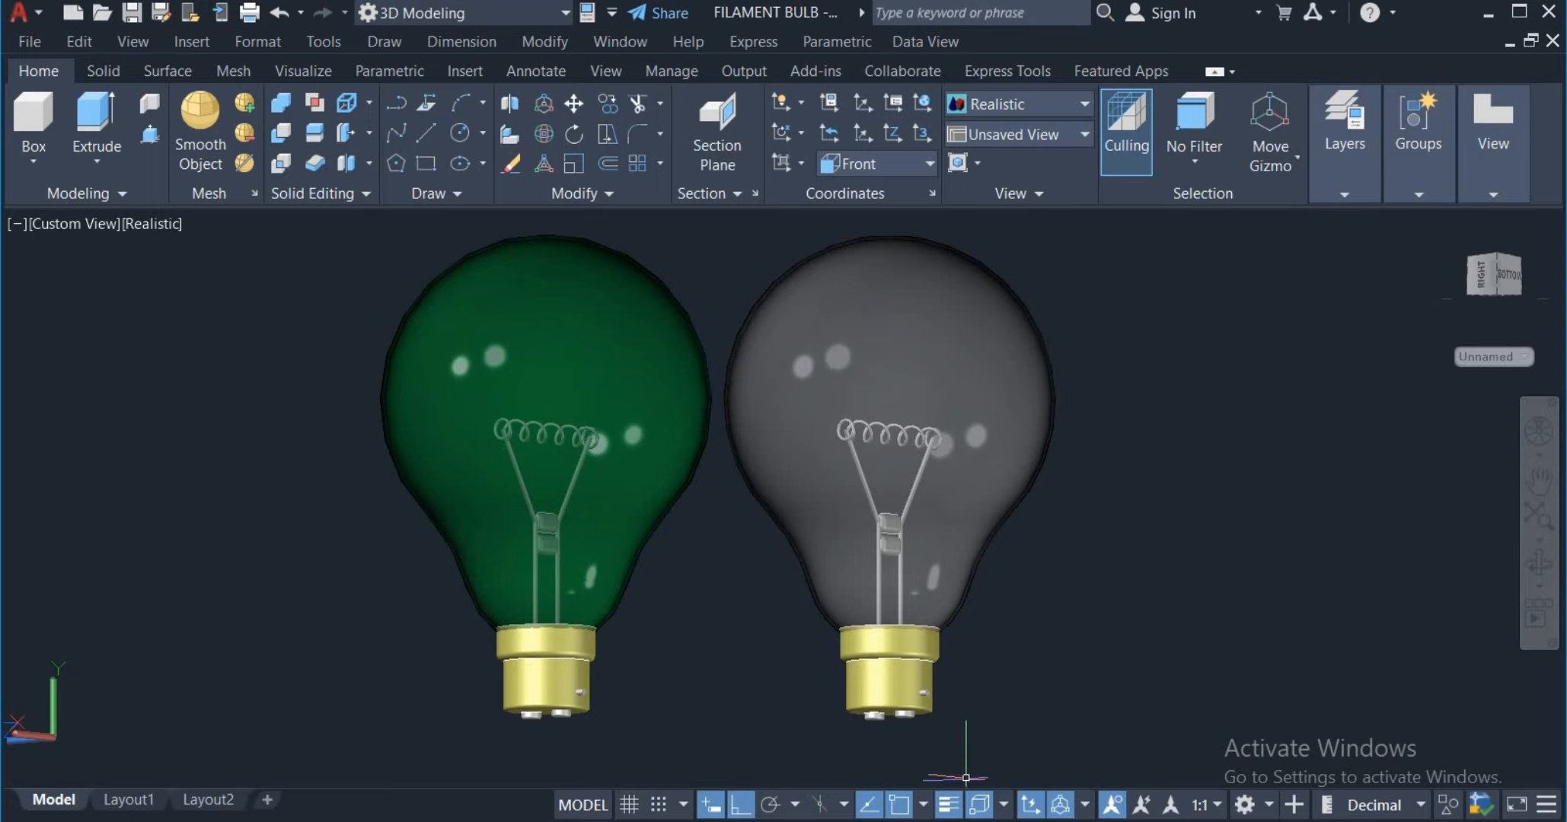
Step: Examine the finished spiral and filament bulb models in ELECTRIC BULB.dwg and FILAMENT BULB - 2.dwg
left_click(776, 777)
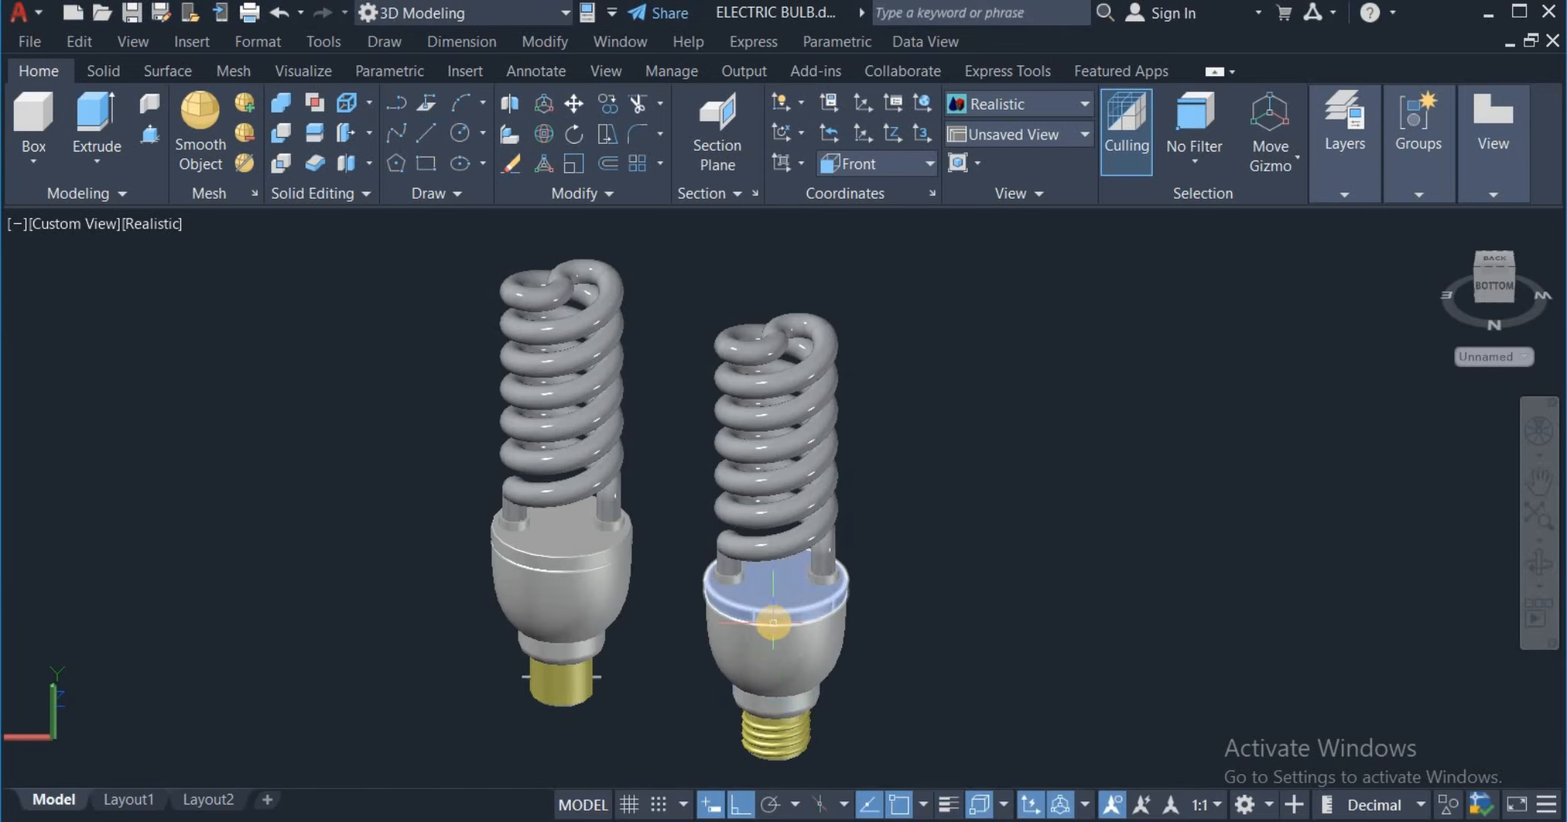
left_click(766, 568)
left_click(763, 539)
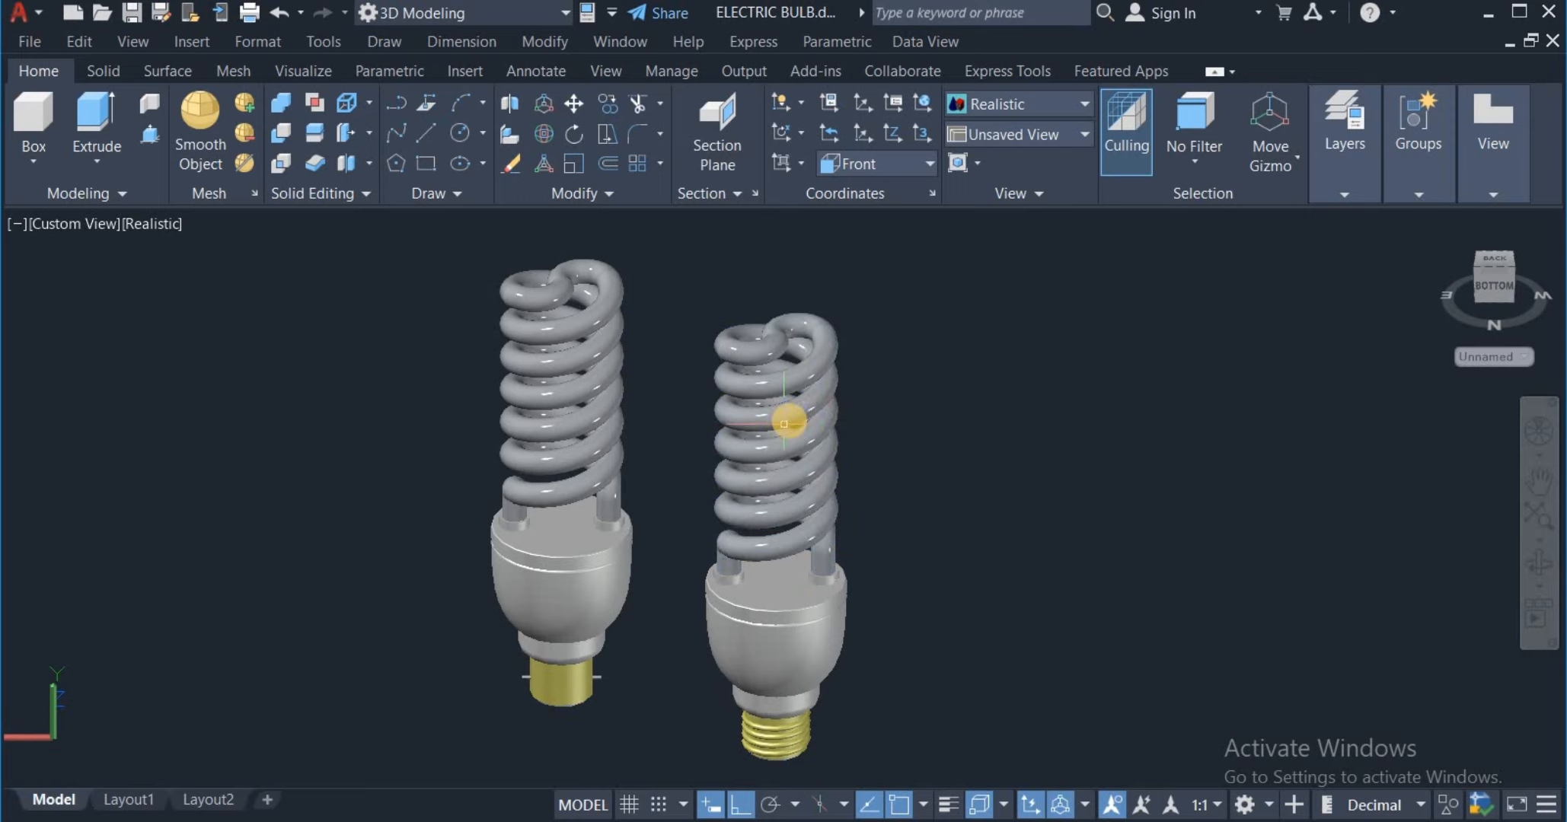
key("Escape")
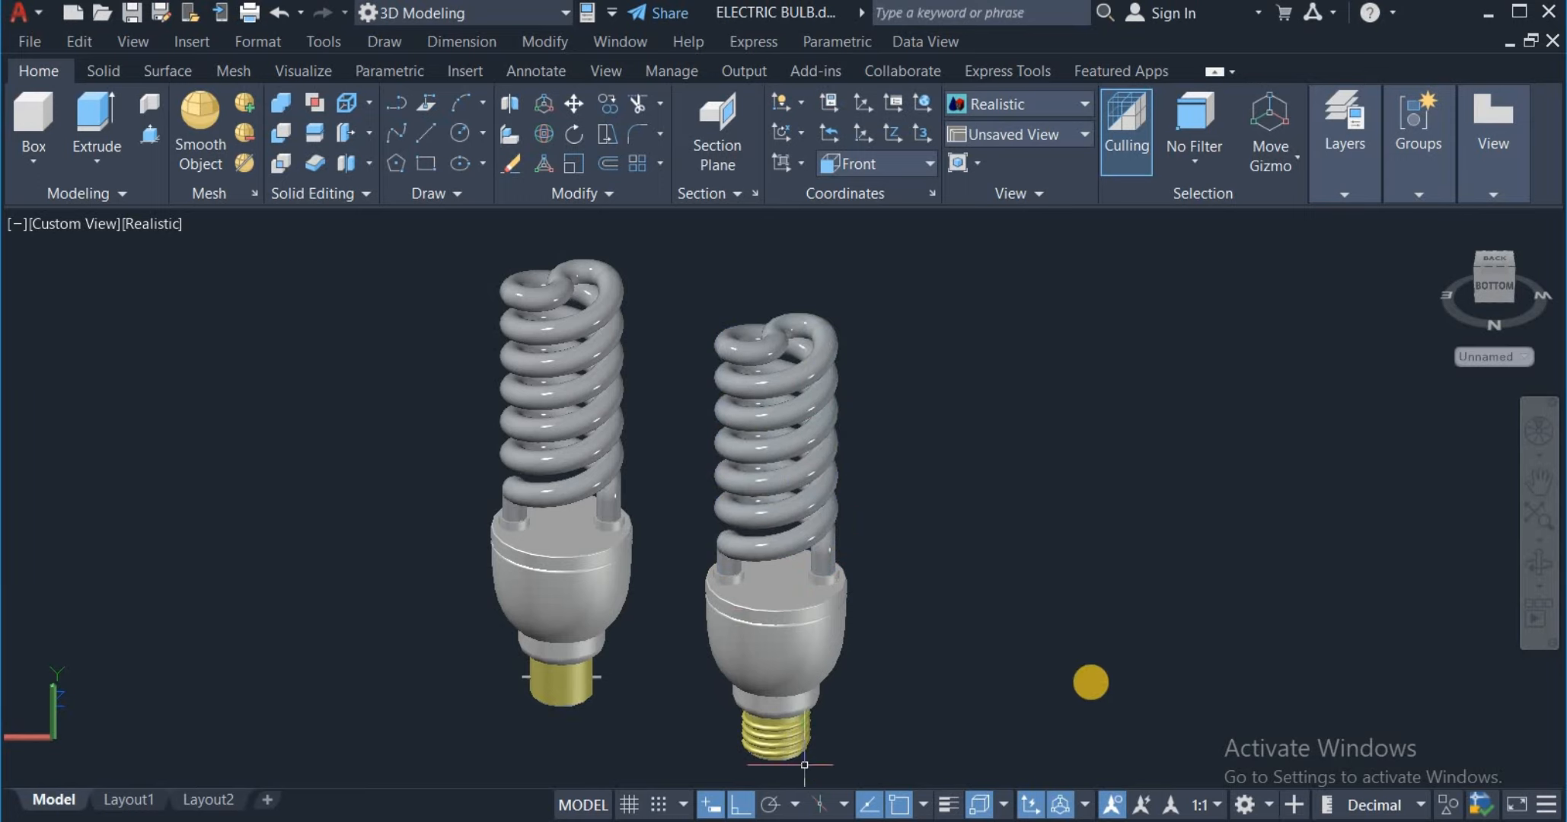
left_click(1538, 563)
left_click_drag(1319, 586, 735, 745)
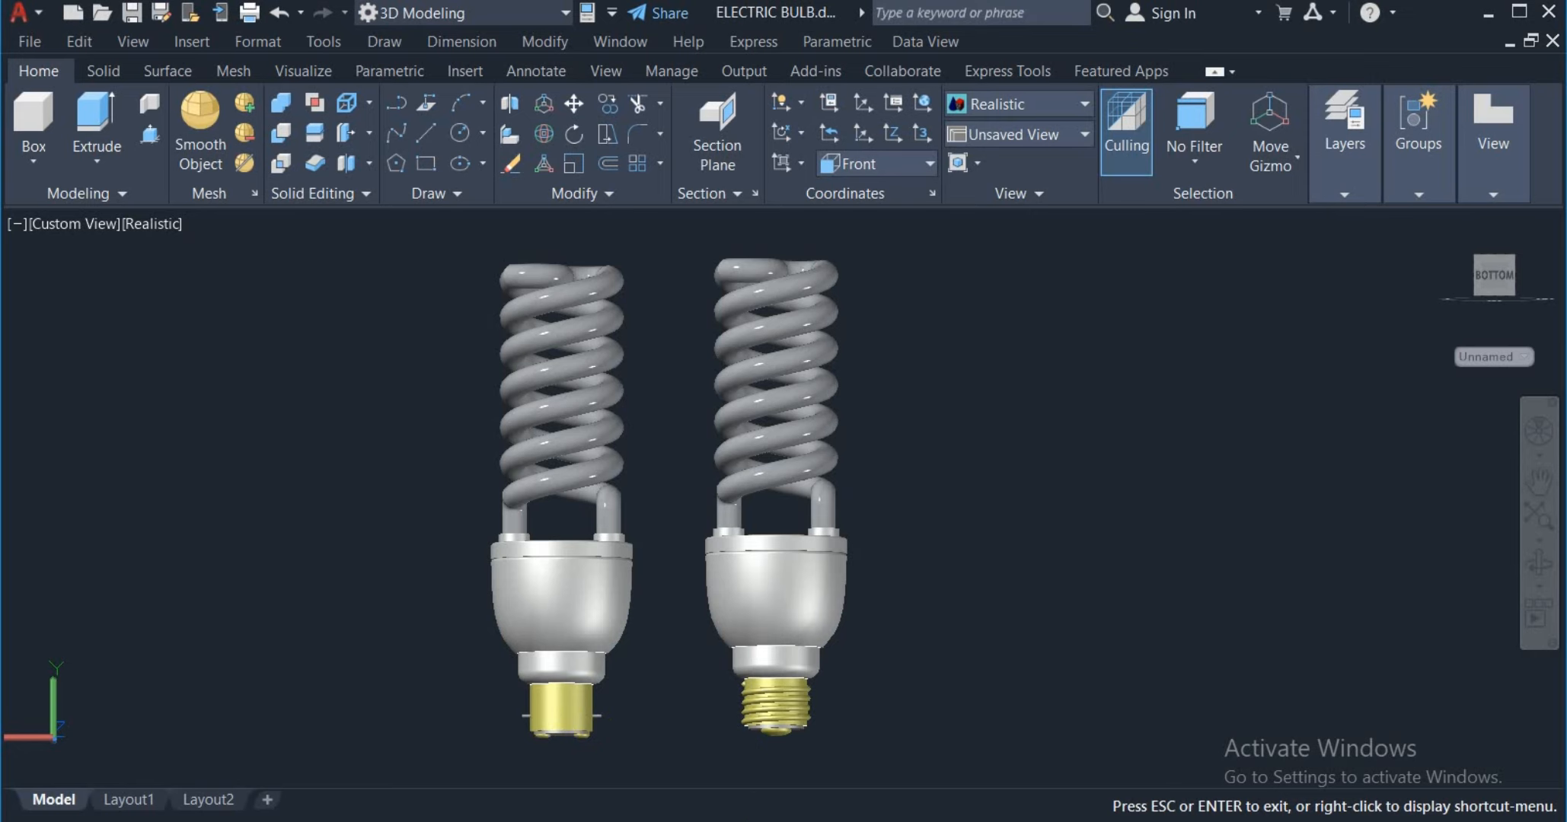
left_click(582, 763)
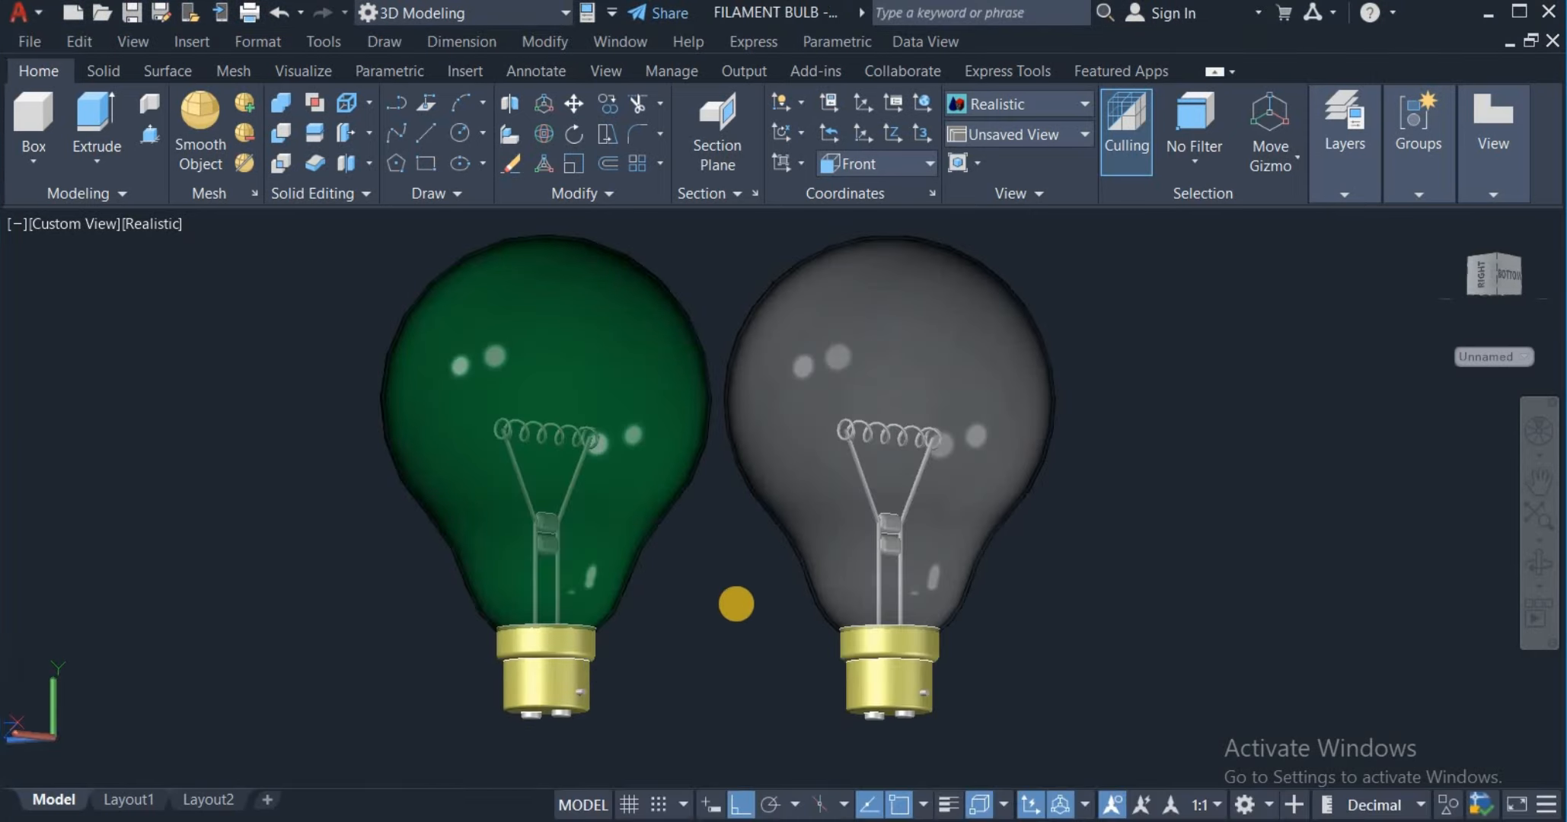
left_click(868, 475)
key("Escape")
Step: Switch to the empty drawing Drawing4.dwg and turn off its grid display
mouse_move(807, 820)
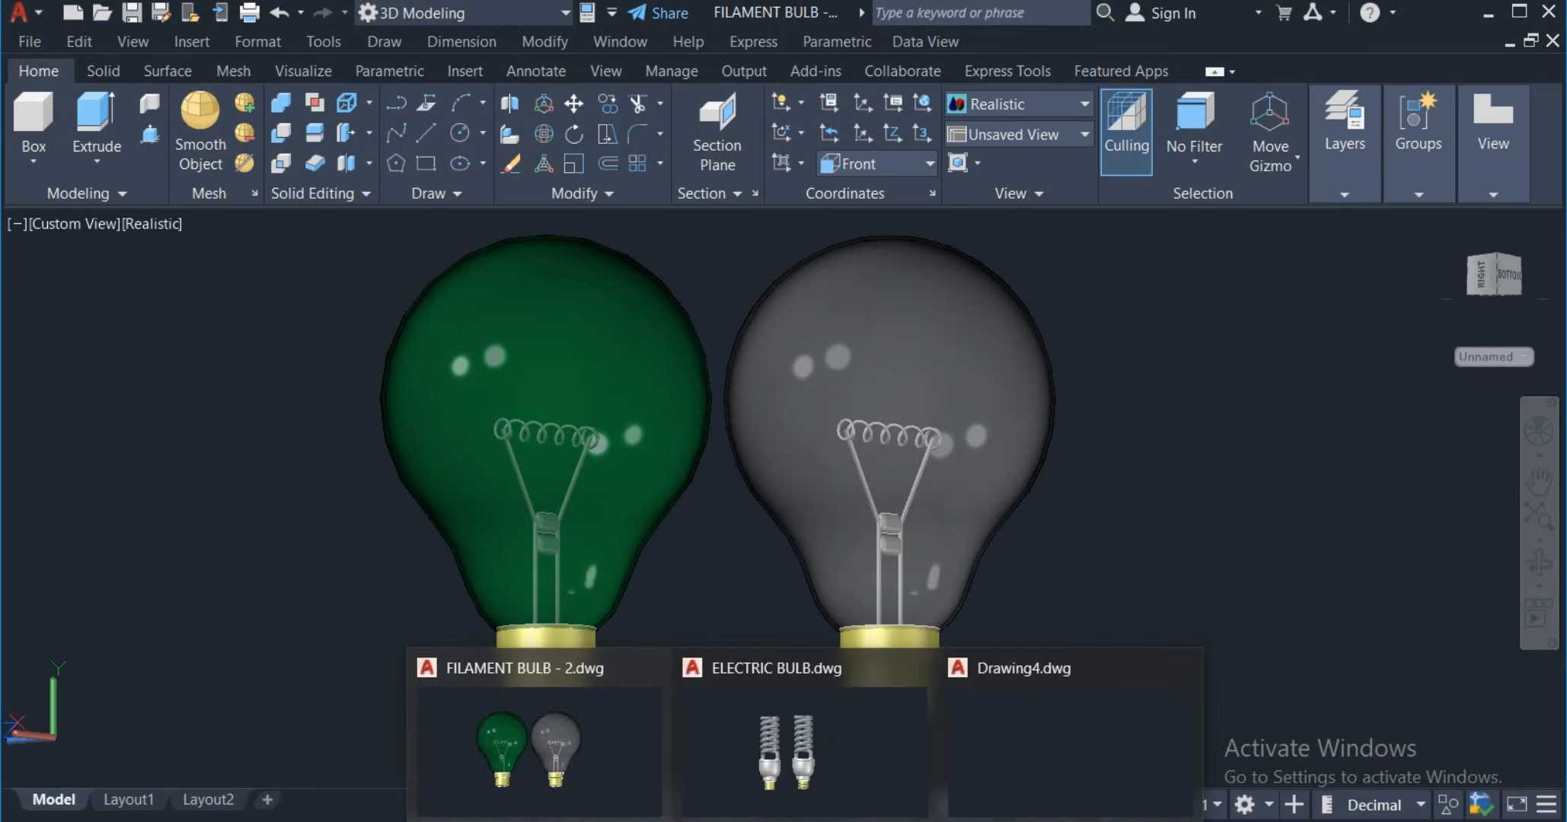
left_click(1001, 735)
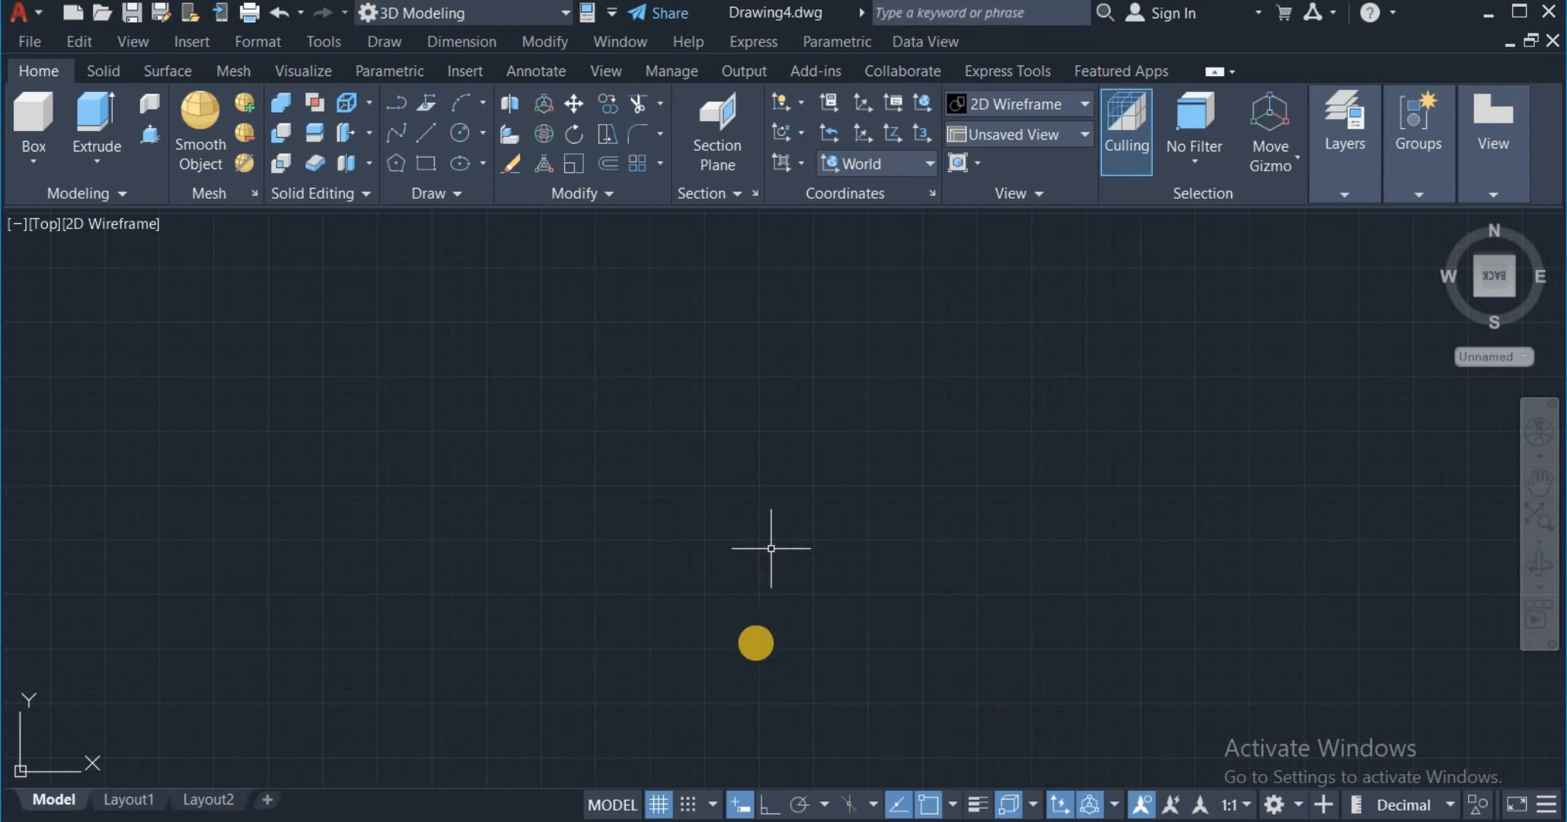
left_click(658, 804)
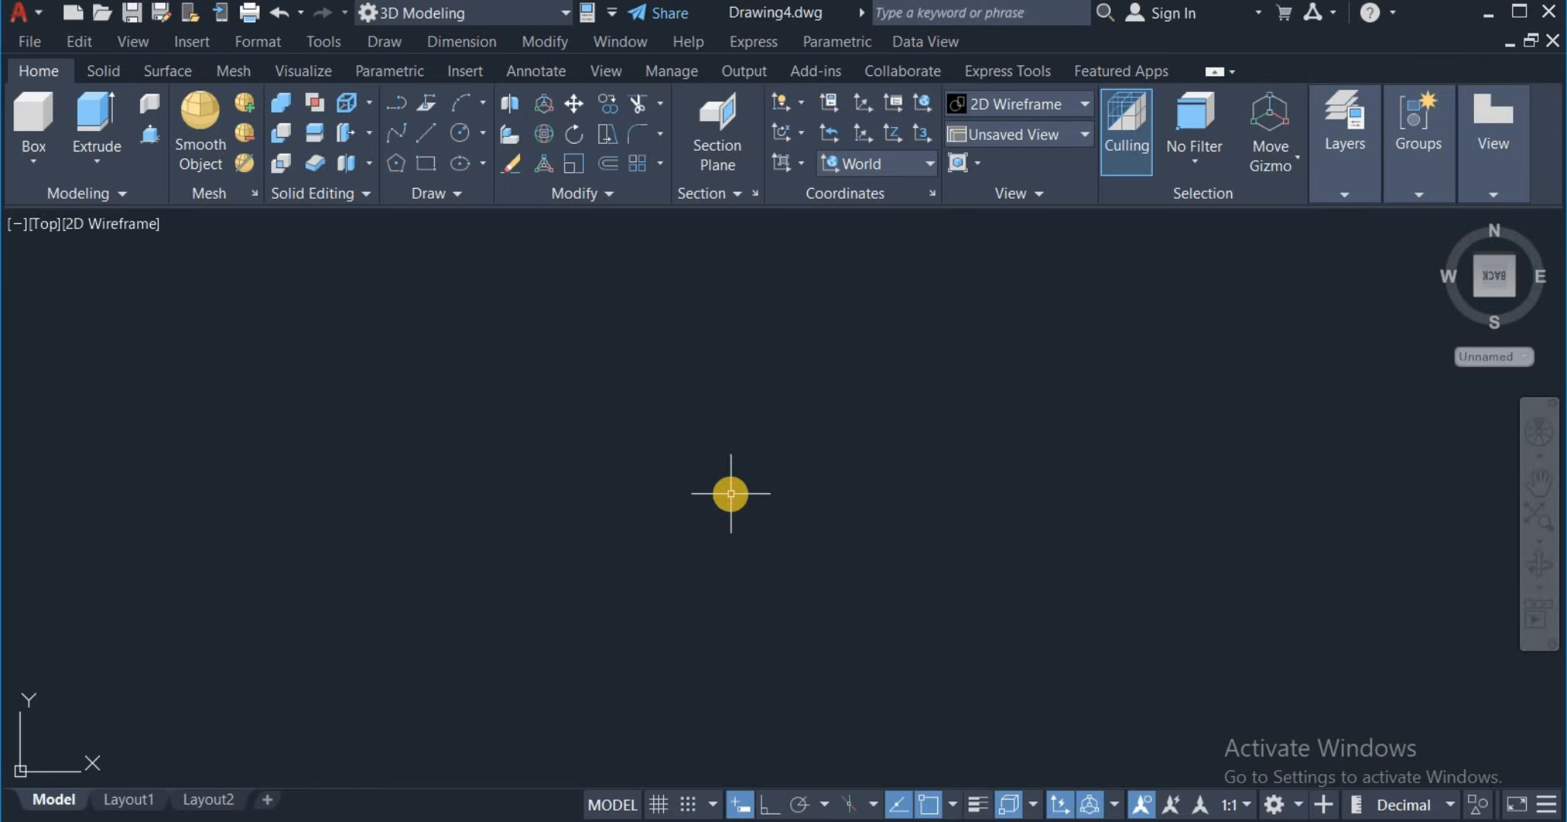
Step: Set the drawing units' length precision to 0 decimal places
type("u")
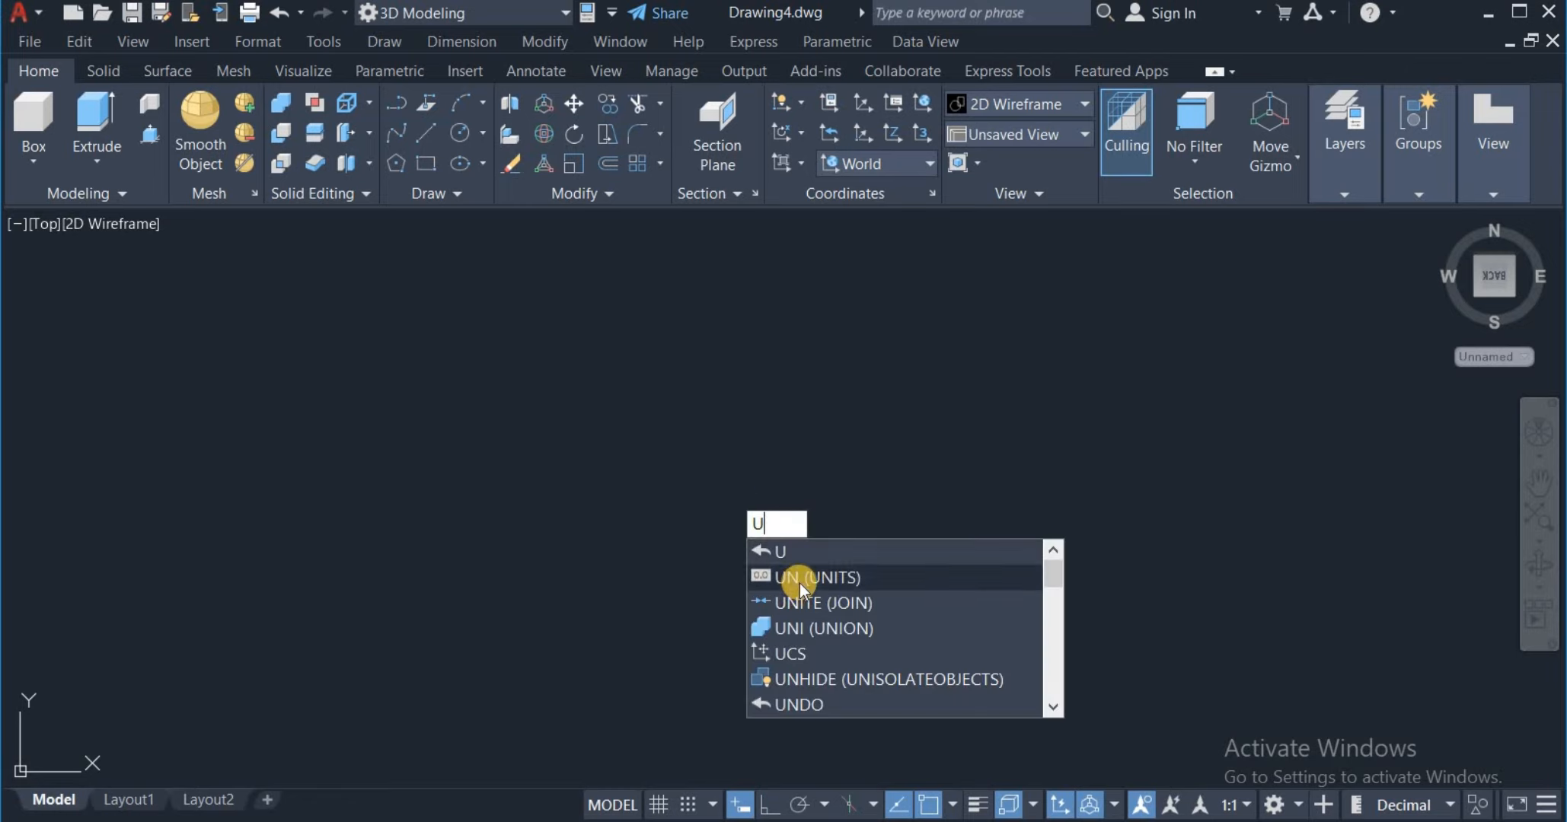
left_click(798, 583)
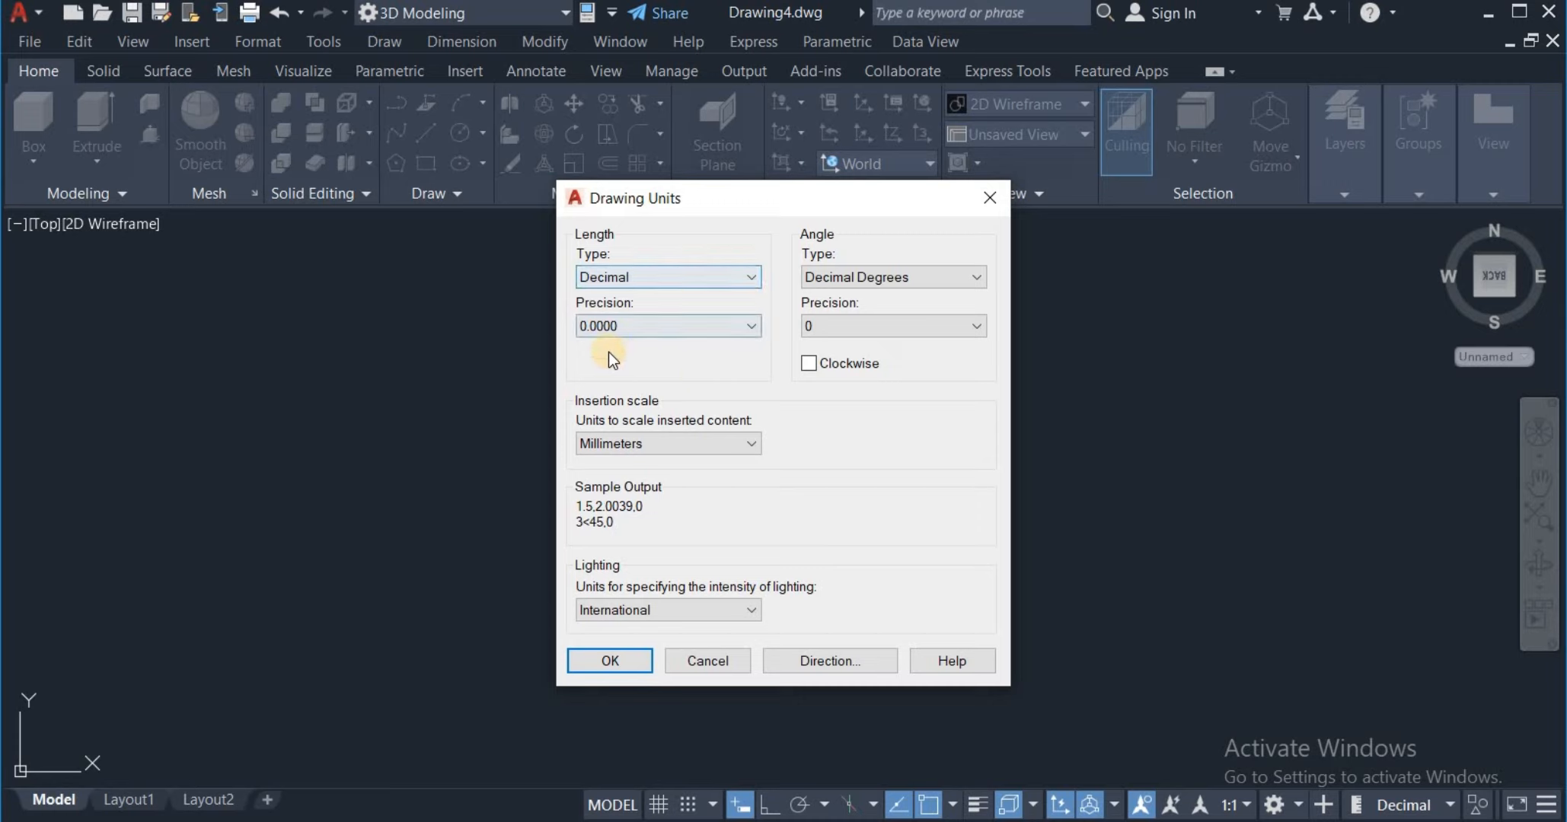
left_click(746, 326)
left_click(746, 347)
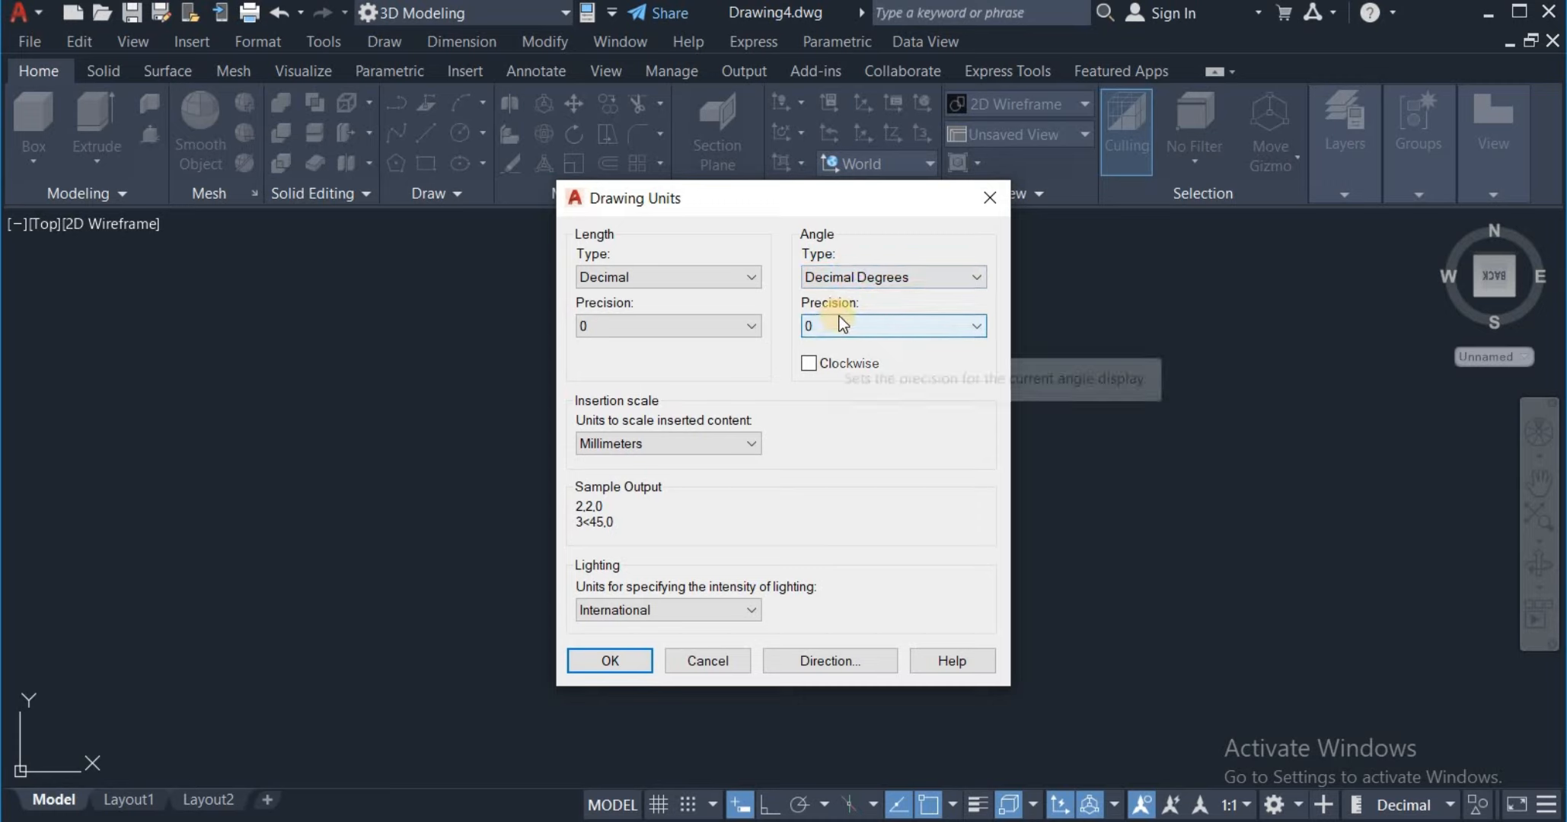
left_click(628, 657)
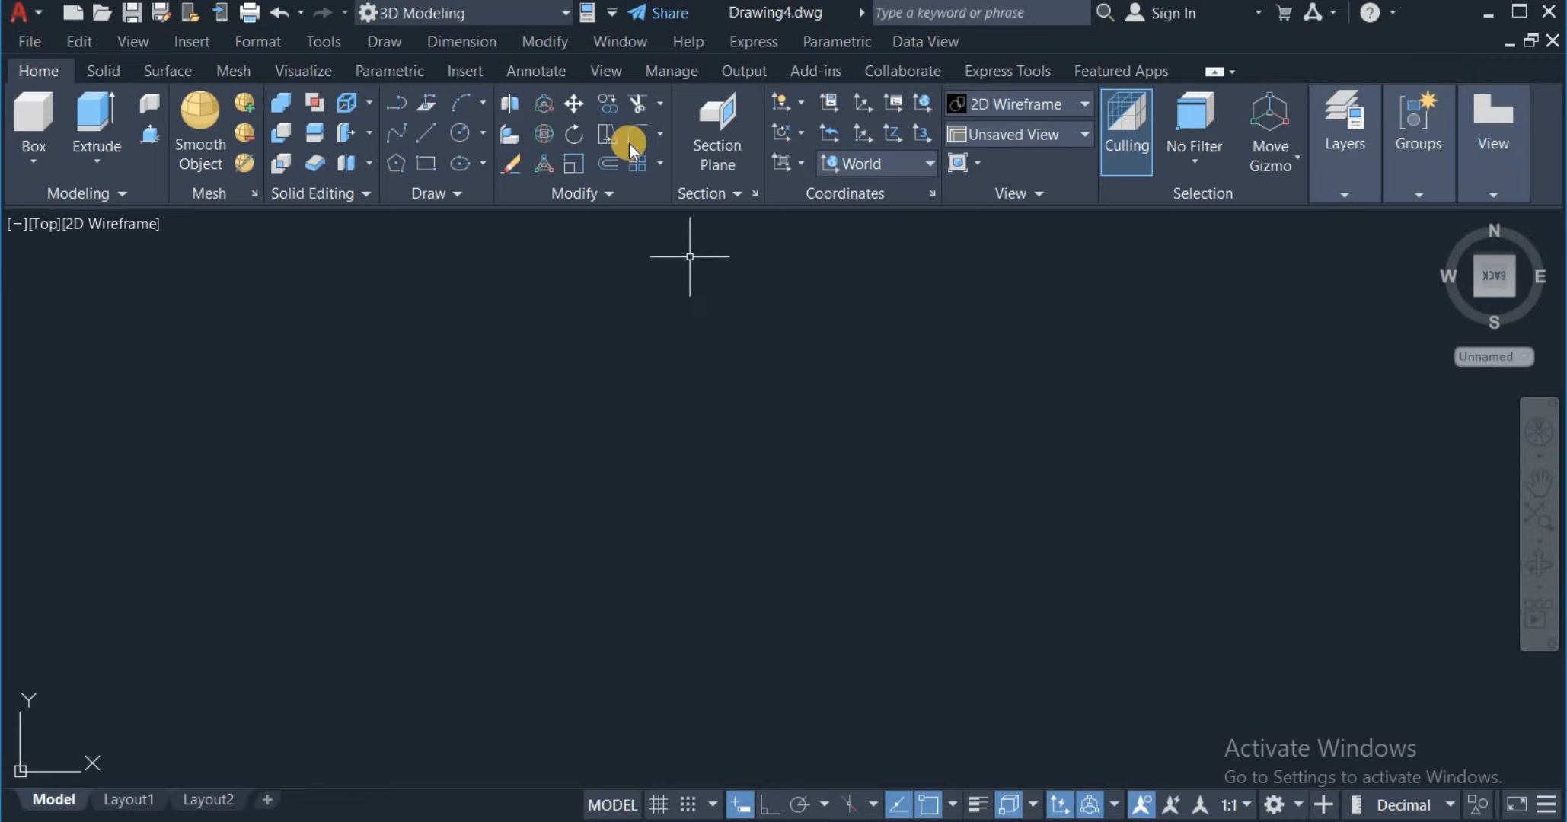
Step: Choose the 3D Modeling workspace and set the drawing to the Front view
left_click(568, 15)
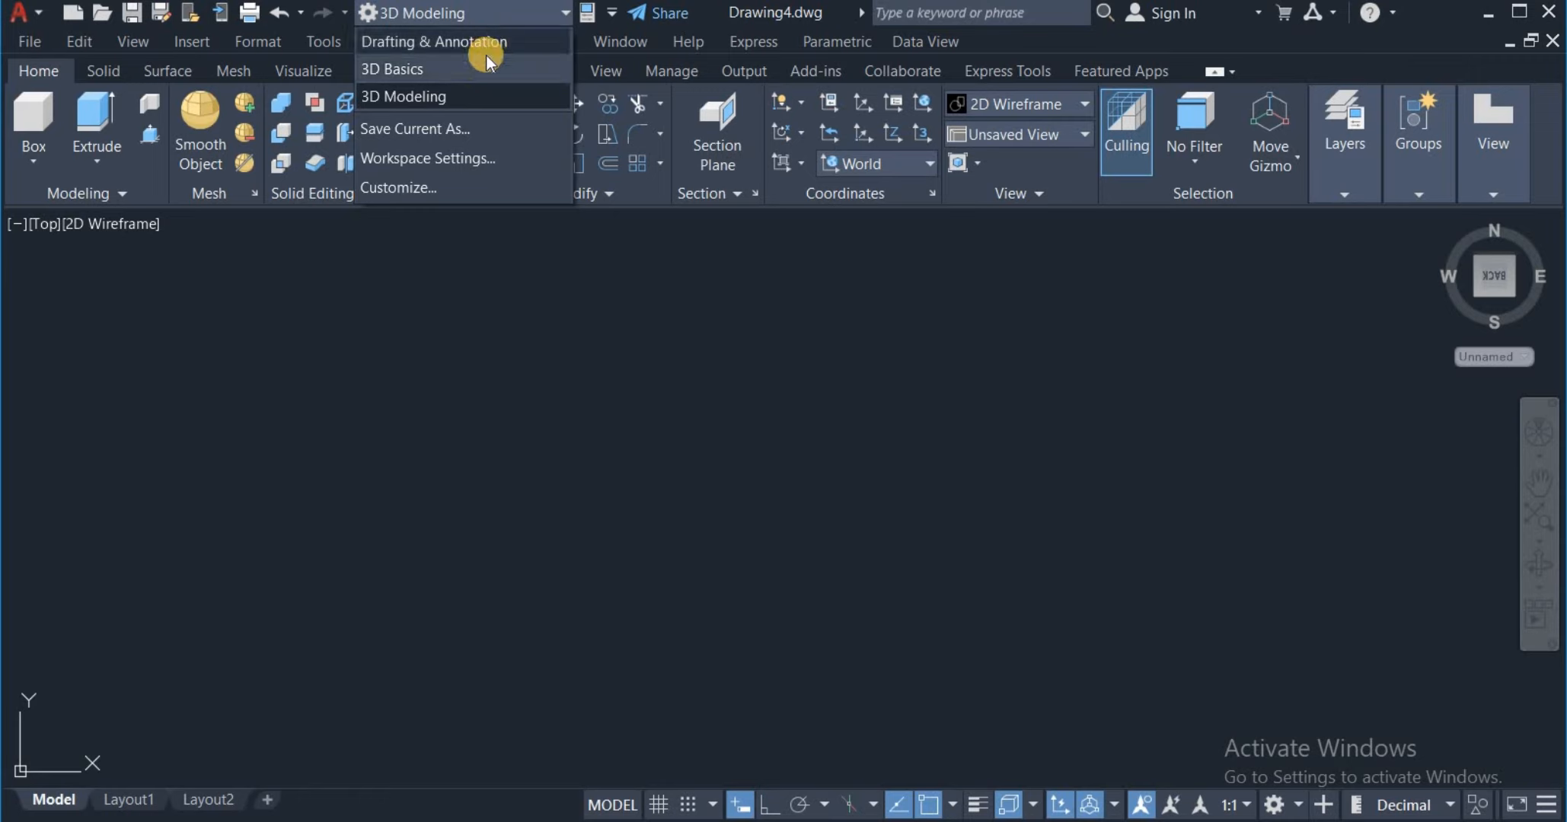
left_click(463, 98)
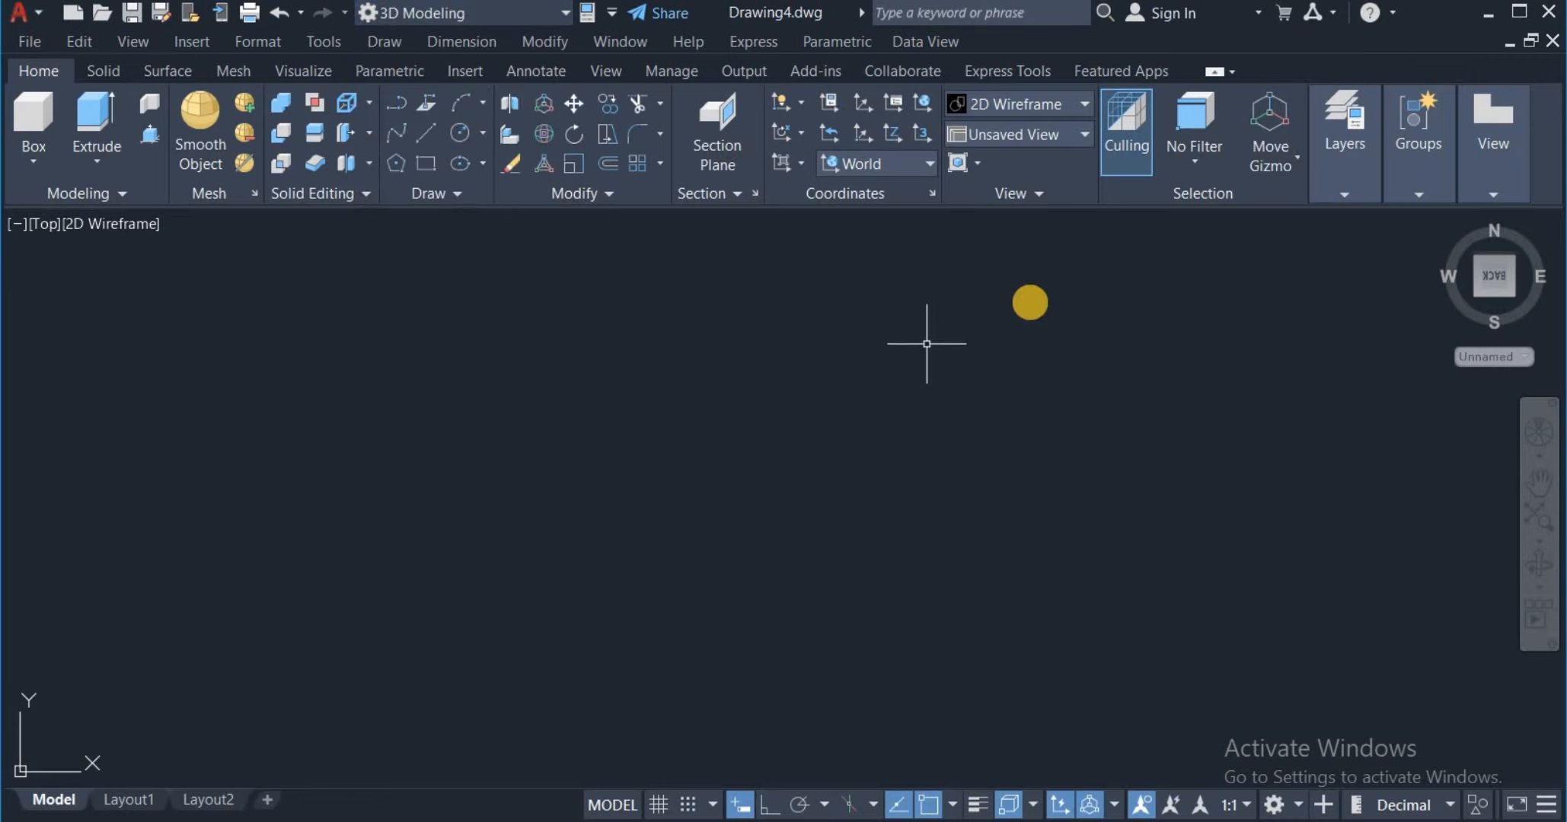
left_click(1041, 141)
left_click(993, 260)
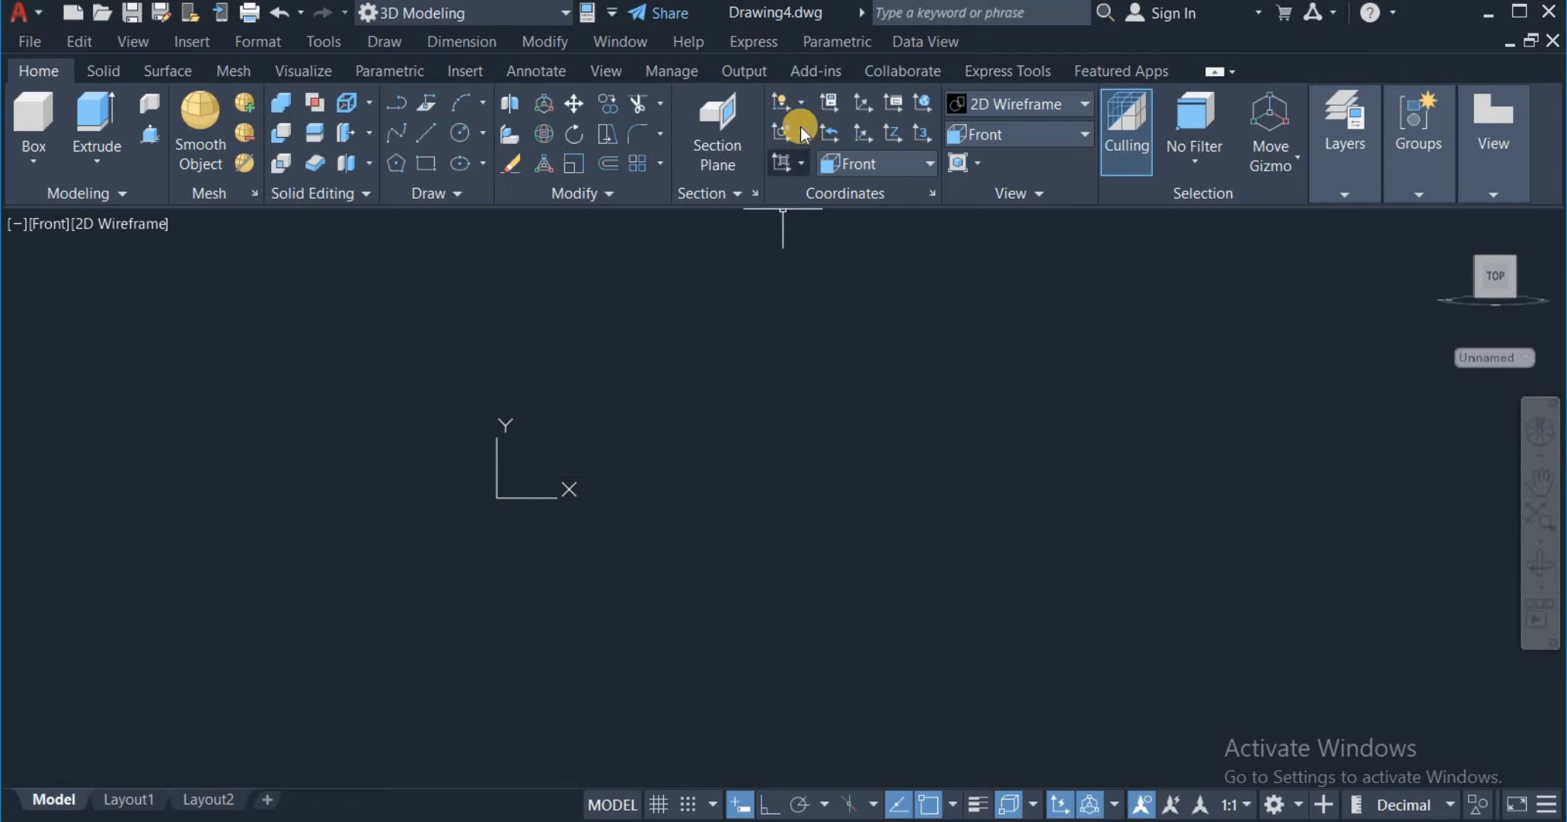
Step: Set the UCS icon to show in the viewport corner instead of at the origin
left_click(802, 105)
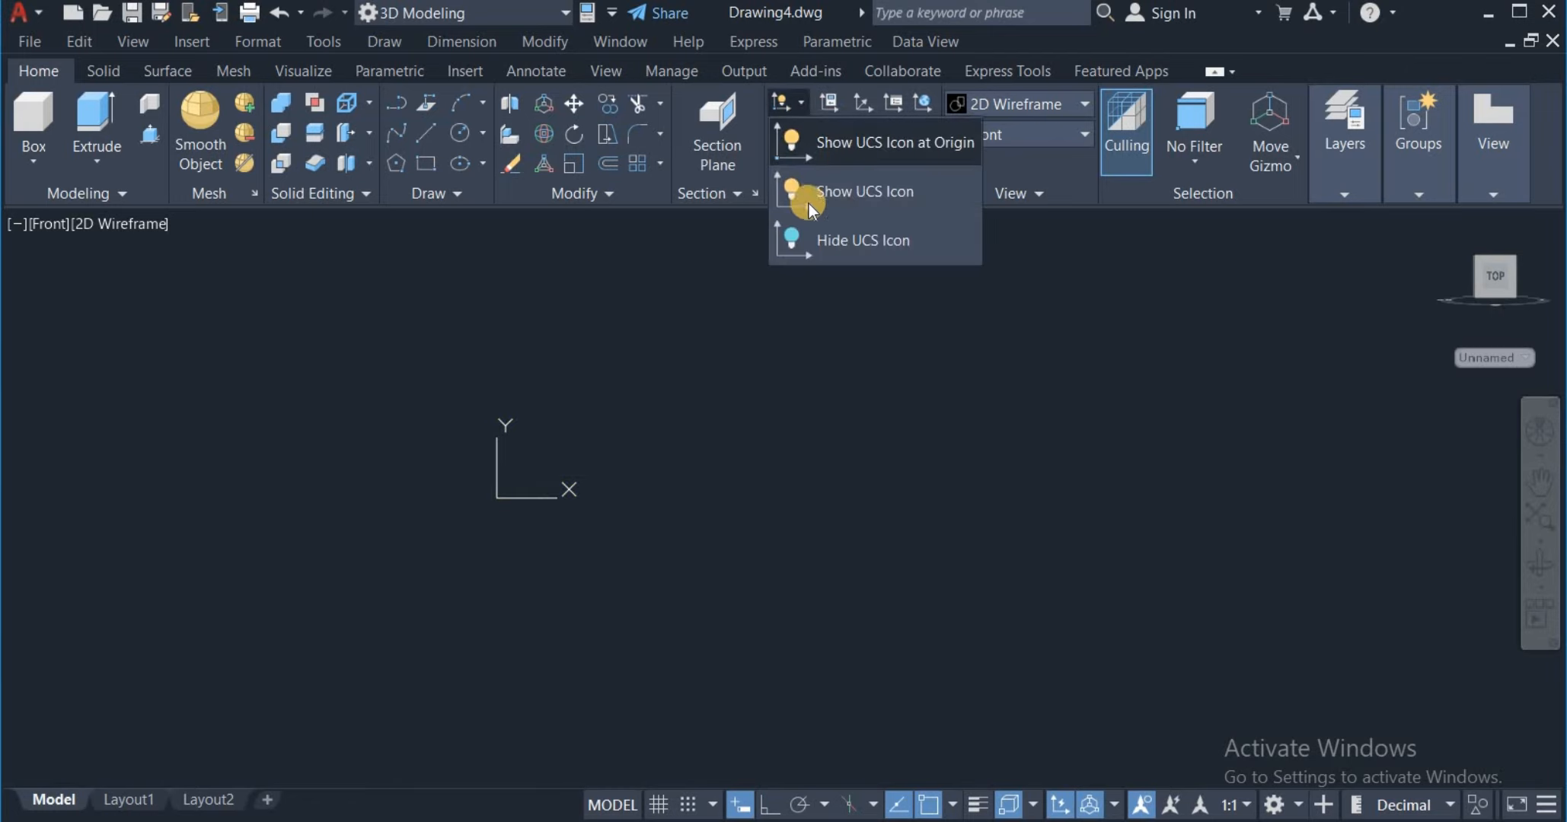
left_click(854, 196)
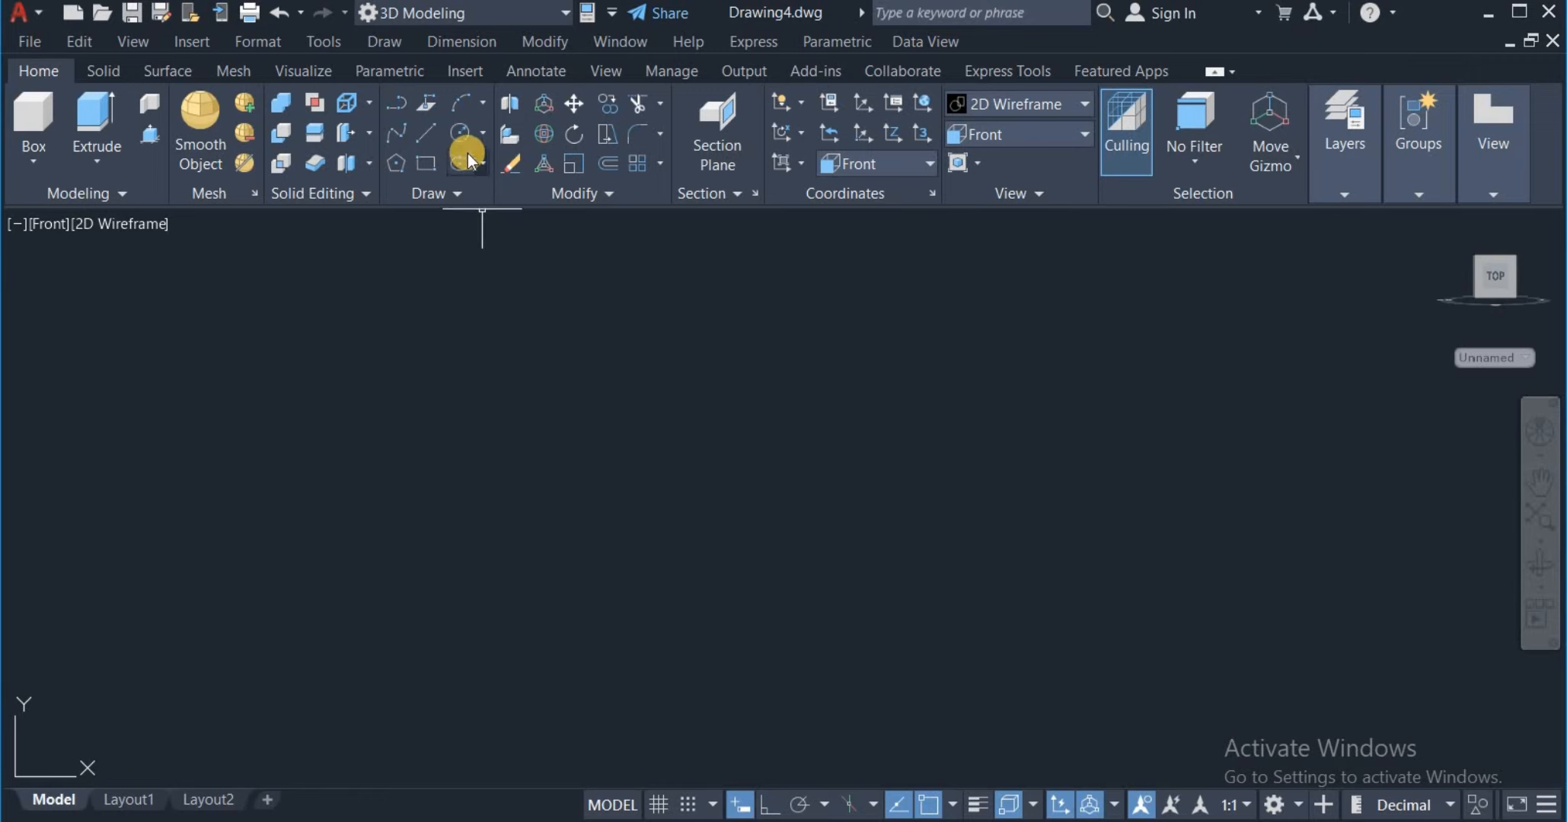
Step: Draw a circle with a diameter of 100 mm in the Front view for the bulb's round body
left_click(485, 135)
left_click(640, 441)
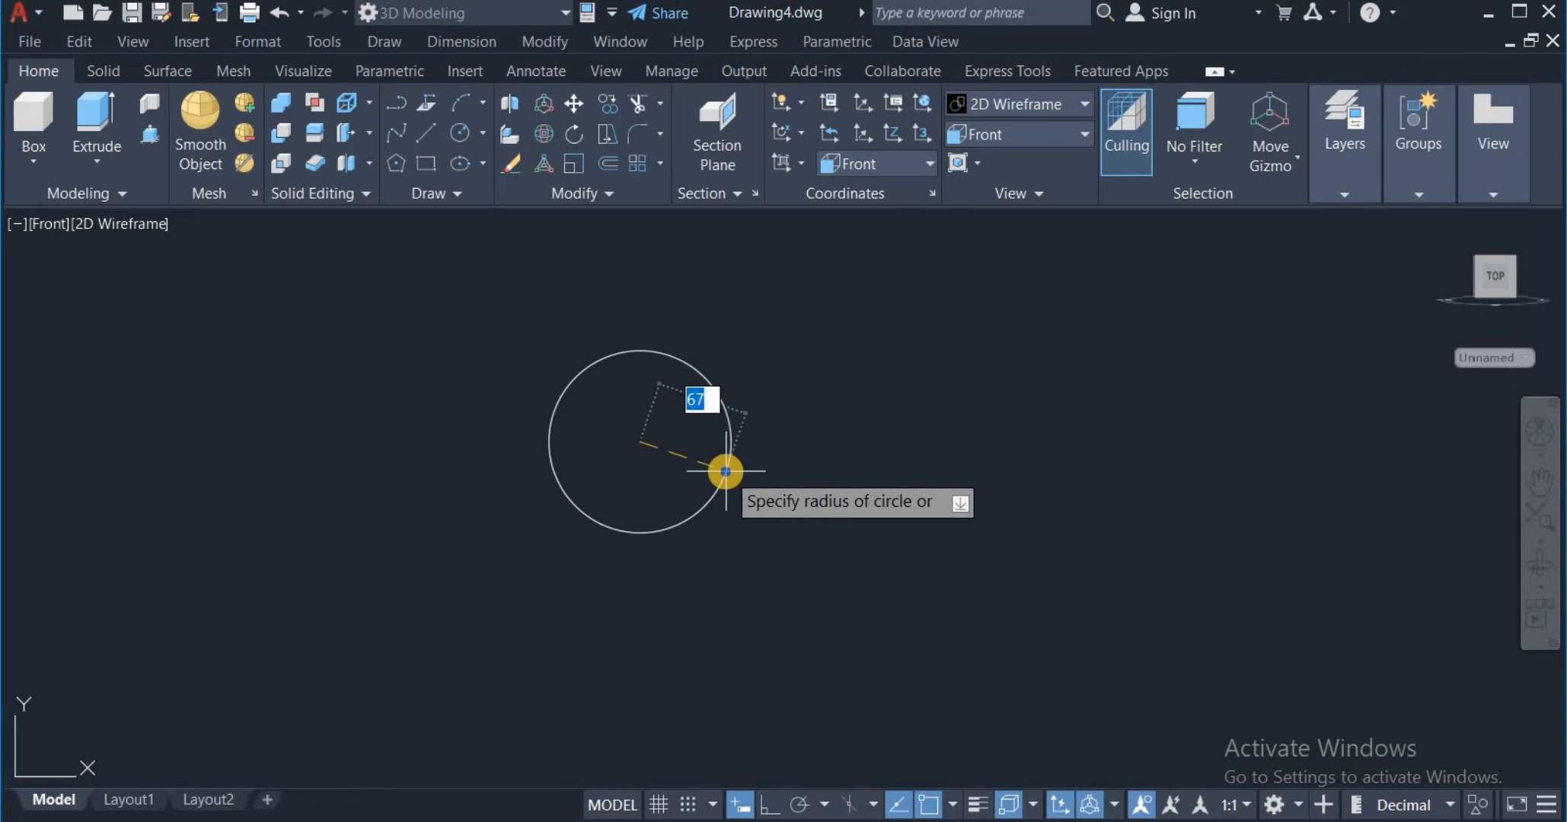
right_click(725, 471)
left_click(803, 564)
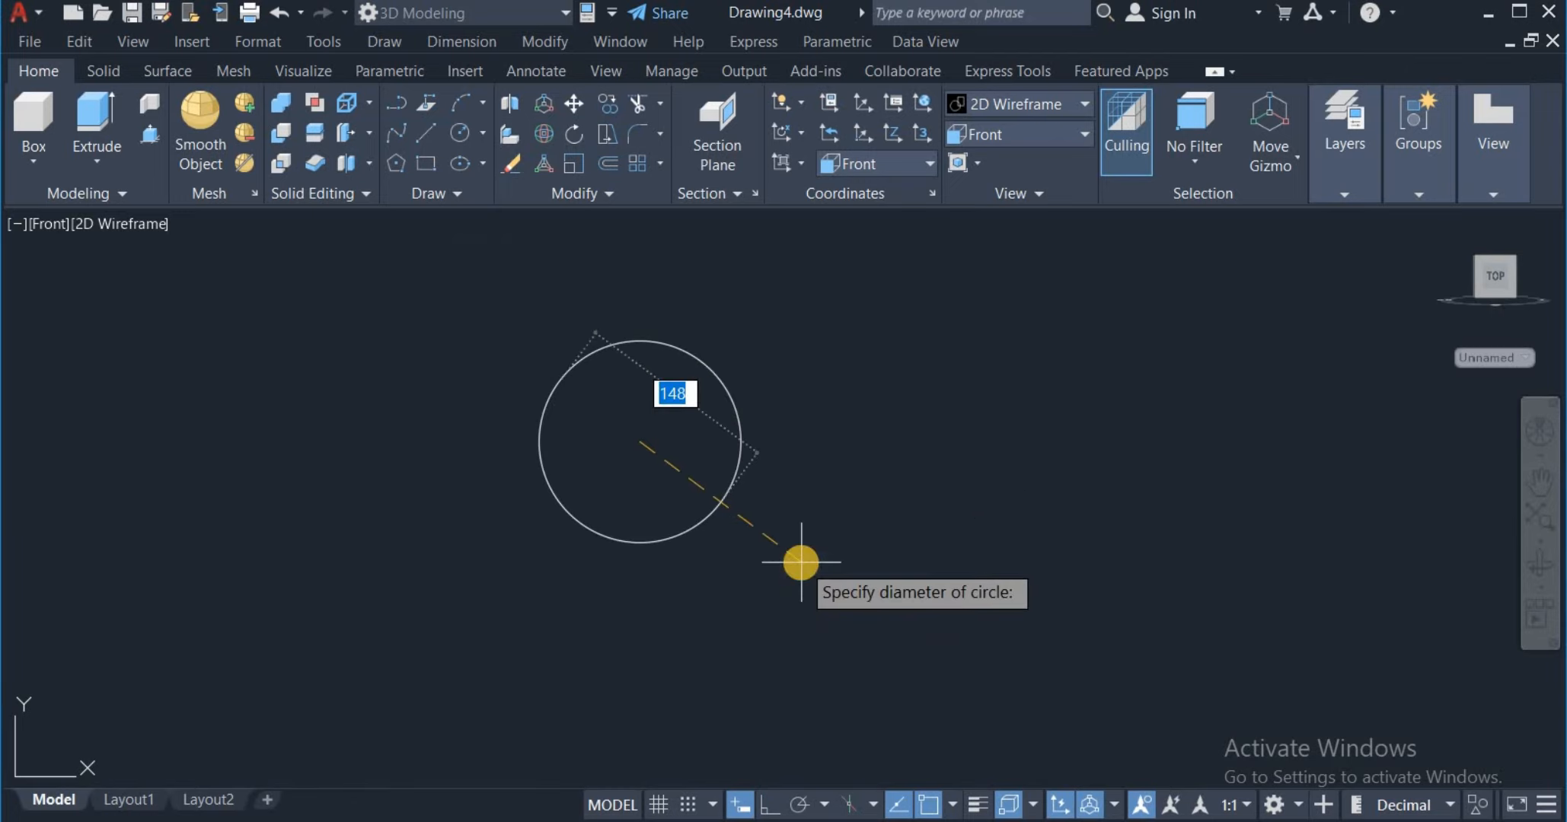
type("100")
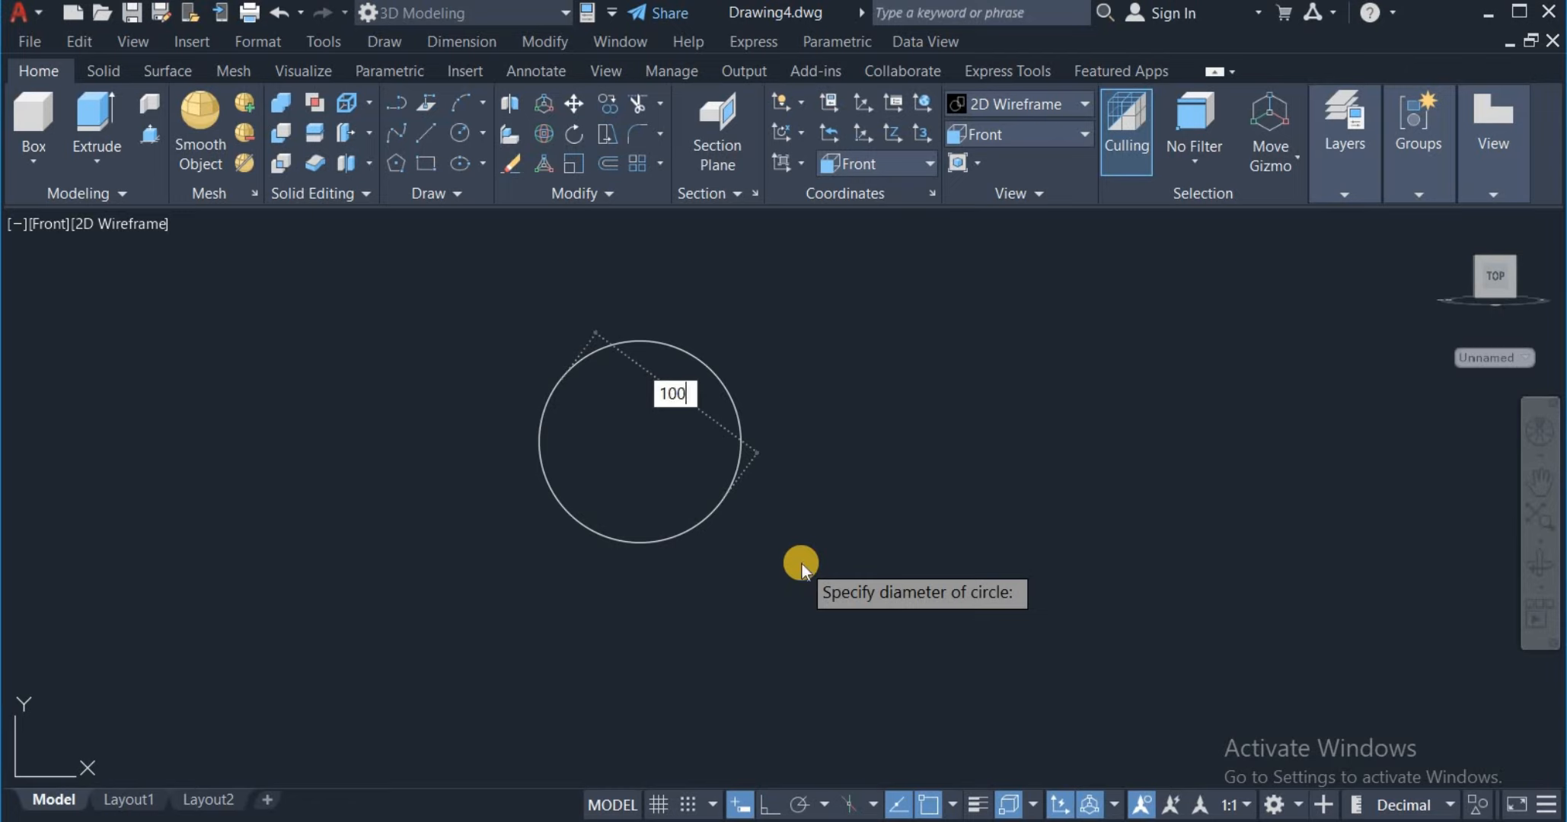
key("Return")
scroll(642, 471, "up", 2)
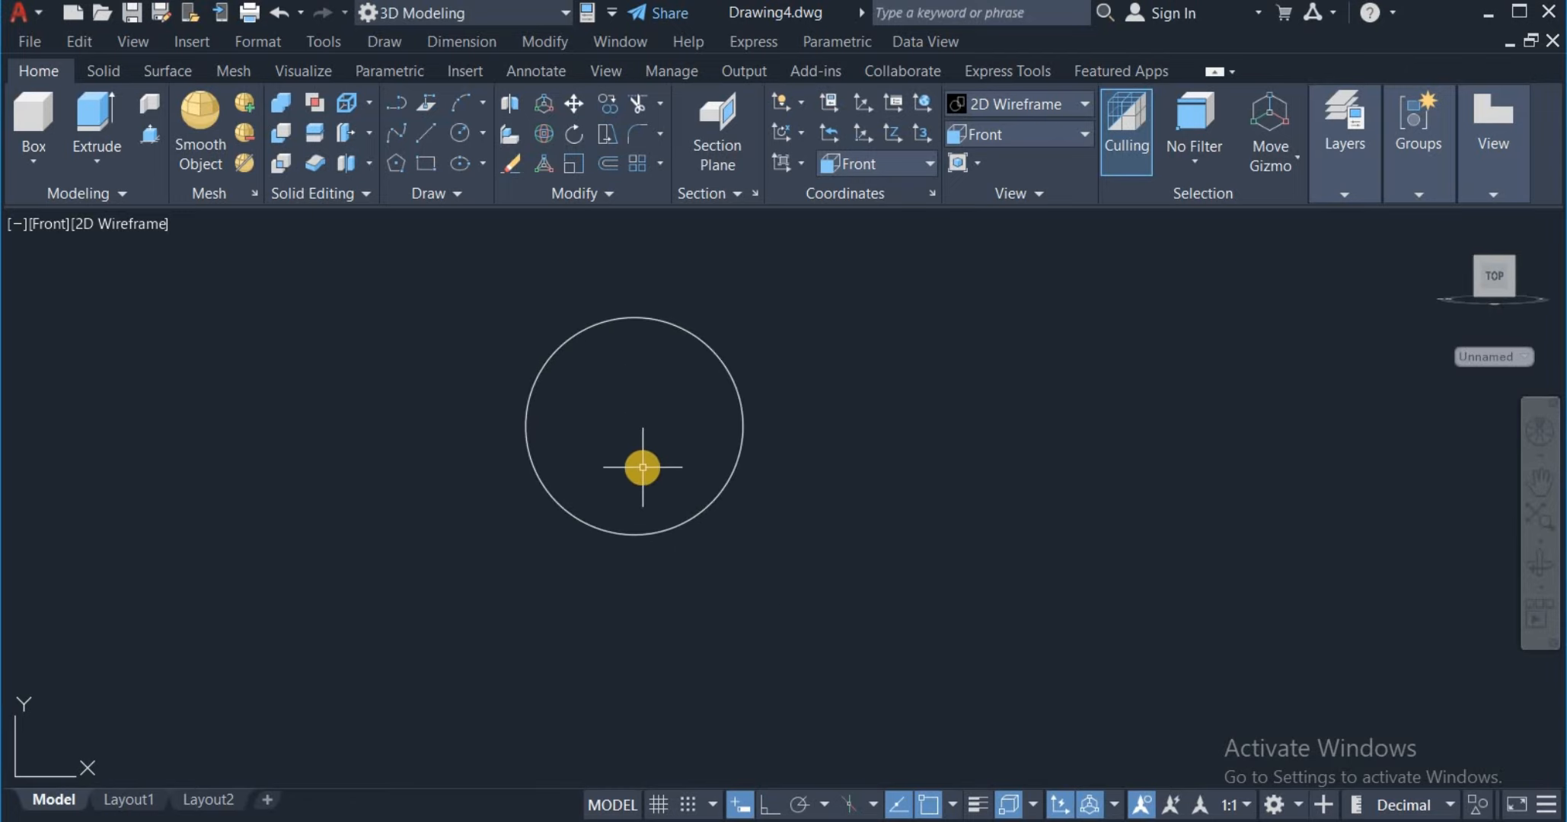
middle_click_drag(642, 472, 700, 458)
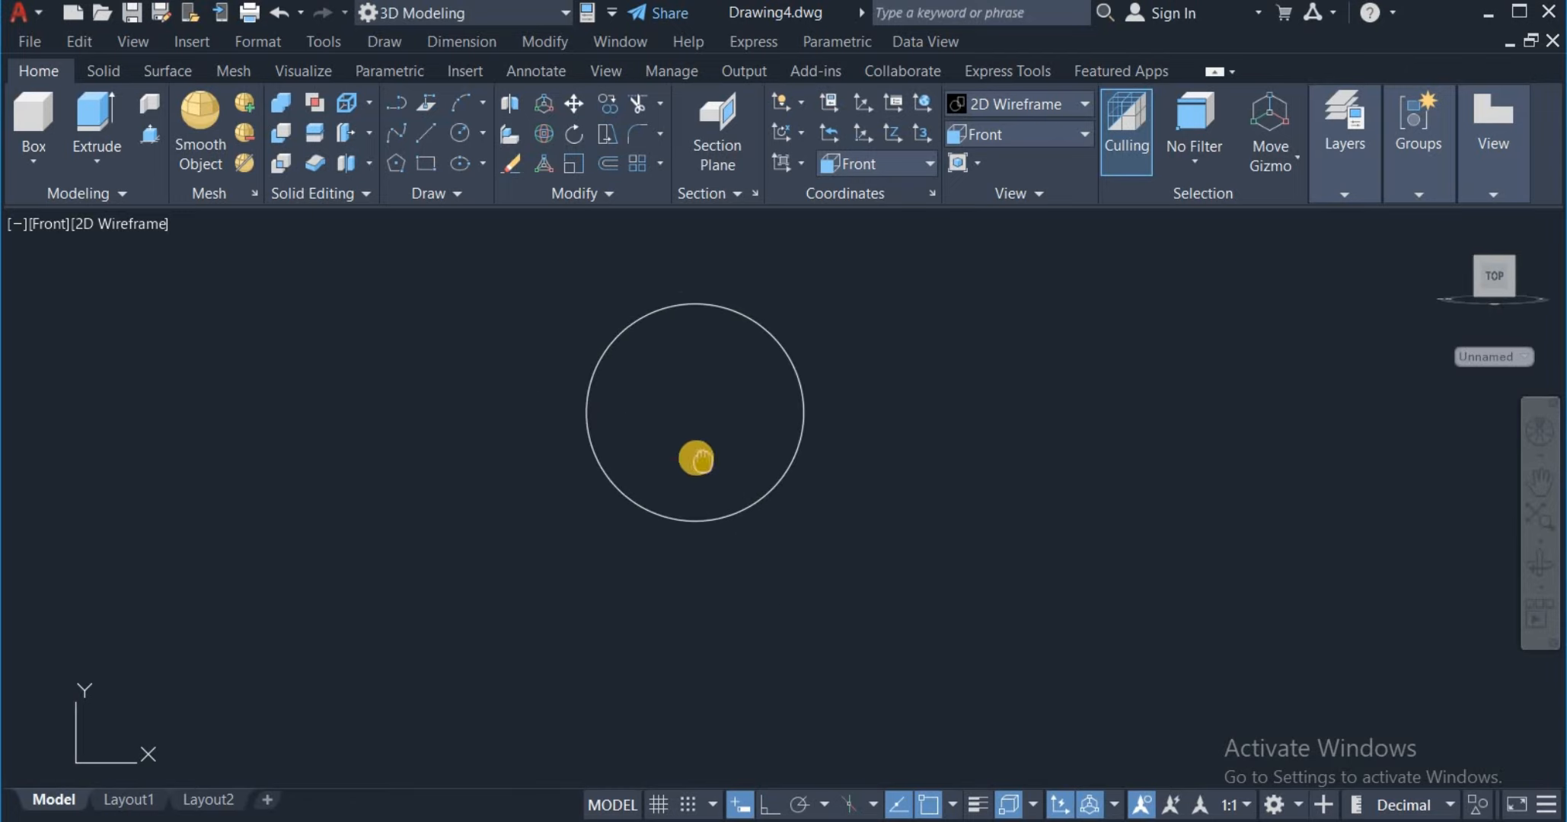
Step: Draw a circle with a diameter of 50 mm centred on the bottom quadrant of the 100 mm circle
key("Return")
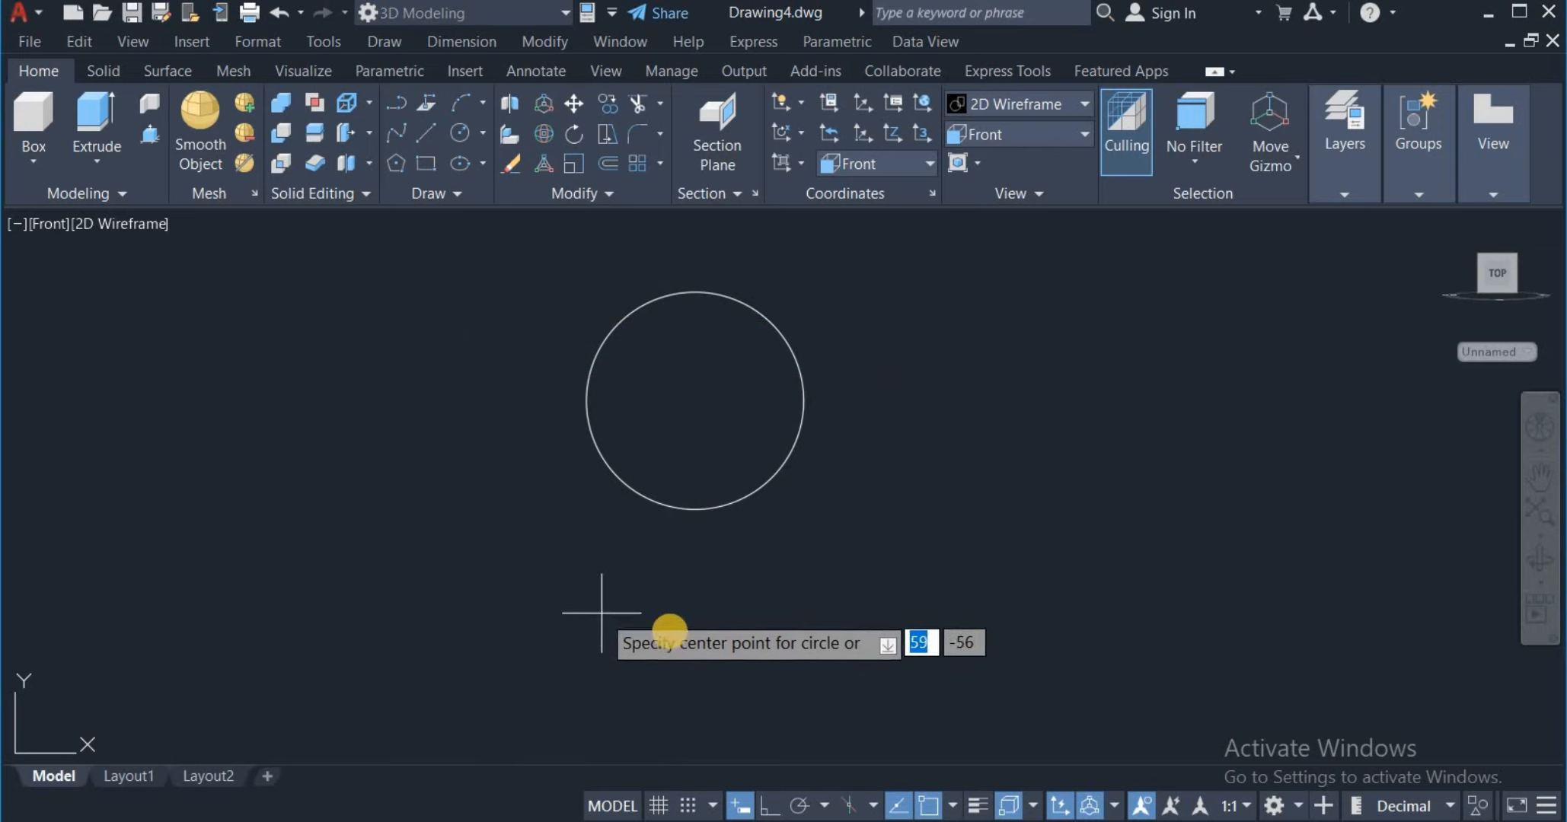
left_click(695, 509)
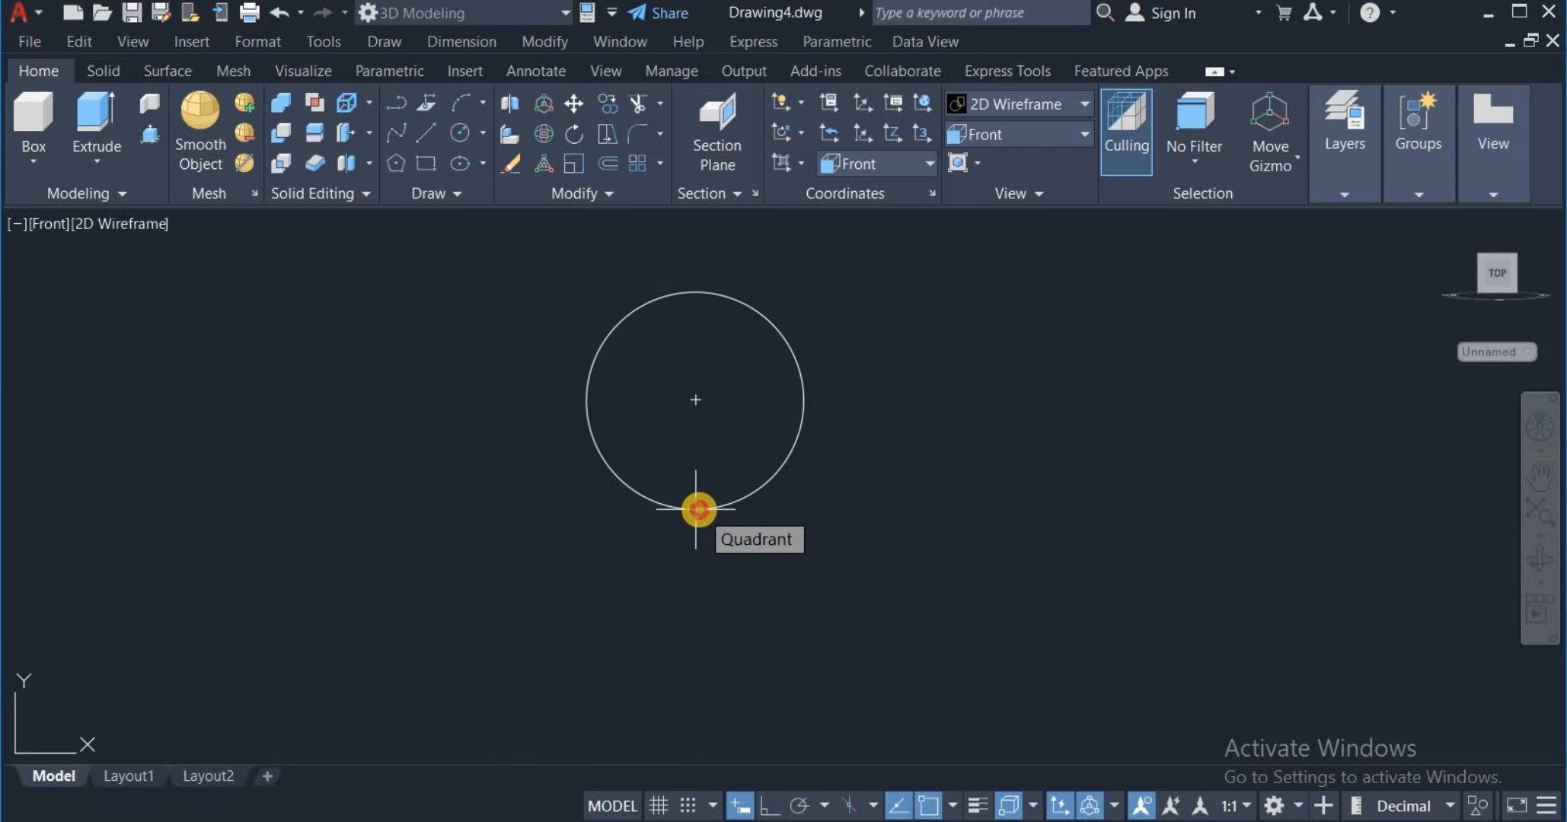
left_click(696, 509)
right_click(727, 571)
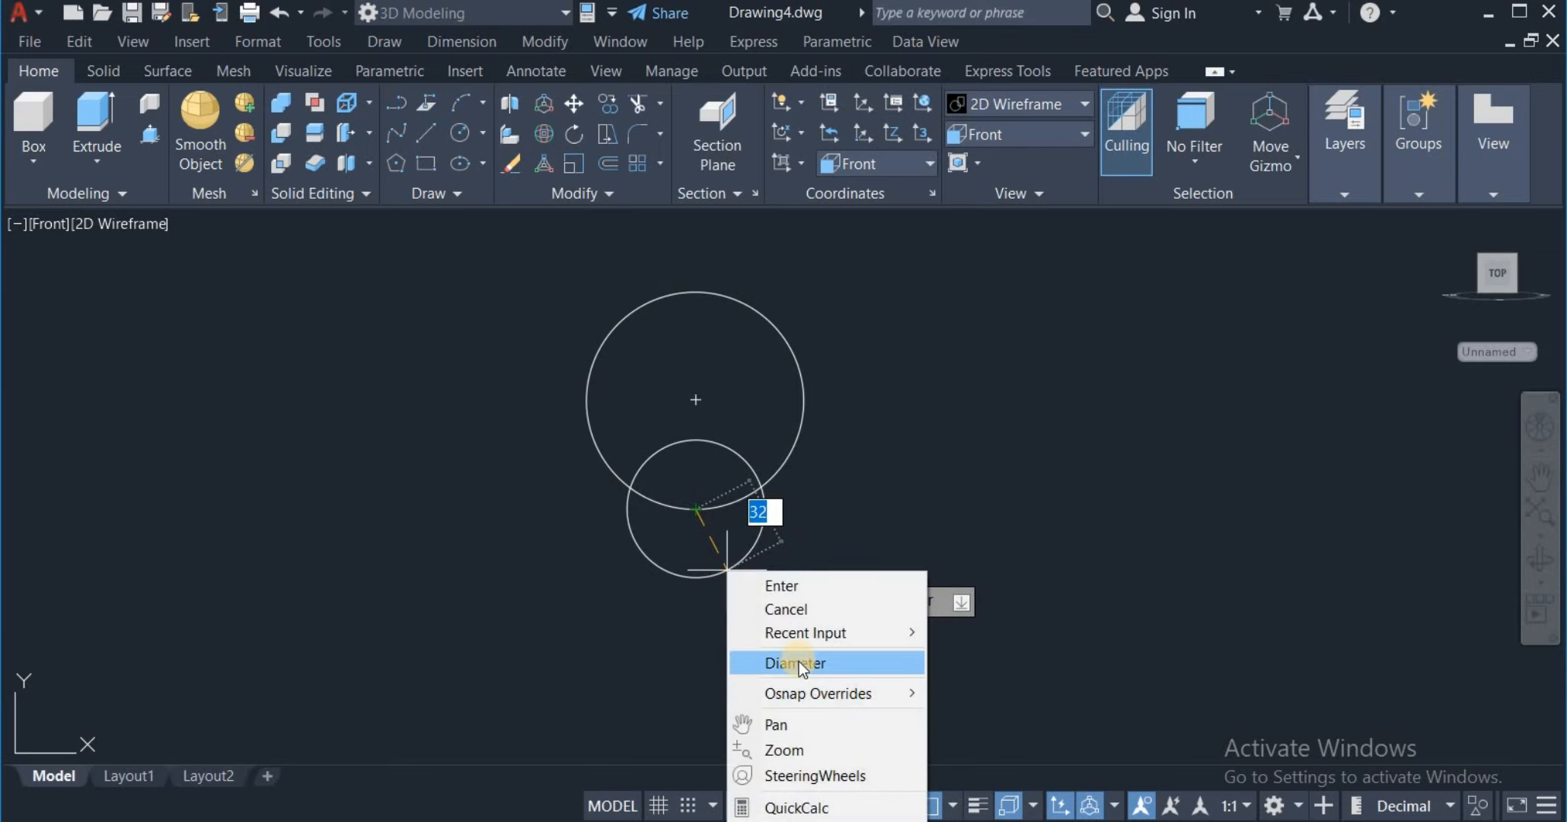
left_click(798, 661)
type("50")
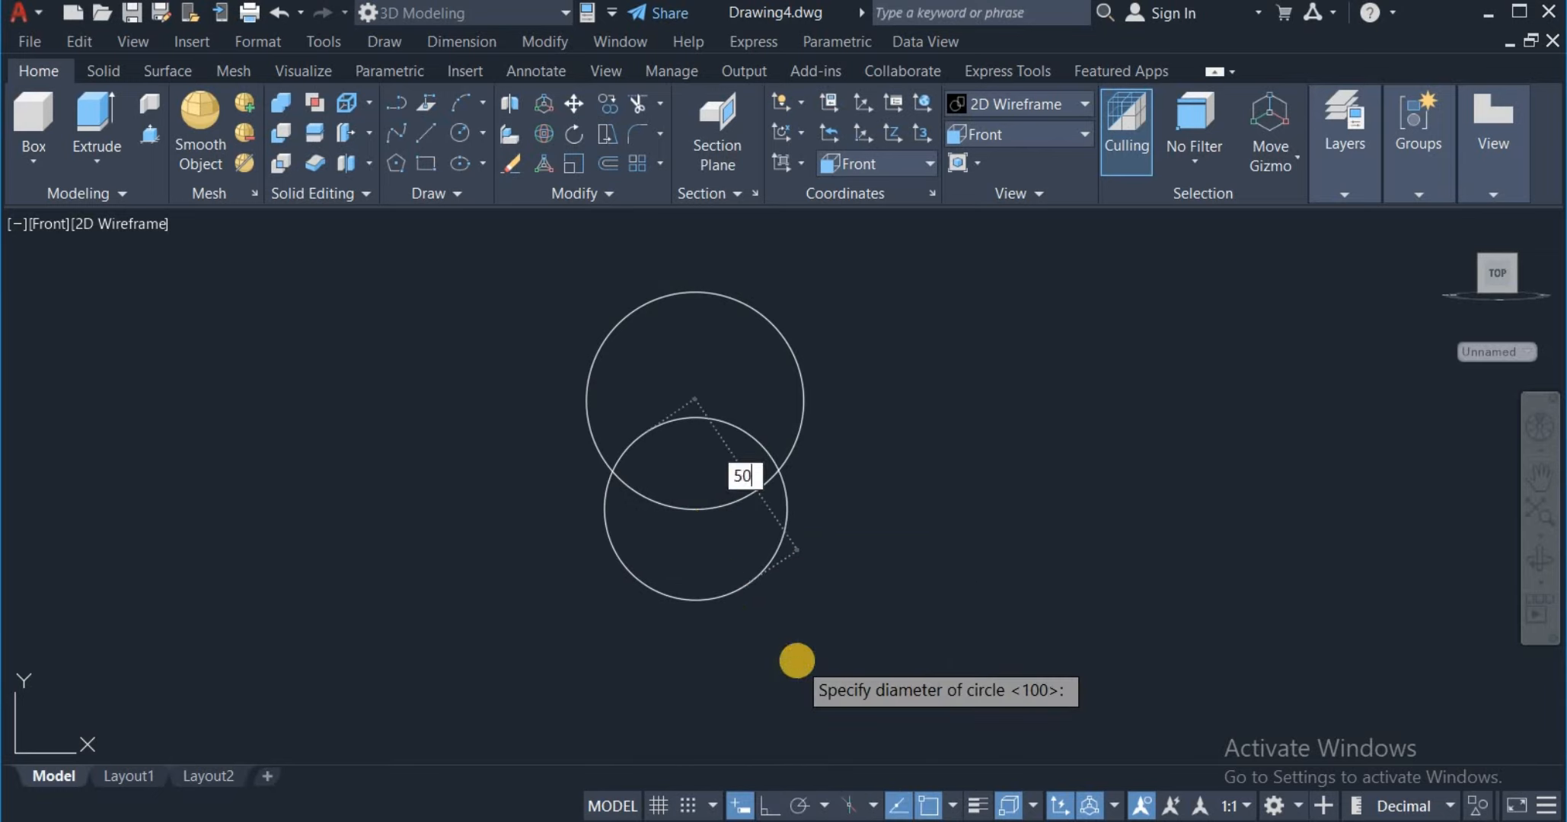
key("Return")
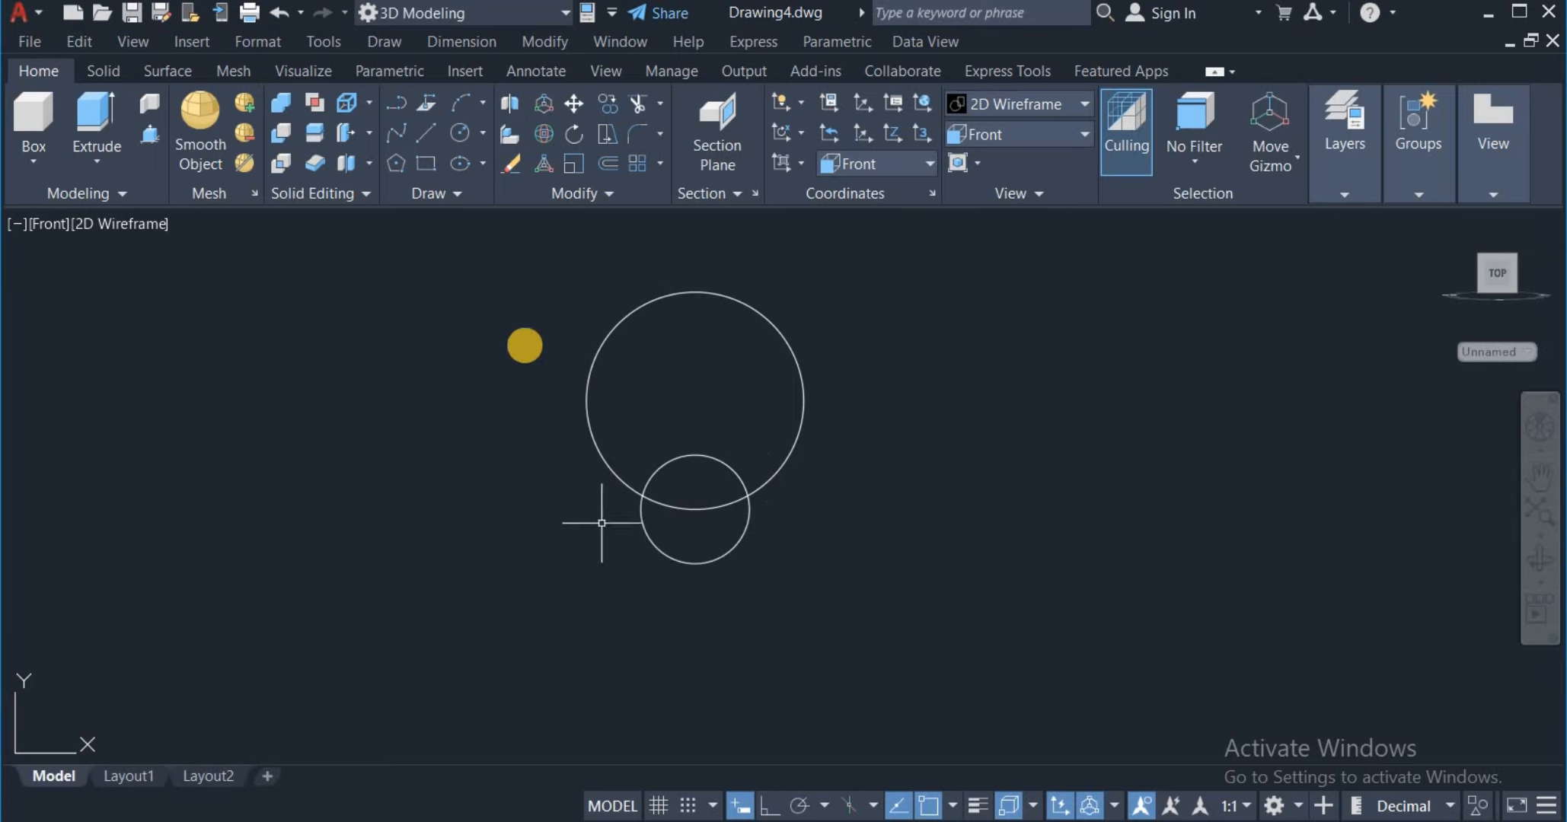
Step: Draw a Tan, Tan, Radius circle of radius 50 mm touching the left sides of the large and small circles
left_click(482, 135)
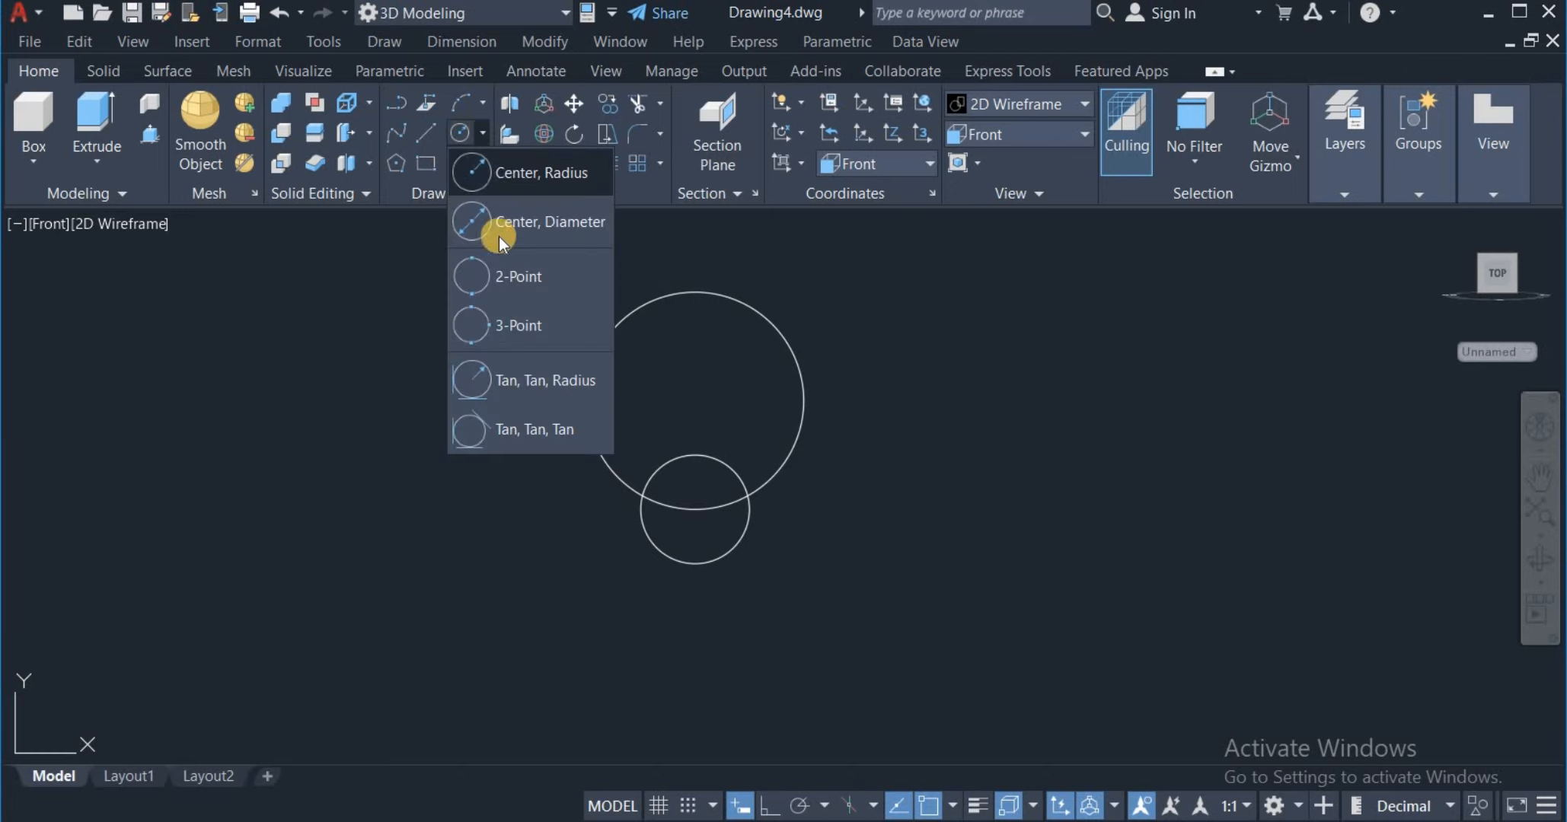
left_click(565, 388)
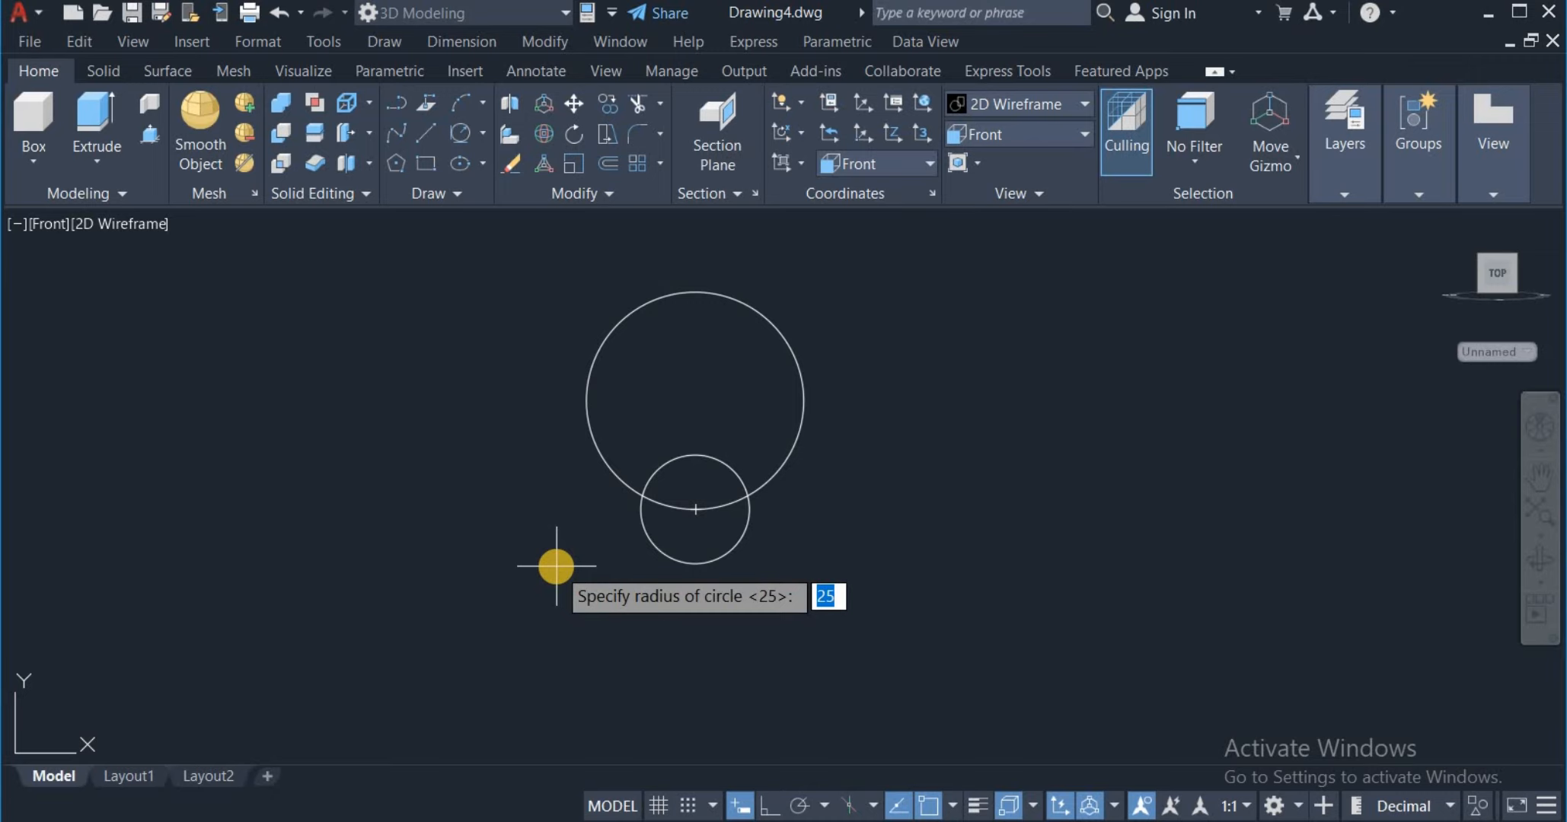
type("50")
key("Return")
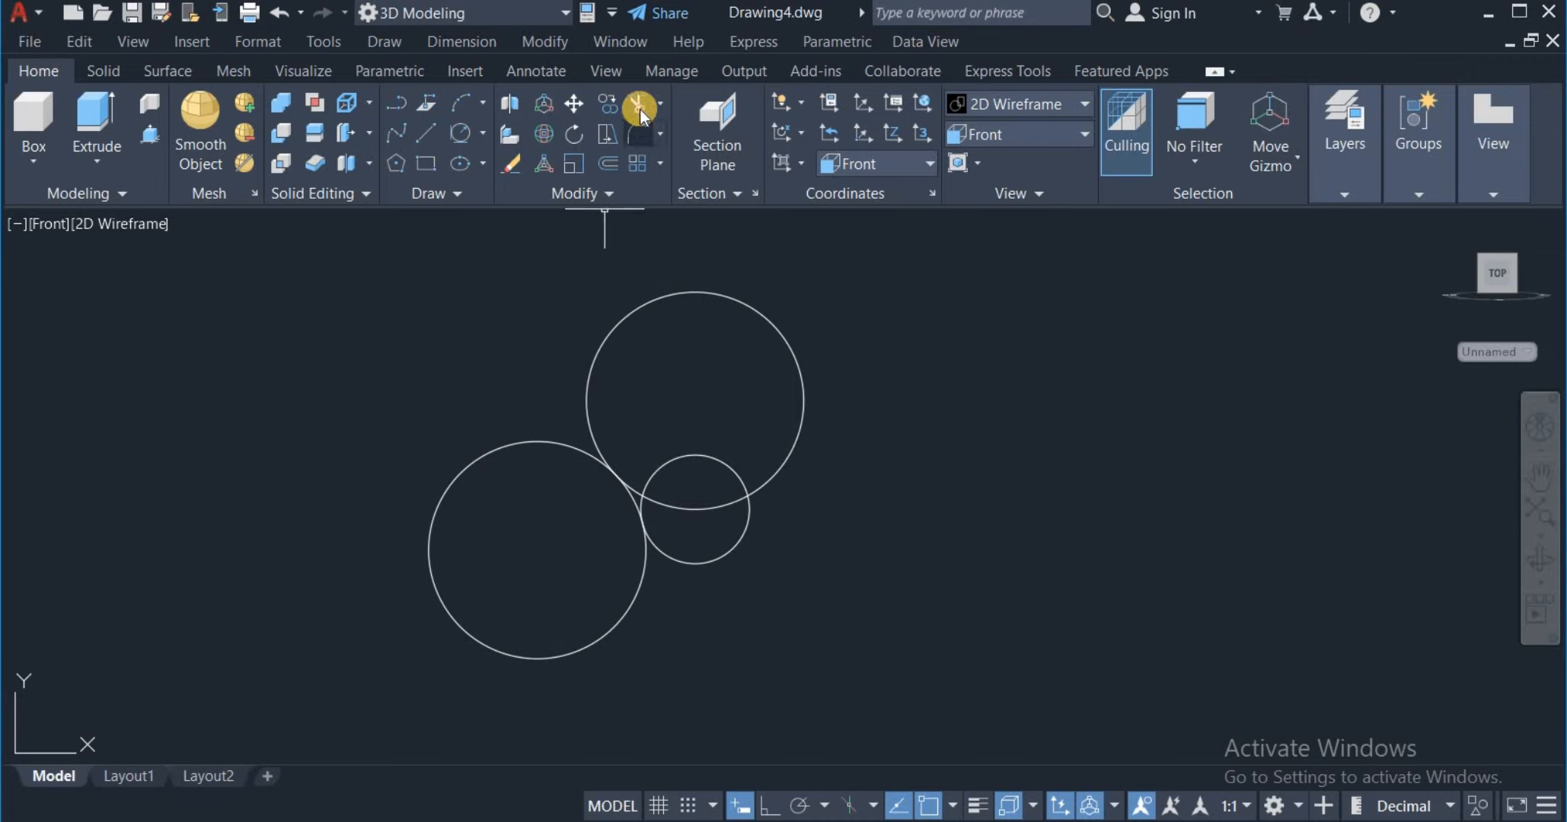
Step: Trim the outer part of the tangent circle and the overlapping inner arcs, leaving a bulb outline with a curved left neck
left_click(637, 135)
left_click(579, 491)
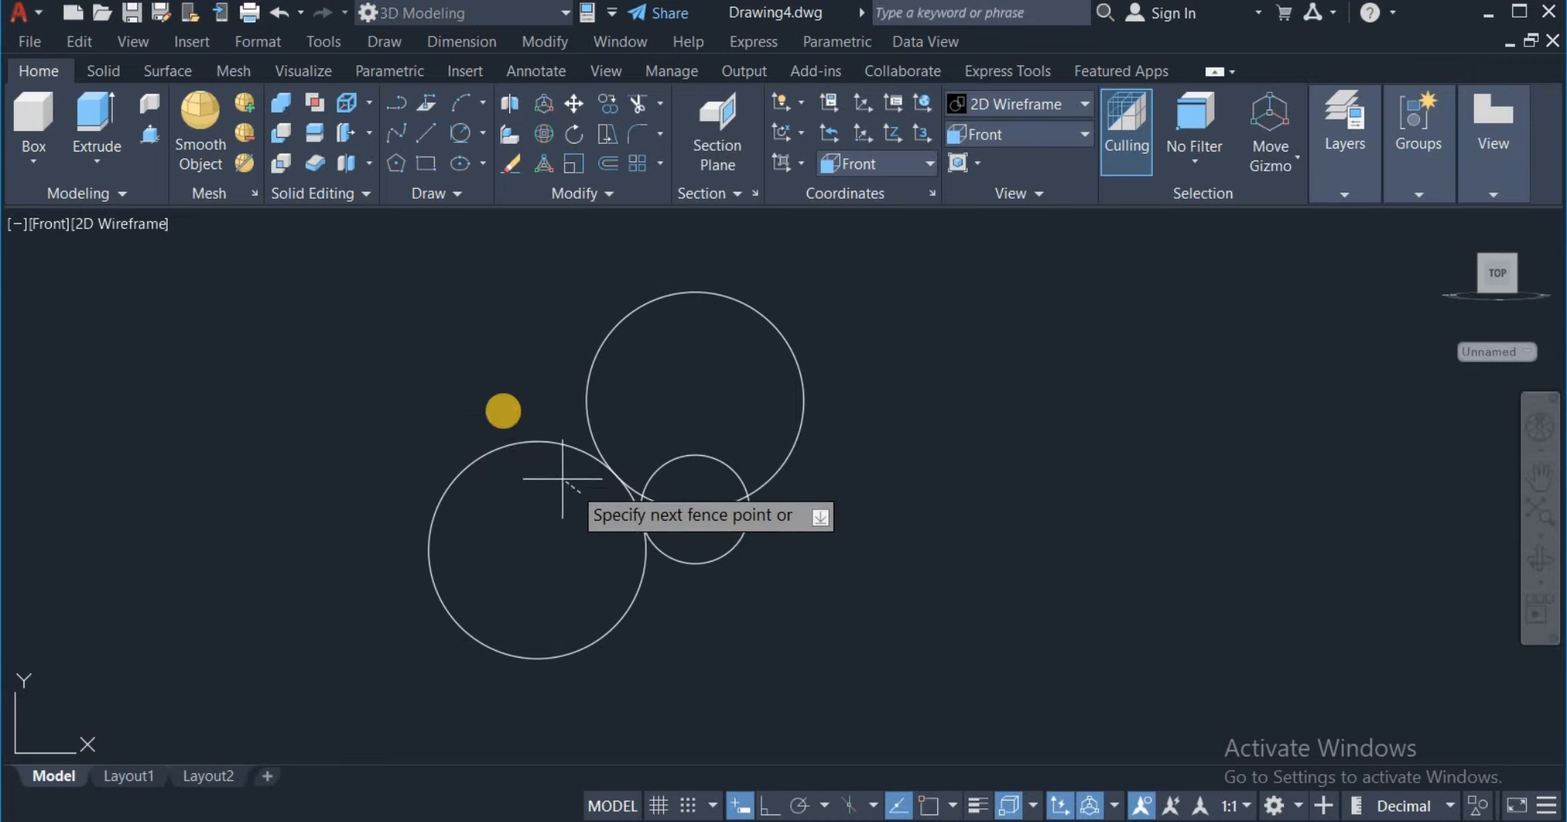
left_click(500, 407)
key("Return")
scroll(656, 520, "up", 3)
left_click(602, 500)
left_click(545, 360)
key("Return")
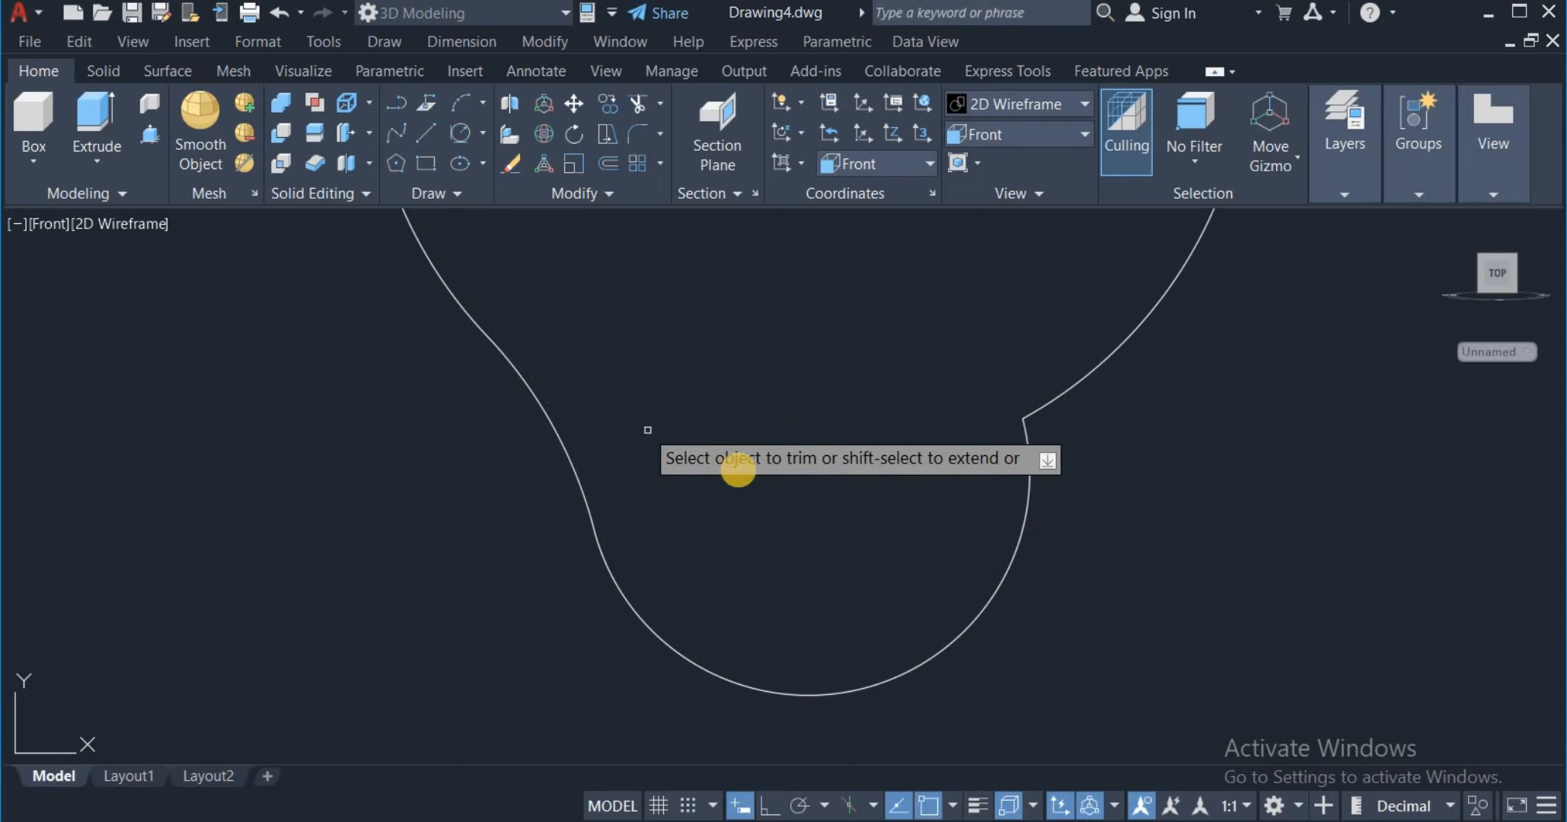
scroll(752, 483, "down", 8)
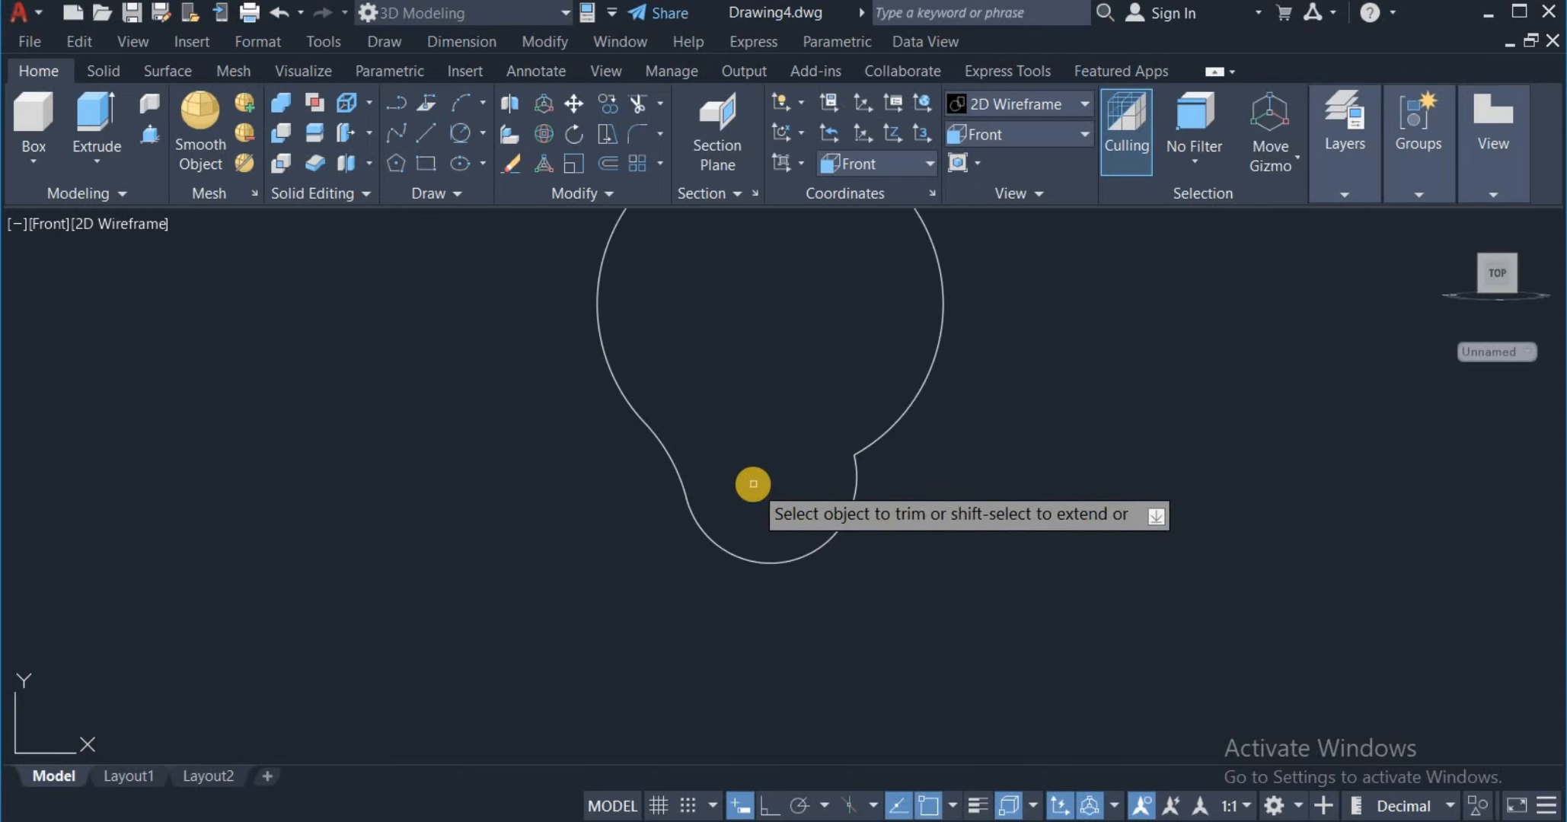
right_click(621, 333)
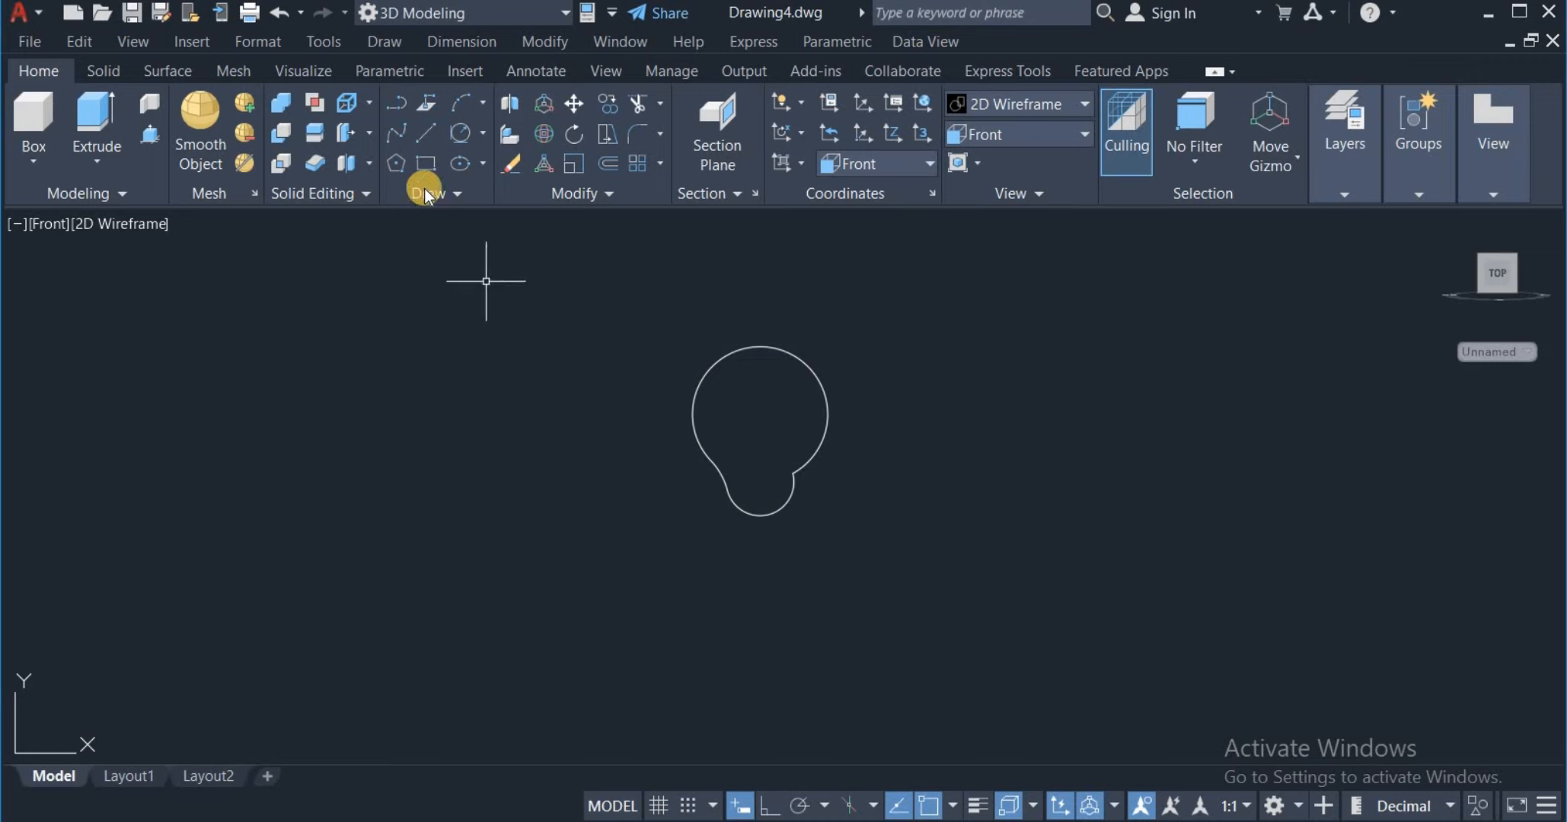
Step: Draw a vertical centre line from the top quadrant of the bulb outline to its bottom quadrant
left_click(425, 132)
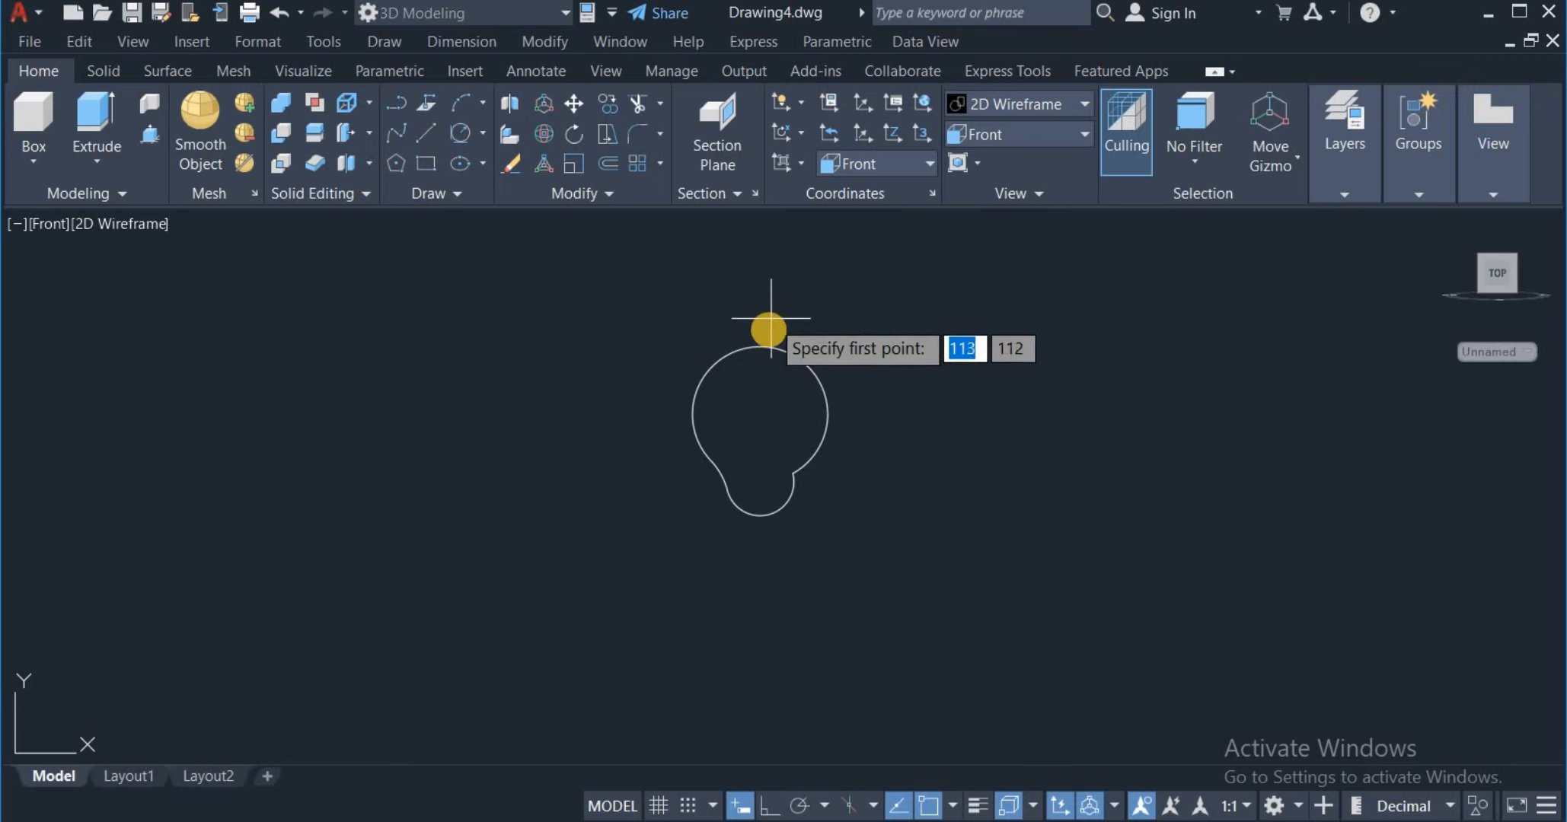
left_click(760, 345)
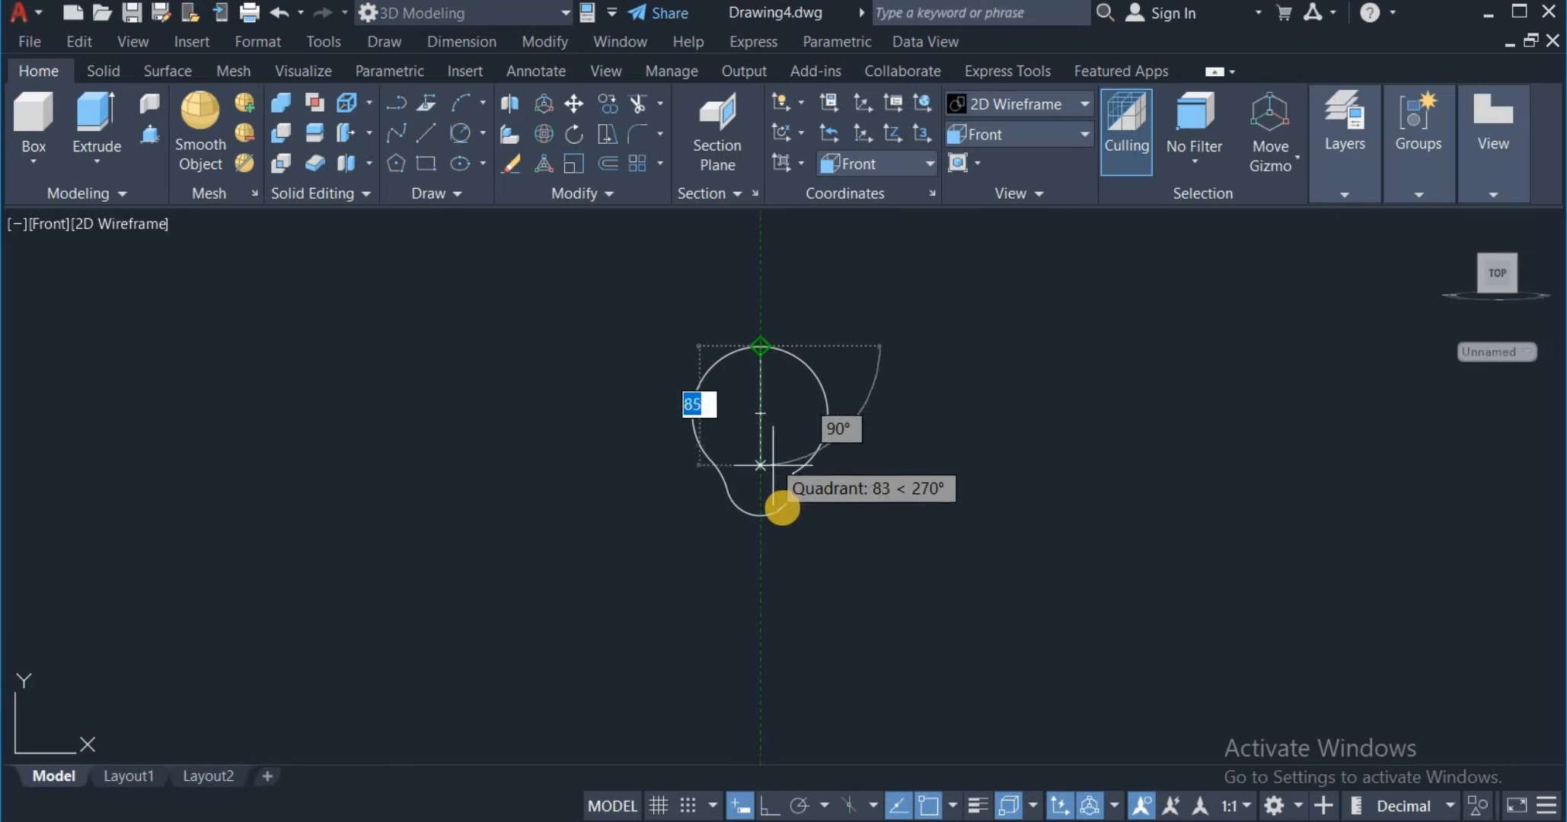
left_click(756, 521)
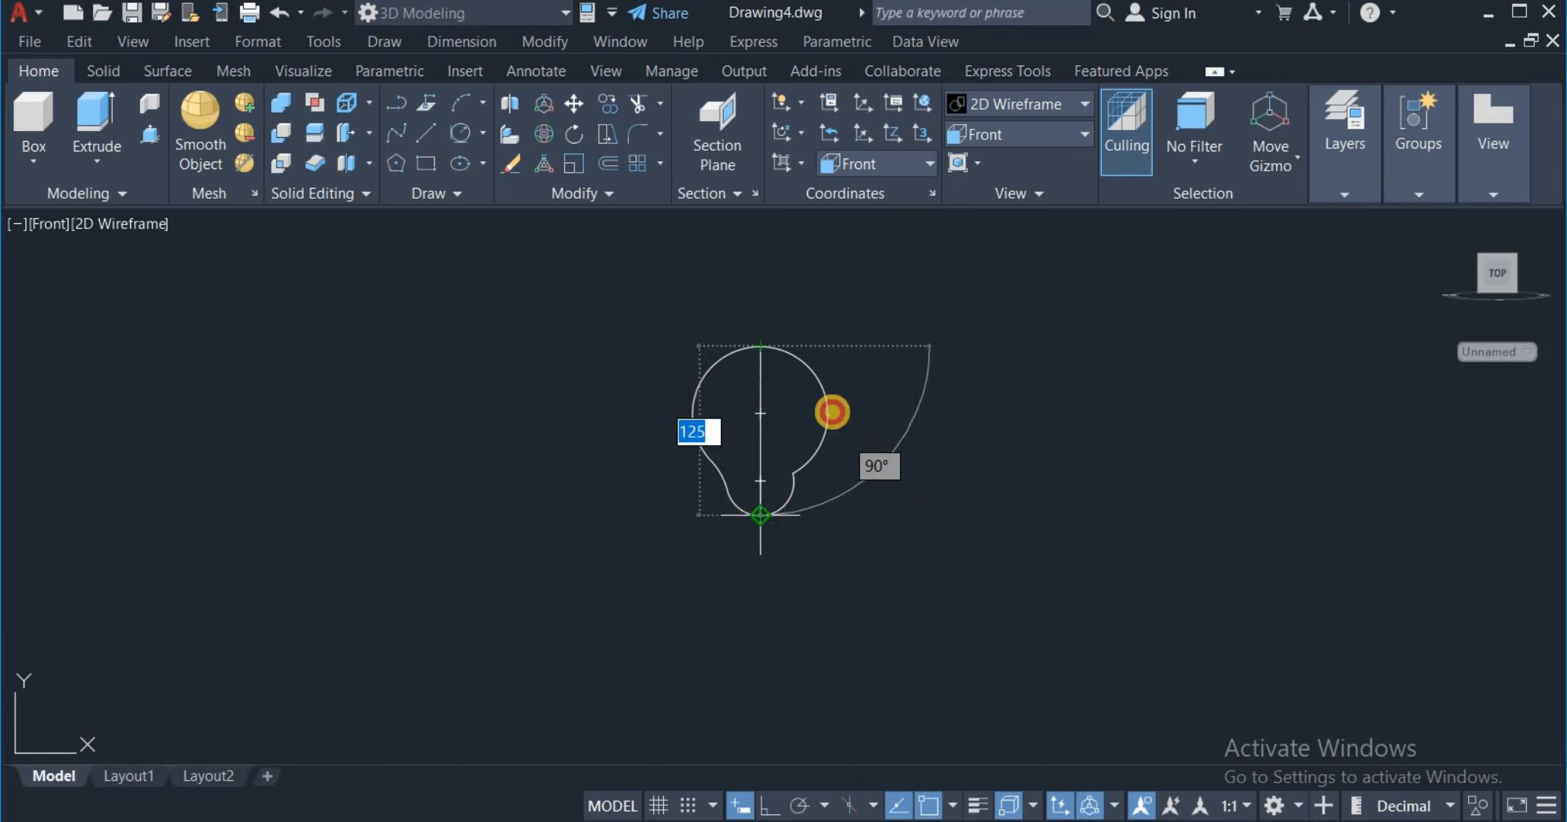
right_click(847, 311)
left_click(902, 328)
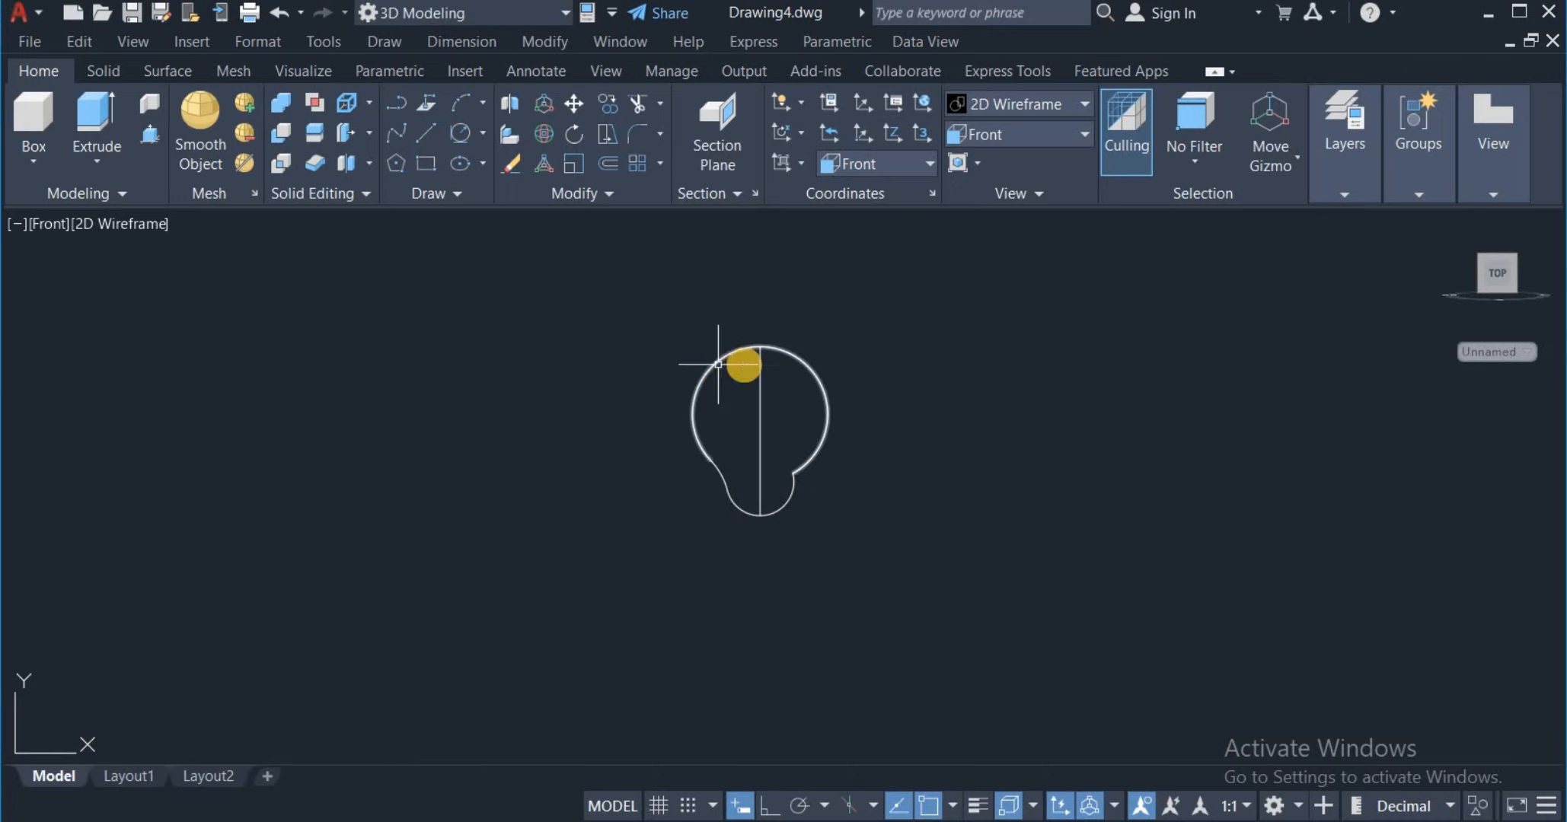
Step: Turn on Ortho and draw a horizontal line just below the bulb, extending past both sides of the neck
scroll(741, 360, "up", 2)
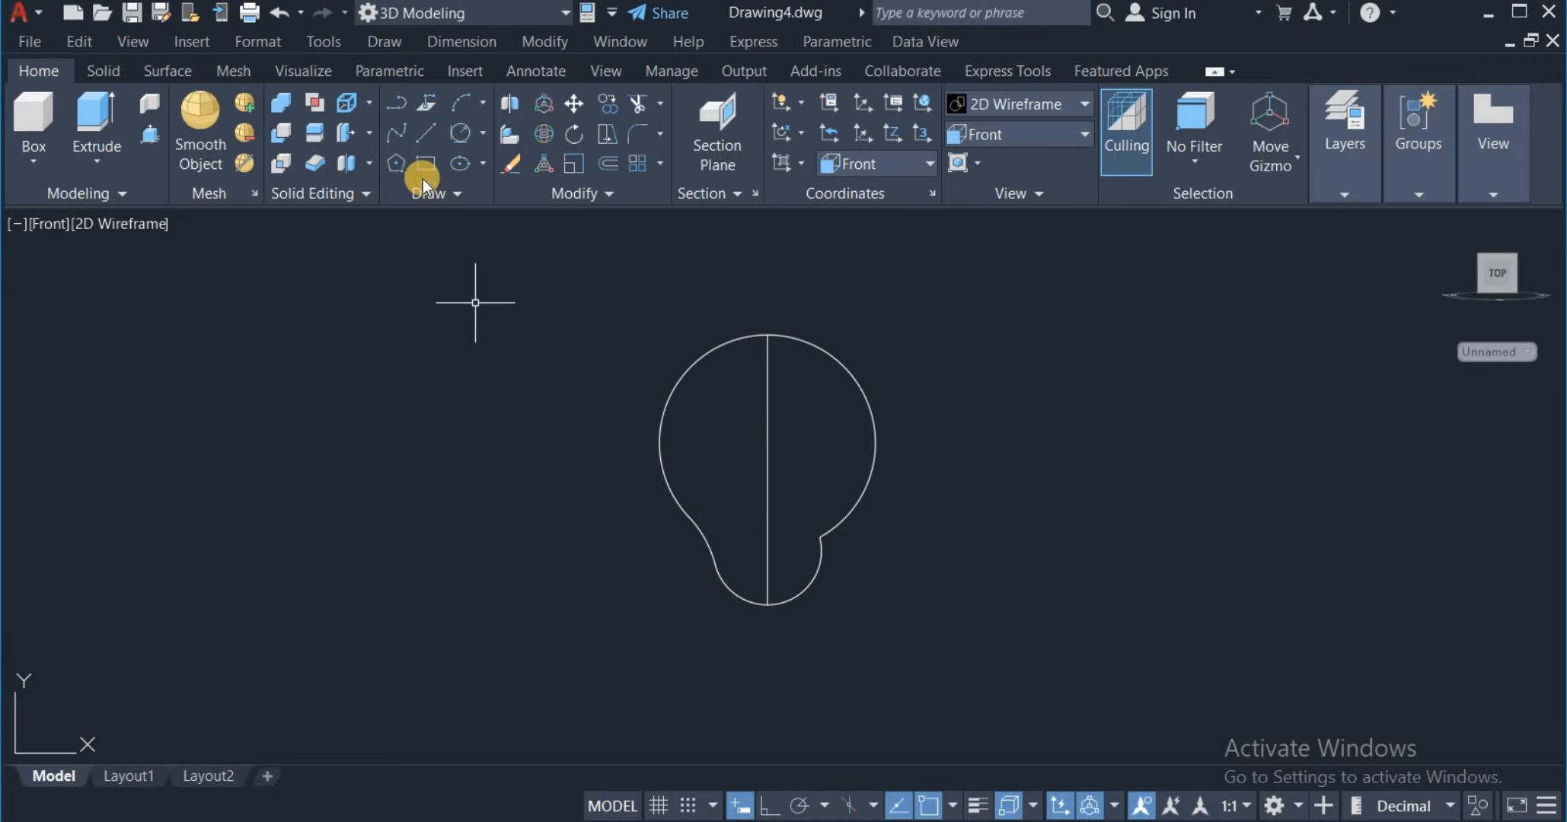
left_click(424, 134)
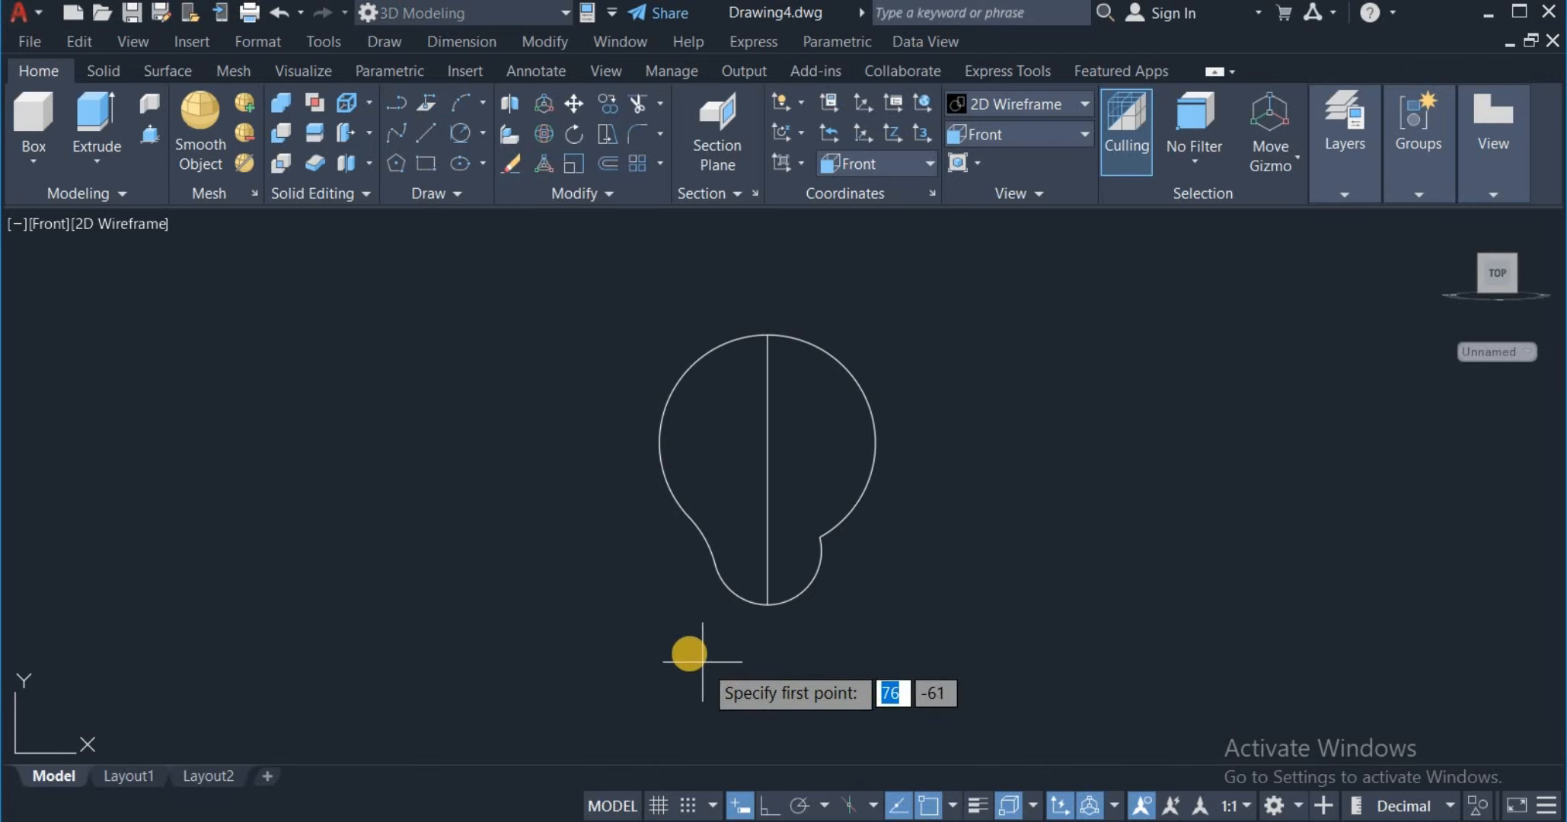
left_click(684, 644)
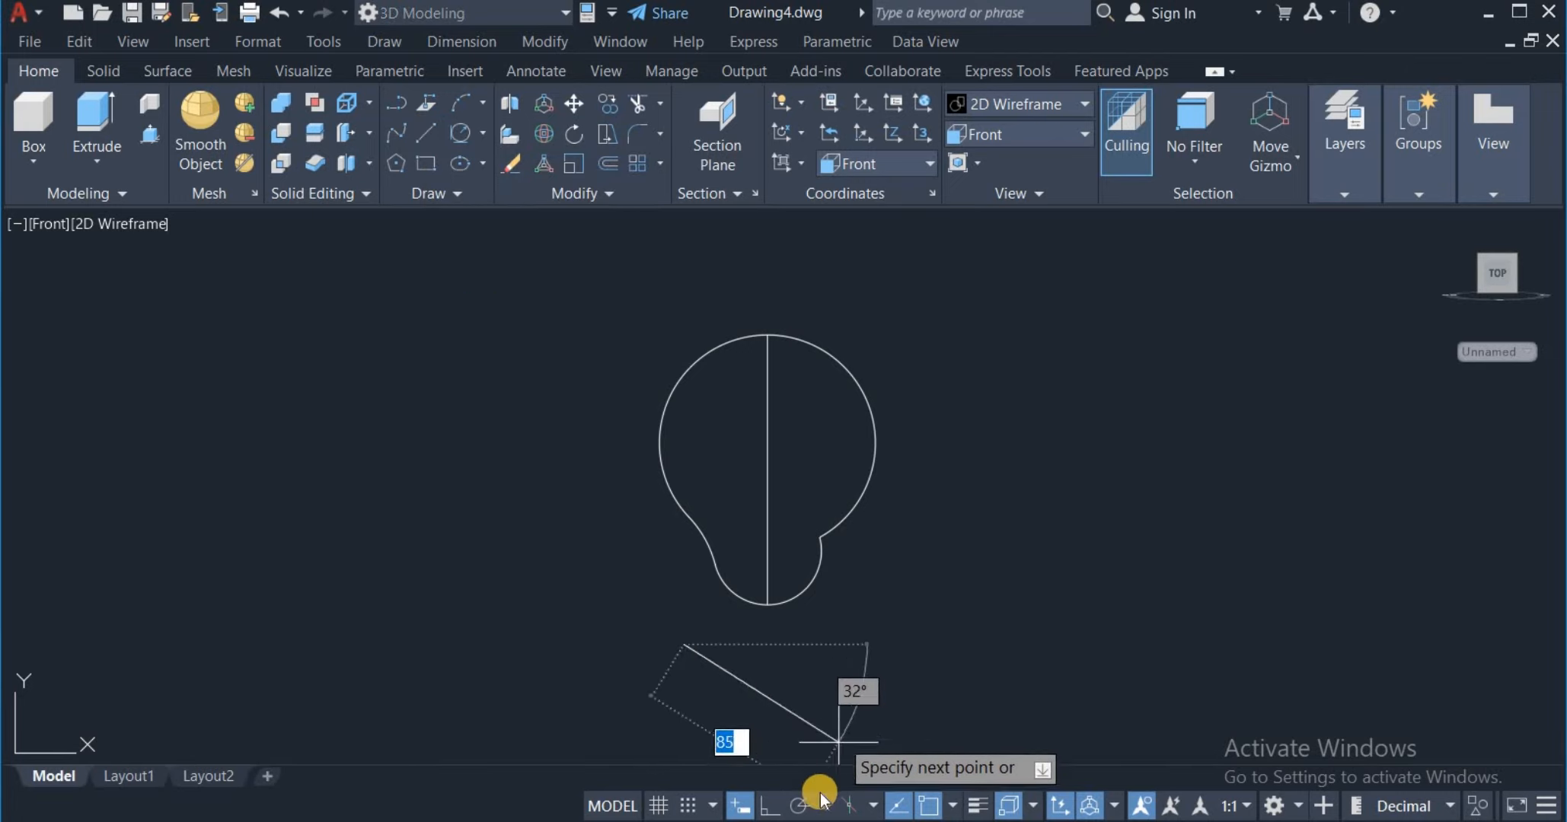
left_click(766, 806)
left_click(855, 644)
key("Escape")
Step: Shift the horizontal line by its midpoint onto the lower end of the vertical centre line
left_click(807, 644)
left_click(768, 644)
left_click(766, 605)
key("Escape")
Step: Move the horizontal line straight up by 5 mm so it crosses the bottom of the neck
left_click(573, 104)
left_click(842, 603)
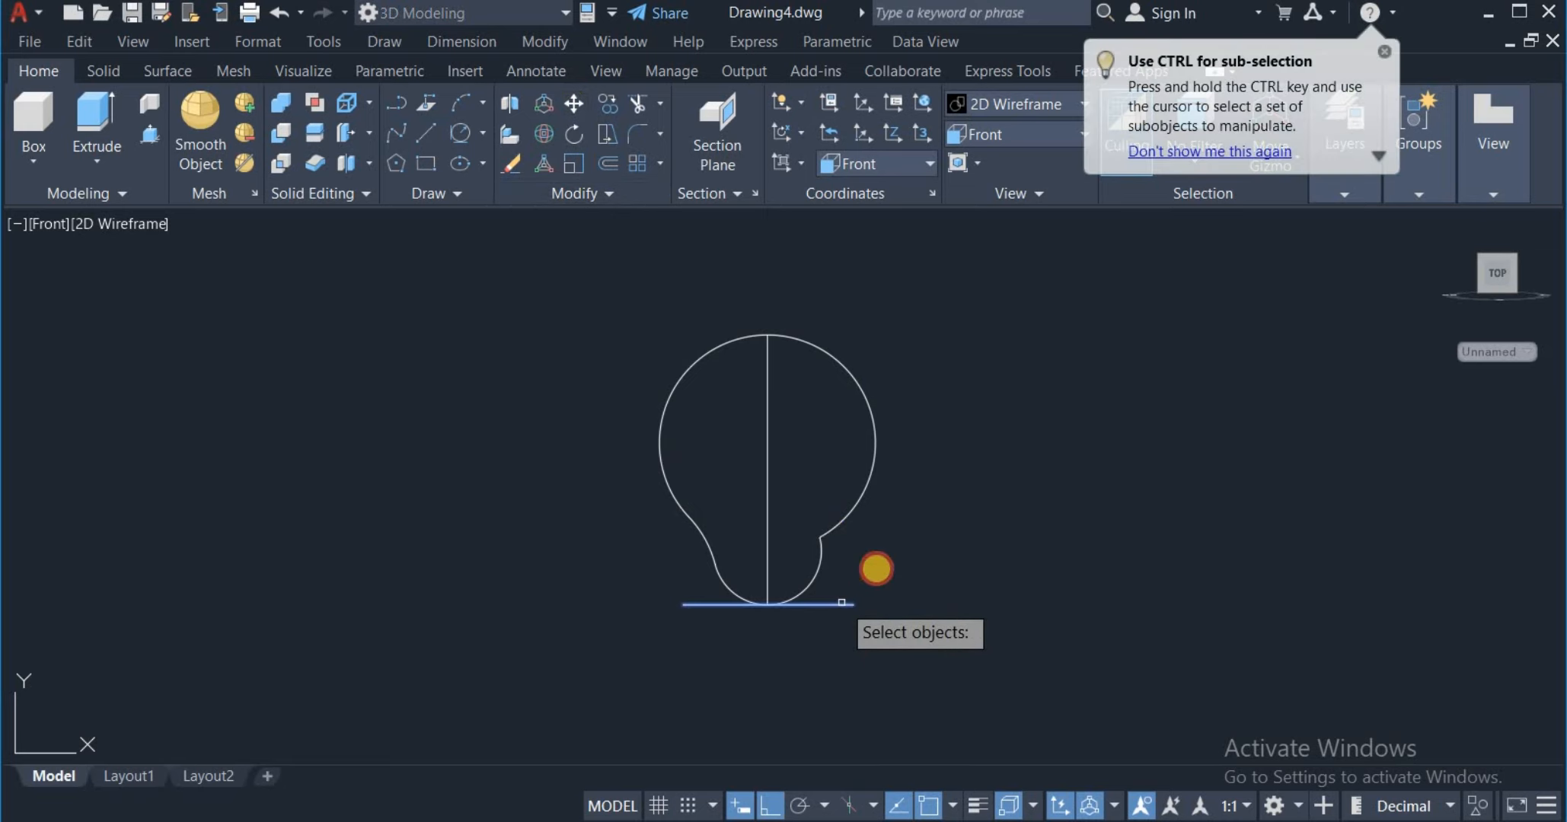
key("Return")
left_click(903, 586)
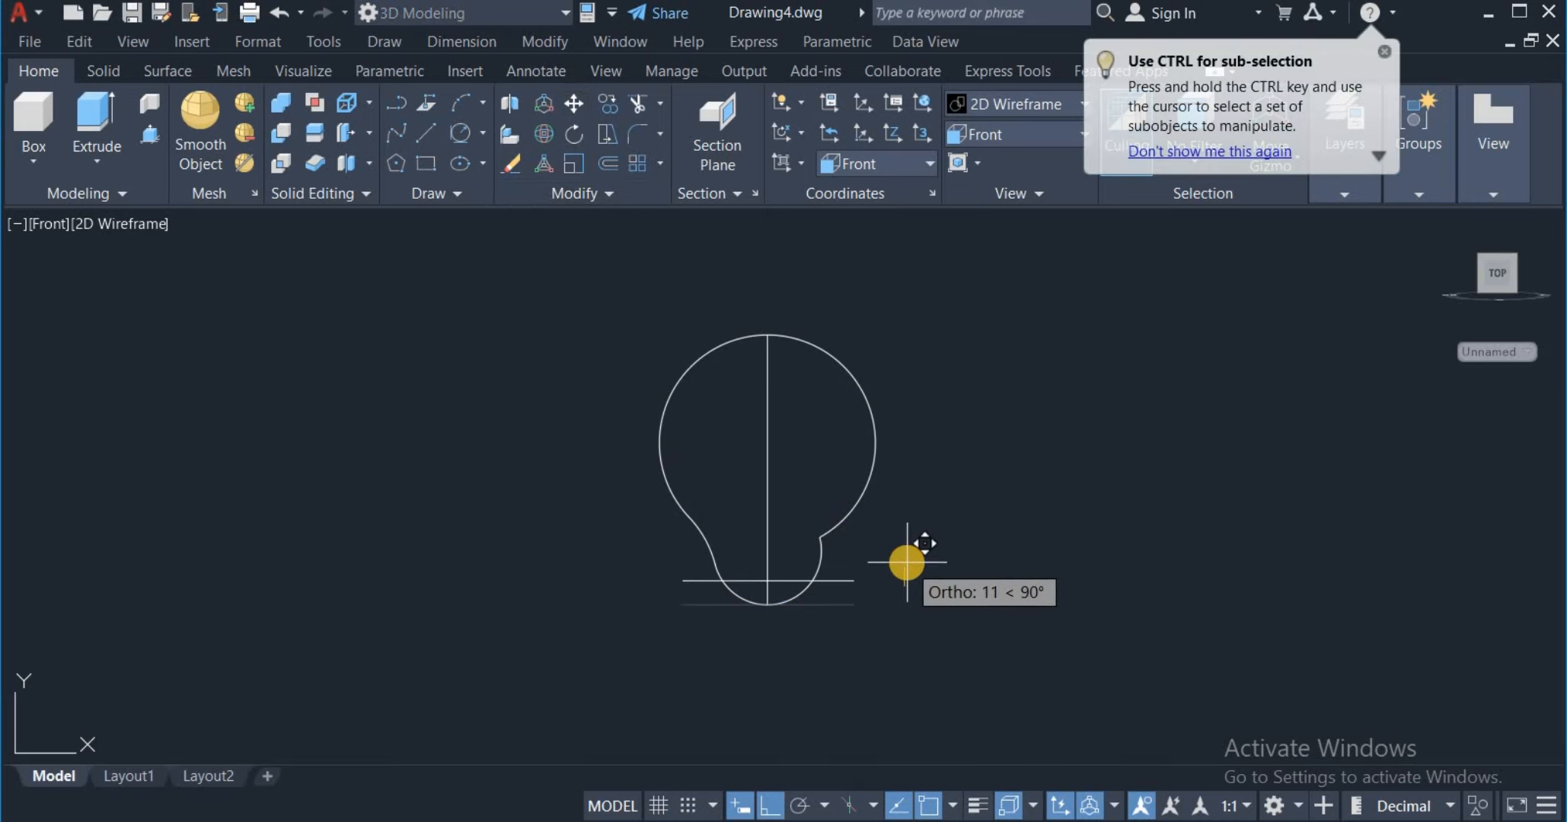
type("5")
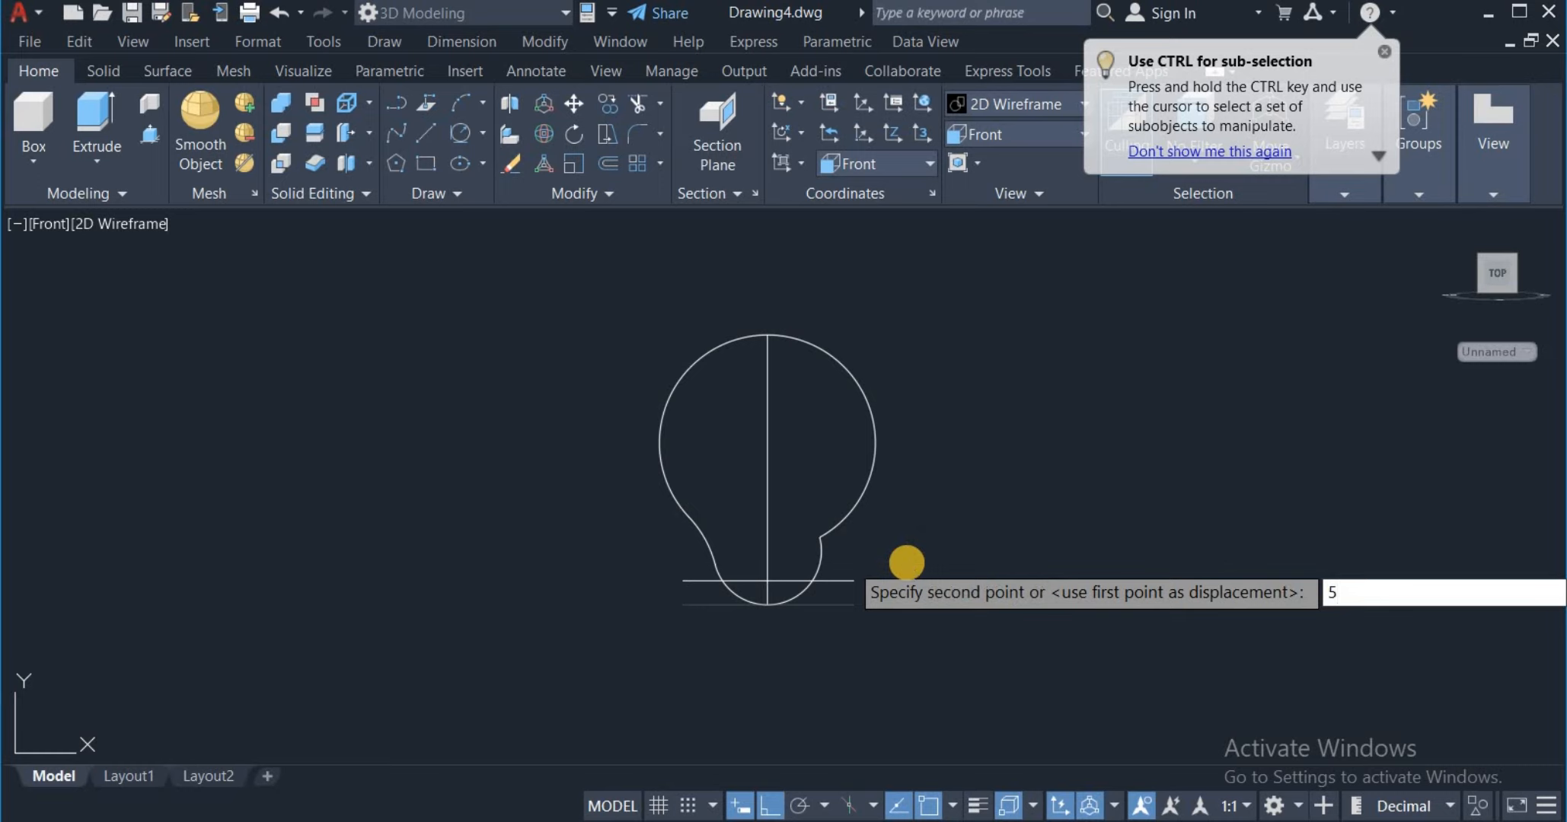
key("Return")
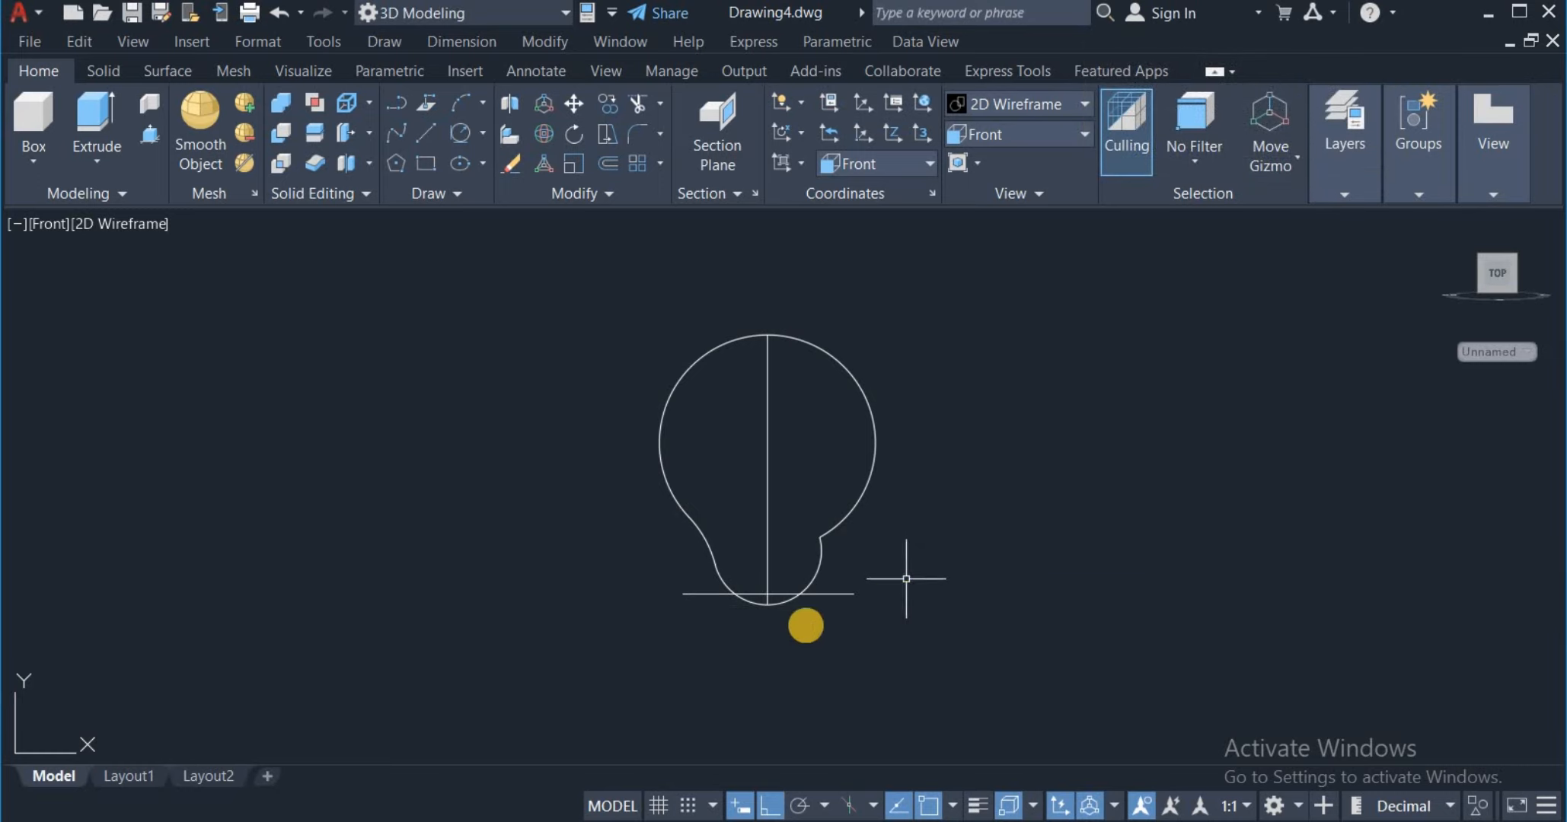
Step: Trim the arcs below the horizontal line, its overhanging ends and the bulb's right half, leaving a closed left half-profile
left_click(634, 107)
left_click(708, 594)
left_click(754, 602)
left_click(784, 603)
left_click(829, 594)
left_click(819, 563)
middle_click_drag(791, 620, 829, 605)
left_click(940, 479)
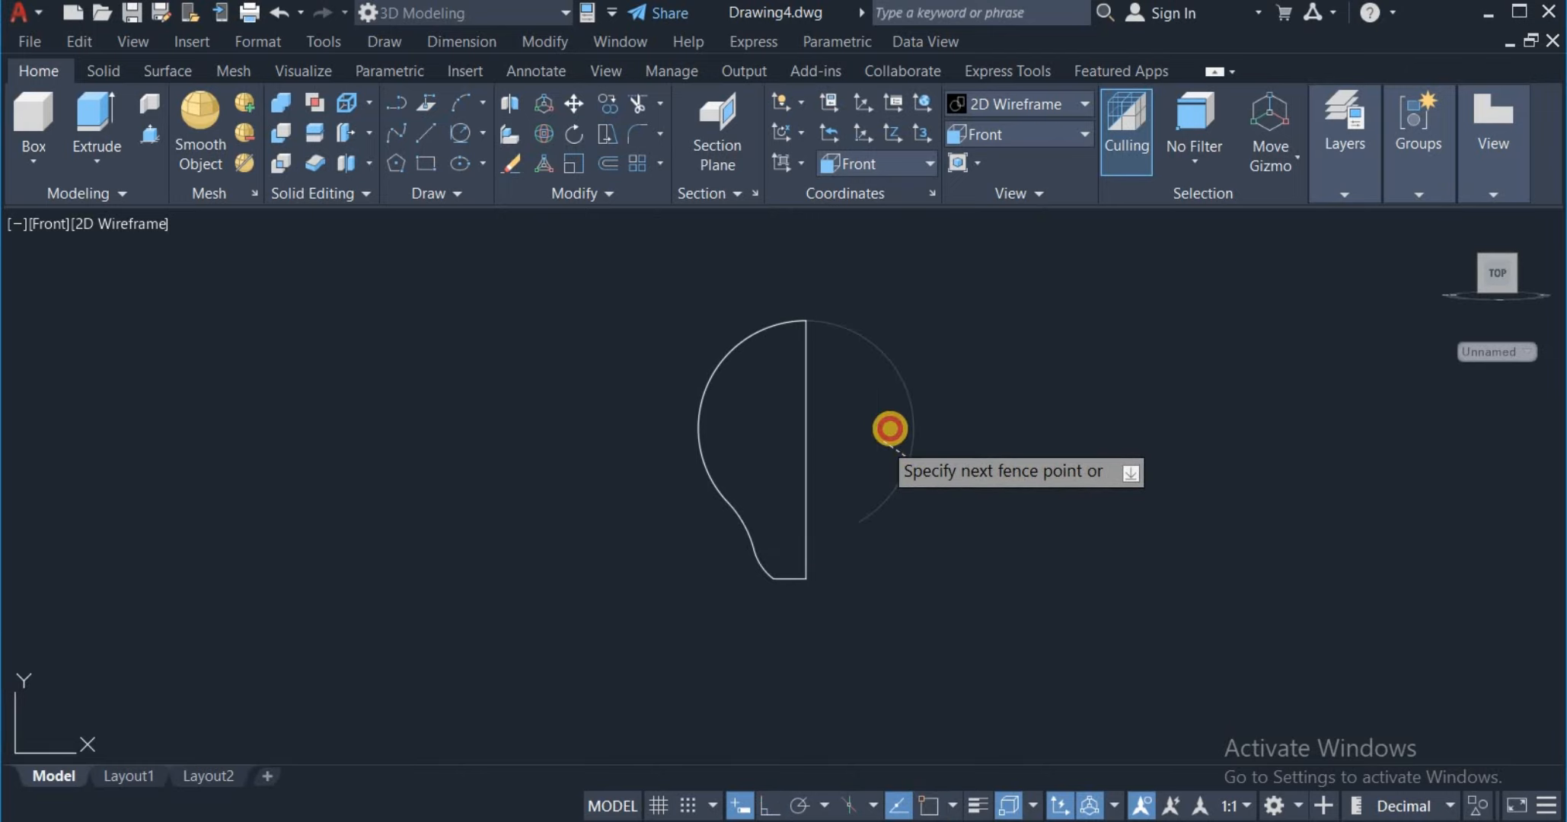
left_click(889, 429)
key("Return")
right_click(935, 347)
left_click(964, 363)
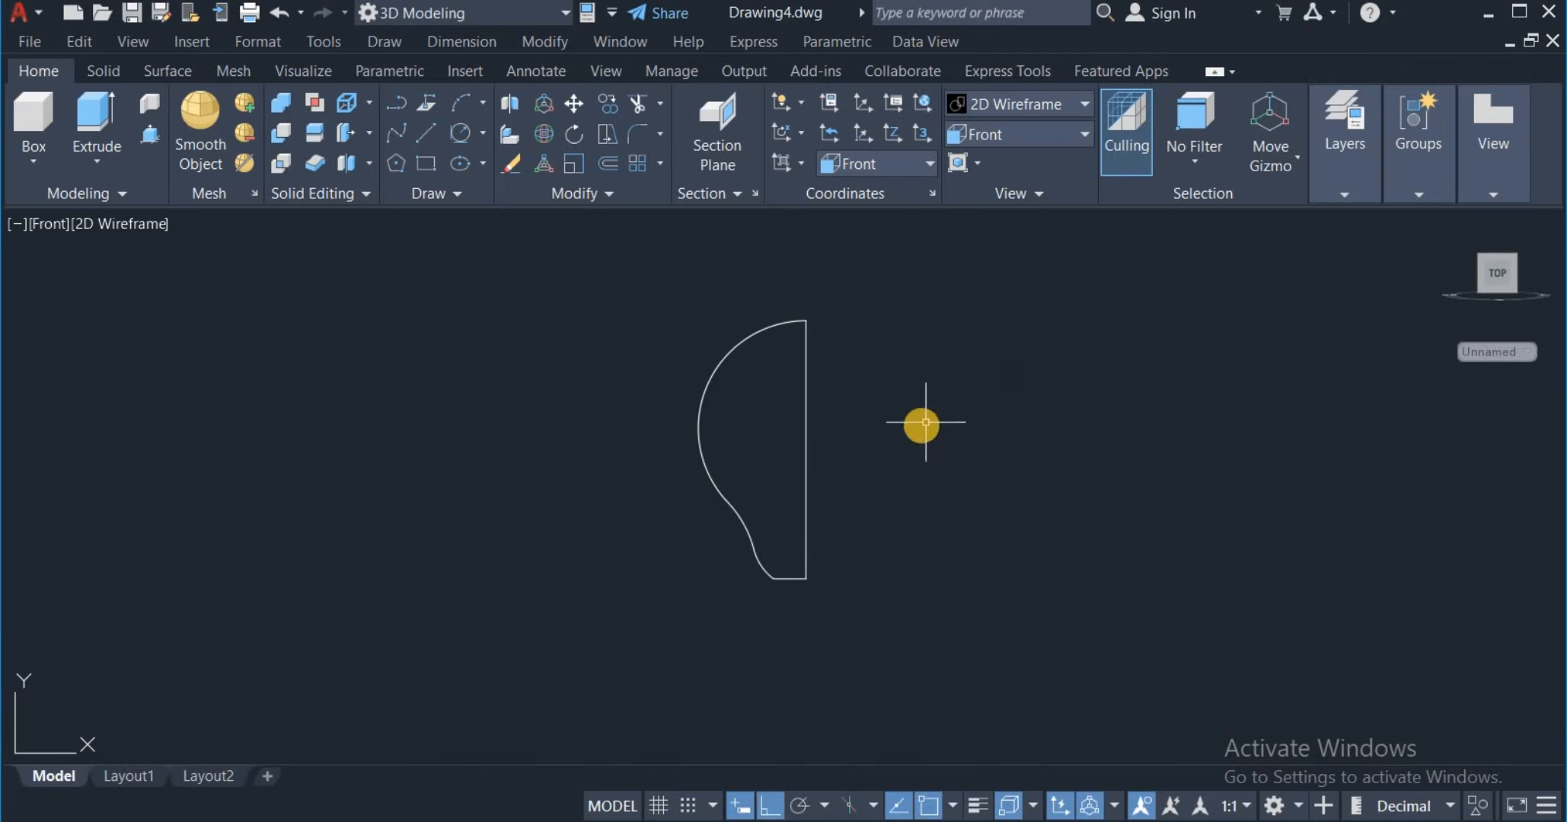
Step: Join the arcs of the half-profile and the short bottom line into one curve, excluding the vertical centre line
left_click(564, 195)
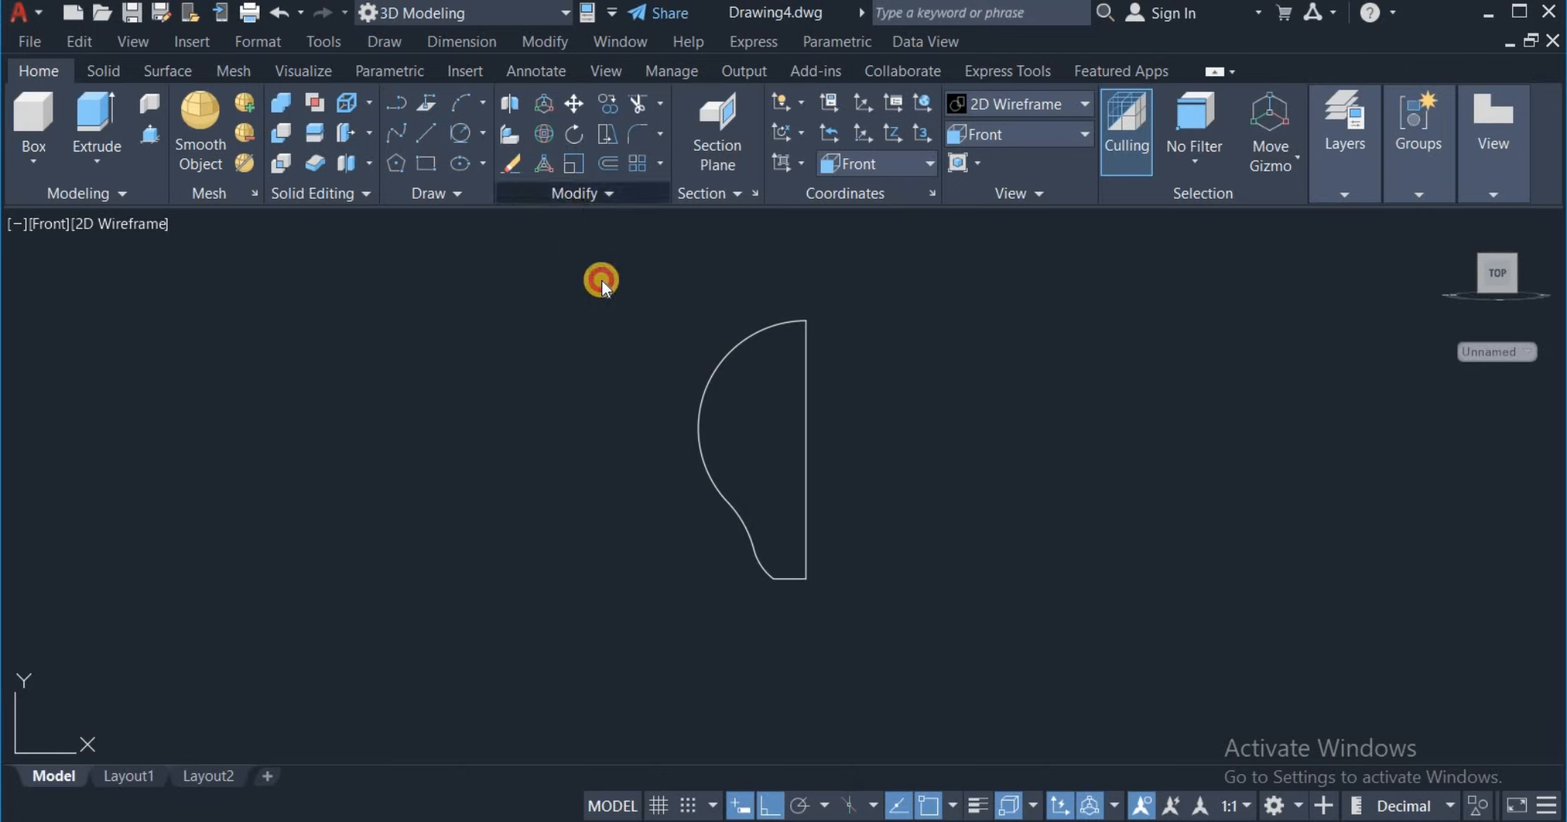
left_click(602, 252)
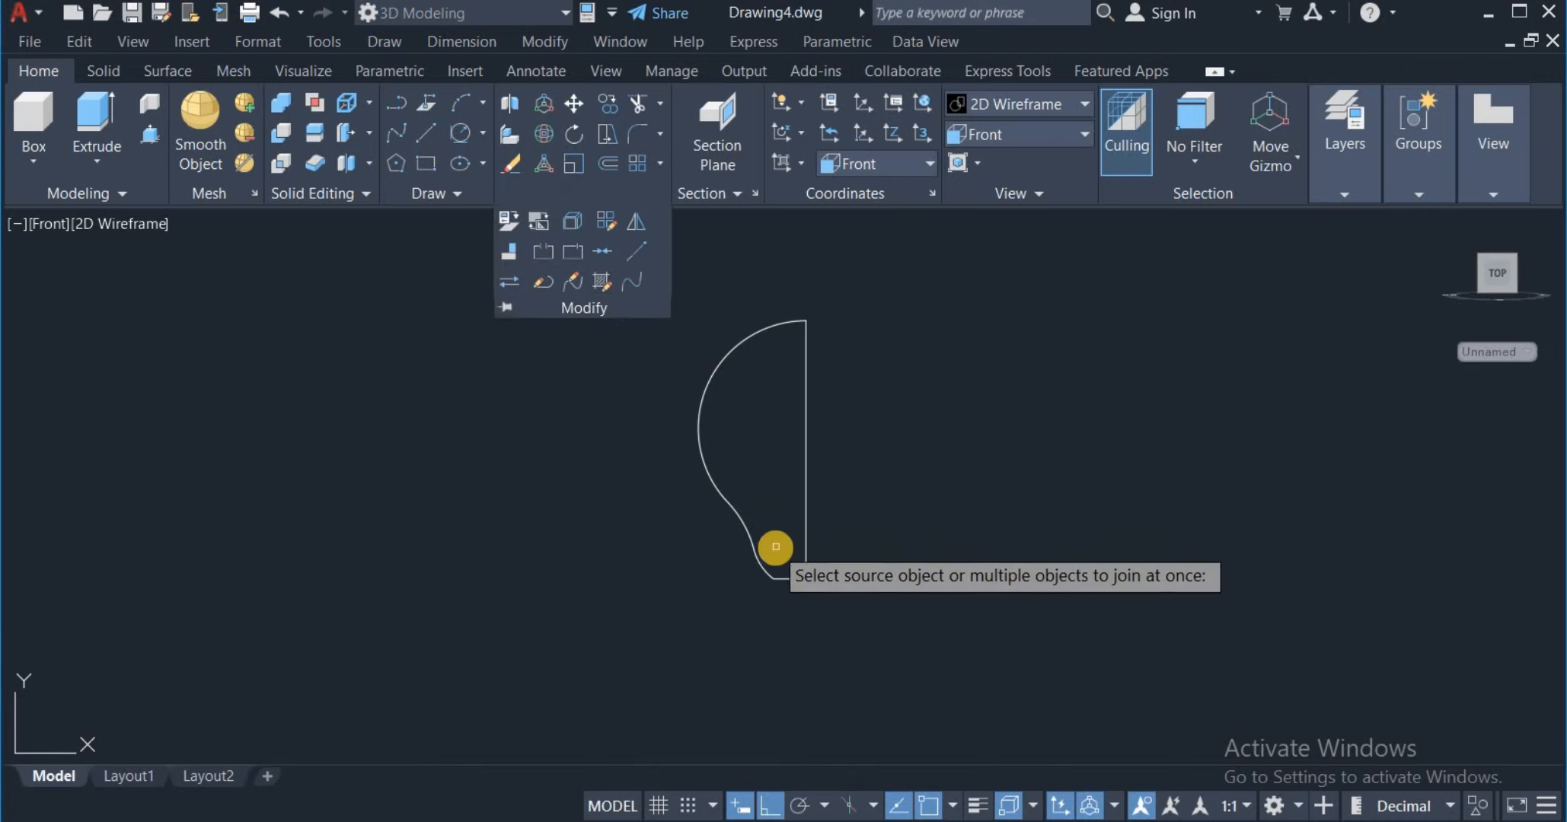
left_click(776, 546)
left_click(641, 416)
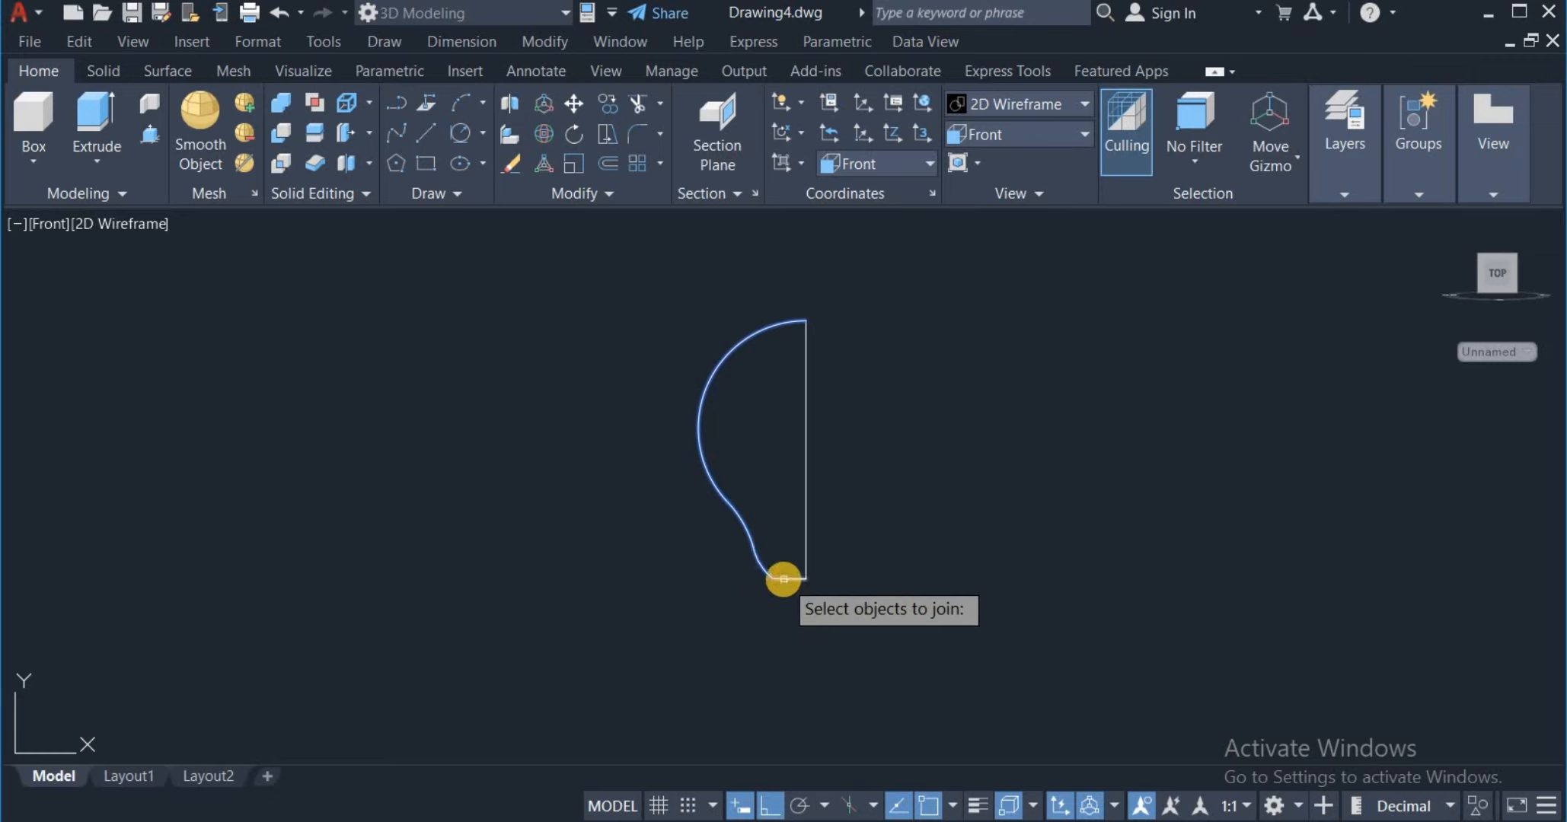
key("Return")
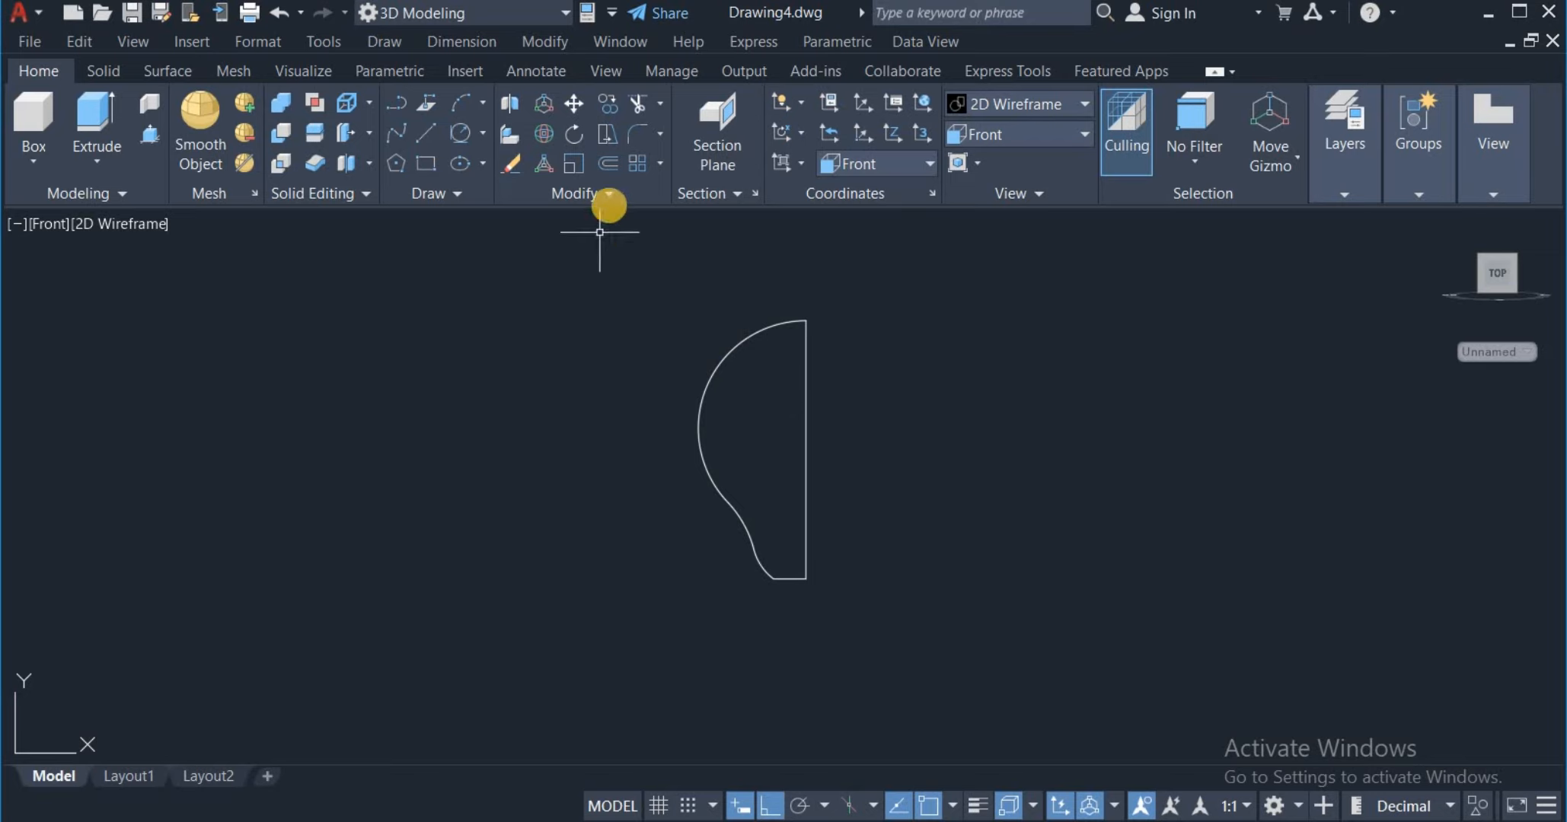
Step: Offset the joined bulb curve 1 mm towards the inside to form the glass wall thickness
left_click(604, 164)
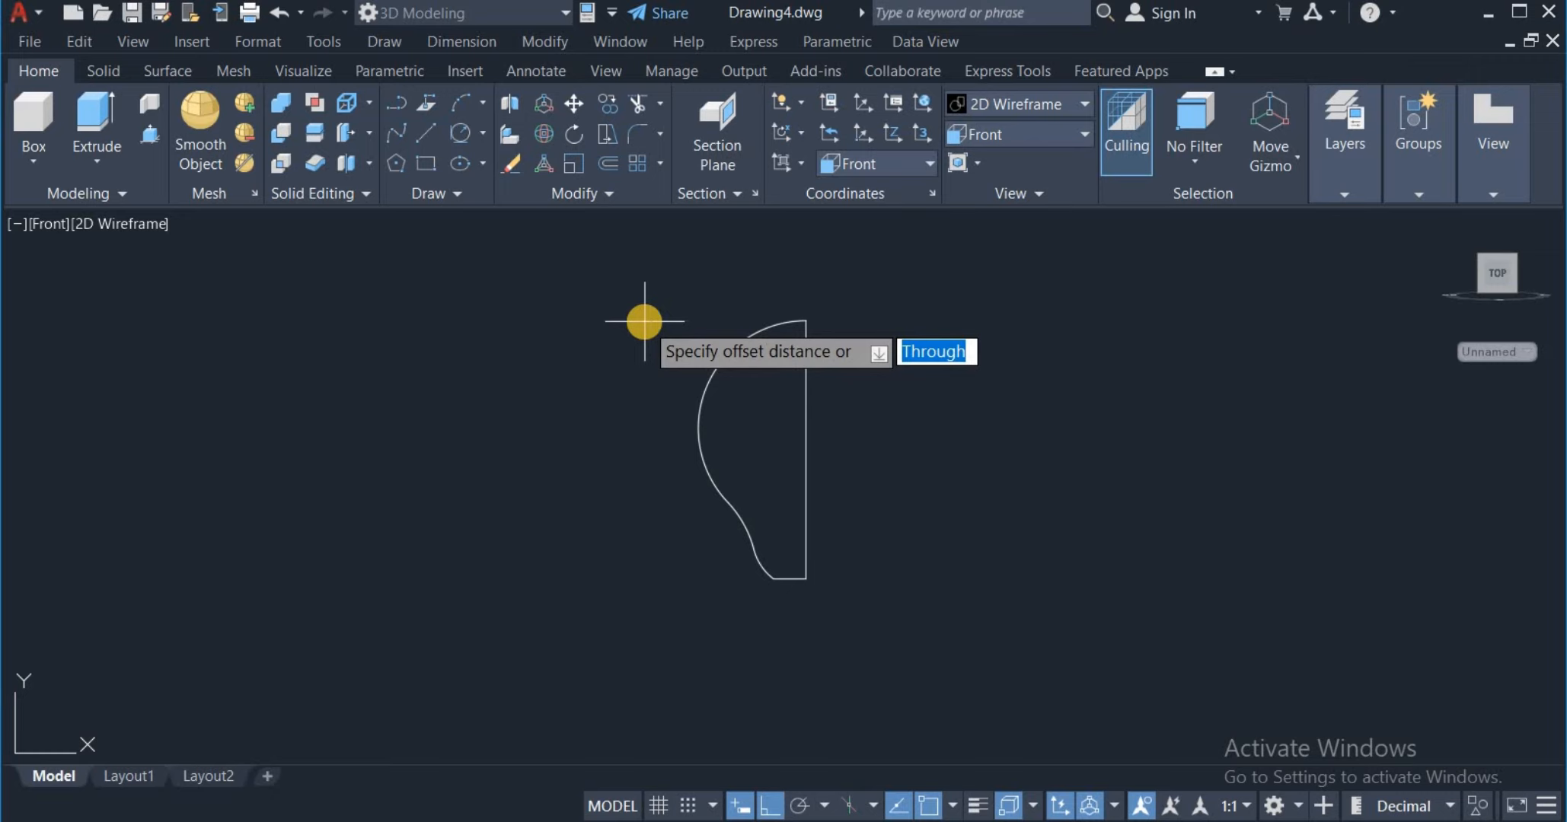
type("1")
key("Return")
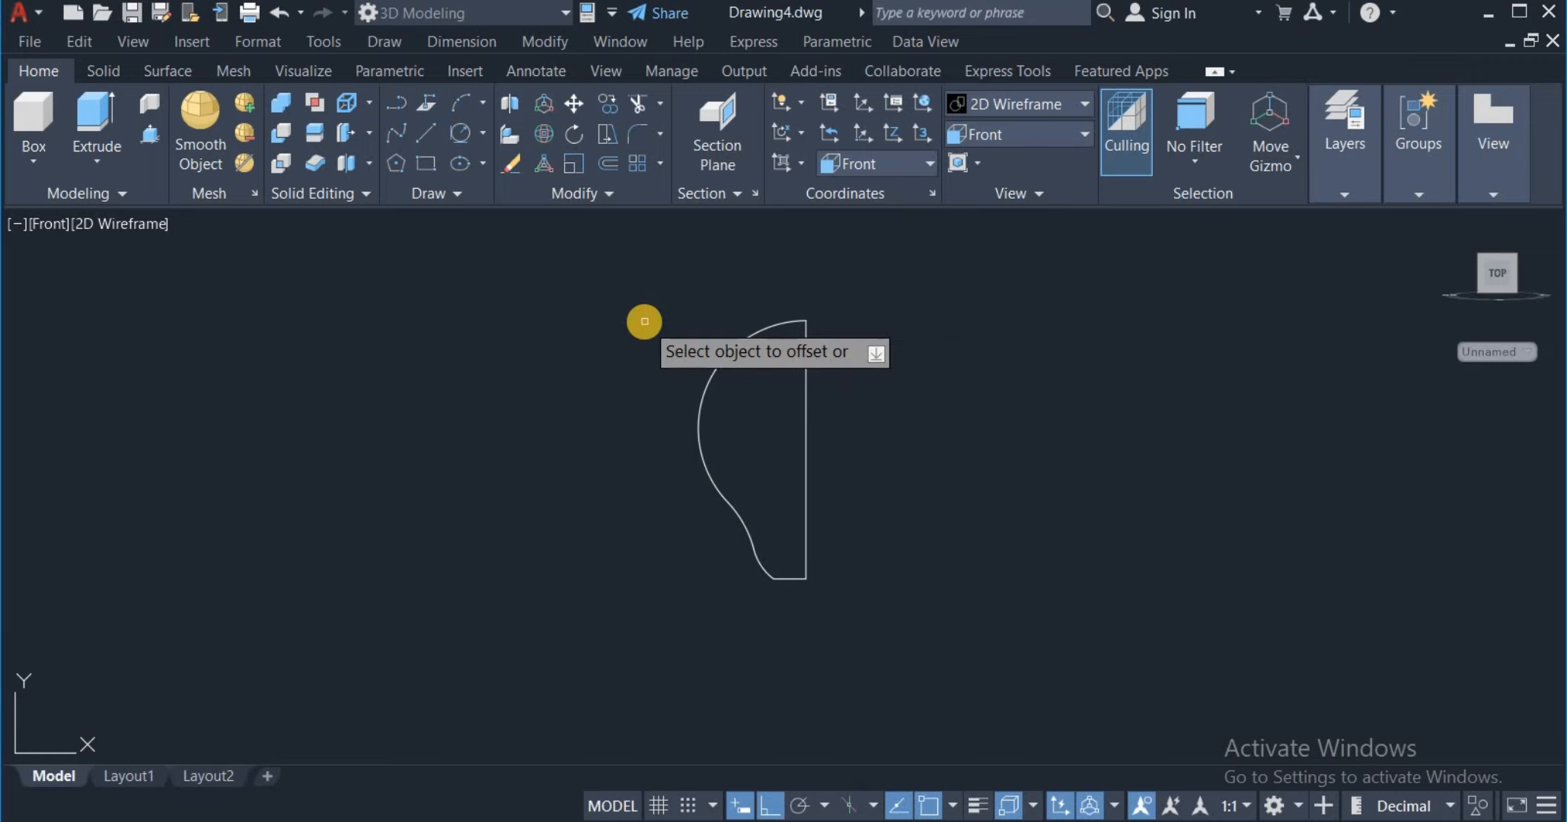
left_click(708, 371)
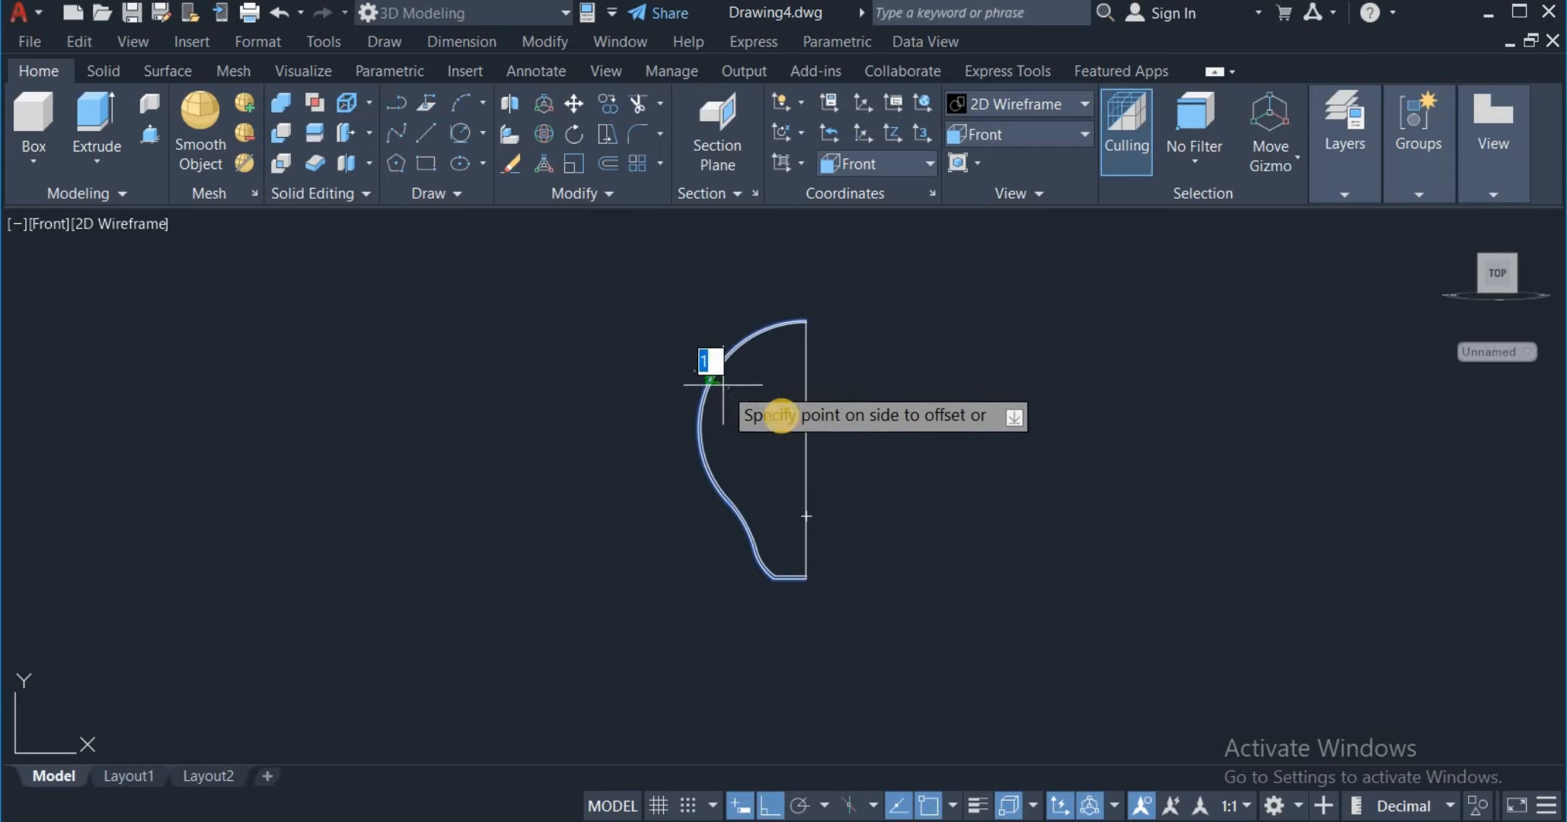
left_click(784, 419)
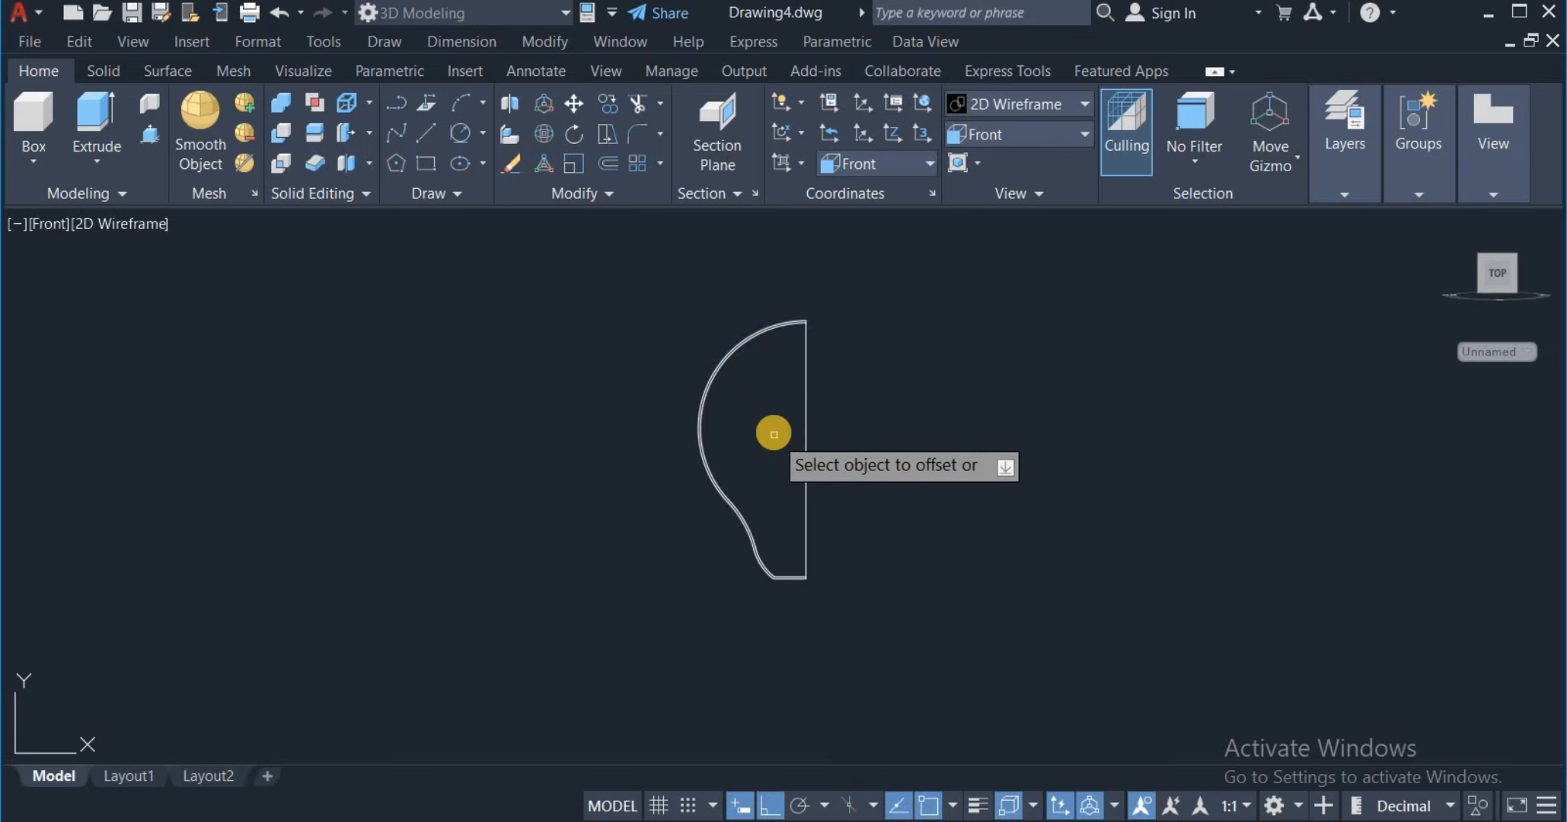
right_click(814, 437)
left_click(816, 439)
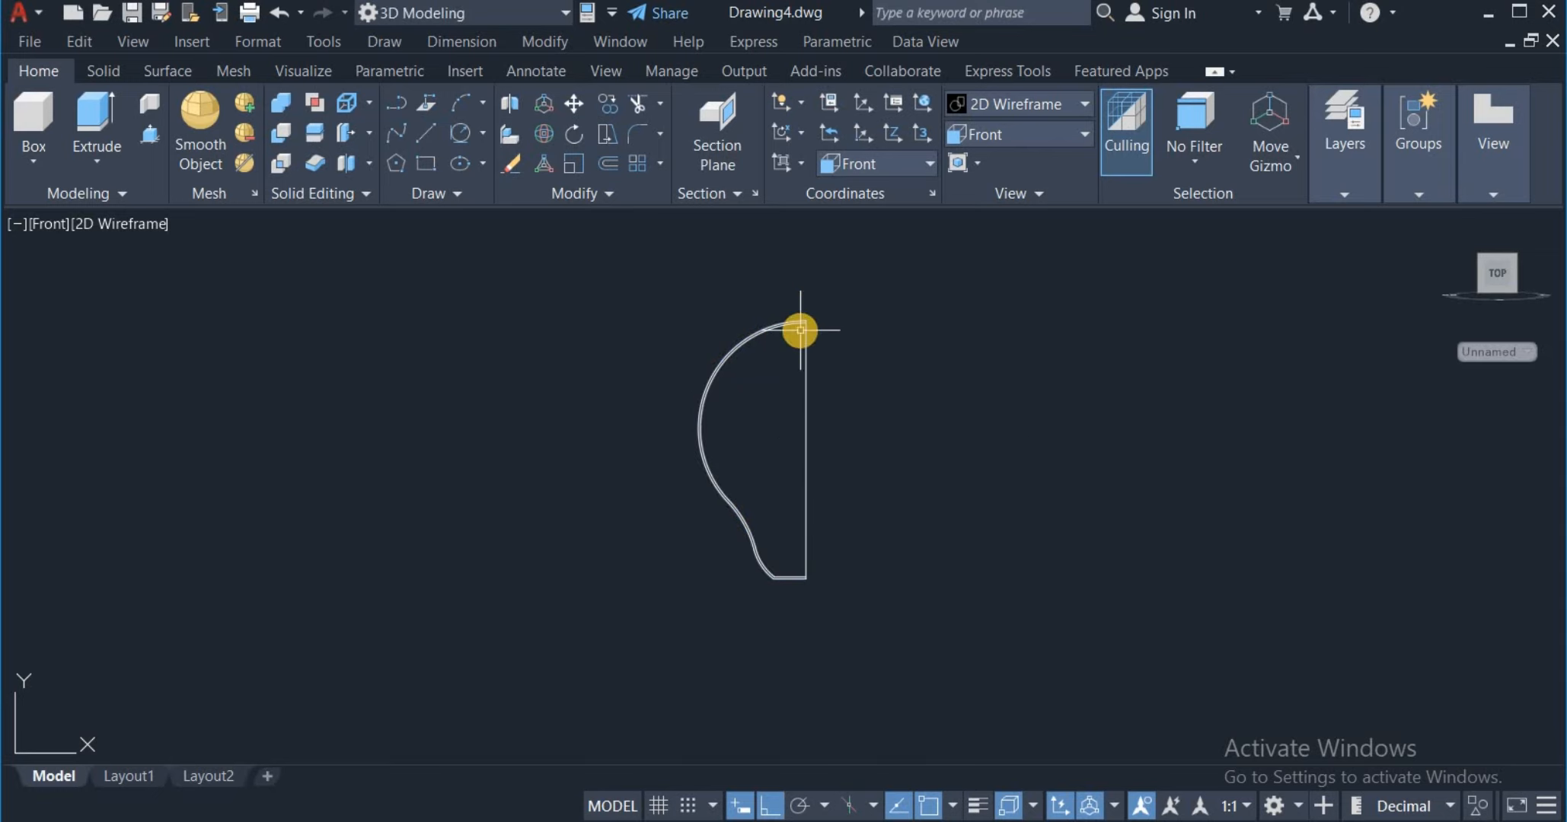
Step: Draw a short line closing the gap between the outer and inner curves at the top of the bulb
scroll(800, 330, "up", 5)
scroll(822, 267, "up", 2)
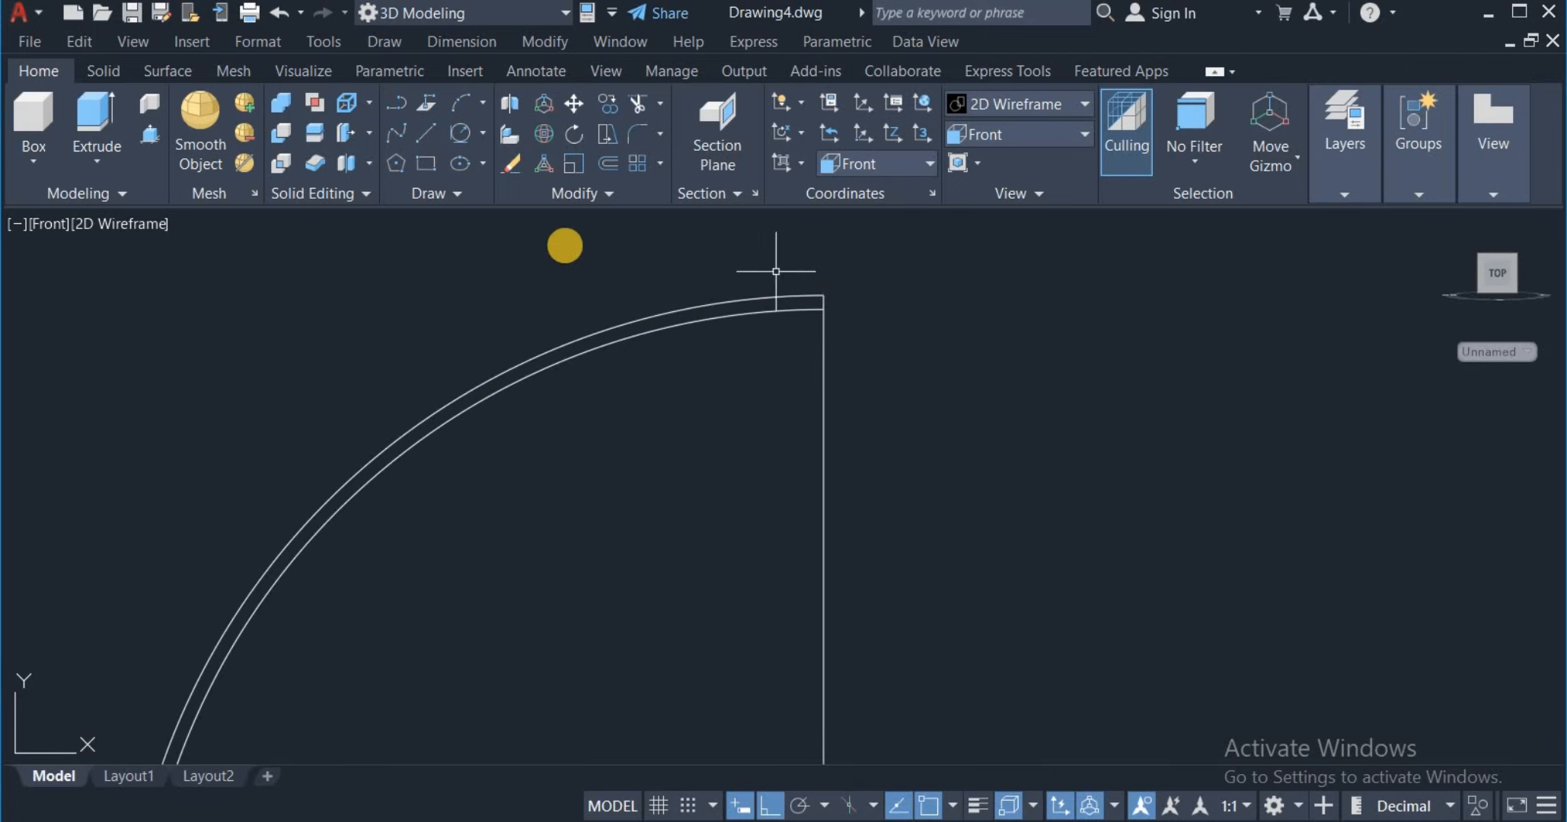
left_click(432, 131)
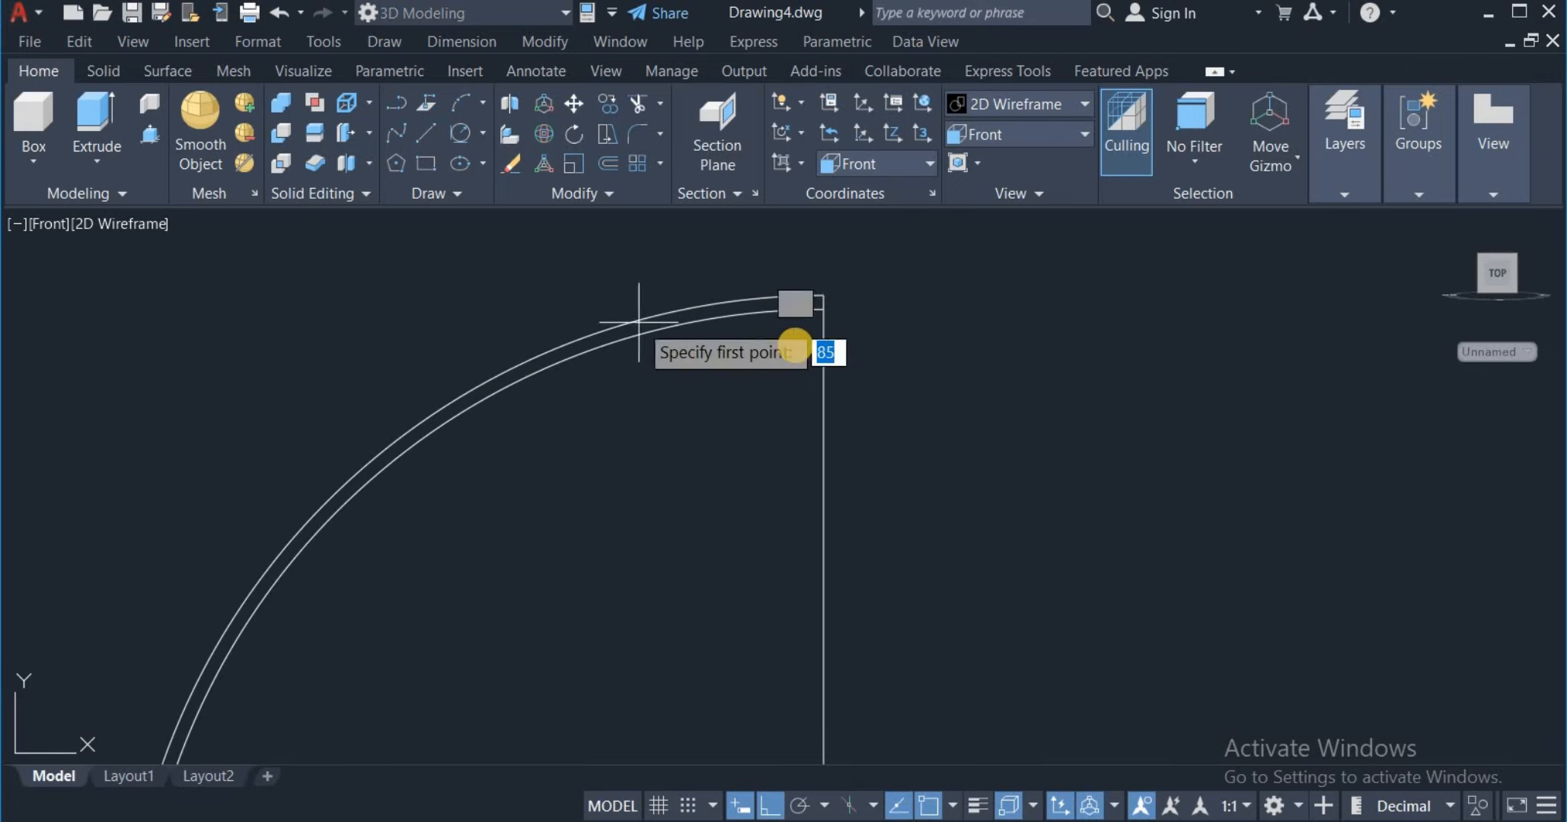
left_click(826, 291)
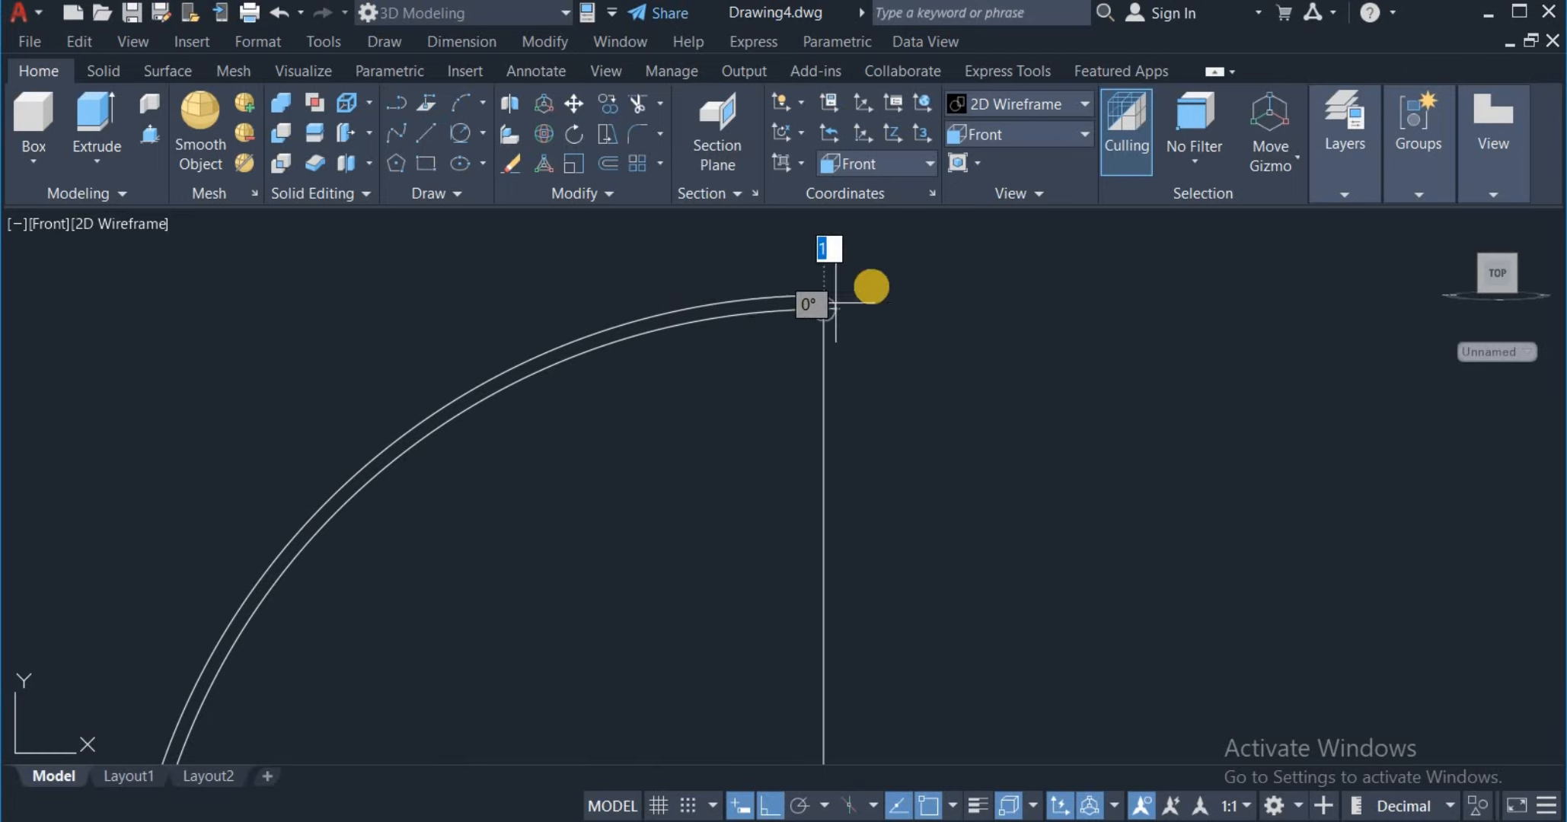
right_click(871, 293)
left_click(896, 298)
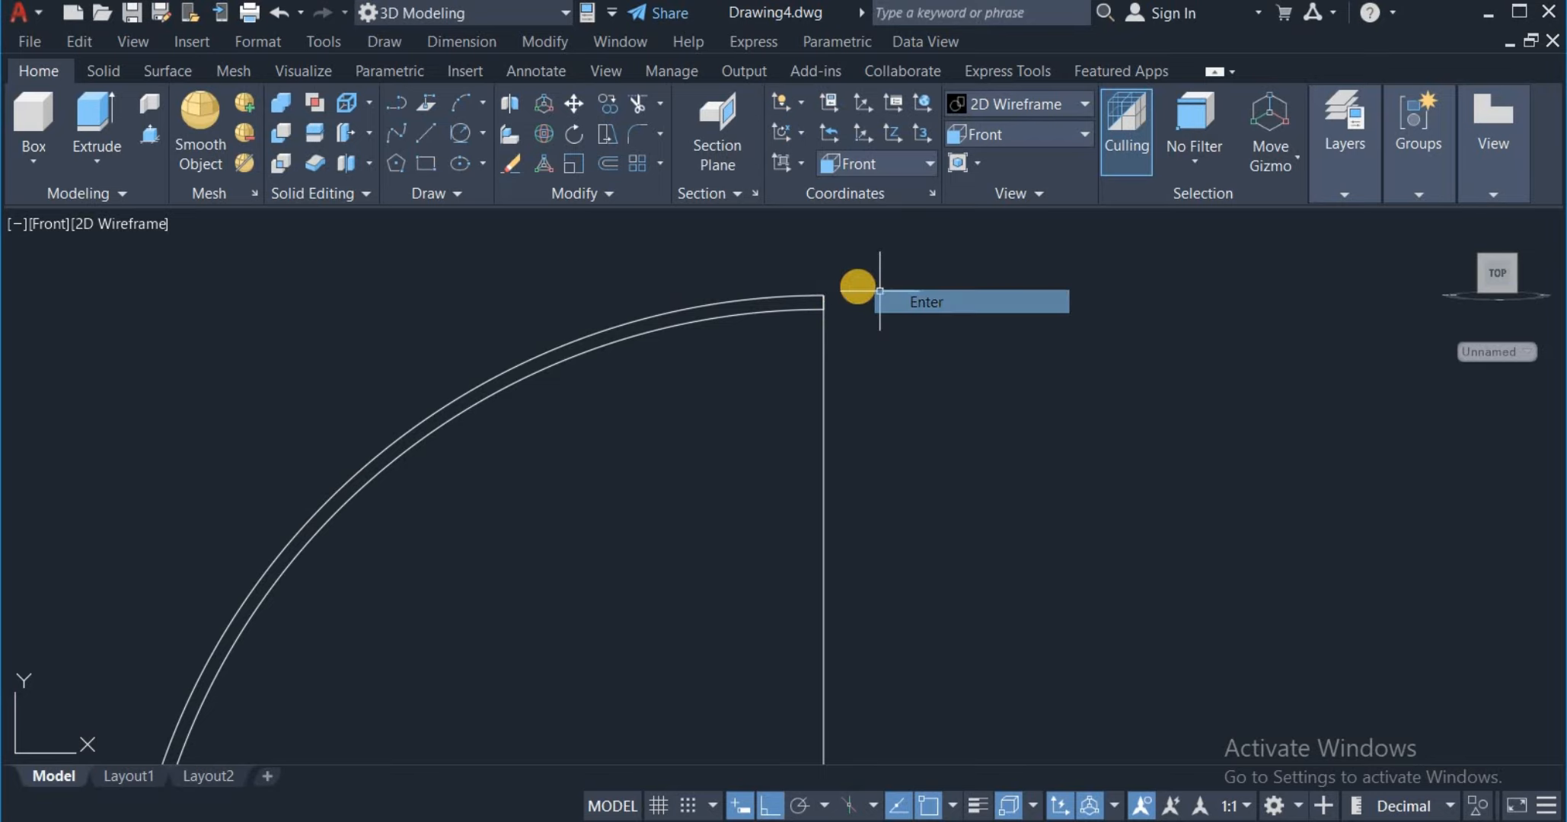
Step: Draw a short line closing the gap between the inner and outer curves at the bottom end on the centre line
scroll(842, 285, "down", 4)
scroll(842, 284, "down", 2)
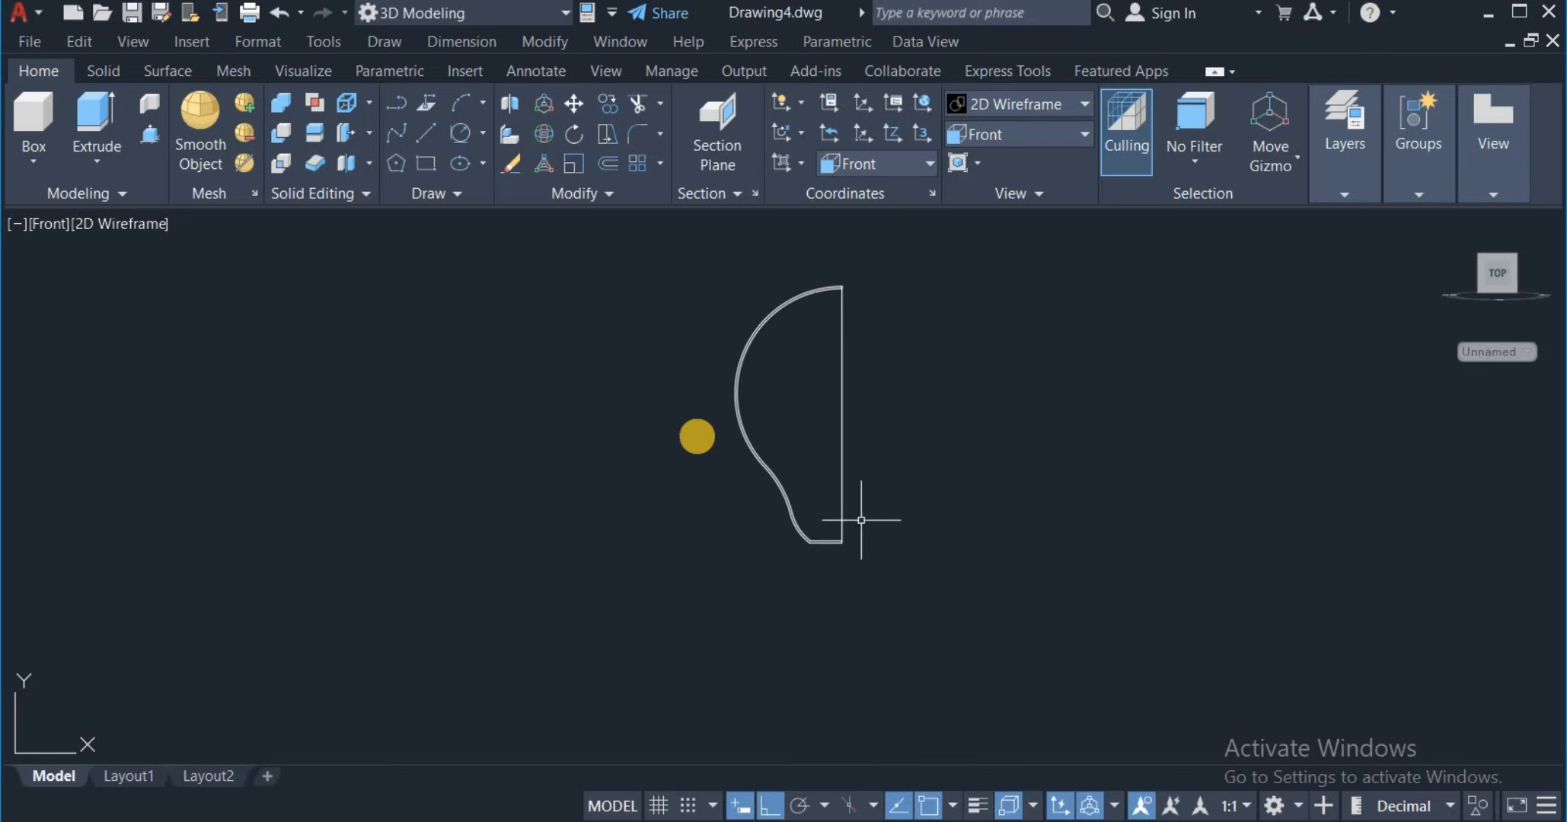
left_click(425, 133)
scroll(867, 542, "up", 4)
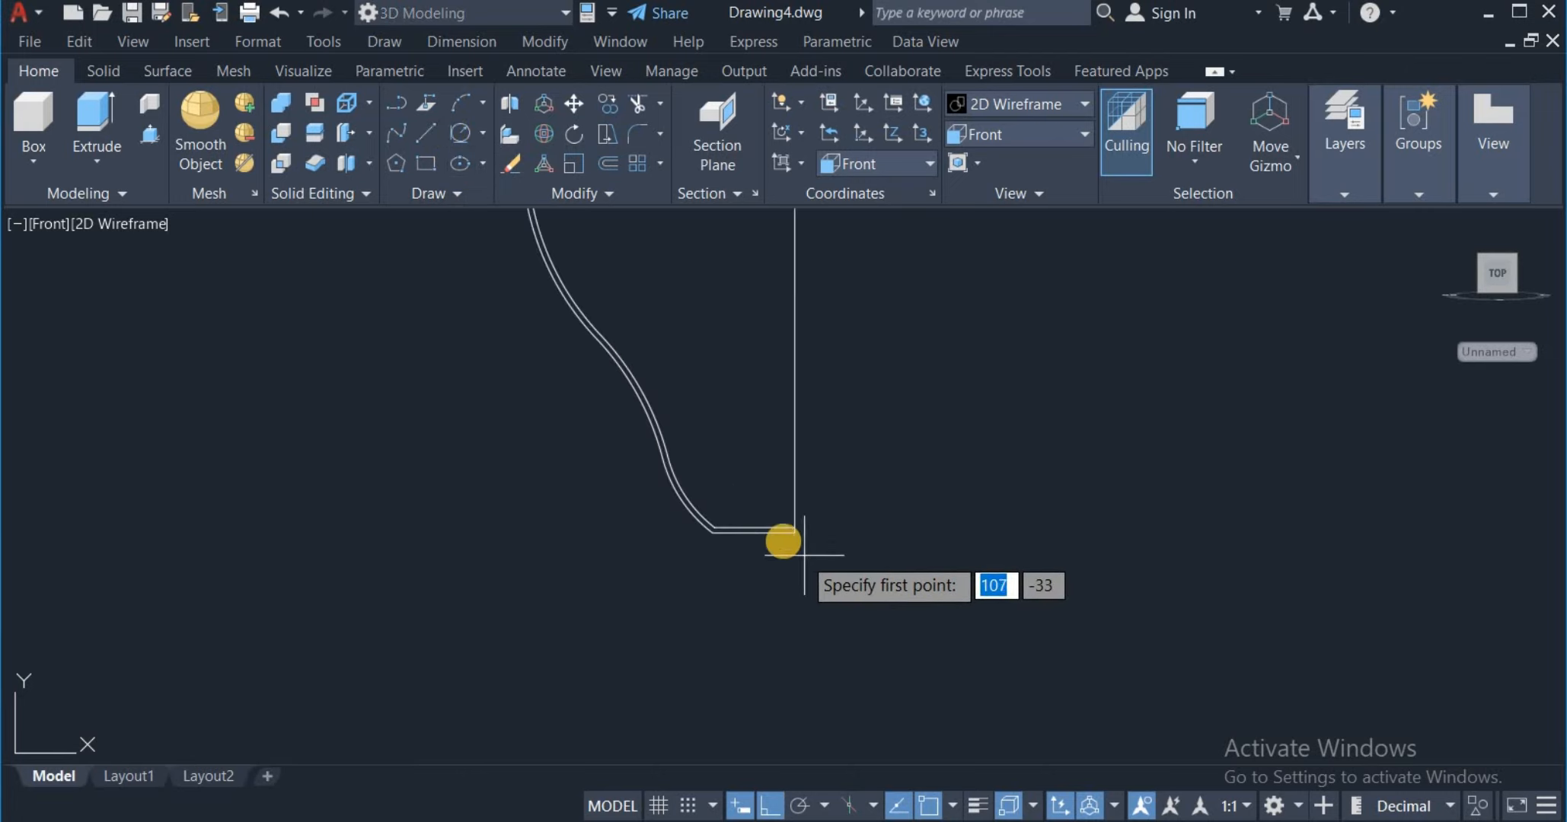
left_click(791, 524)
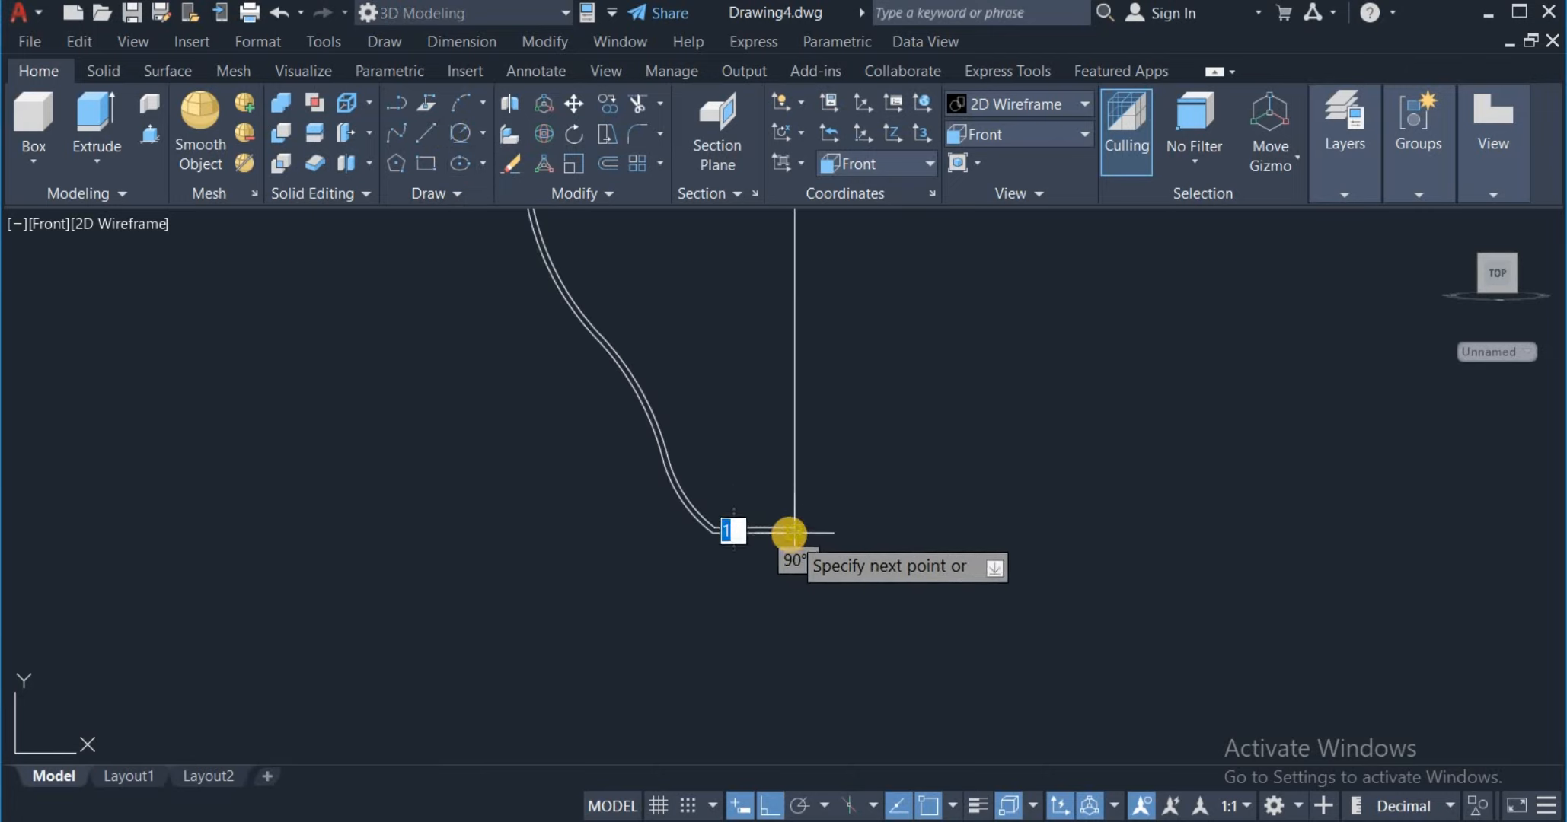
scroll(792, 533, "down", 1)
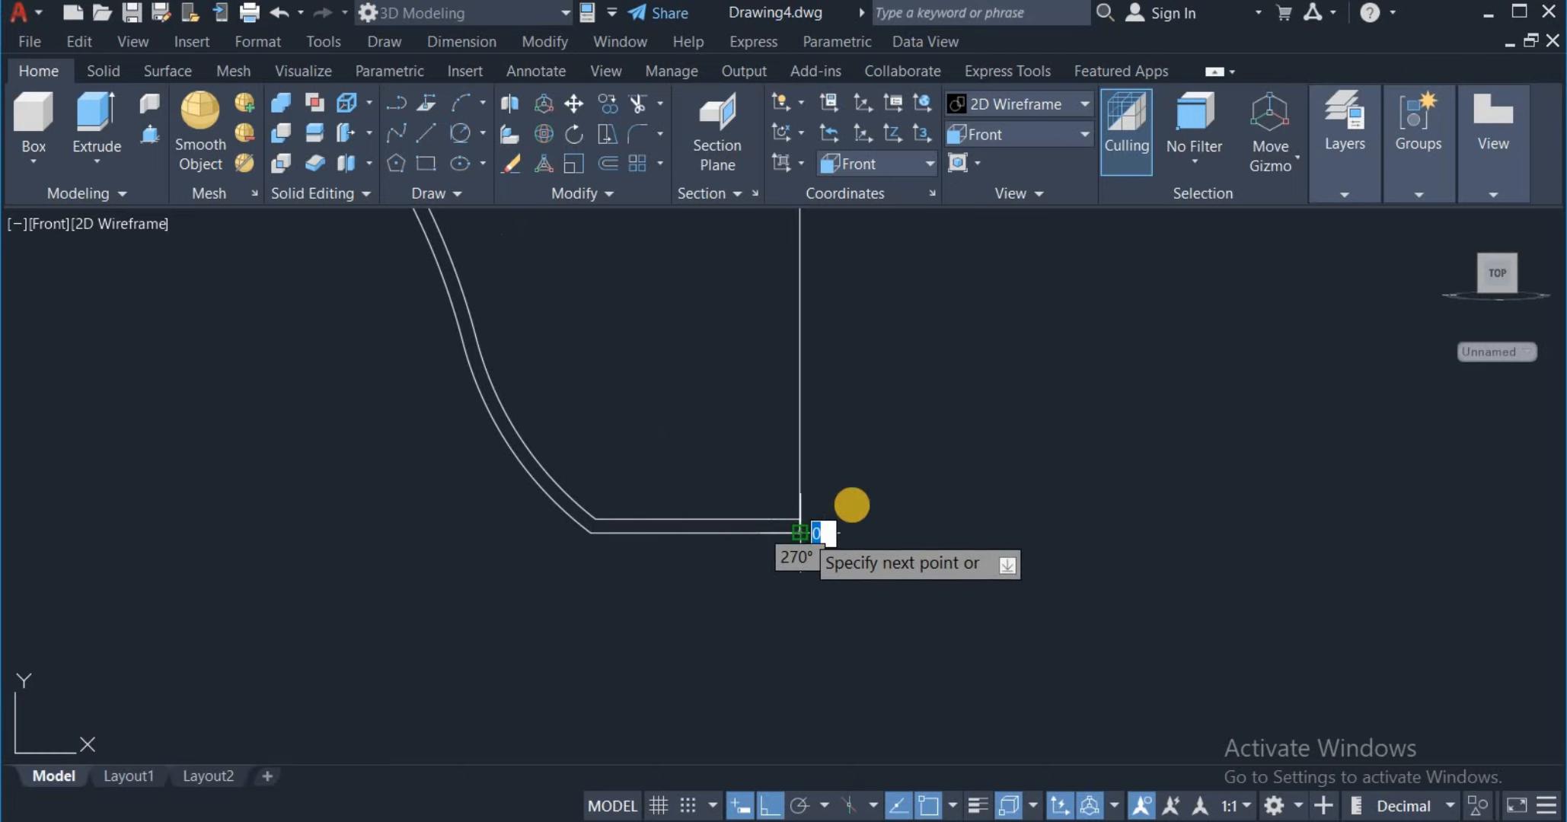
right_click(854, 506)
left_click(865, 519)
Step: Revolve the closed glass wall profile 360° about the vertical centre line, from its upper to its lower endpoint
scroll(612, 621, "down", 5)
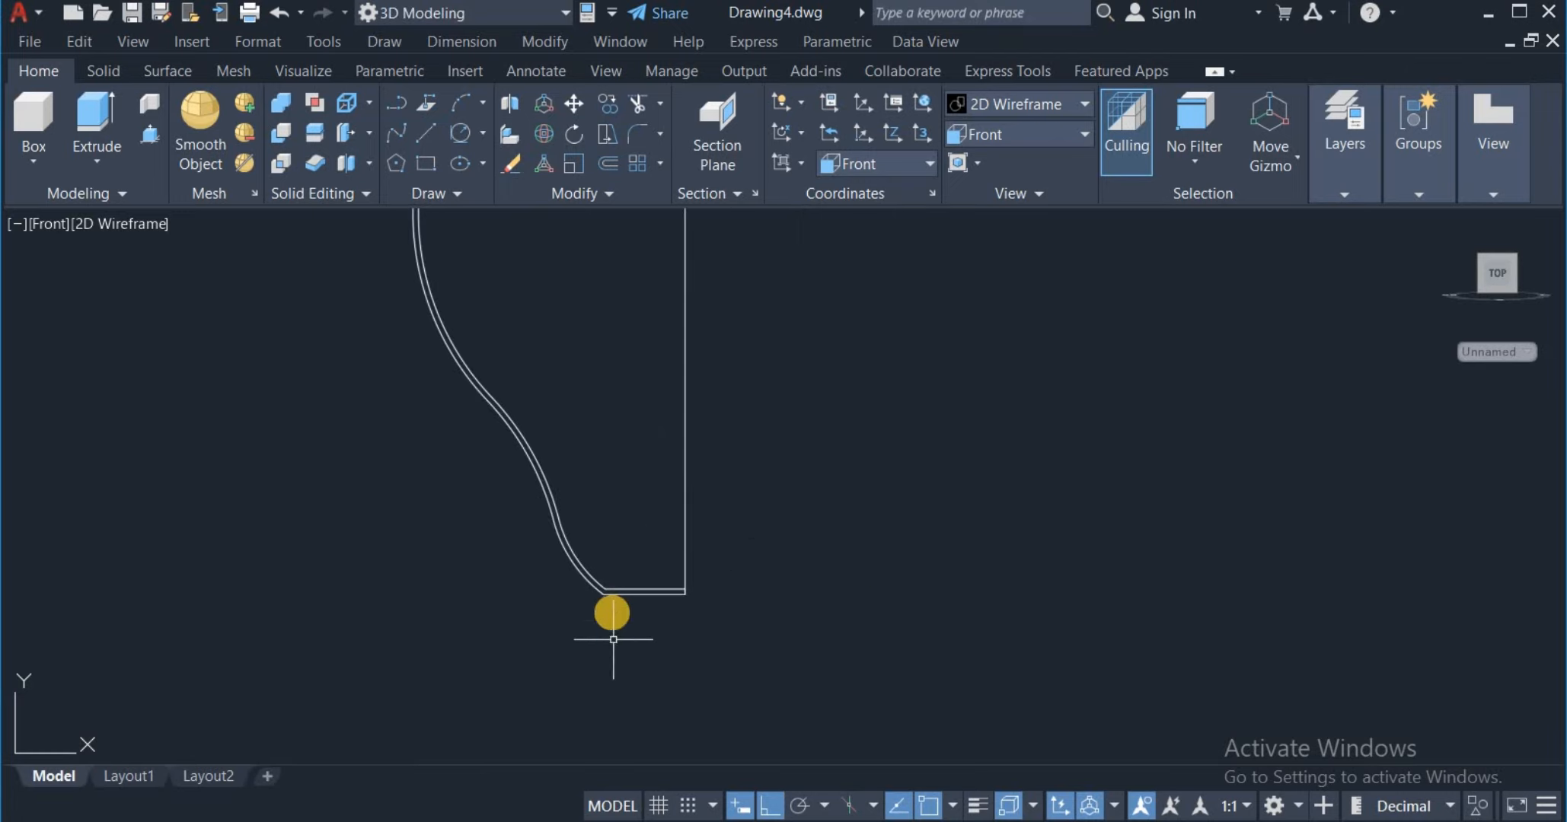
scroll(622, 523, "up", 2)
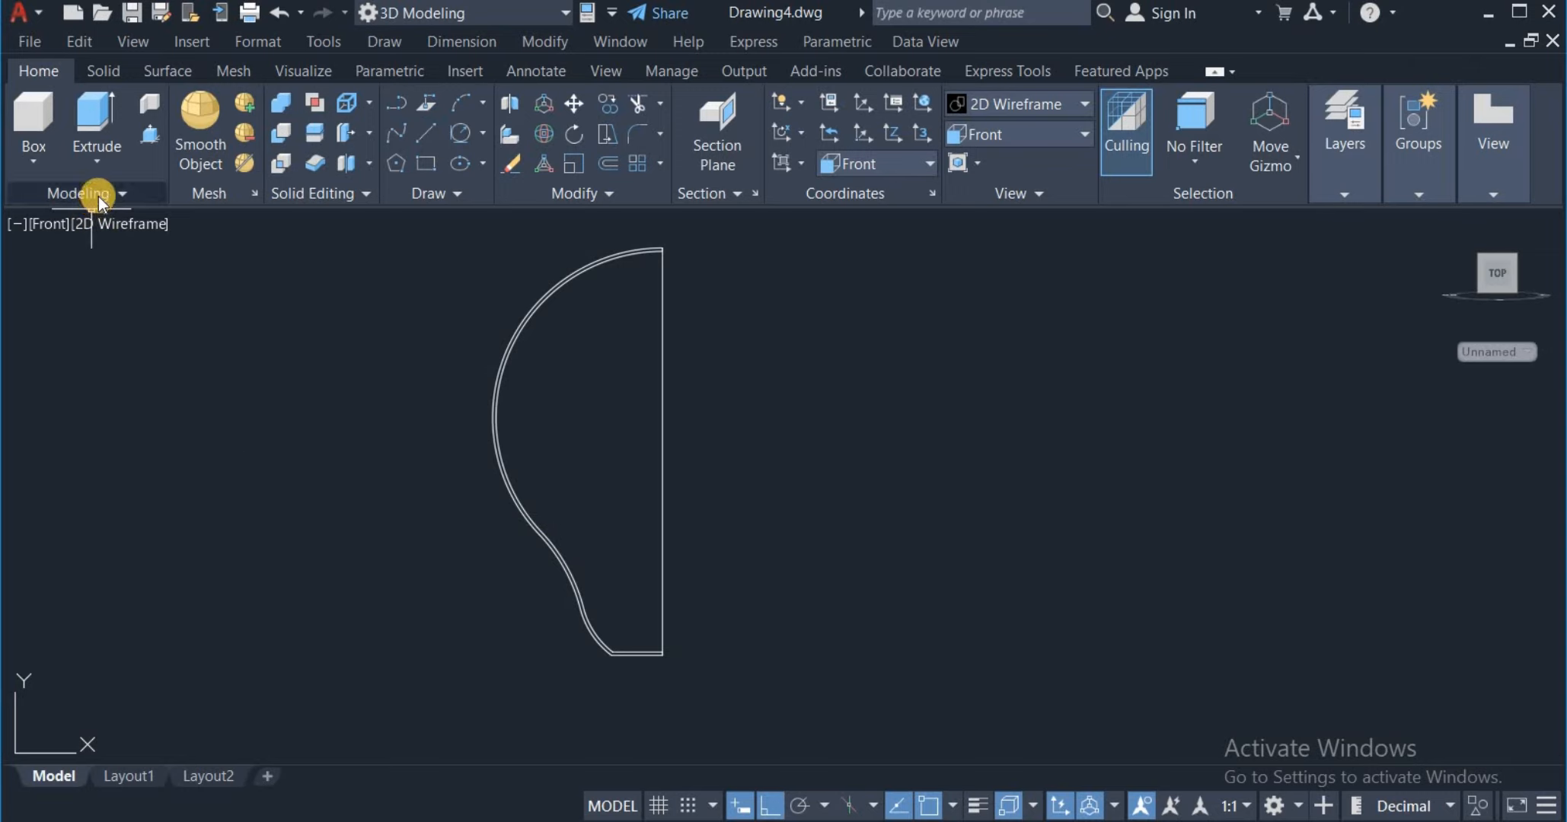
left_click(97, 163)
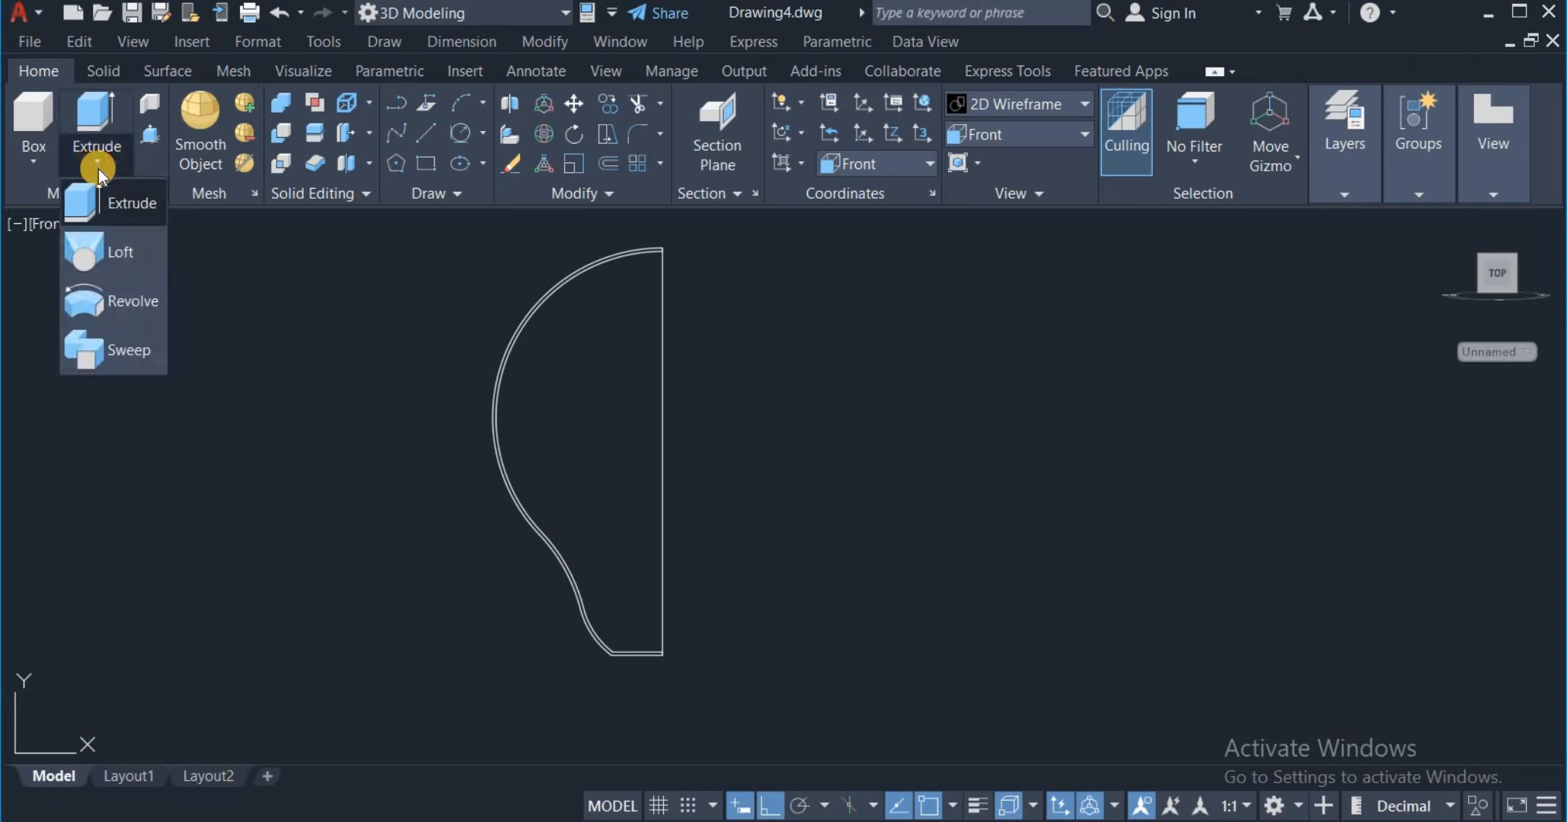
left_click(105, 307)
left_click(570, 404)
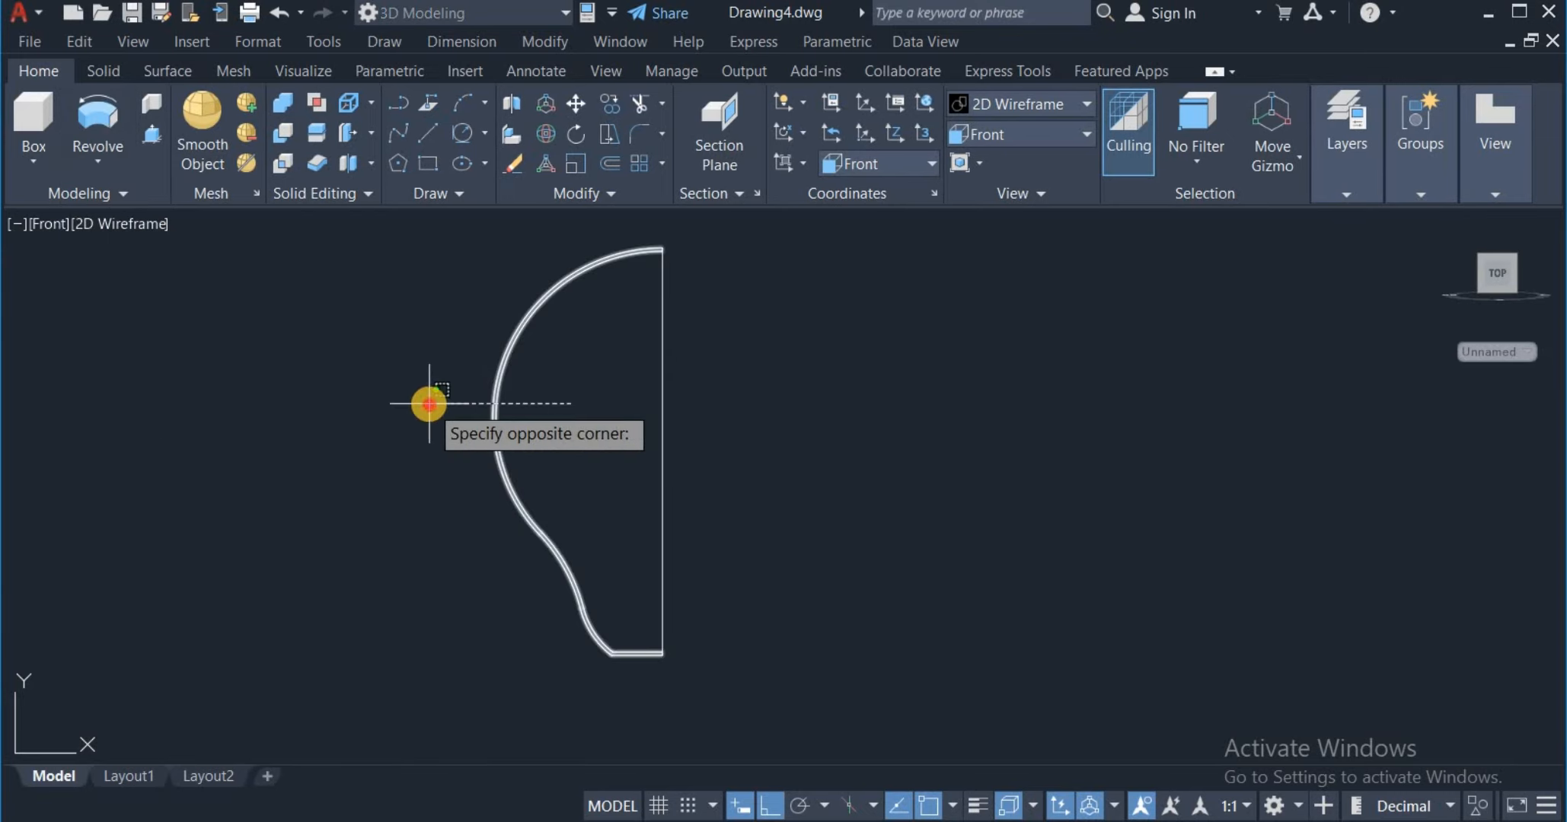
left_click(396, 409)
right_click(398, 411)
left_click(423, 424)
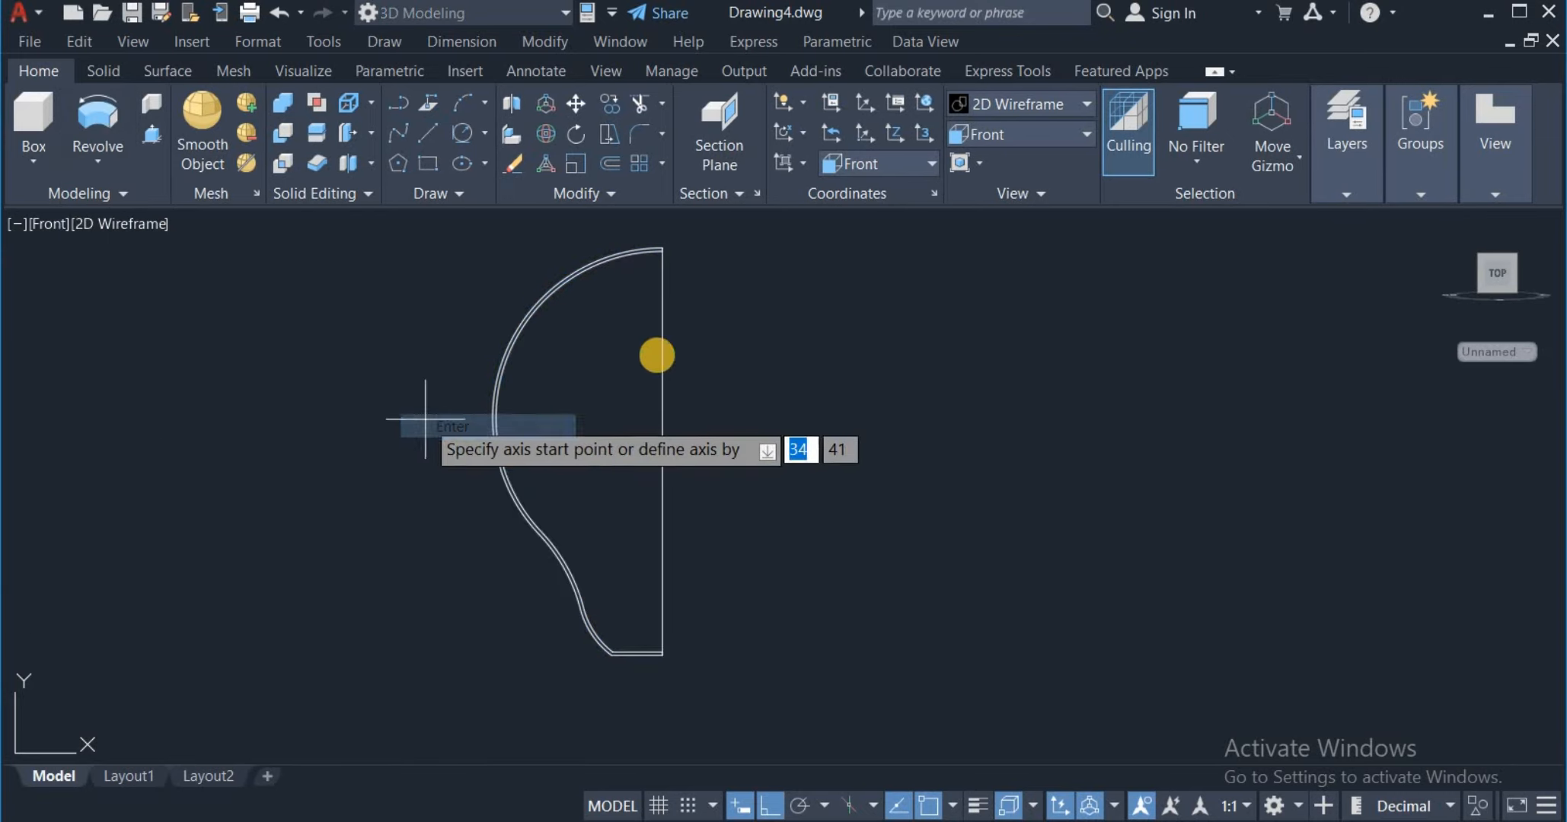
left_click(664, 248)
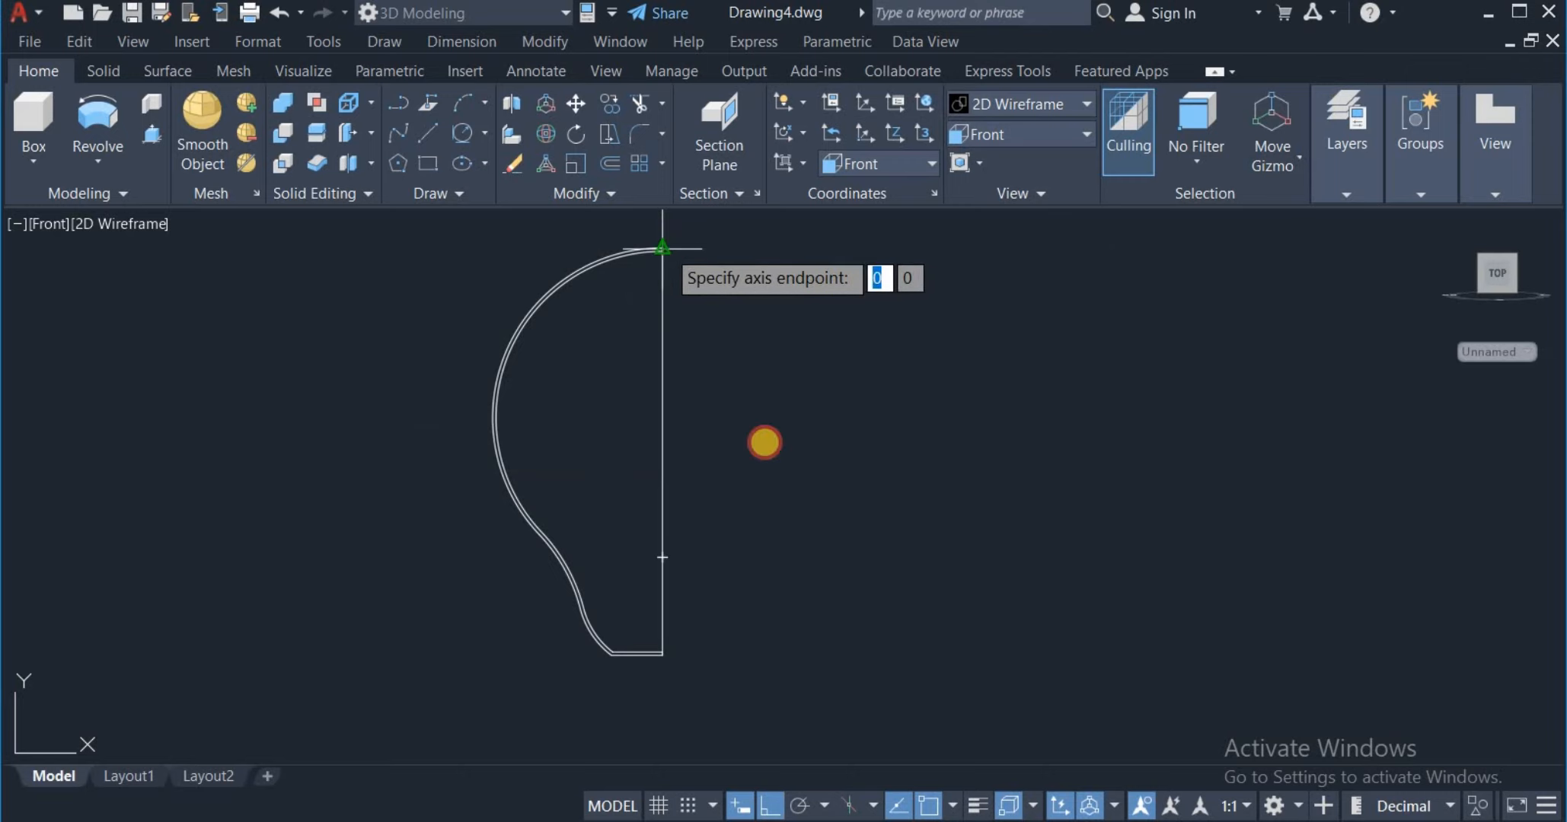
left_click(669, 654)
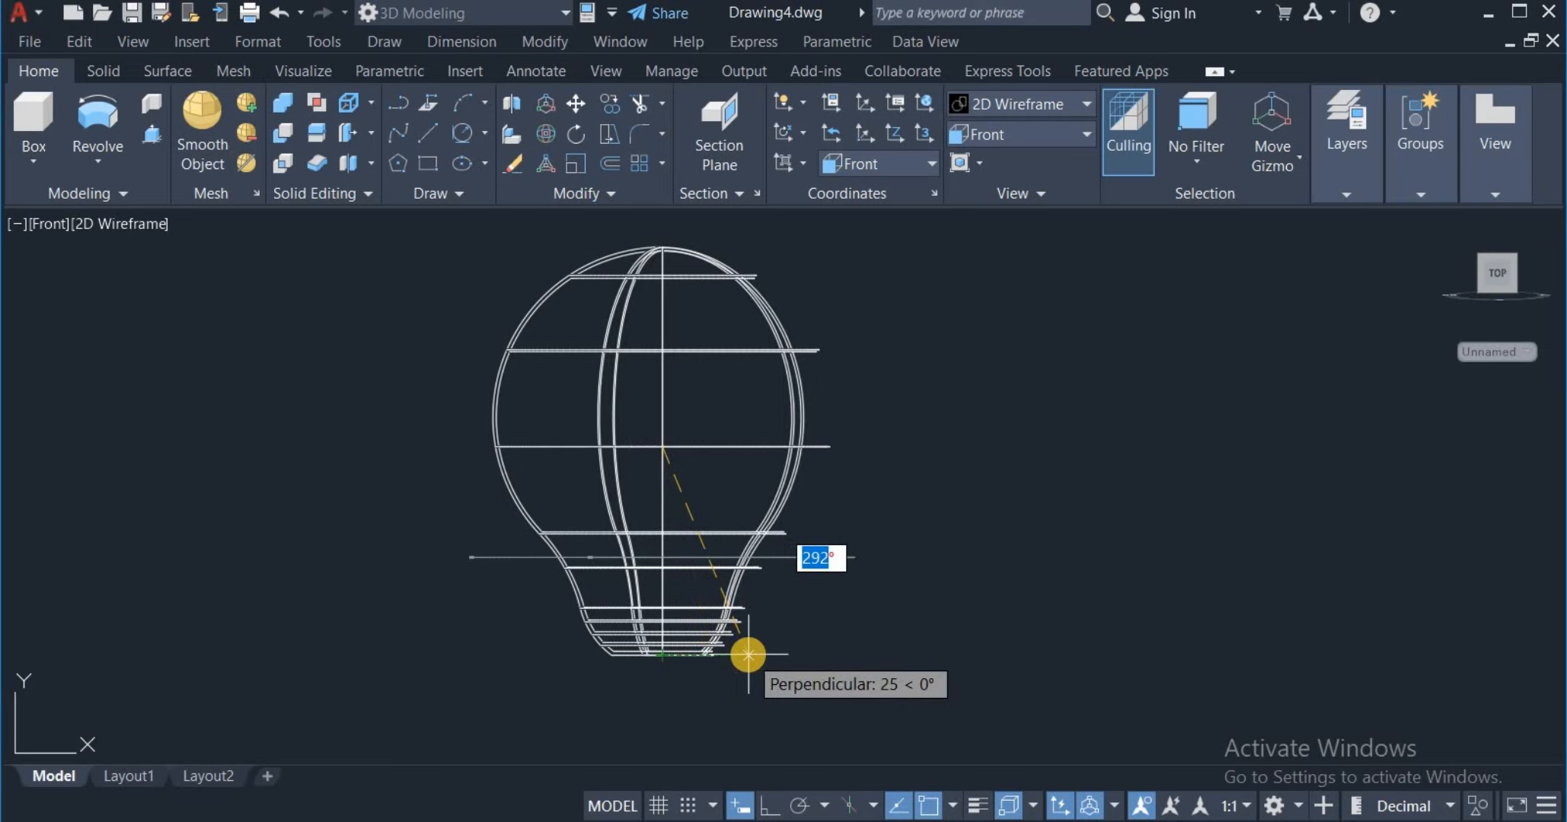
type("3")
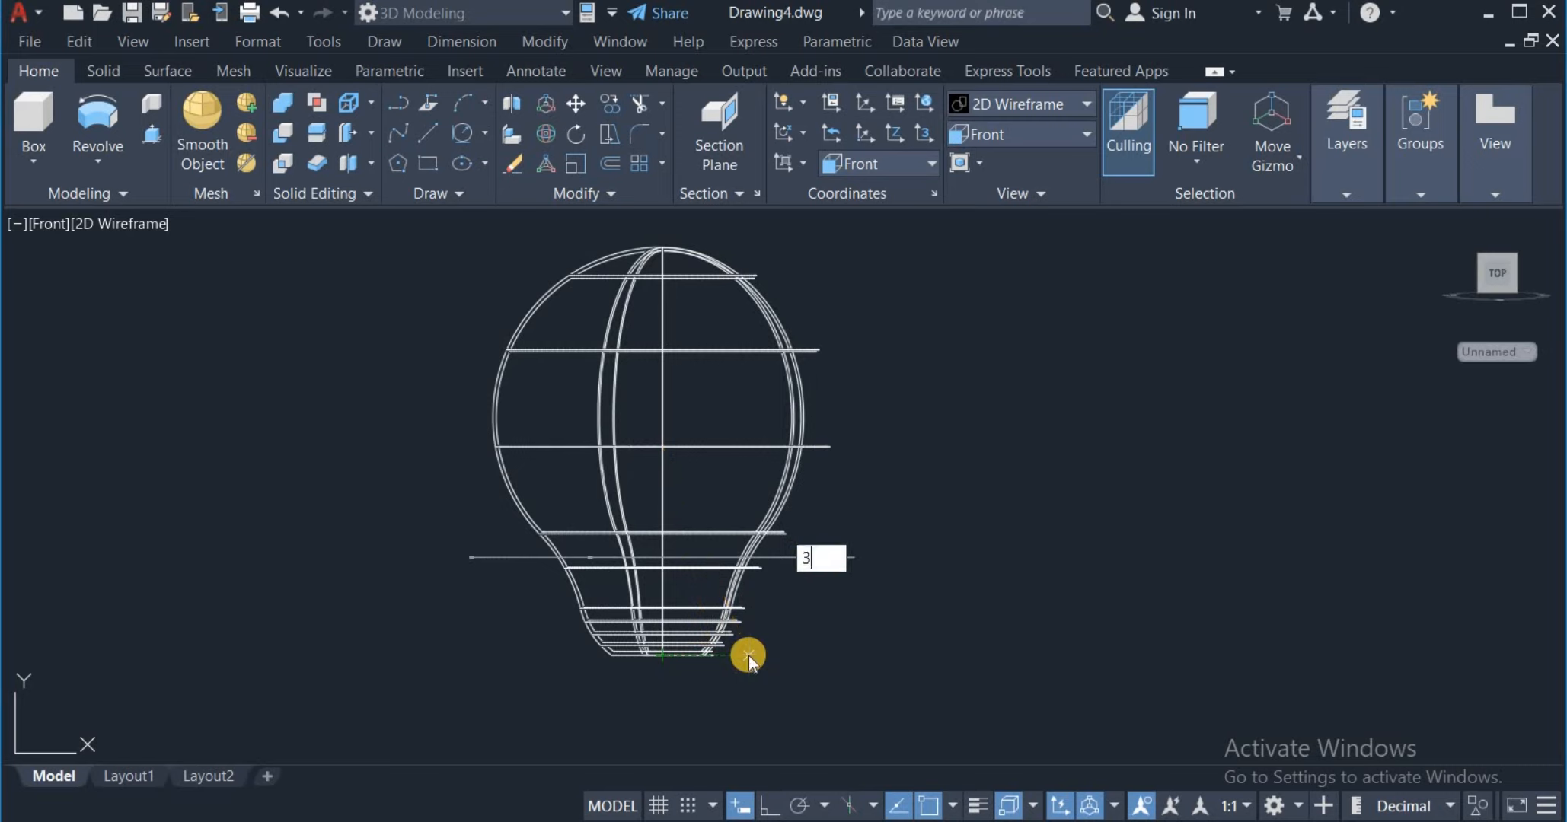
type("60")
key("Return")
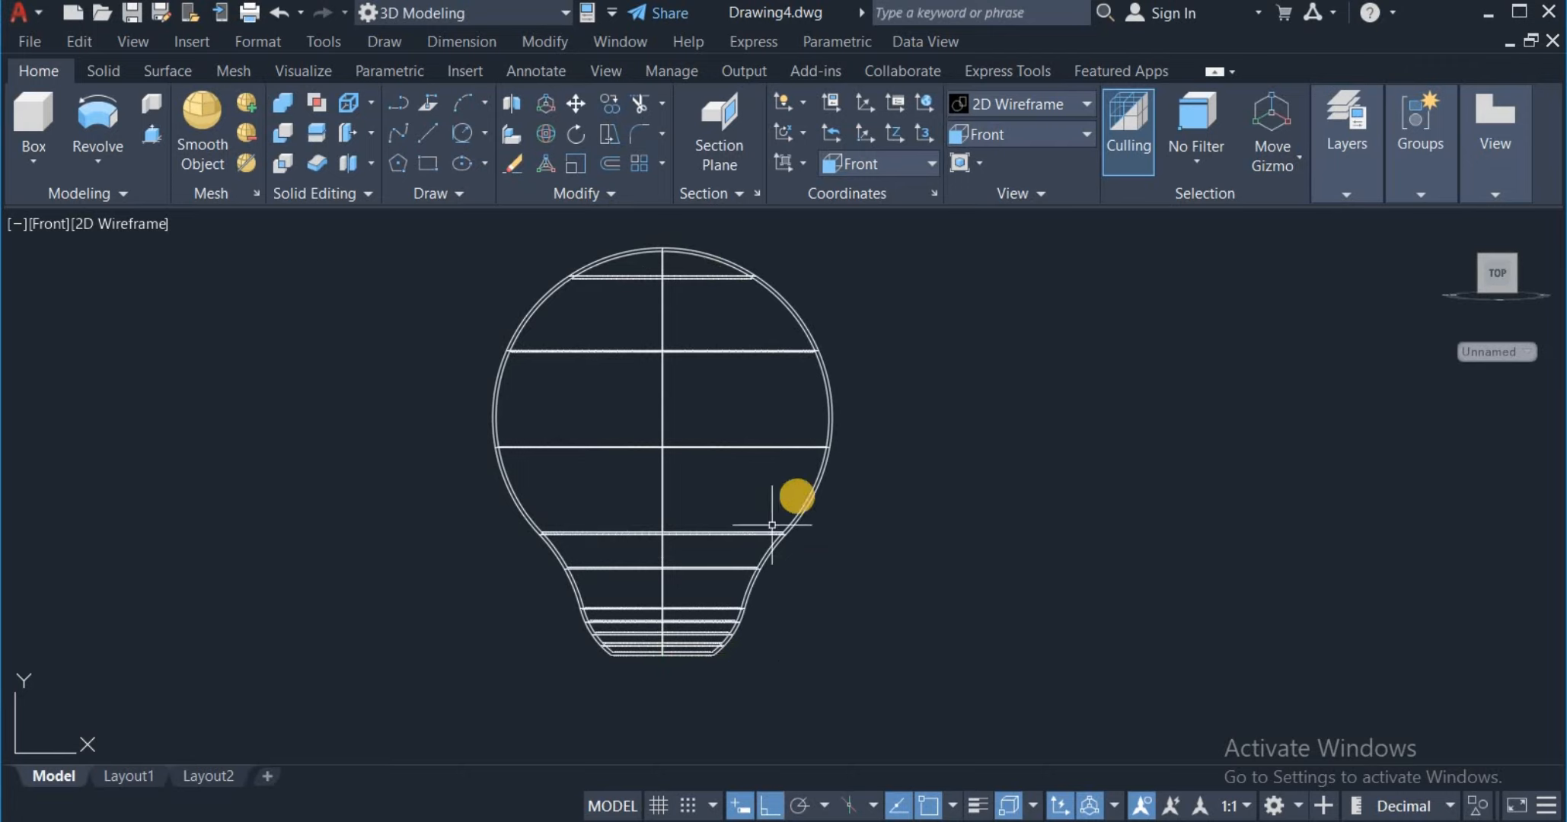
Step: Measure the width of the bulb's flat bottom edge with a linear dimension, without placing it
scroll(687, 698, "up", 2)
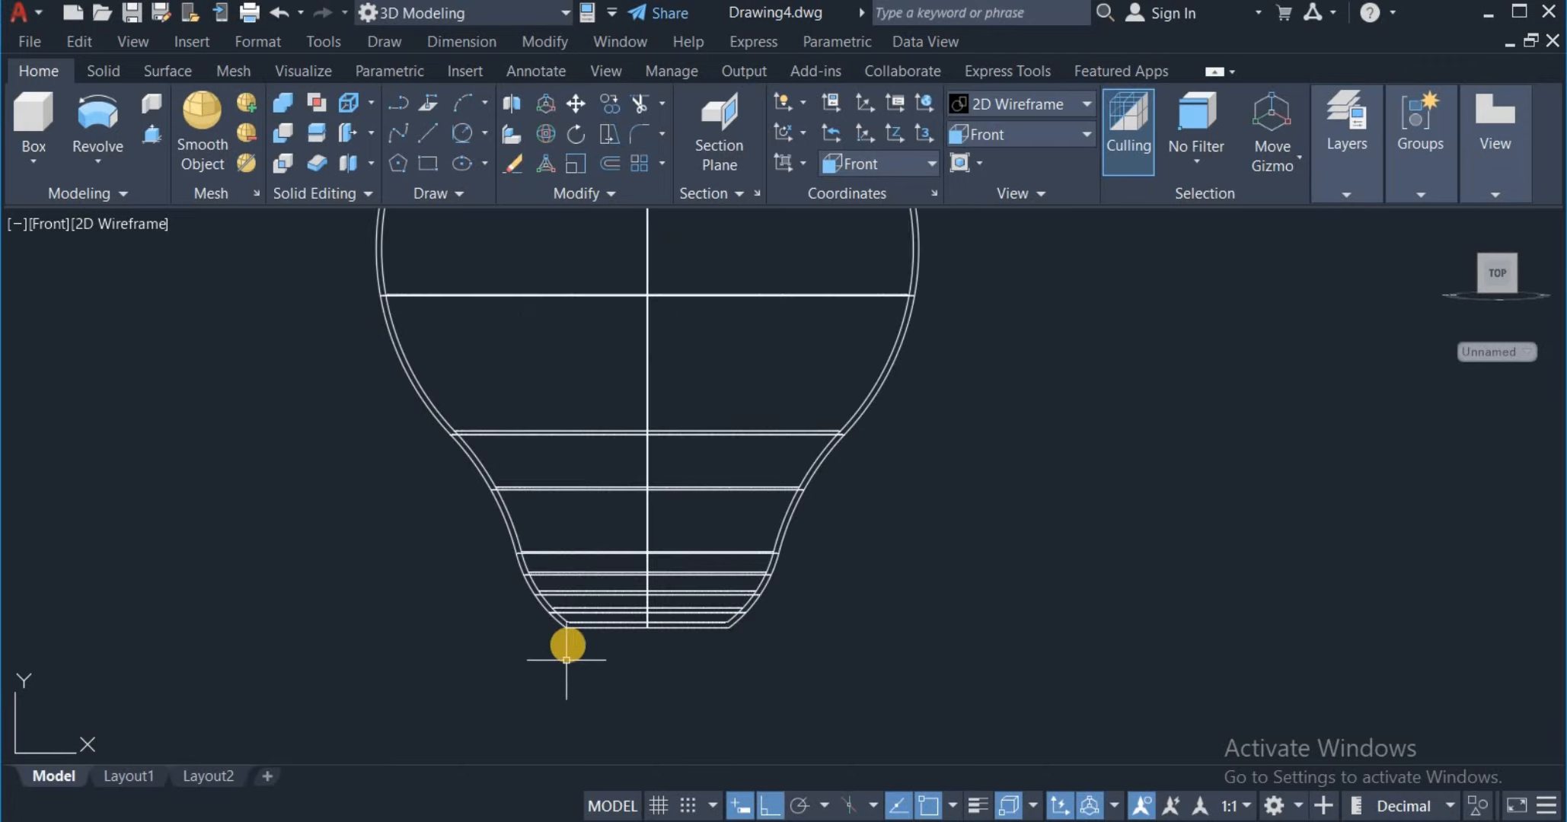
left_click(463, 41)
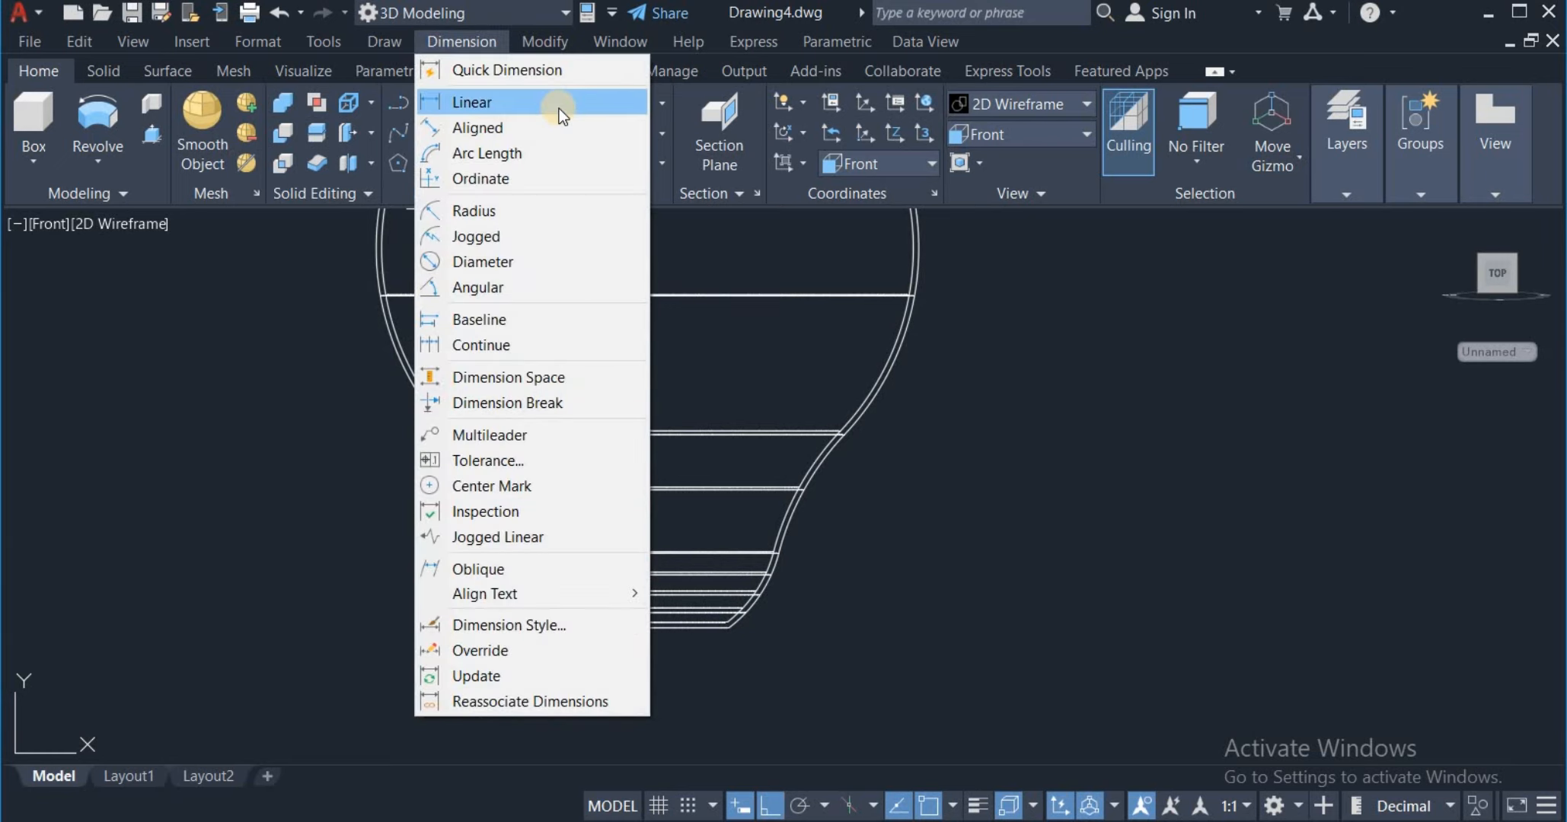
left_click(472, 102)
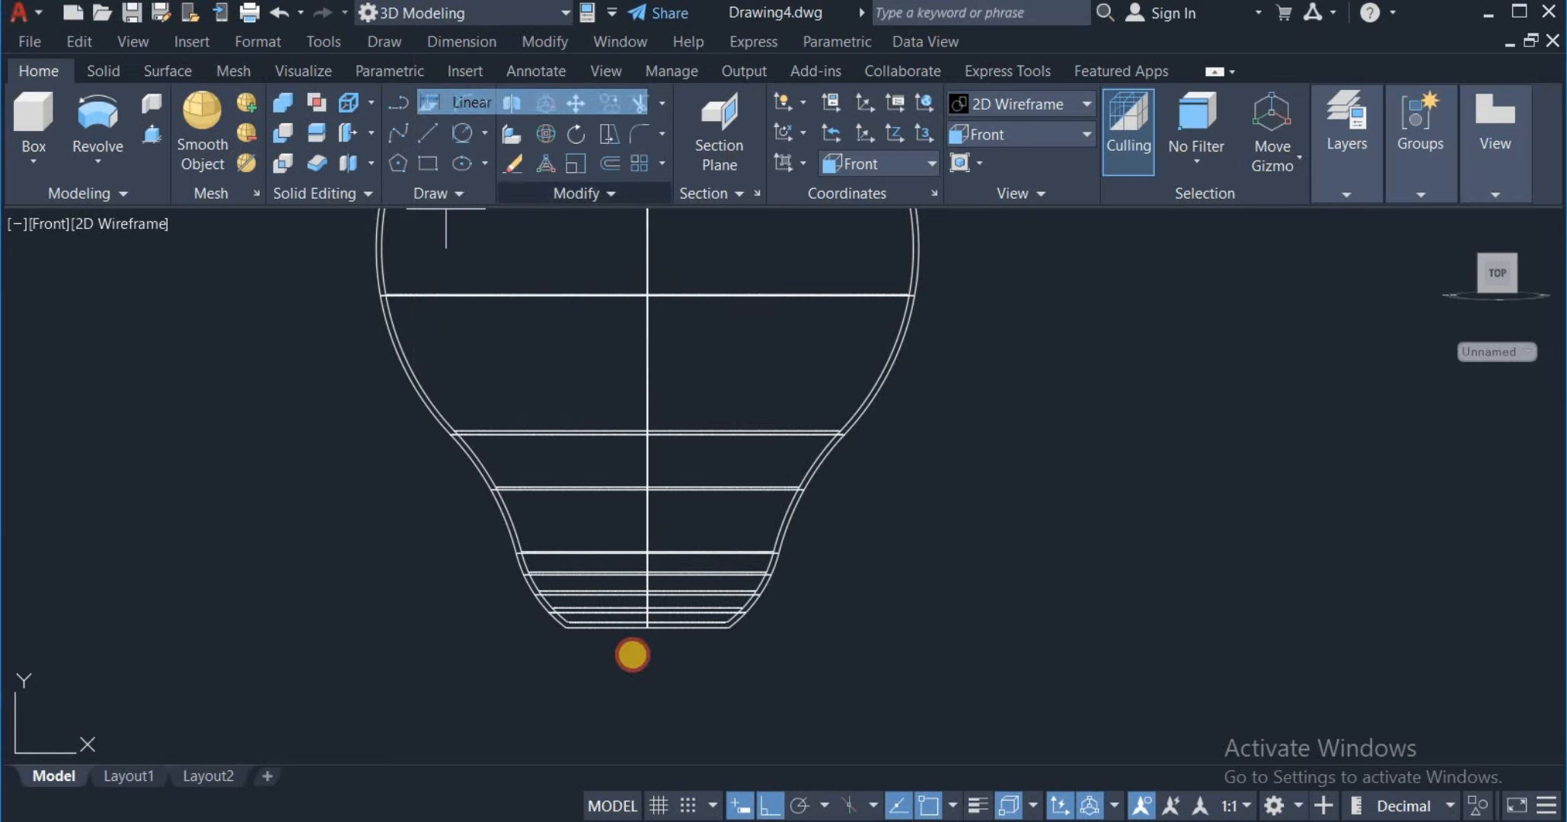
left_click(566, 629)
left_click(729, 628)
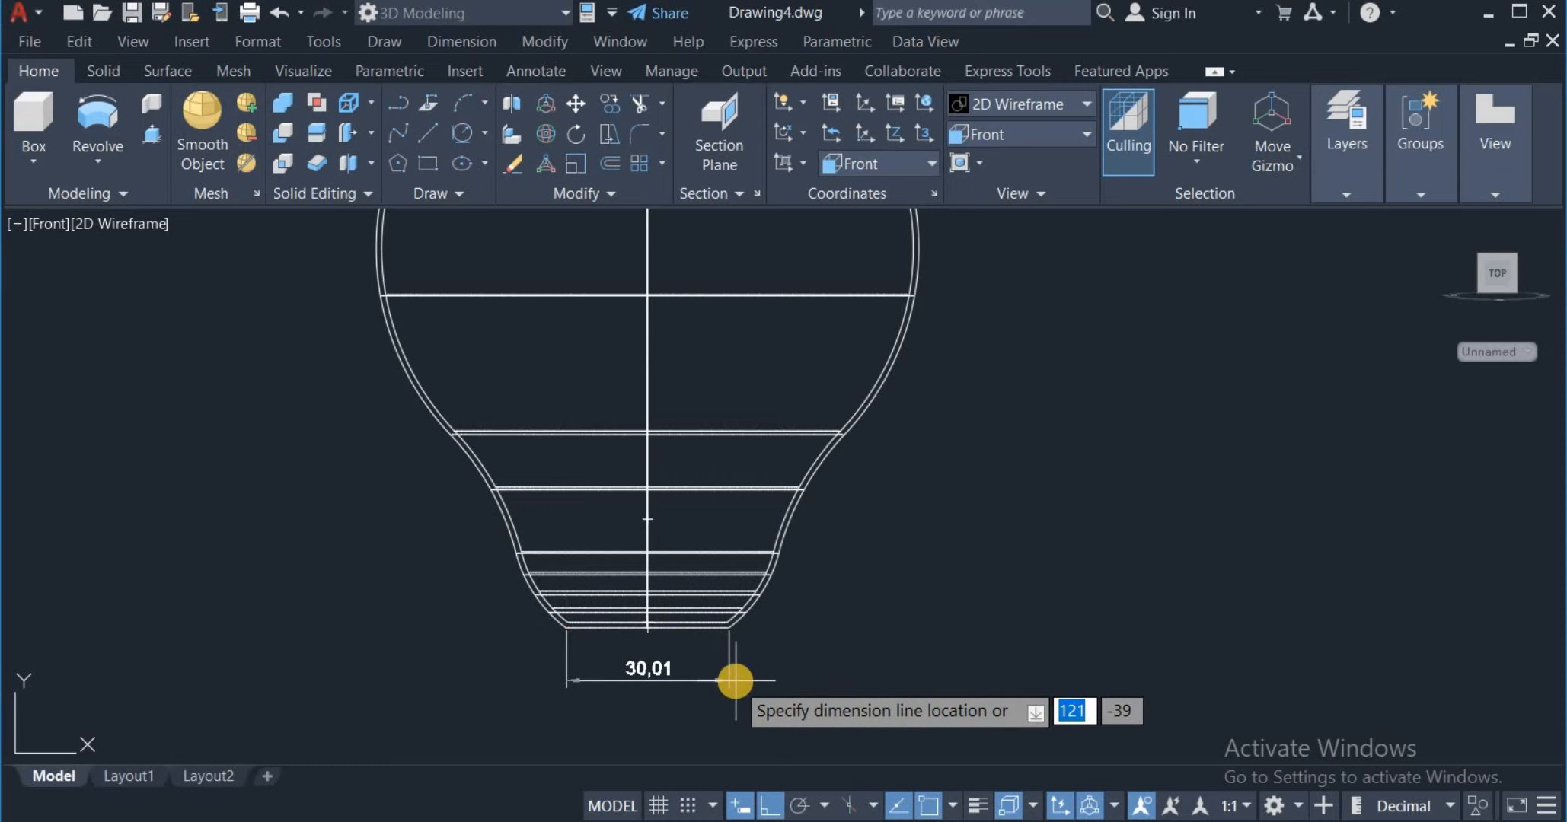
key("Escape")
Step: Switch to the SE Isometric view and set the coordinate system to Top
scroll(539, 611, "down", 2)
left_click(1019, 134)
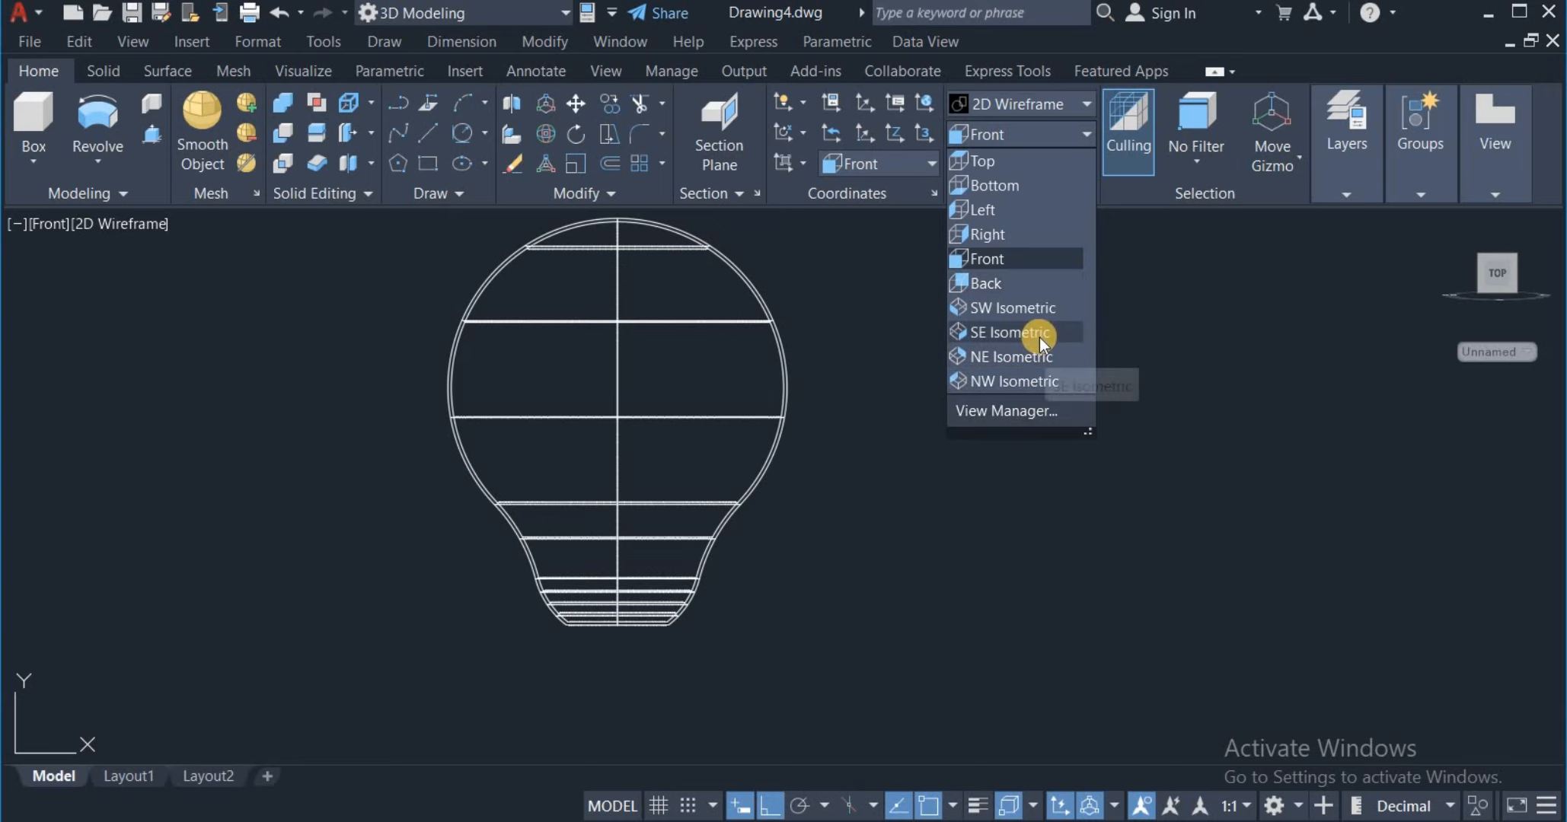
left_click(1039, 338)
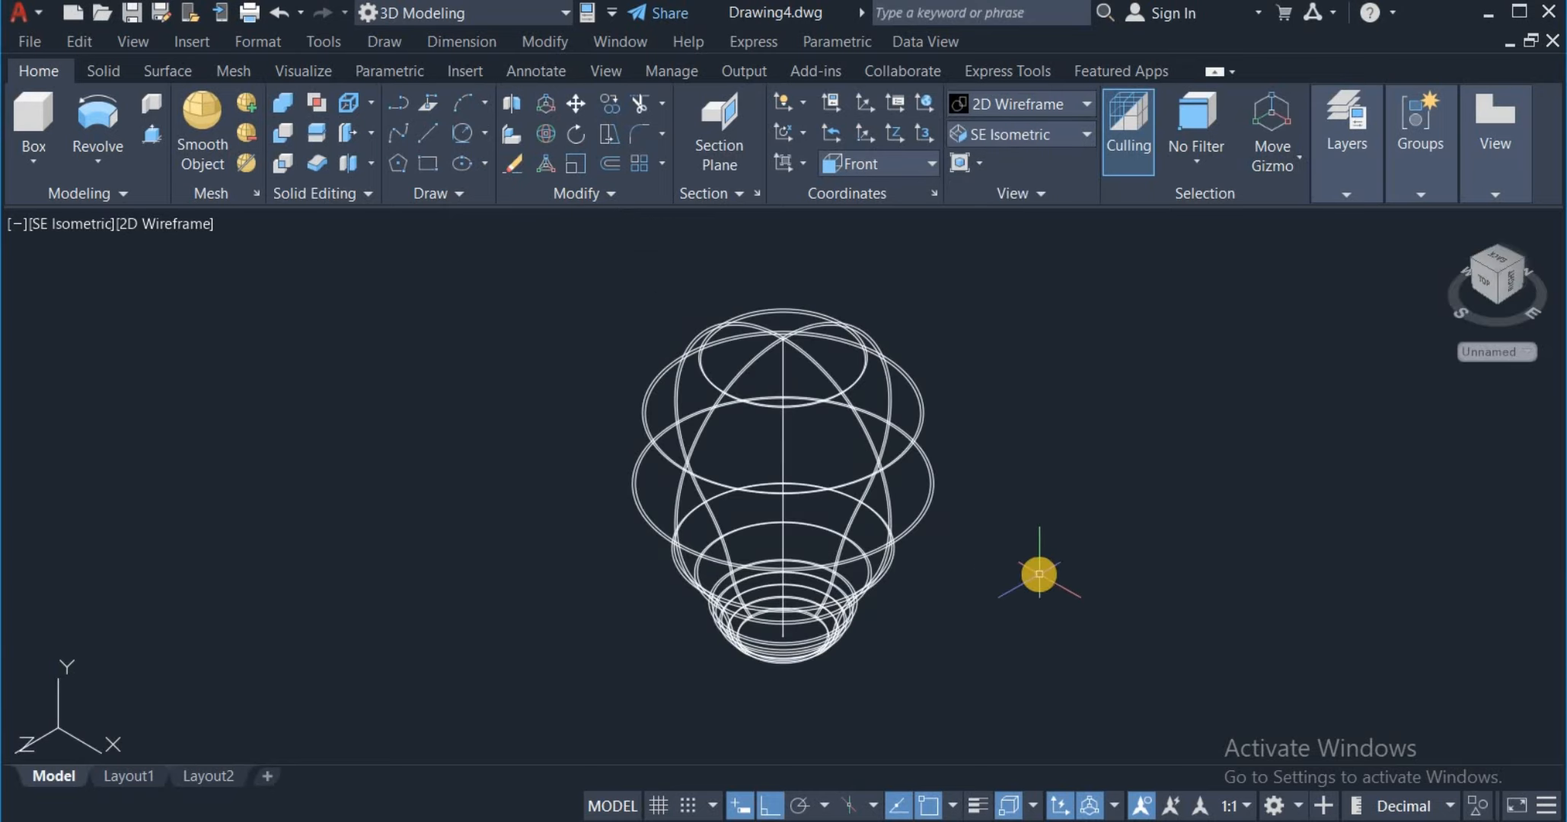
middle_click_drag(1040, 575, 766, 531)
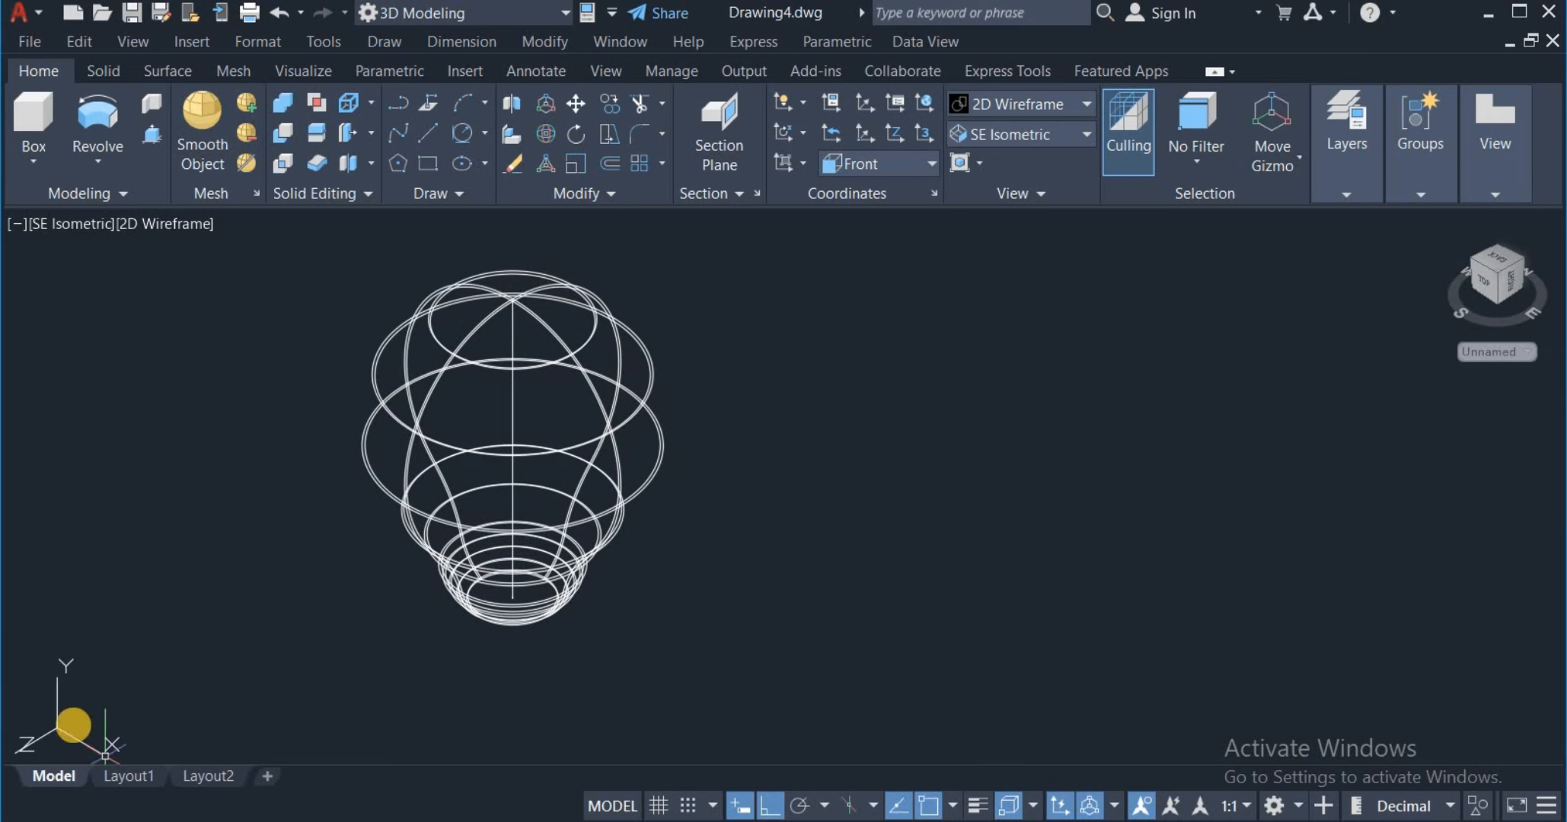
left_click(896, 163)
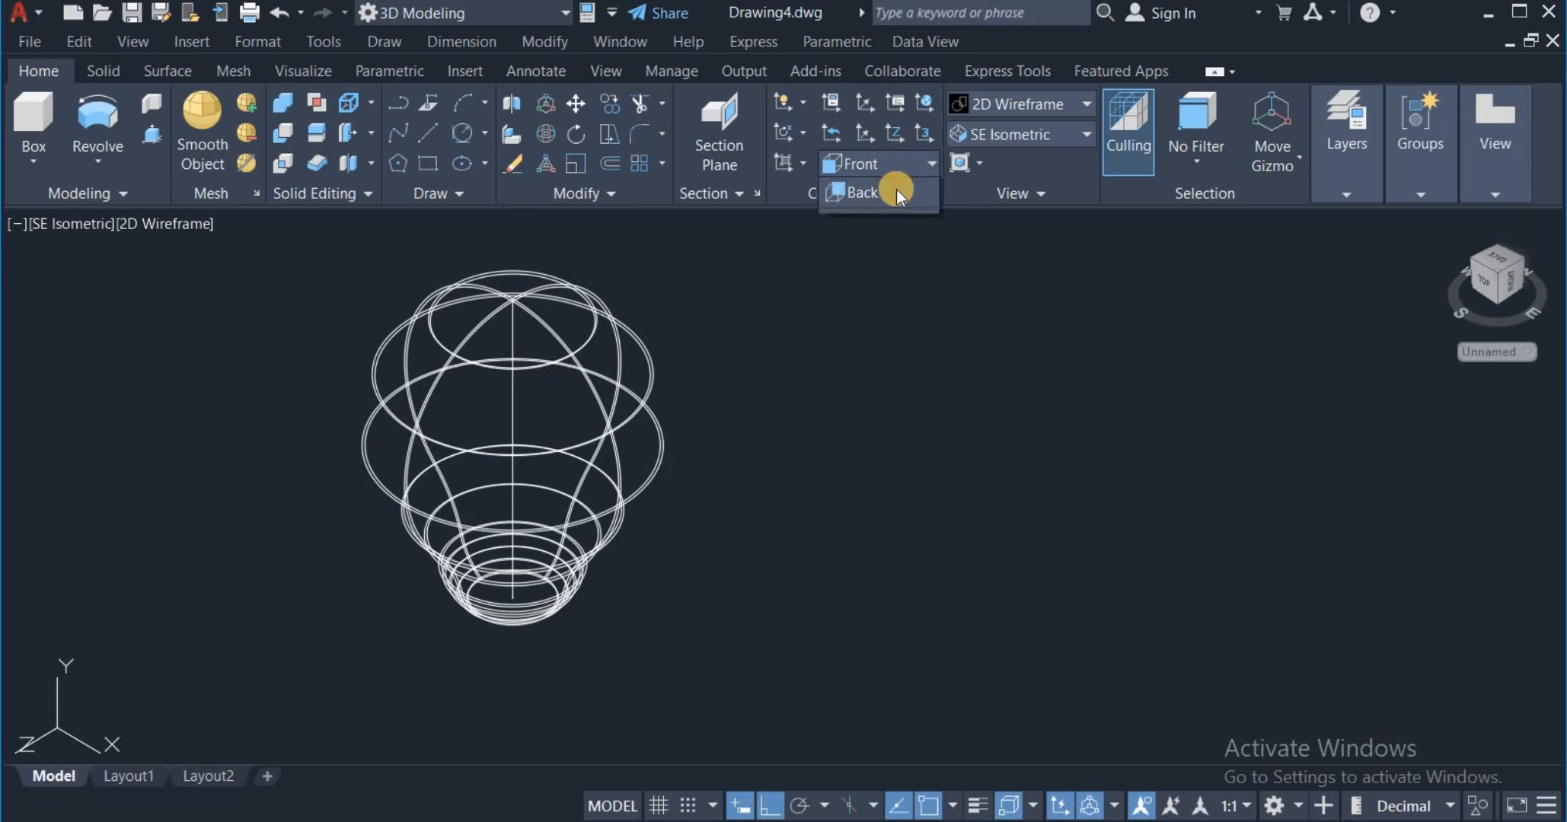
left_click(866, 229)
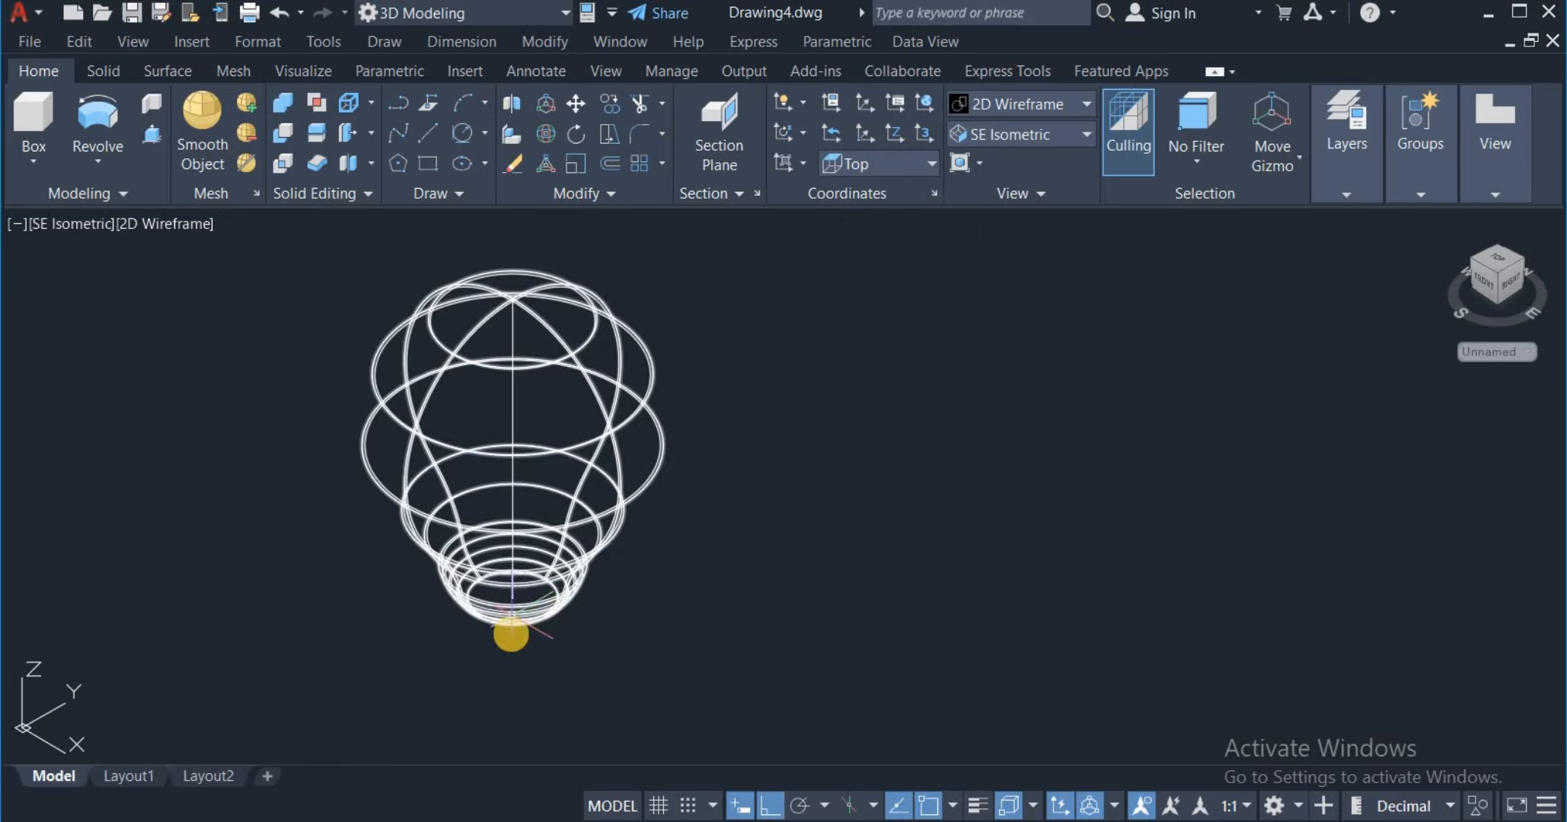
Step: Draw a circle with a diameter of 30 mm in the empty space beside the bulb
left_click(461, 133)
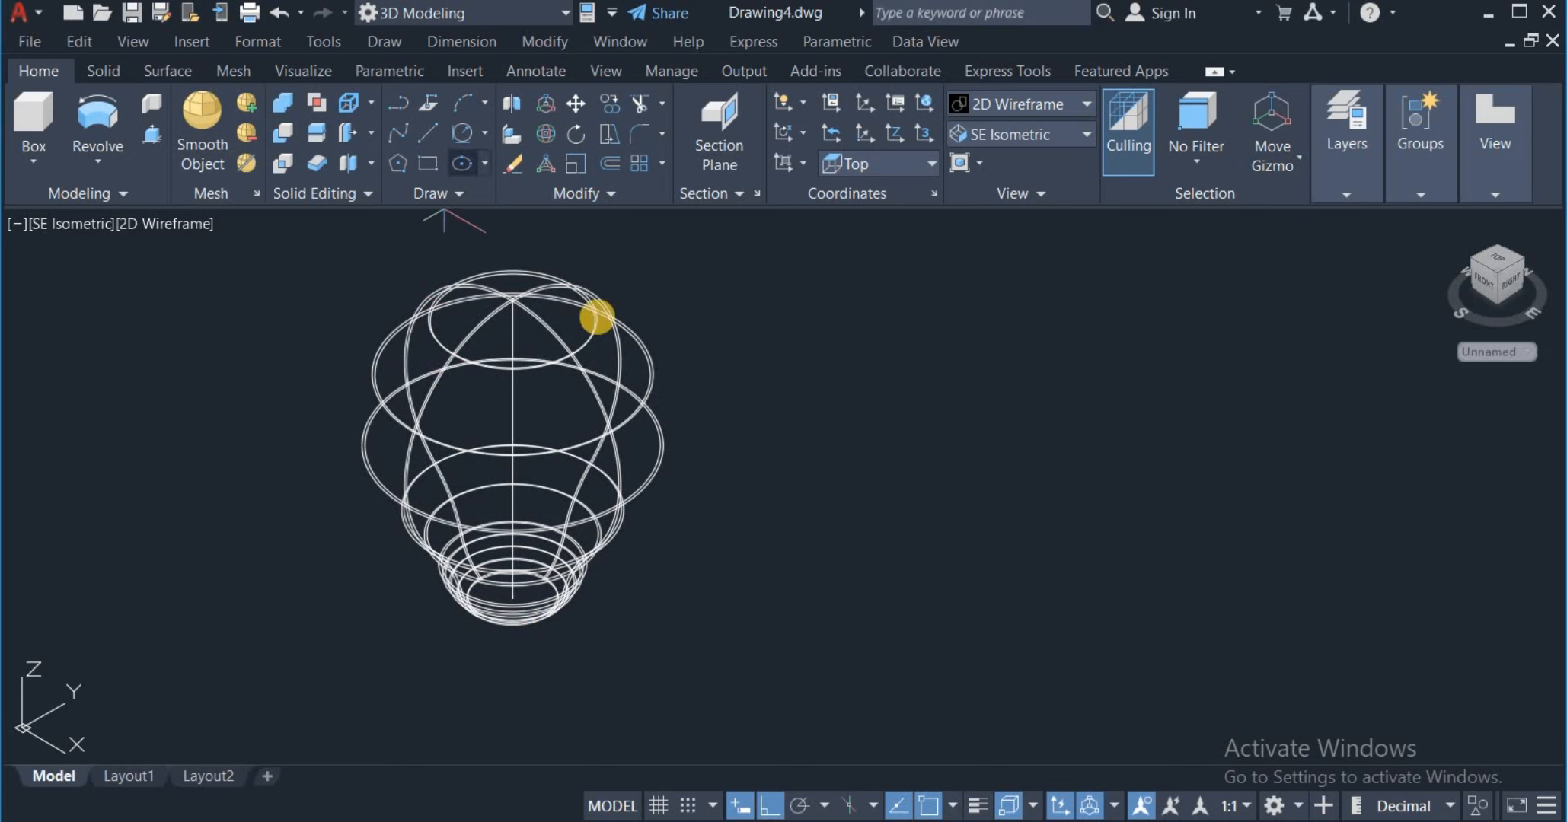
left_click(485, 137)
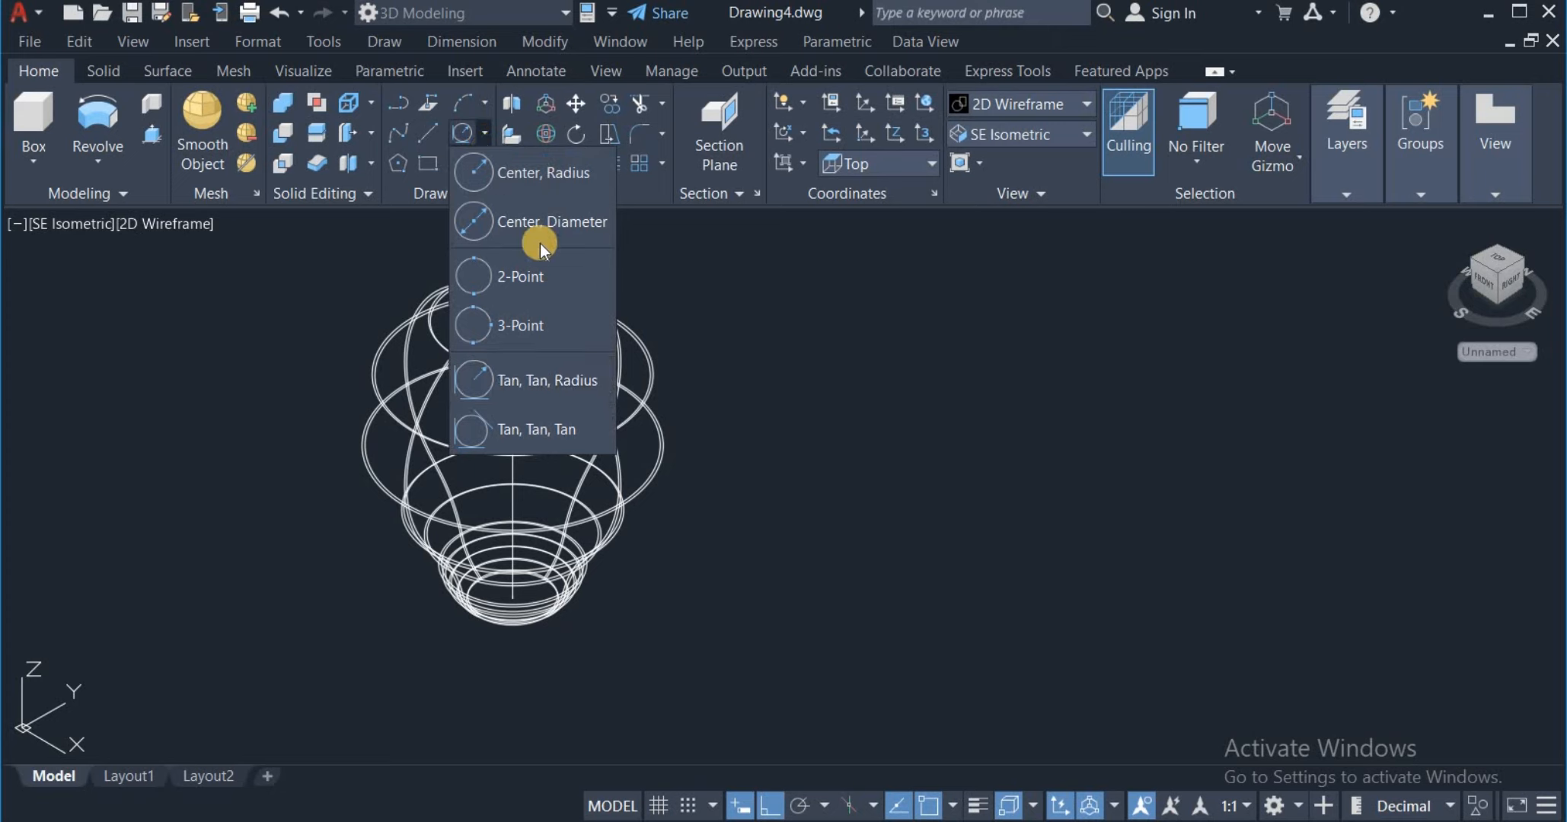
left_click(526, 172)
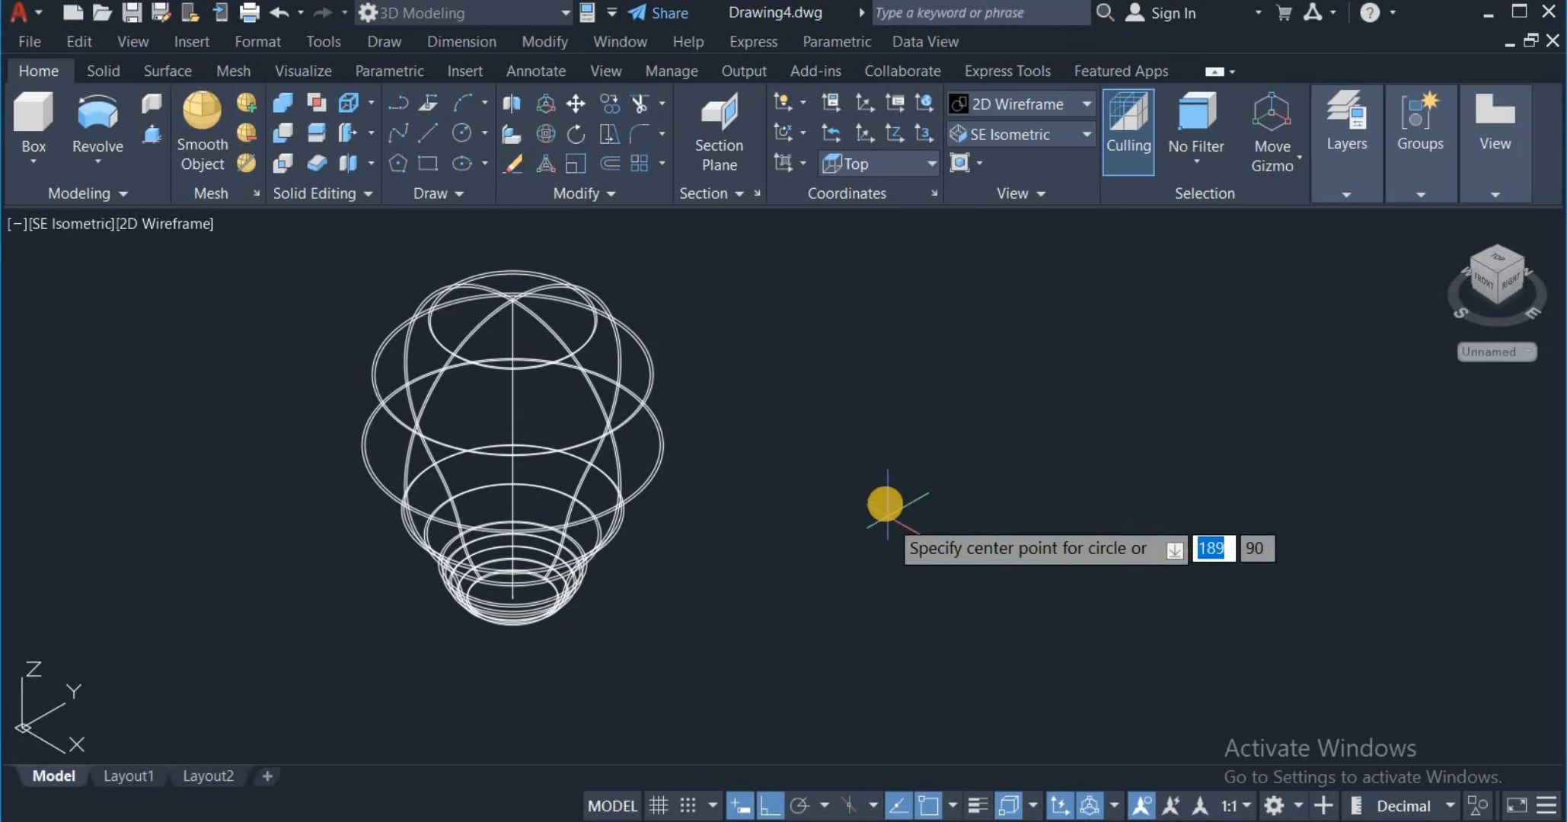
left_click(869, 469)
right_click(936, 557)
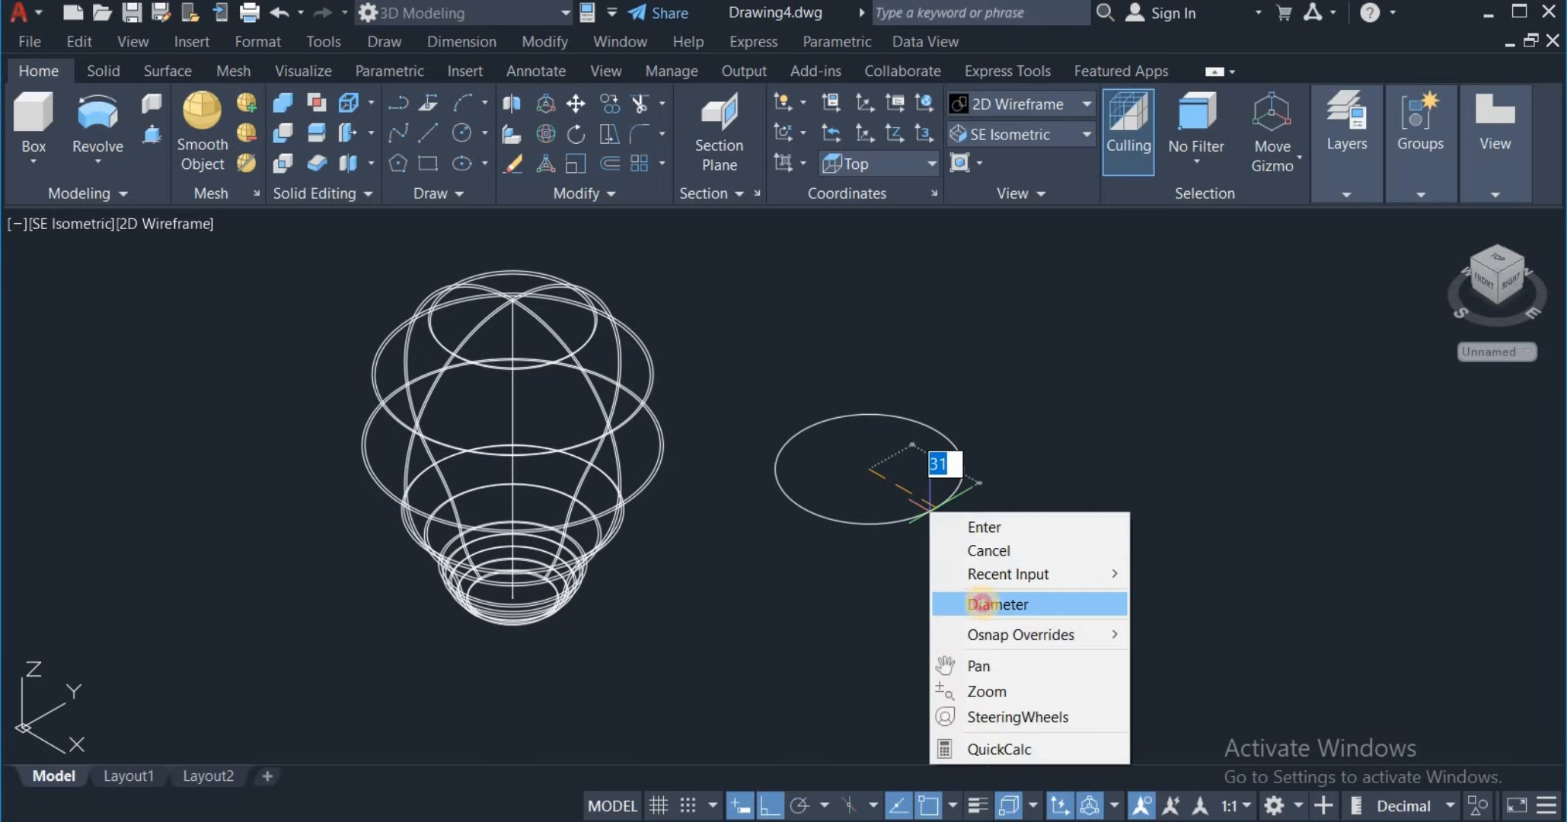
left_click(981, 604)
type("30")
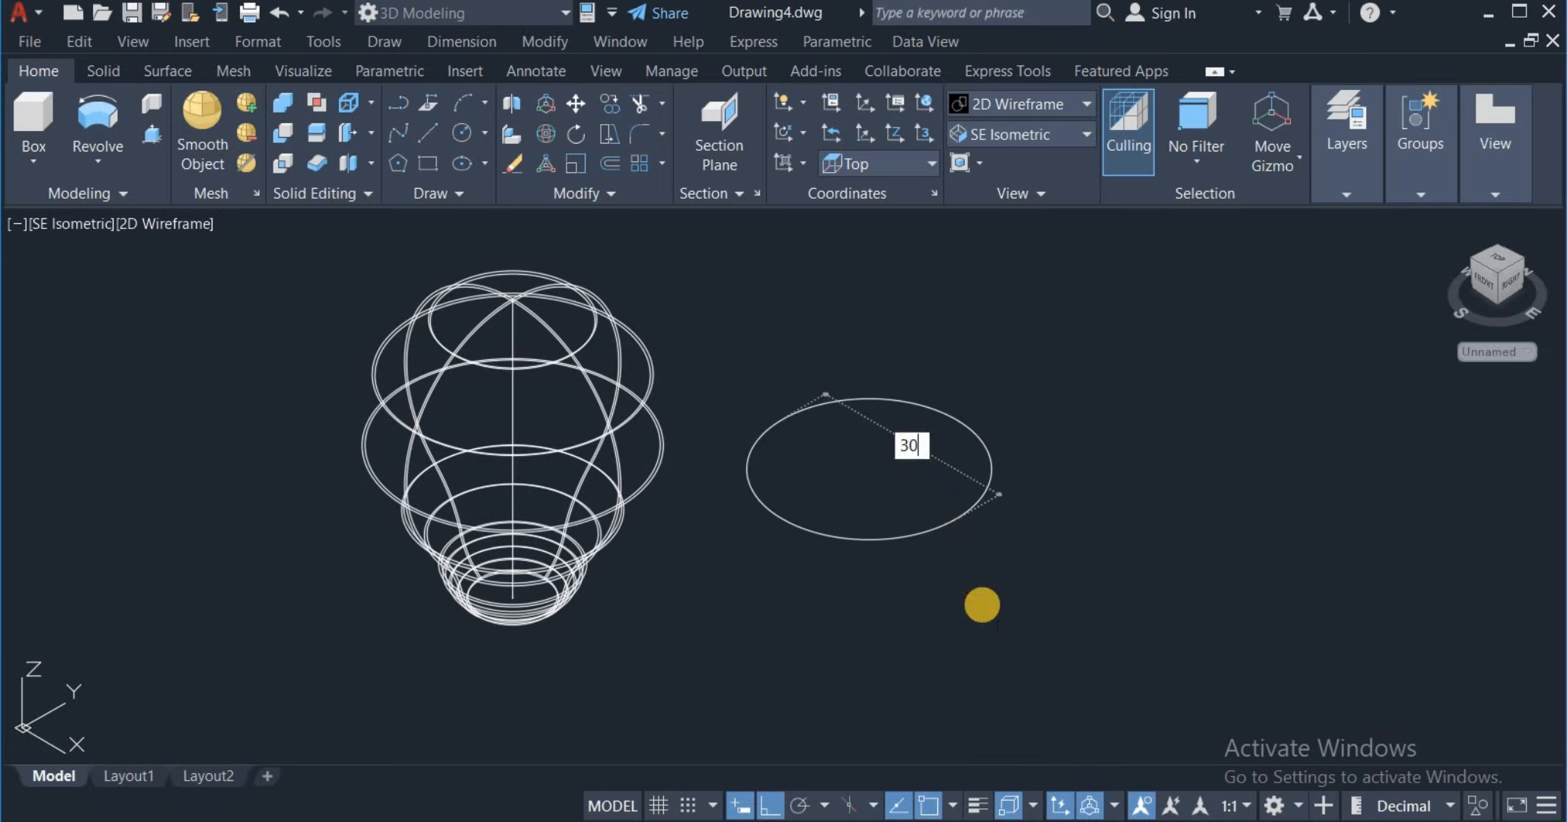
key("Return")
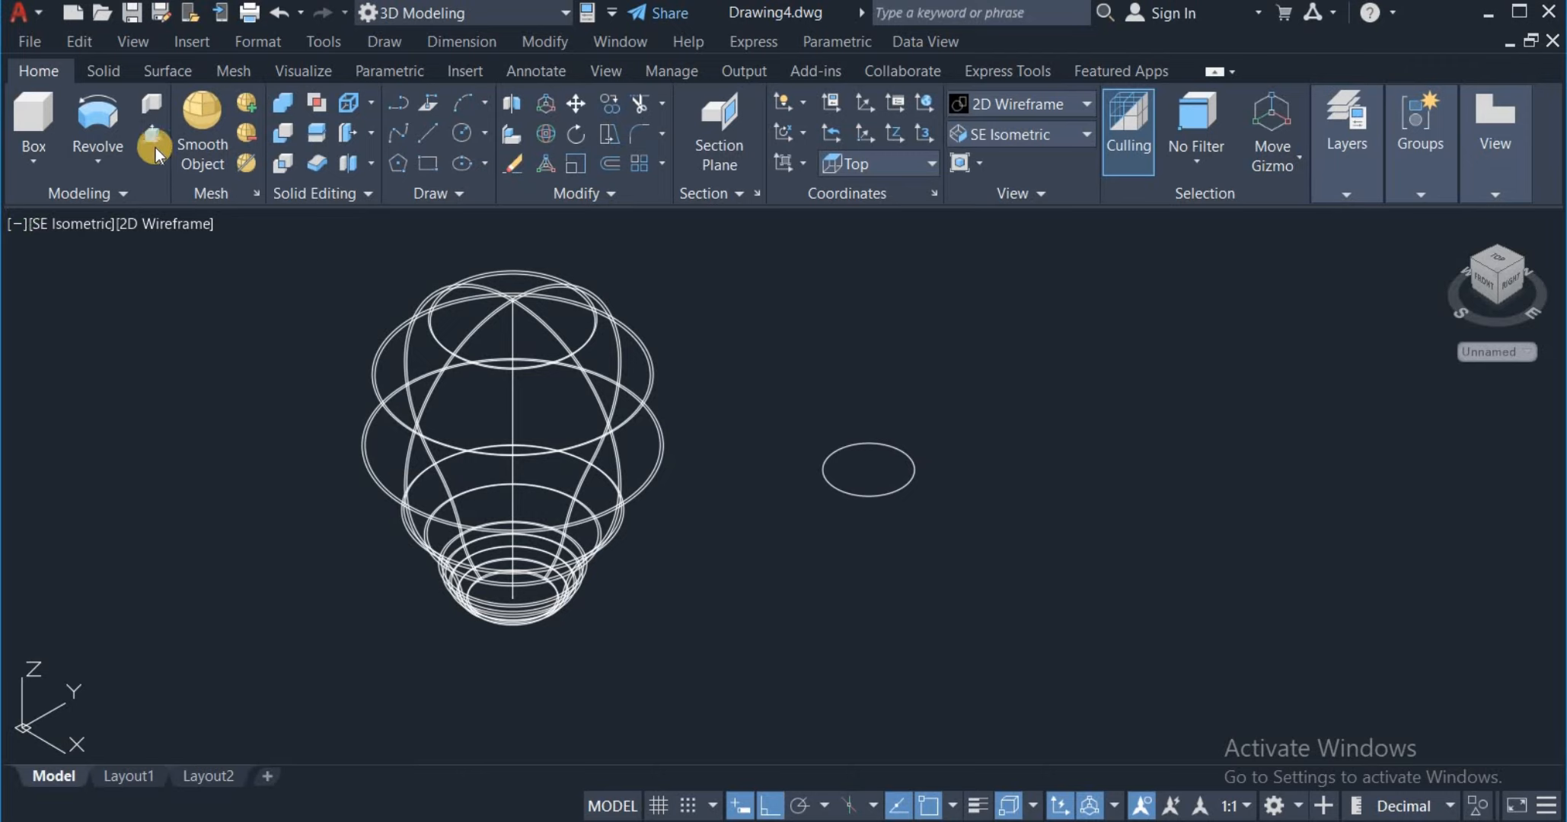
Step: Extrude the 30 mm circle 10 mm downwards into a short cylinder
left_click(869, 493)
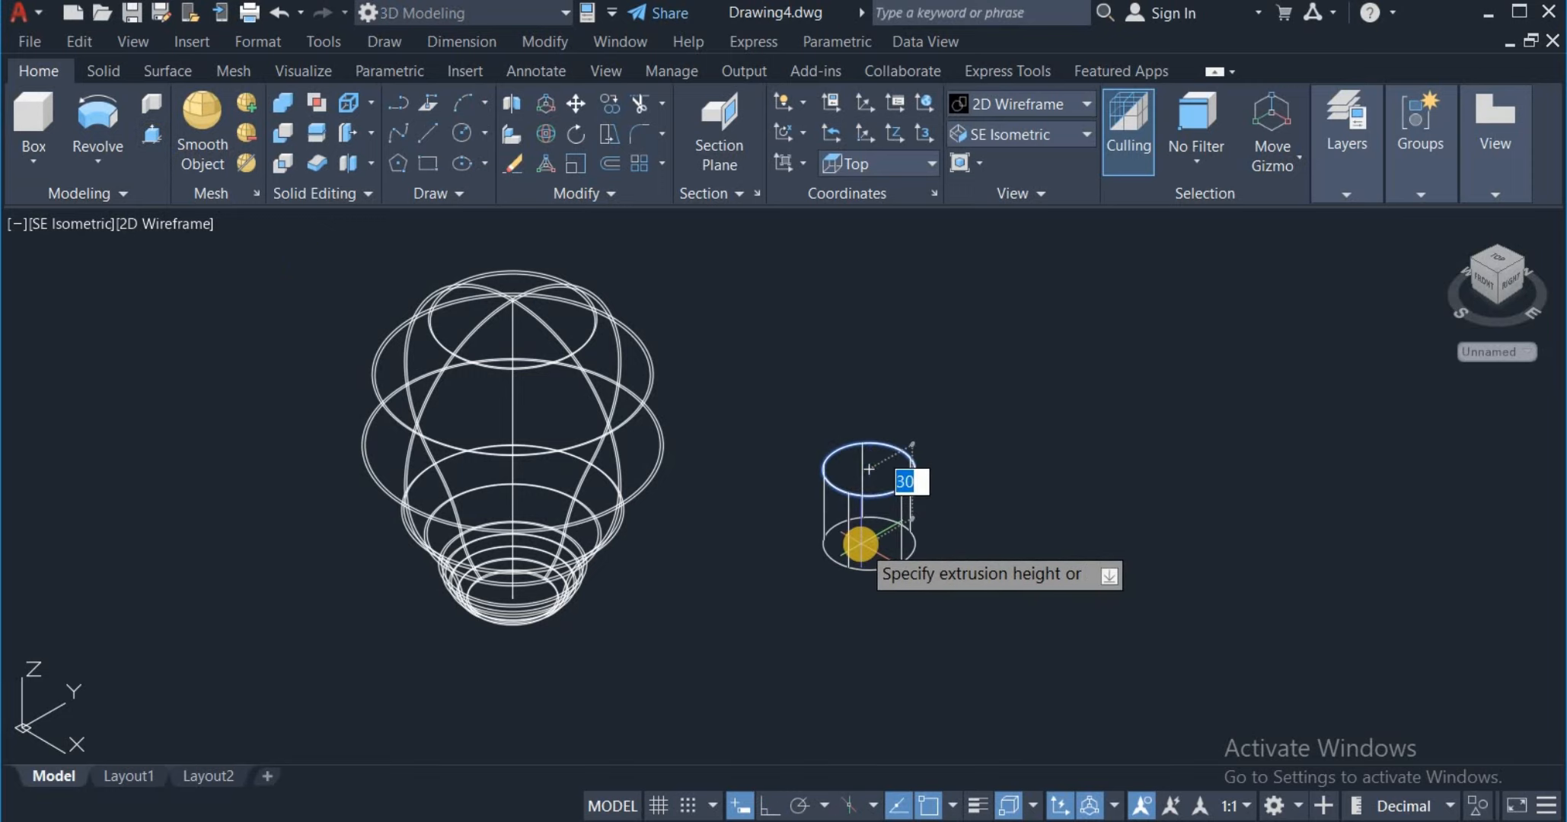
type("10")
key("Return")
key("Escape")
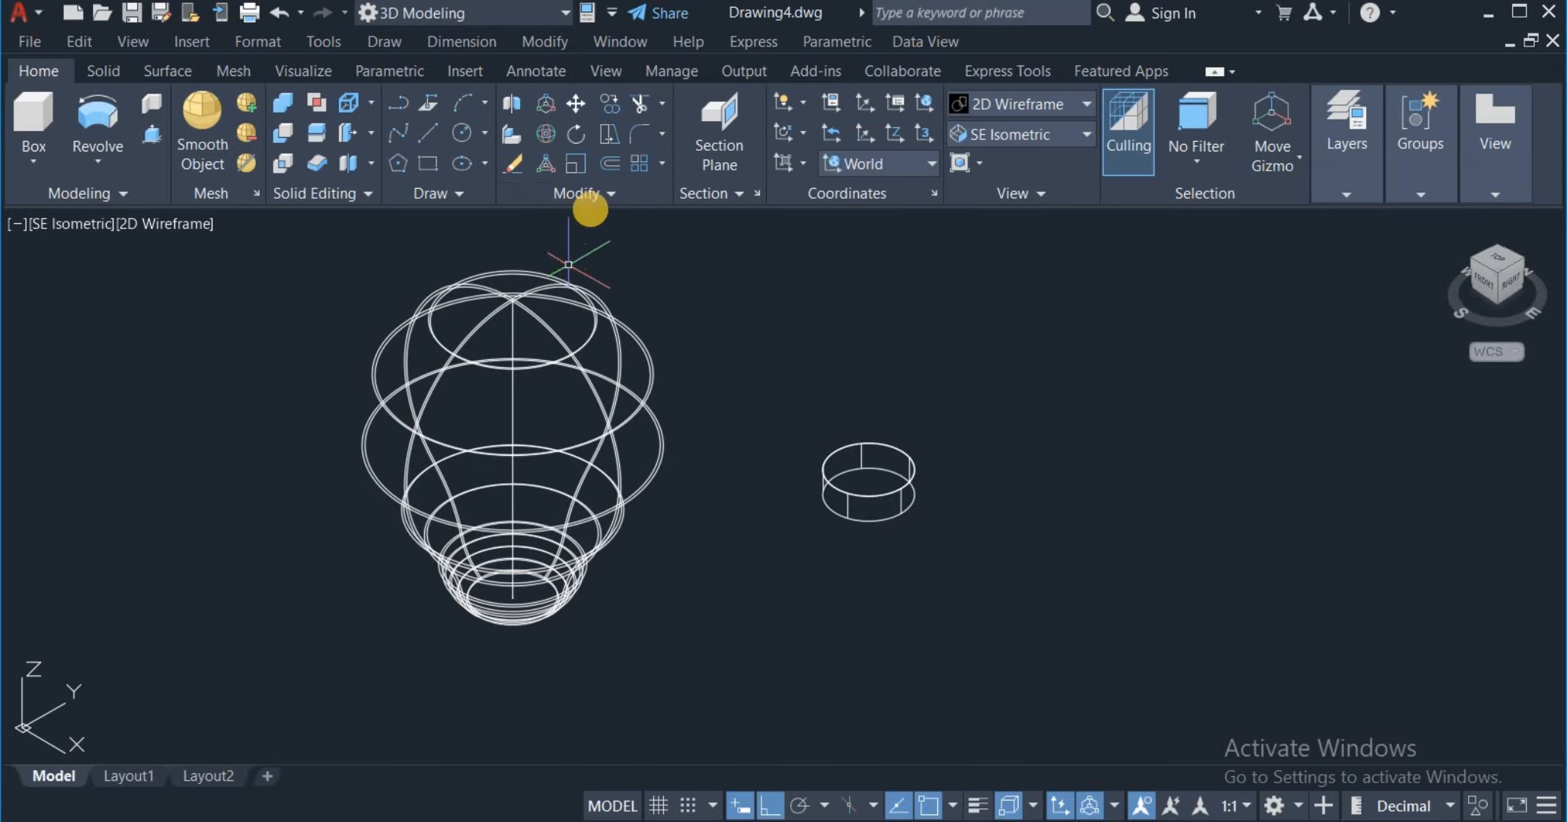
Step: Draw a circle with a diameter of 26 mm centred on the cylinder's bottom face
left_click(461, 133)
scroll(880, 515, "up", 1)
left_click(861, 482)
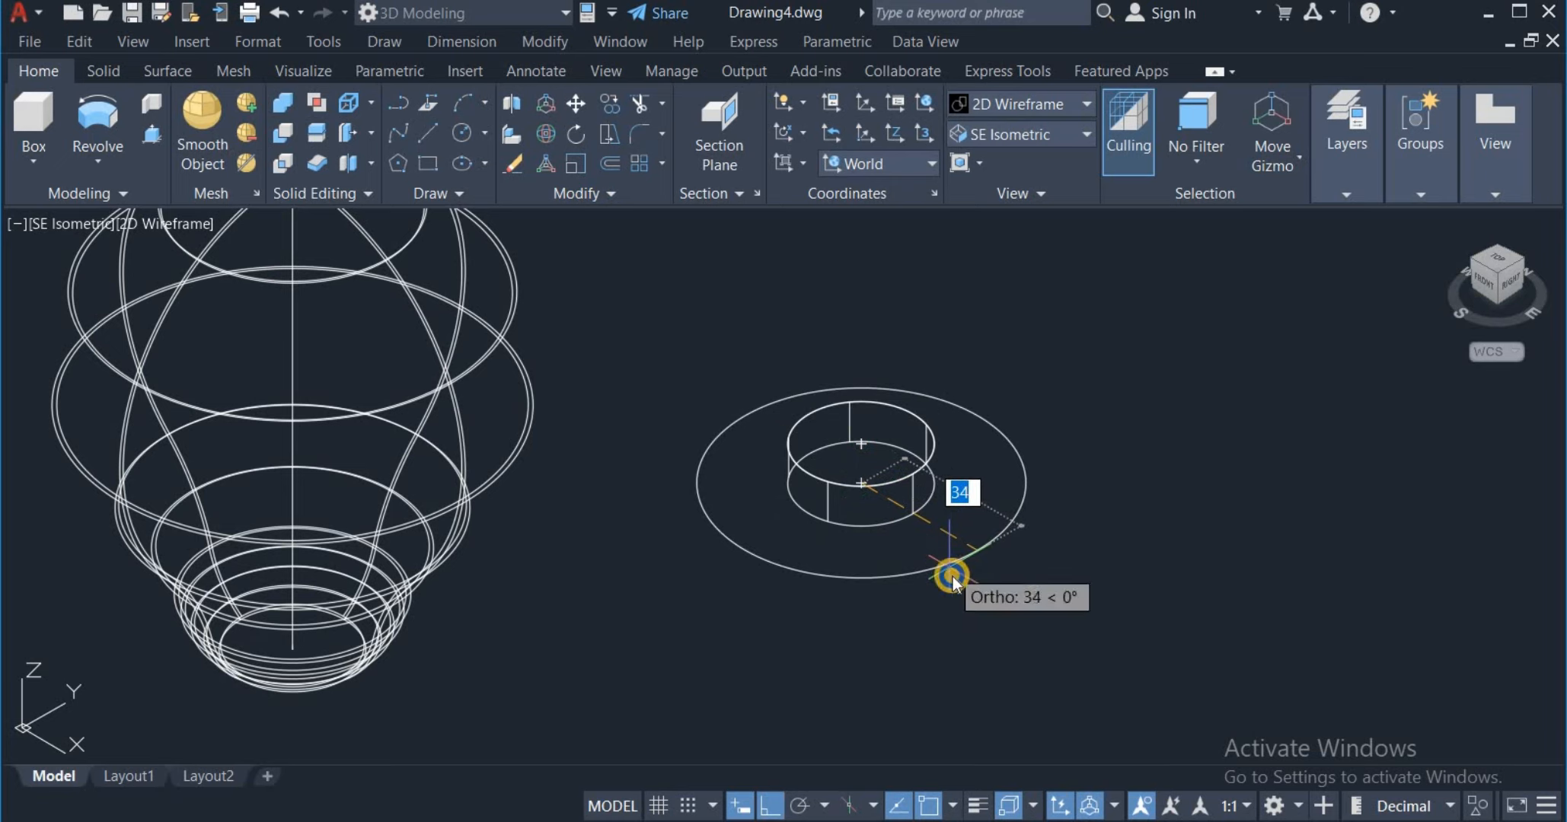
right_click(949, 568)
left_click(991, 659)
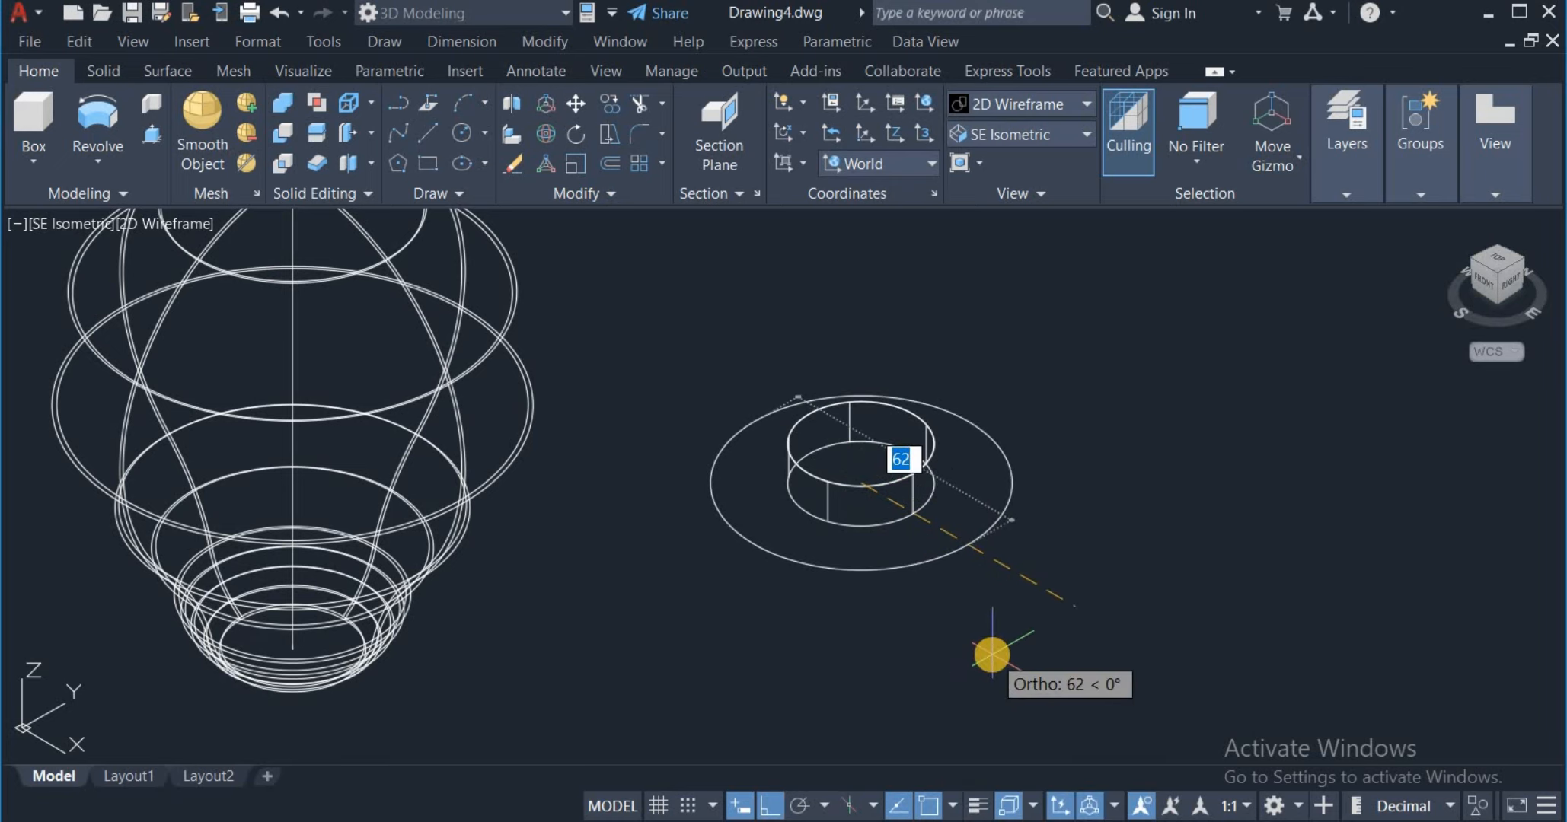
type("26")
key("Return")
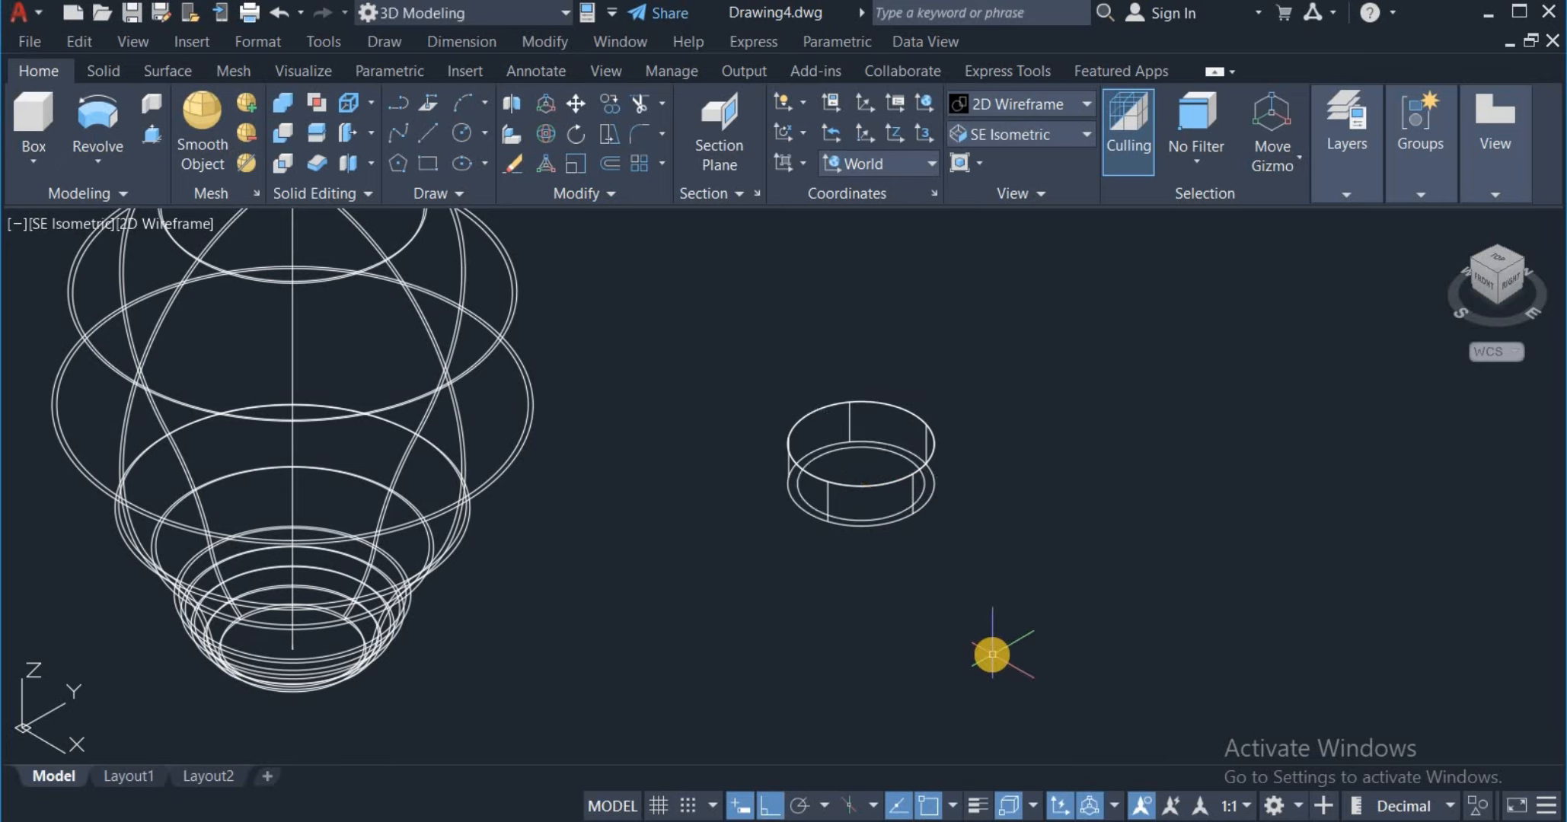
Step: Press-pull the 26 mm circle 15 mm downwards to add a narrower cylinder below the first one
left_click(153, 137)
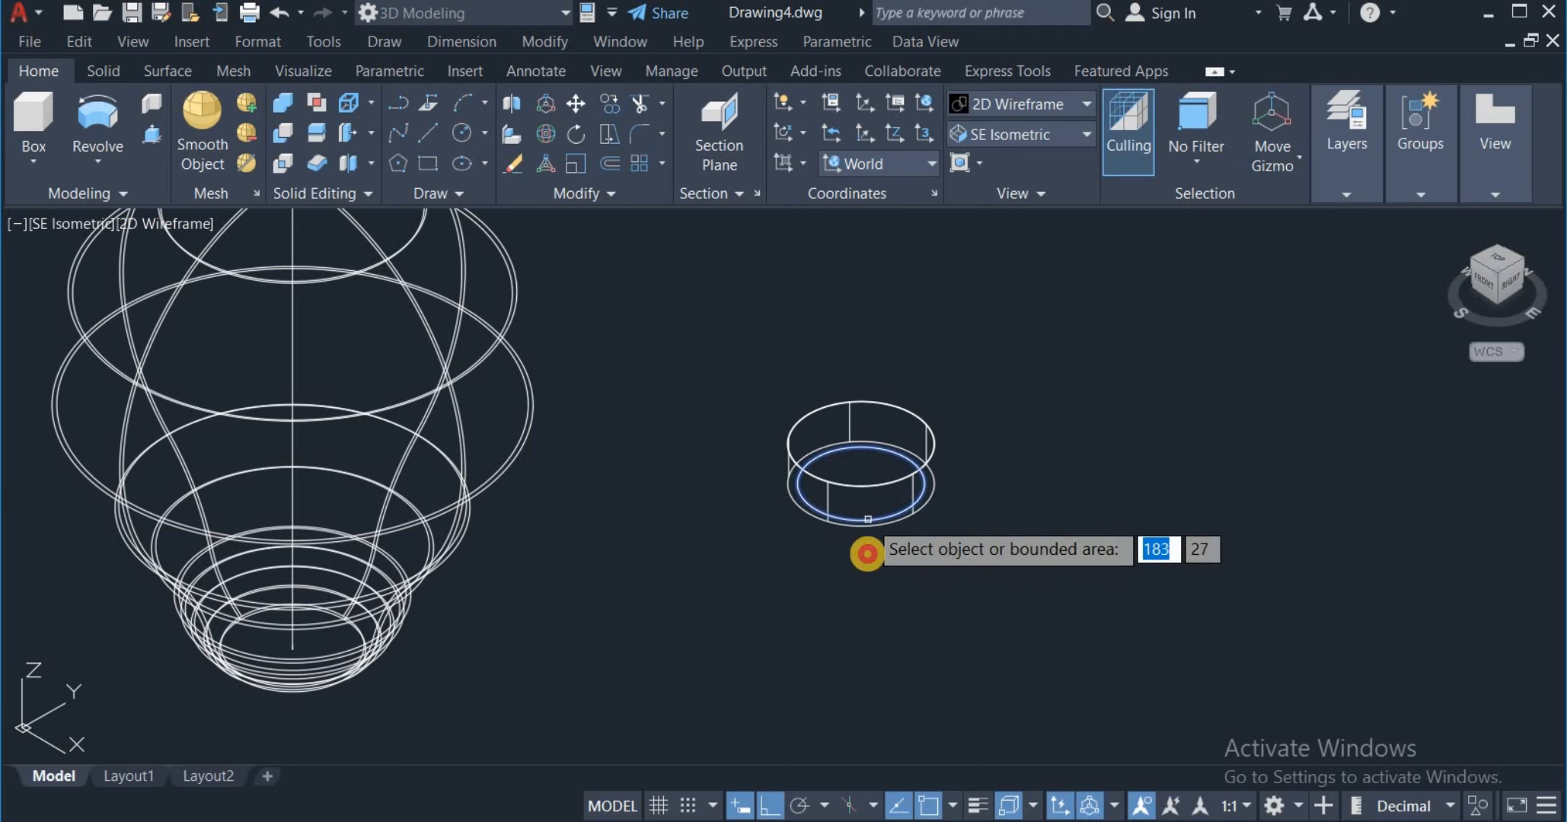
left_click(867, 553)
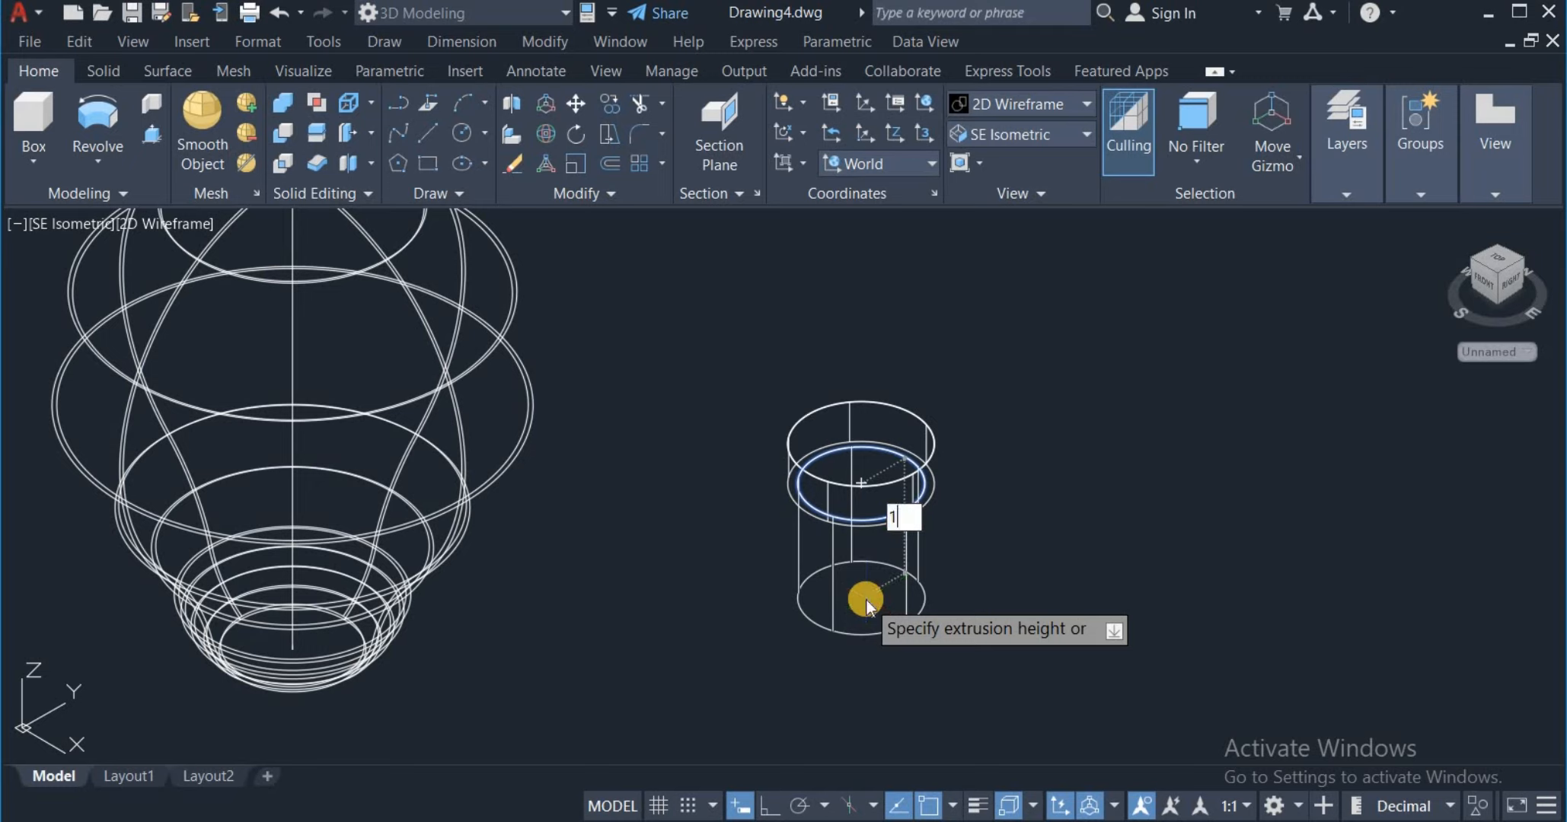
type("15")
key("Return")
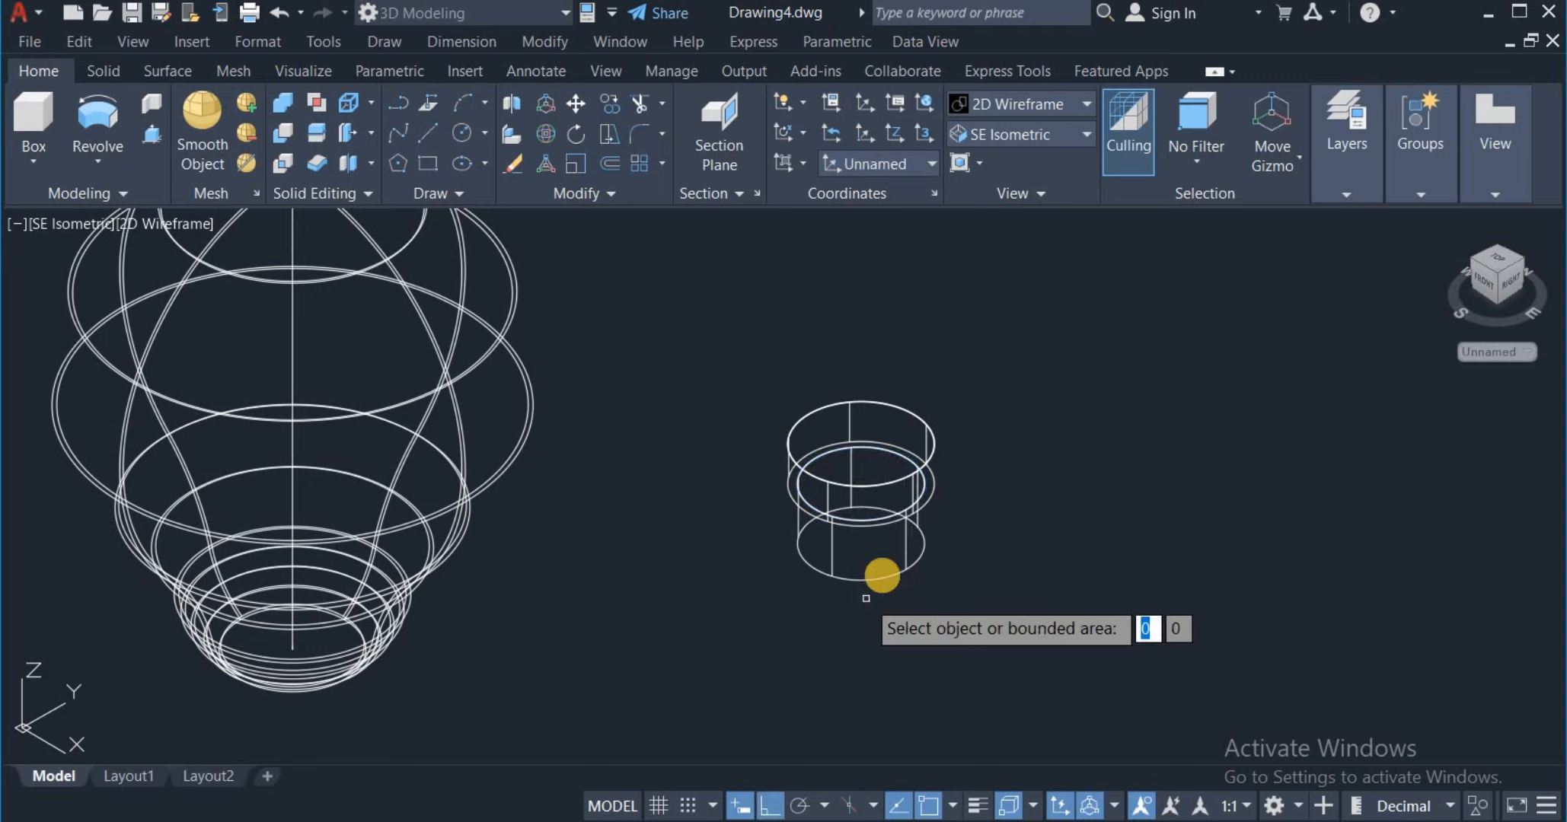
key("Return")
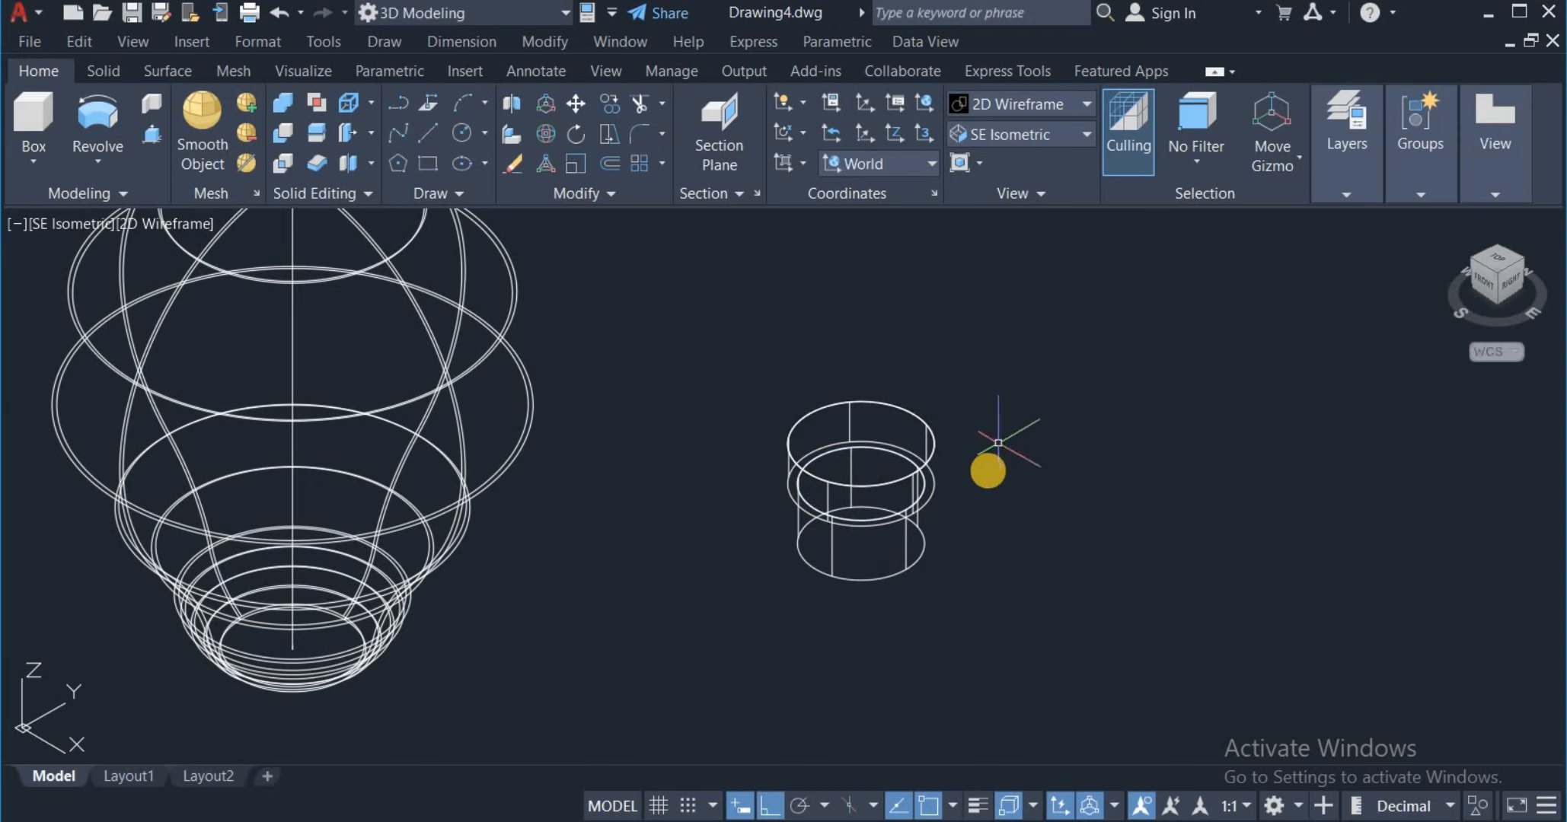
Step: Draw a 6 mm line in the negative Y direction from the centre of the narrower cylinder's bottom face
left_click(427, 135)
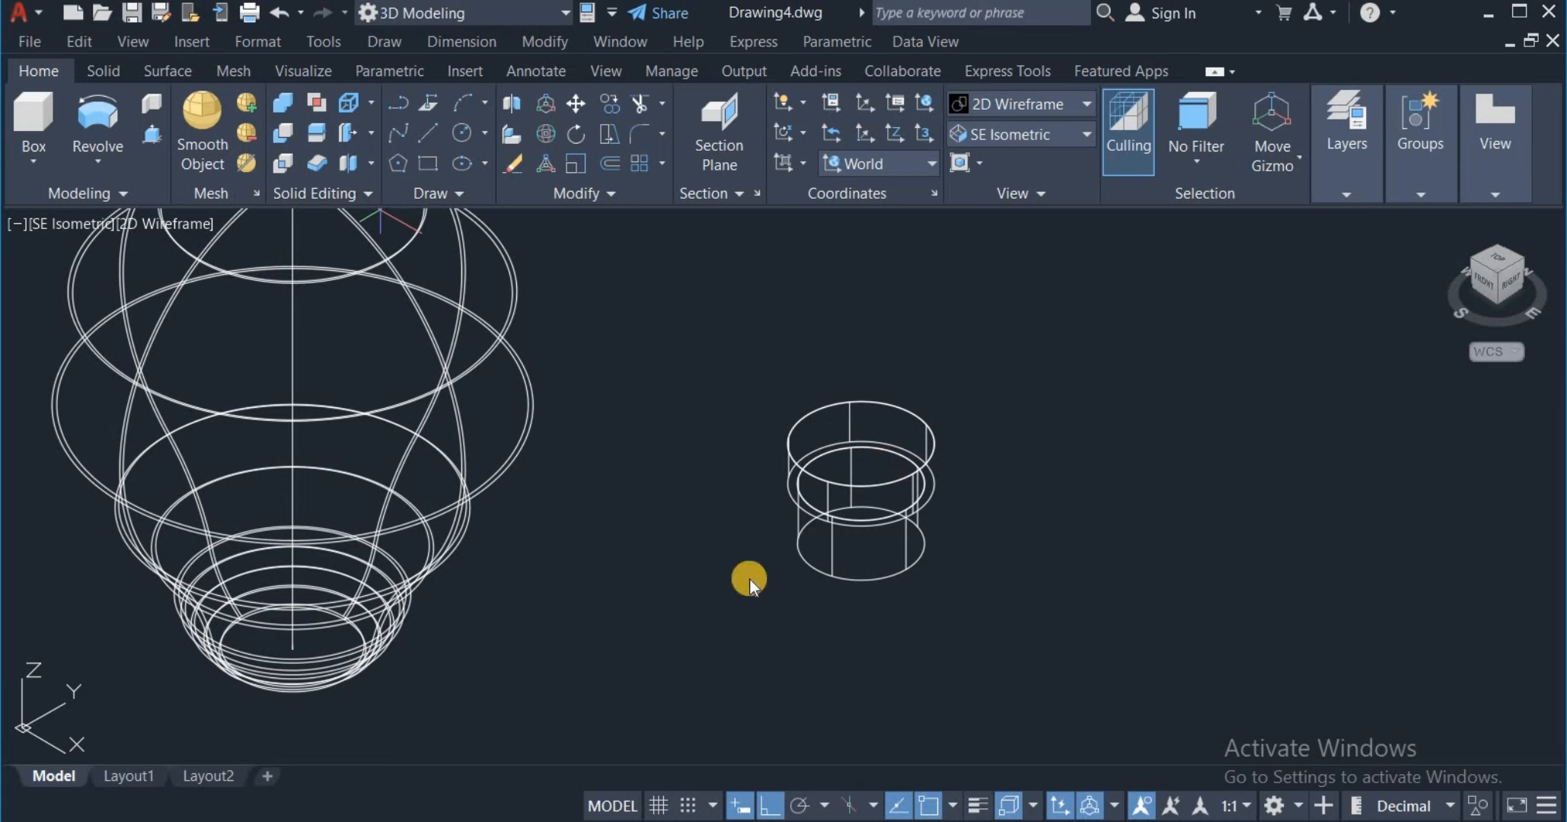
left_click(863, 545)
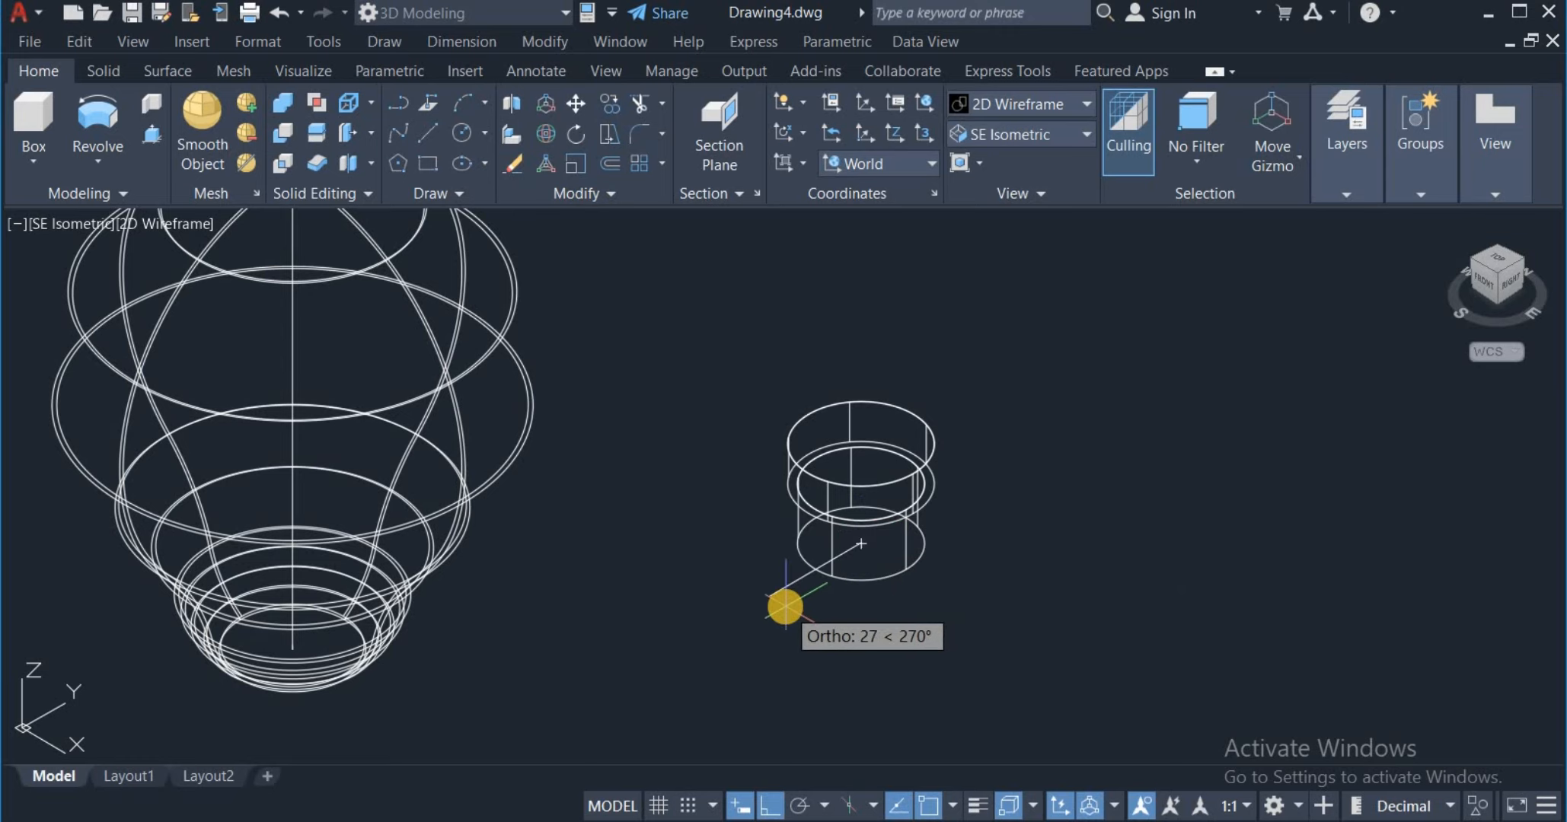
type("6")
key("Return")
key("Escape")
scroll(895, 544, "up", 2)
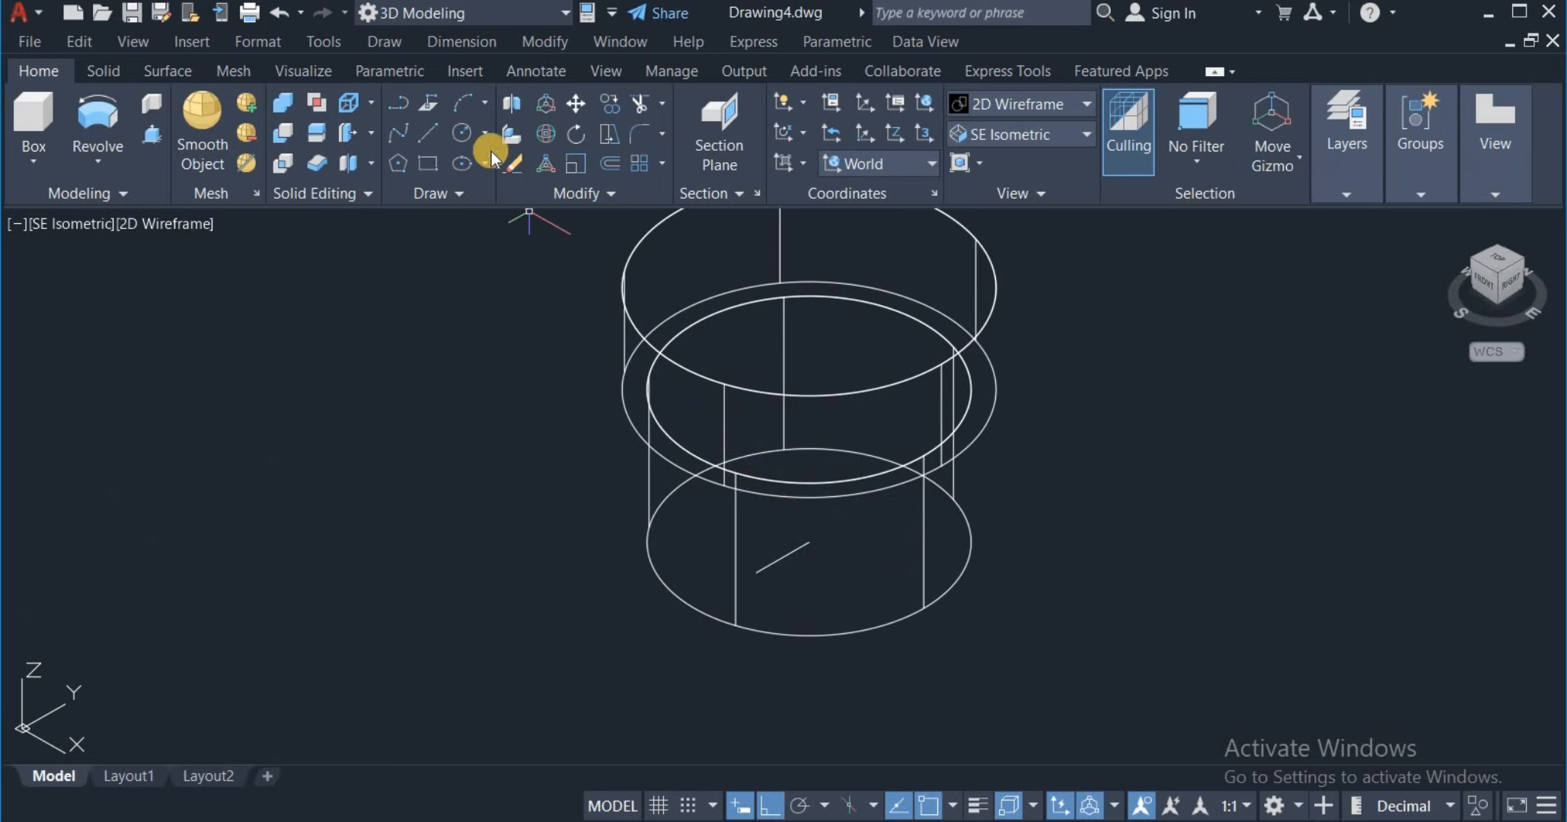
Step: Draw a circle with a diameter of 8 mm centred on the free end of the 6 mm line
left_click(457, 133)
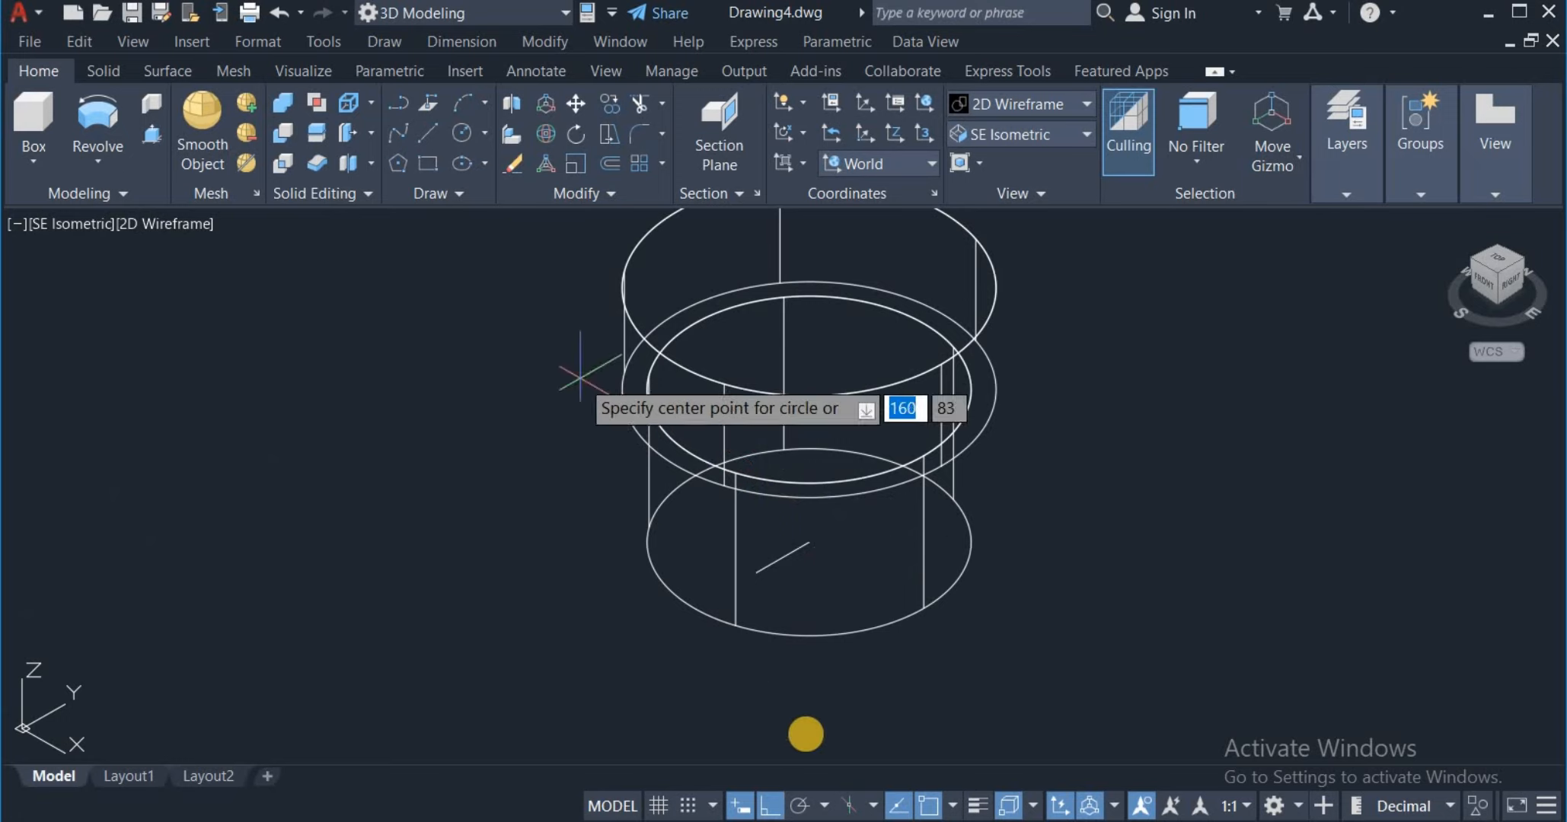
left_click(756, 572)
right_click(807, 601)
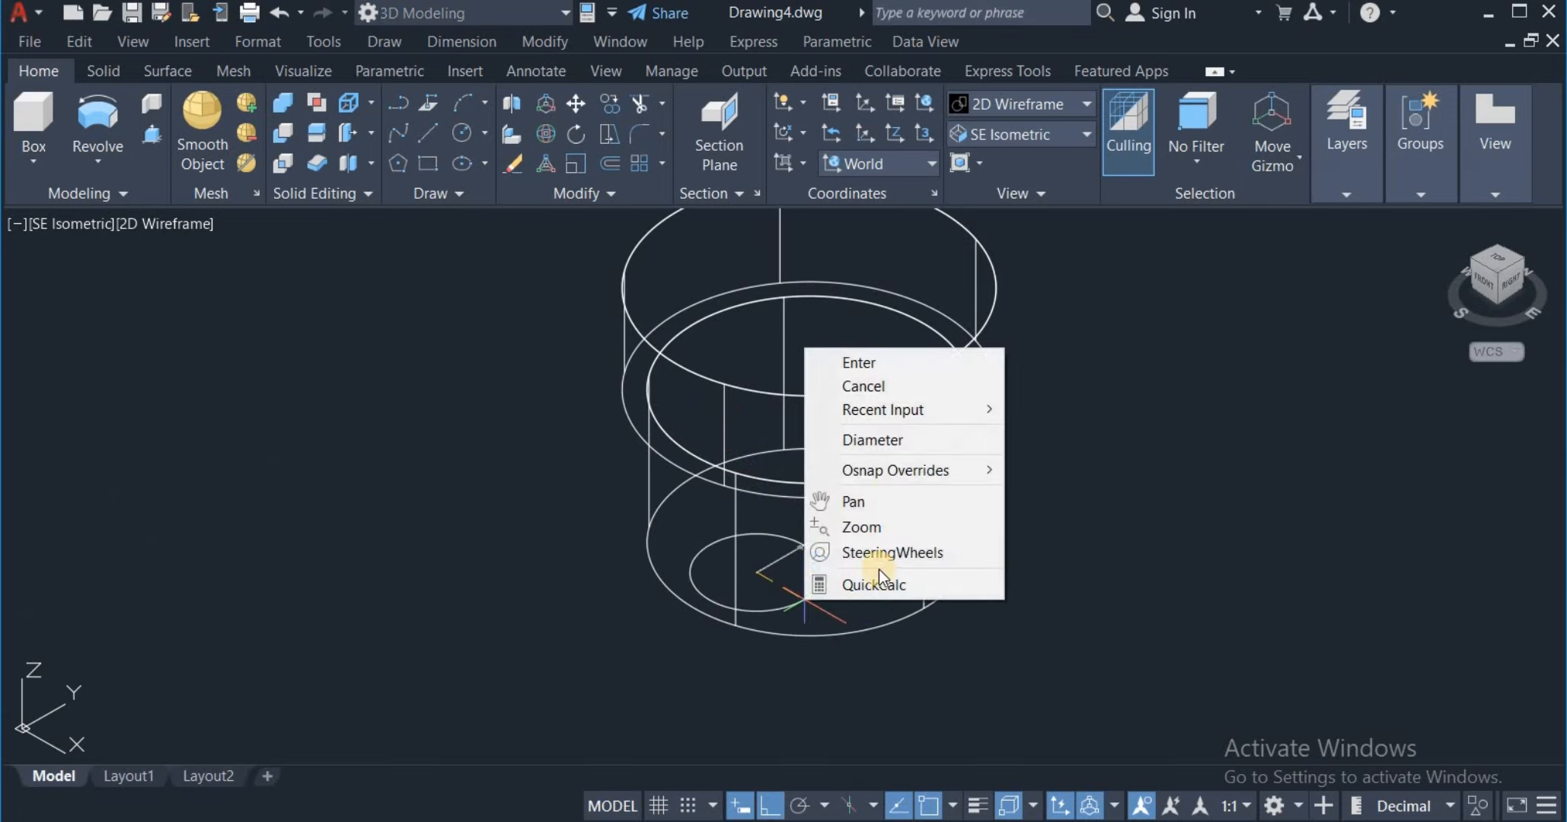
left_click(872, 440)
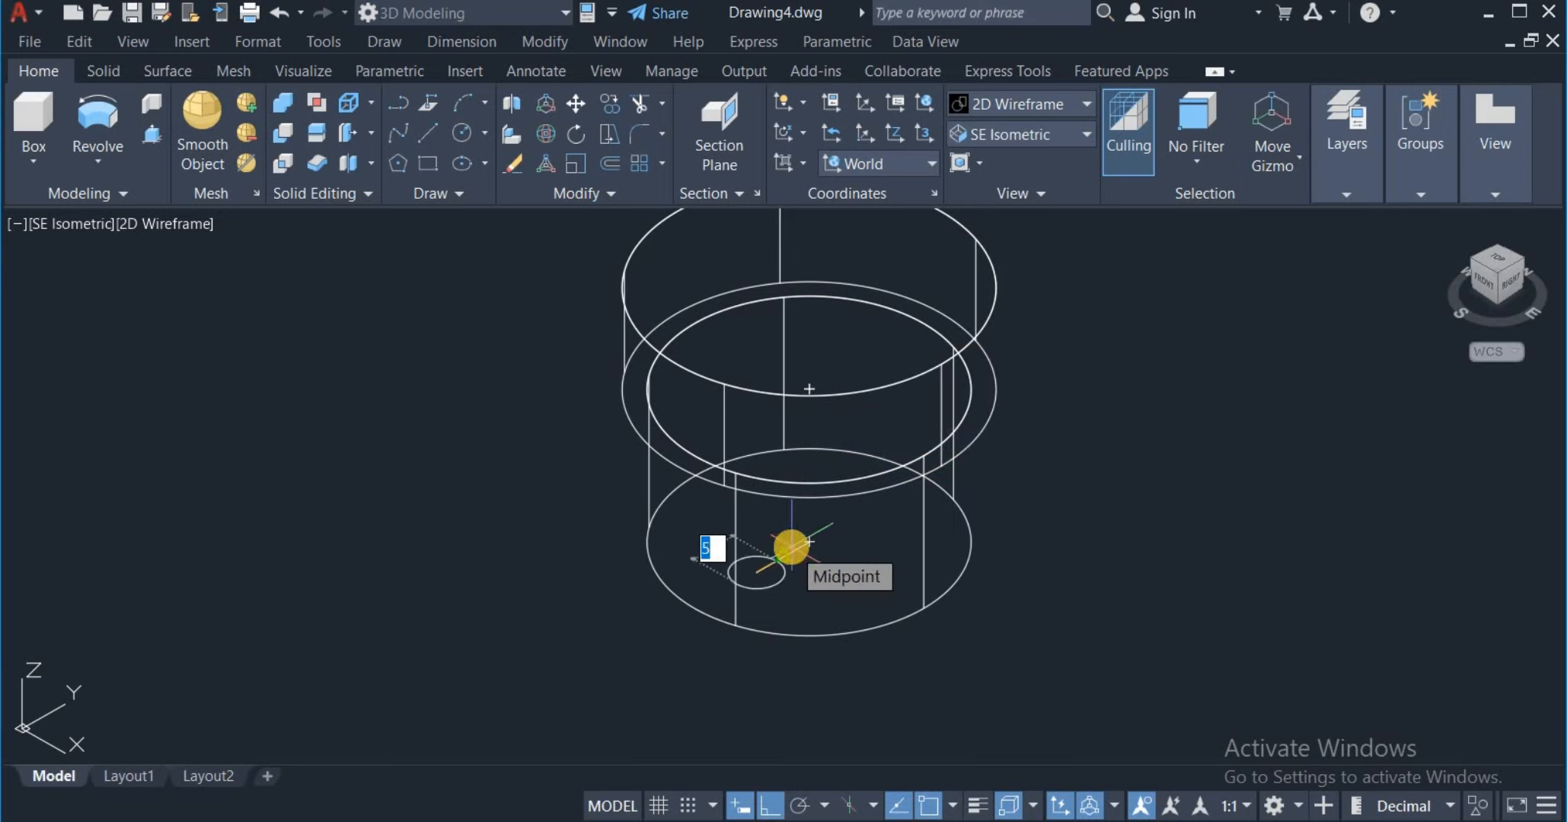
type("8")
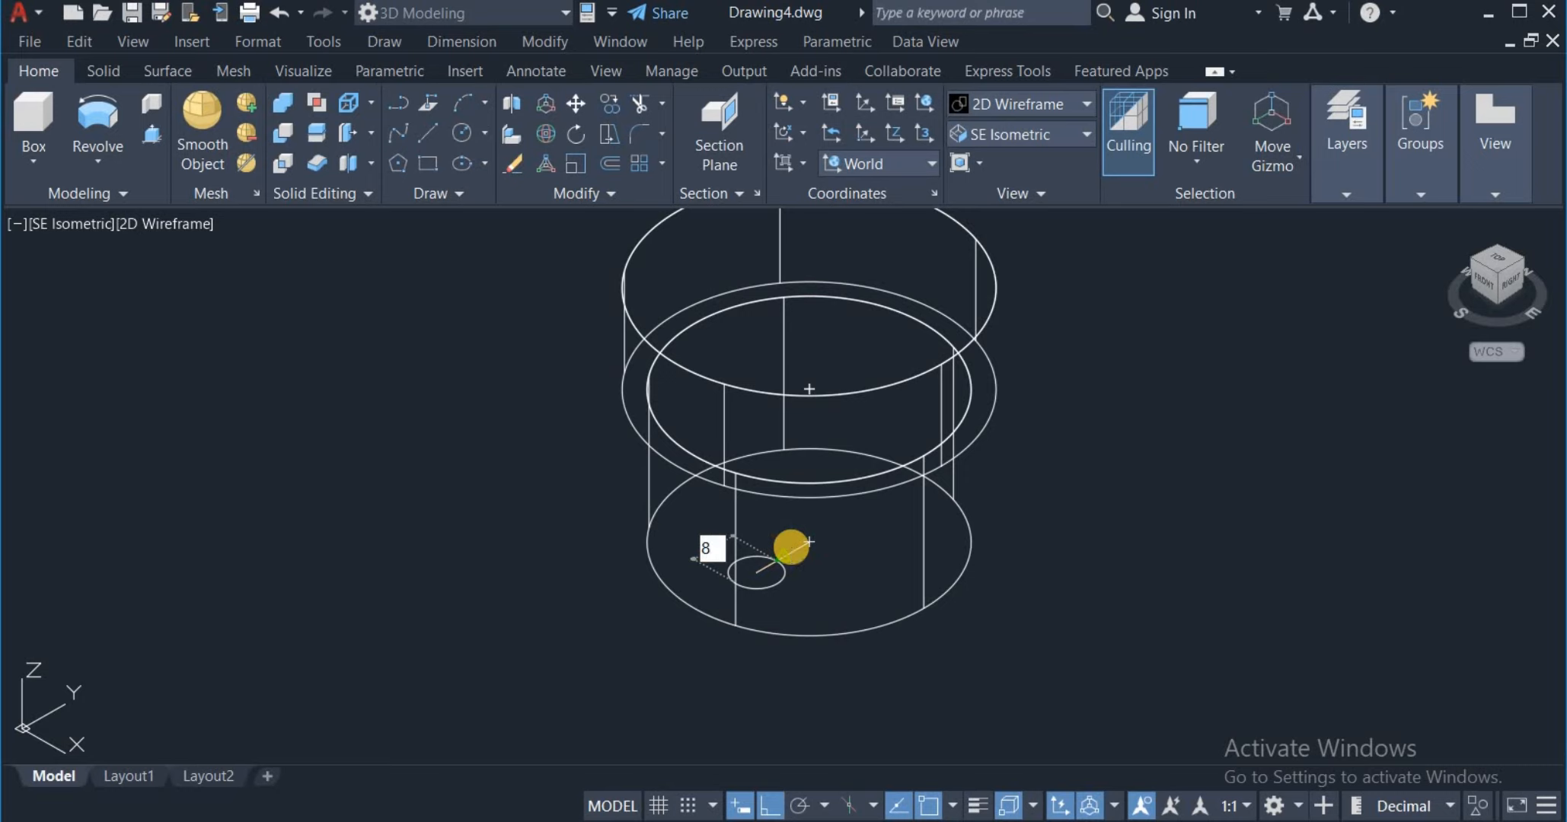
key("Return")
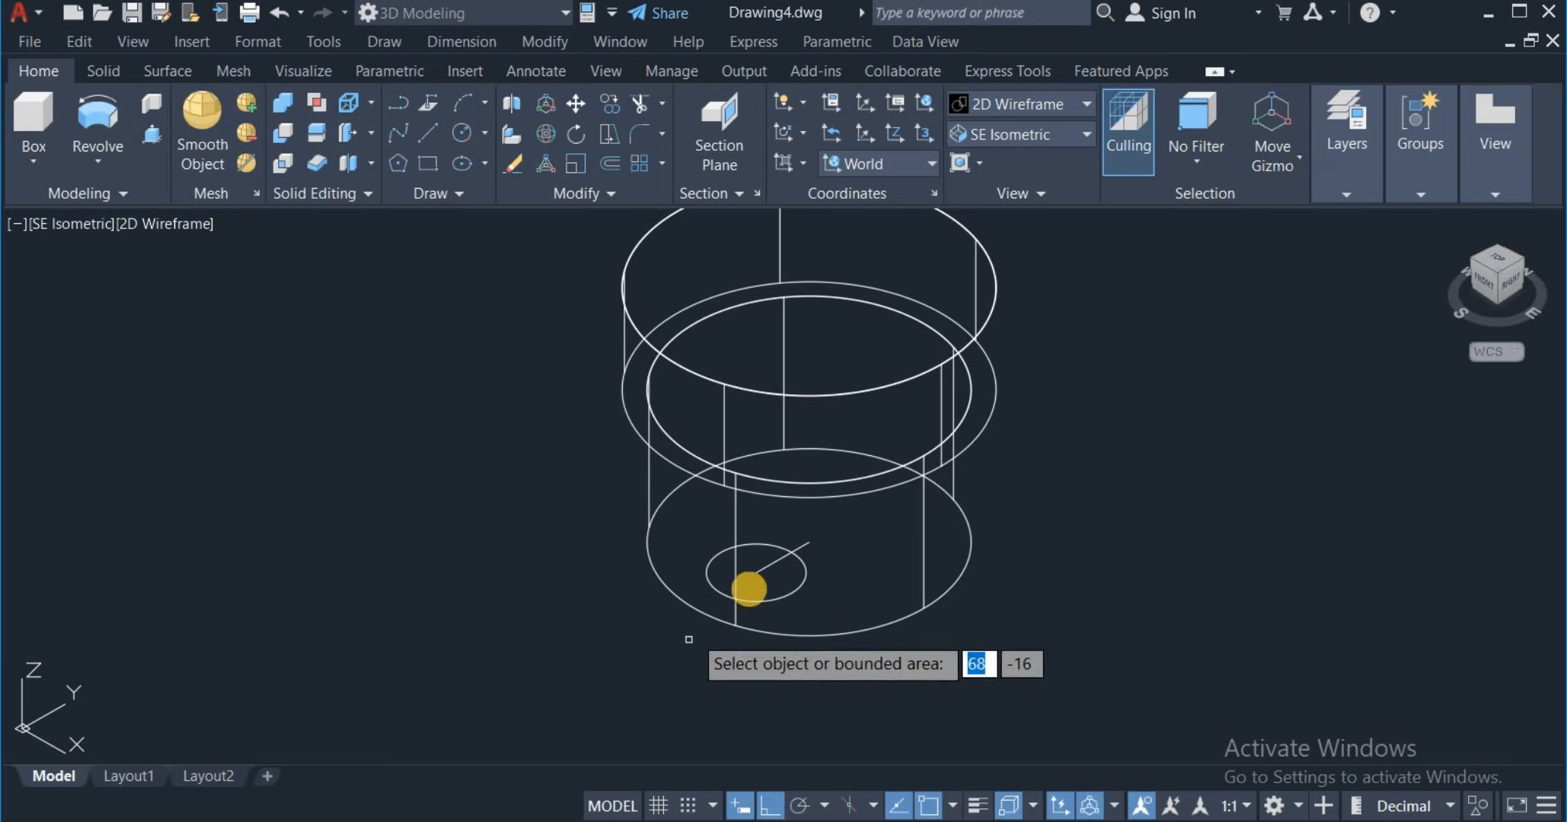
Step: Press-pull the 8 mm circle 2 mm downwards to form a small contact on the cap's bottom face
left_click(754, 596)
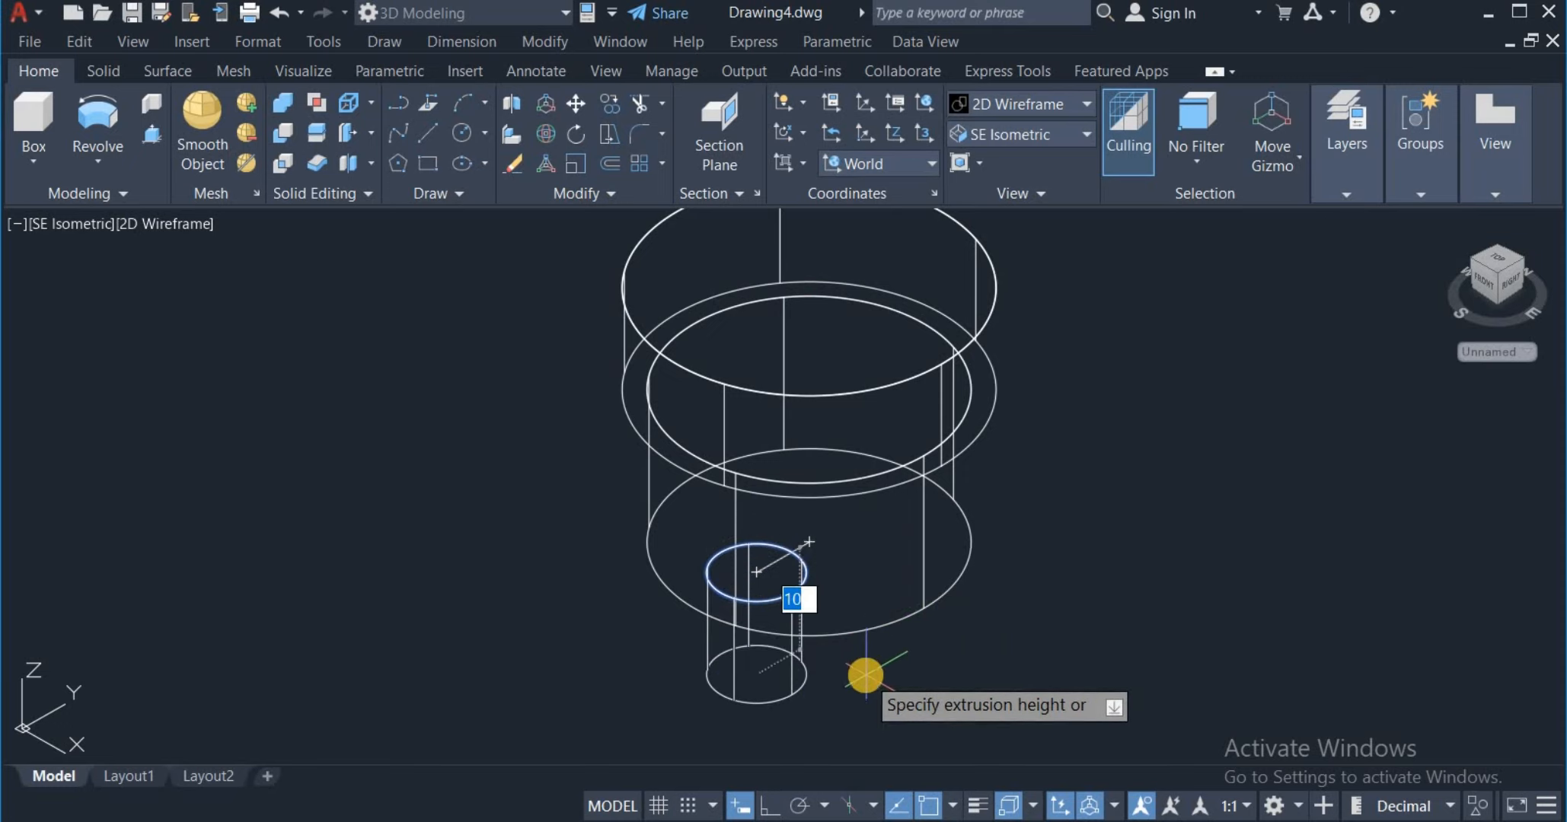
type("2")
key("Return")
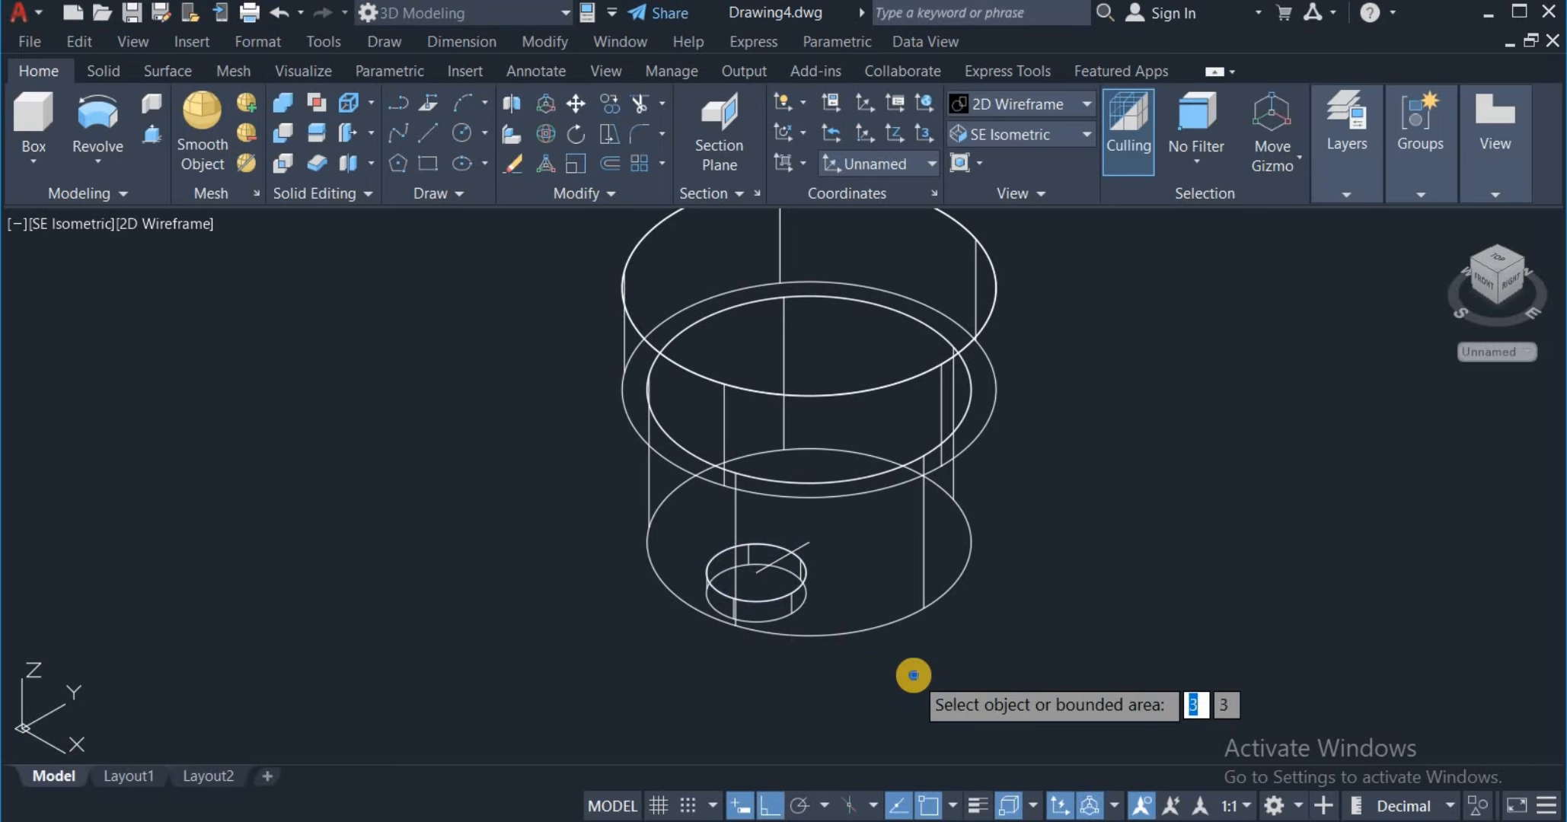
key("Escape")
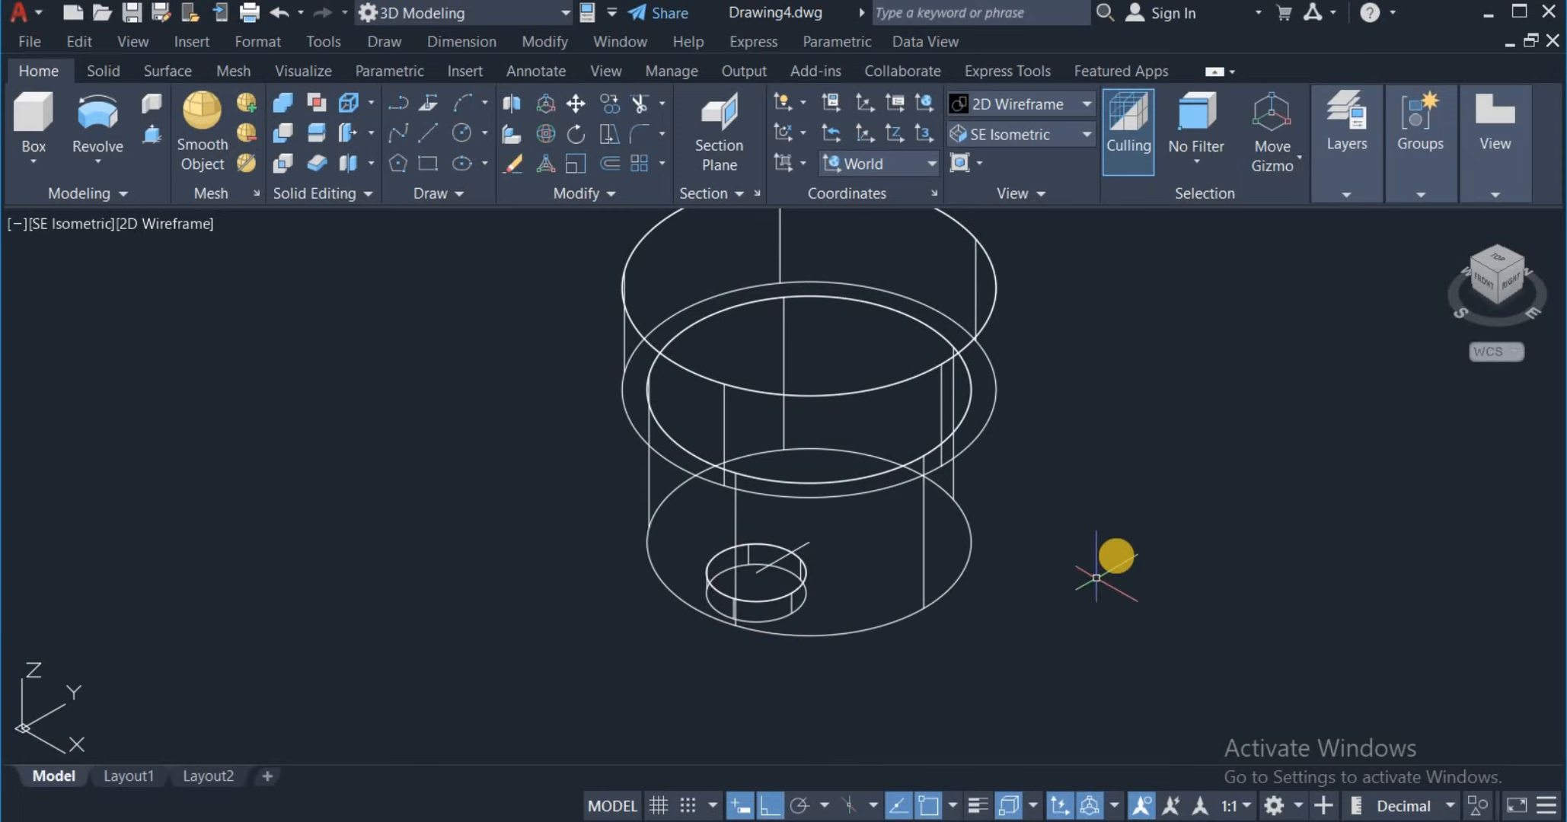
Step: Fillet the bottom edge of the small contact cylinder with a radius of 1 mm
type("F")
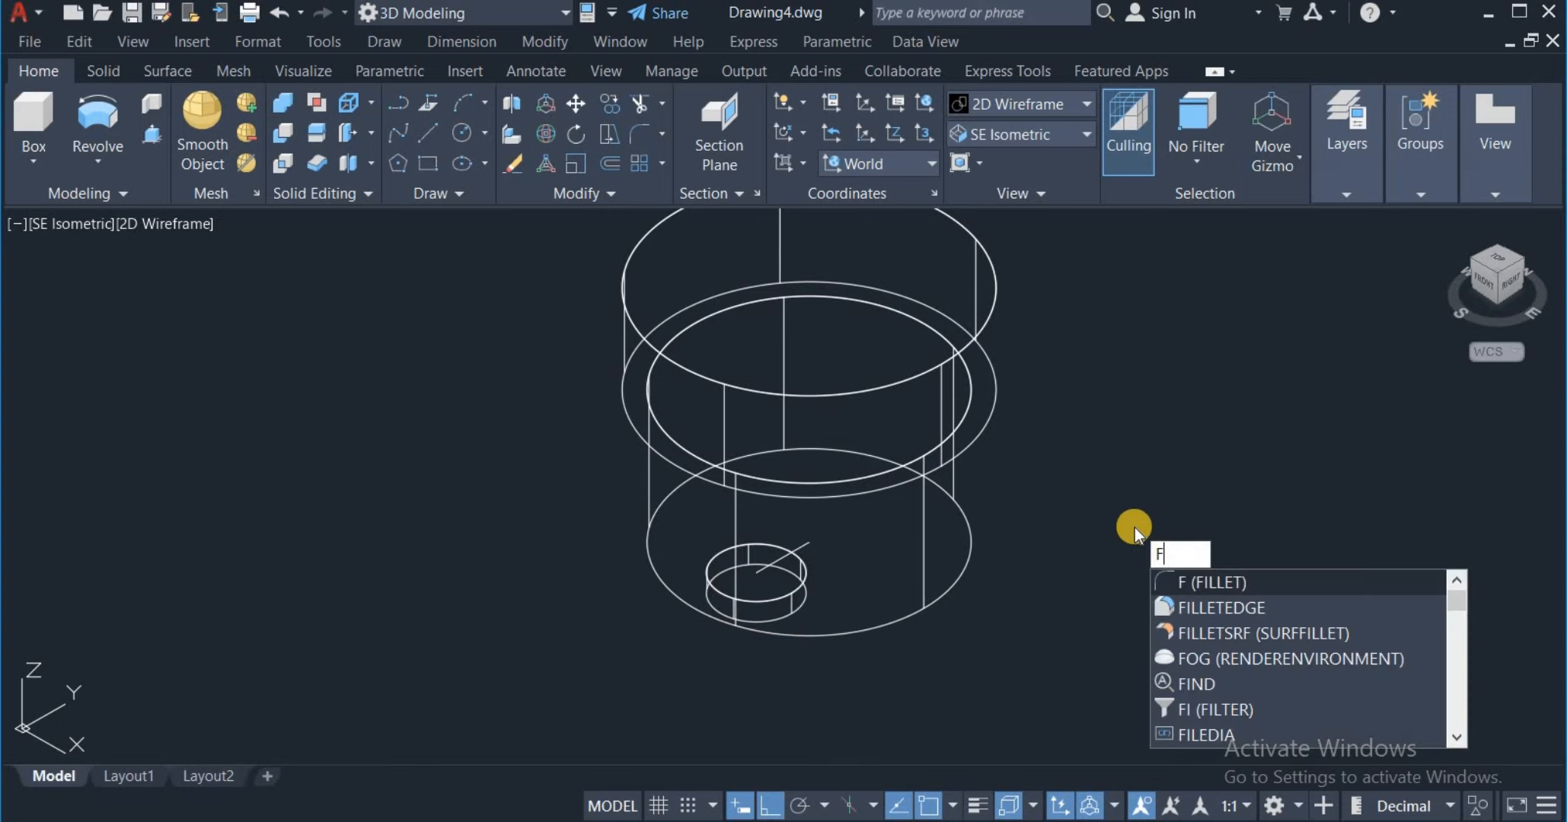
left_click(1214, 606)
right_click(1033, 582)
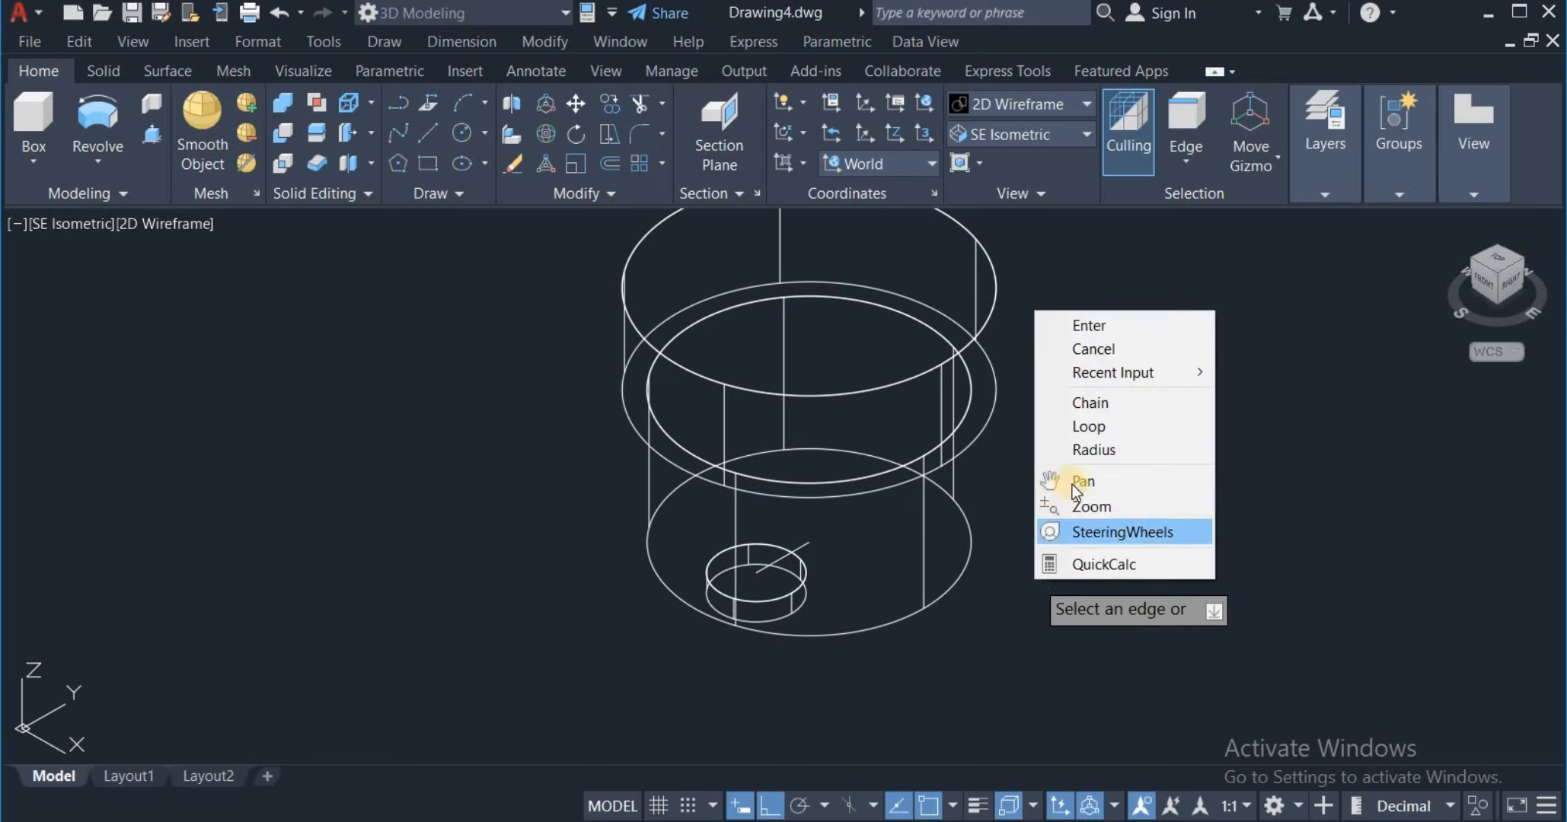
left_click(1097, 450)
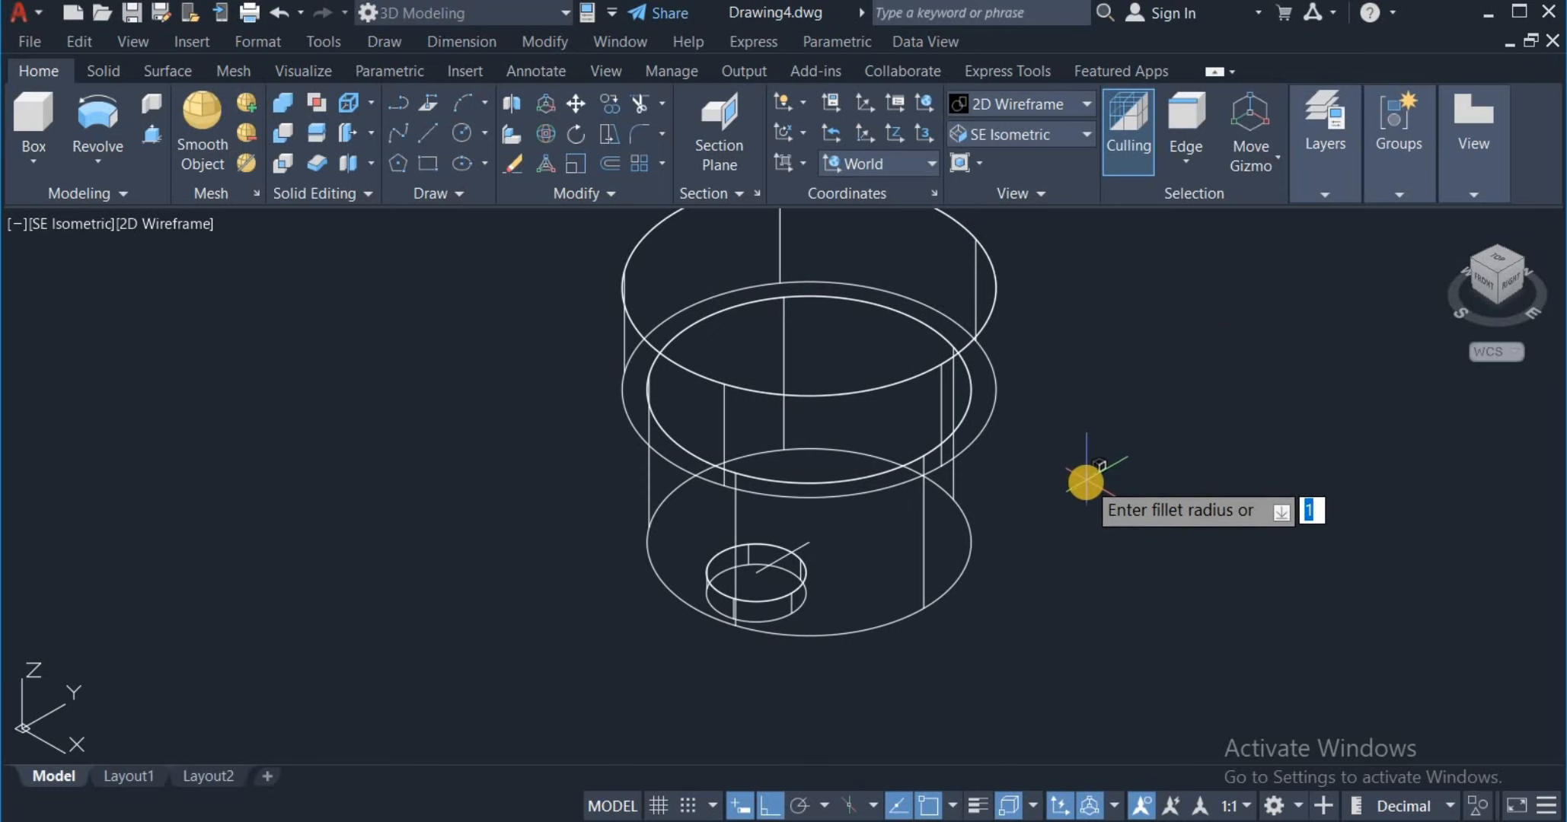
type("1")
key("Return")
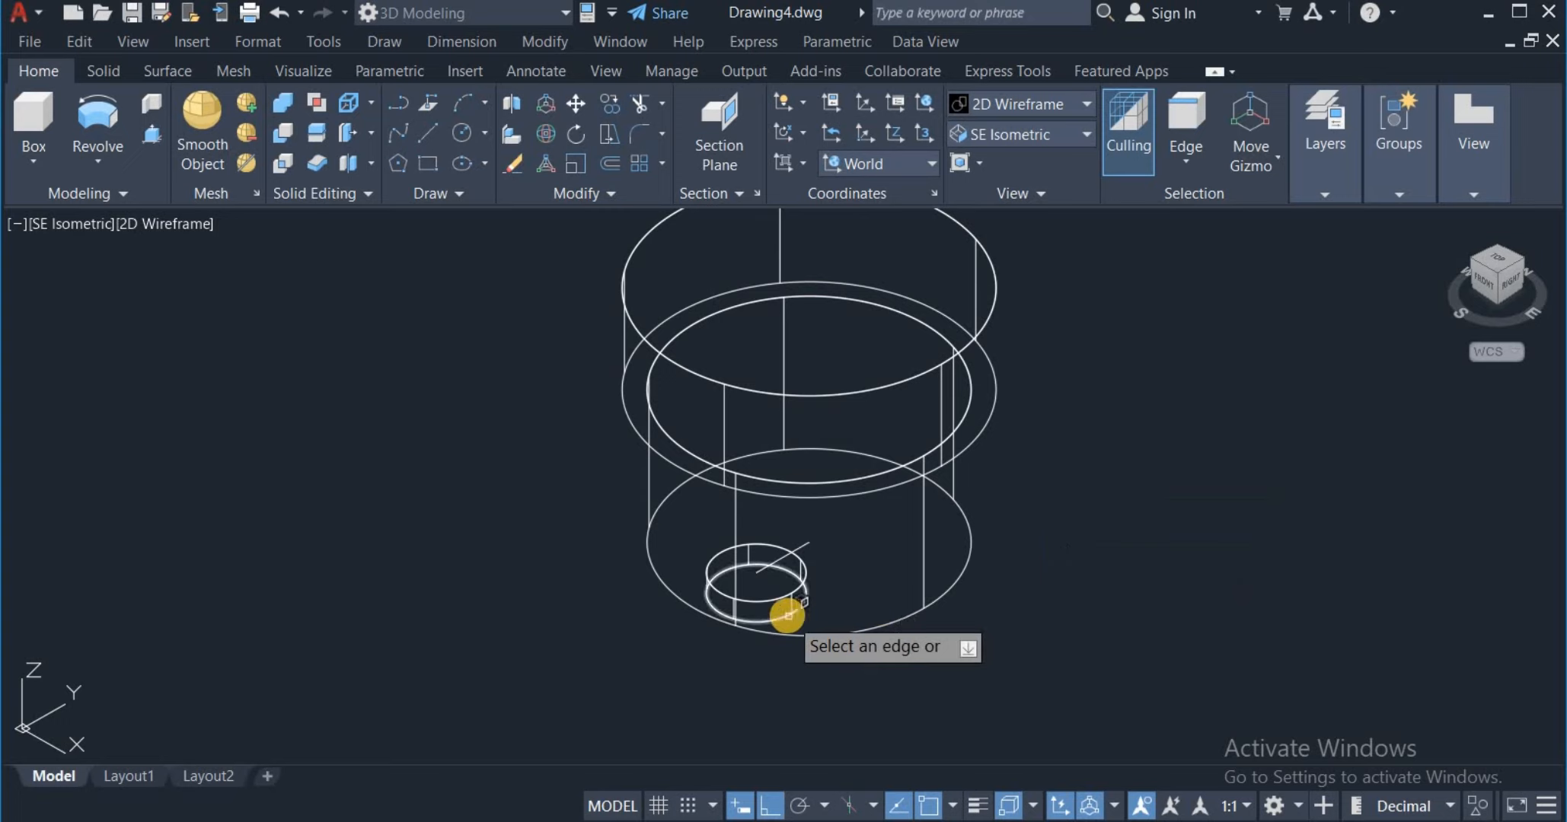
left_click(776, 613)
right_click(985, 668)
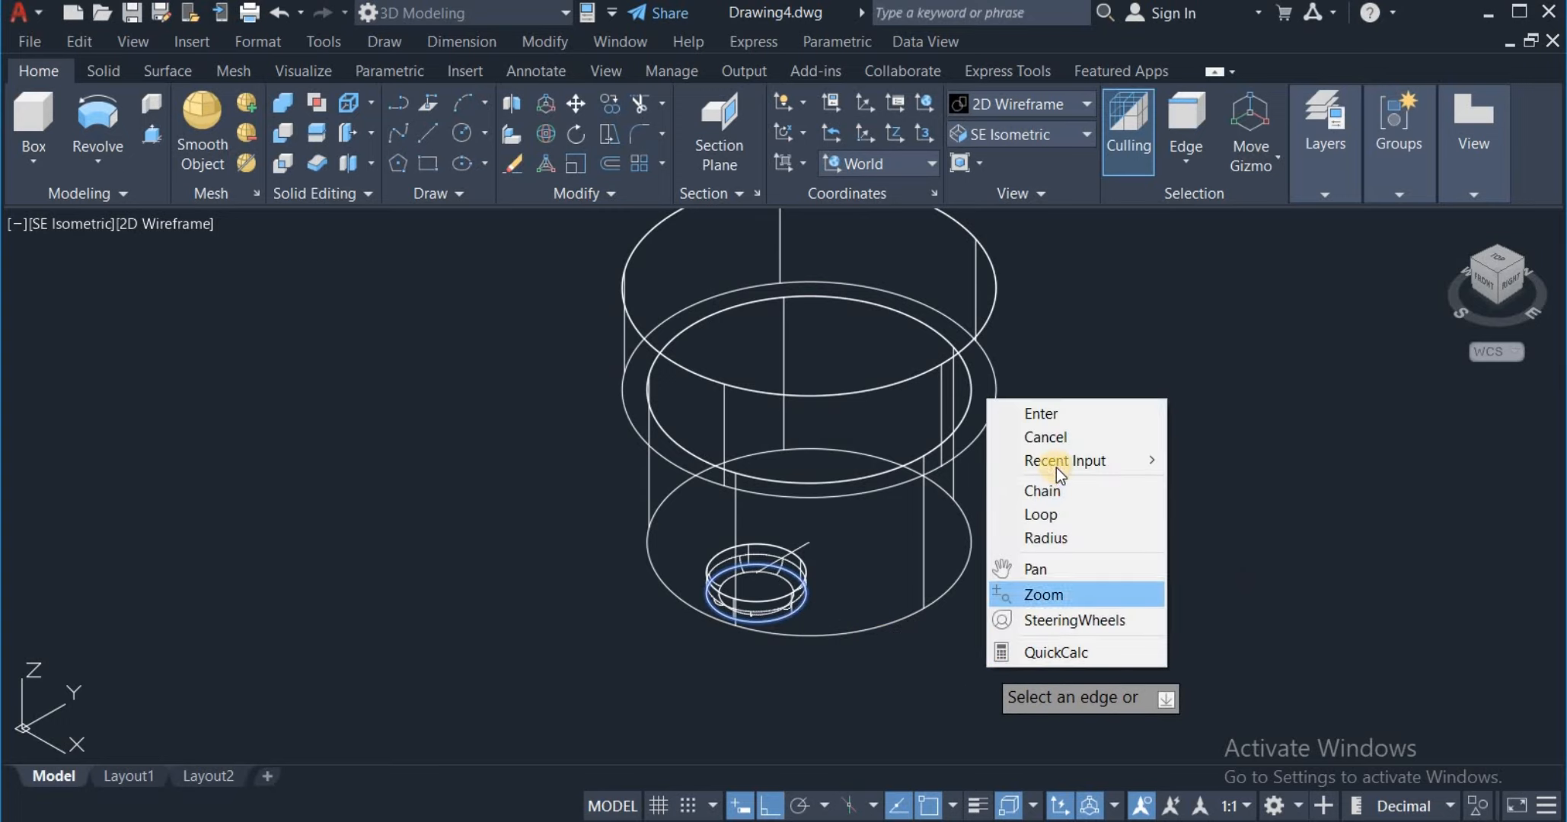
left_click(1055, 411)
right_click(1065, 361)
left_click(1086, 376)
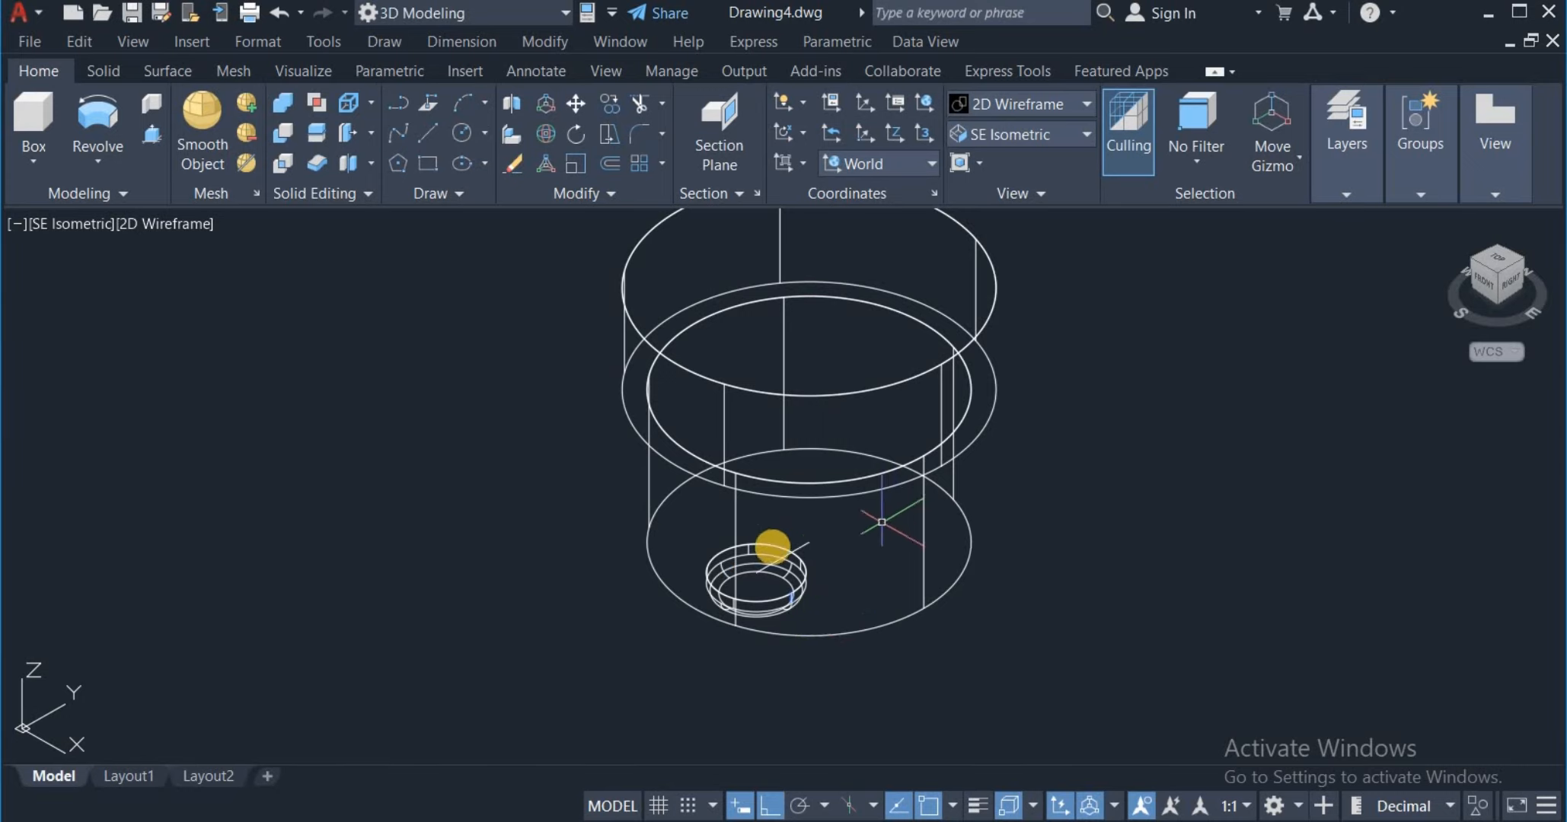
Step: Mirror the filleted contact across a line along X through the bottom face's centre, keeping the original
left_click(561, 207)
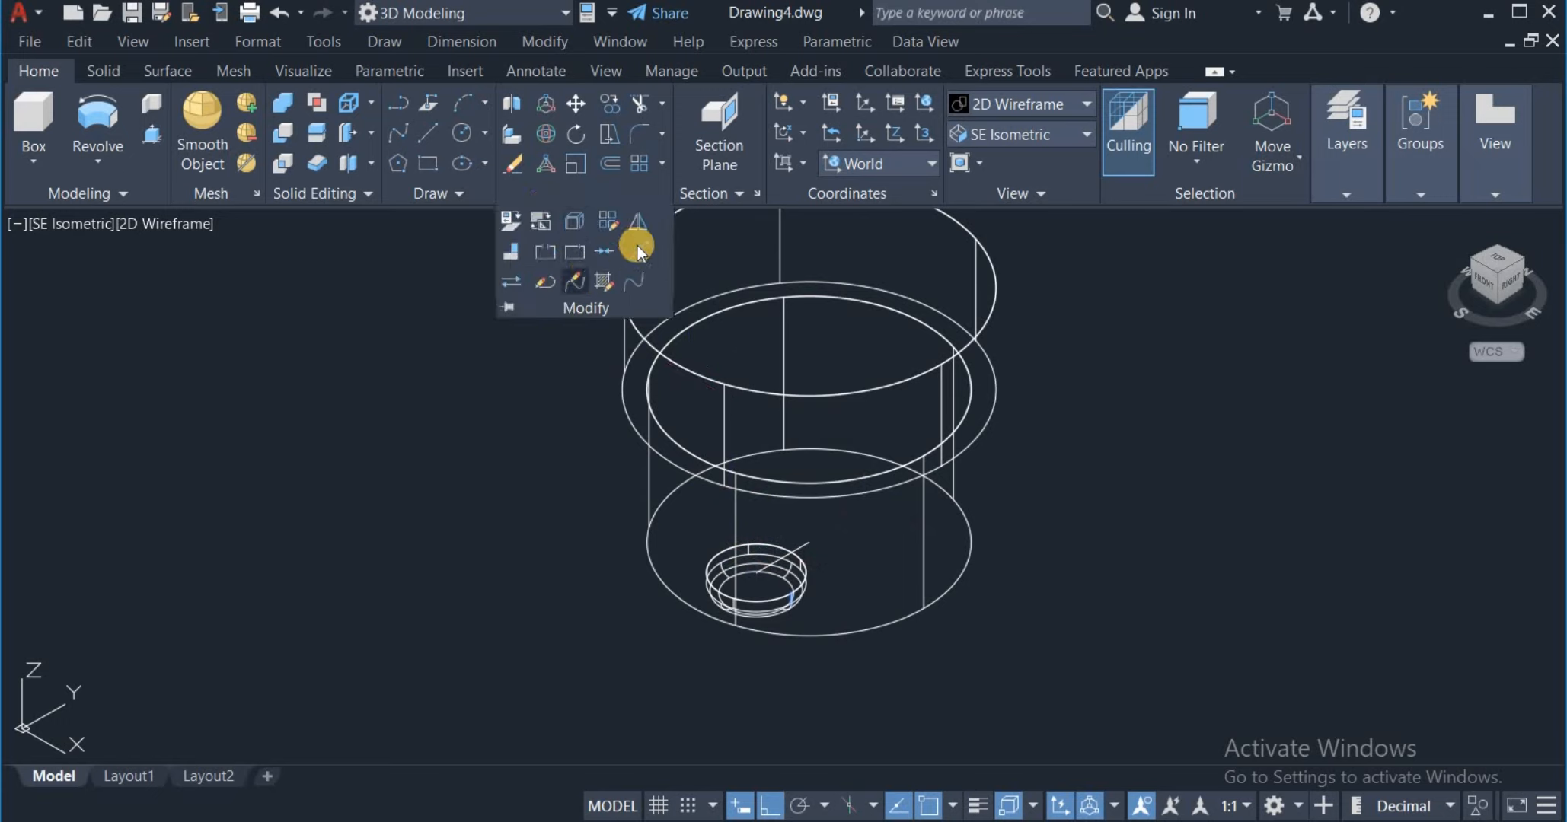
left_click(644, 220)
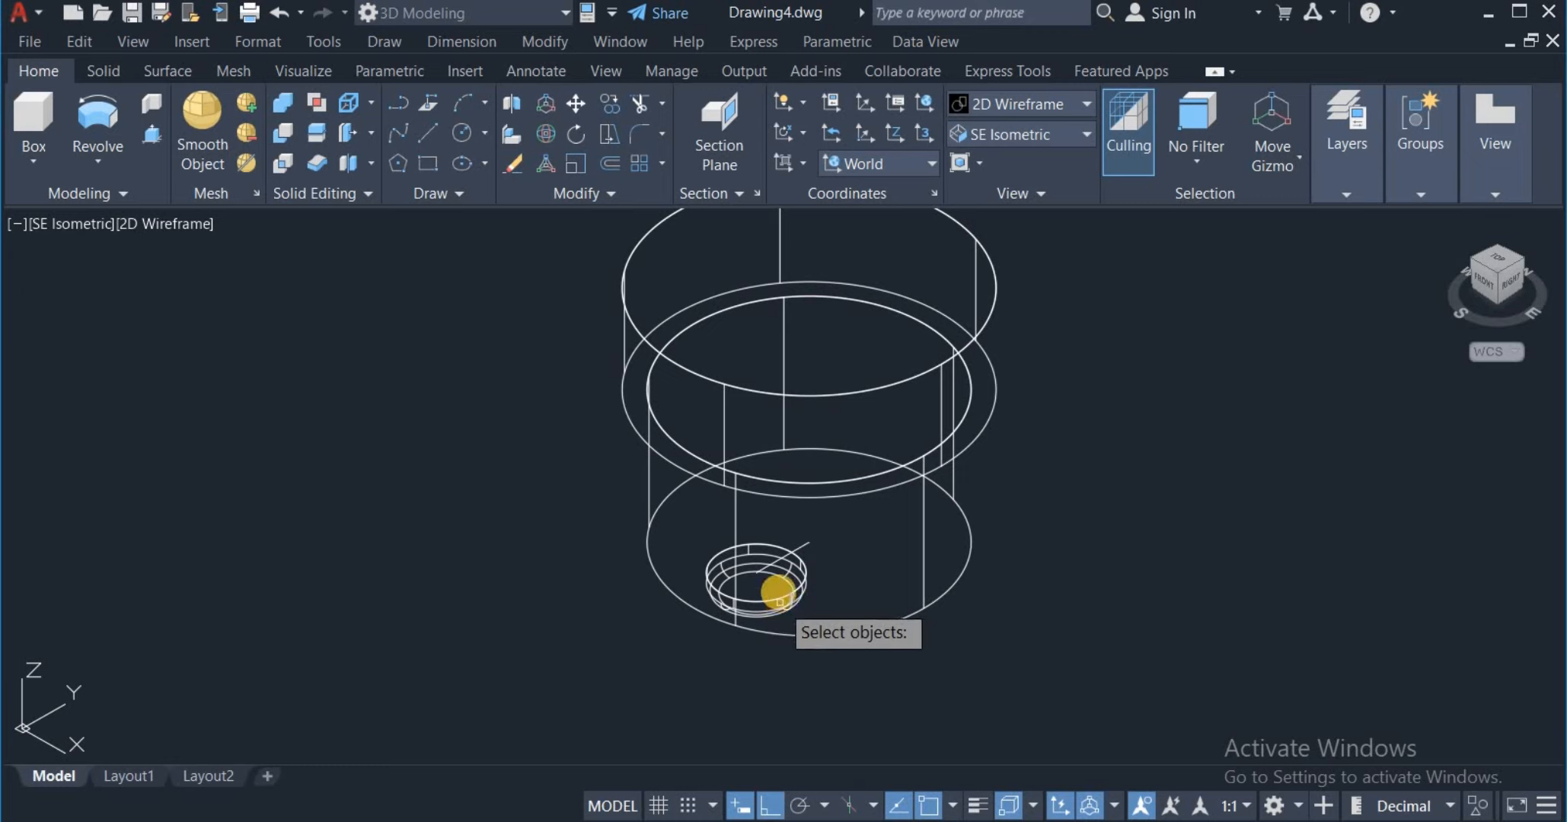
left_click(778, 595)
key("Return")
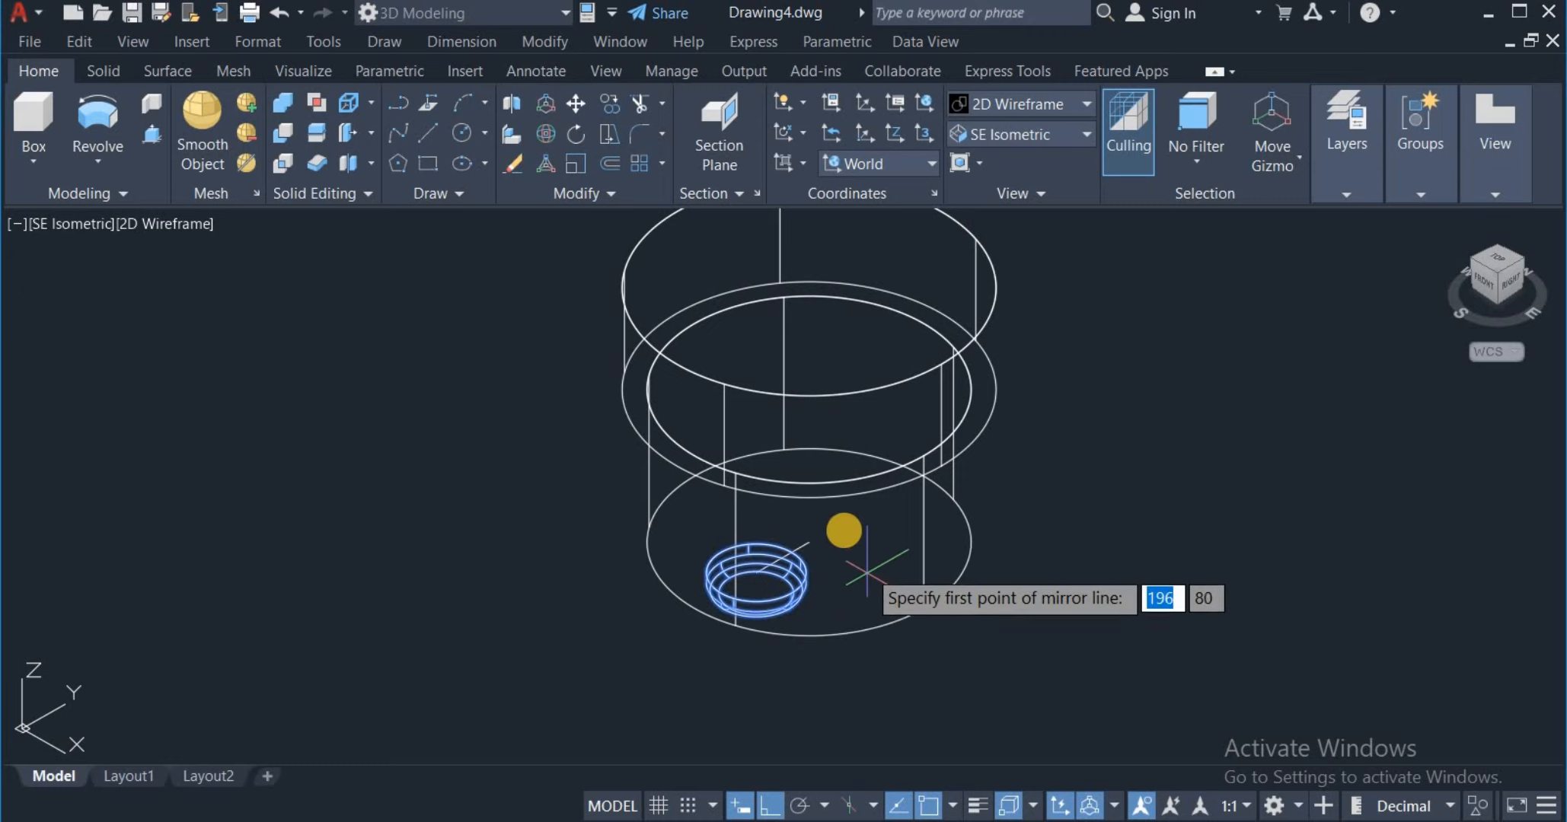
left_click(811, 542)
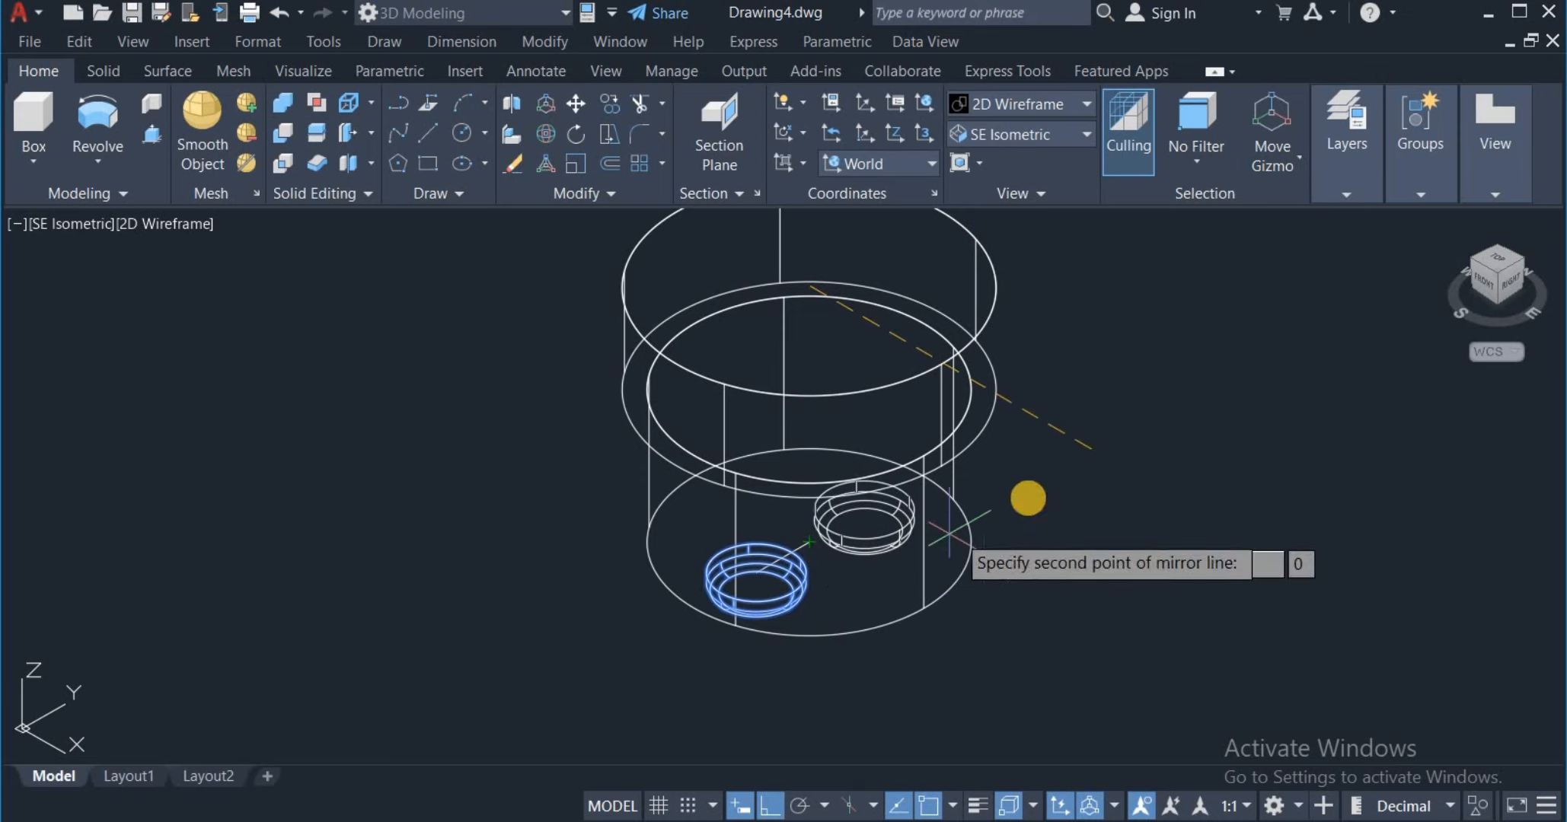
left_click(1035, 491)
right_click(1034, 489)
left_click(1059, 502)
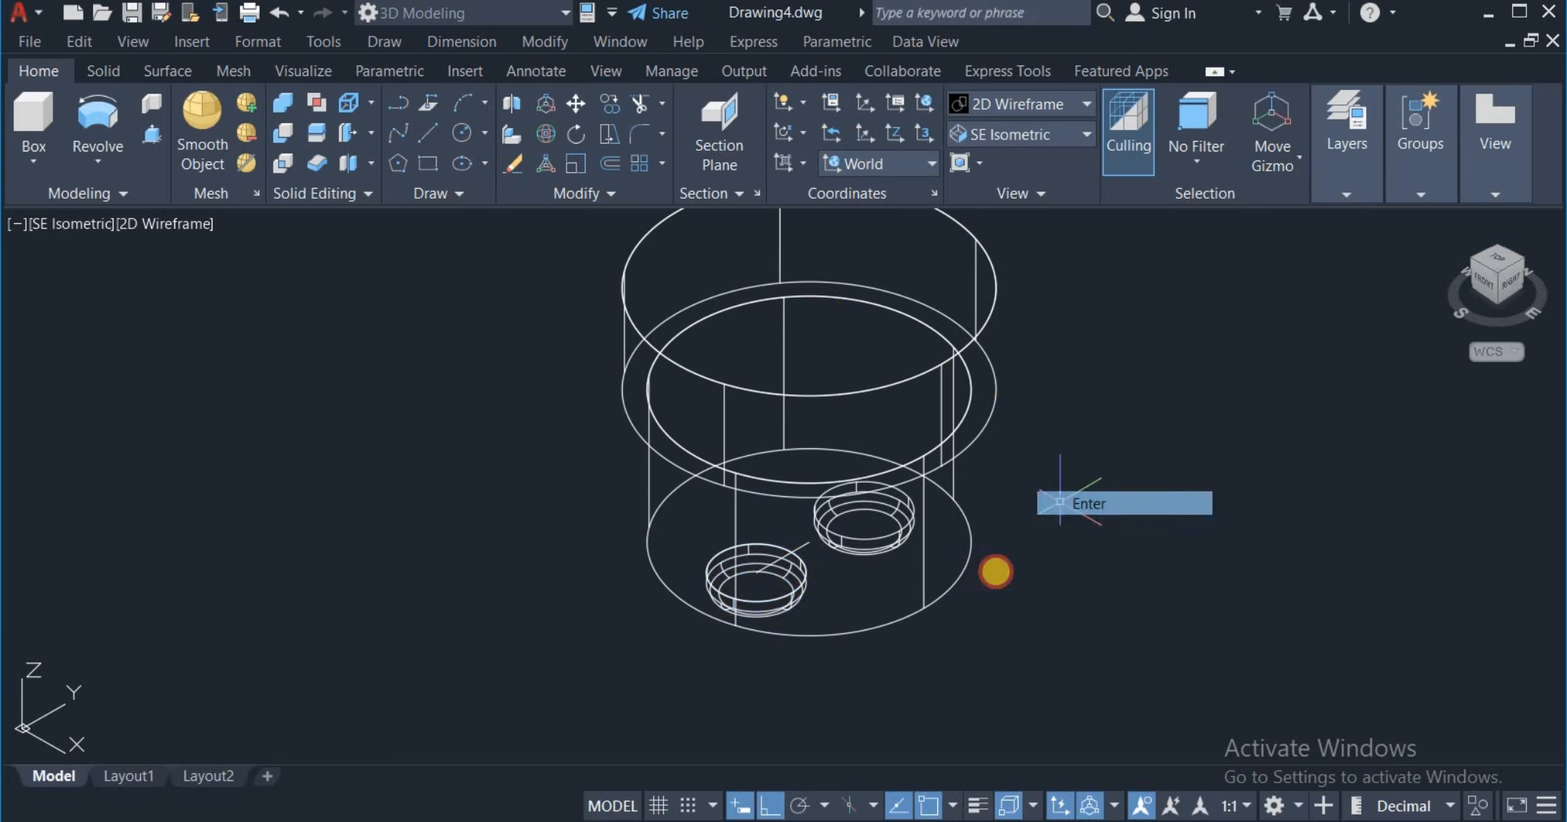
Step: Draw a 5 mm vertical line upwards from the centre of the cap's bottom face
scroll(849, 640, "down", 2)
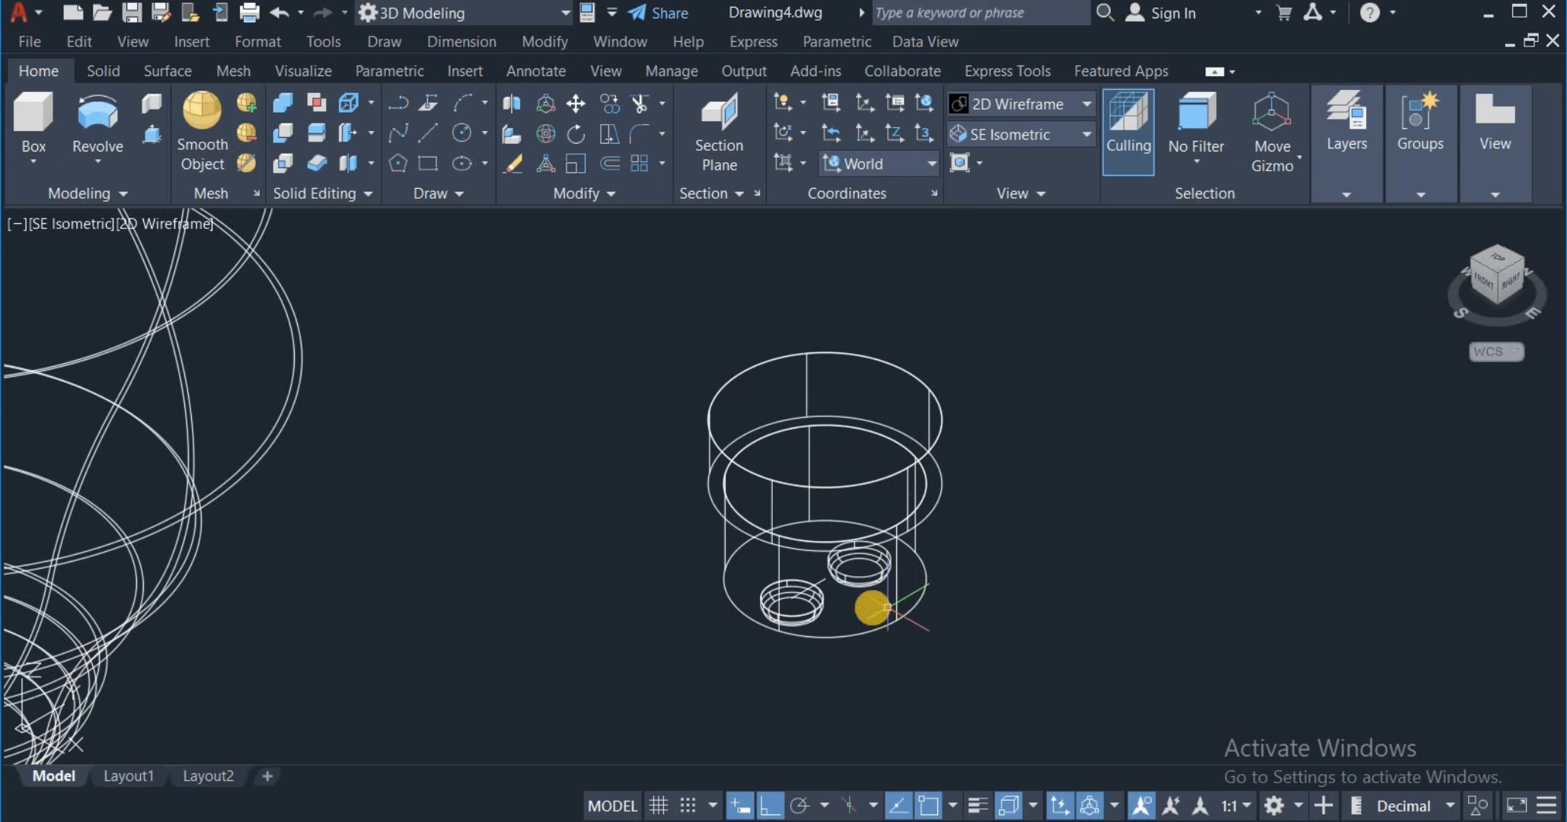
left_click(428, 132)
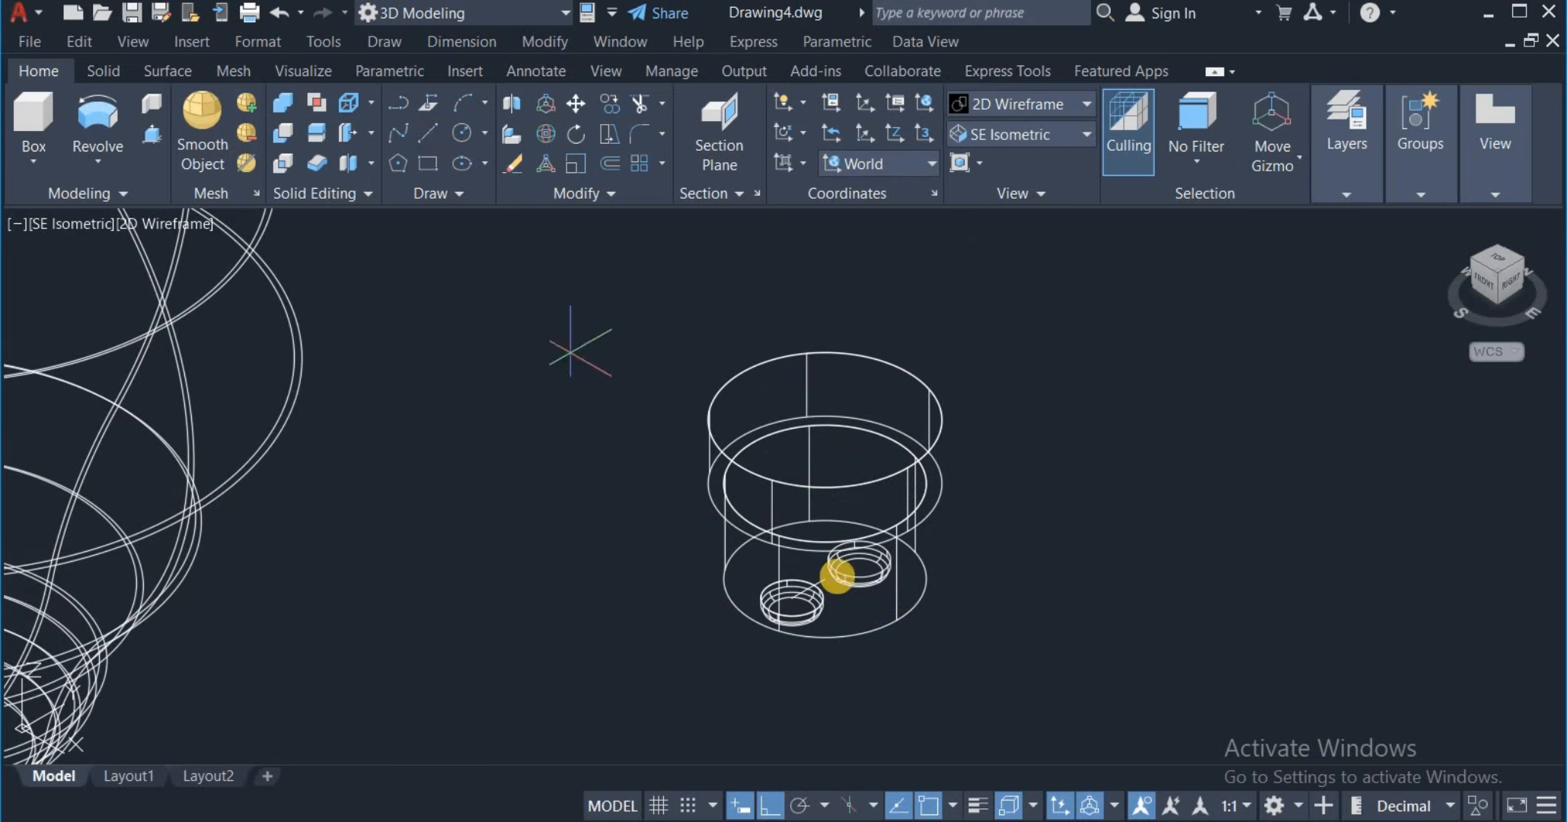
scroll(853, 588, "up", 2)
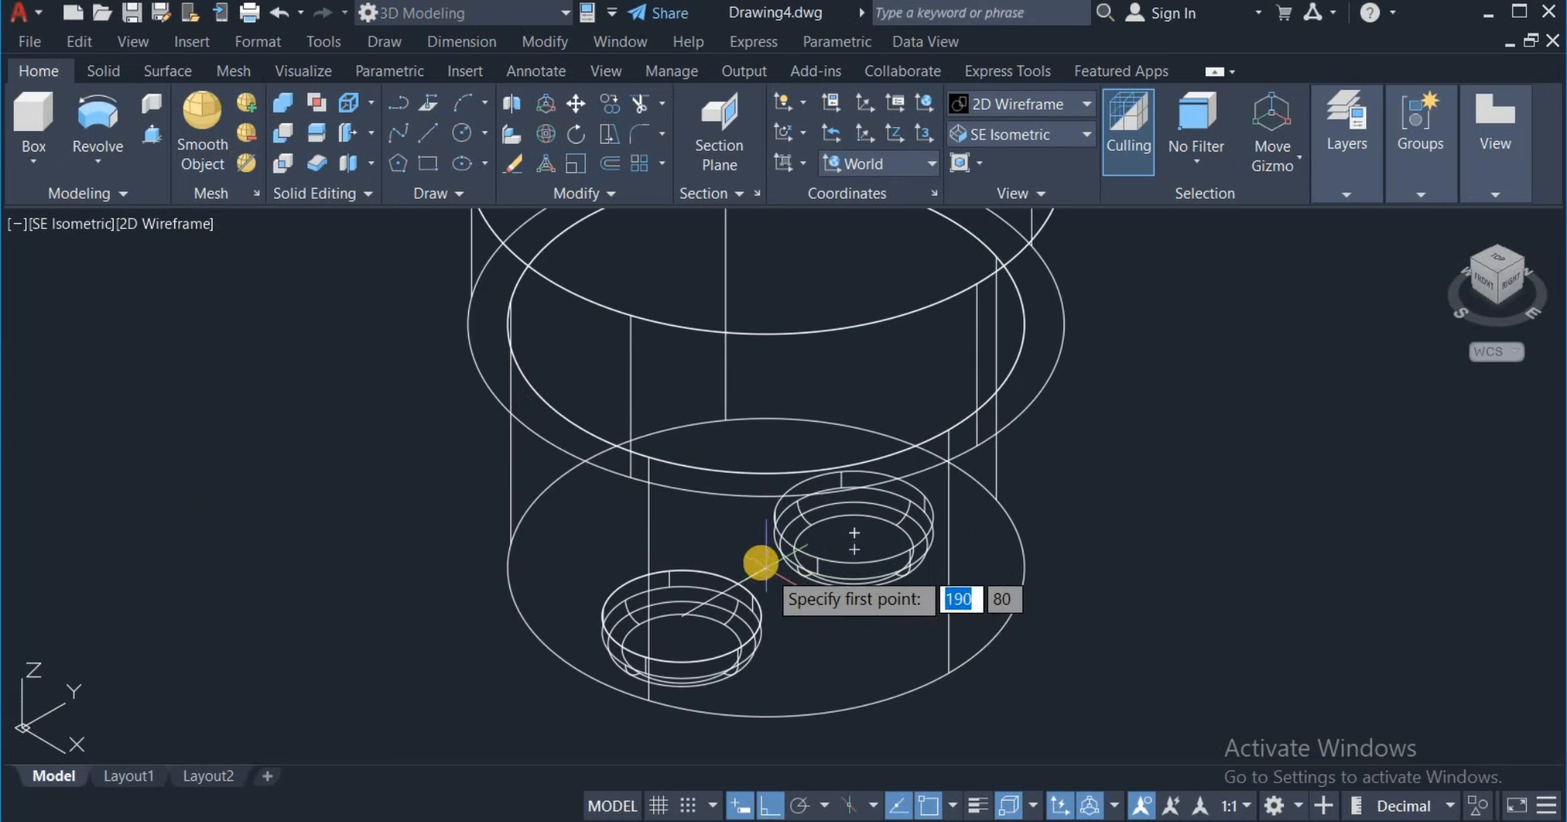
left_click(767, 480)
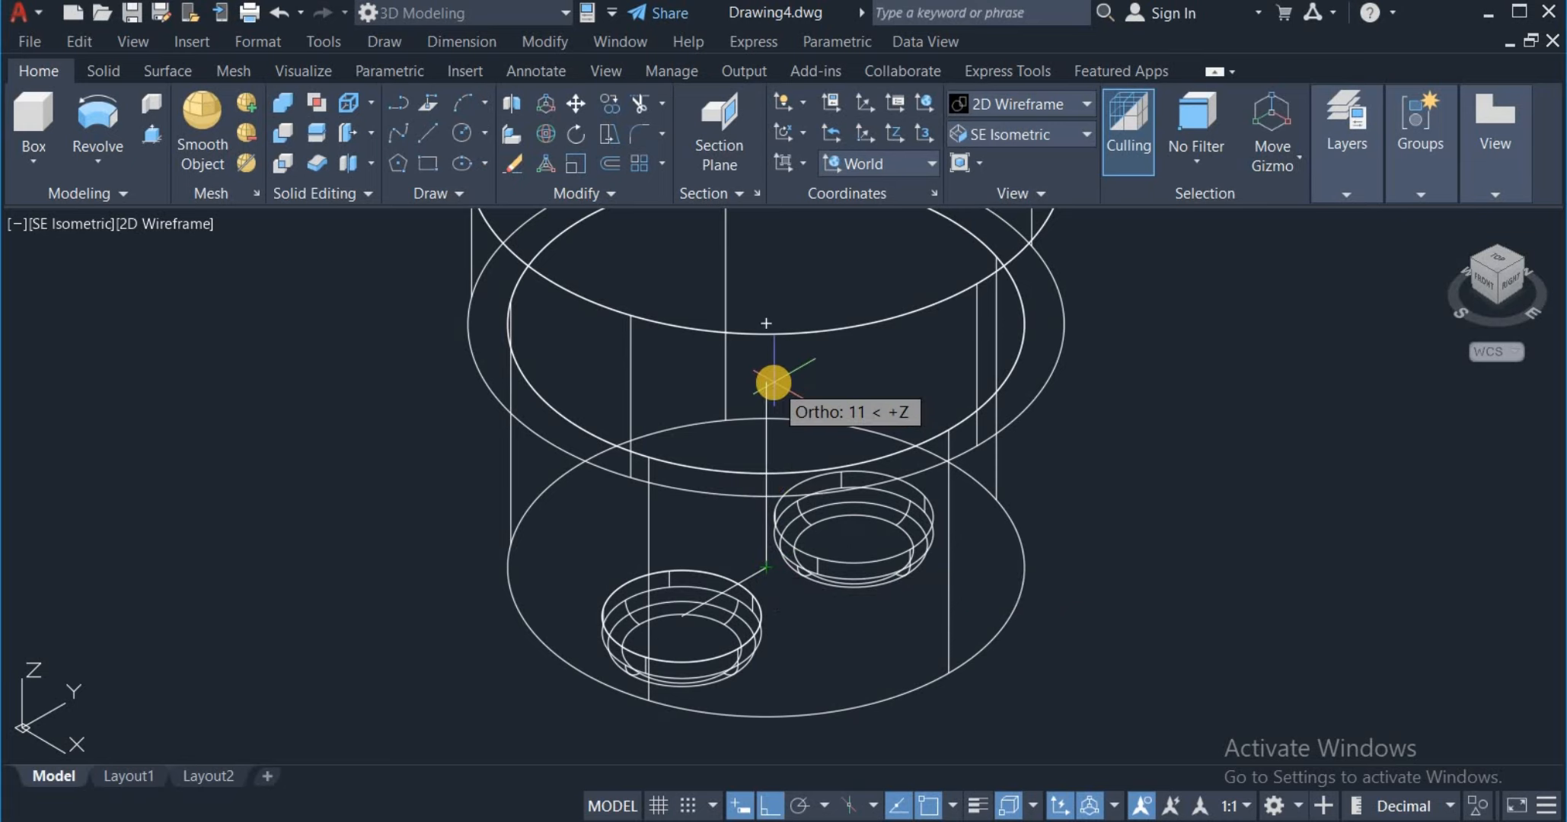
type("5")
key("Return")
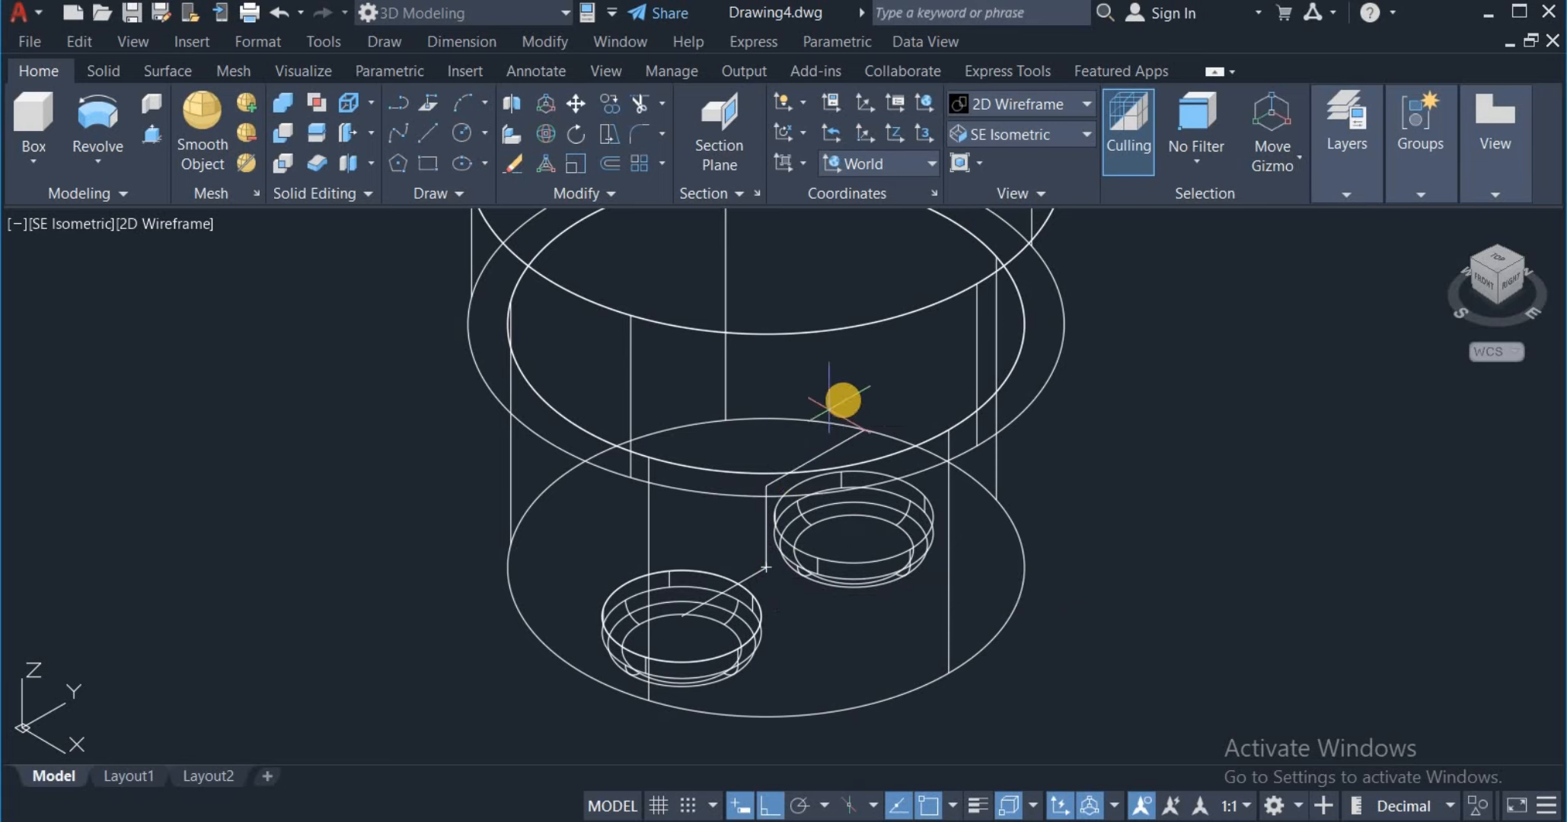
right_click(850, 385)
left_click(884, 399)
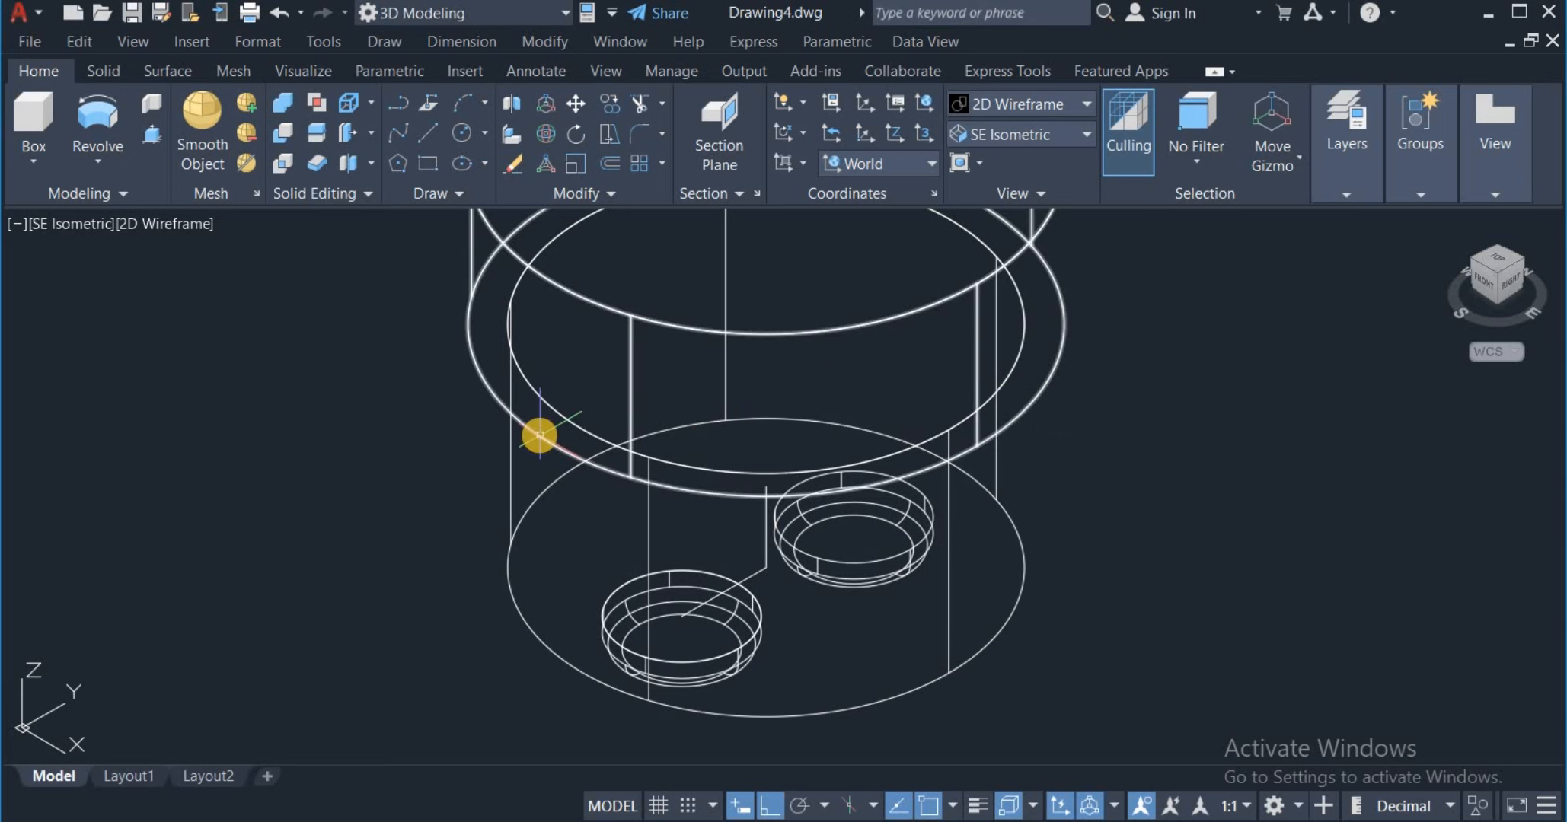
Step: Draw a 30 mm line along the Y direction in the empty space beside the cap
scroll(538, 435, "down", 2)
left_click(425, 133)
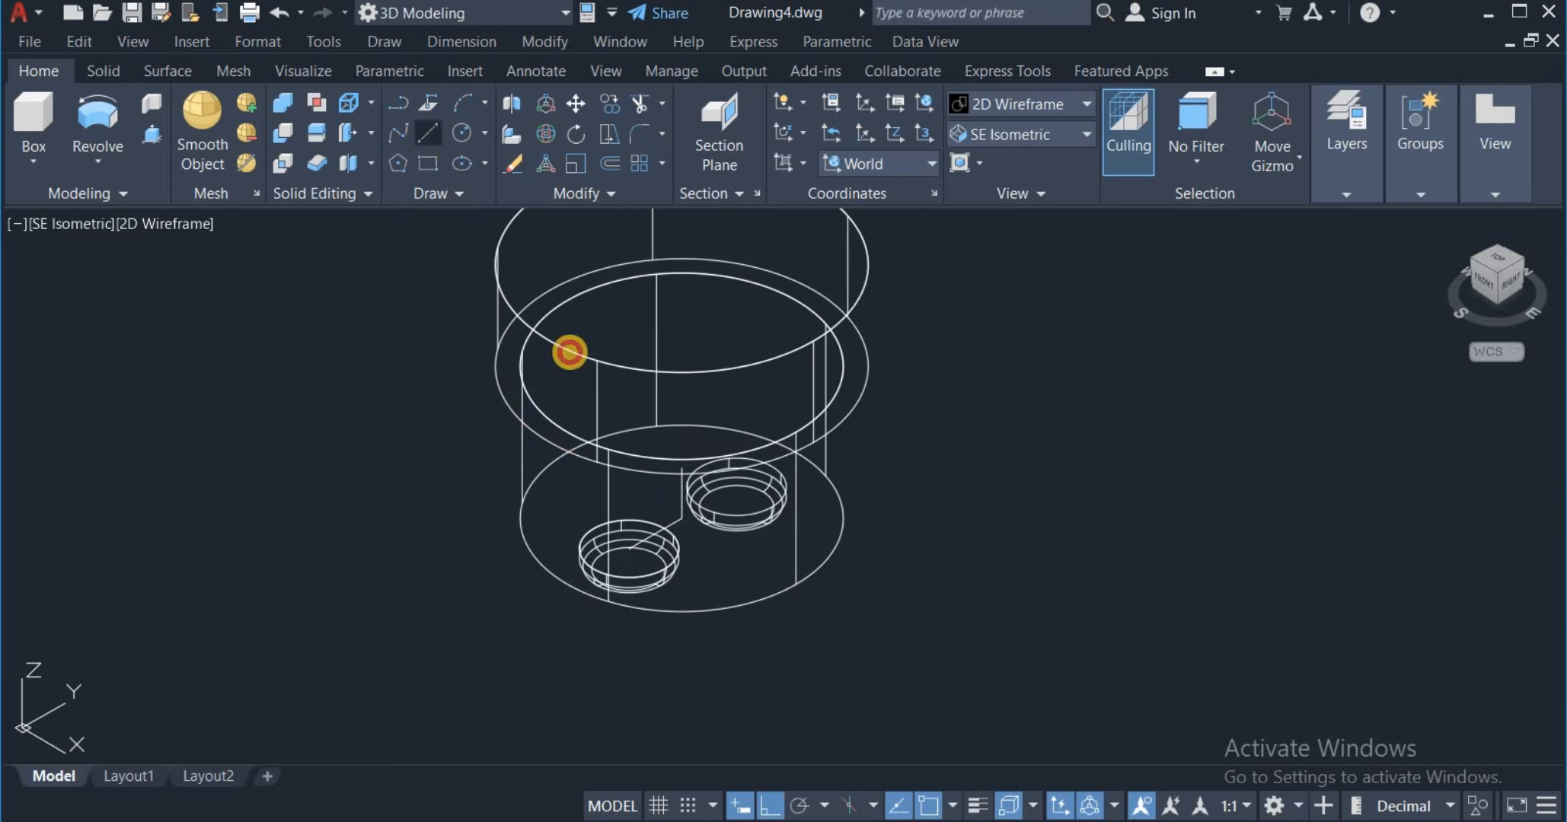
left_click(830, 634)
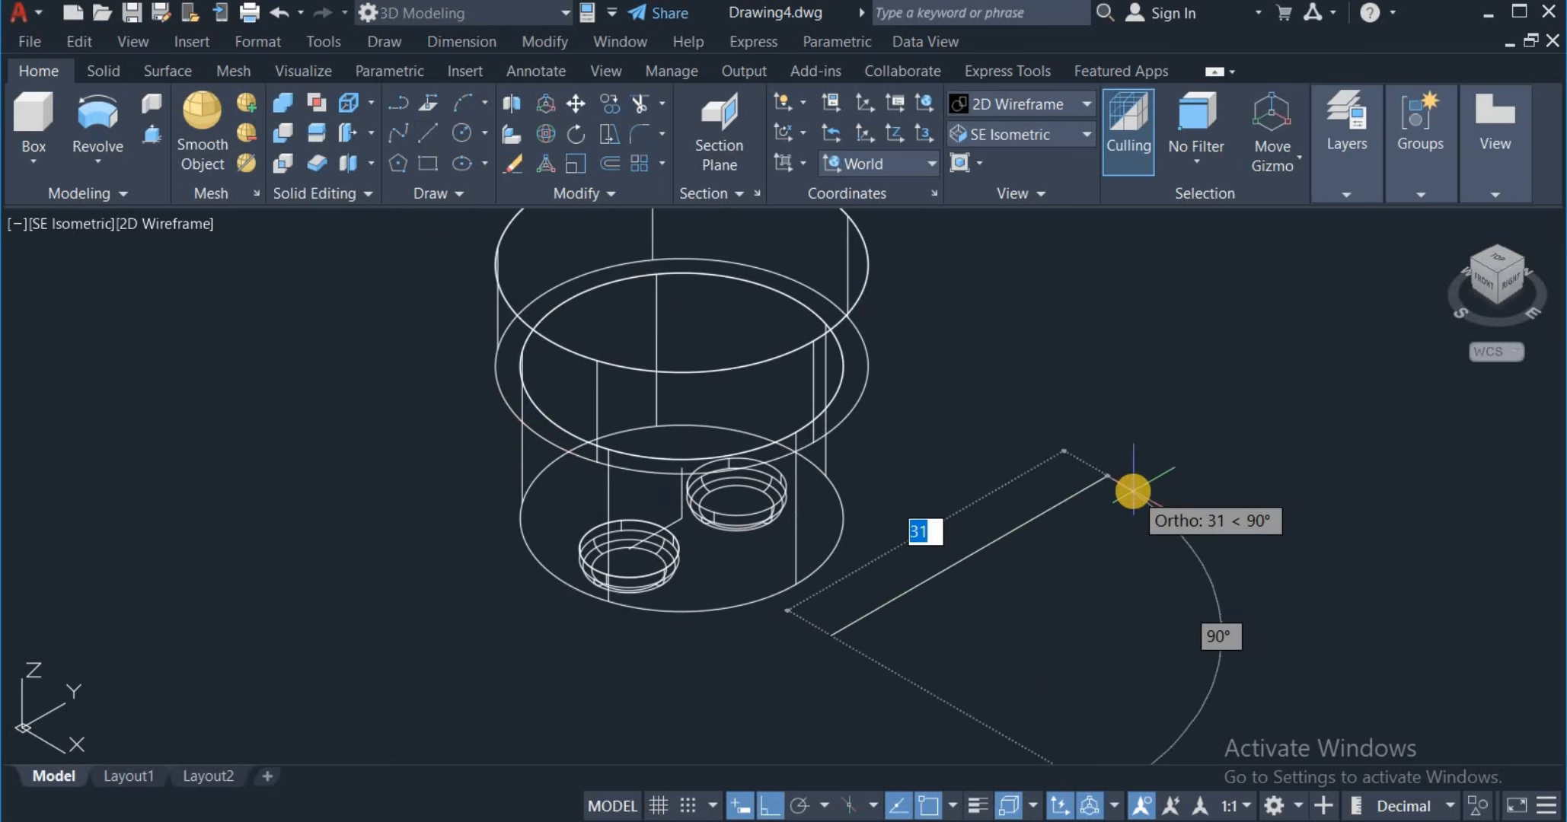
type("30")
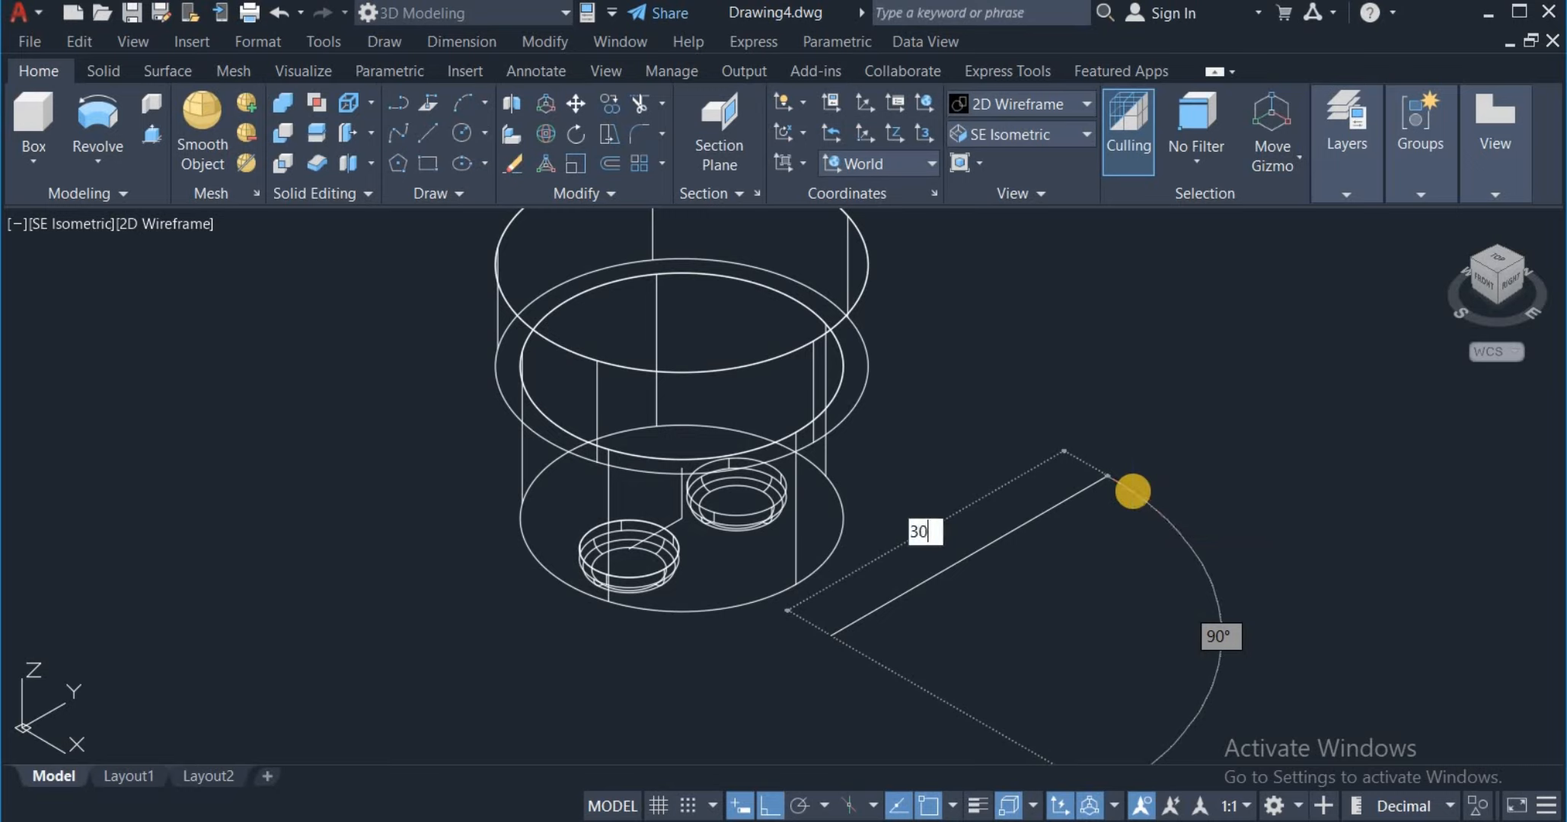
key("Return")
right_click(1056, 414)
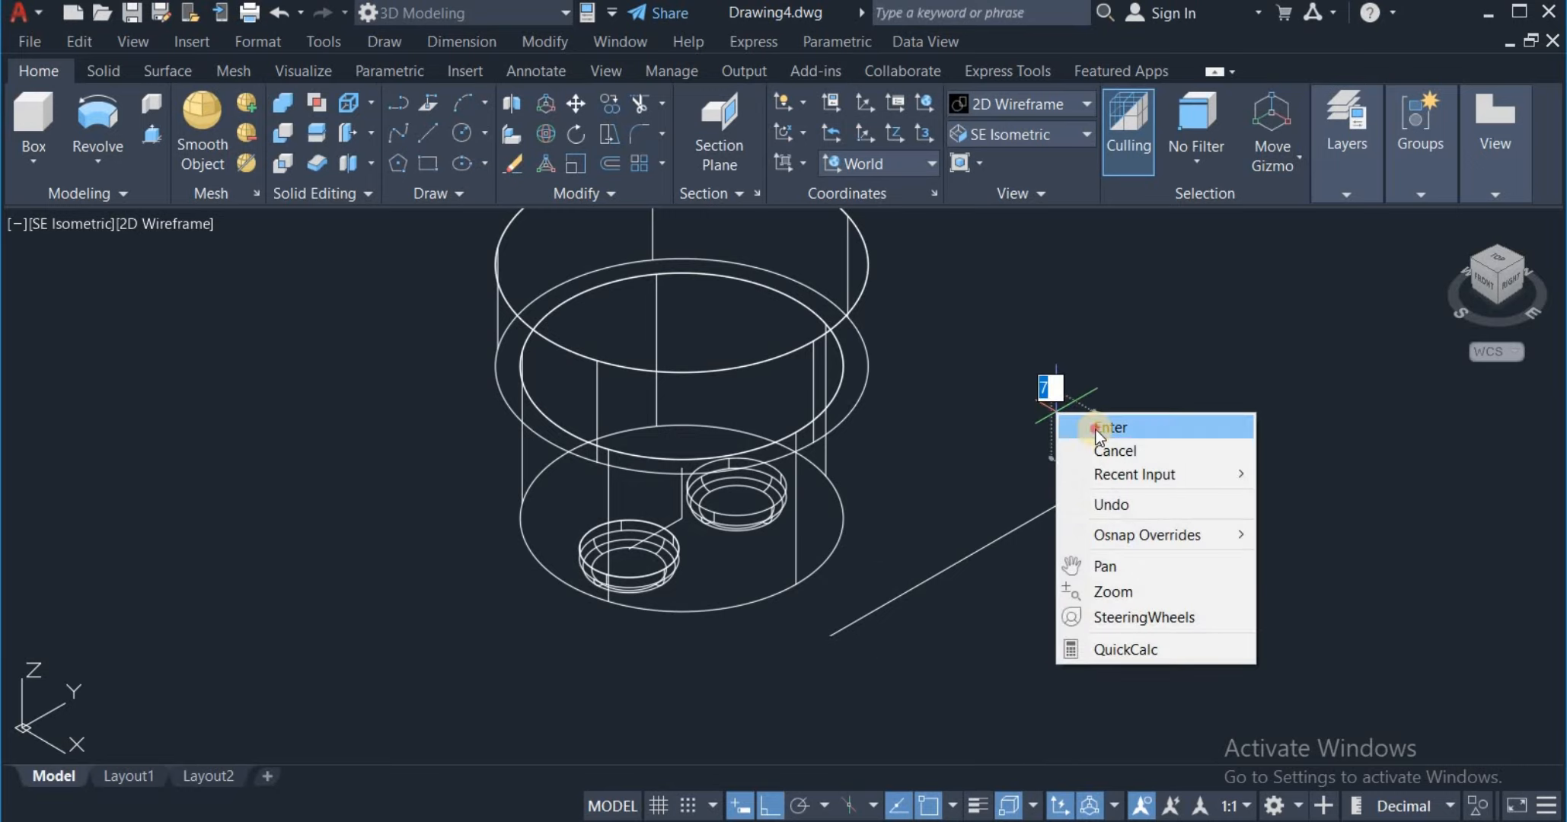
left_click(1096, 429)
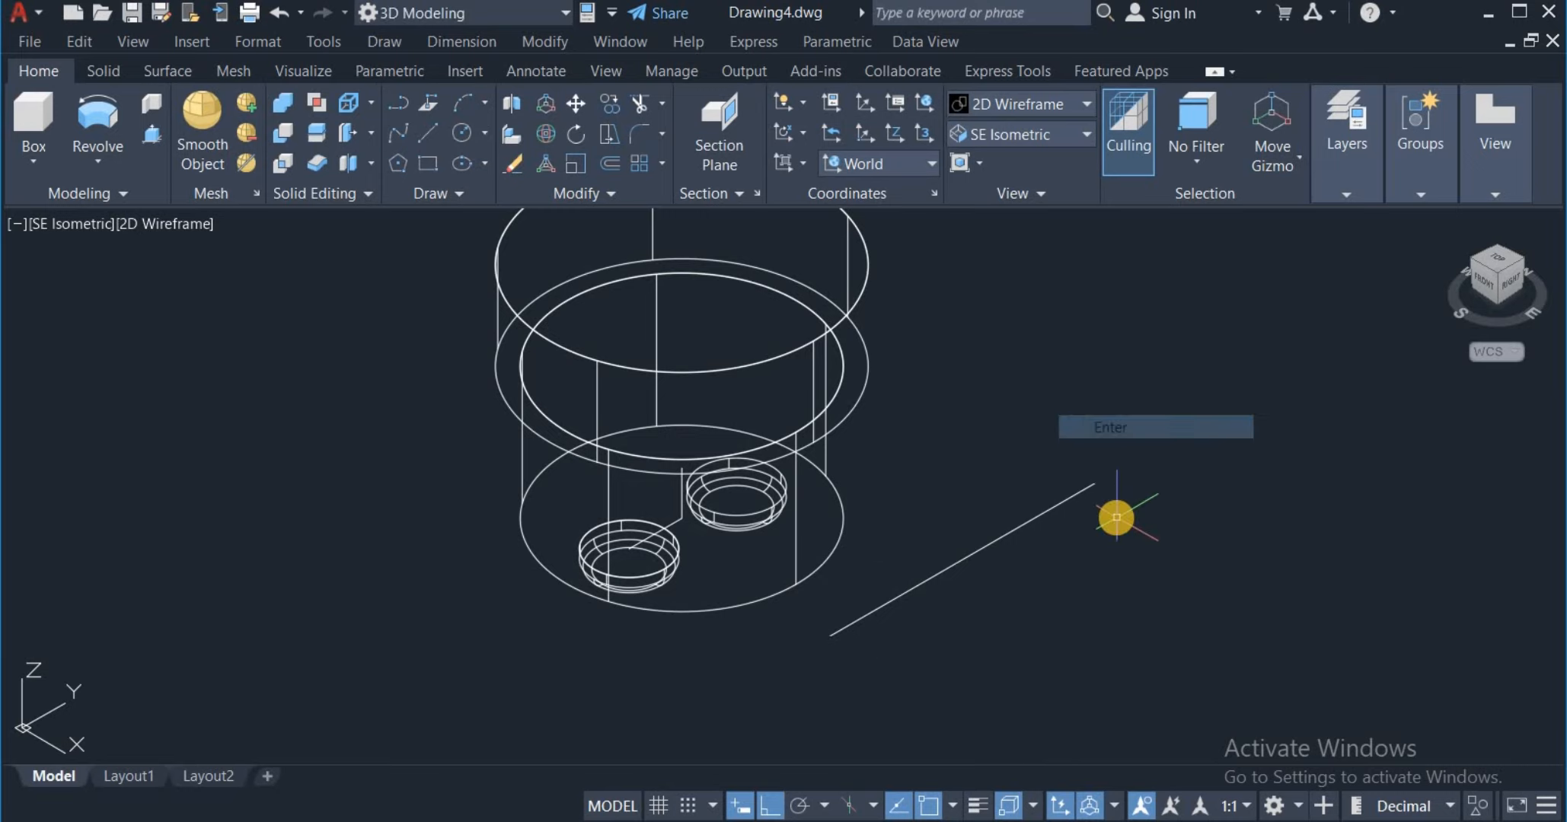
Step: Move the 30 mm line by its midpoint onto the top end of the 5 mm vertical line inside the cap
left_click(578, 105)
left_click(935, 575)
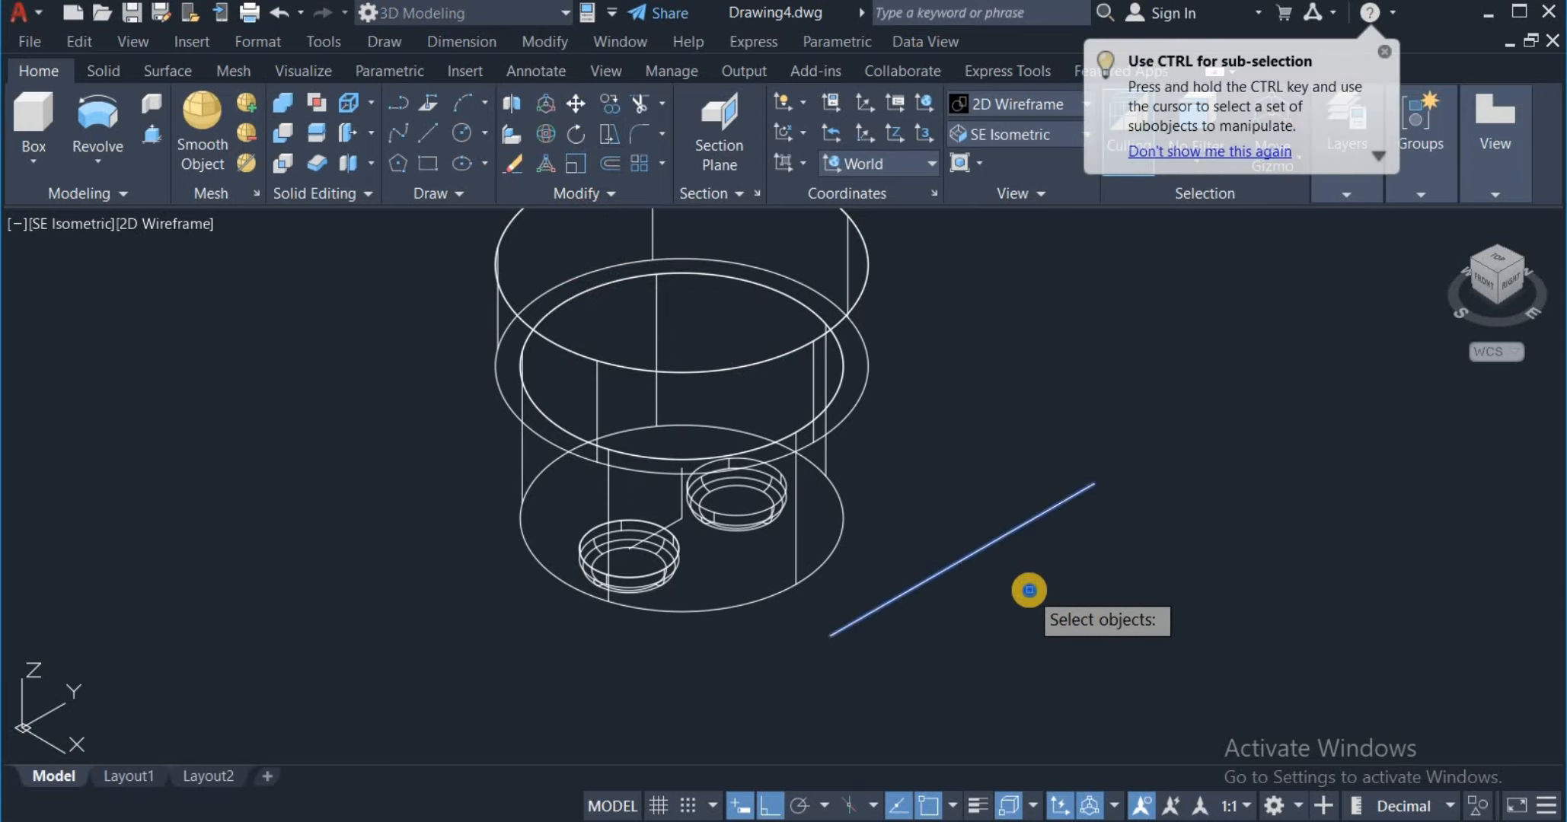
key("Return")
left_click(962, 559)
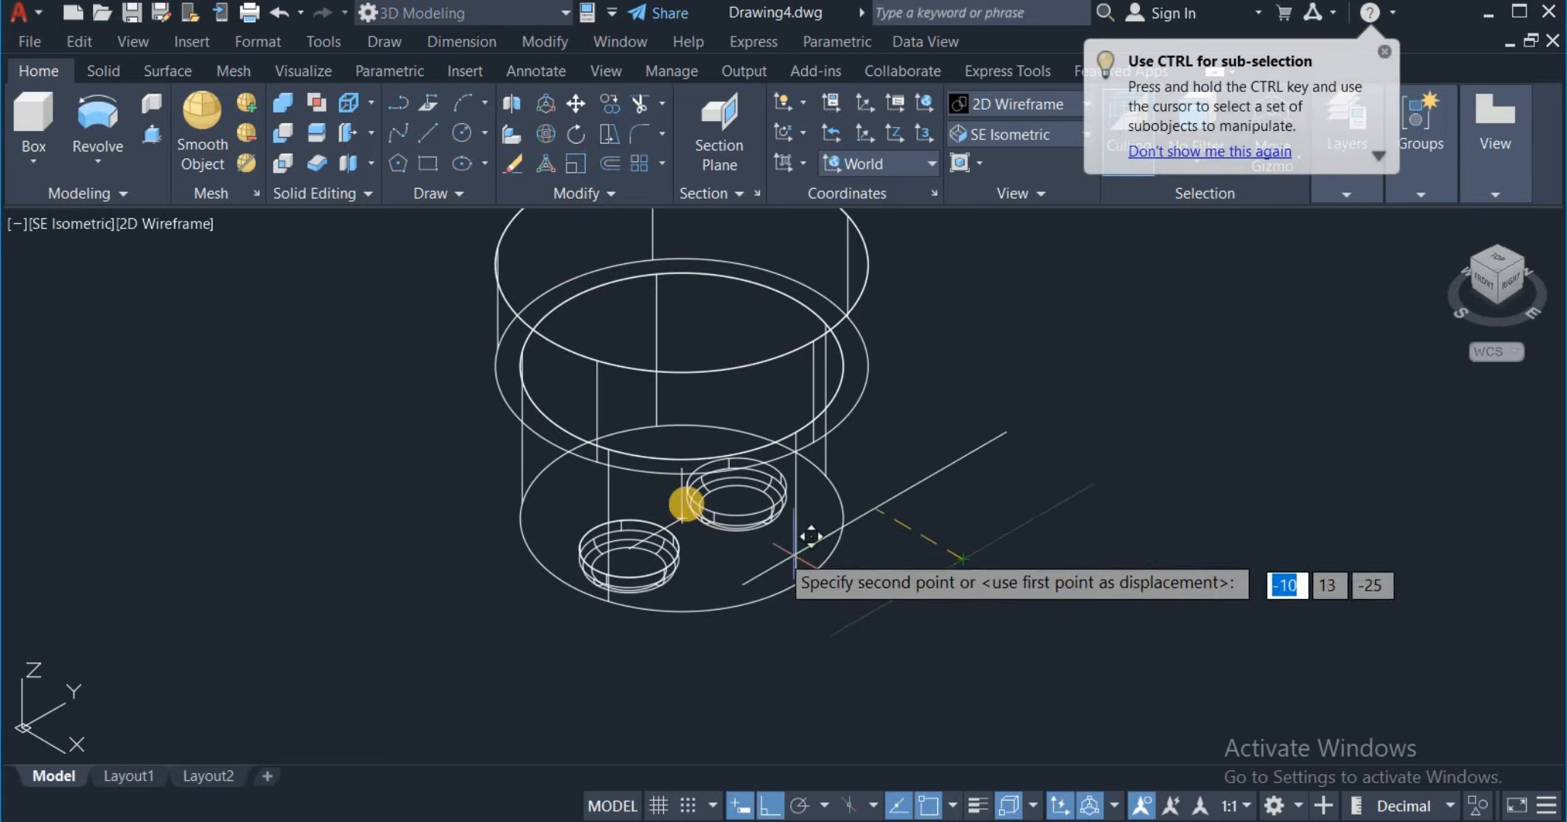
left_click(681, 467)
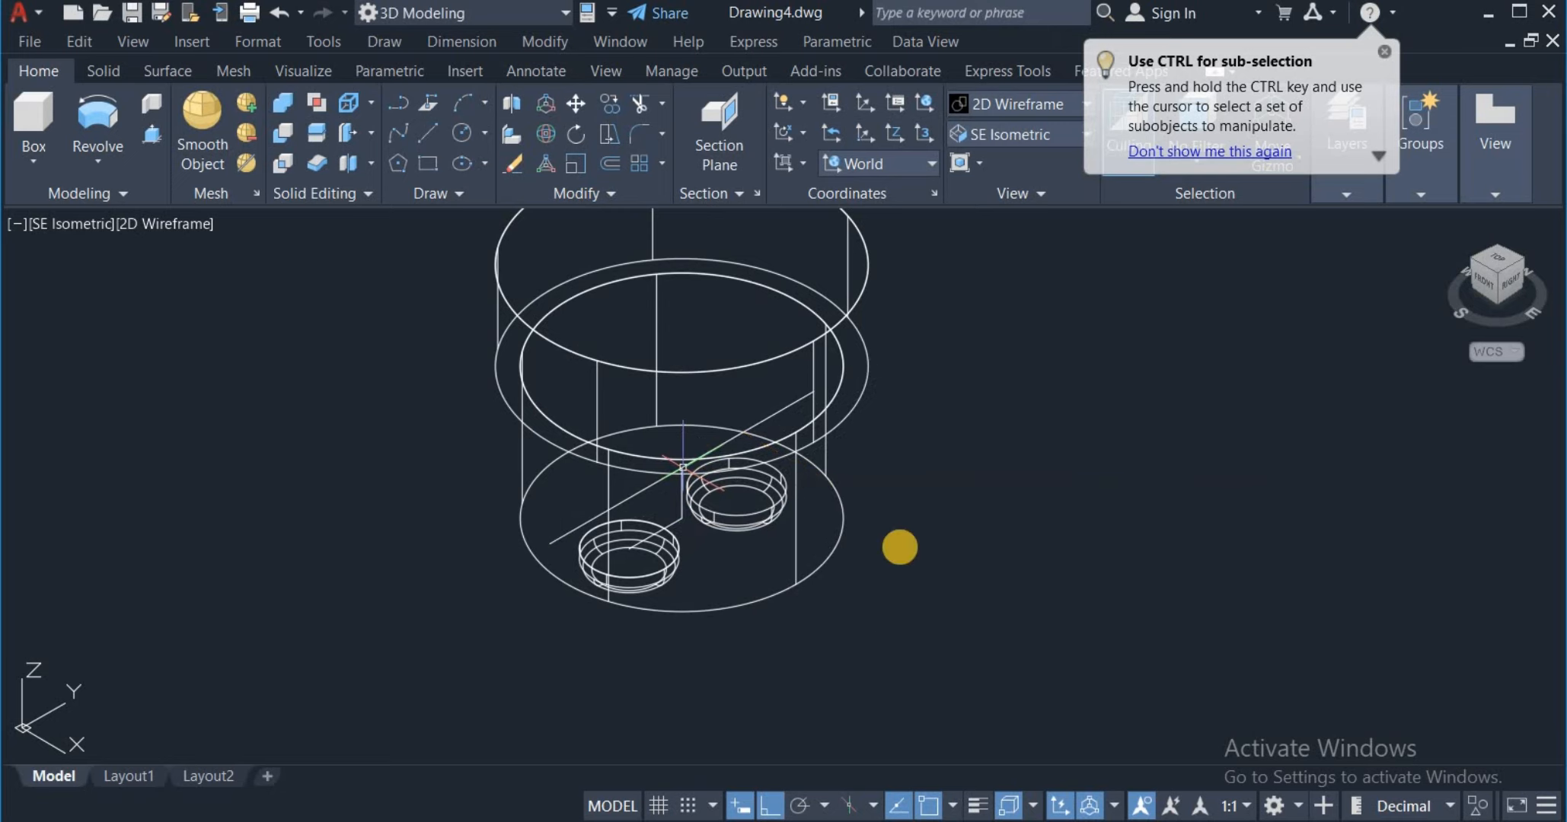
Step: Draw a circle with a diameter of 1.5 mm in the empty space beside the cap
left_click(463, 135)
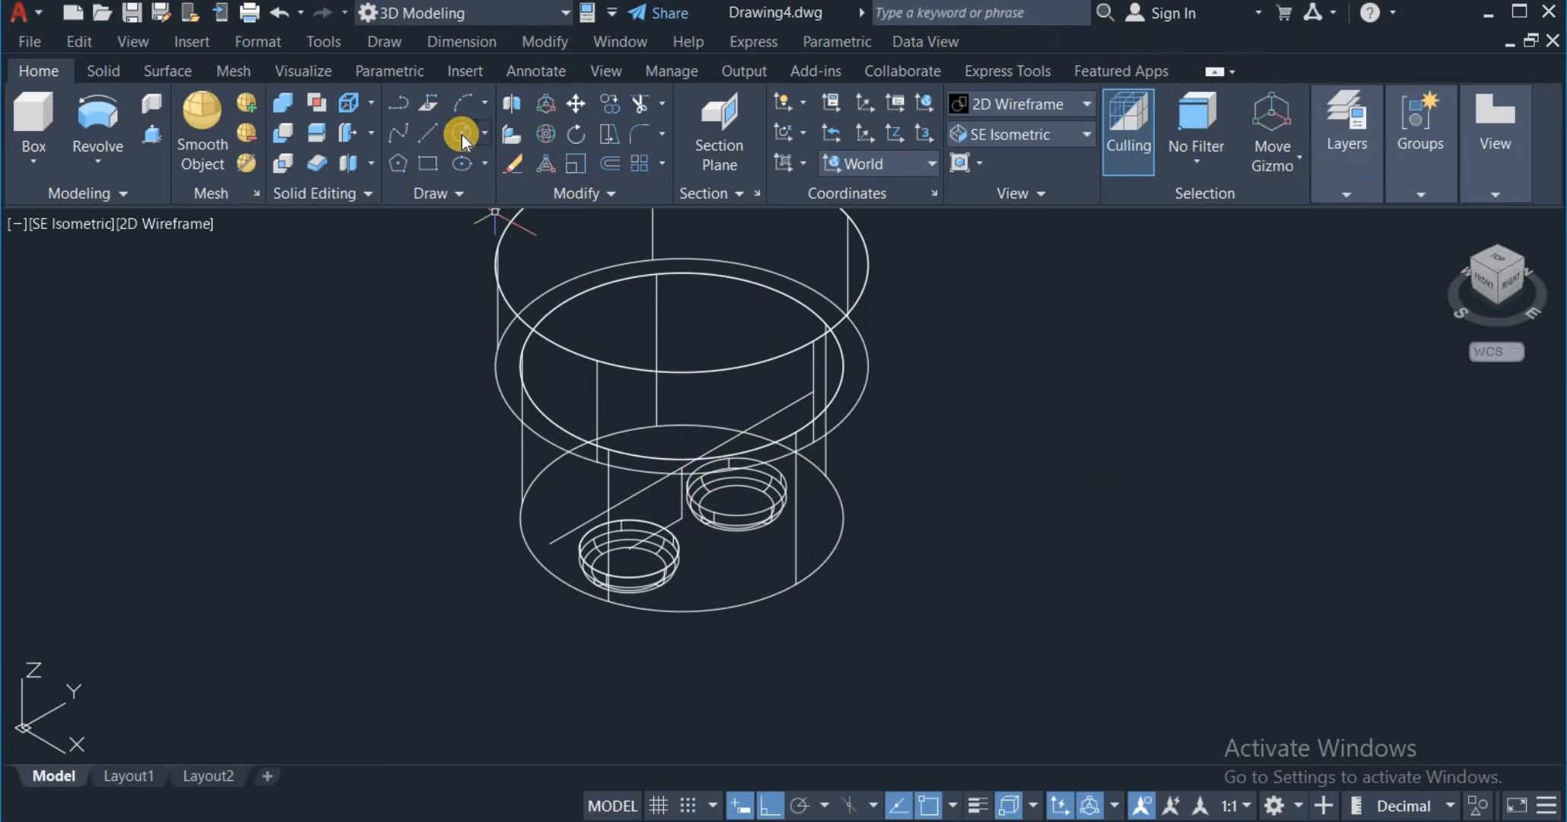
left_click(1028, 559)
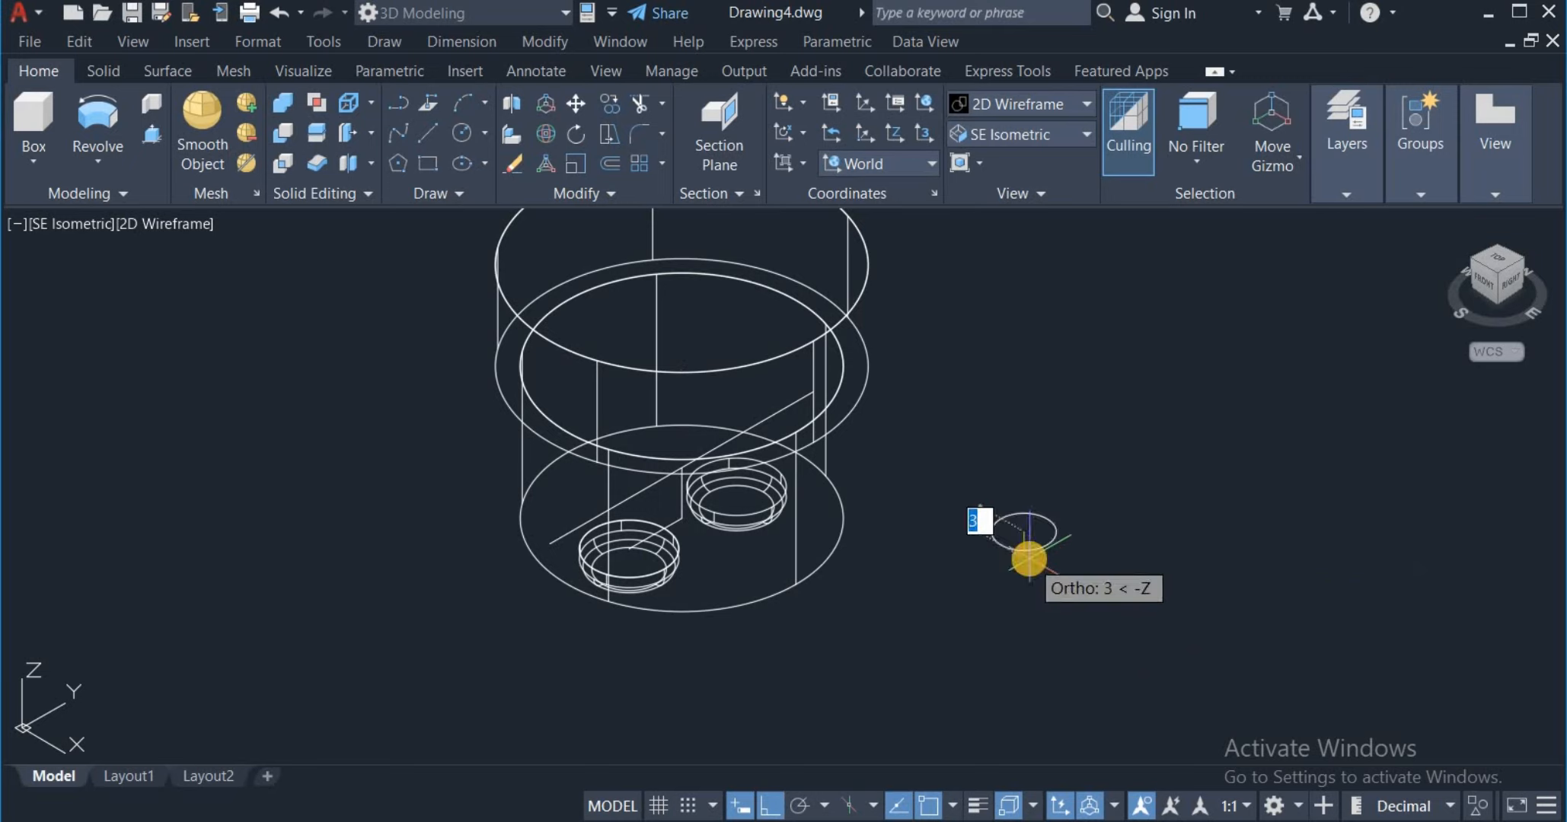
right_click(1028, 560)
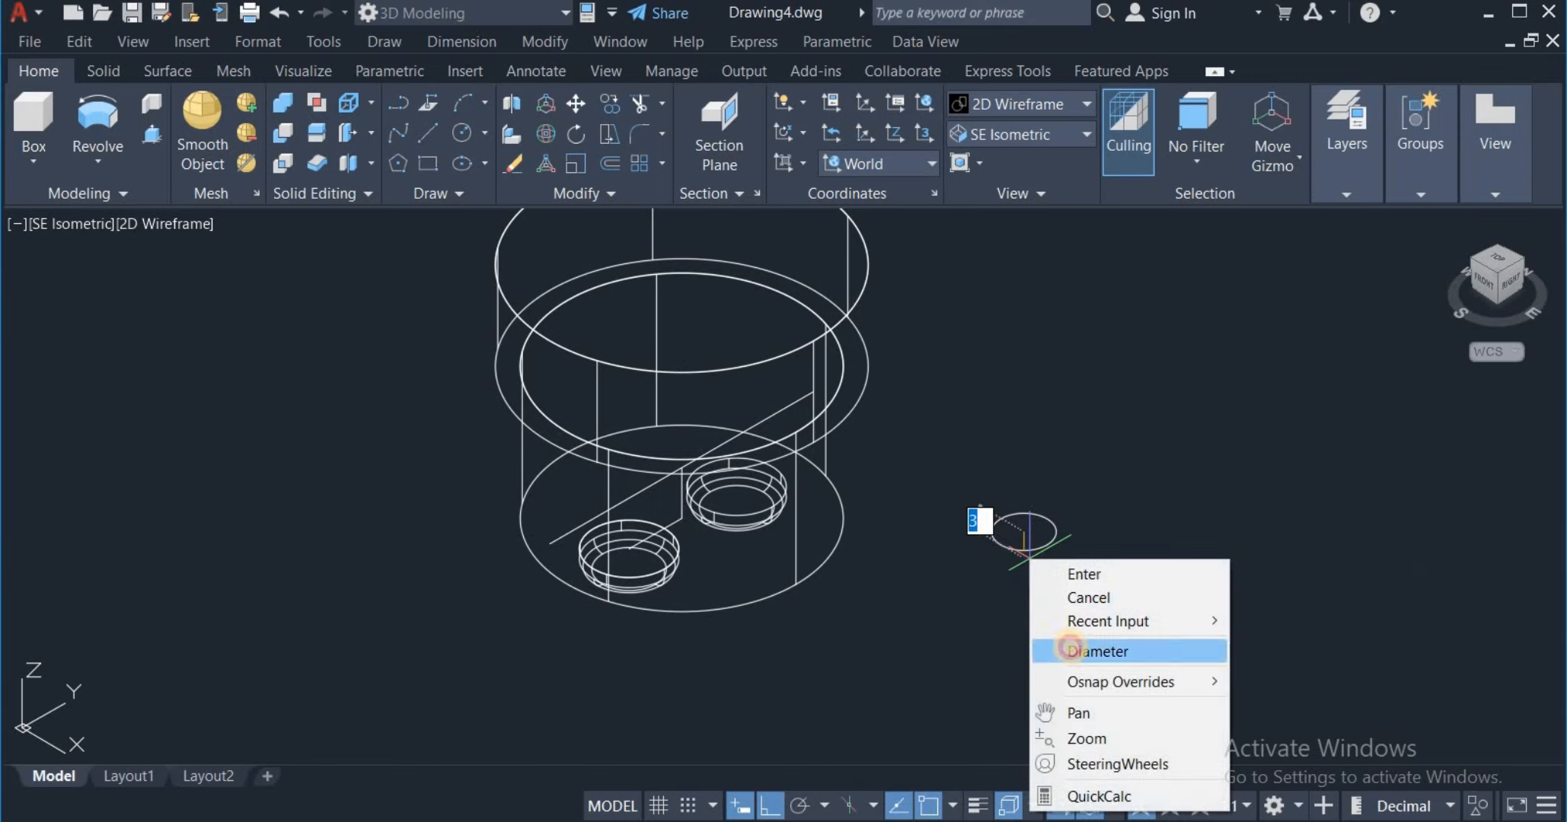
left_click(1070, 651)
type("1.")
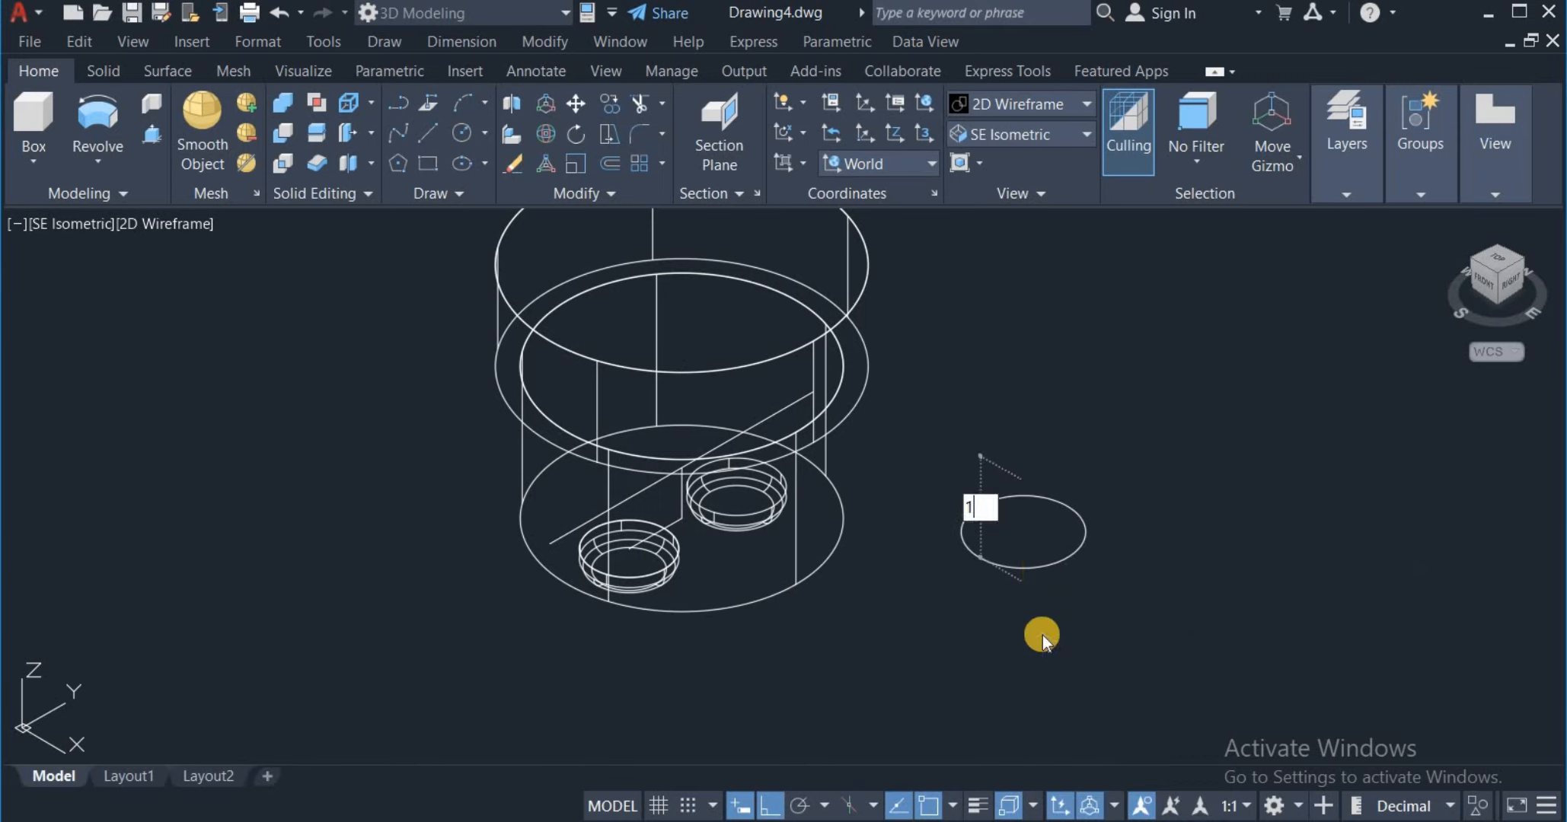
type("5")
key("Return")
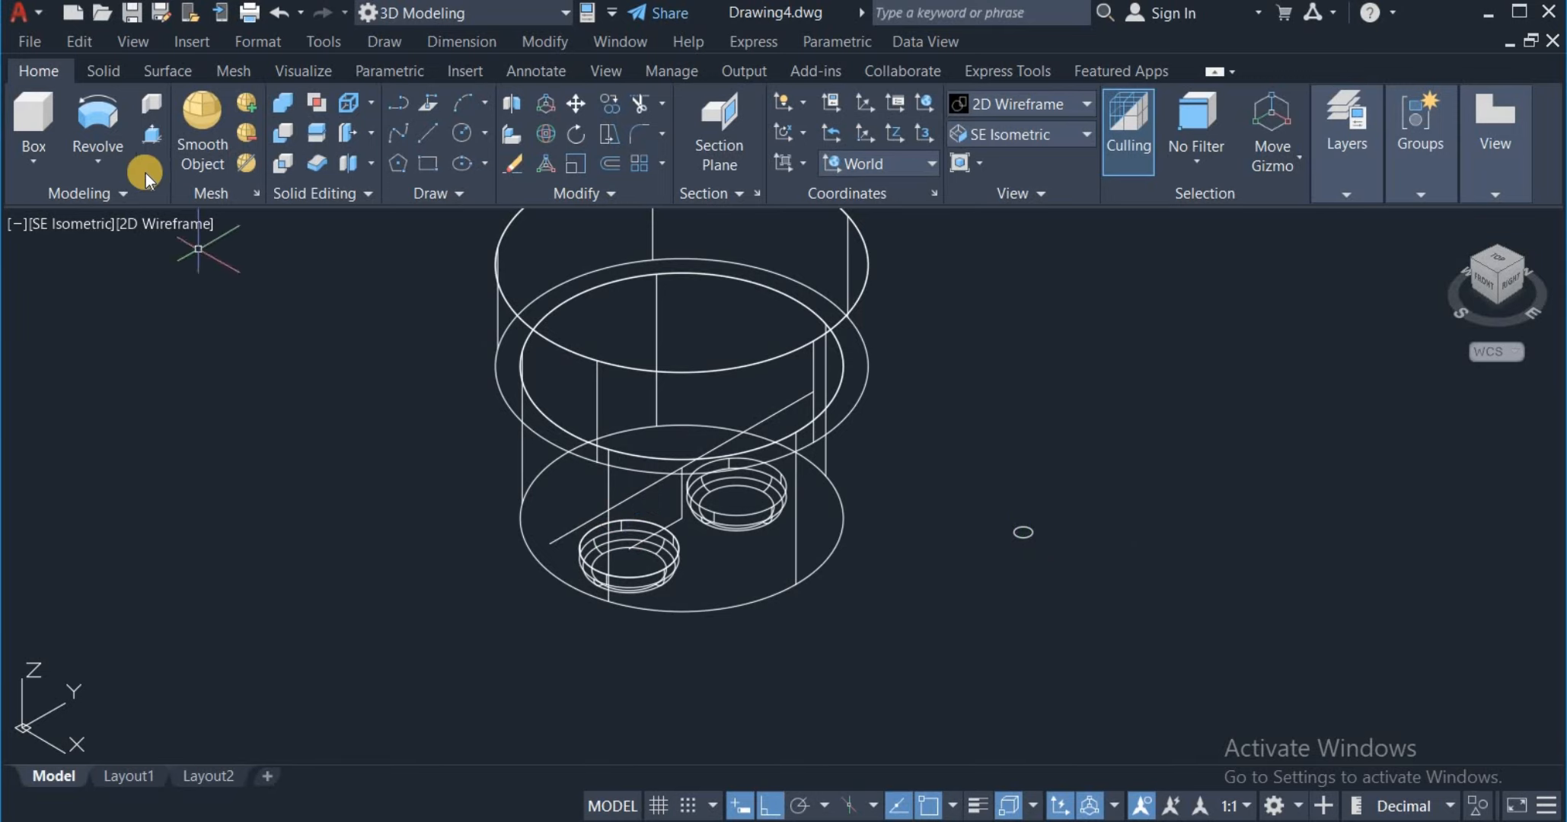
Step: Sweep the 1.5 mm circle along the 30 mm line to form a pin through the lower cap cylinder
left_click(98, 164)
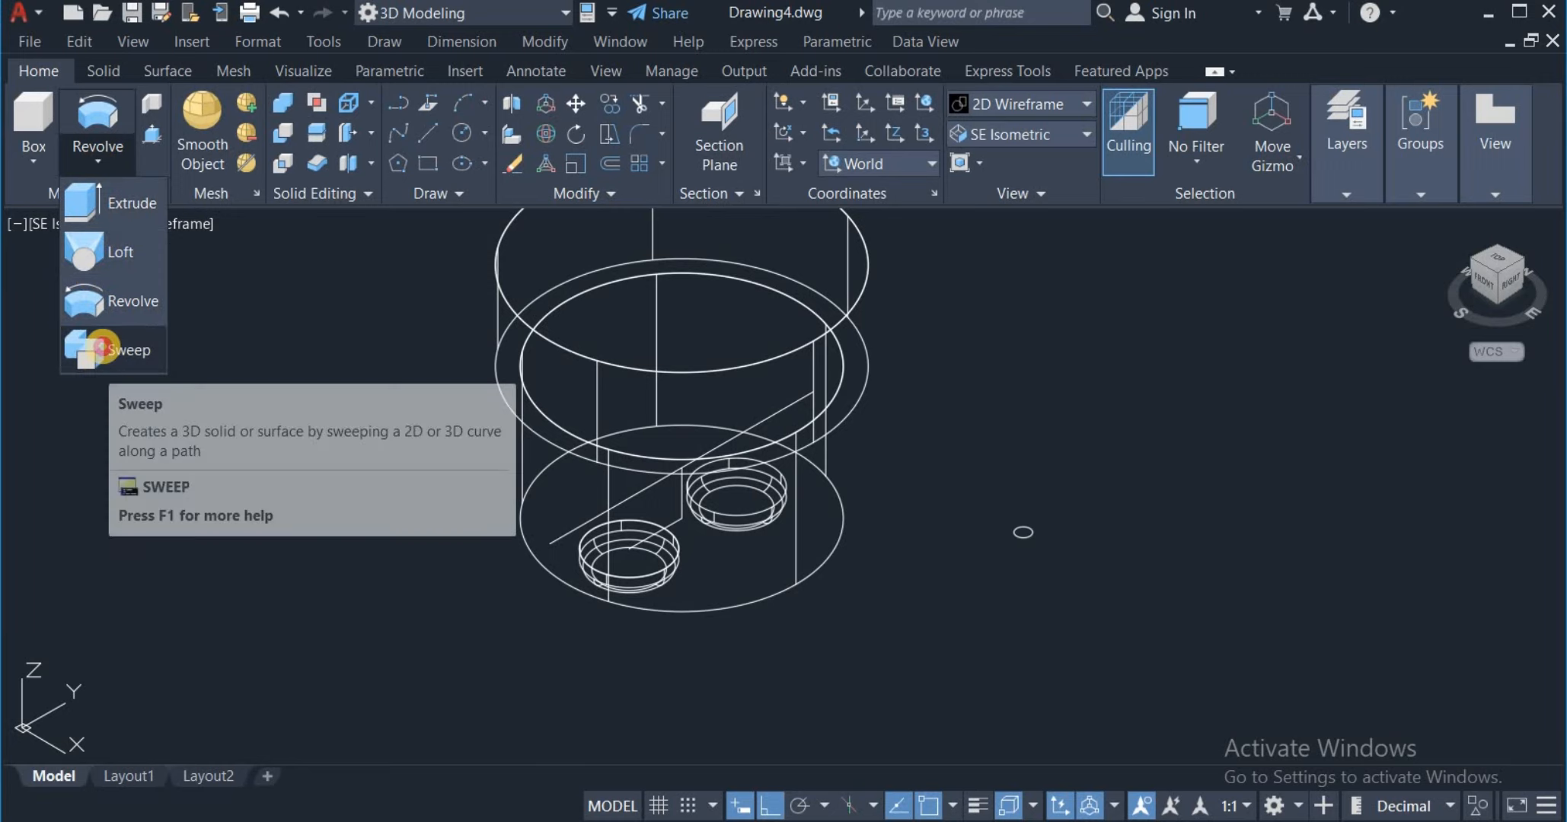
left_click(107, 350)
left_click(982, 491)
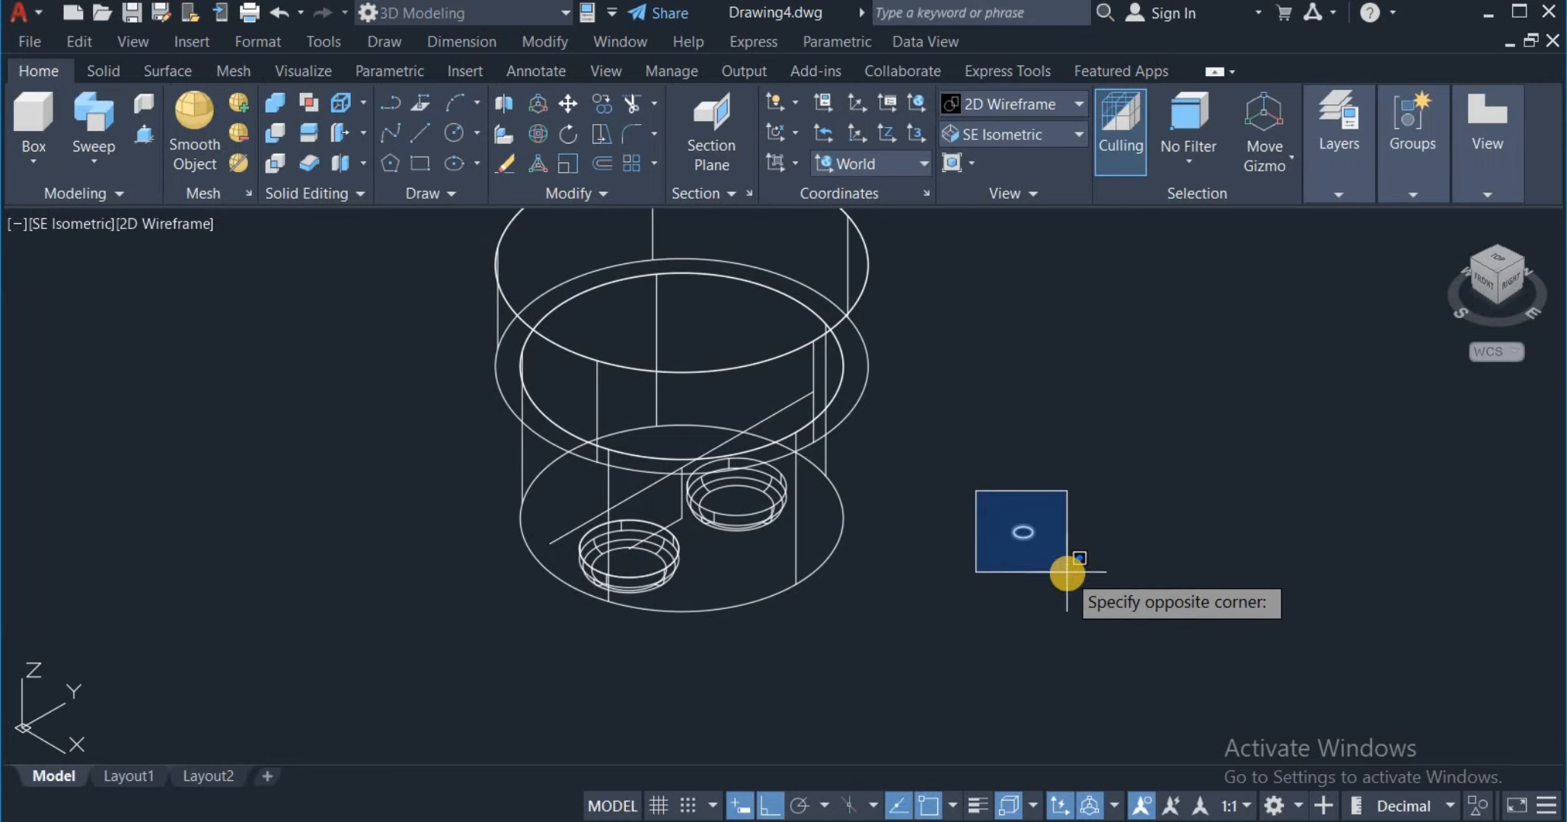
left_click(1066, 573)
right_click(1070, 577)
left_click(1100, 590)
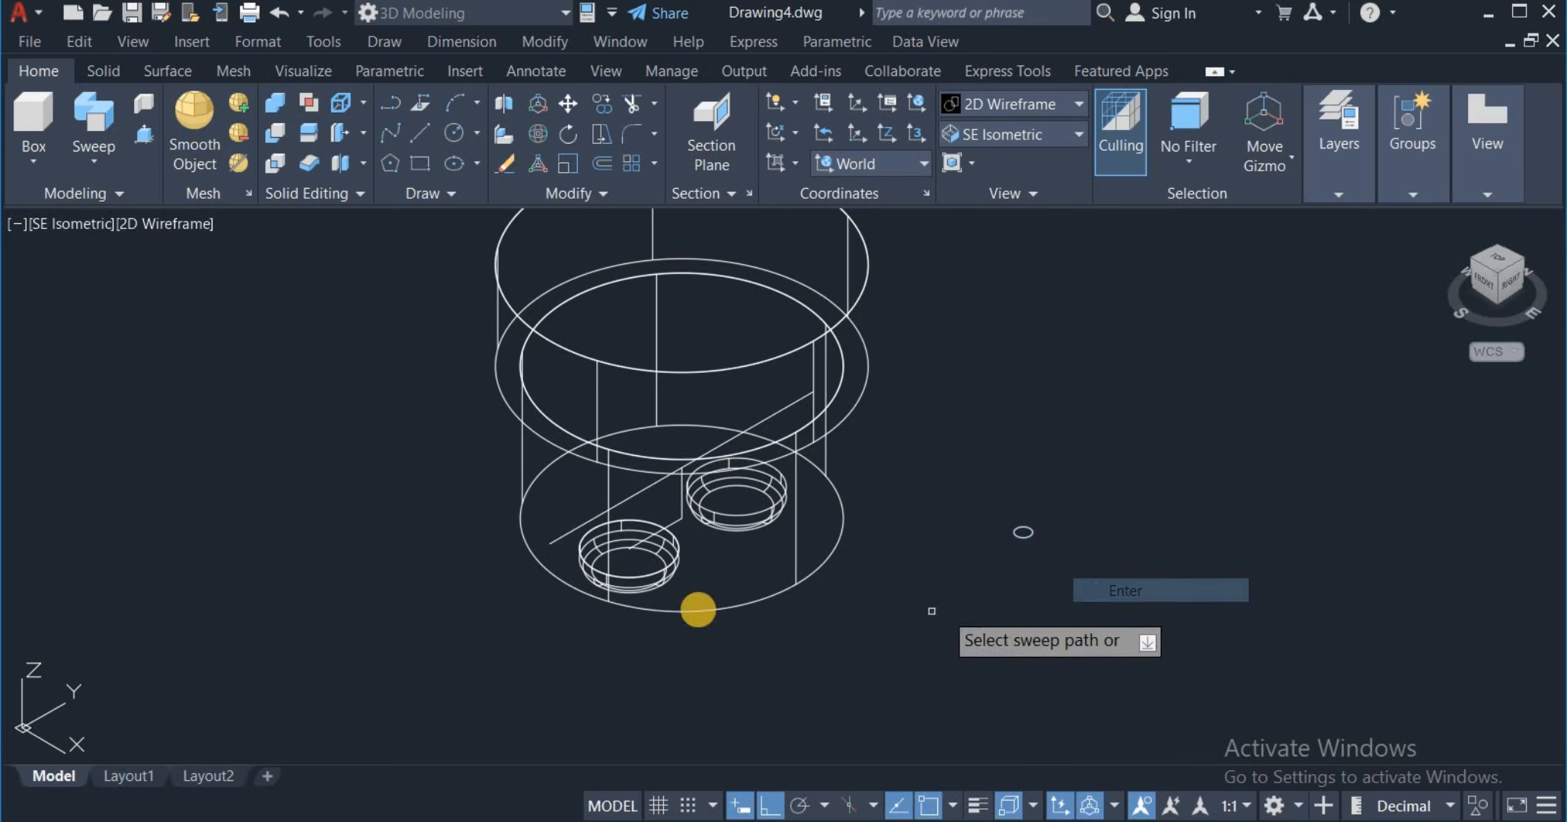
left_click(640, 495)
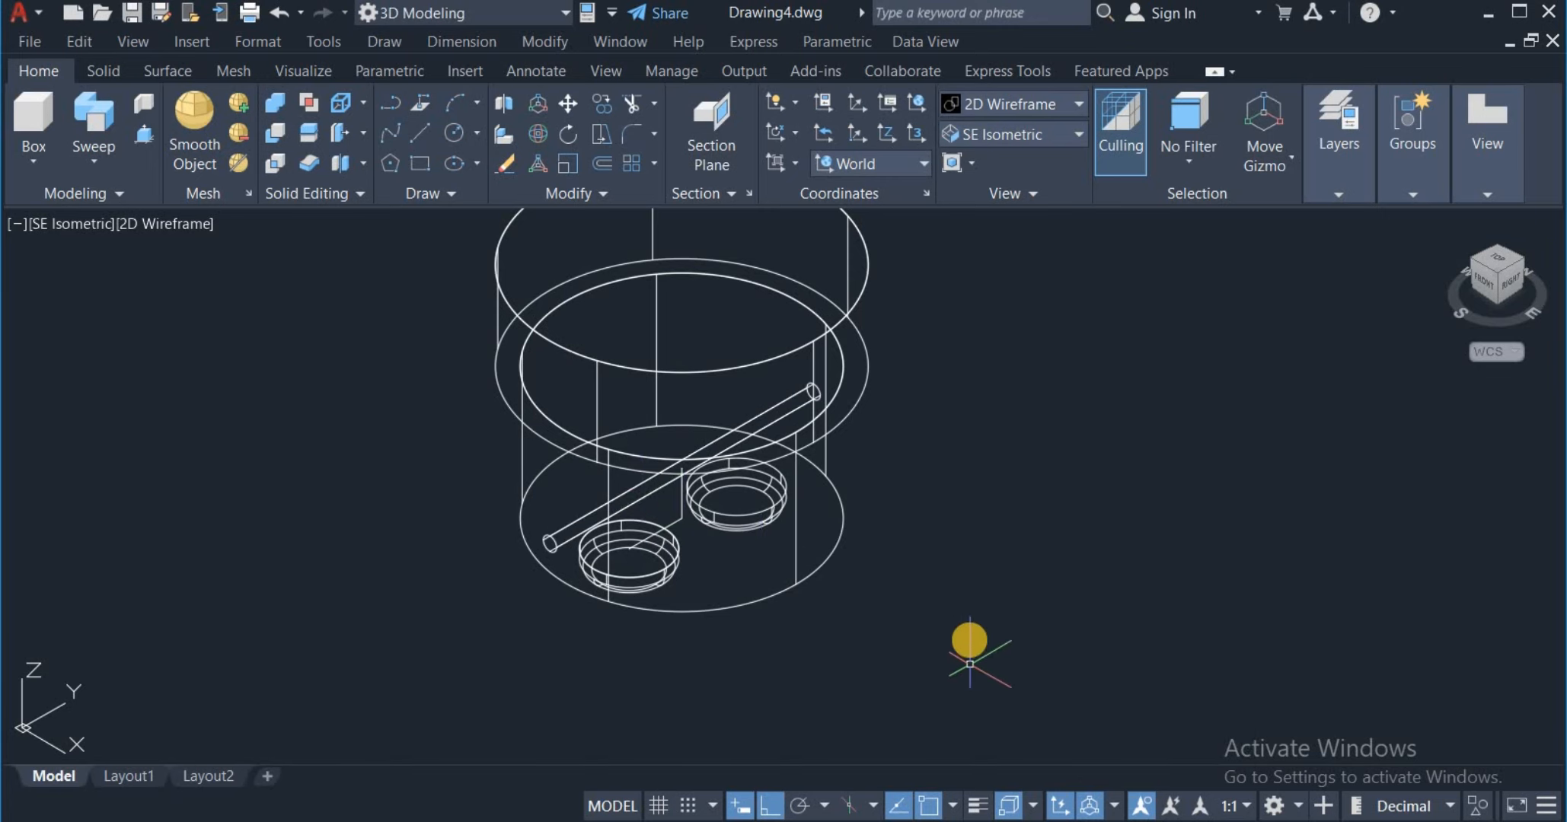
Step: Fillet the bottom edge of the cap's upper, wider cylinder with a radius of 2 mm
scroll(930, 654, "down", 4)
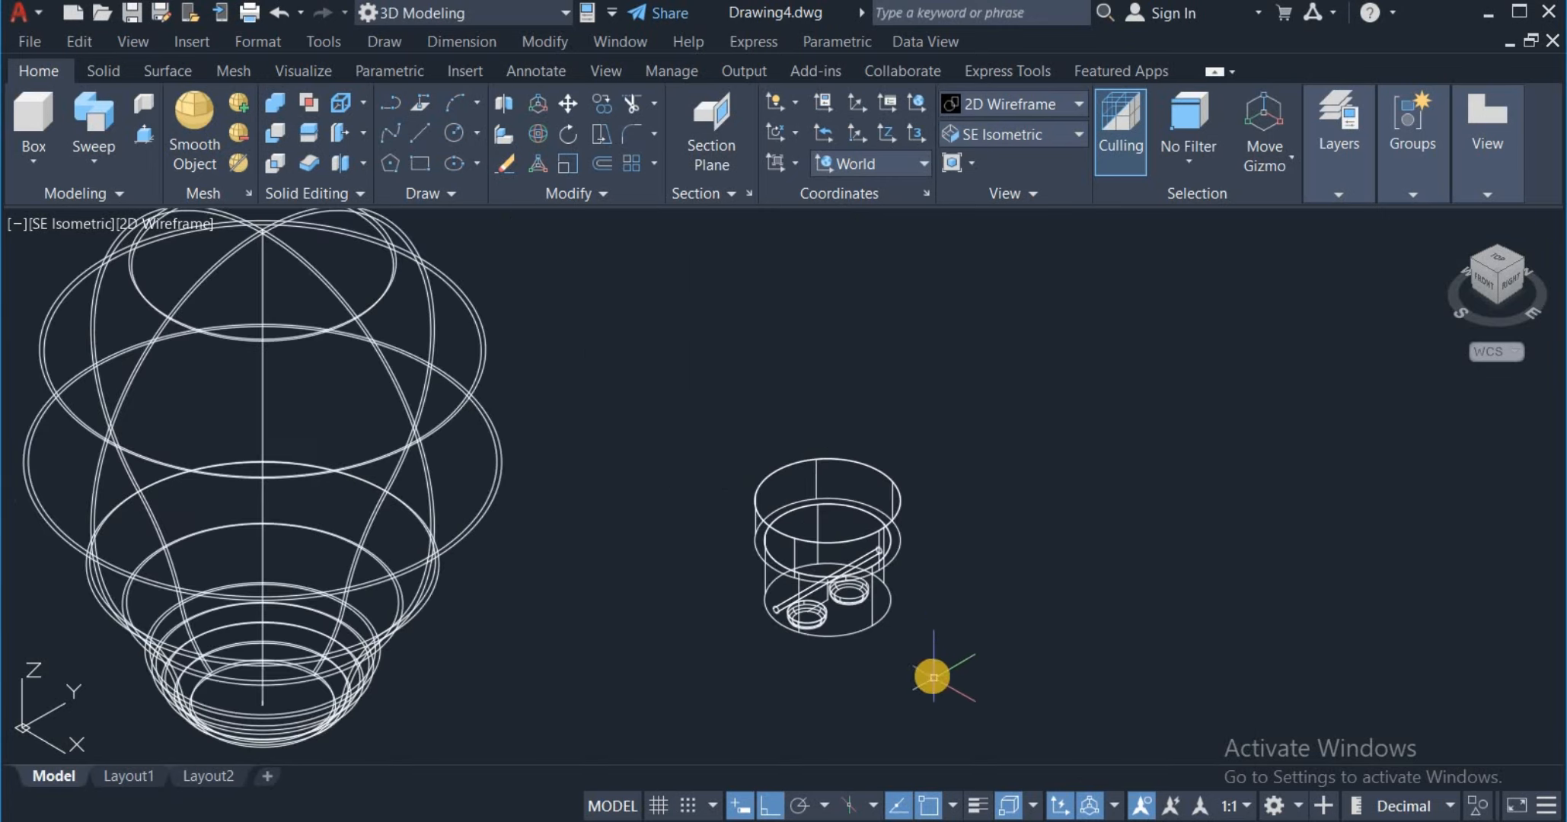
scroll(926, 596, "up", 5)
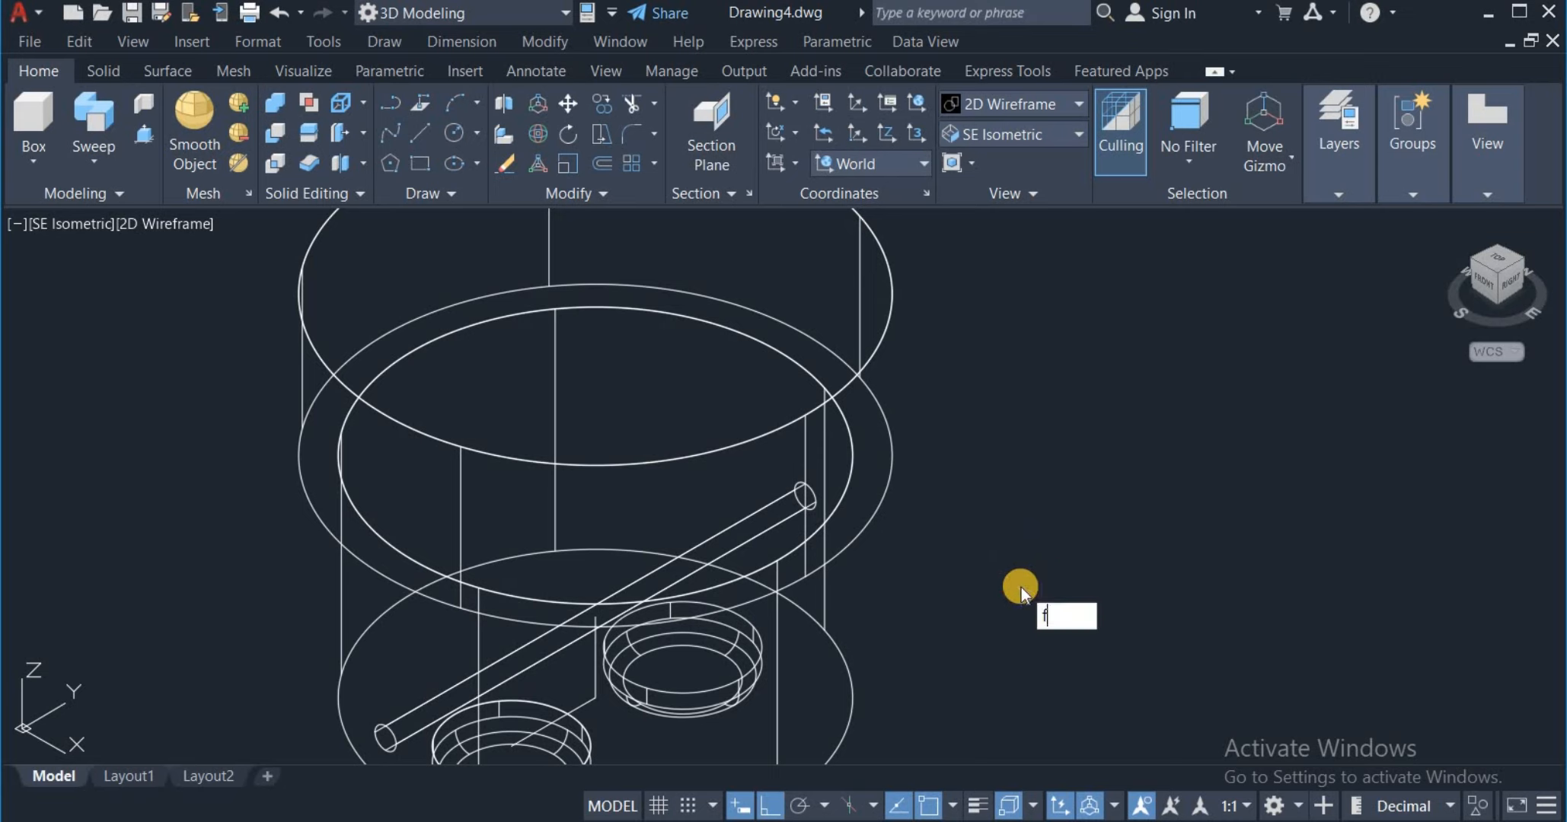
left_click(1085, 668)
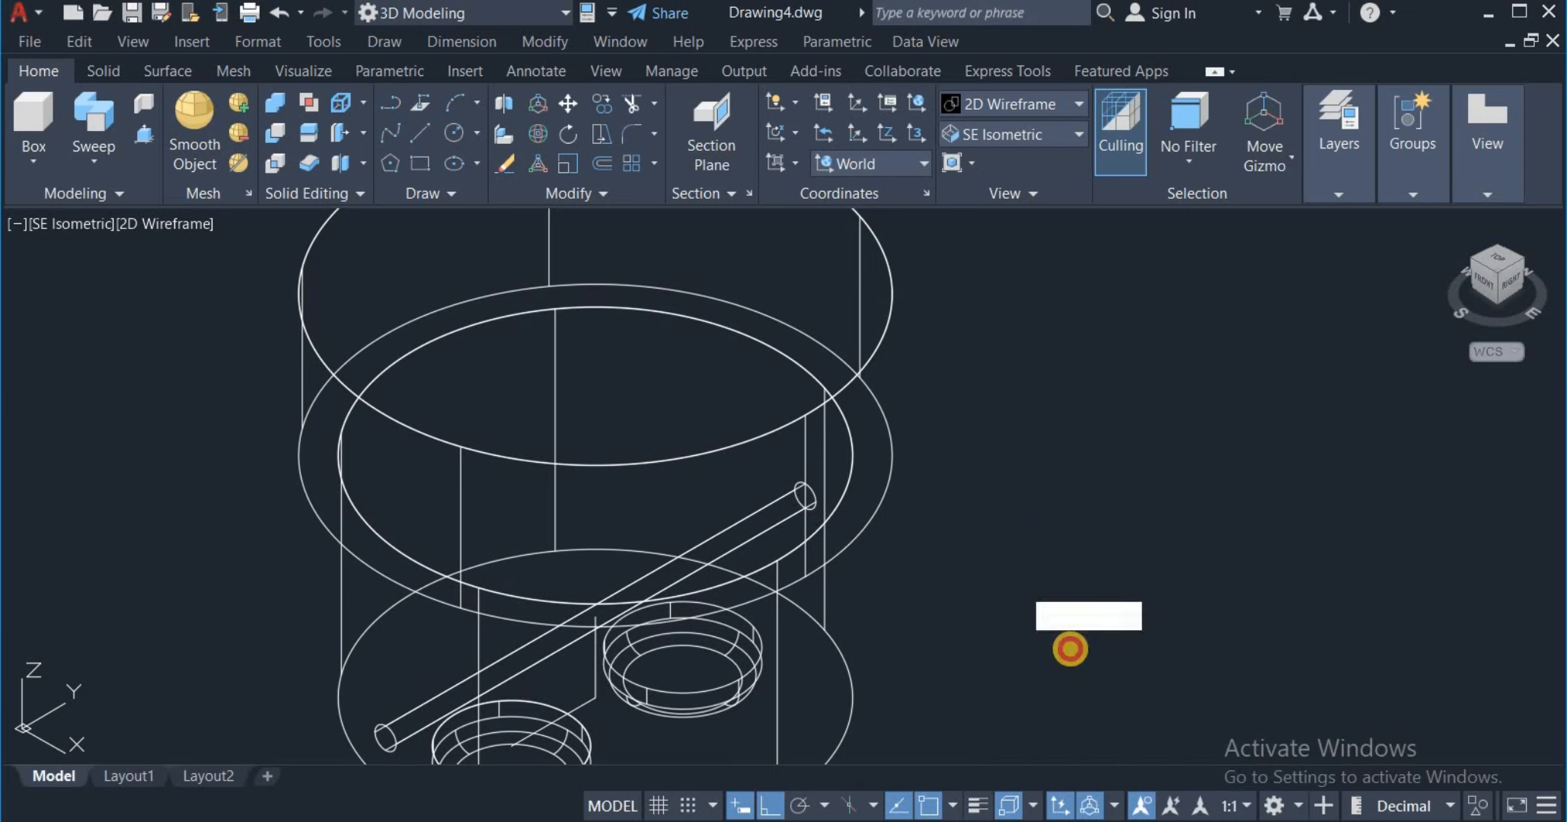
right_click(997, 476)
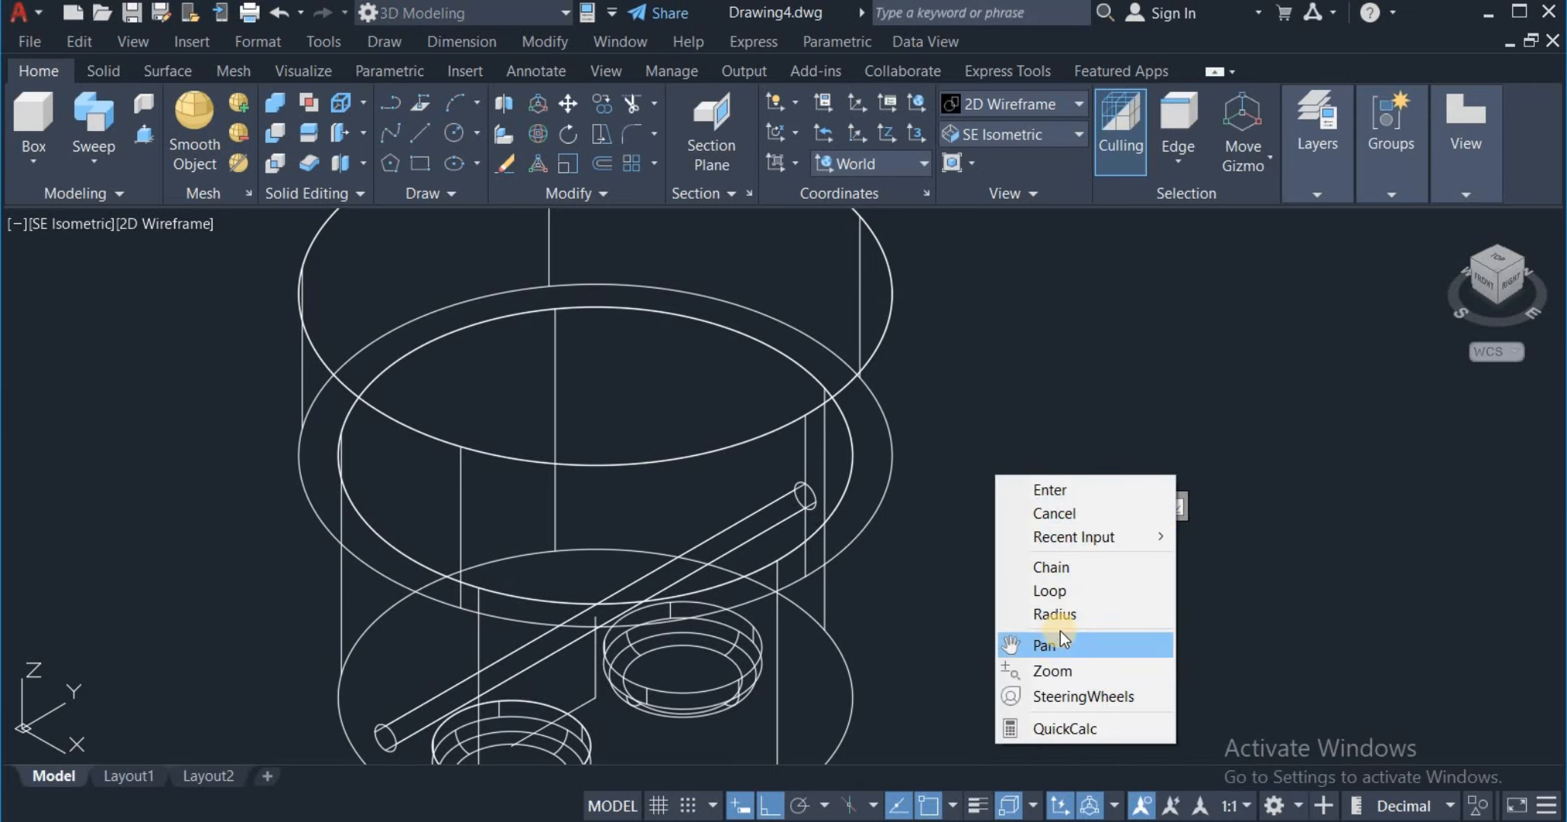
left_click(1060, 622)
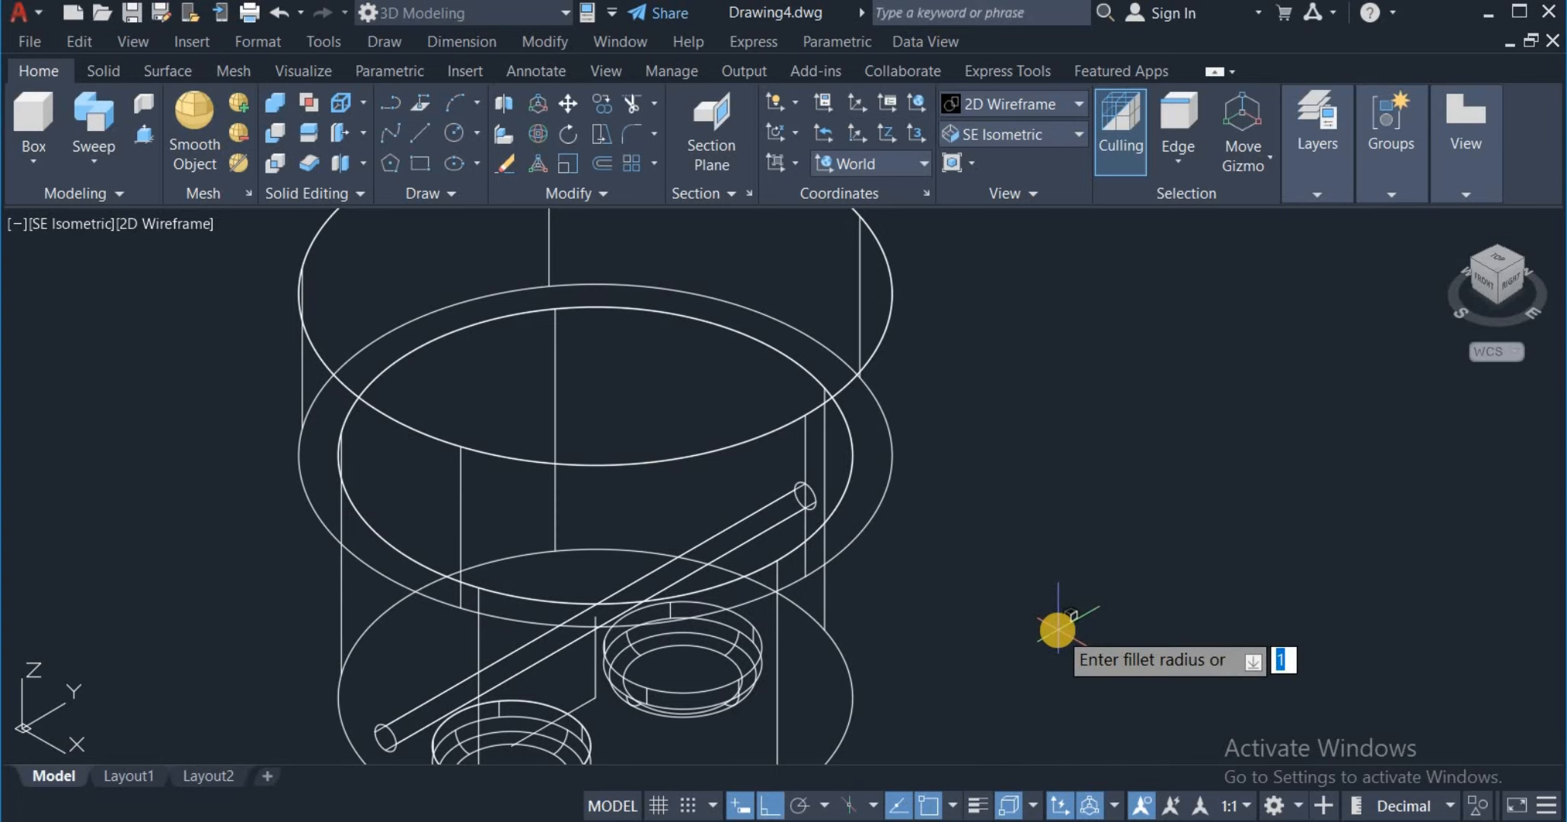
type("2")
key("Return")
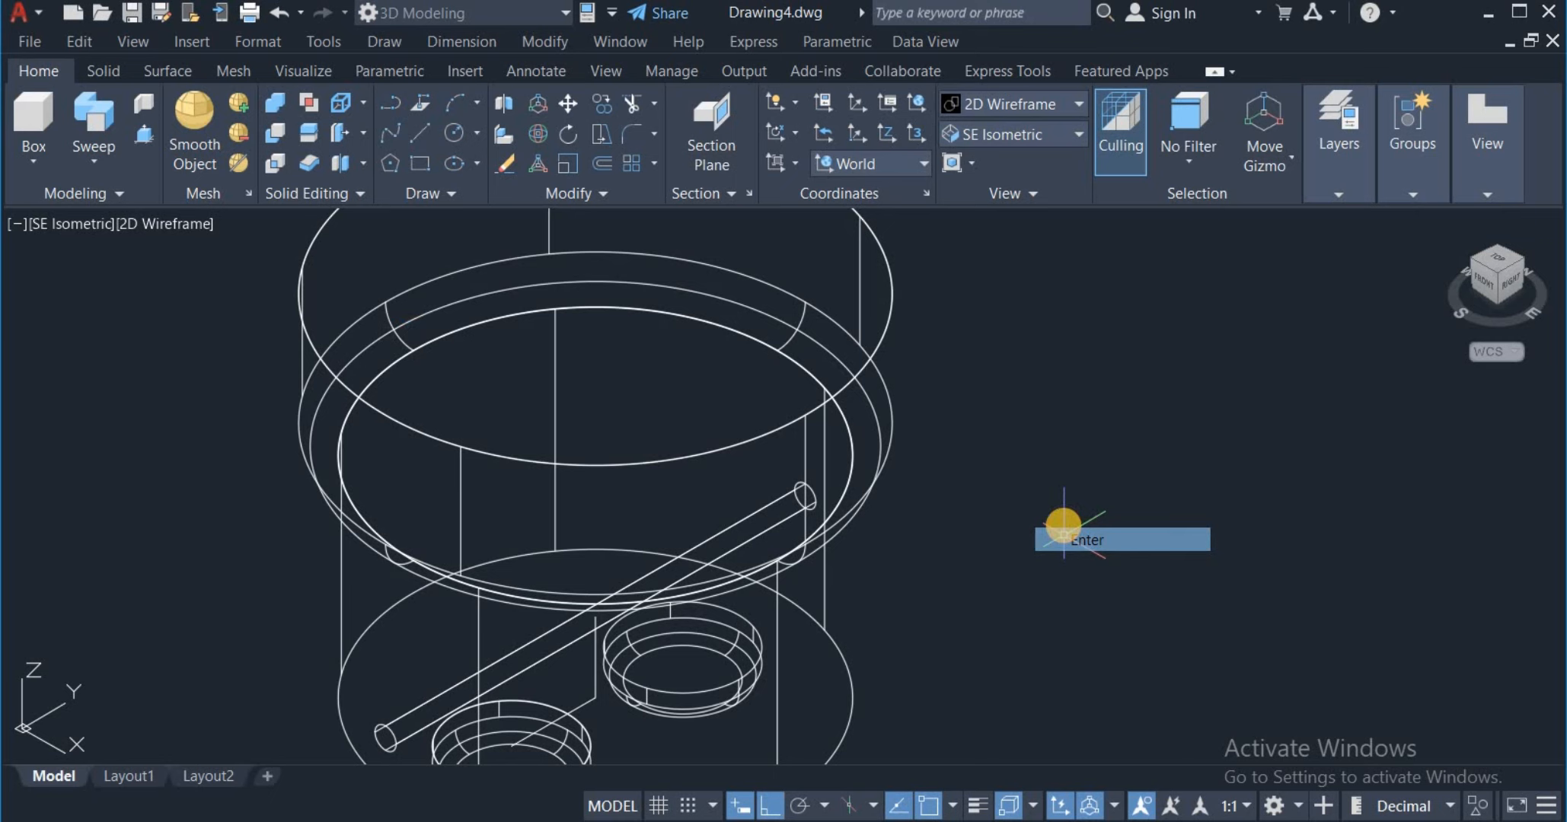
Step: Fillet the bottom edge of the cap's lower cylinder with a radius of 1 mm
scroll(1062, 521, "down", 5)
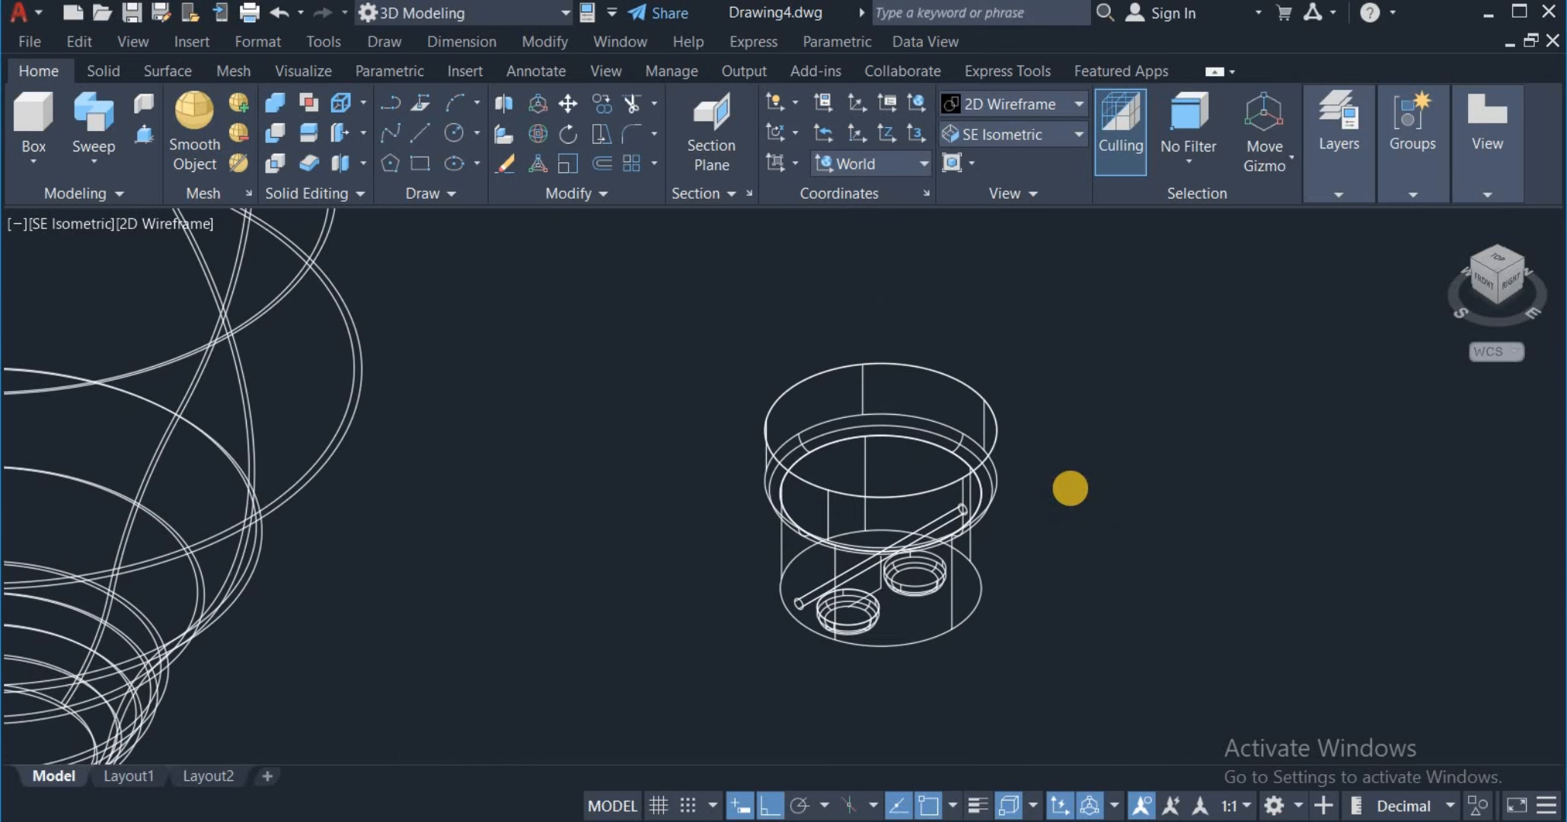
scroll(1066, 495, "down", 4)
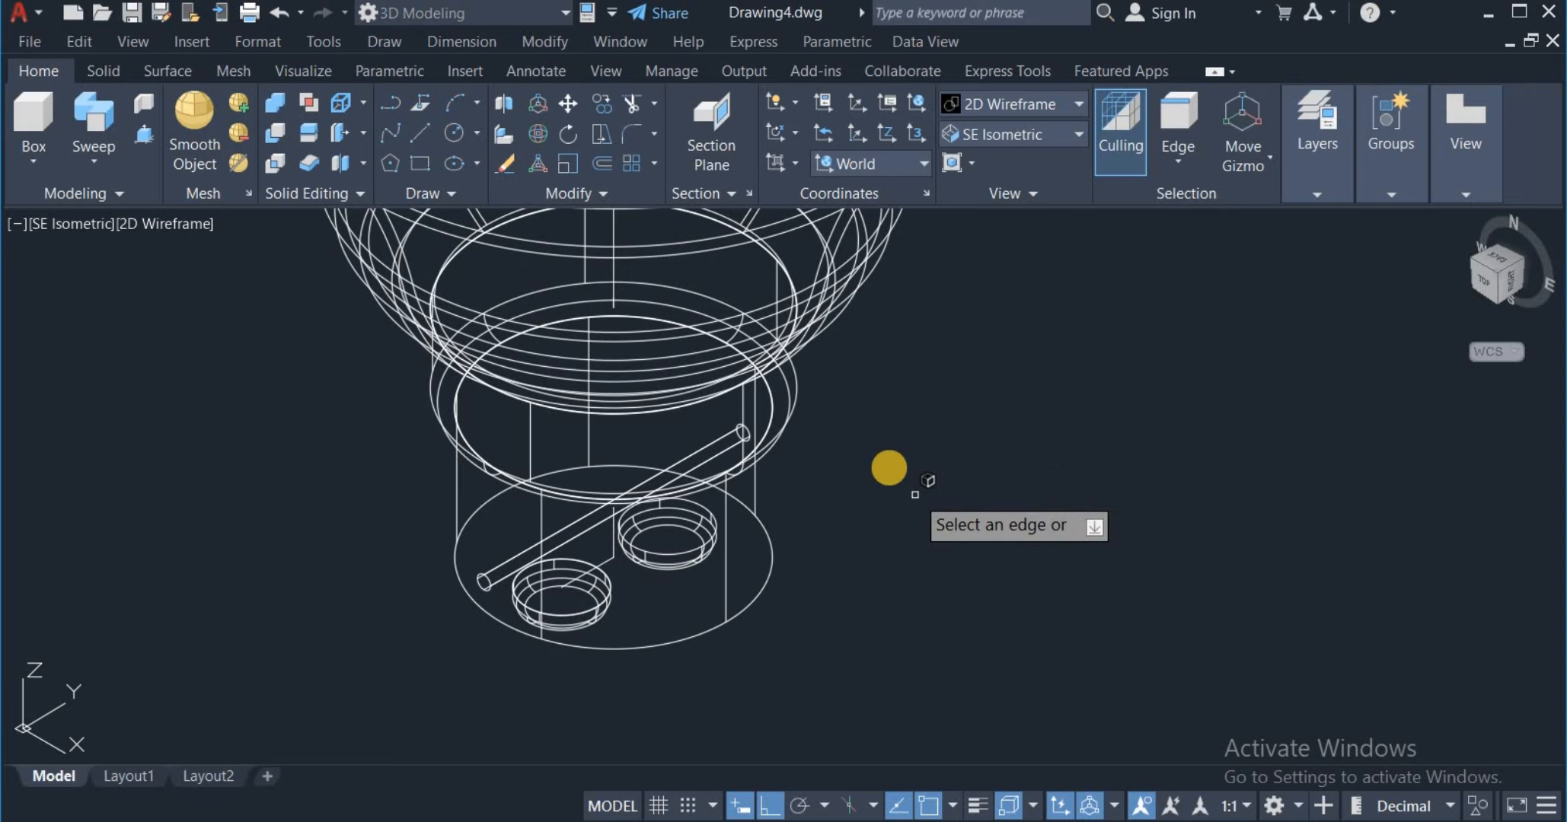
right_click(900, 443)
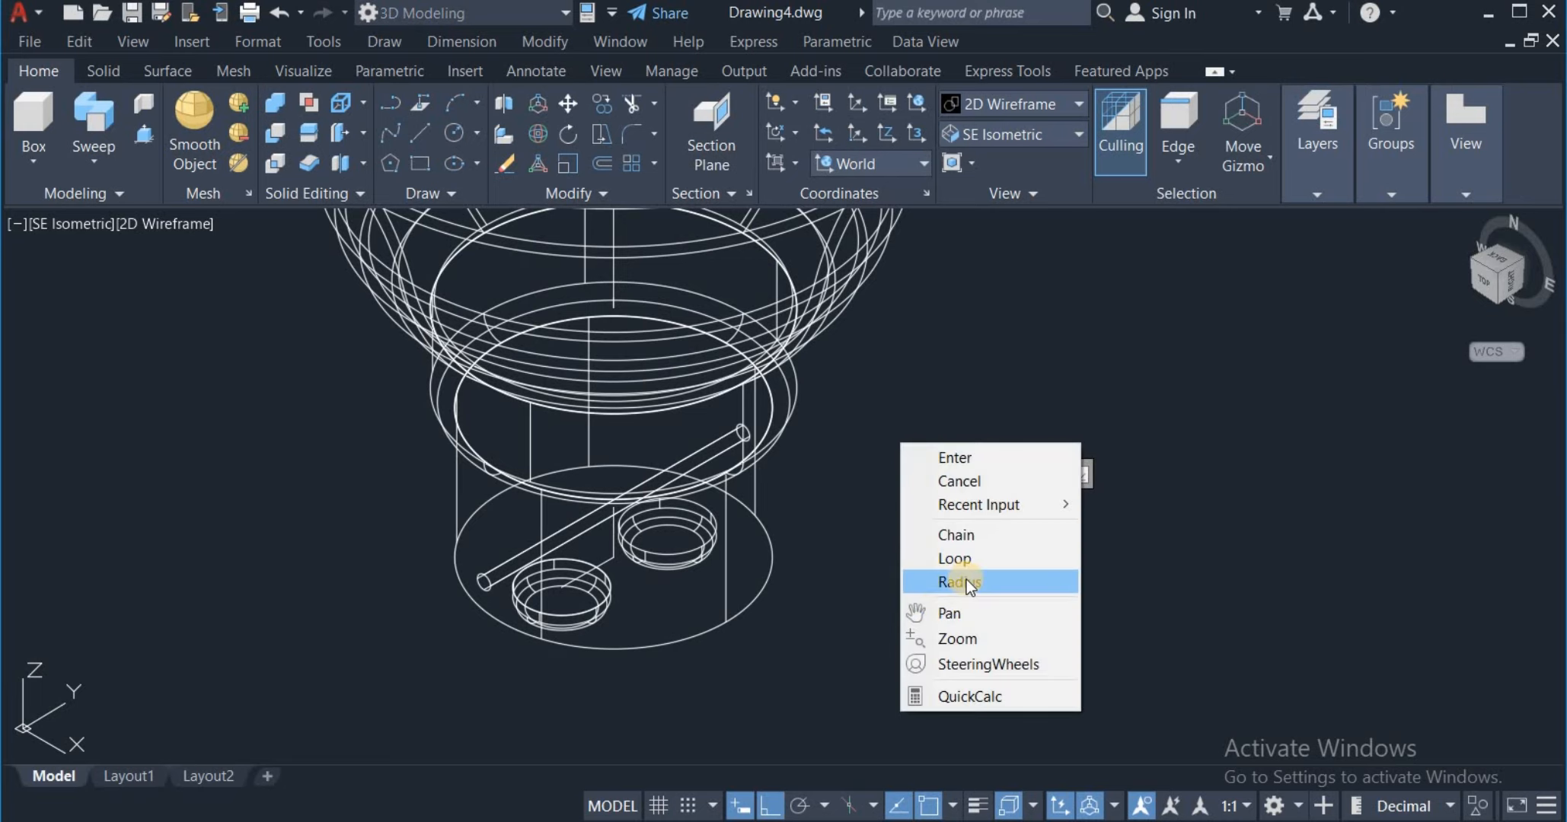
left_click(959, 582)
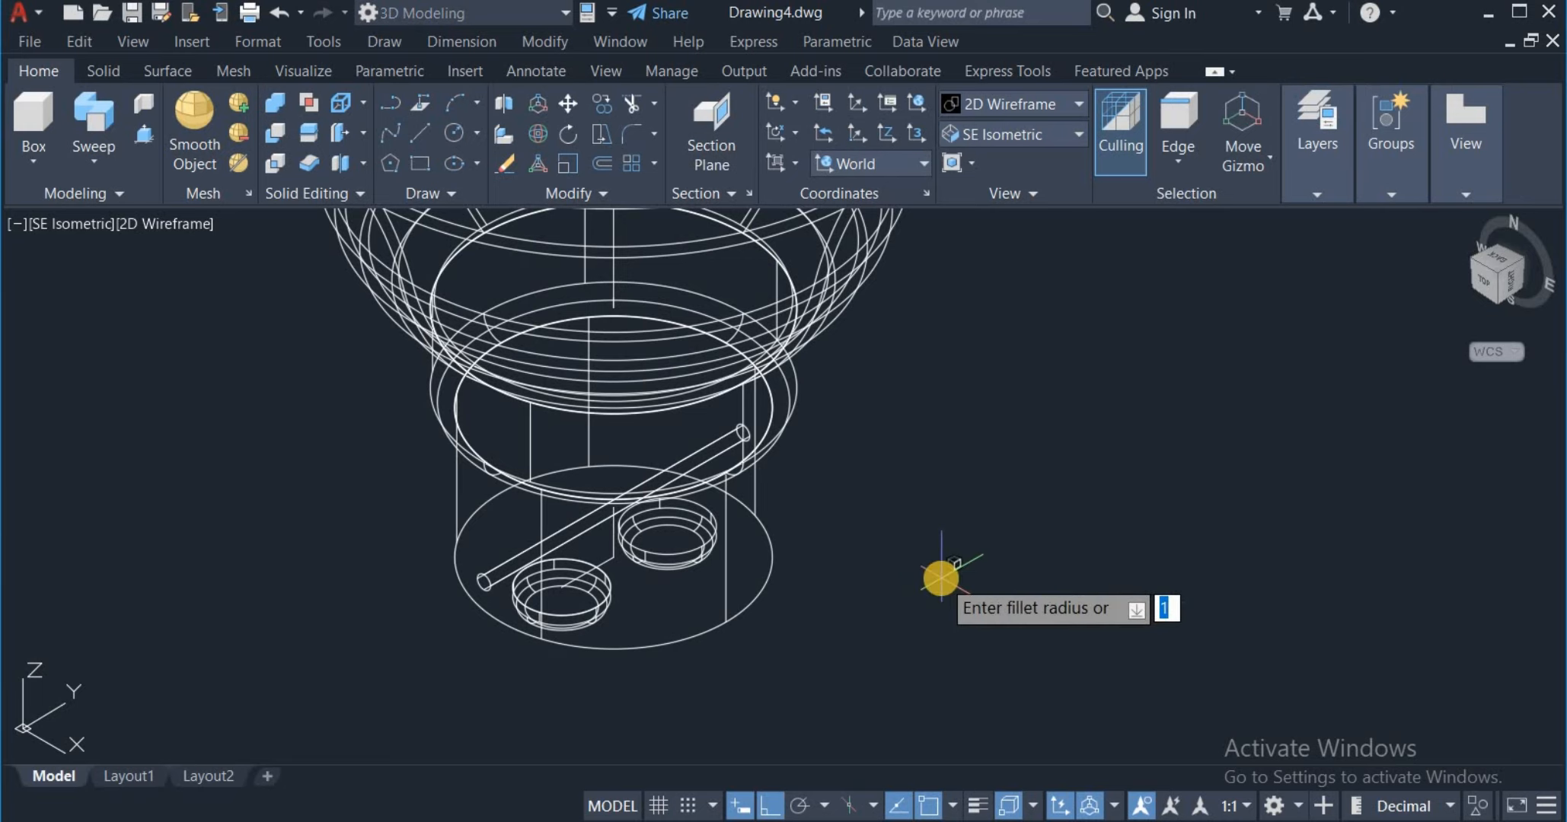
type("1")
key("Return")
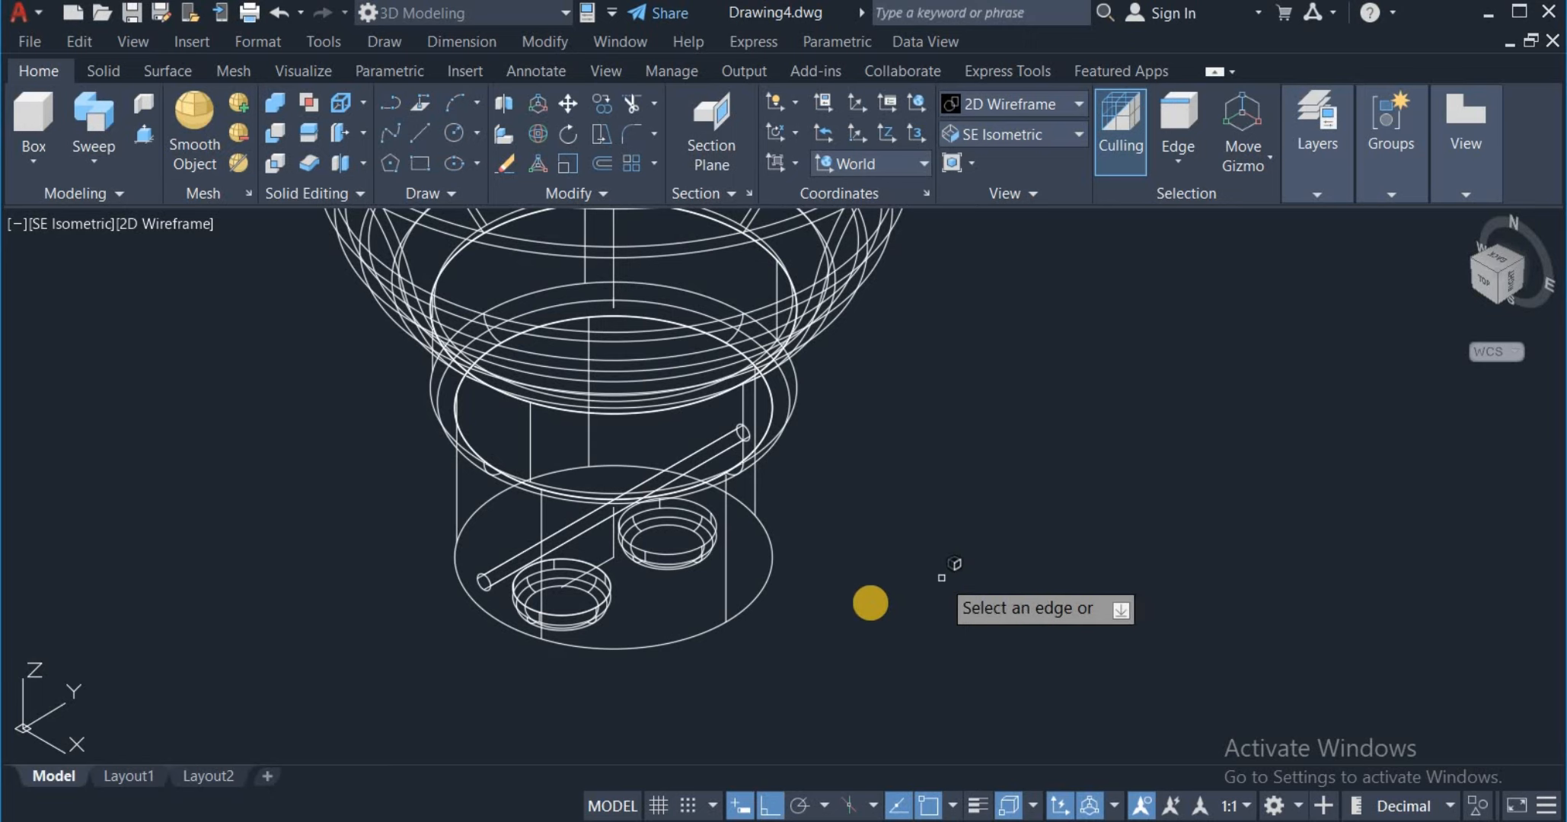
left_click(748, 605)
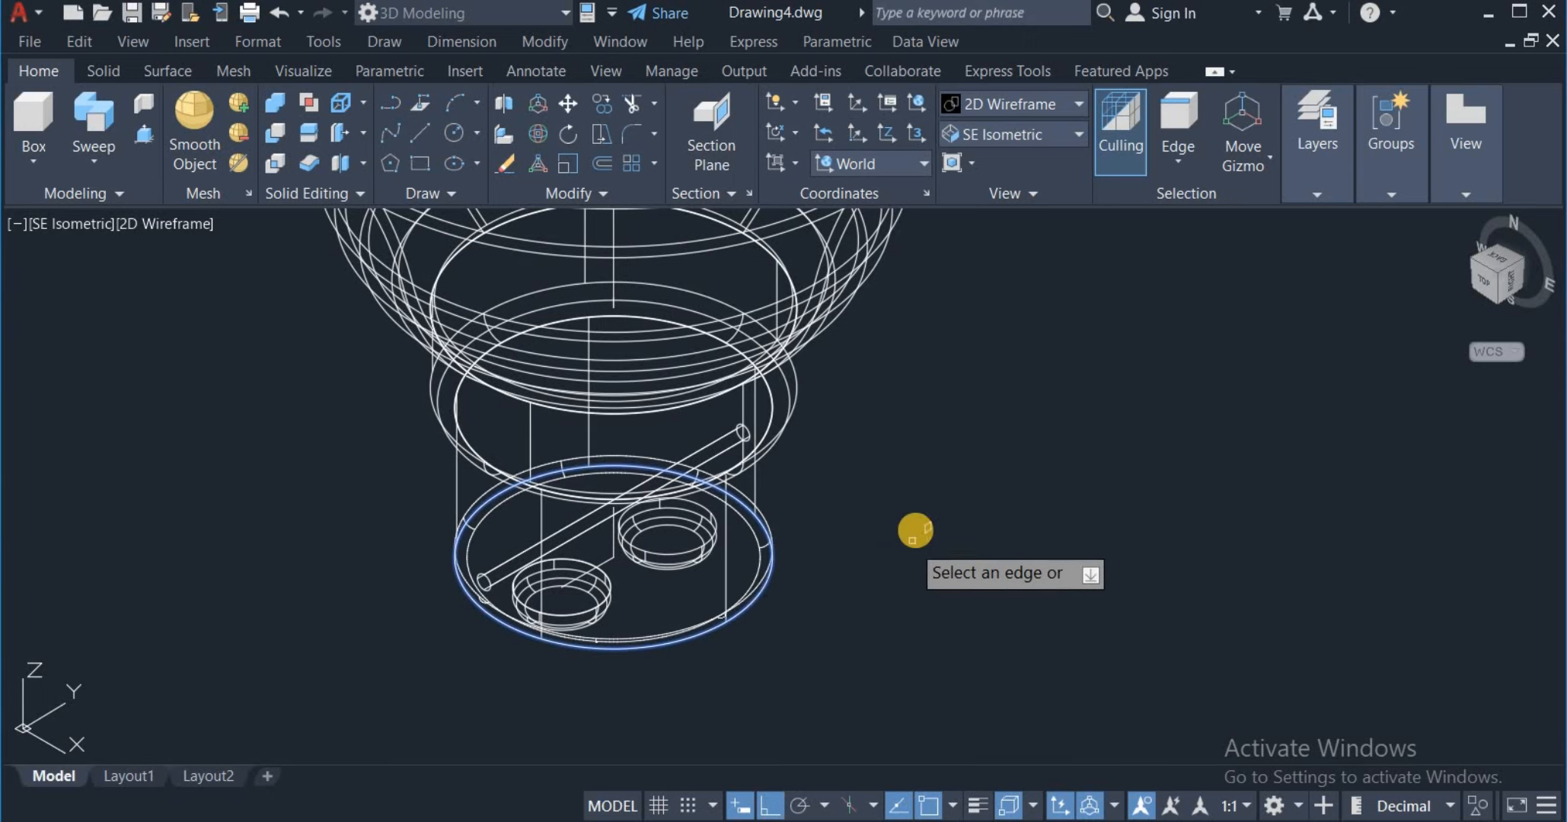
right_click(918, 531)
left_click(960, 544)
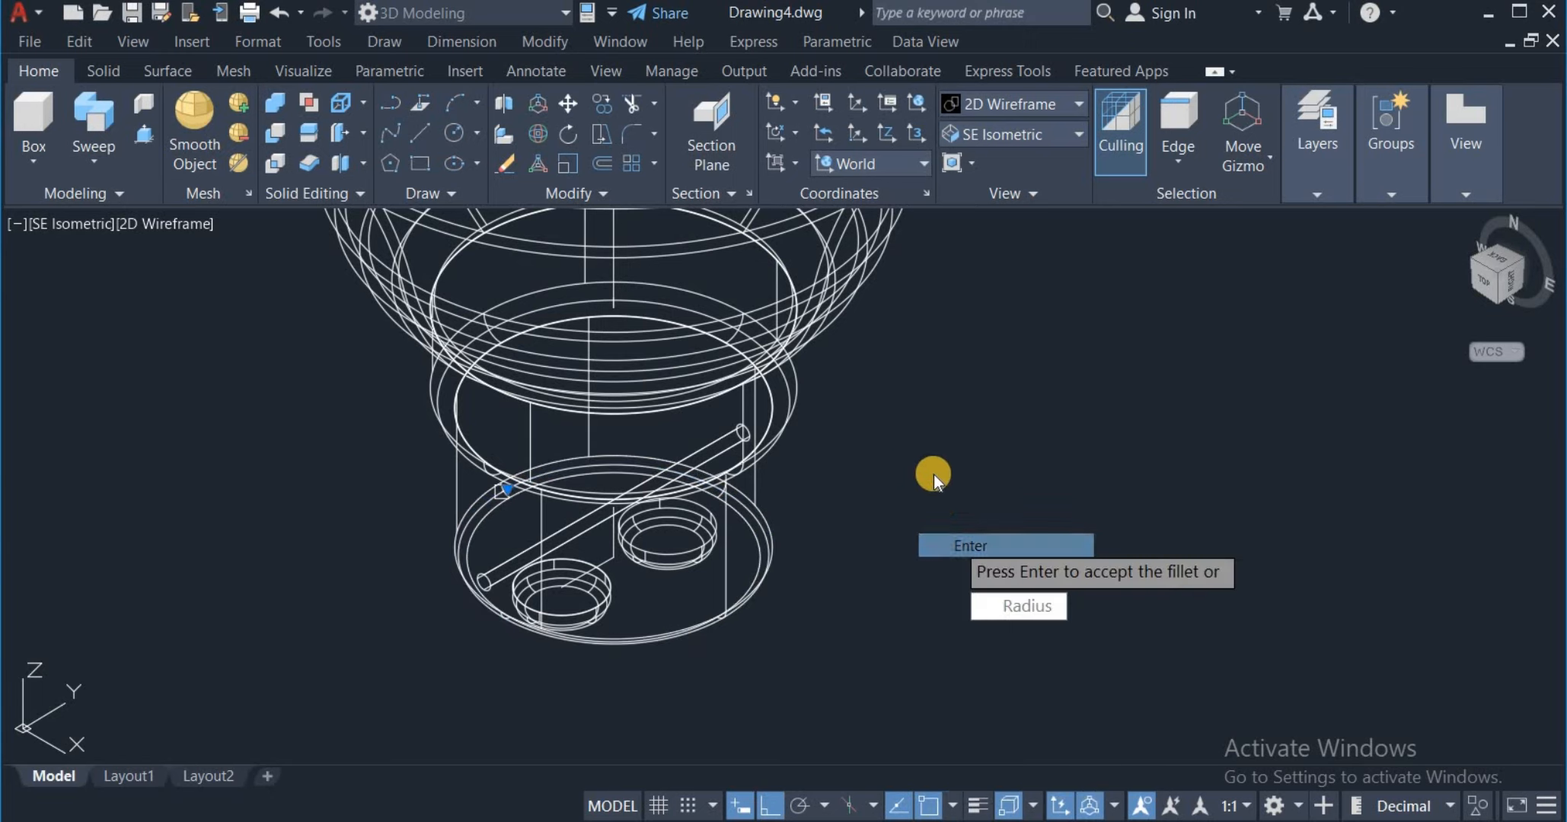
right_click(930, 455)
left_click(963, 464)
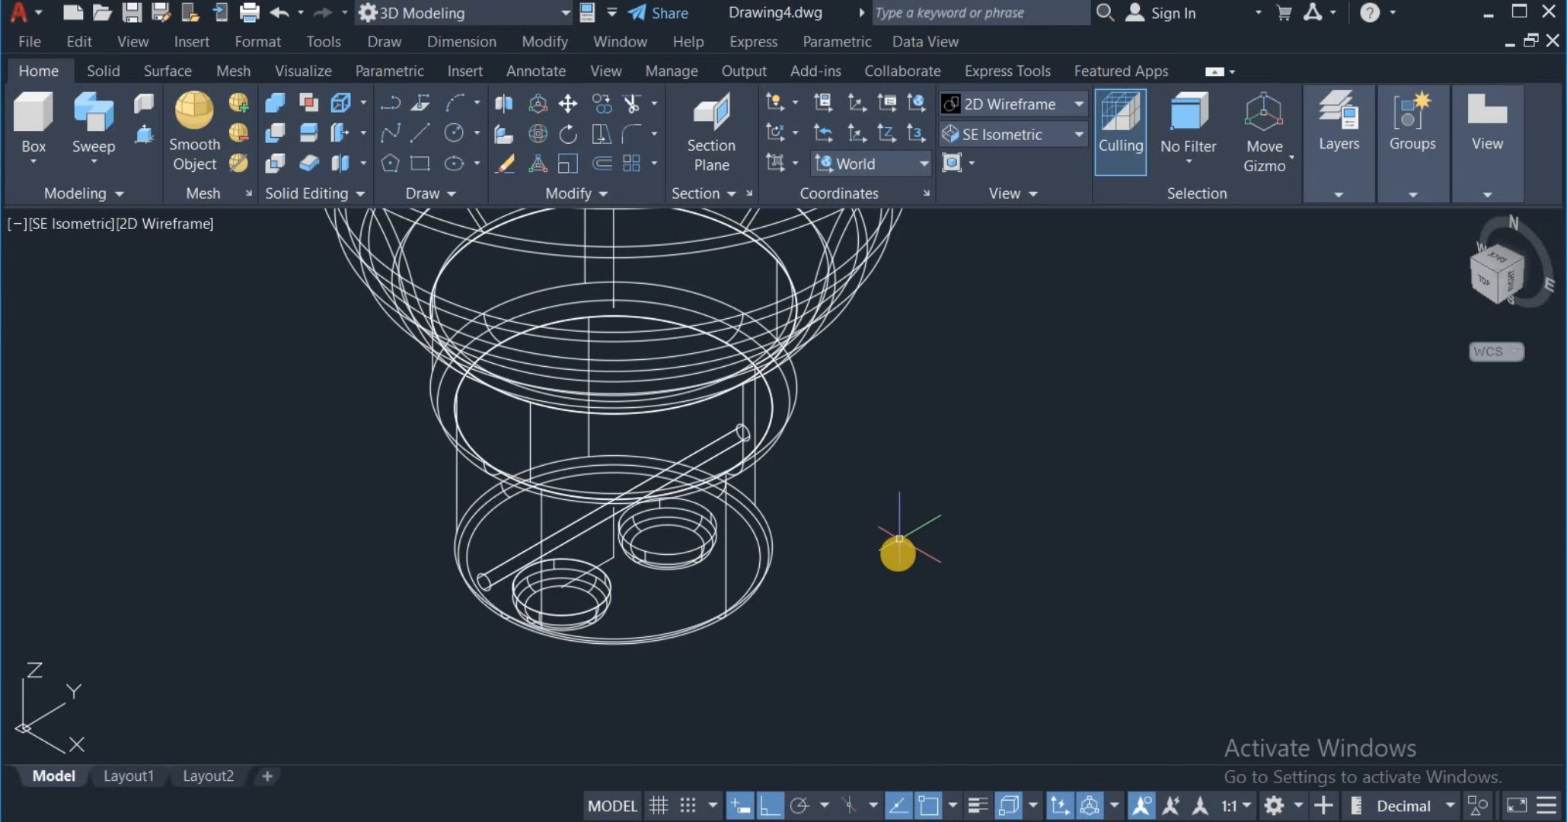
Step: Switch to the Front view and leave empty drawing space beside the bulb
scroll(899, 560, "down", 3)
scroll(913, 548, "down", 3)
scroll(994, 399, "up", 2)
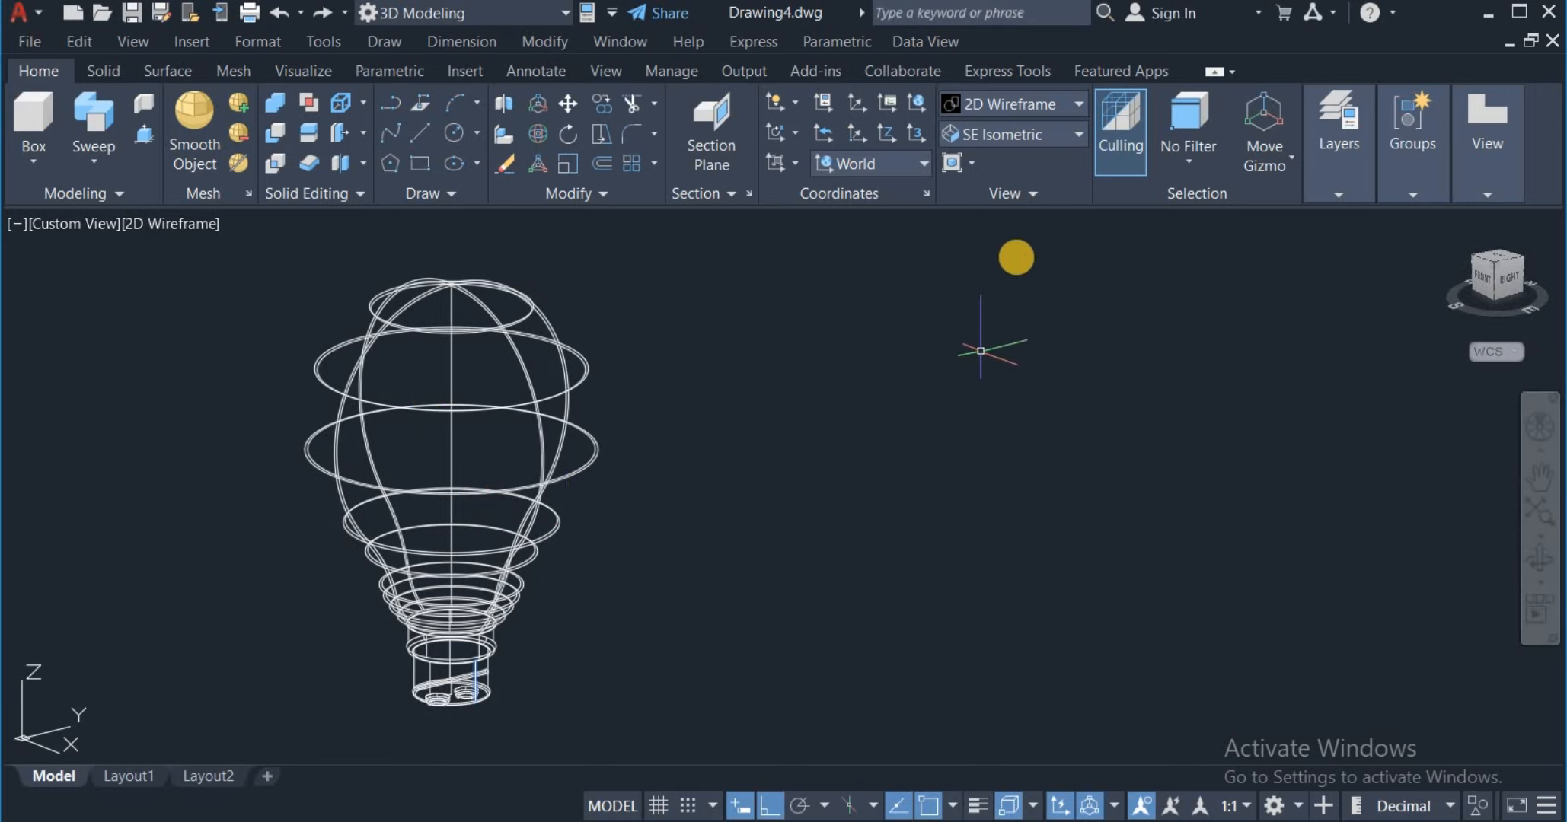
left_click(1078, 136)
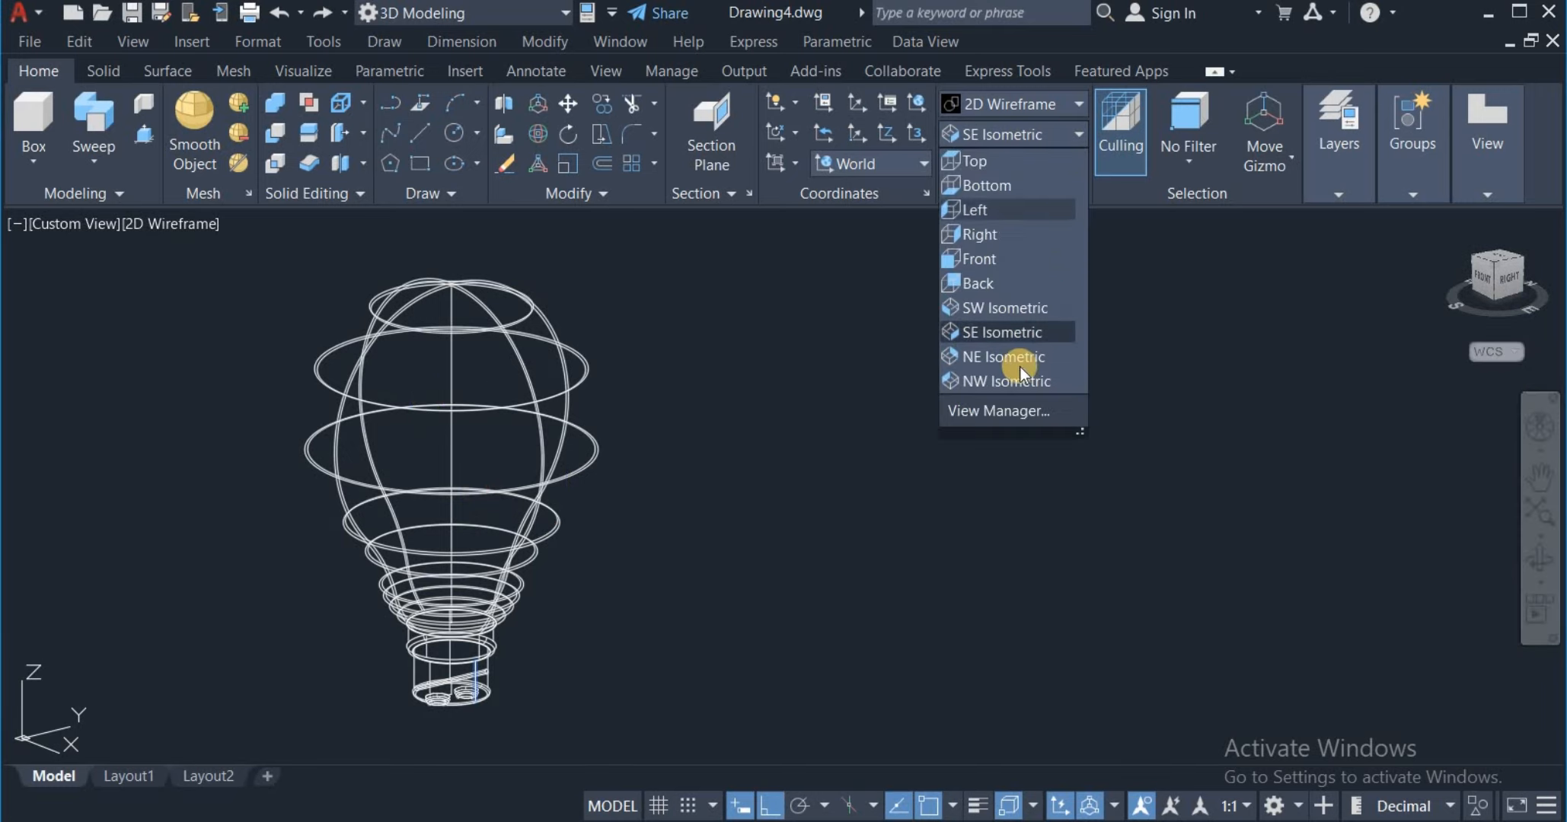
left_click(980, 259)
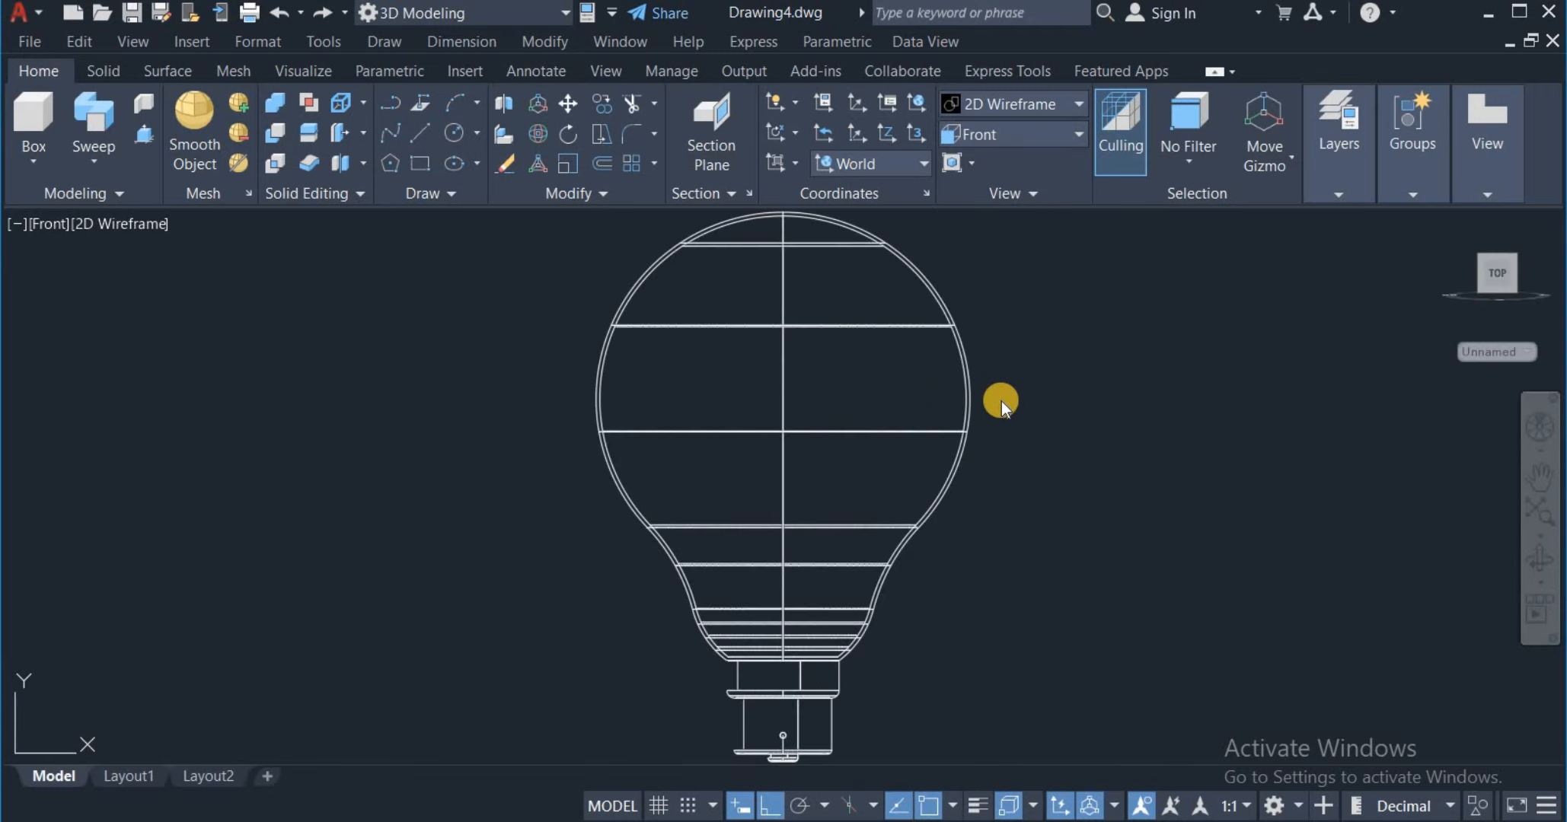
scroll(1001, 401, "down", 2)
mouse_move(1026, 440)
middle_mouse_down()
mouse_move(811, 459)
mouse_move(730, 448)
middle_mouse_up()
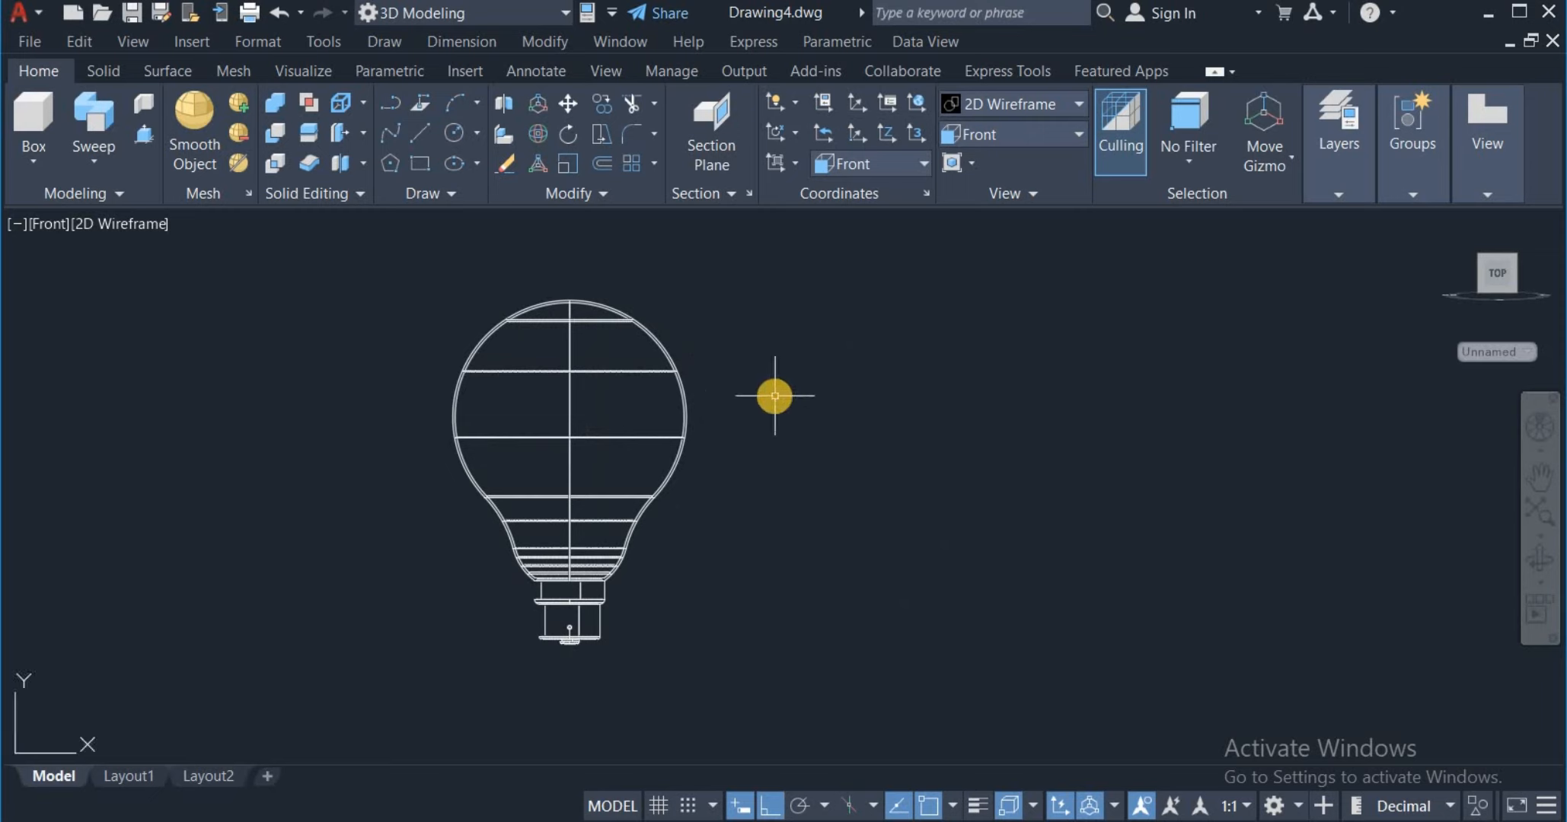
key("ctrl+z")
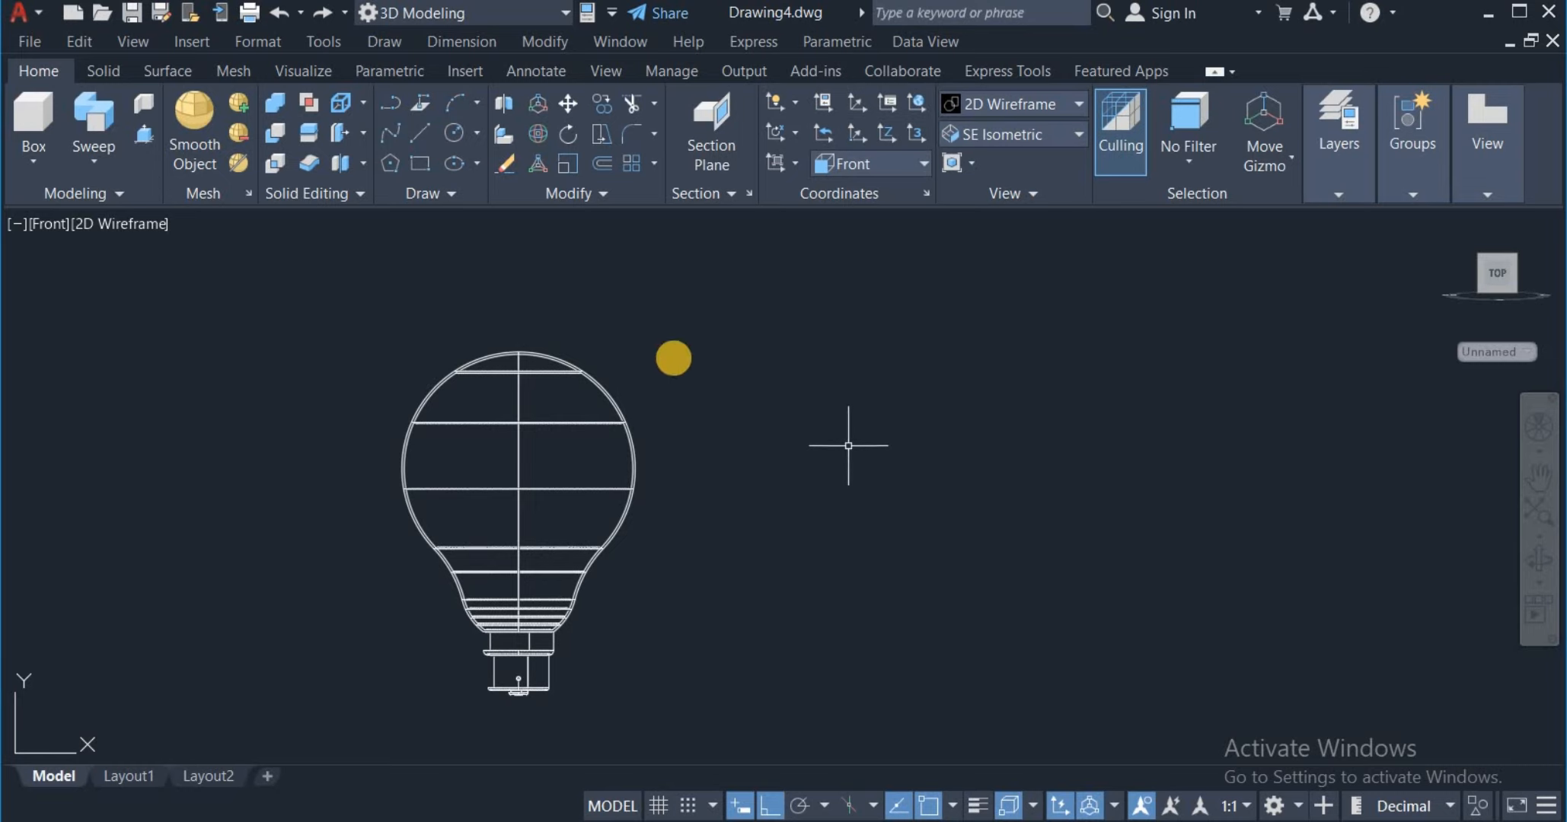
Step: Draw a 50 mm horizontal line in the empty space beside the bulb in the front plane
left_click(420, 133)
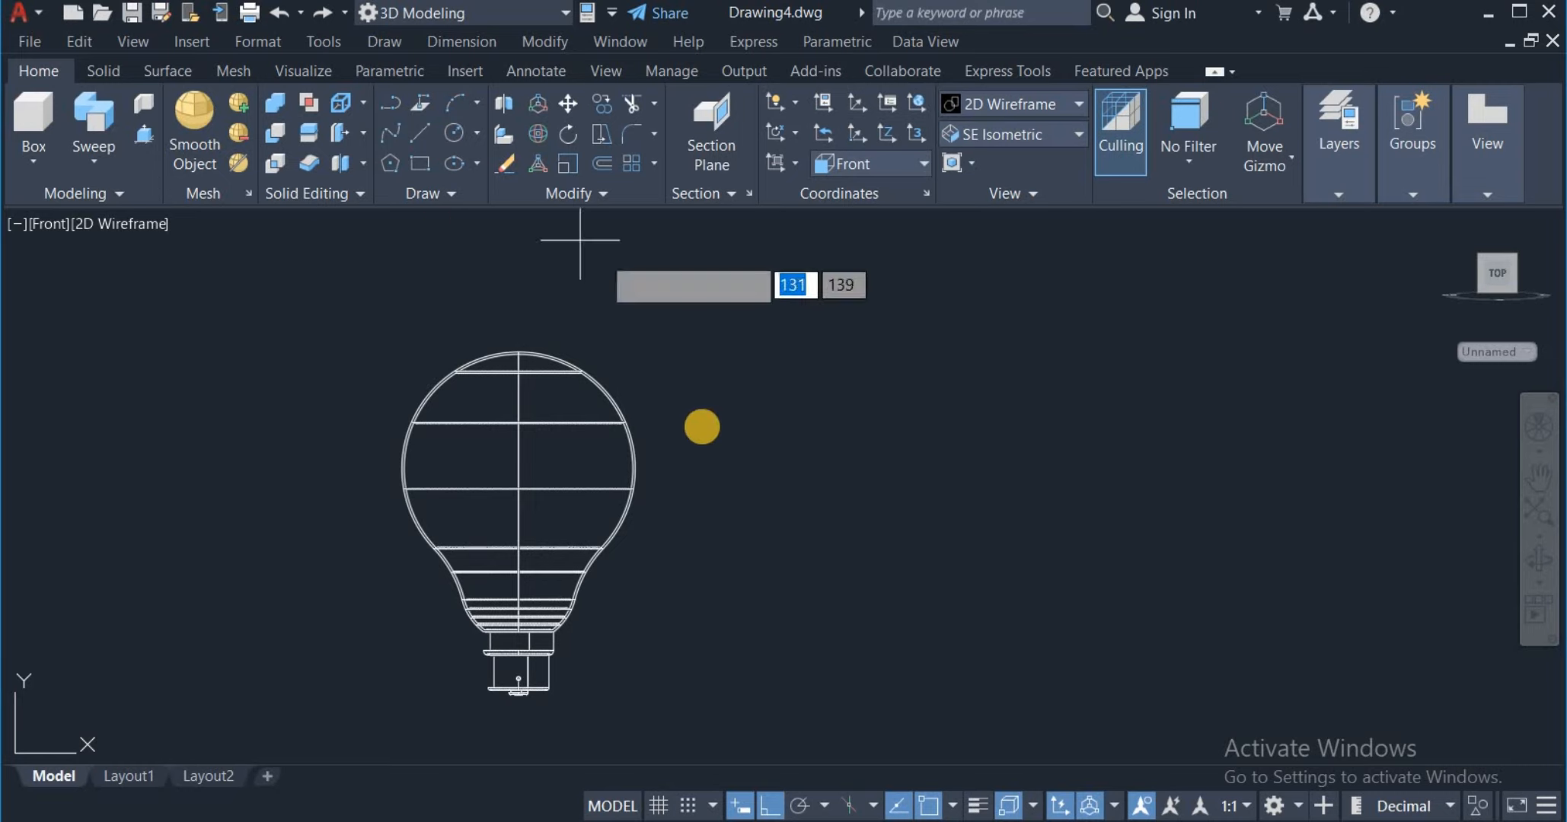
left_click(822, 393)
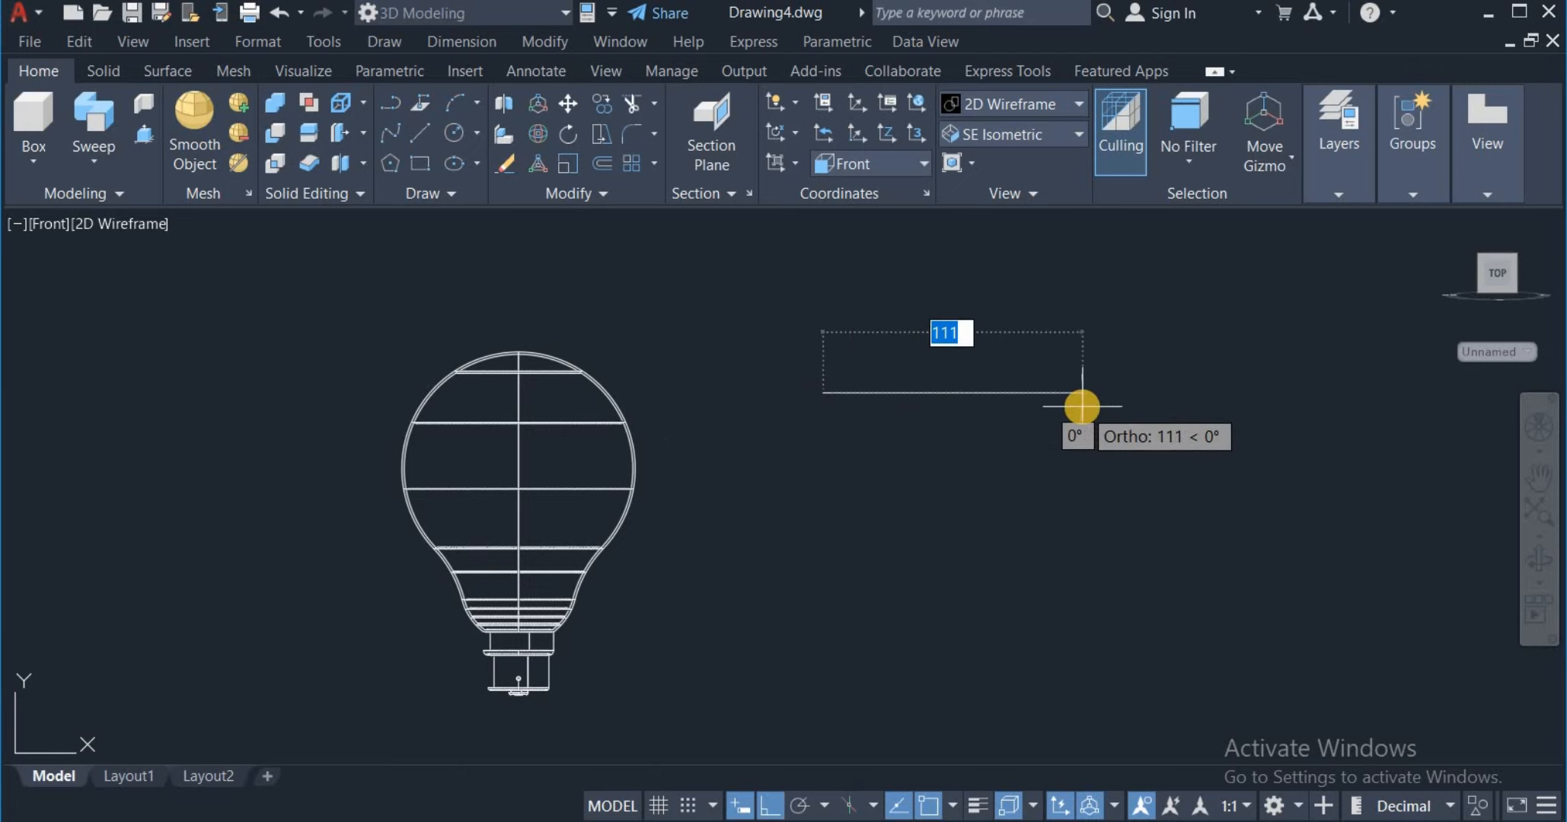
type("50")
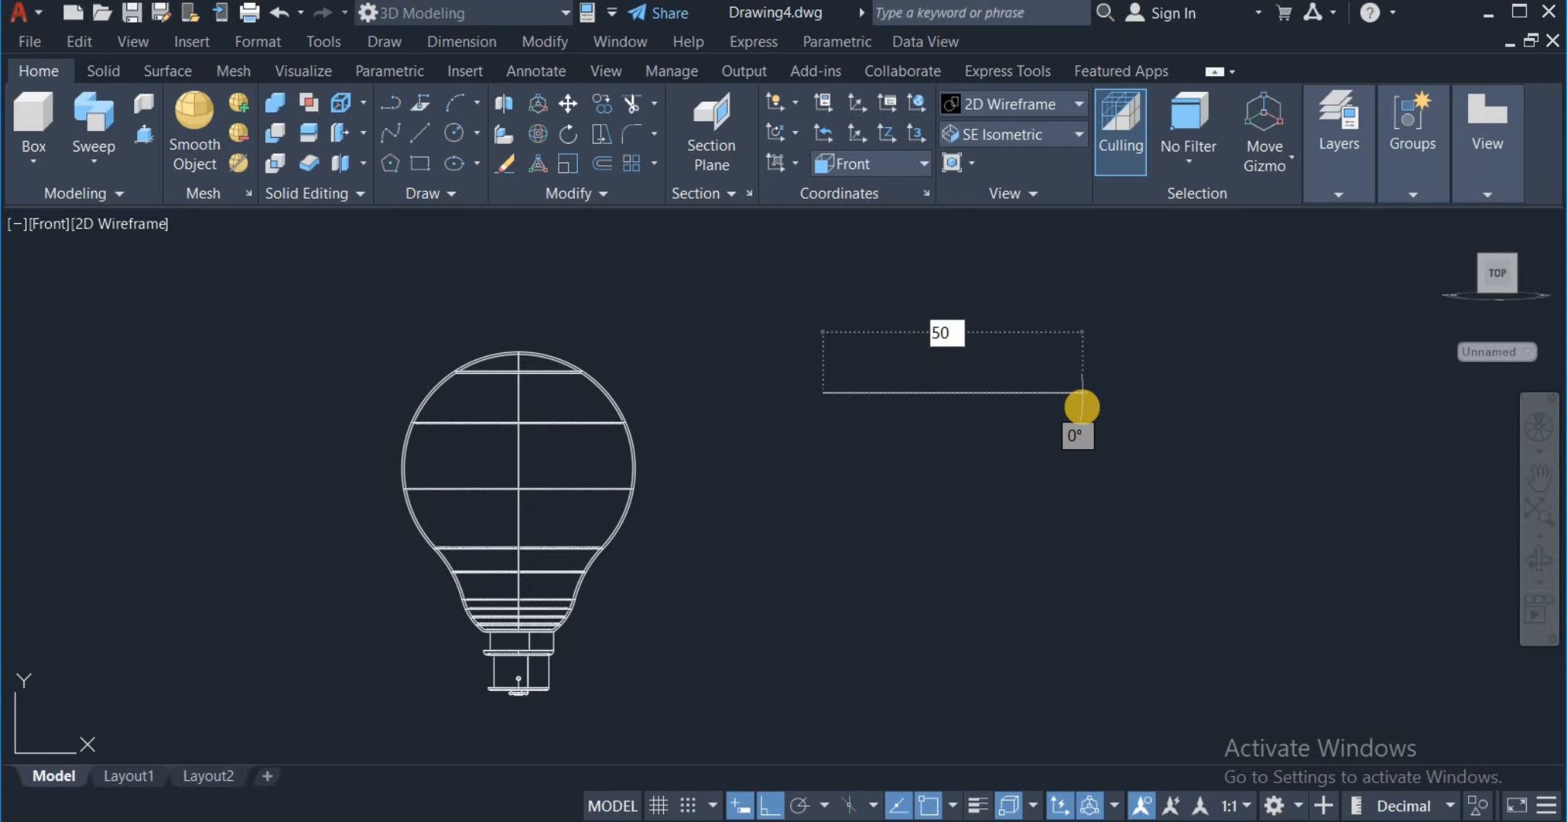
key("Return")
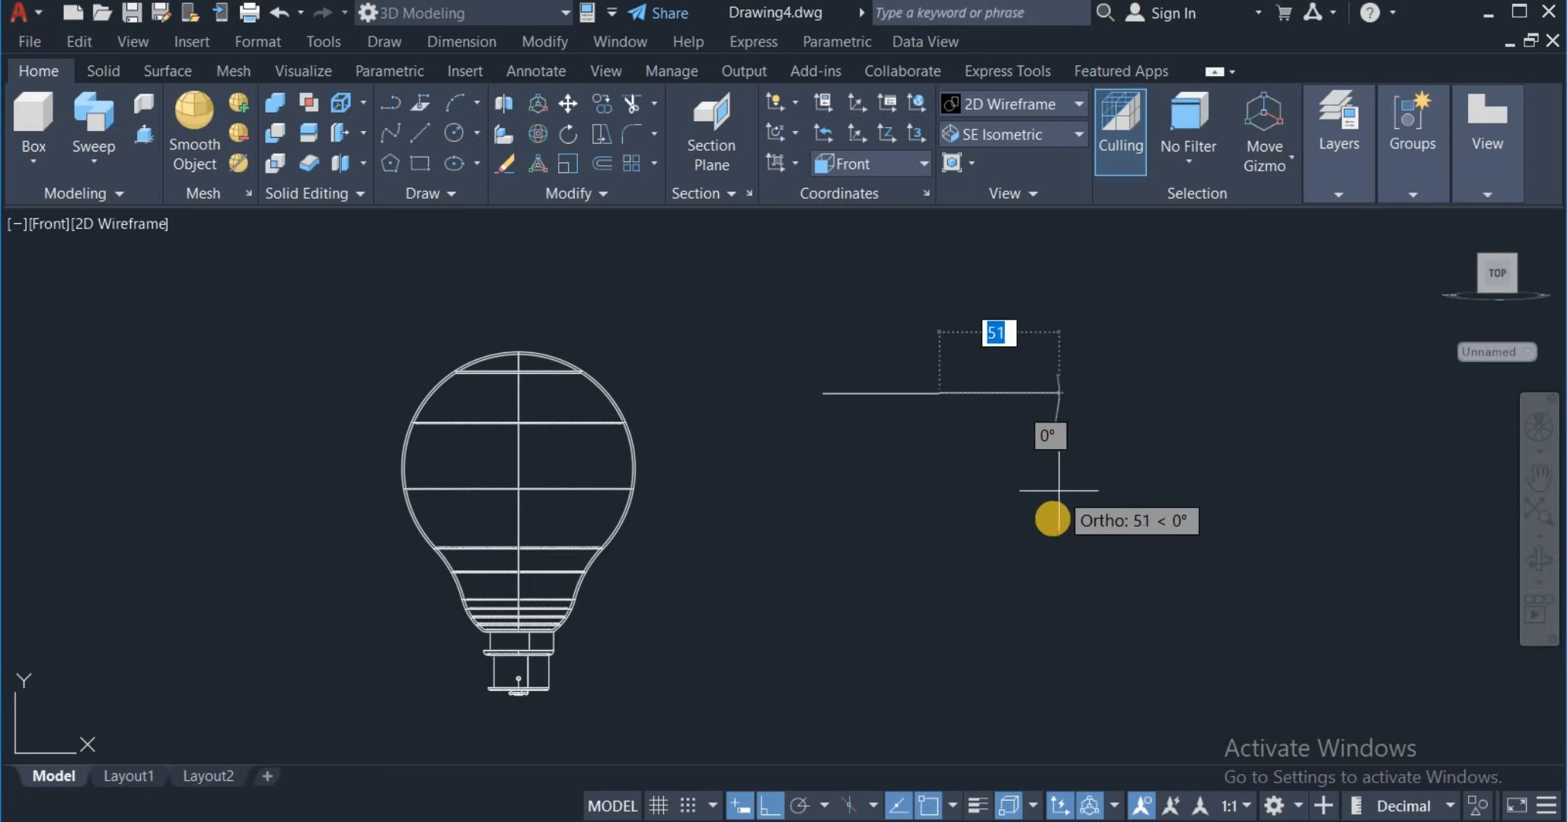
Step: Draw a 70 mm vertical line downward from the midpoint of the 50 mm horizontal line
key("Escape")
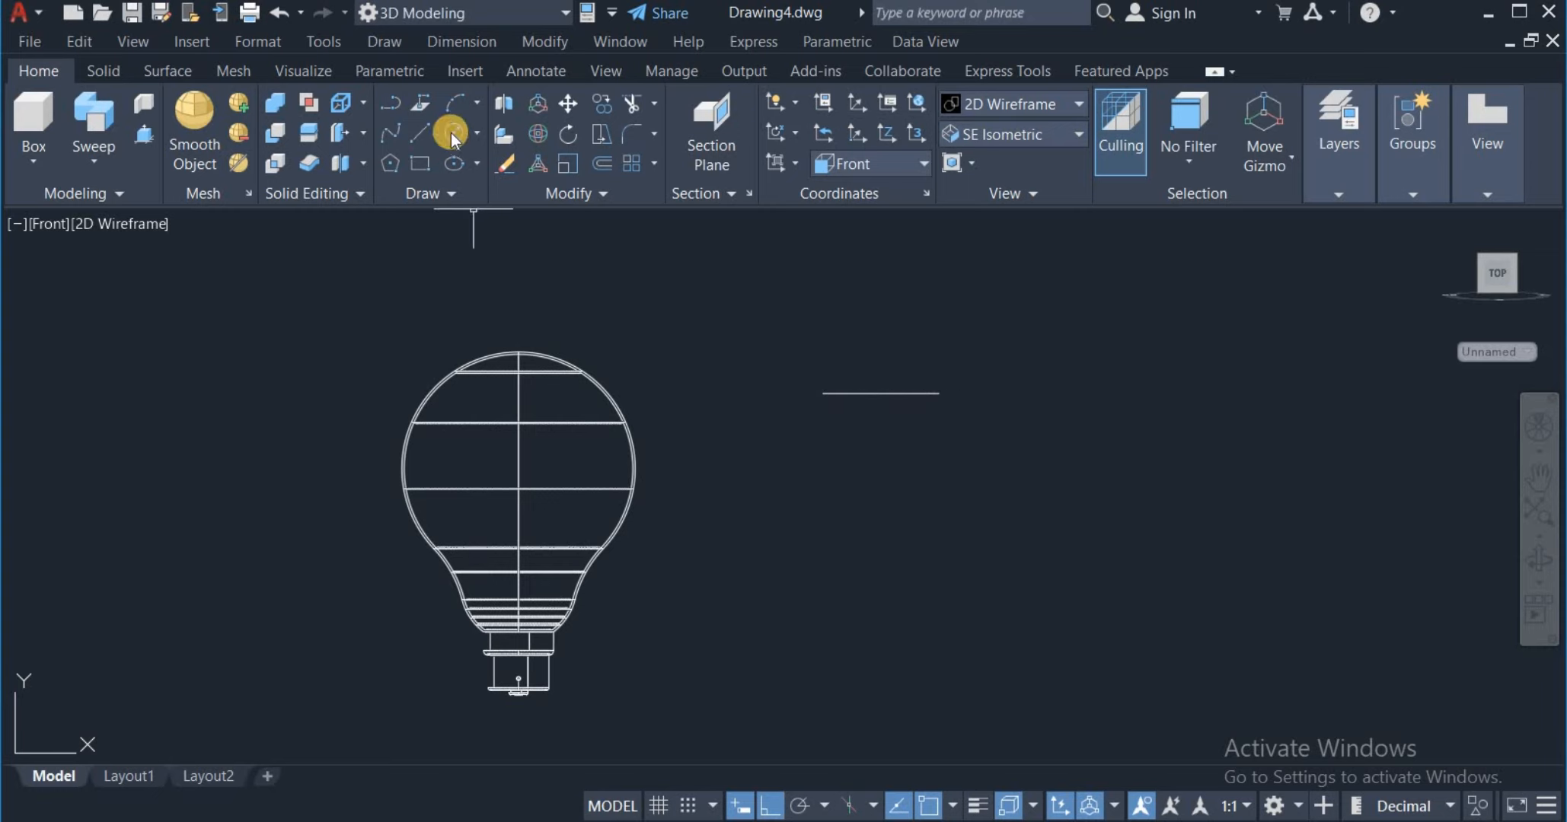
left_click(426, 133)
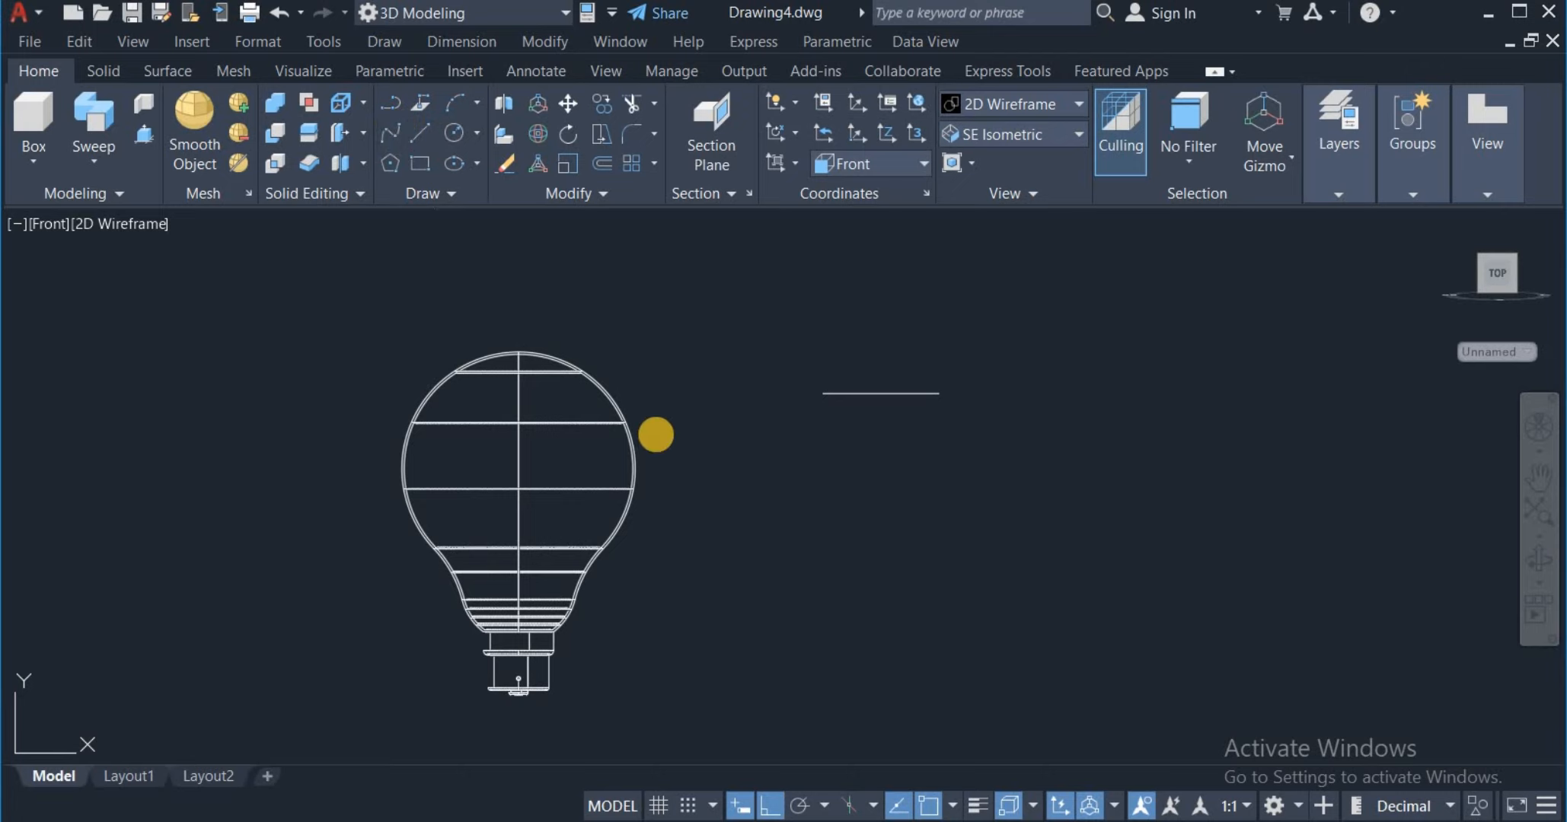
left_click(878, 394)
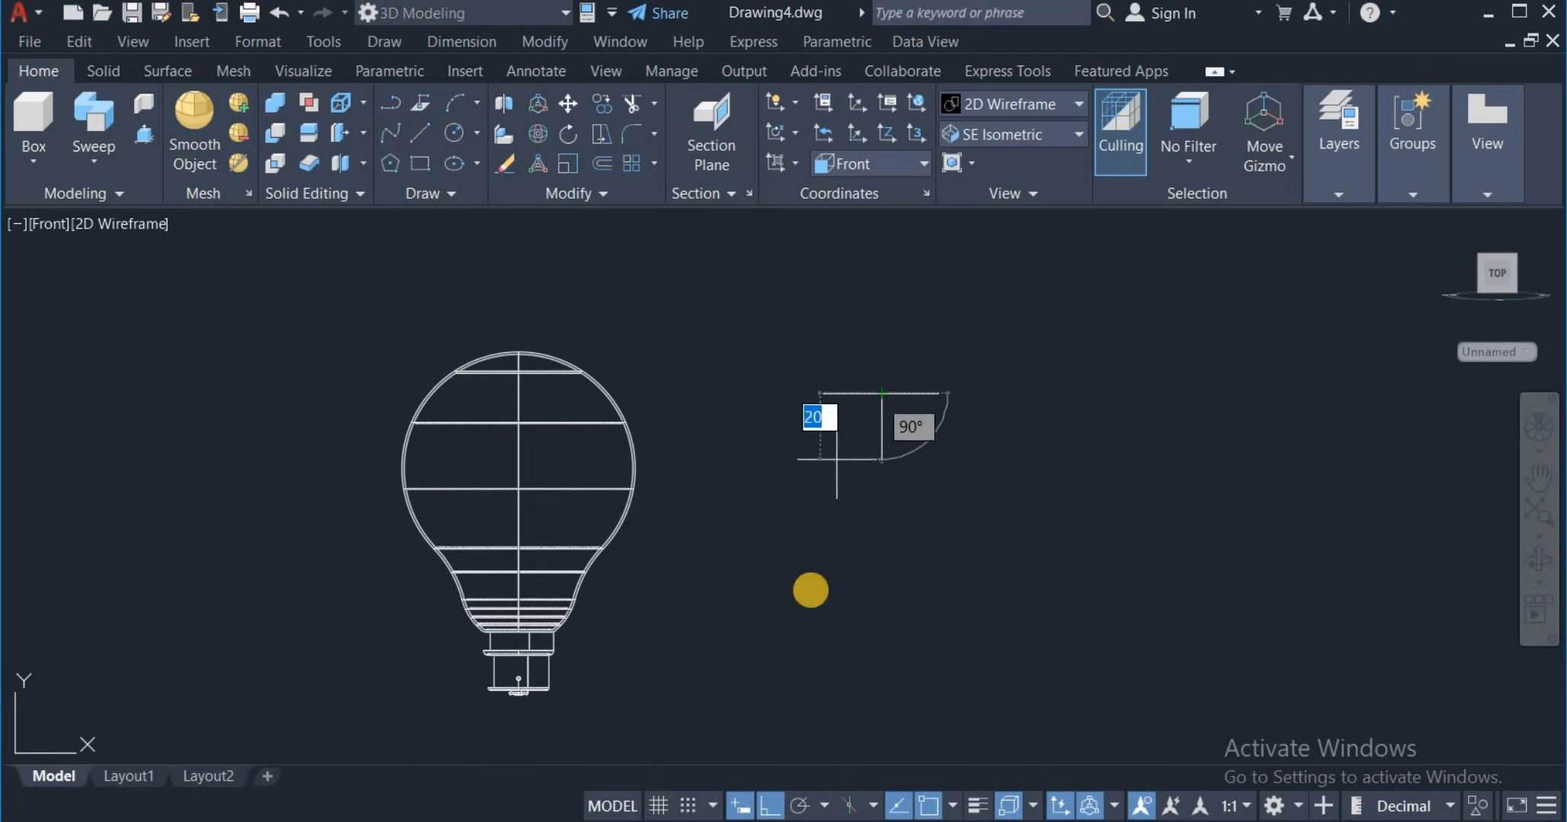
type("70")
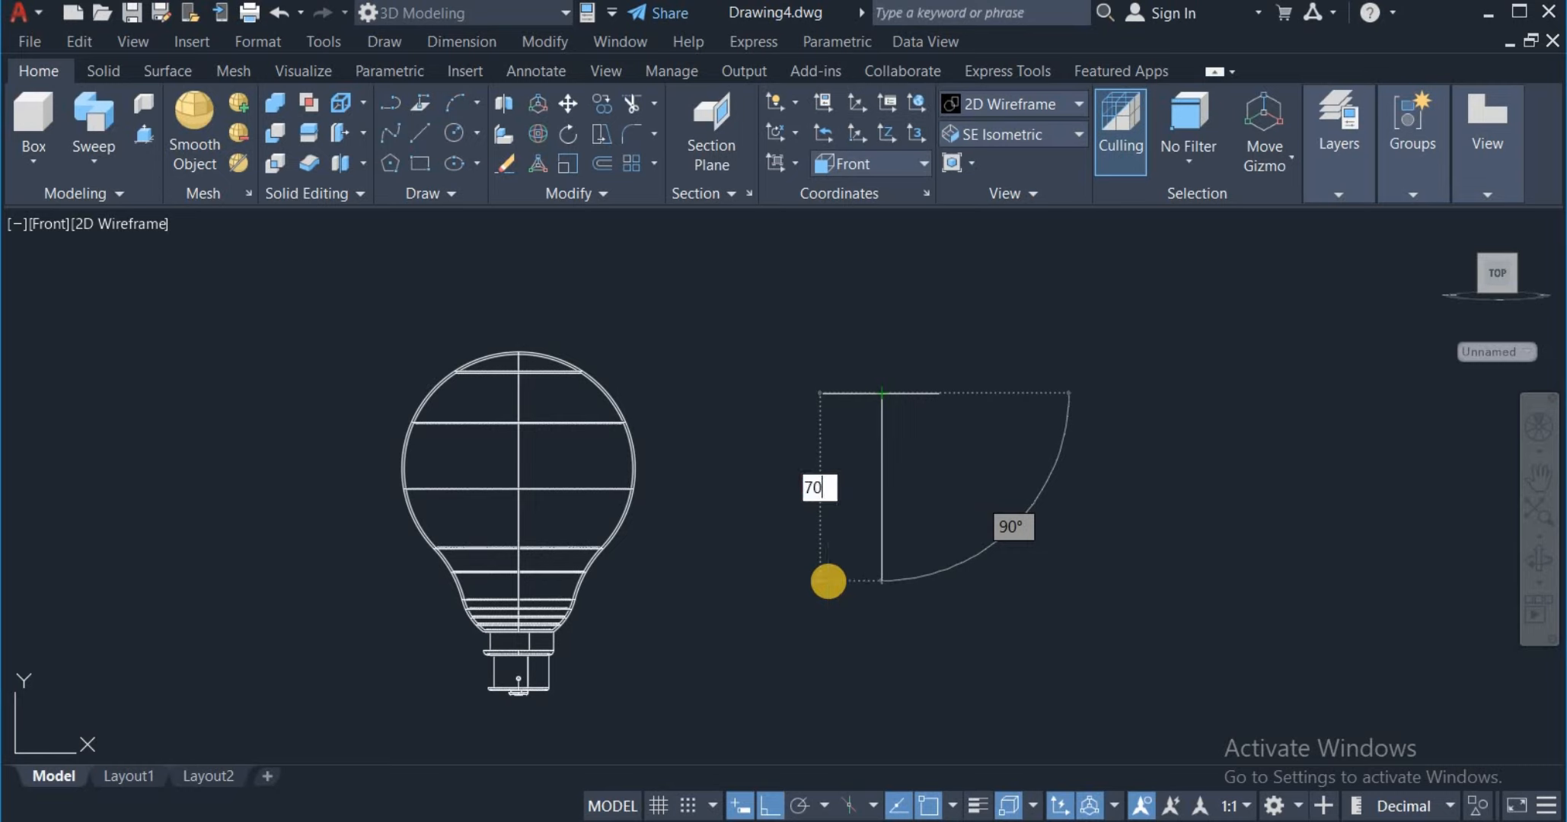
key("Return")
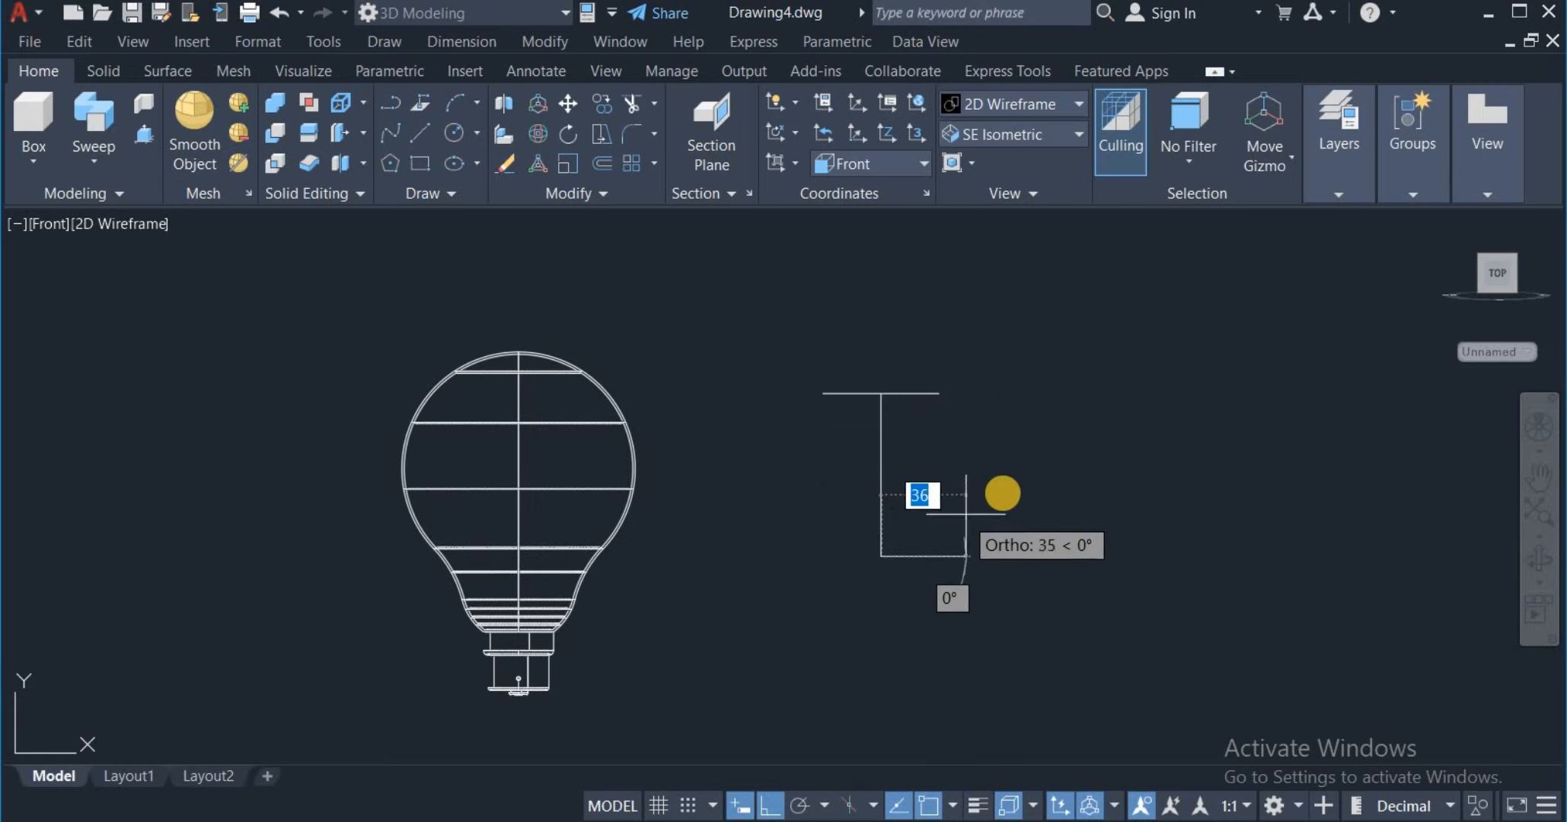
right_click(1003, 495)
left_click(1030, 514)
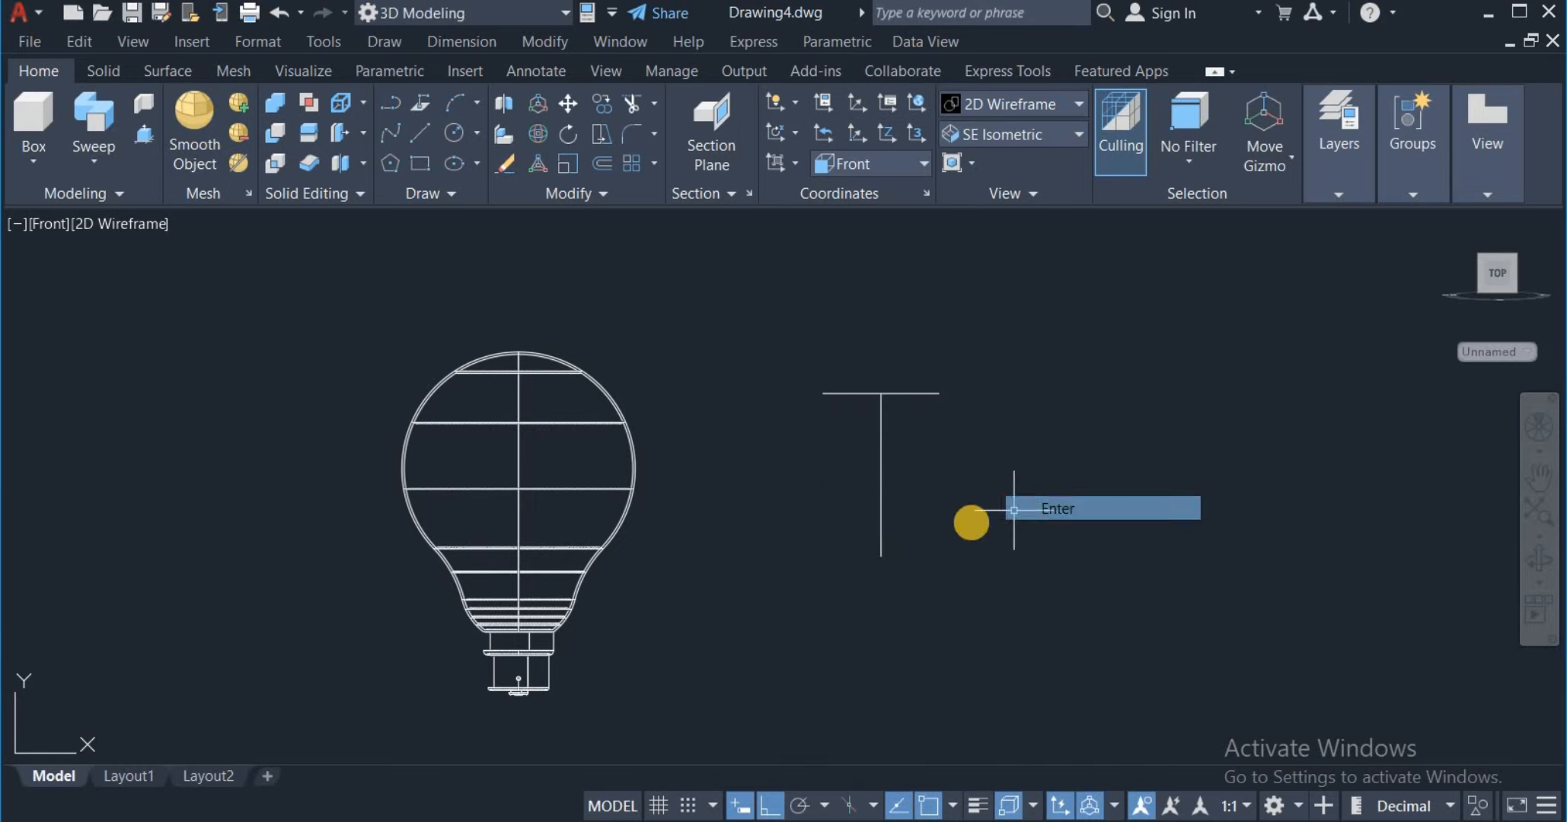
Step: Draw a 15 by 8 mm rectangle in the empty space beside the vertical line
left_click(419, 163)
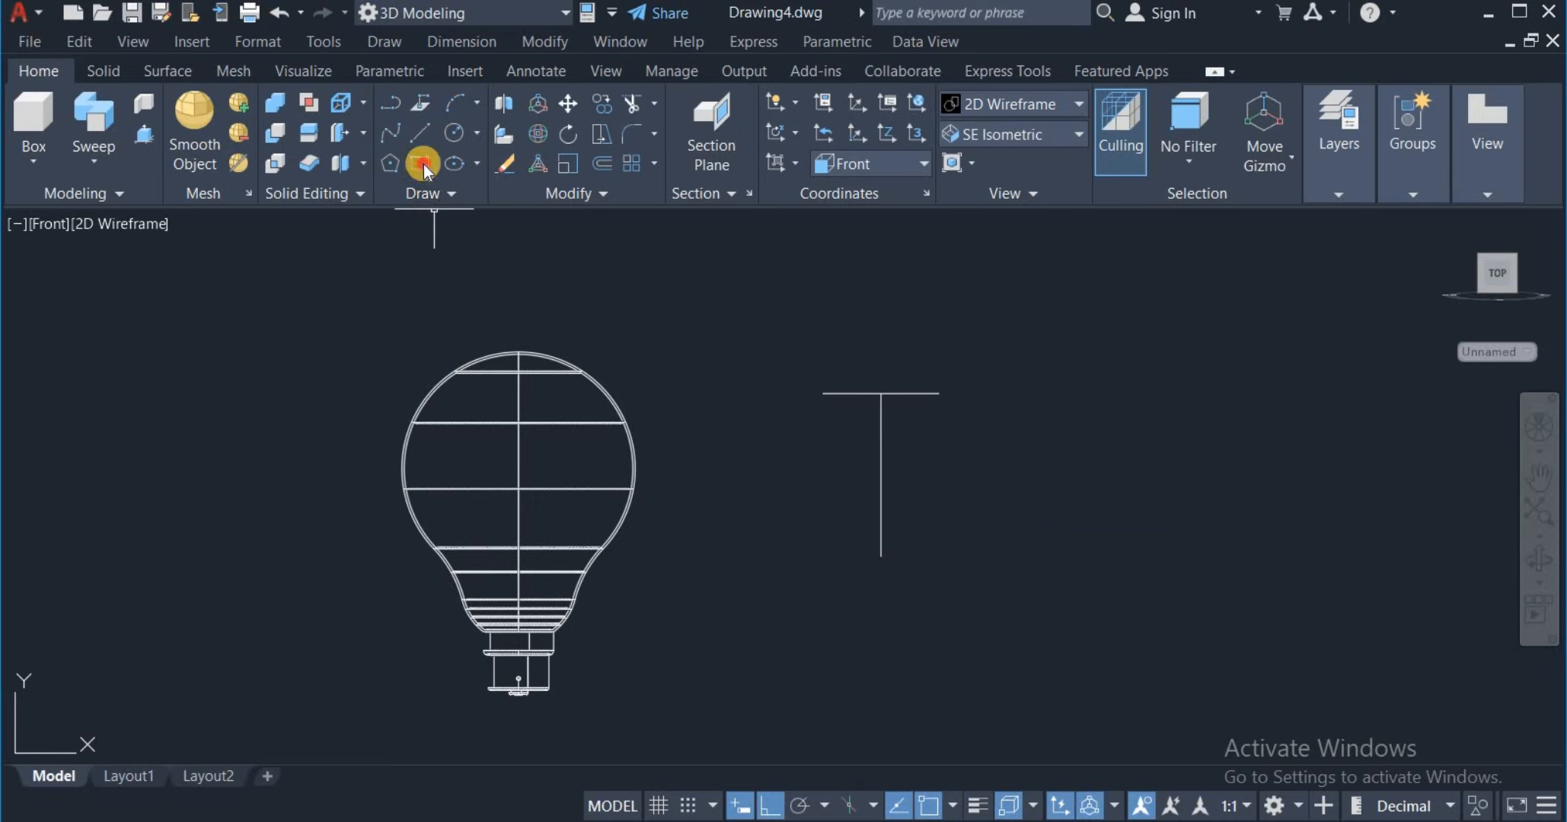
left_click(956, 468)
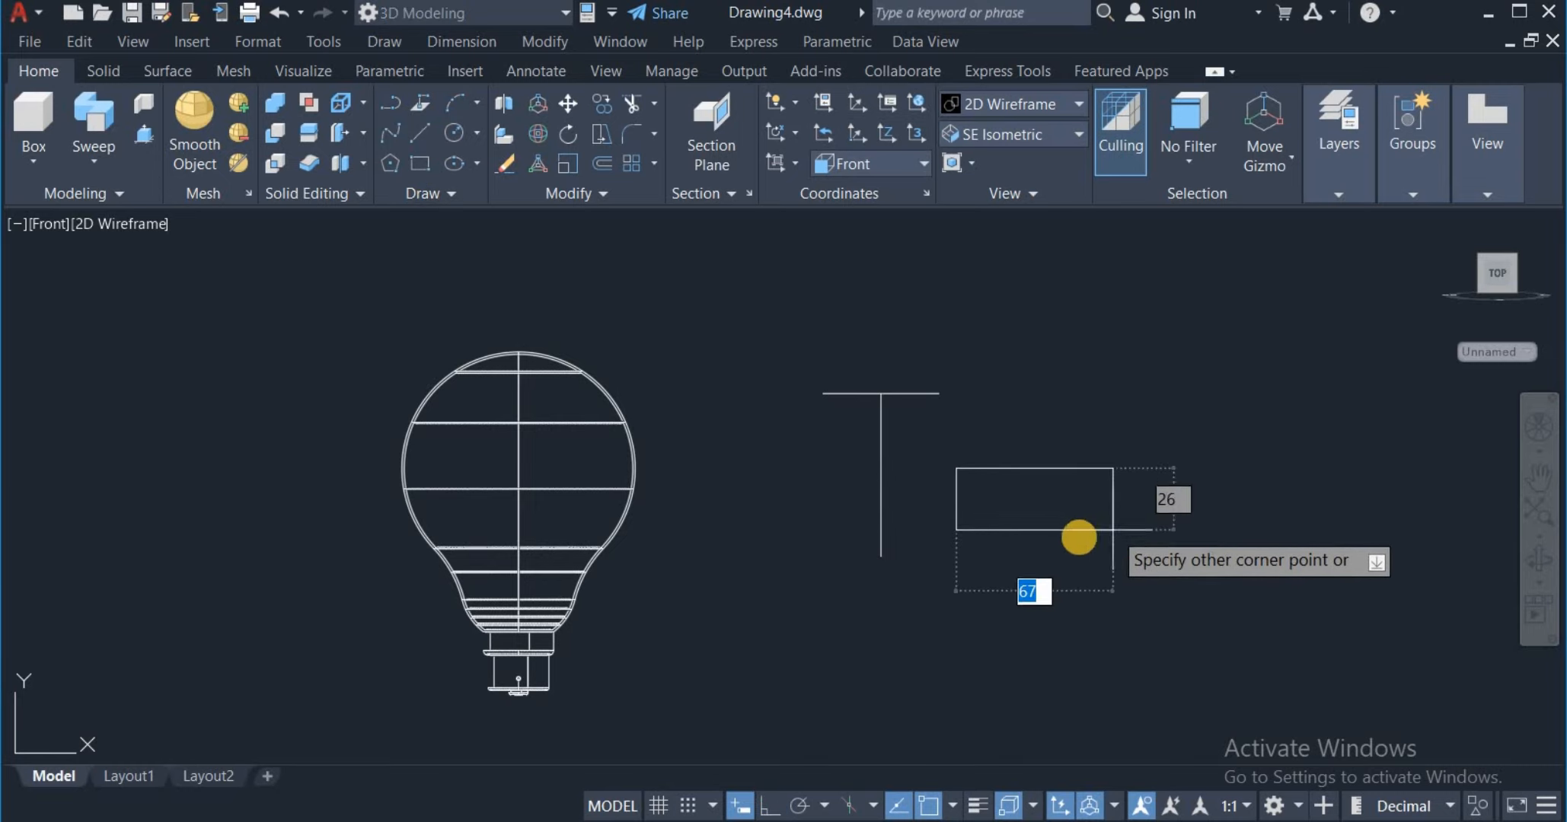
type("15")
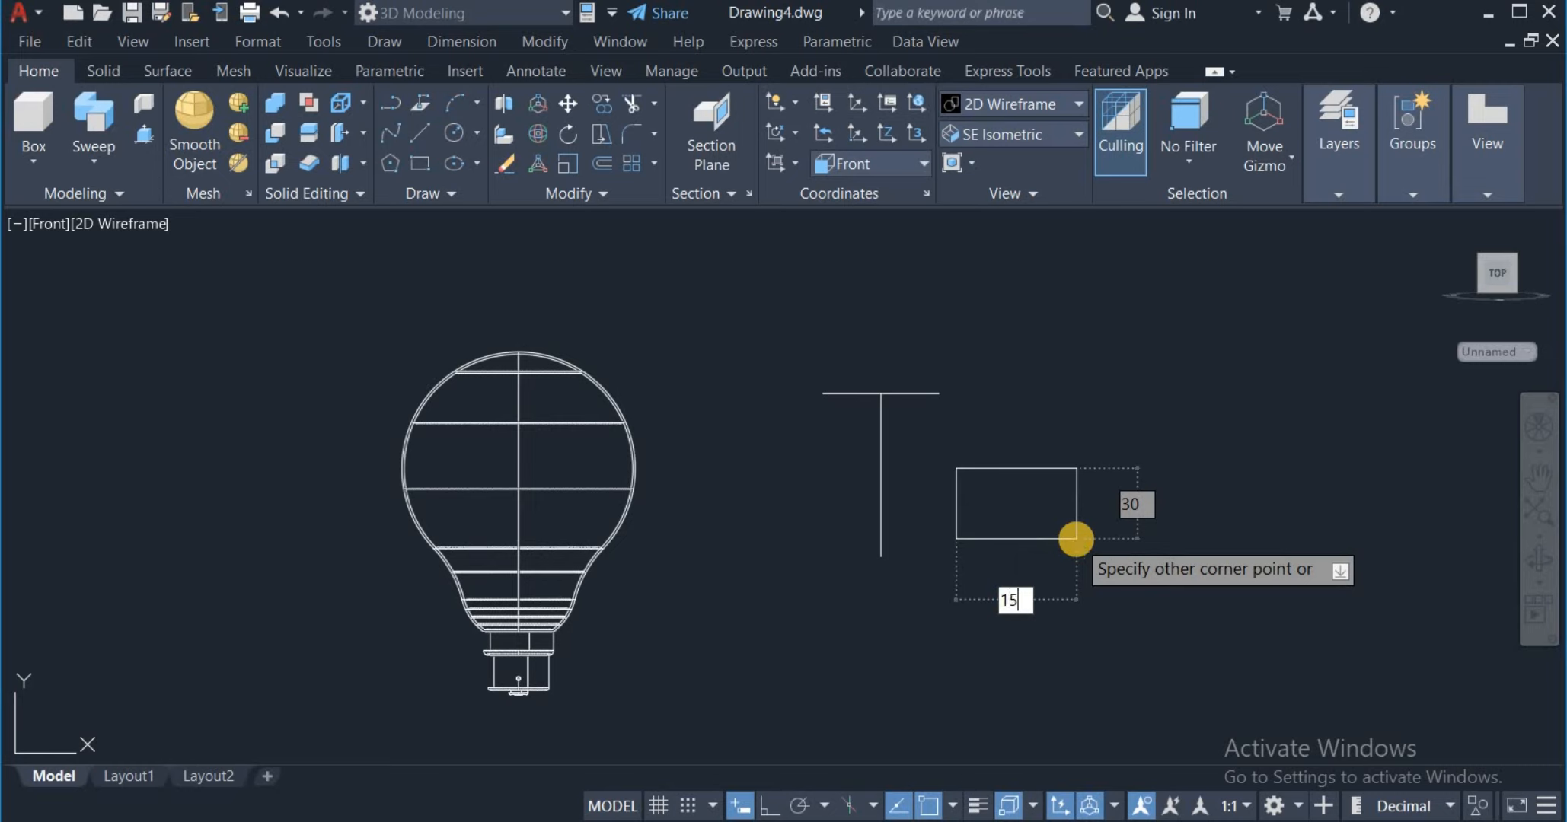
key("Tab")
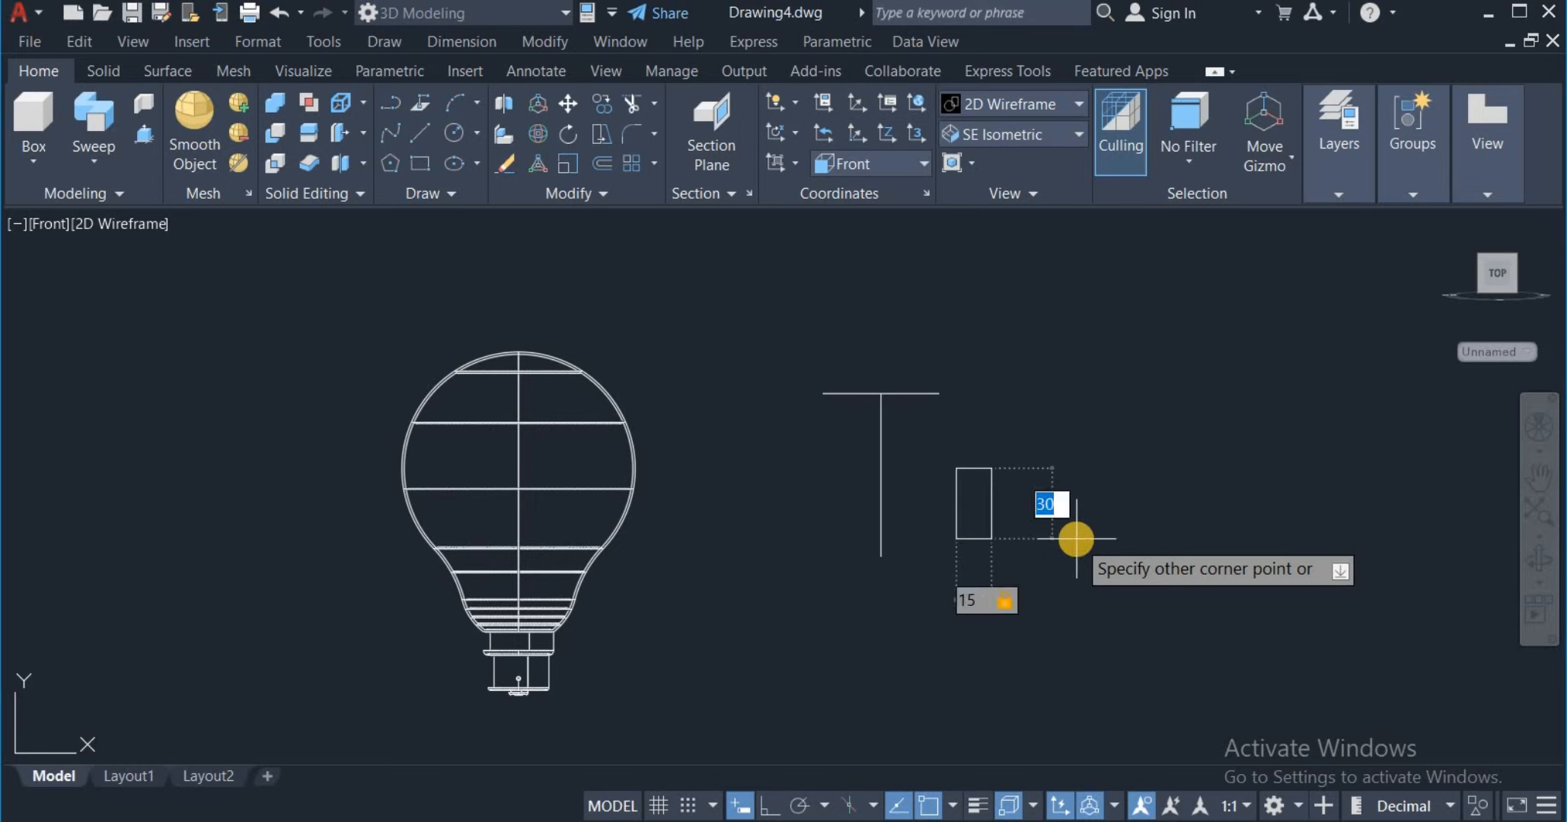
type("8")
key("Return")
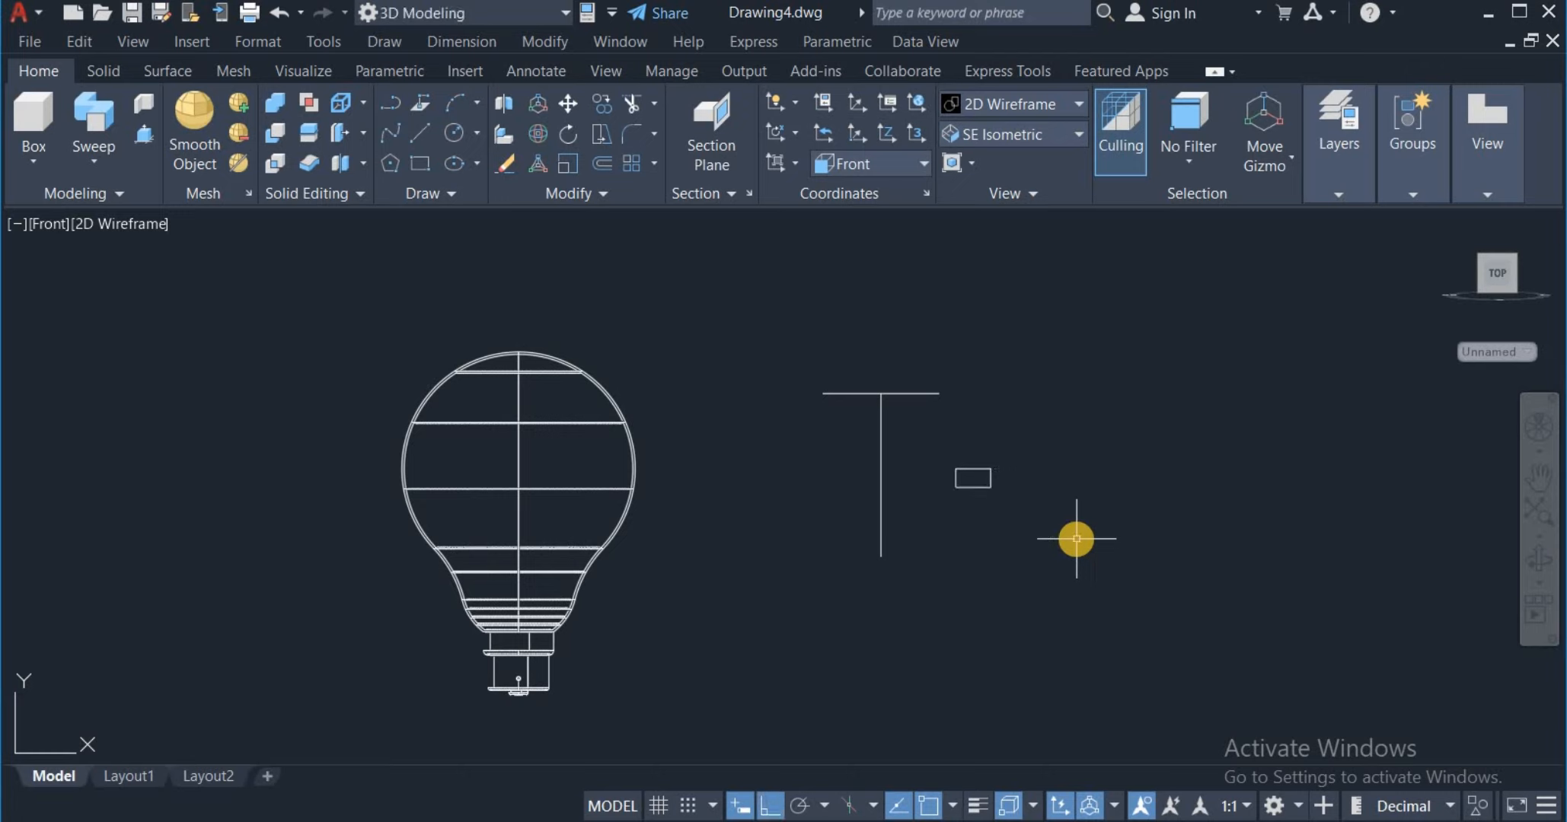
Step: Fillet all corners of the small rectangle as a polyline with a radius of 2 mm
scroll(990, 476, "up", 3)
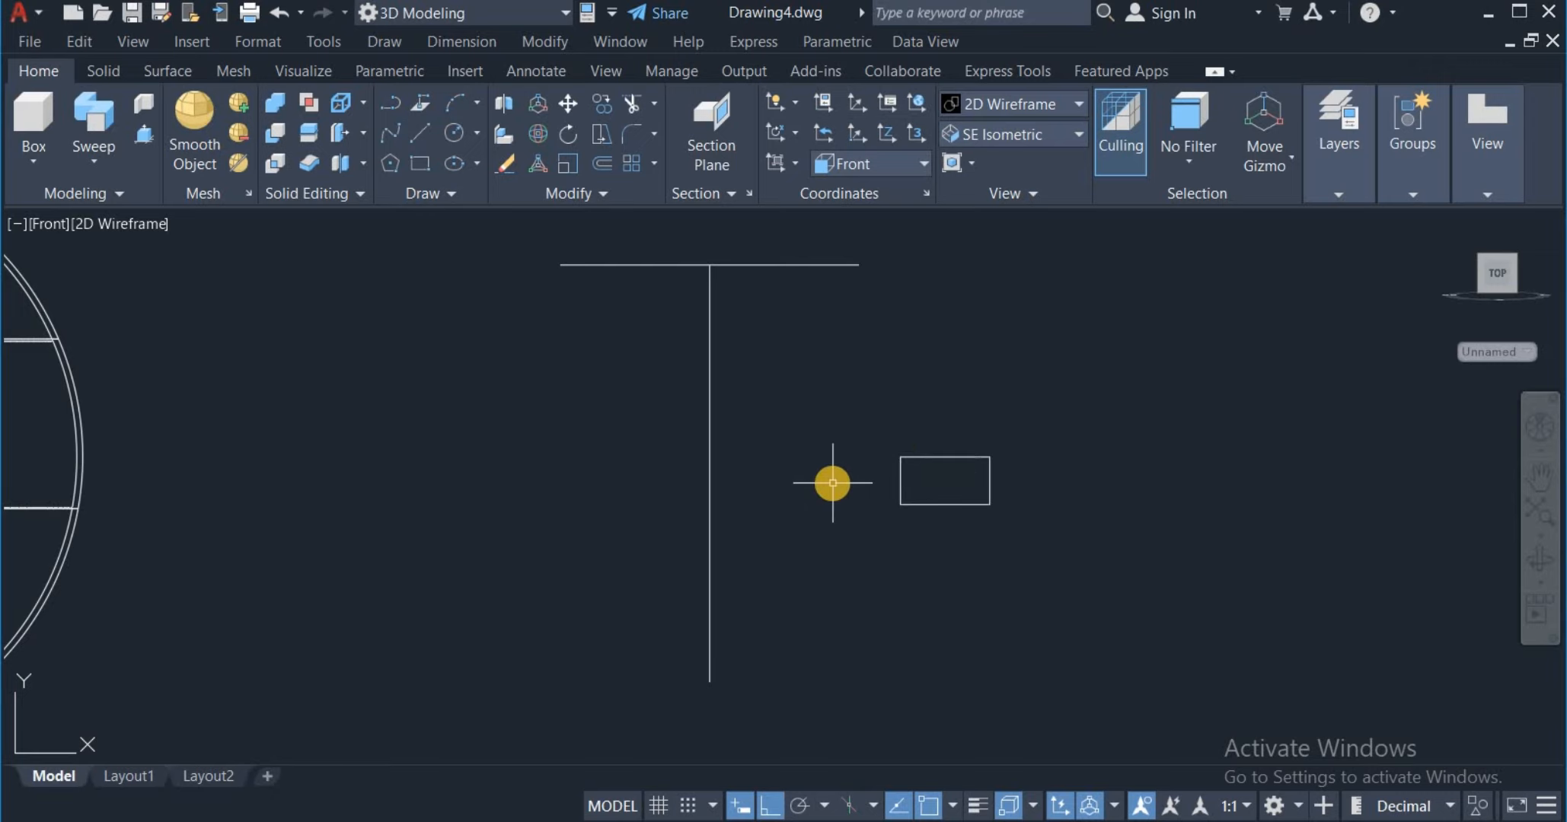
left_click(627, 132)
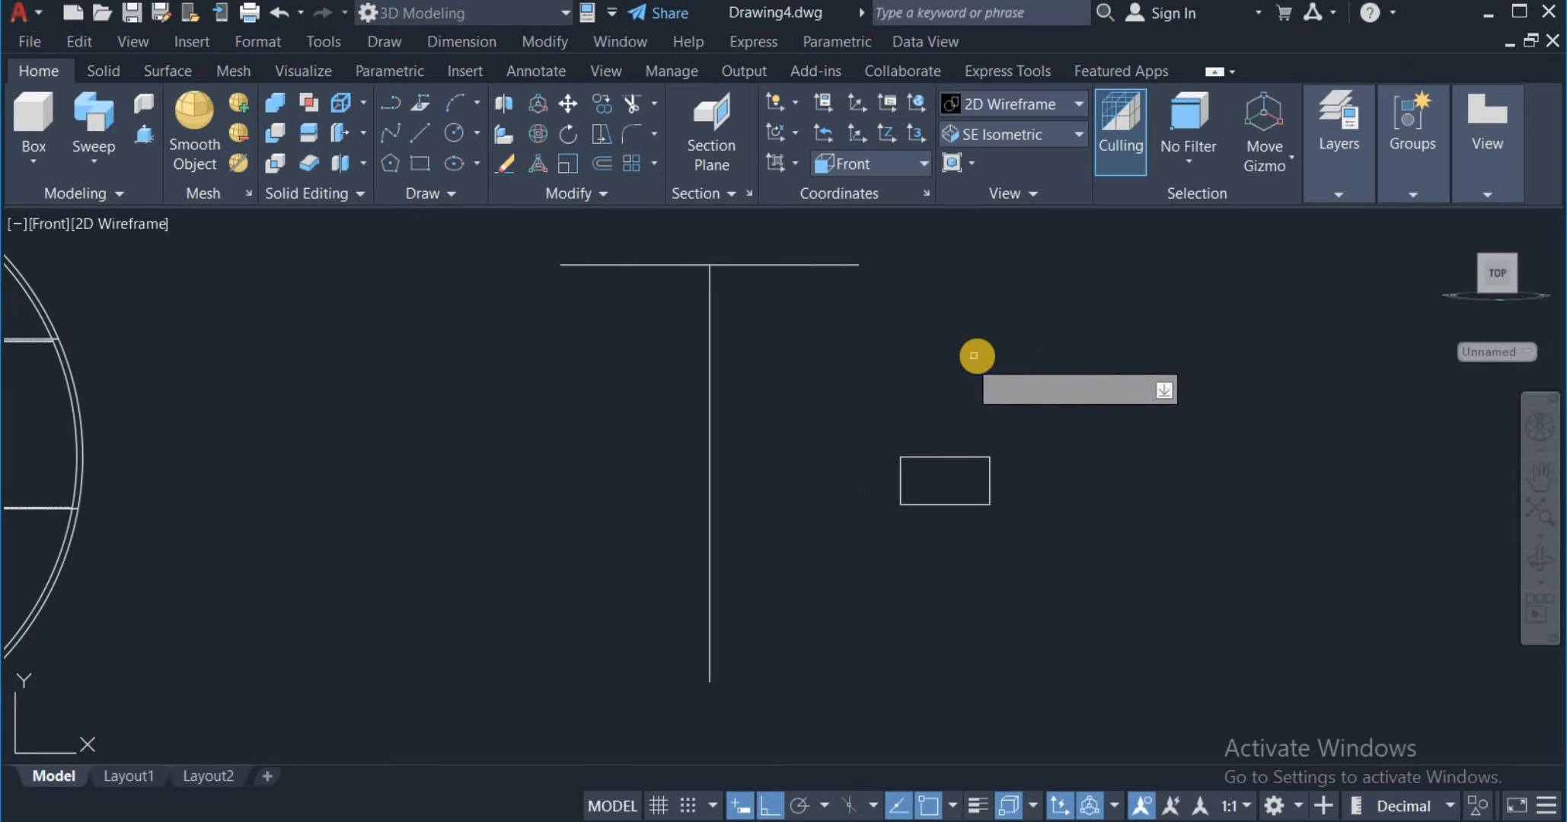
right_click(973, 357)
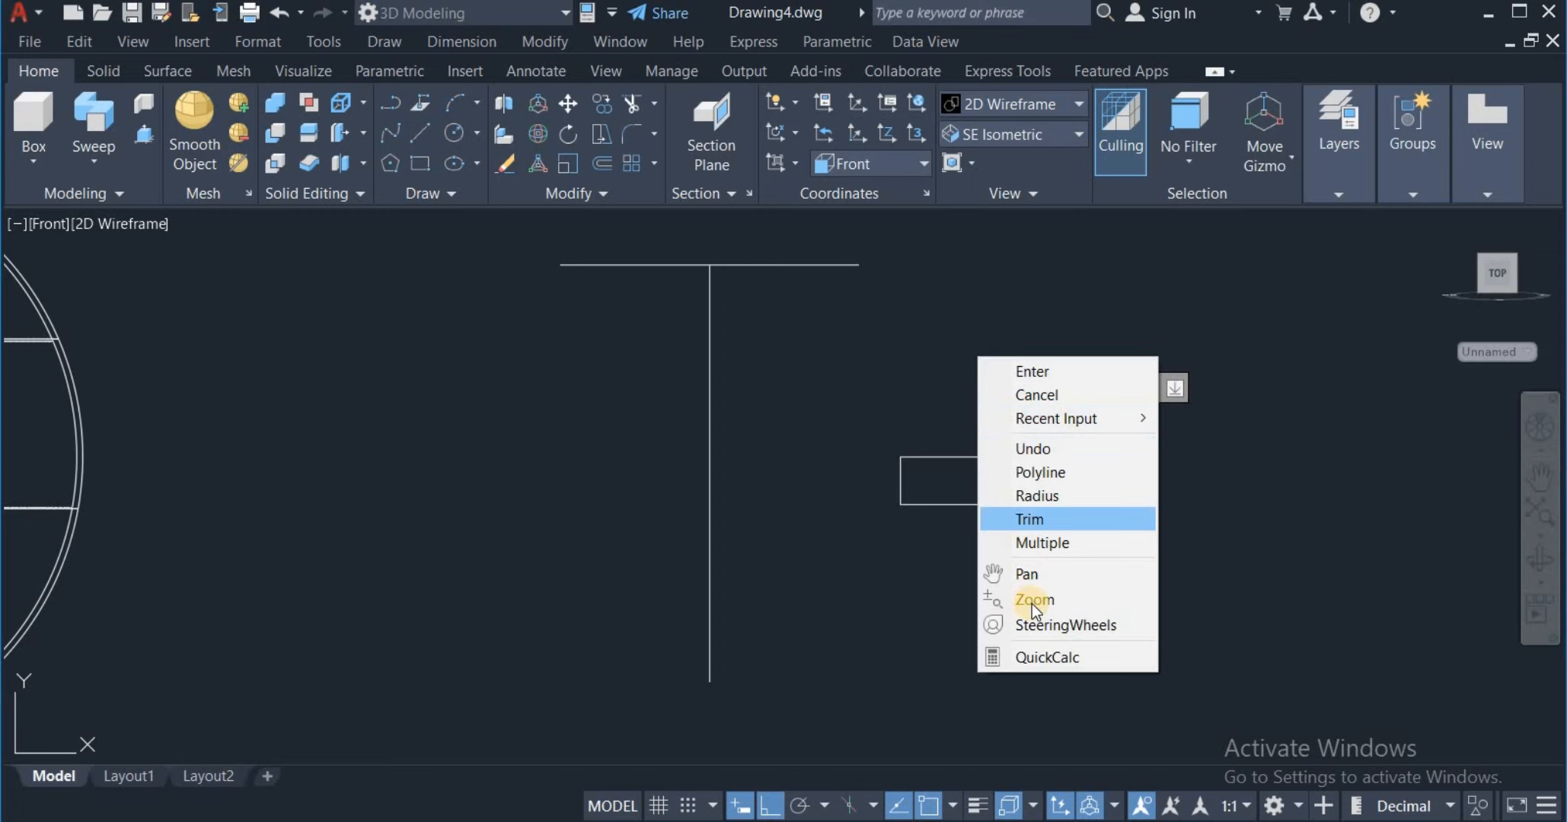
left_click(1077, 497)
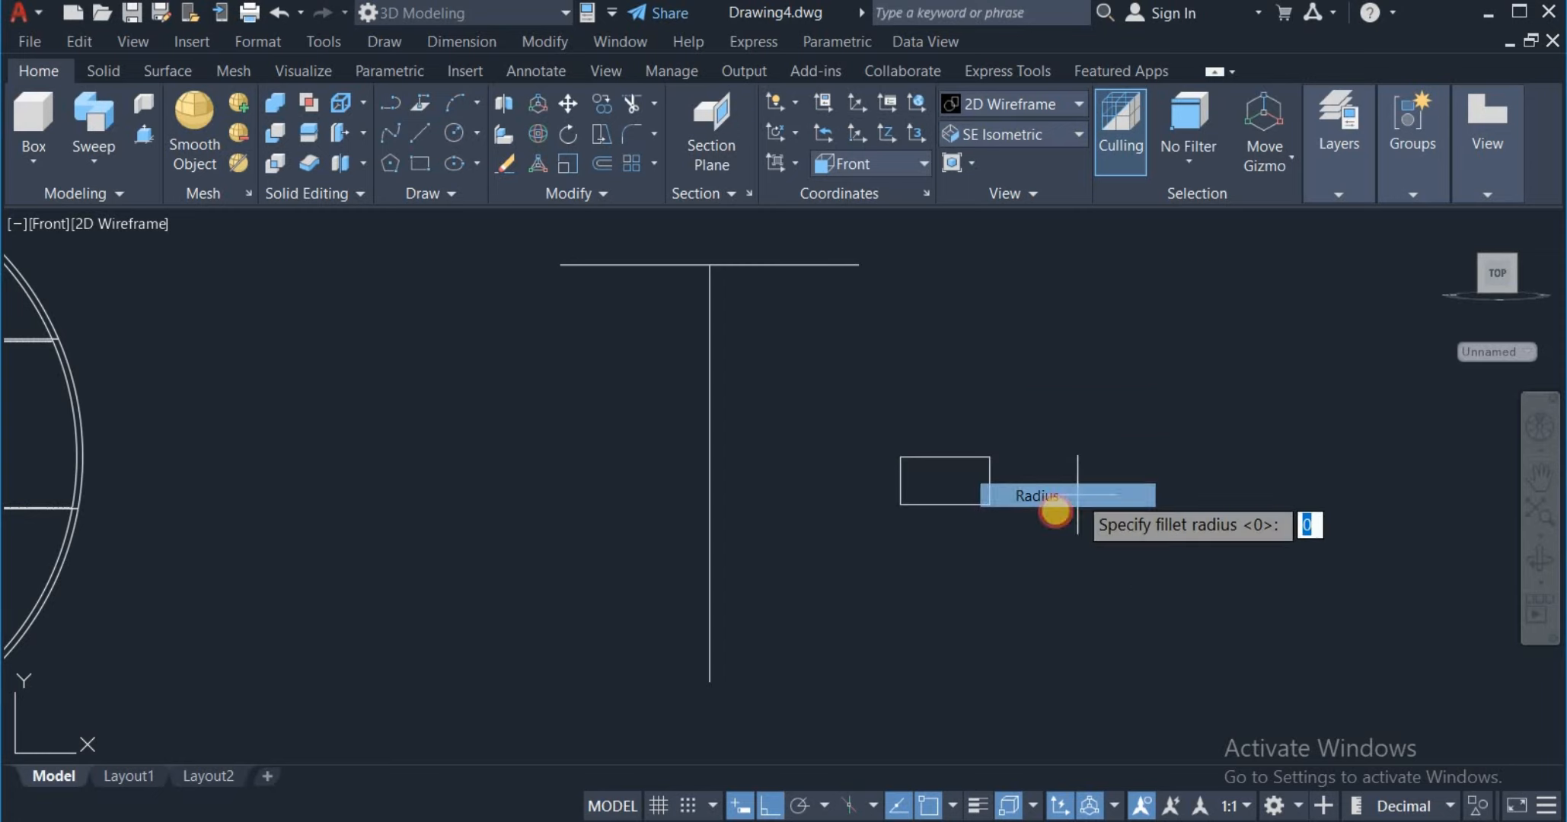
type("2")
key("Return")
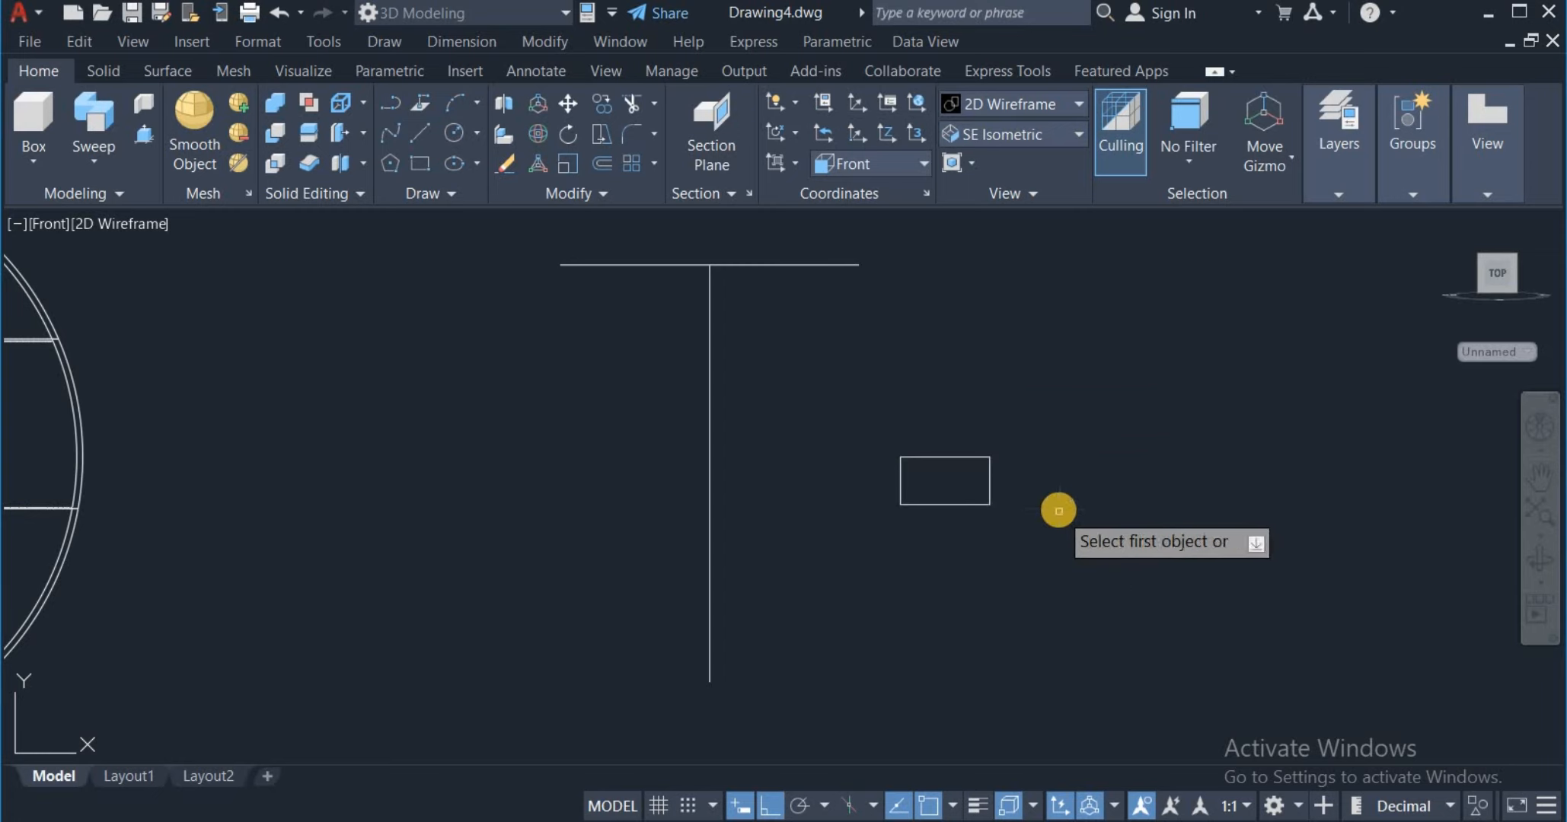
right_click(1029, 415)
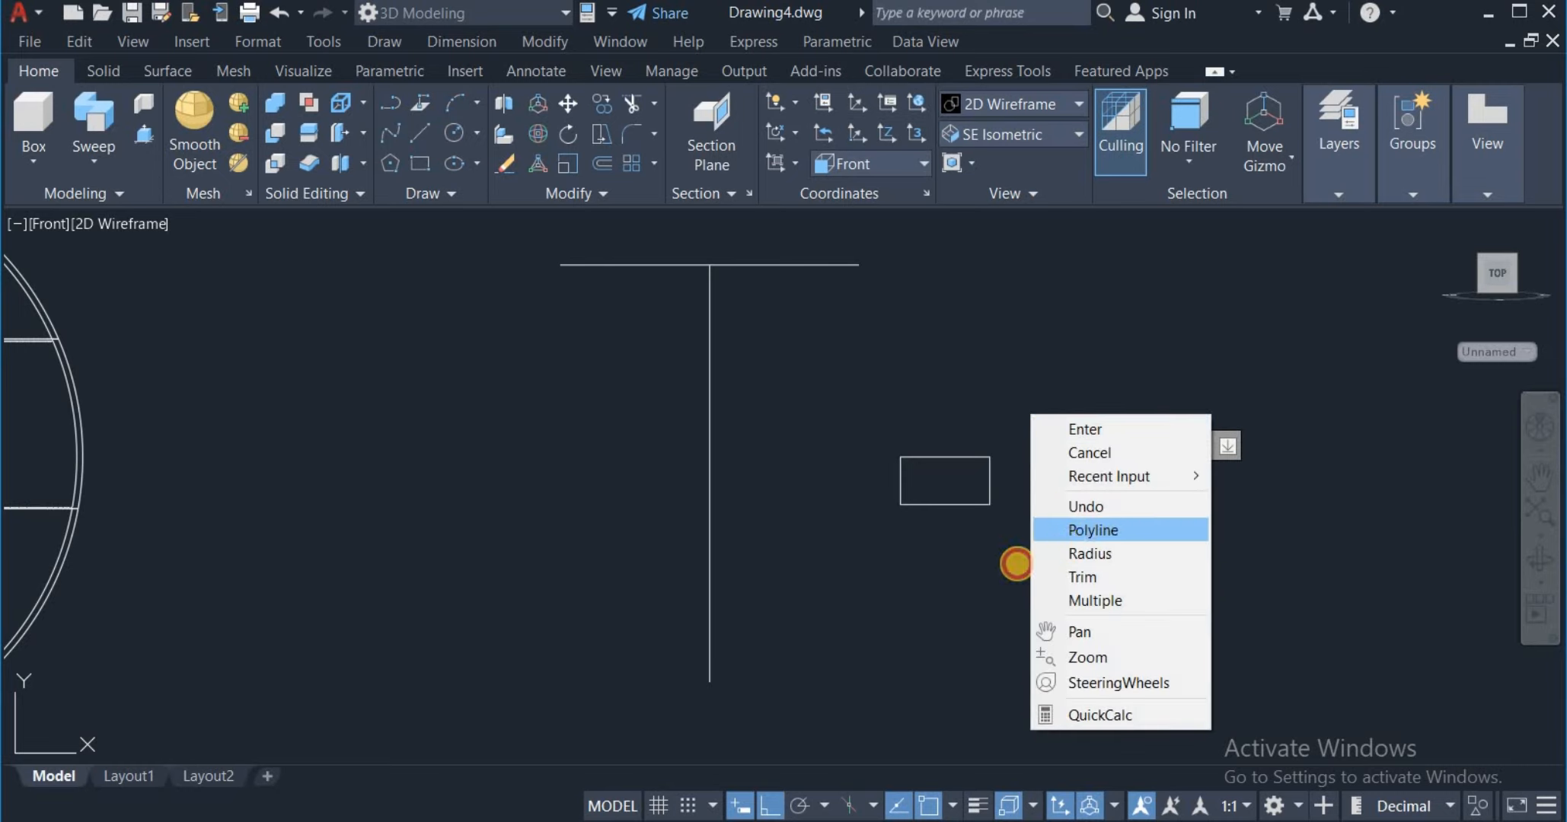
left_click(1093, 530)
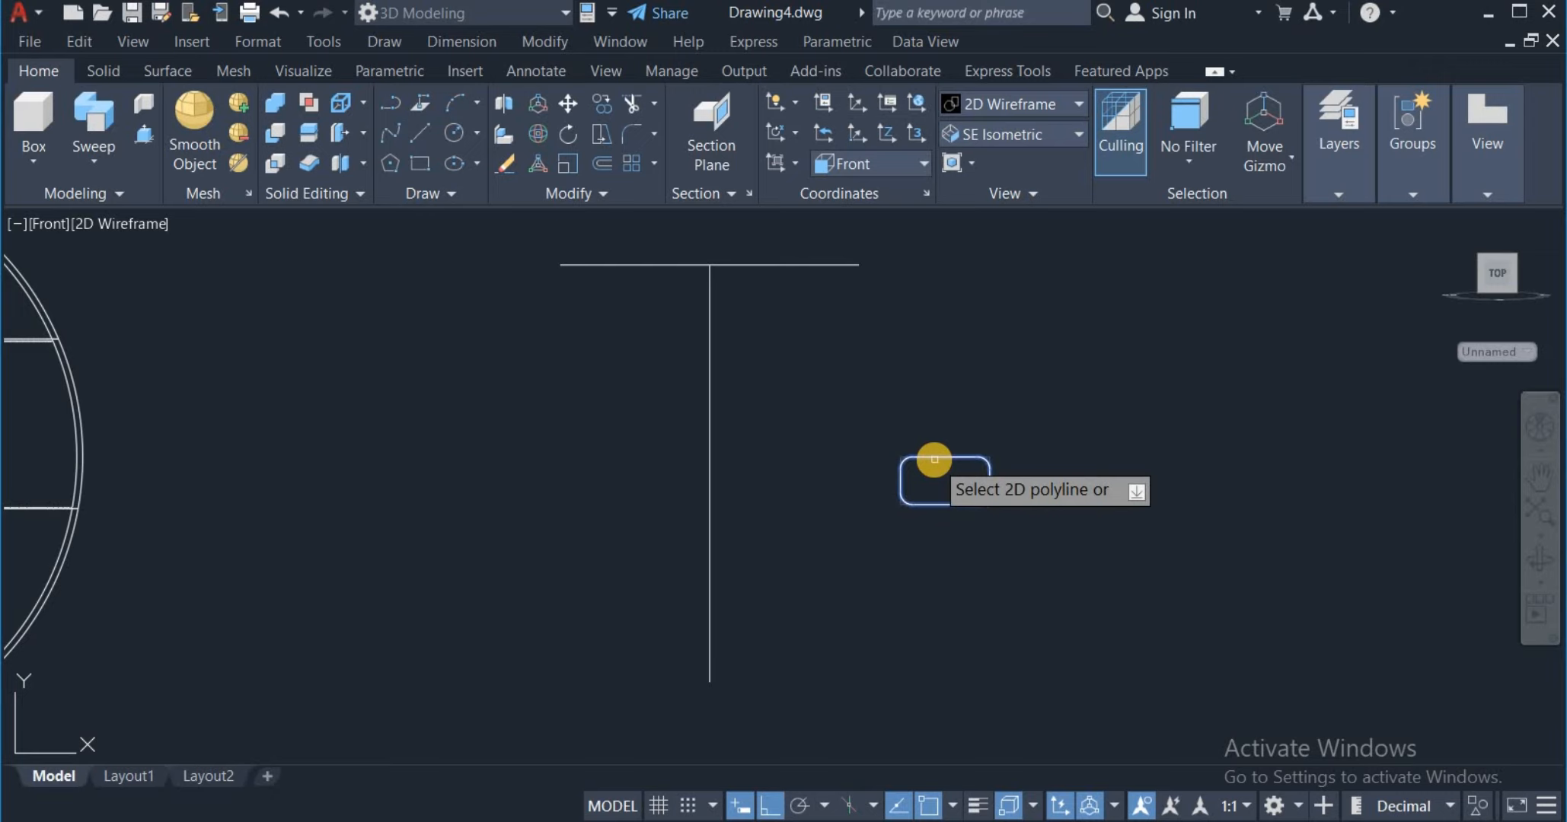
left_click(934, 459)
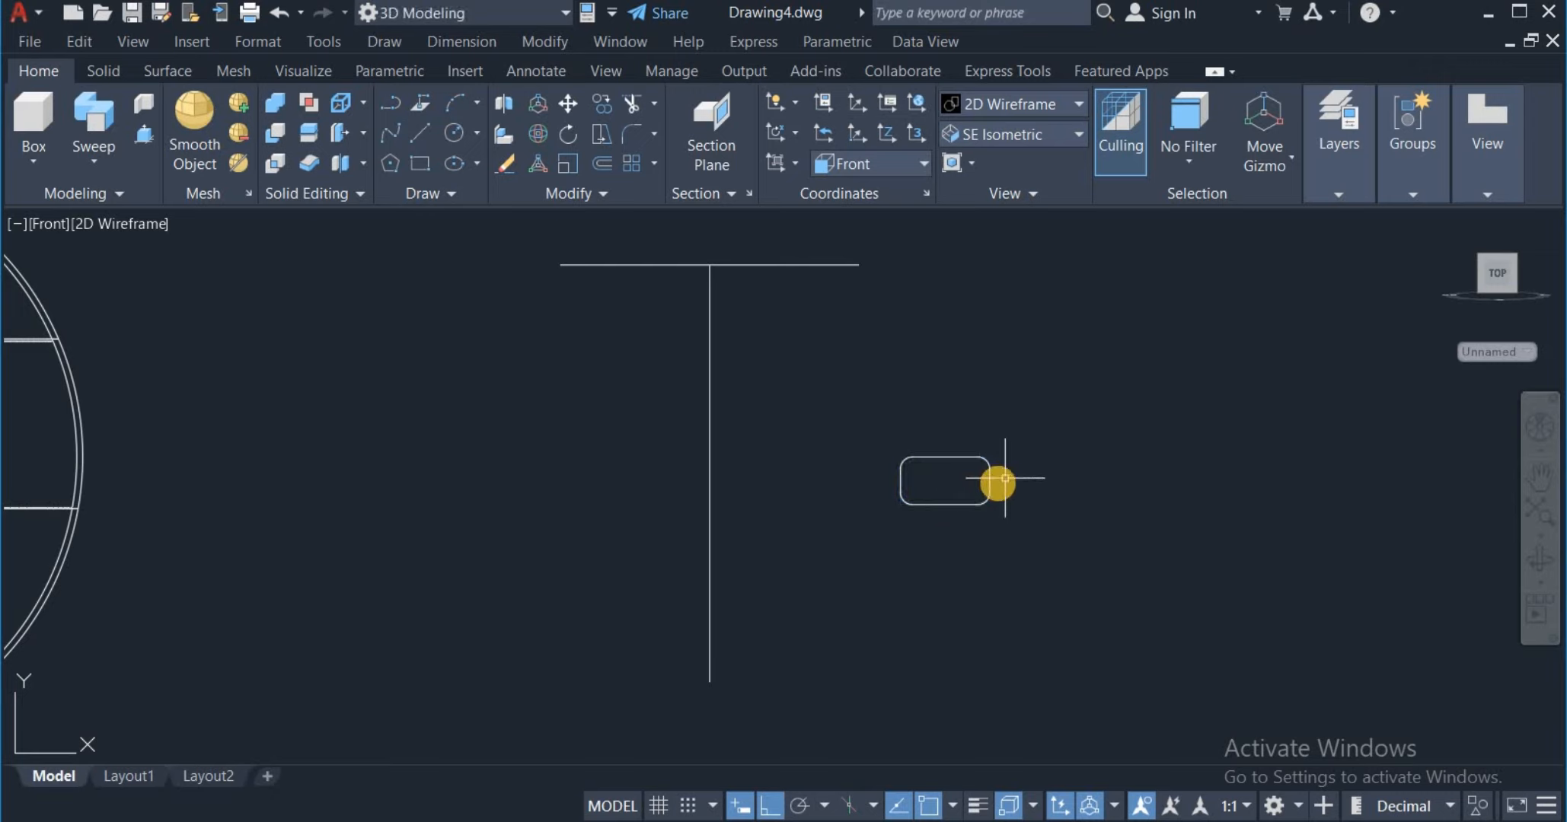
Step: Move the rounded rectangle by its centre onto the midpoint of the vertical line
left_click(929, 505)
type("m")
key("Return")
left_click(944, 480)
left_click(709, 473)
scroll(821, 448, "down", 1)
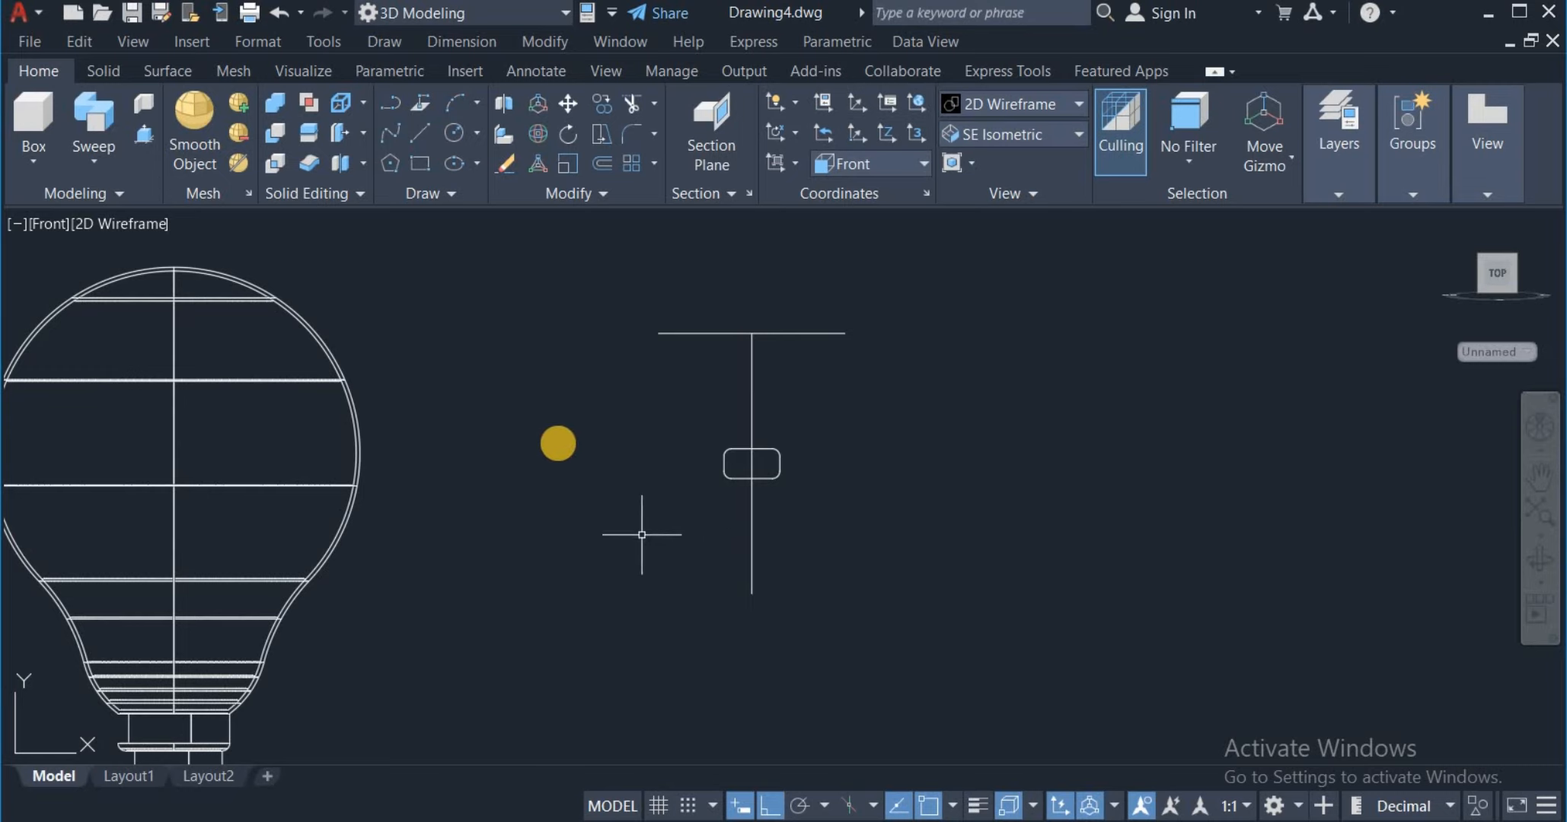
Step: Offset the vertical line by 5 mm to both sides
left_click(610, 167)
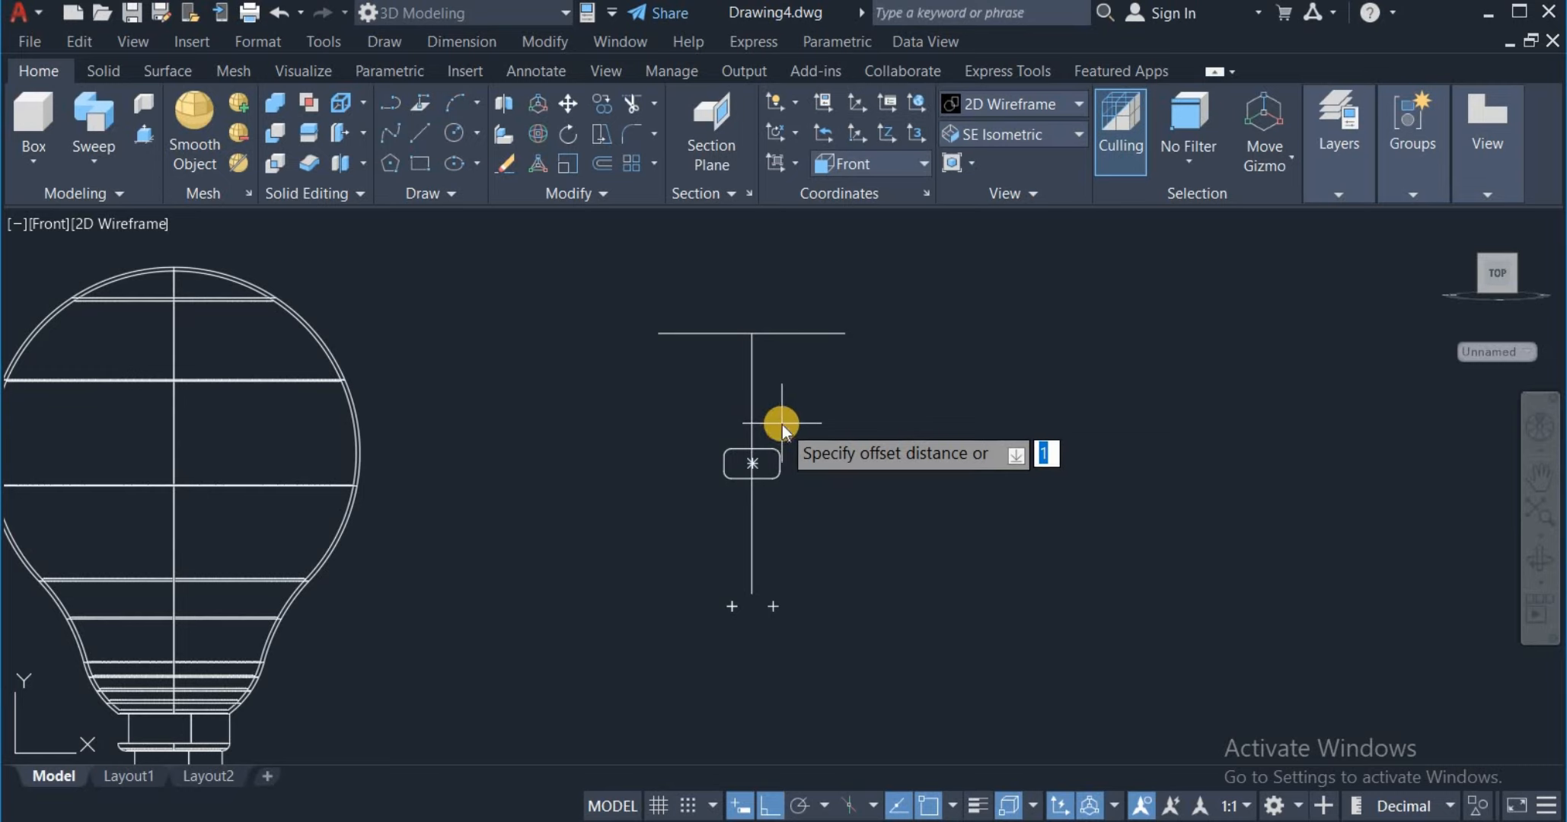
type("5")
key("Return")
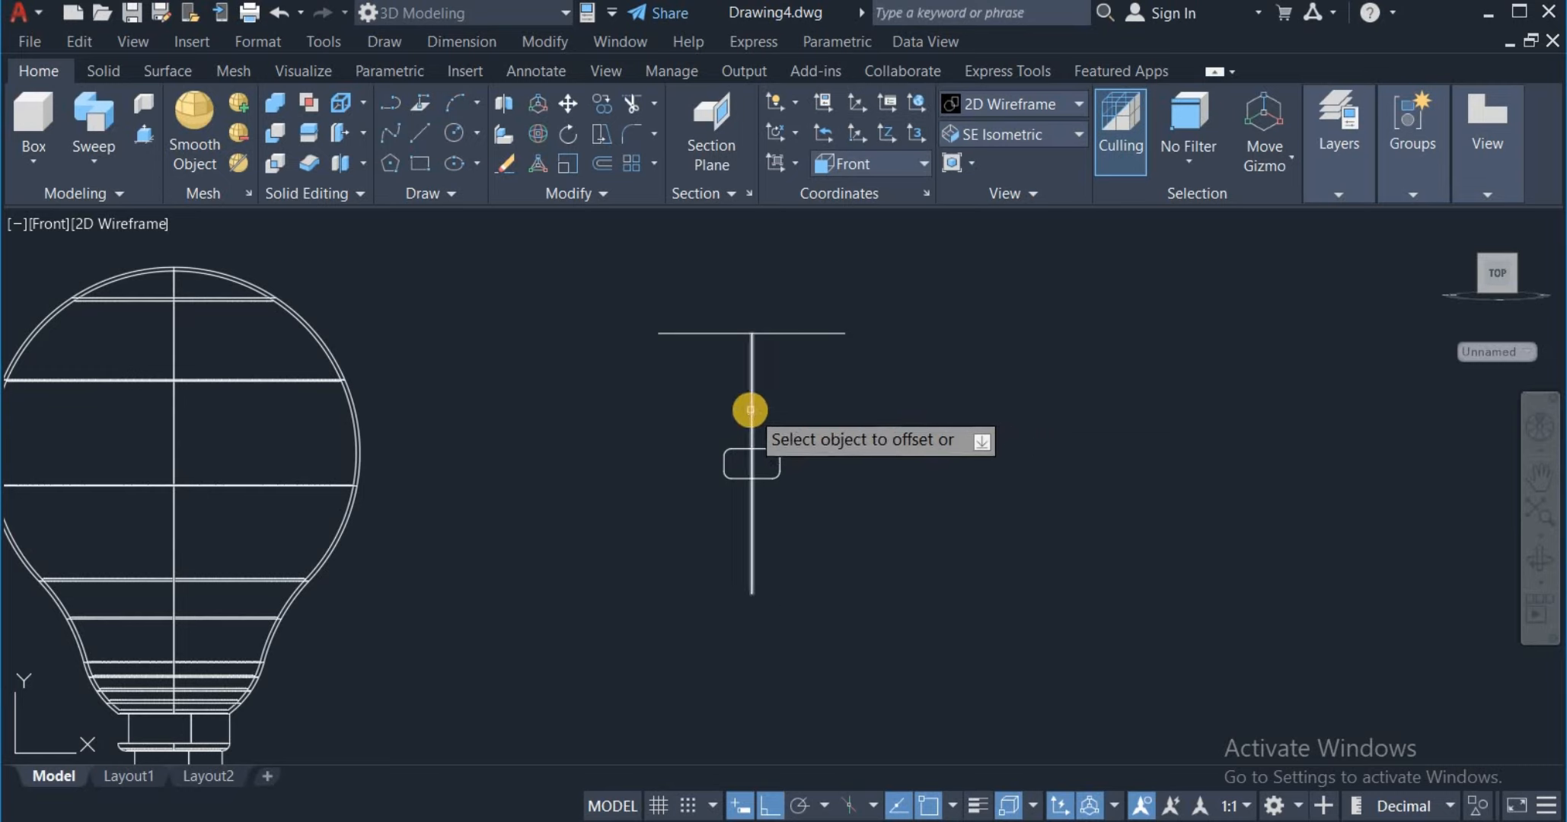
left_click(750, 410)
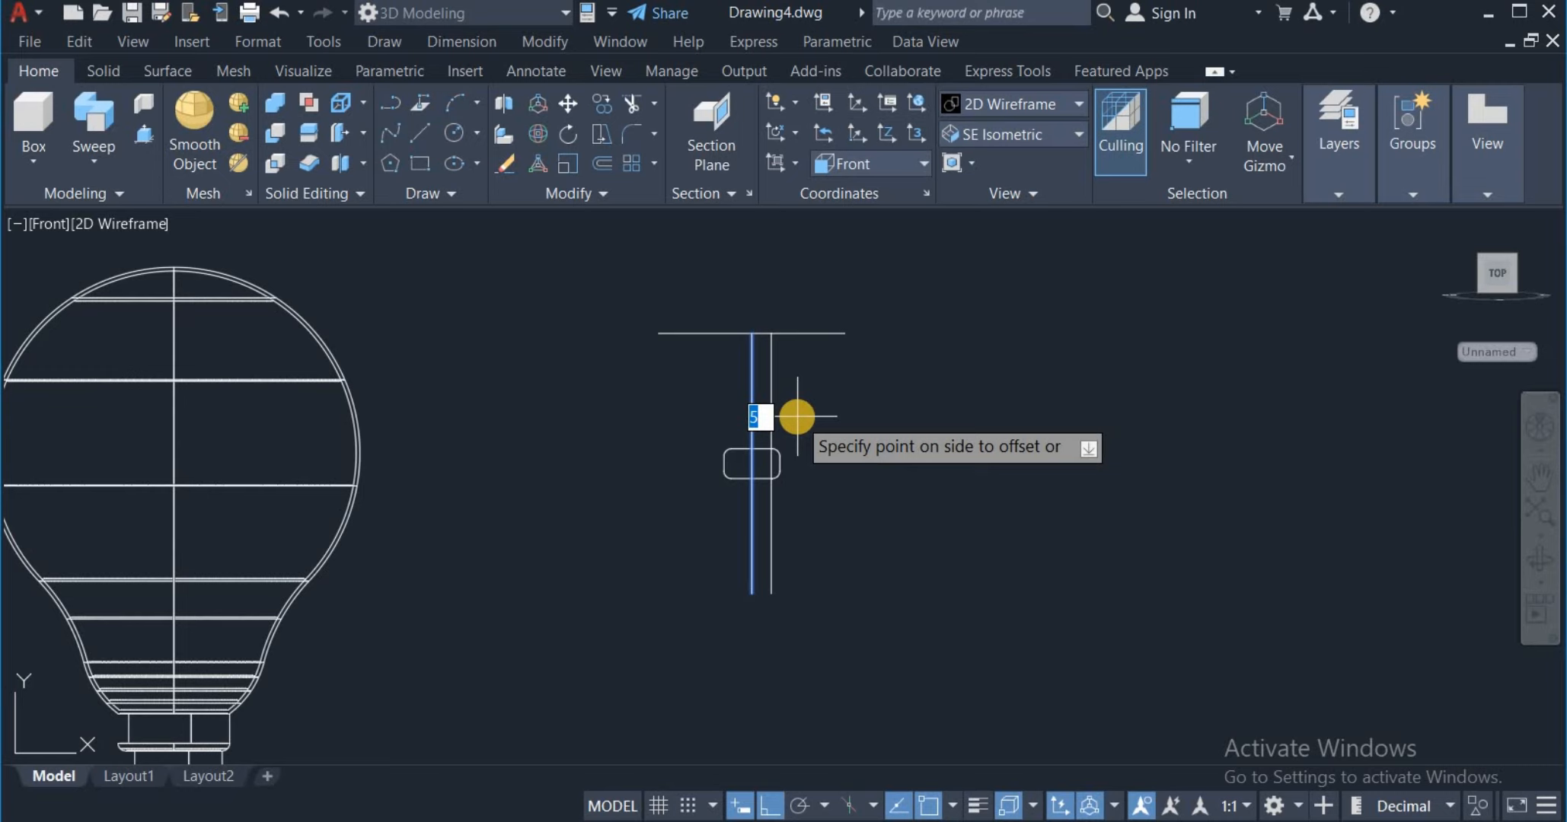
left_click(797, 416)
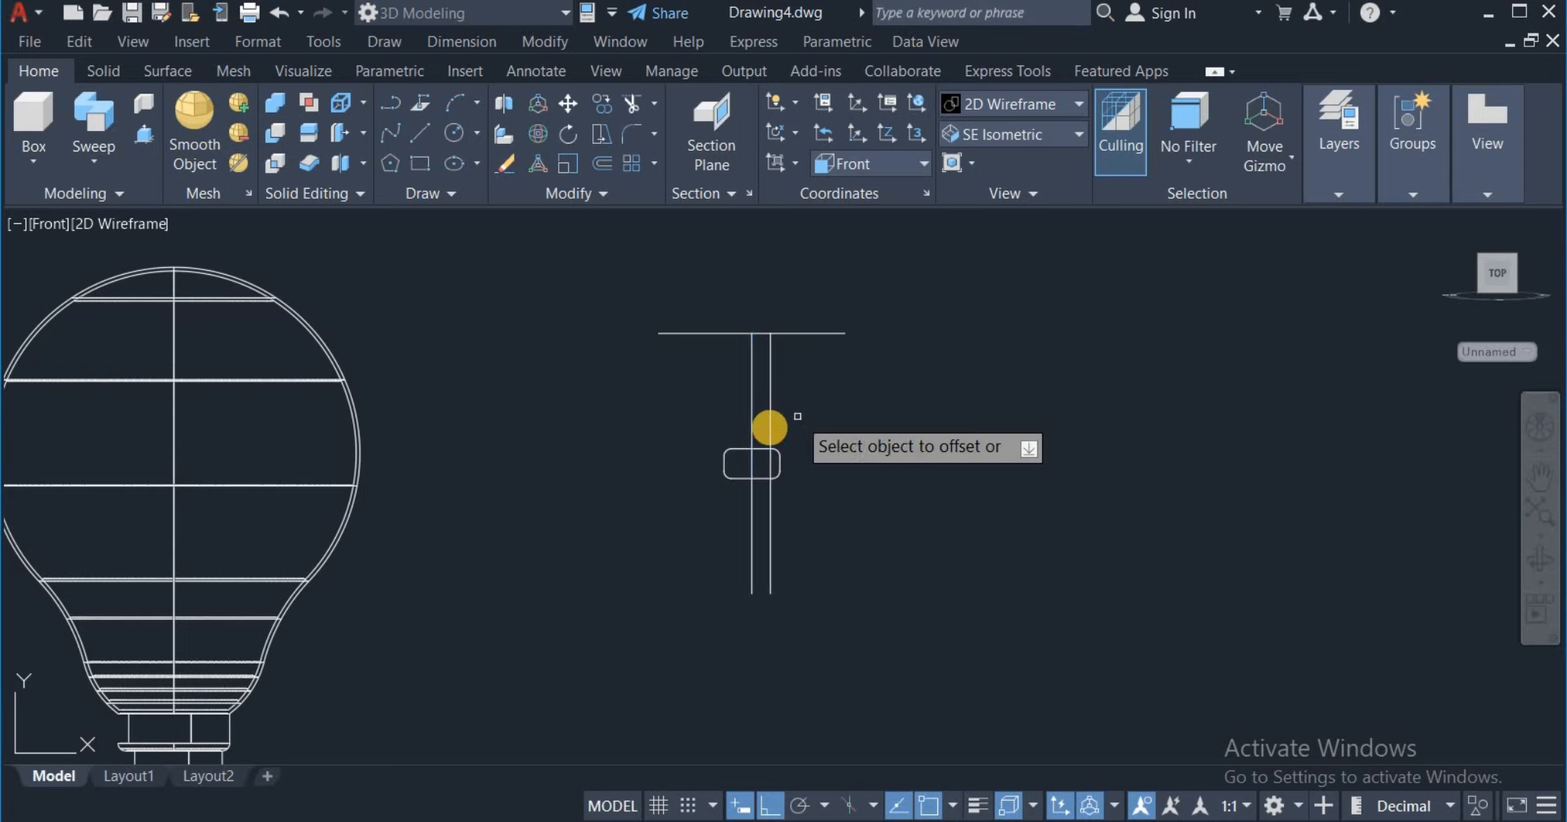
left_click(751, 423)
left_click(695, 422)
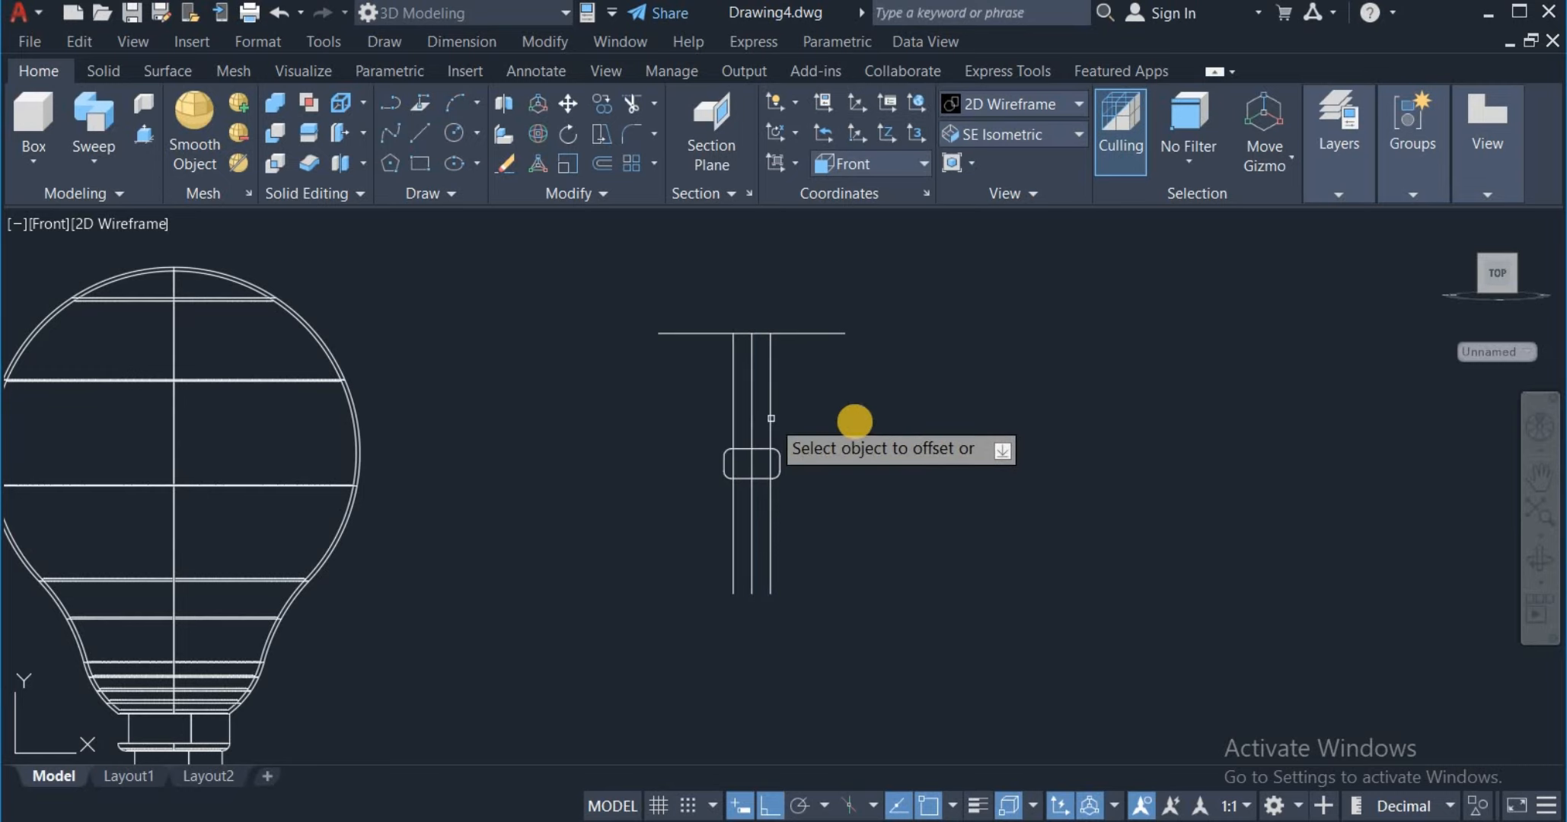
right_click(855, 423)
left_click(866, 430)
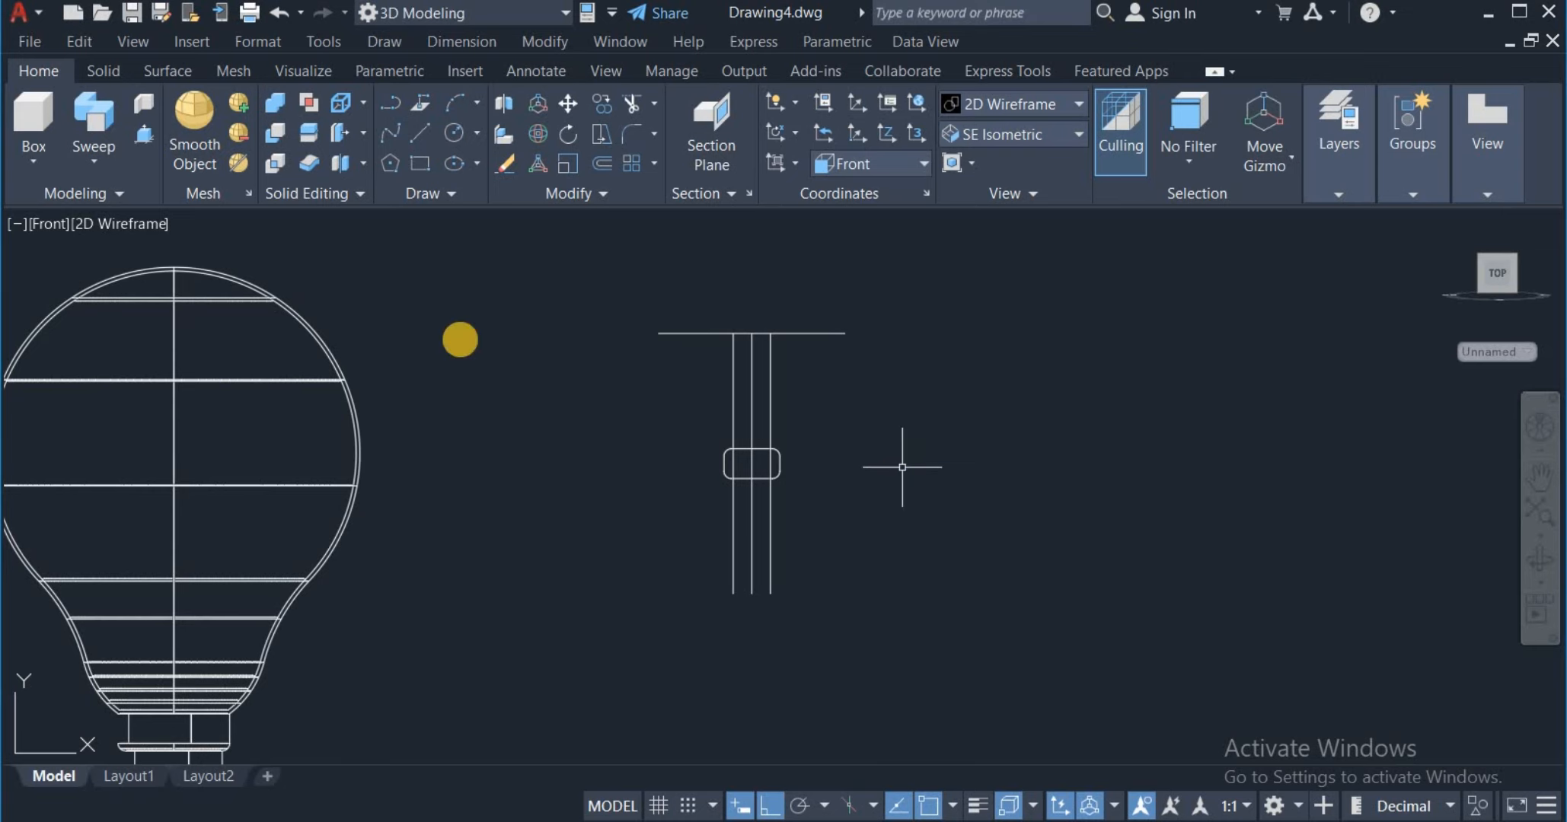
Step: Draw the right wire lines from the horizontal line's right end to the rounded rectangle and down to the right offset line's lower end
left_click(421, 135)
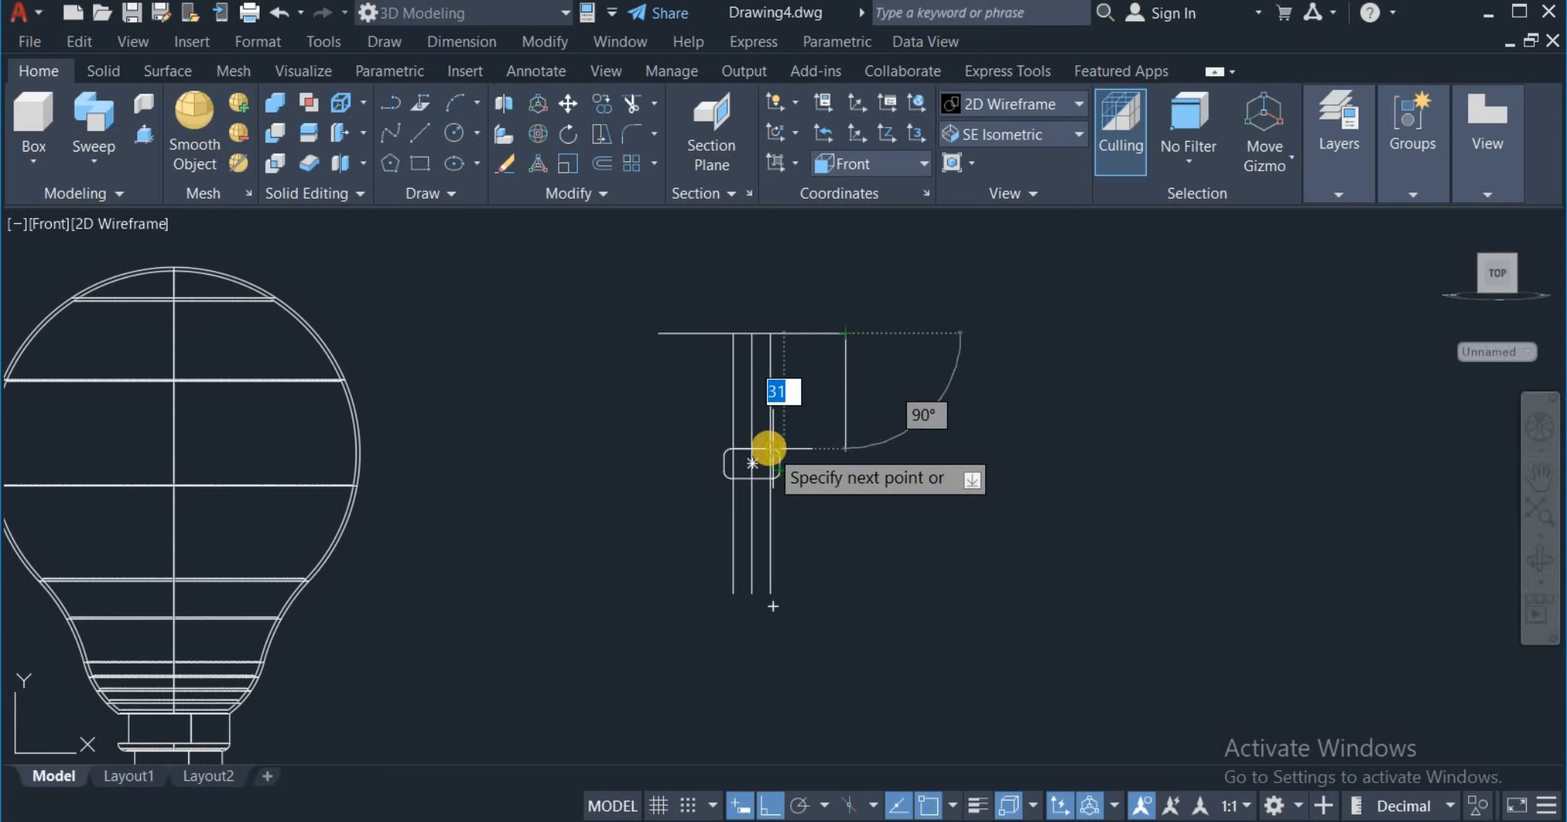
left_click(769, 450)
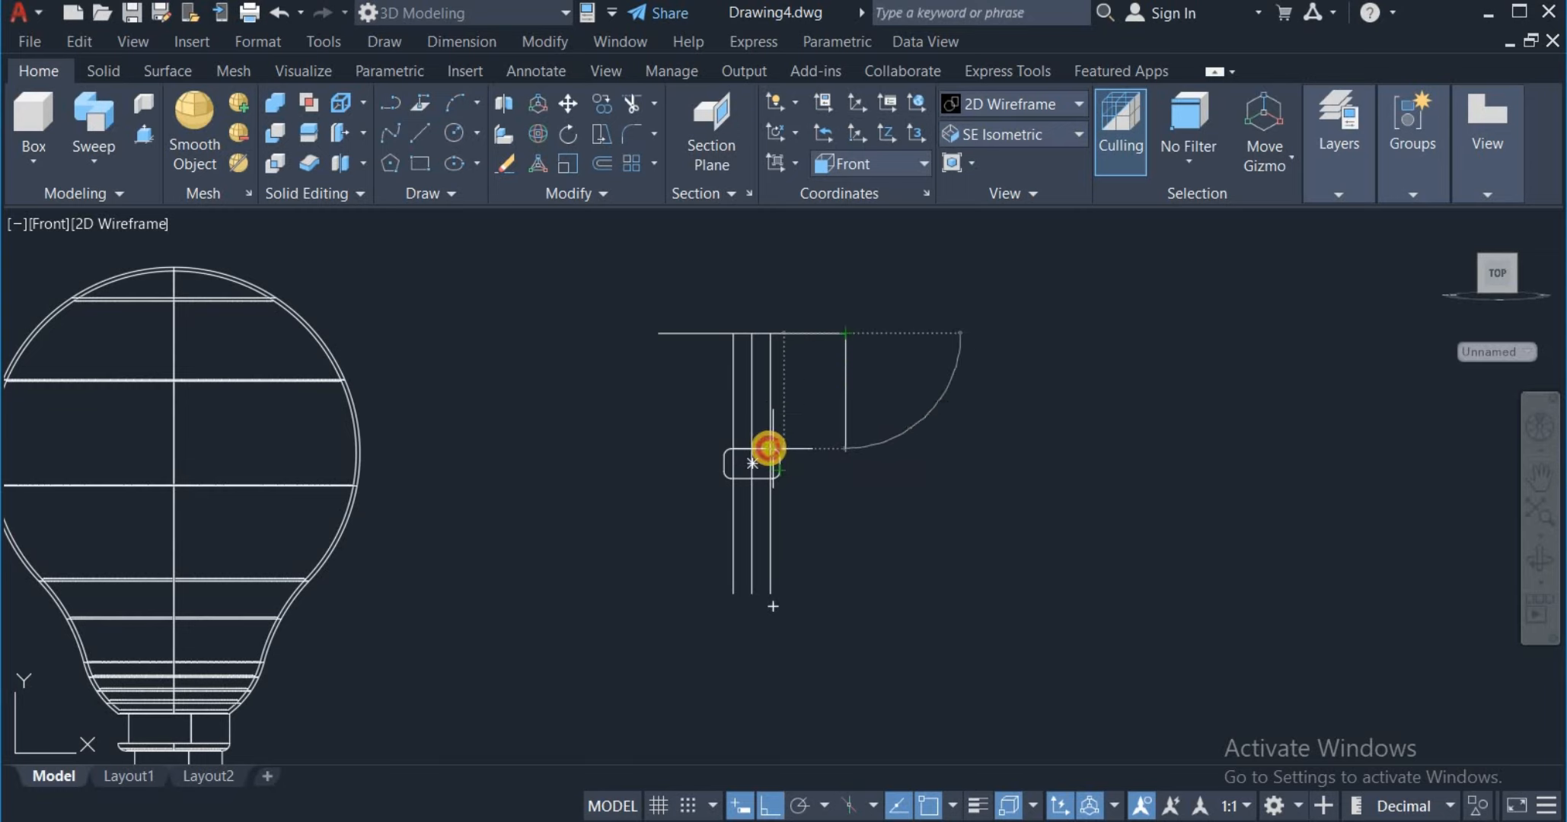
left_click(770, 593)
key("Return")
Step: Draw the matching left wire lines from the horizontal line's left end to the rounded rectangle and down to the left offset line's lower end
key("Return")
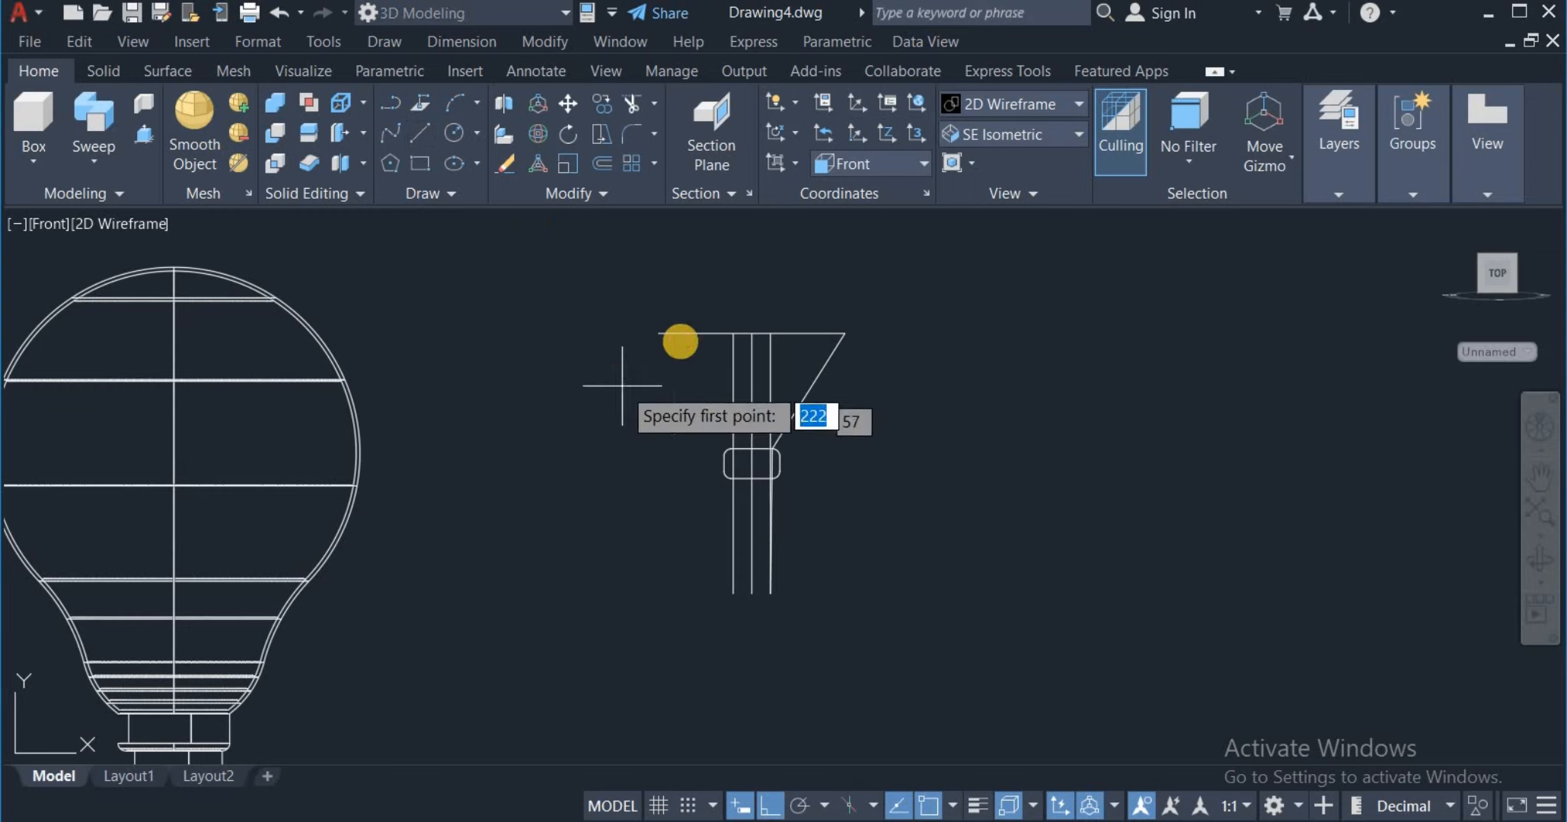
left_click(660, 333)
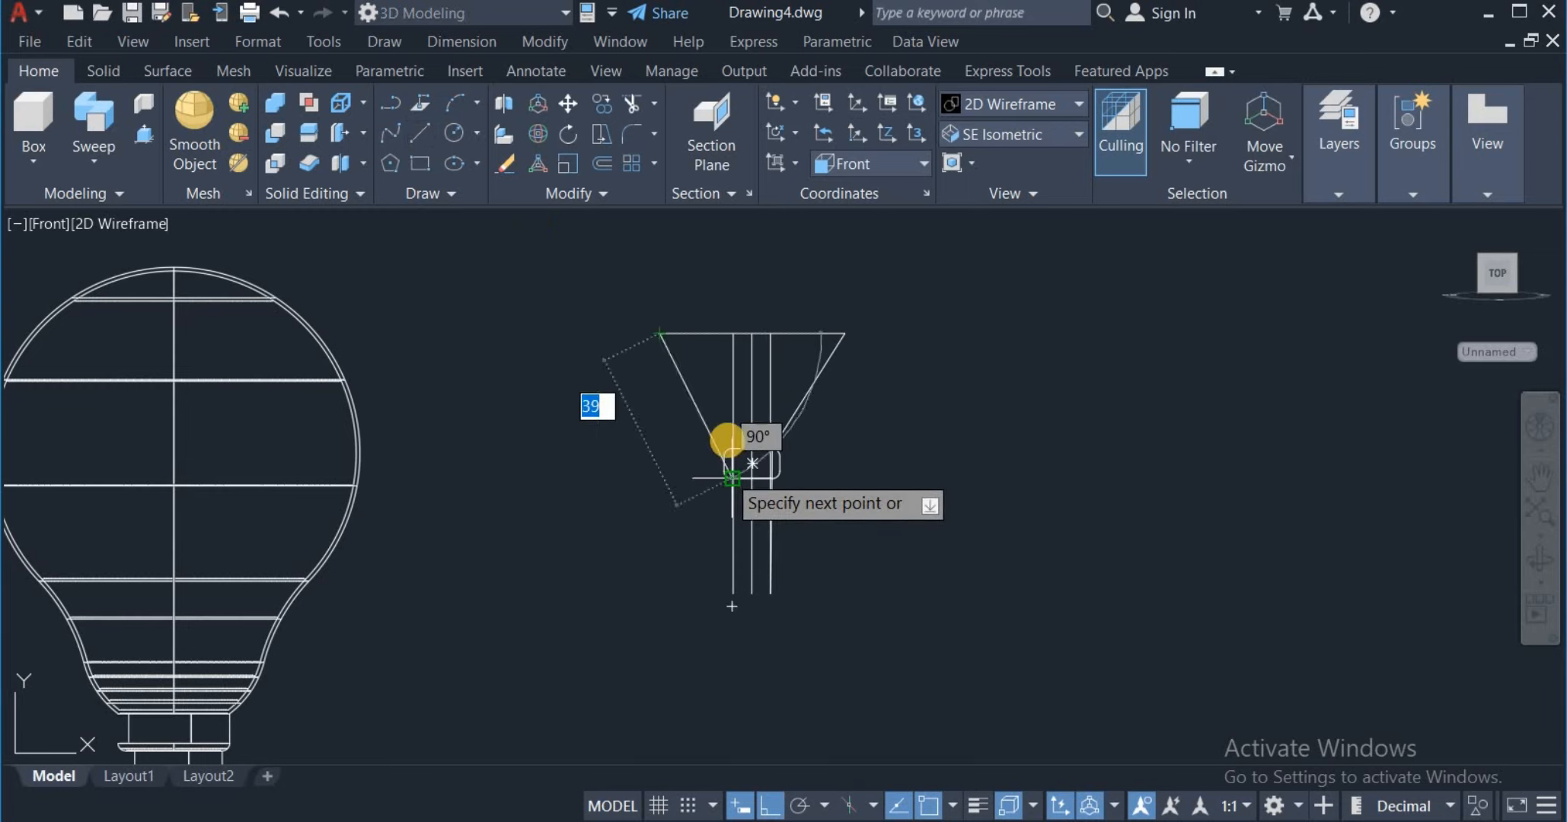
left_click(731, 446)
key("Return")
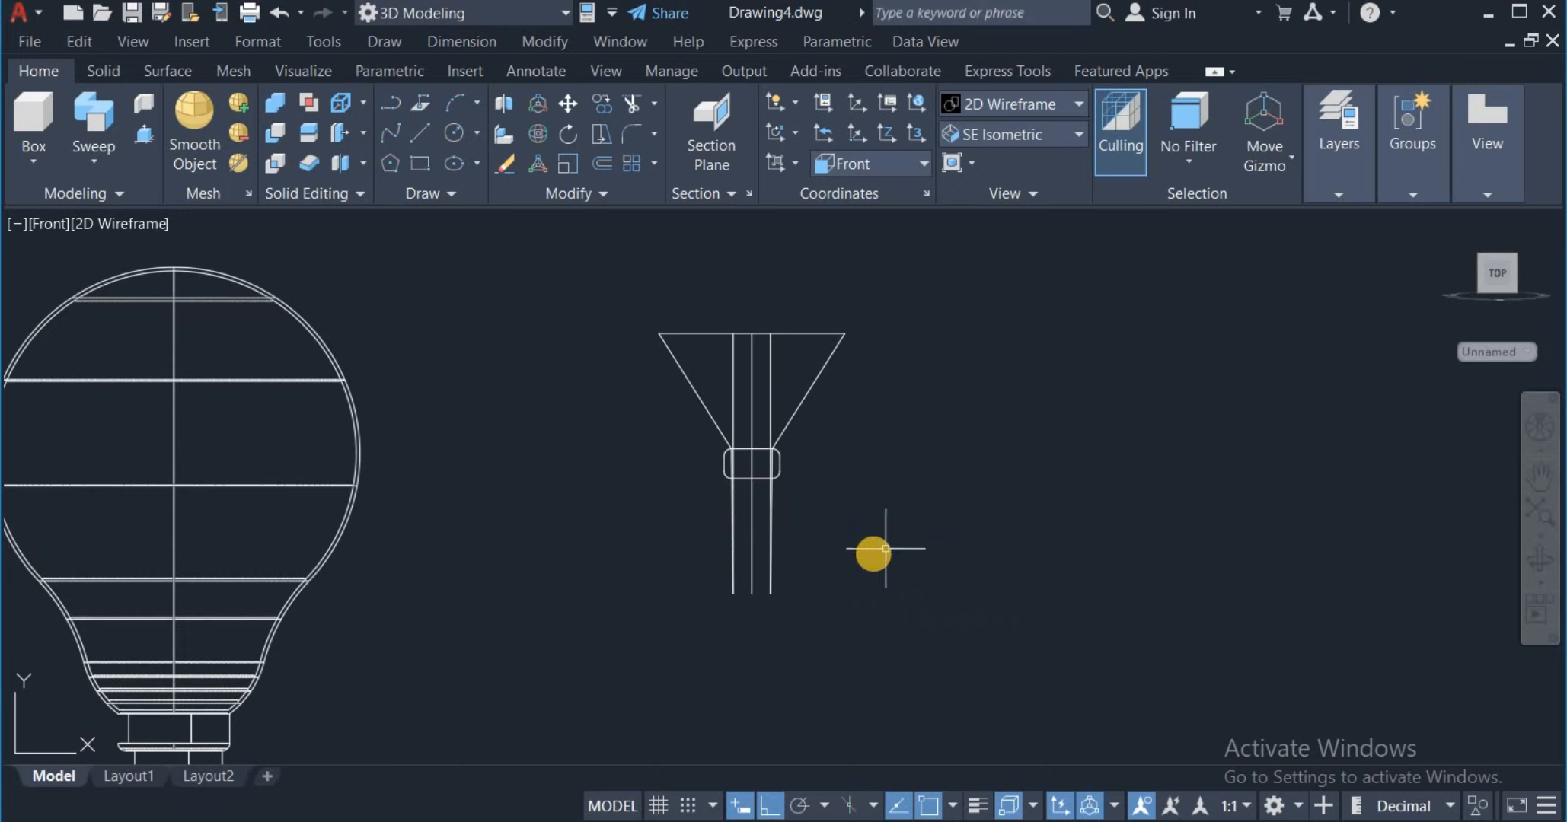
Step: Erase the three vertical guide lines running through the rounded rectangle
left_click(788, 371)
left_click(797, 368)
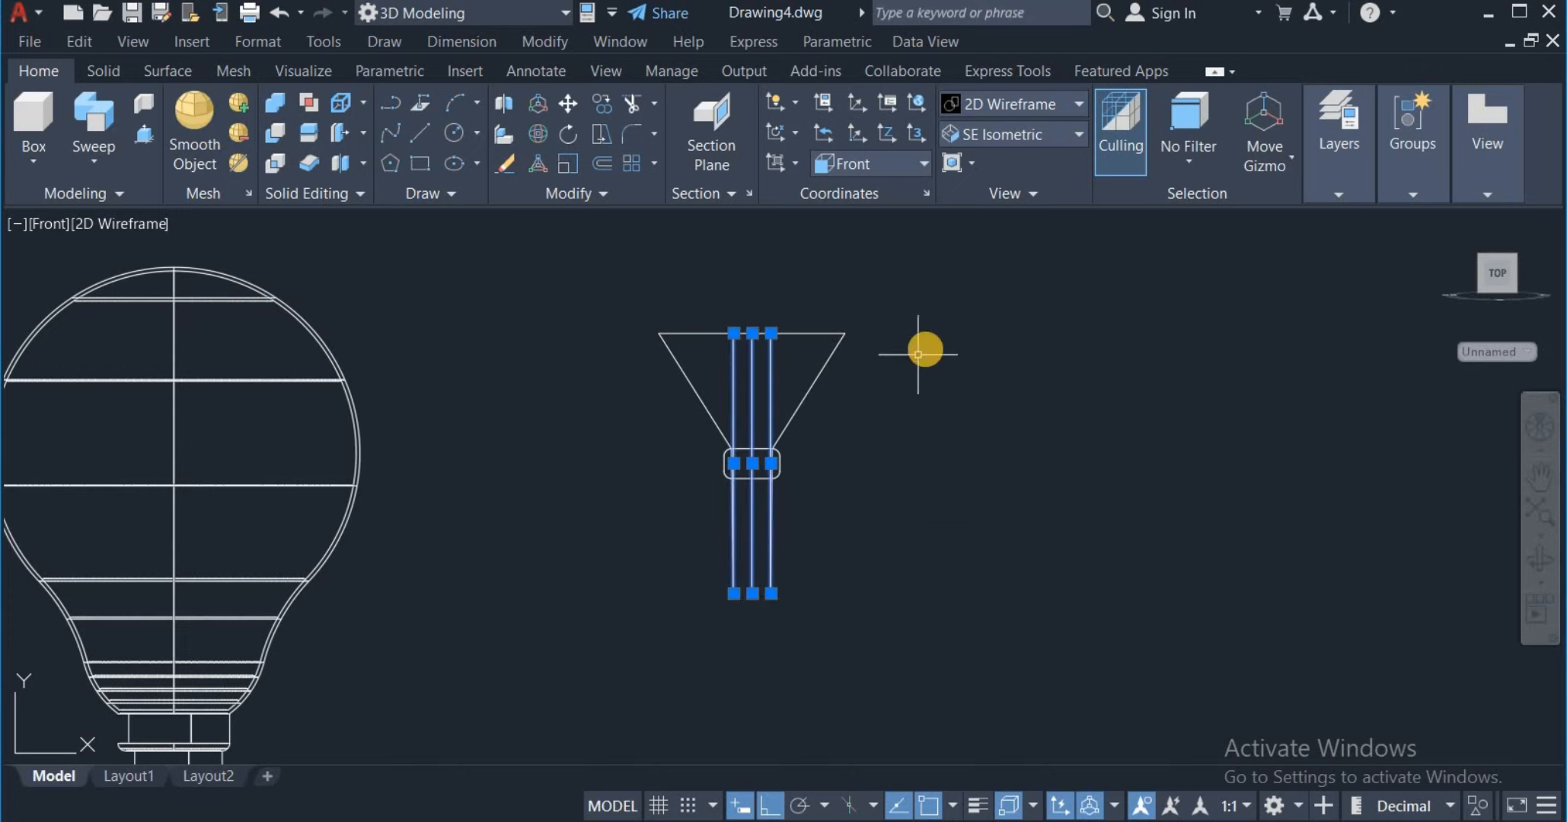
right_click(923, 350)
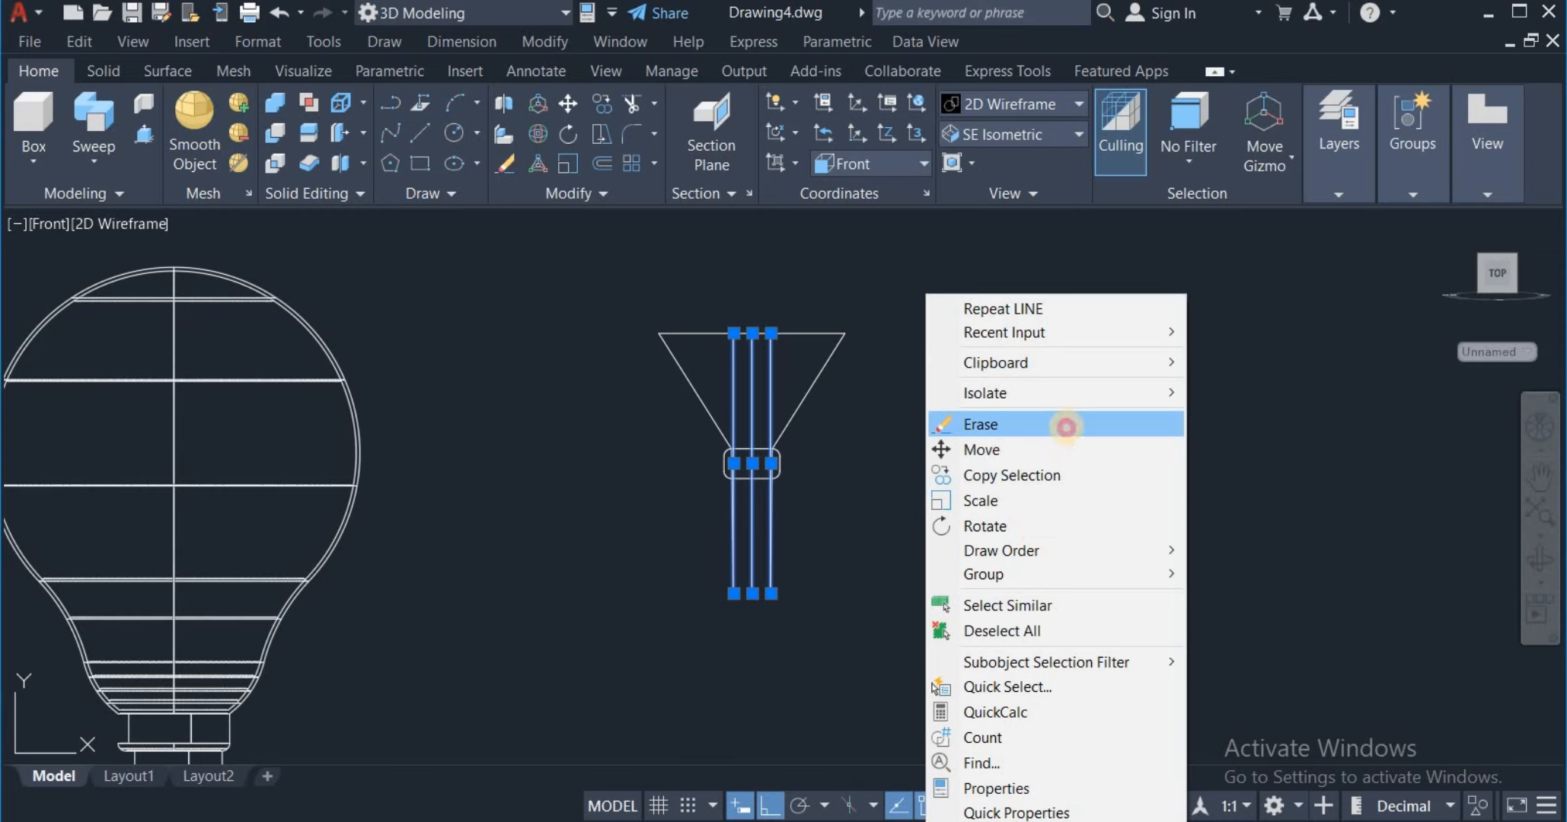
left_click(1059, 423)
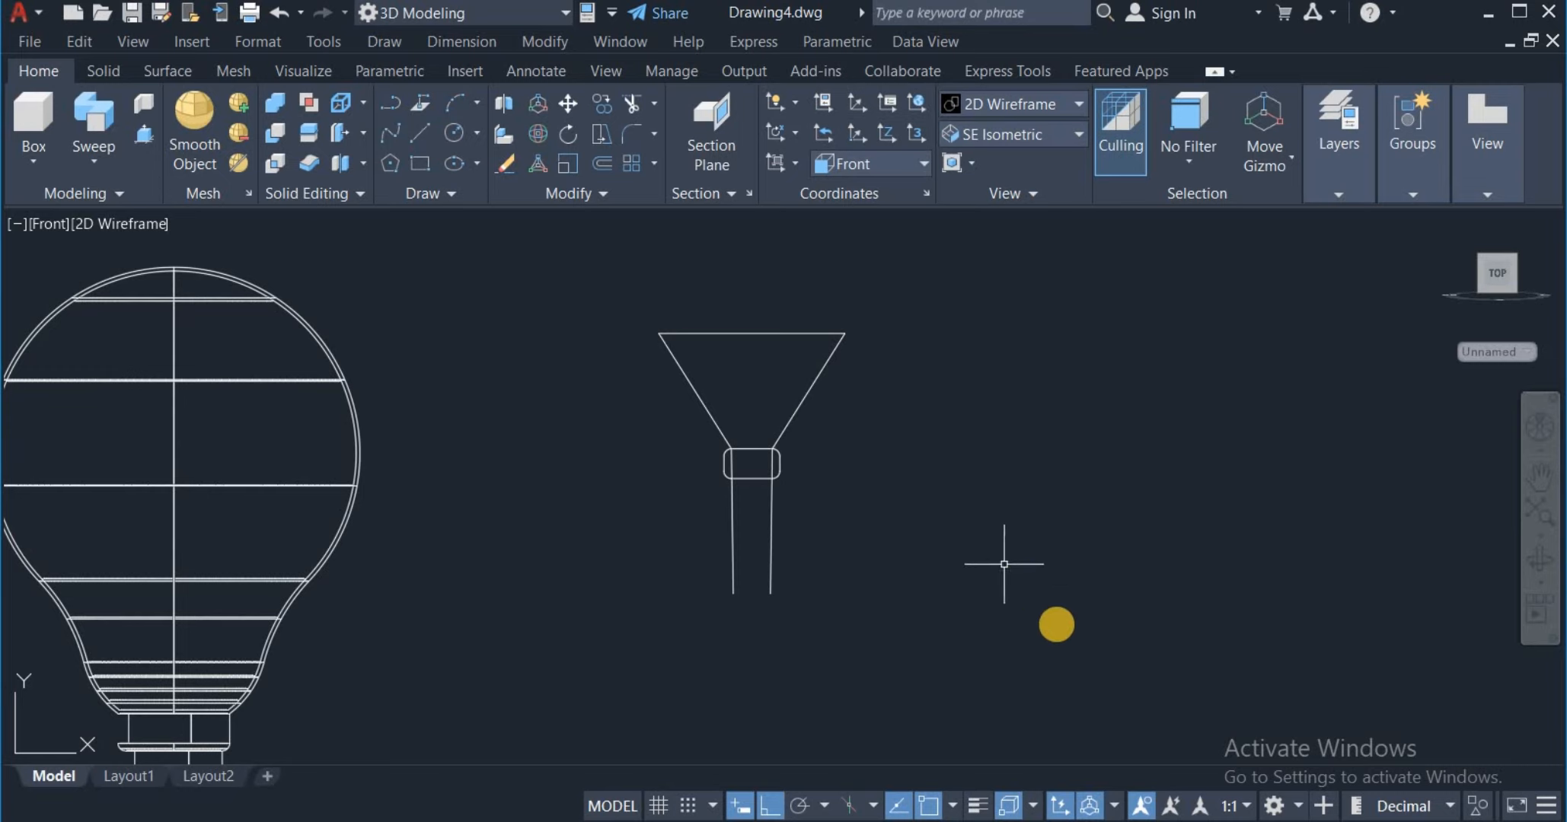
Step: In the SE Isometric view, start a helix at the left end of the filament's horizontal line with base and top radii of 3 mm
left_click(1011, 135)
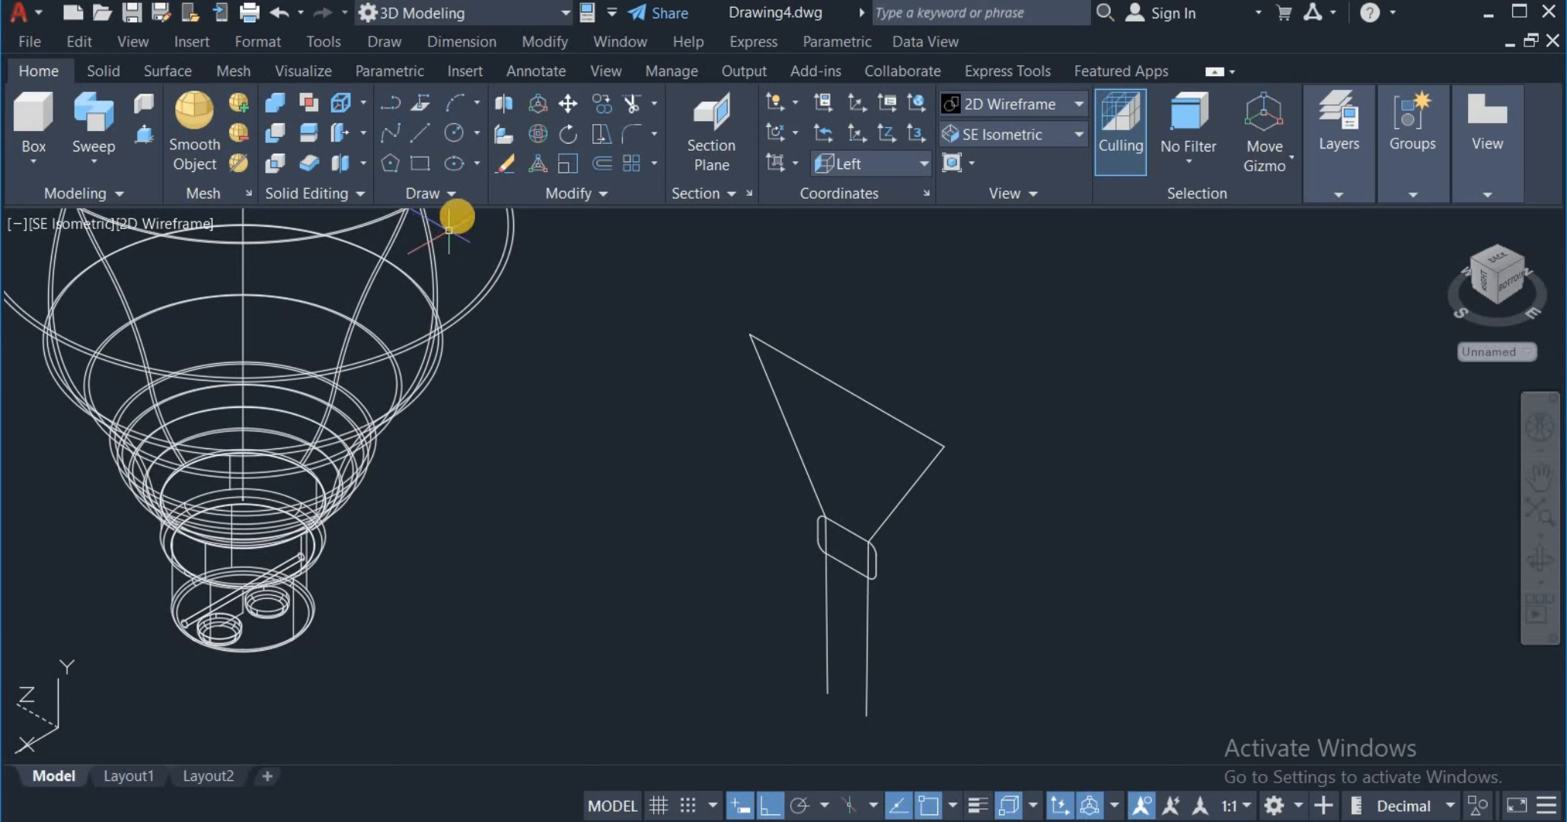
left_click(436, 199)
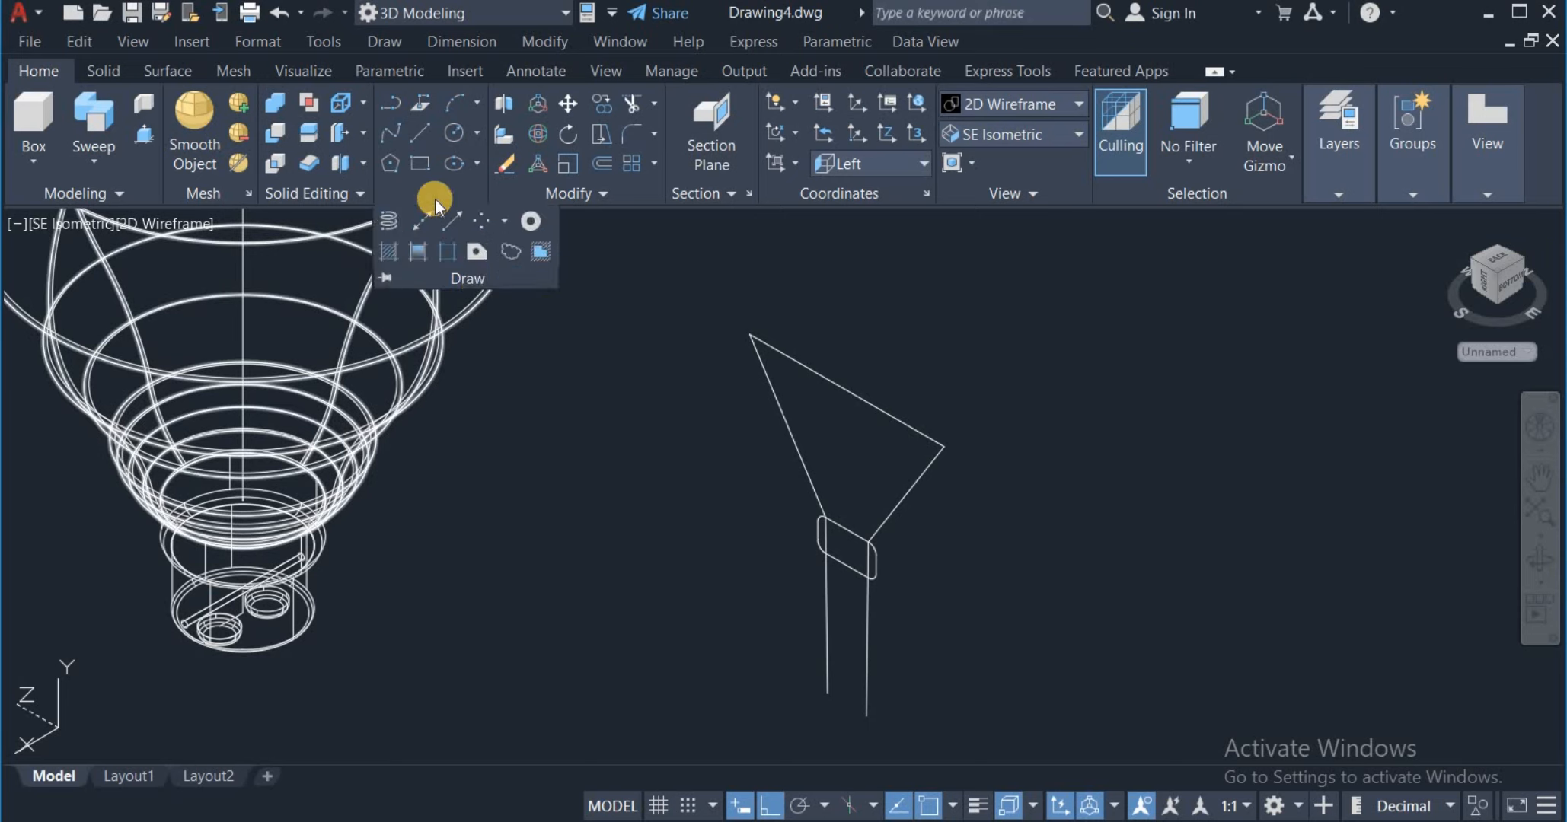
left_click(385, 224)
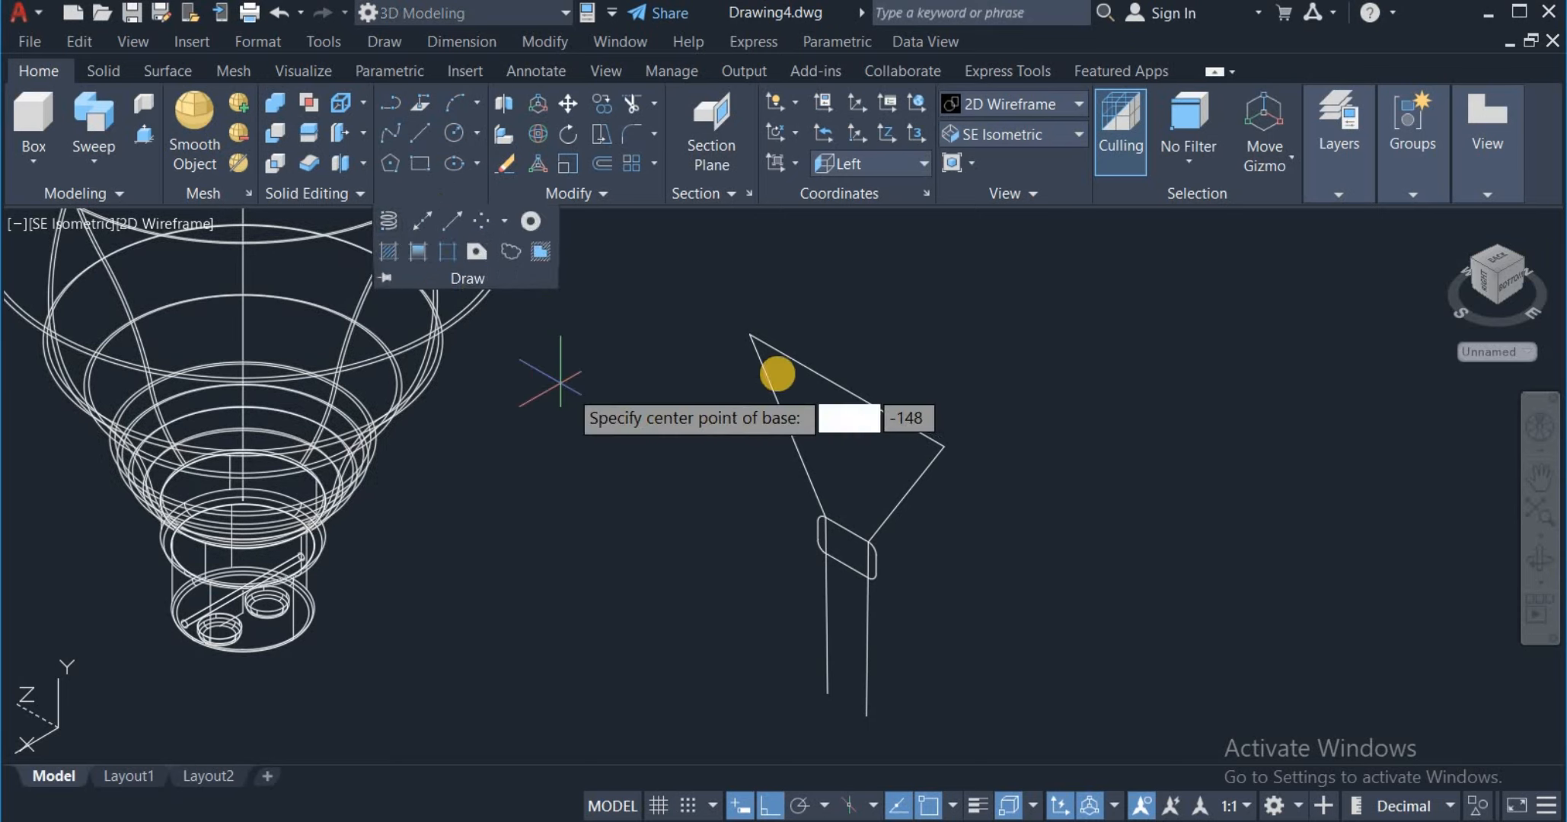
left_click(750, 334)
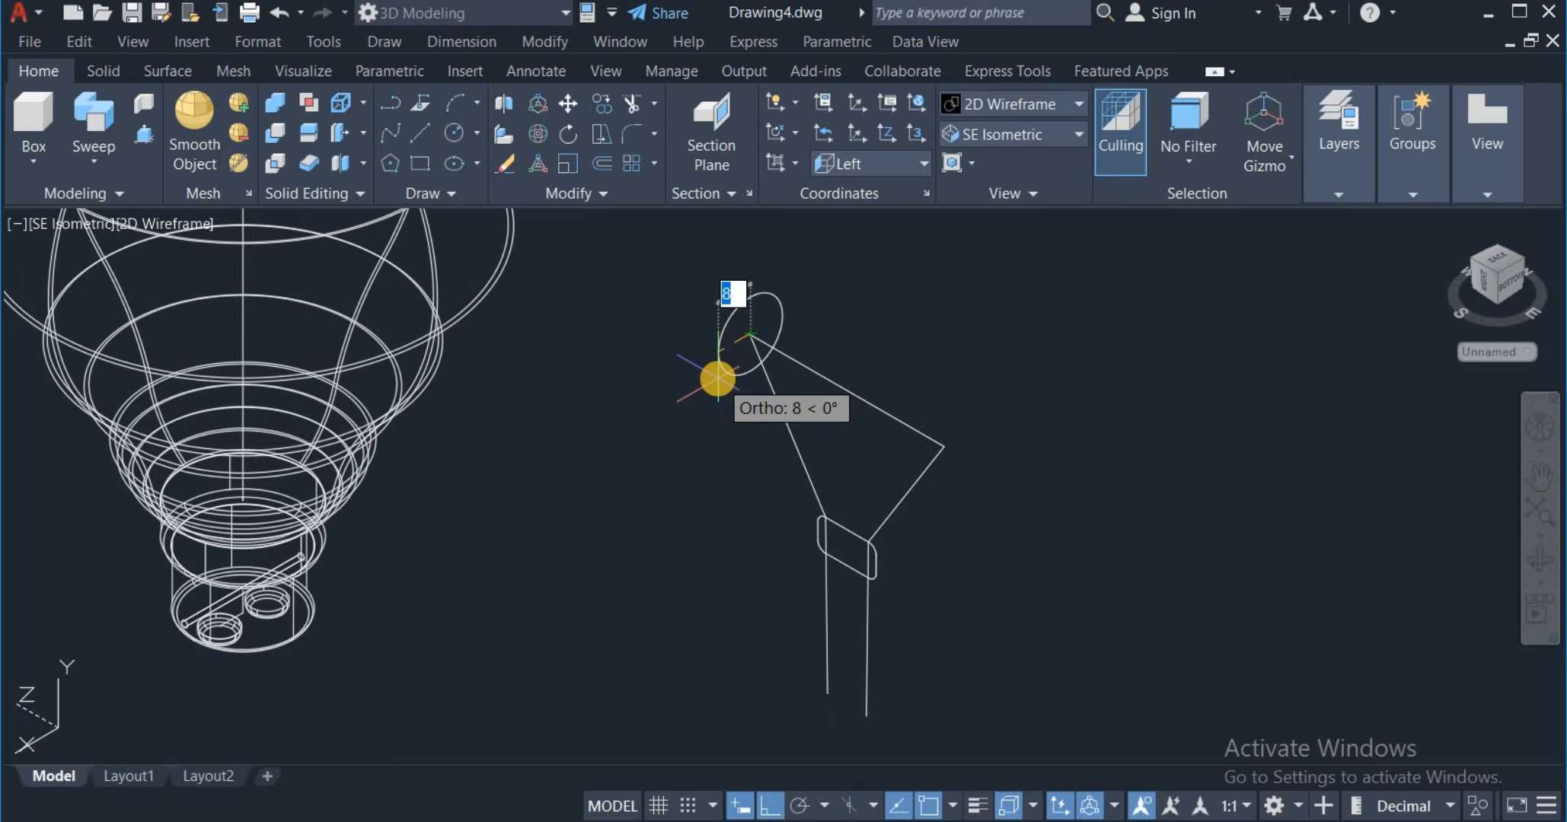
type("3")
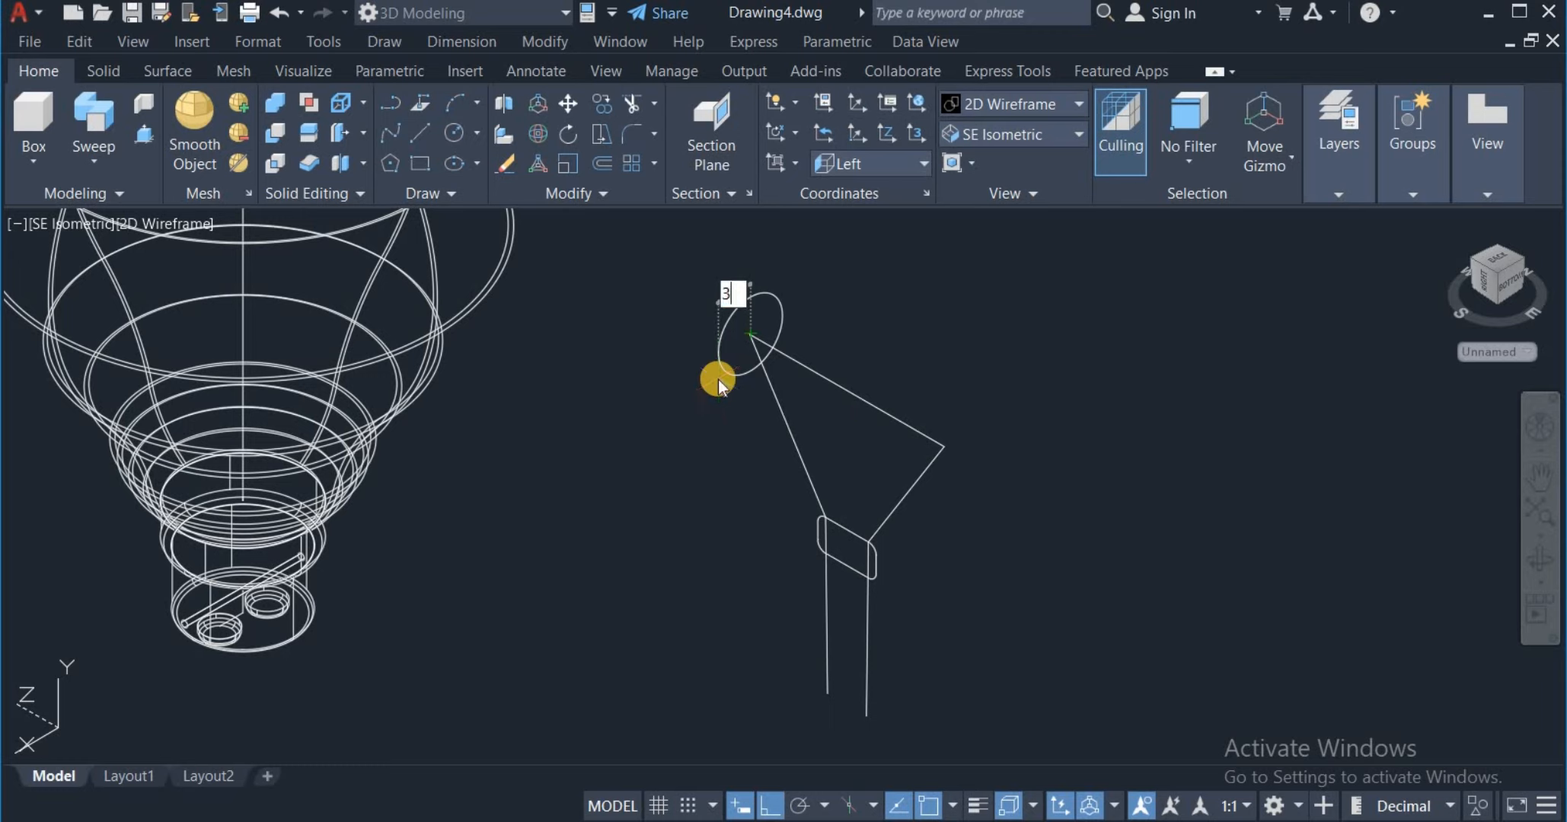
key("Return")
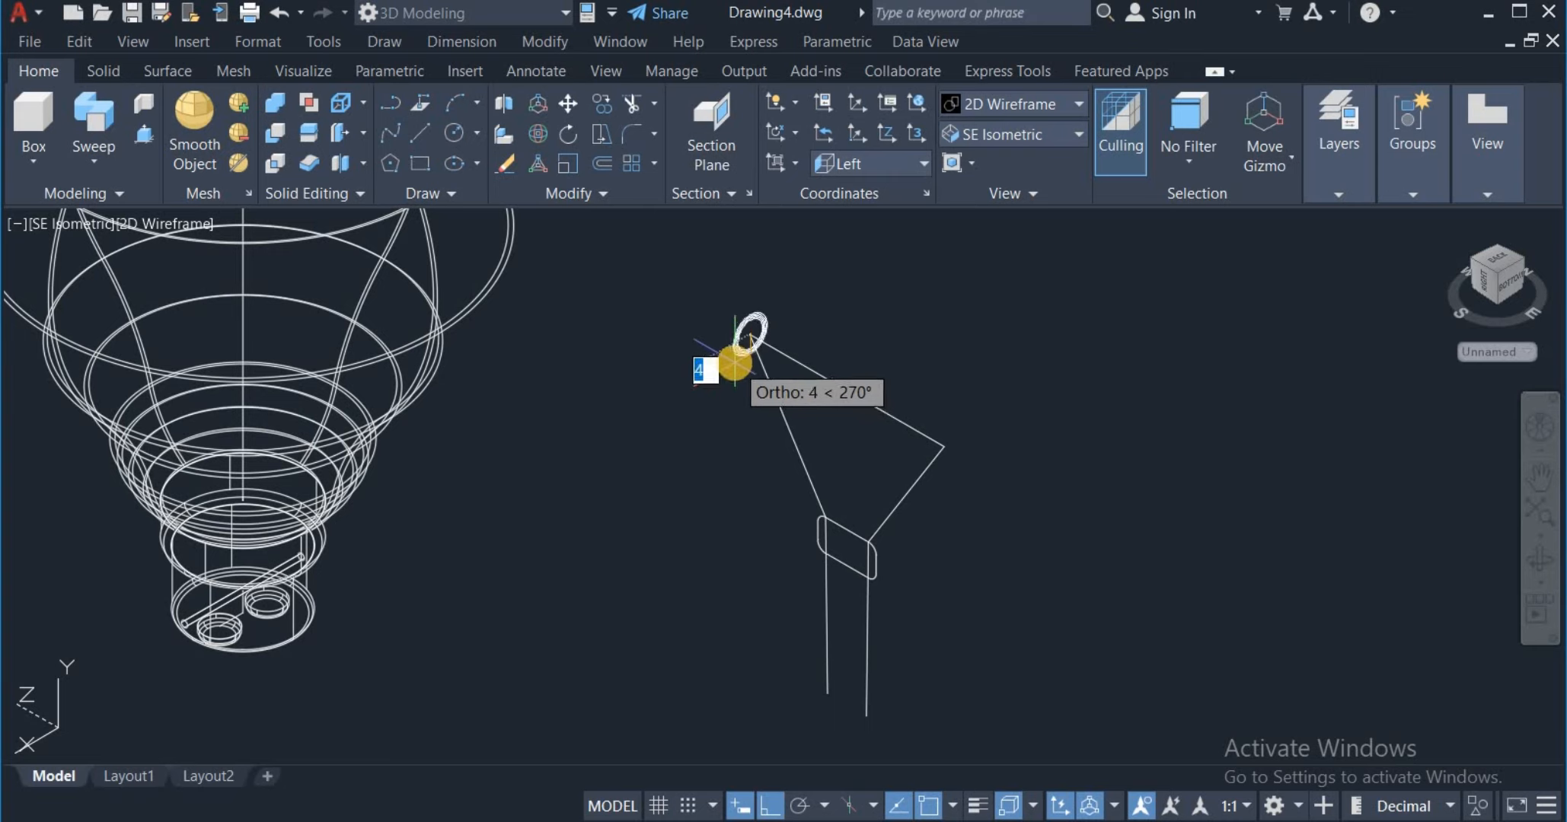
type("3")
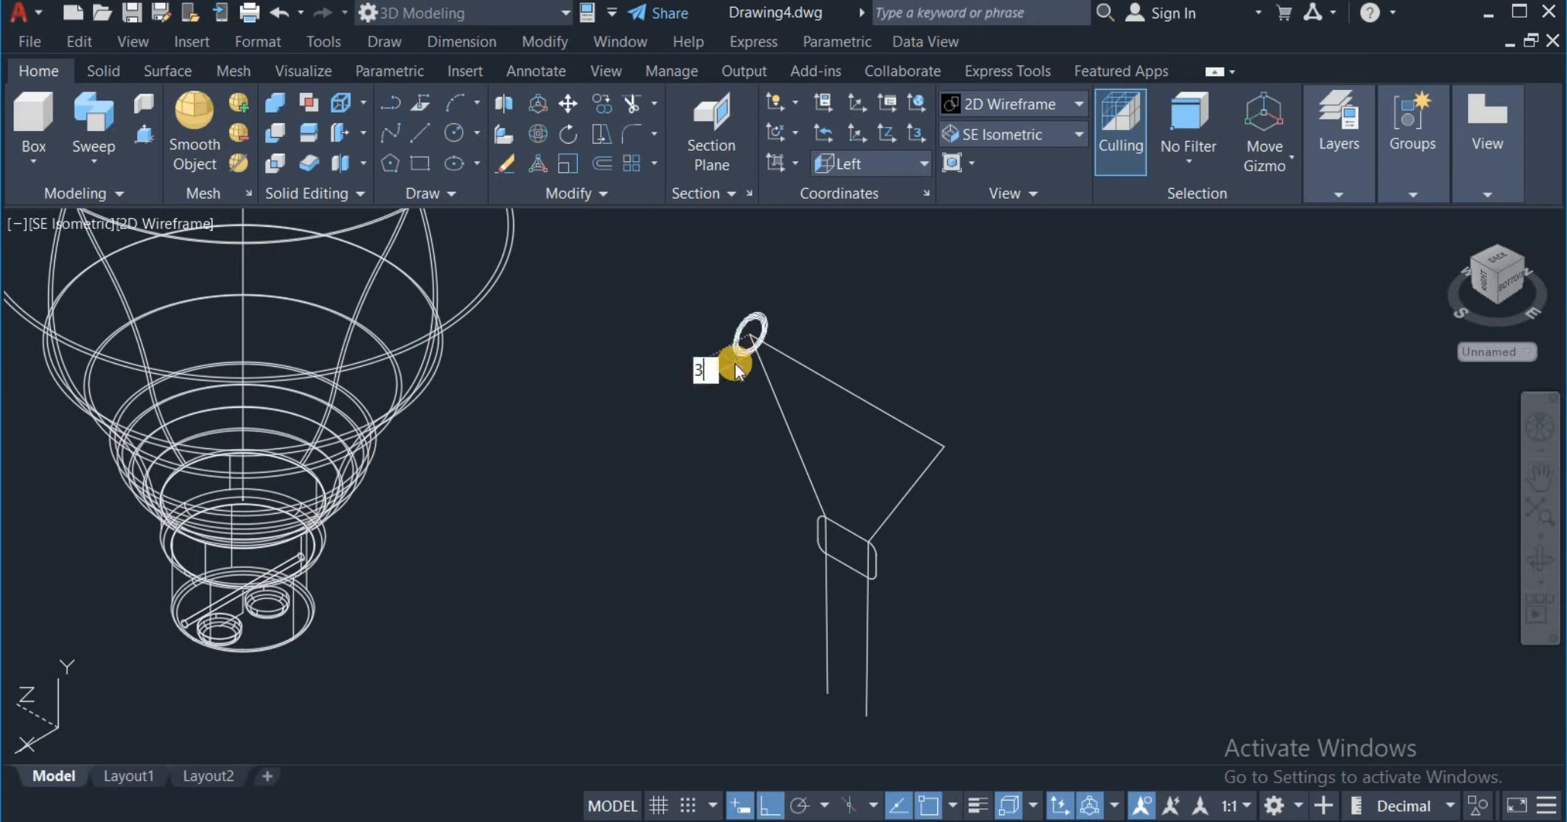
key("Return")
Step: Give the helix 8 turns and end its height at the right end of the horizontal line
type("t")
key("Return")
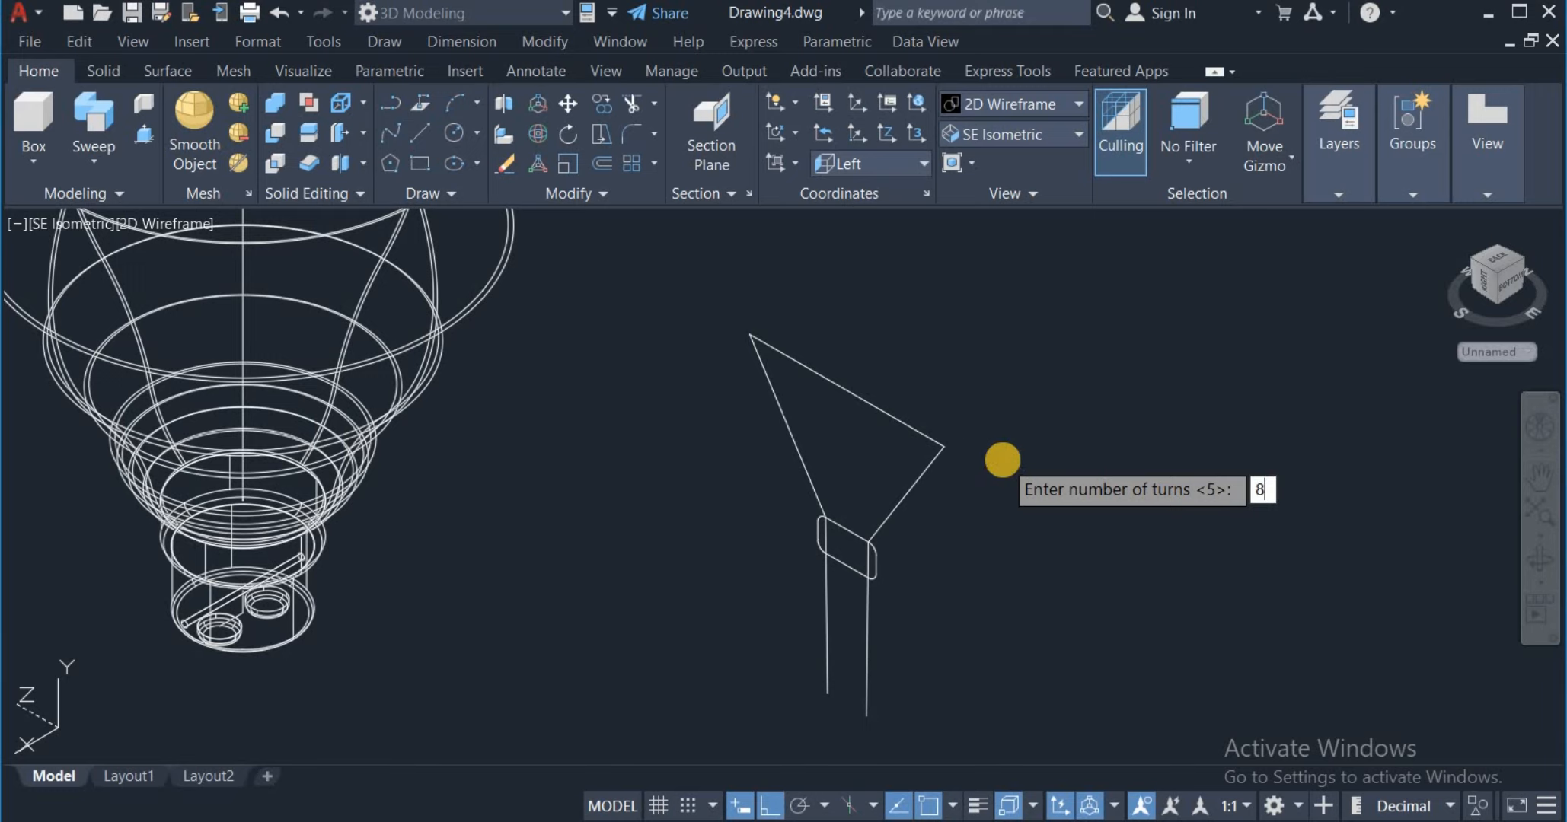
key("Return")
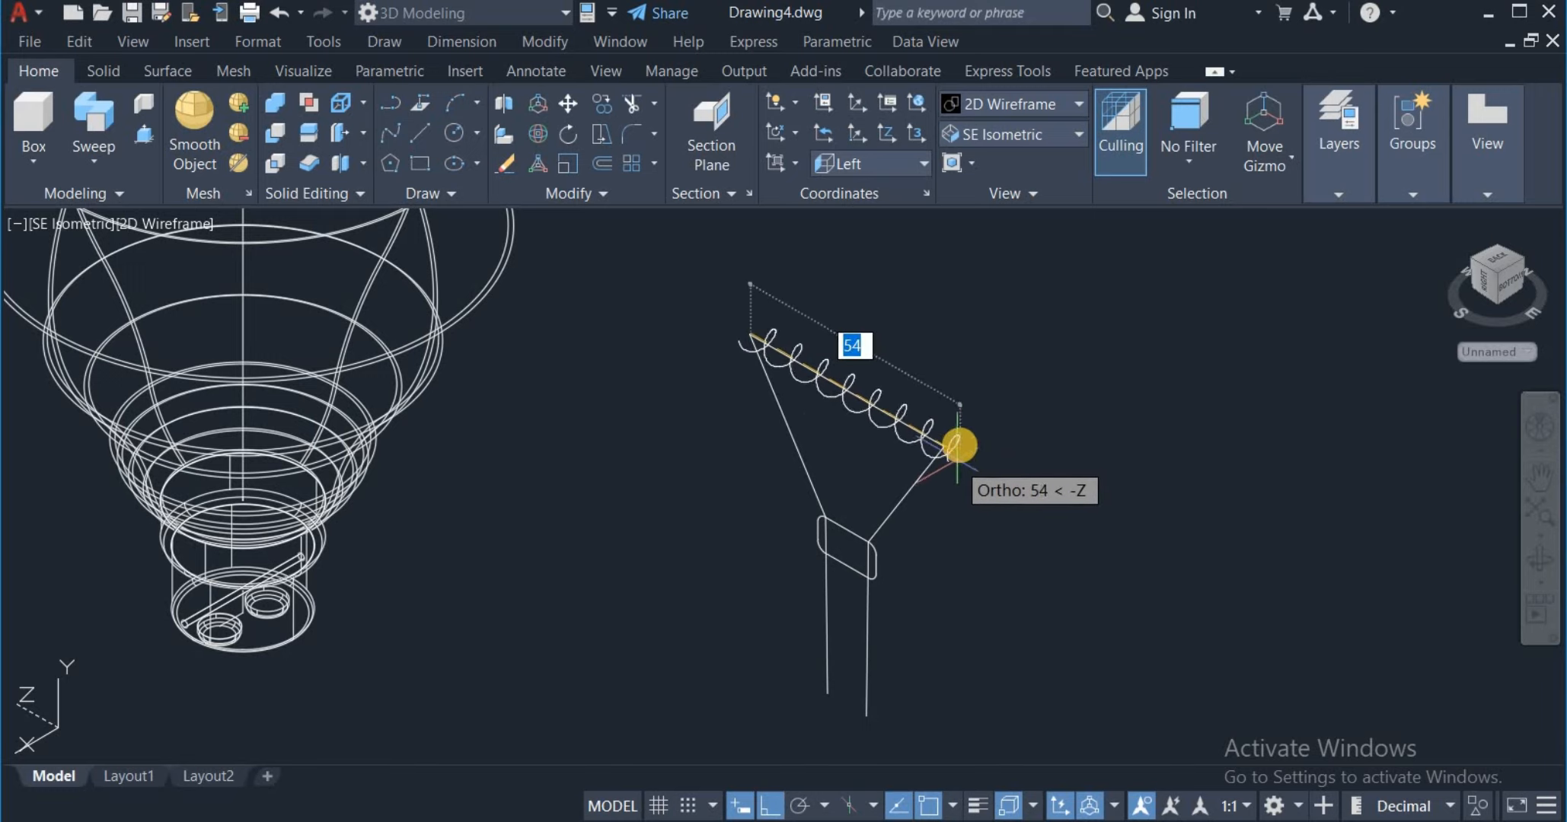
scroll(948, 459, "up", 3)
left_click(898, 451)
Step: Draw a circle centred on the horizontal line's left end, meeting the start of the helix
scroll(898, 450, "down", 5)
scroll(734, 360, "up", 3)
type("c")
key("Return")
left_click(748, 356)
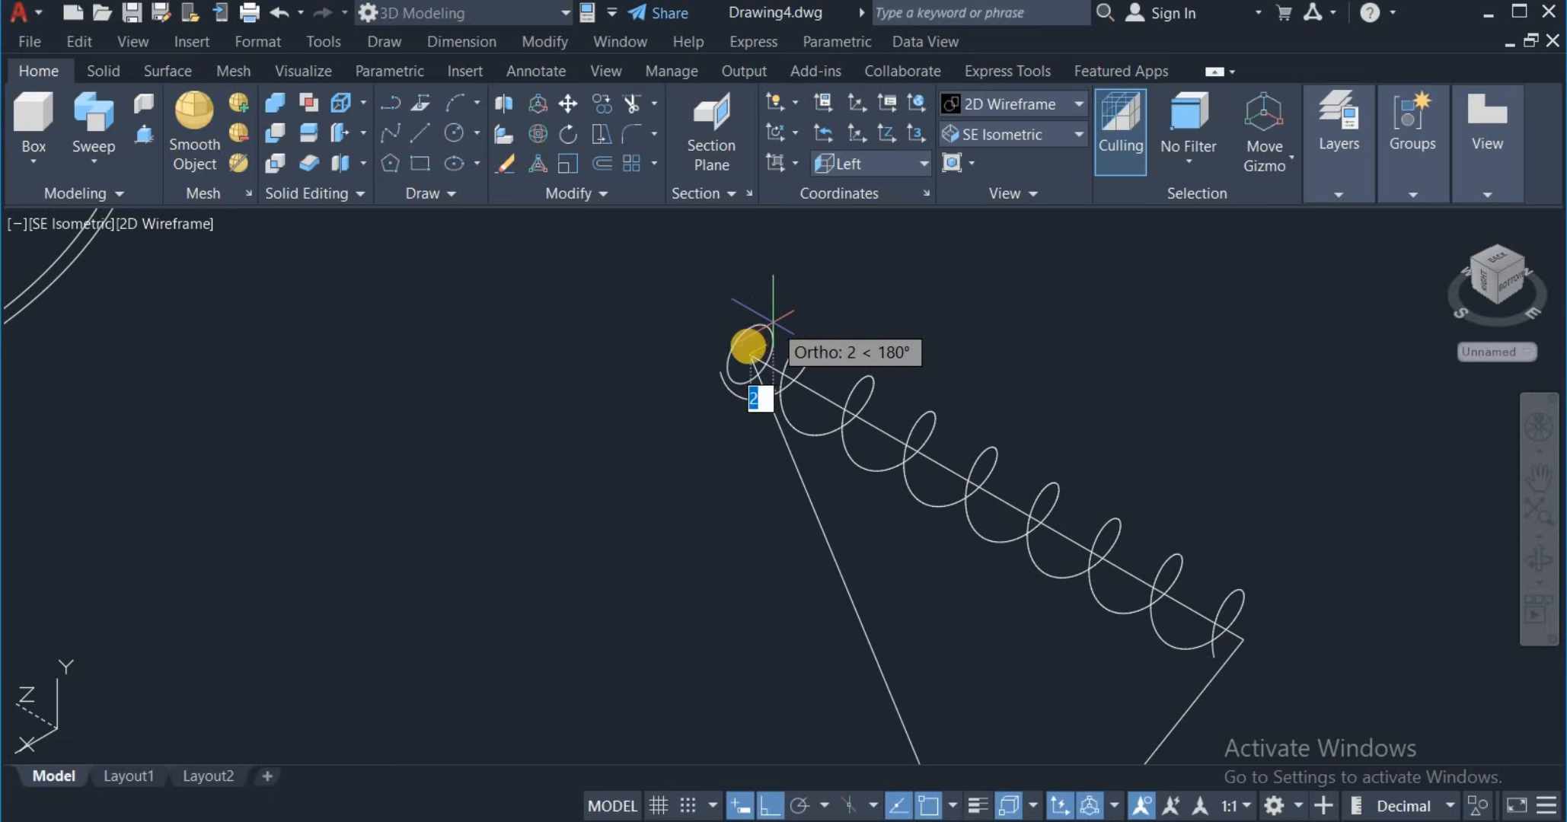
key("Return")
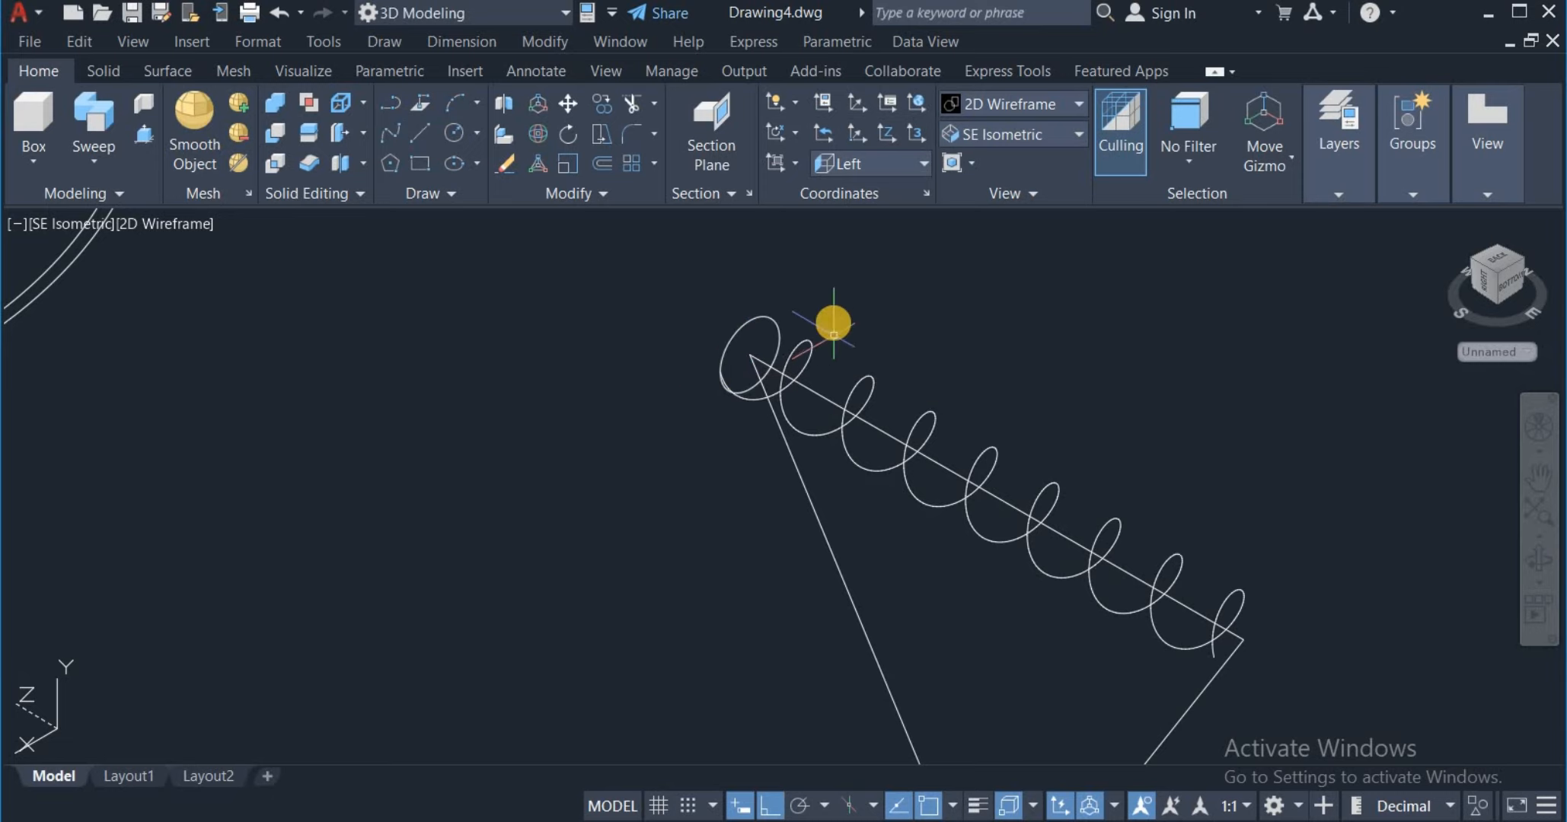
Step: Draw a circle of radius 3 mm centred on the horizontal line's right end, at the other end of the helix
scroll(1269, 665, "up", 6)
type("c")
key("Return")
left_click(1157, 562)
type("3")
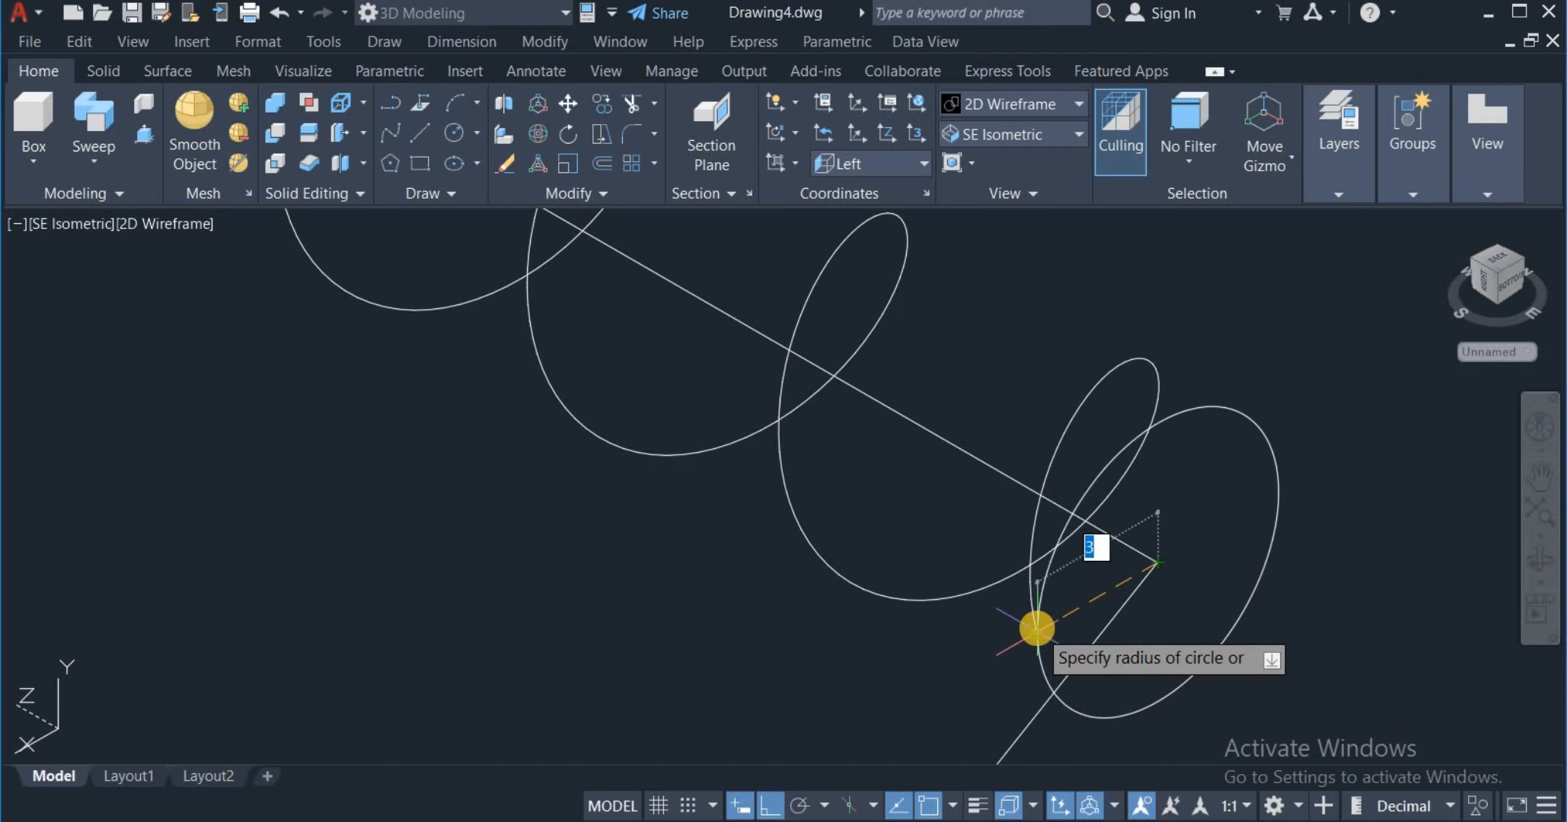
key("Return")
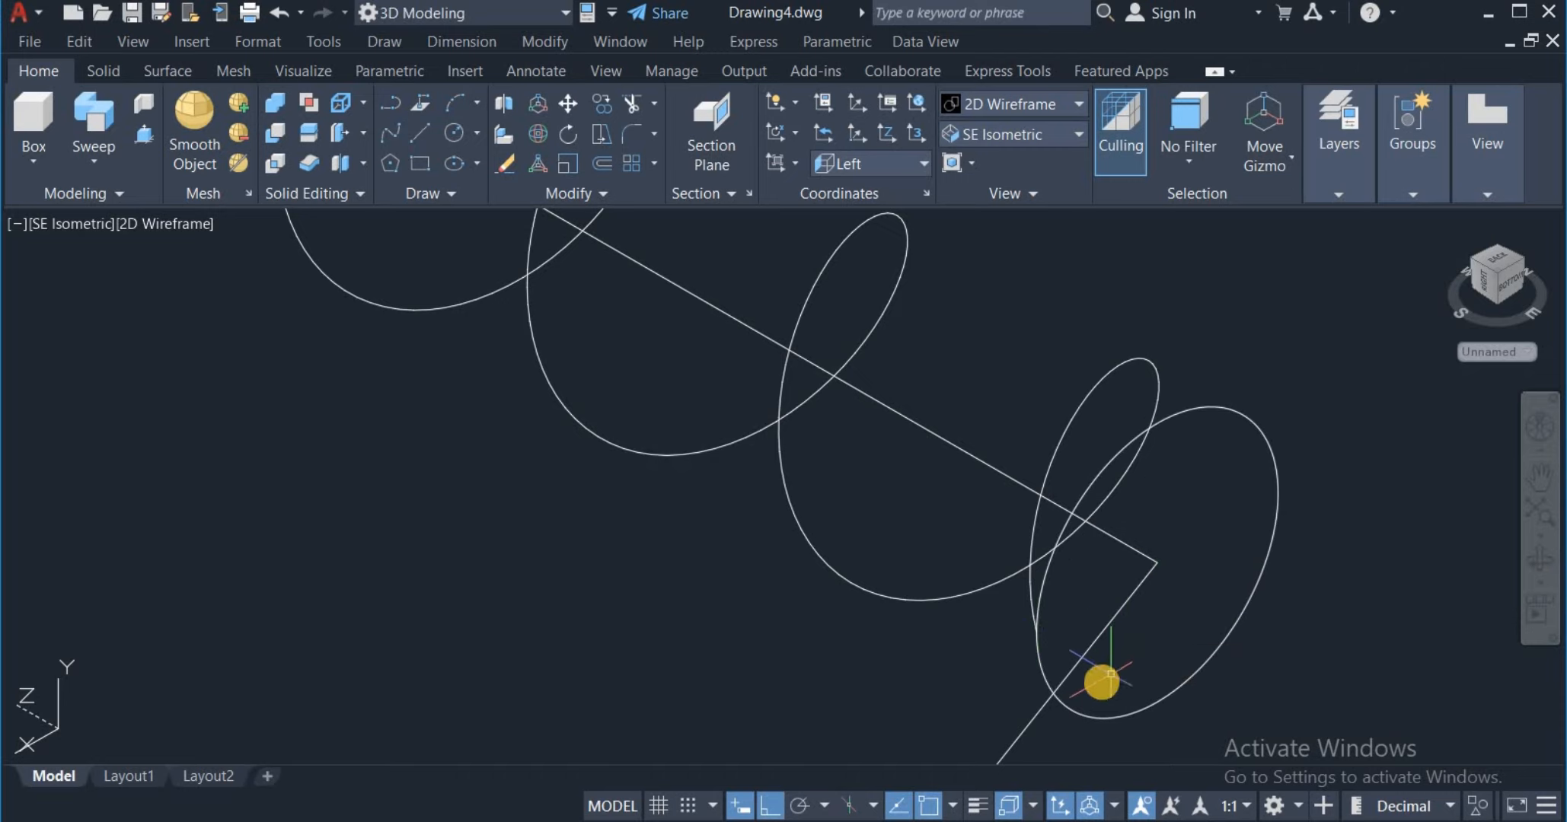
Step: Presspull the rounded rectangle between the wires into a solid 3 mm thick
scroll(1102, 682, "down", 8)
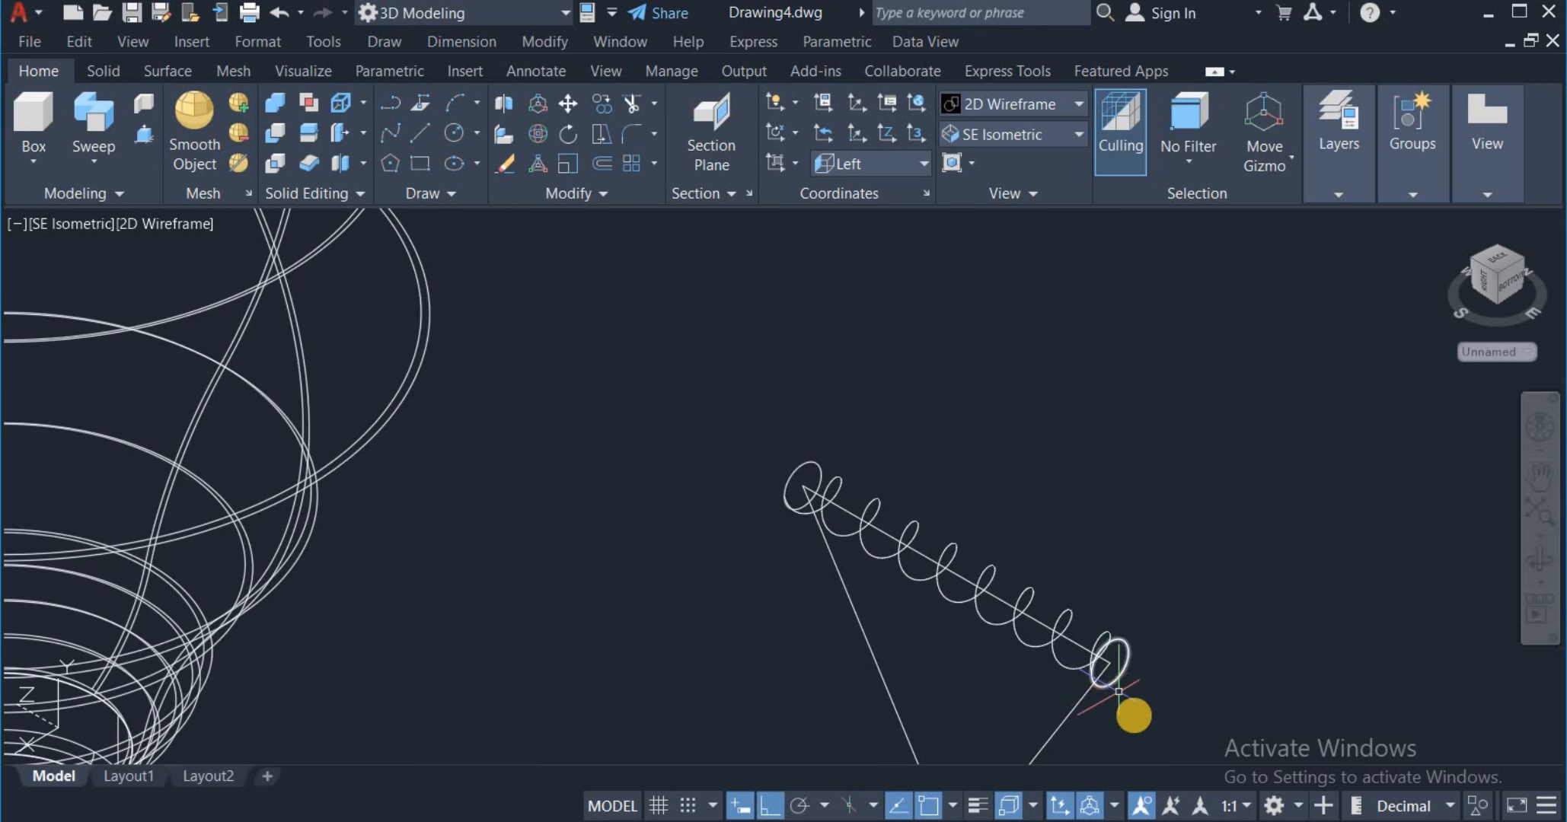
scroll(1173, 656, "down", 5)
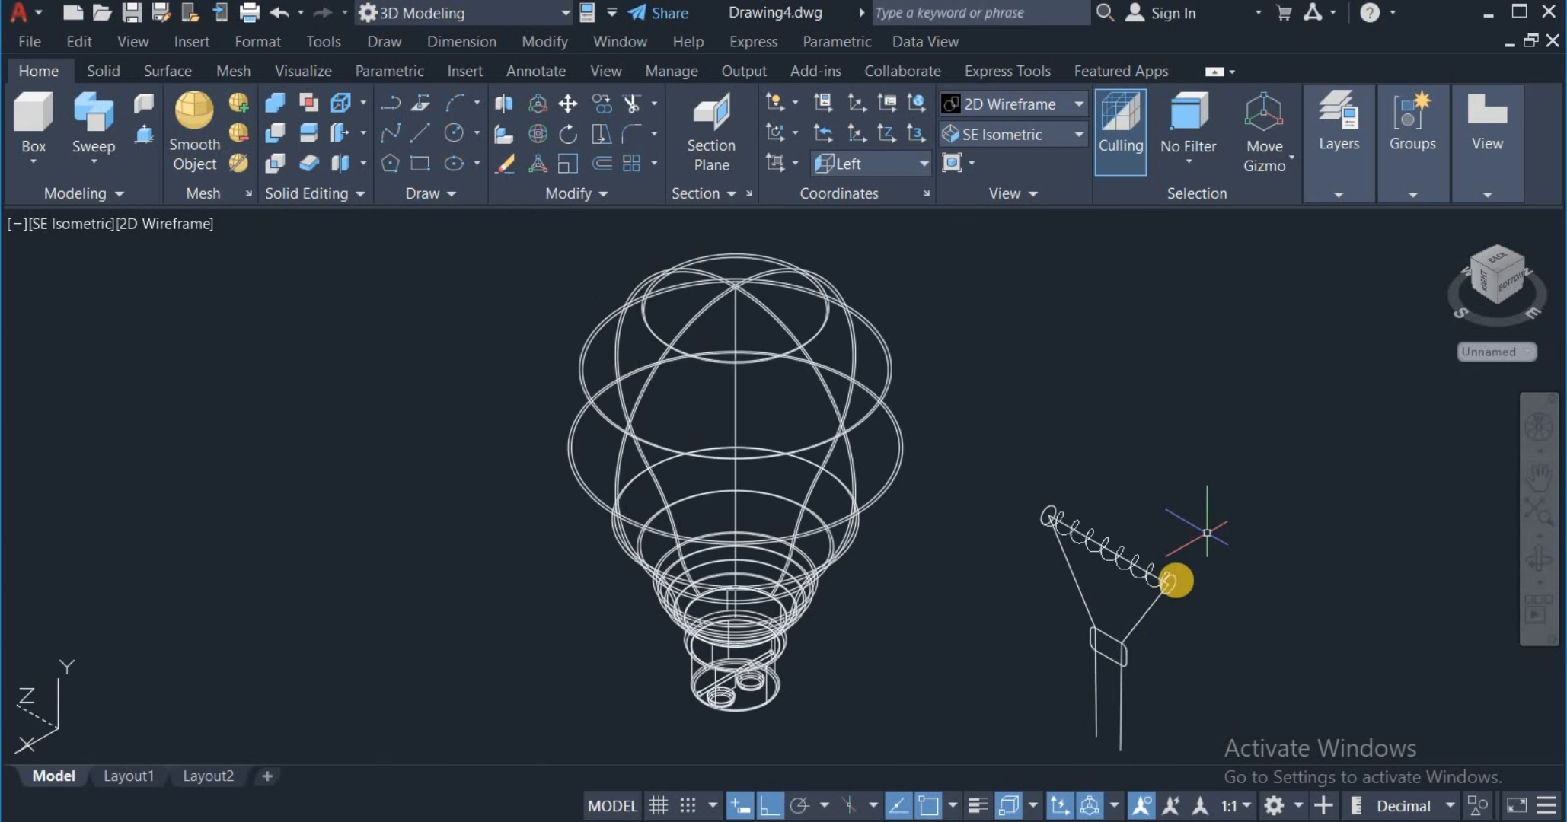
middle_click_drag(1177, 664, 1136, 594)
scroll(906, 544, "up", 2)
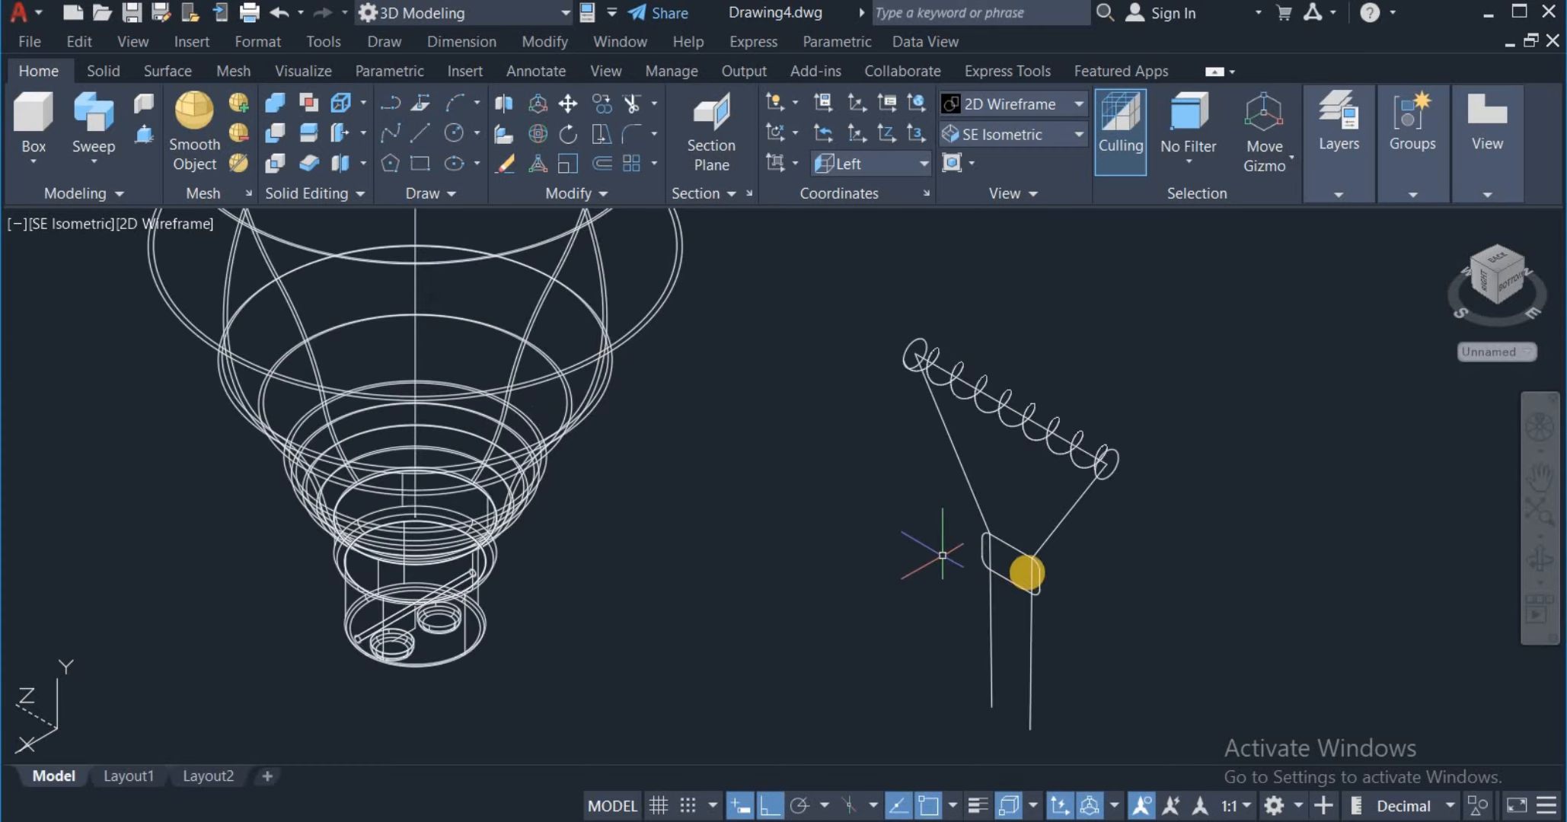
scroll(1068, 566, "up", 6)
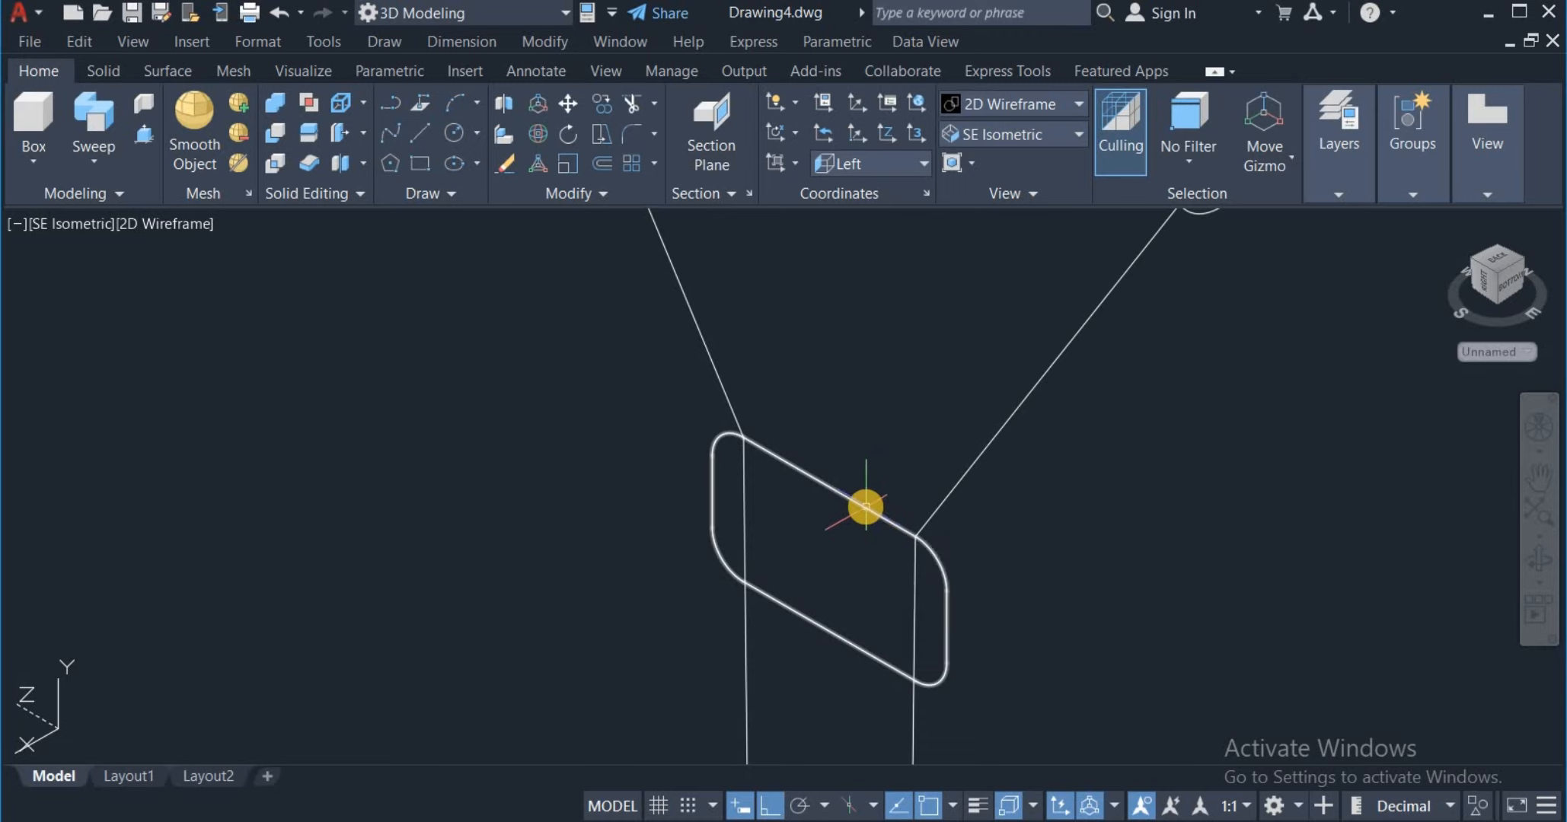
left_click(145, 139)
left_click(748, 436)
type("3")
key("Return")
key("Return")
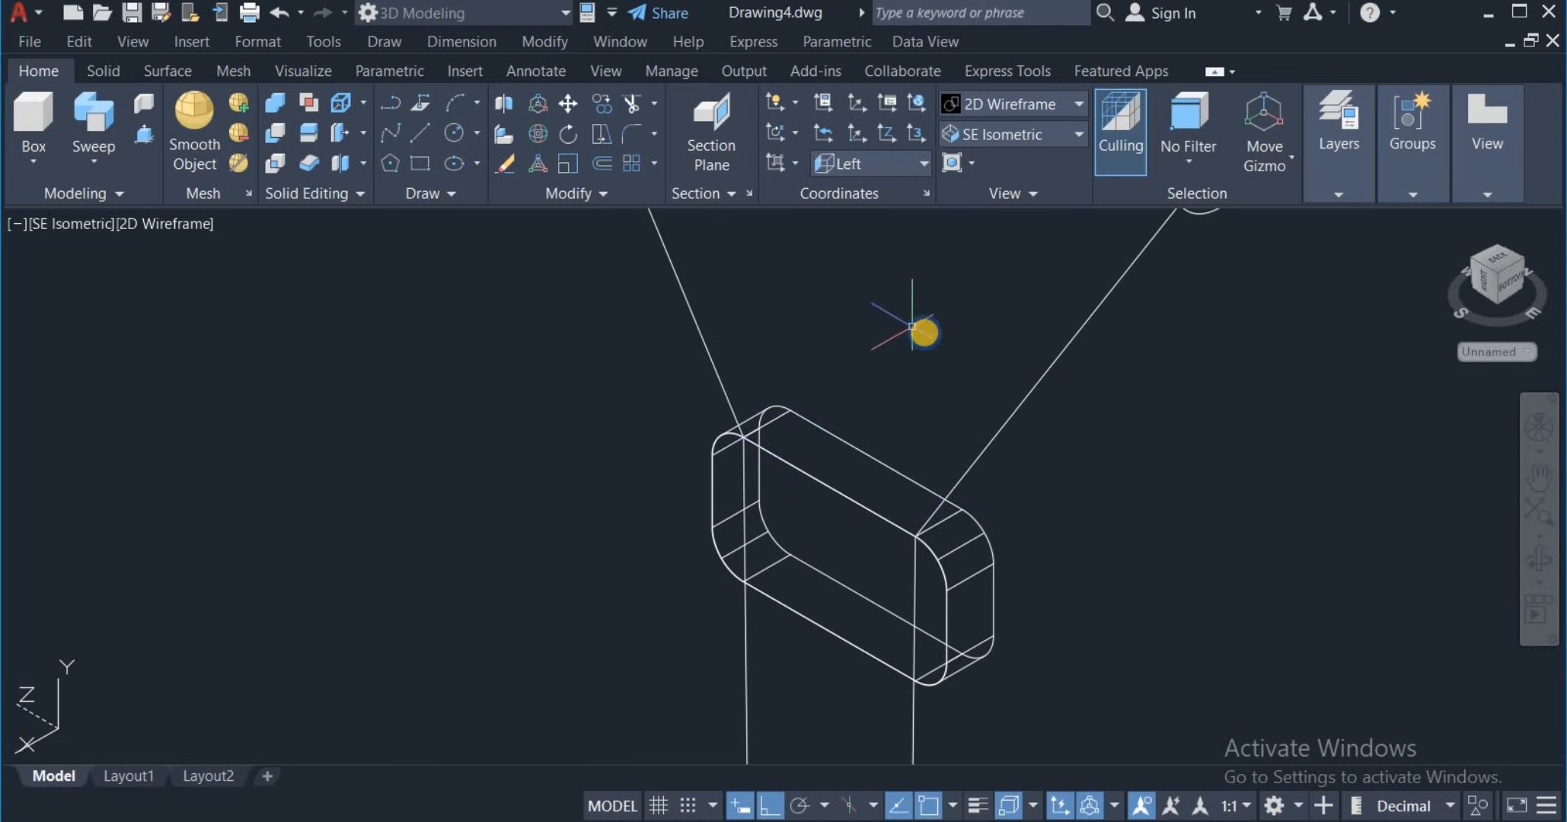
Step: Move the rounded rectangular solid 1.5 mm along the X axis to centre it on the wires
scroll(761, 320, "down", 5)
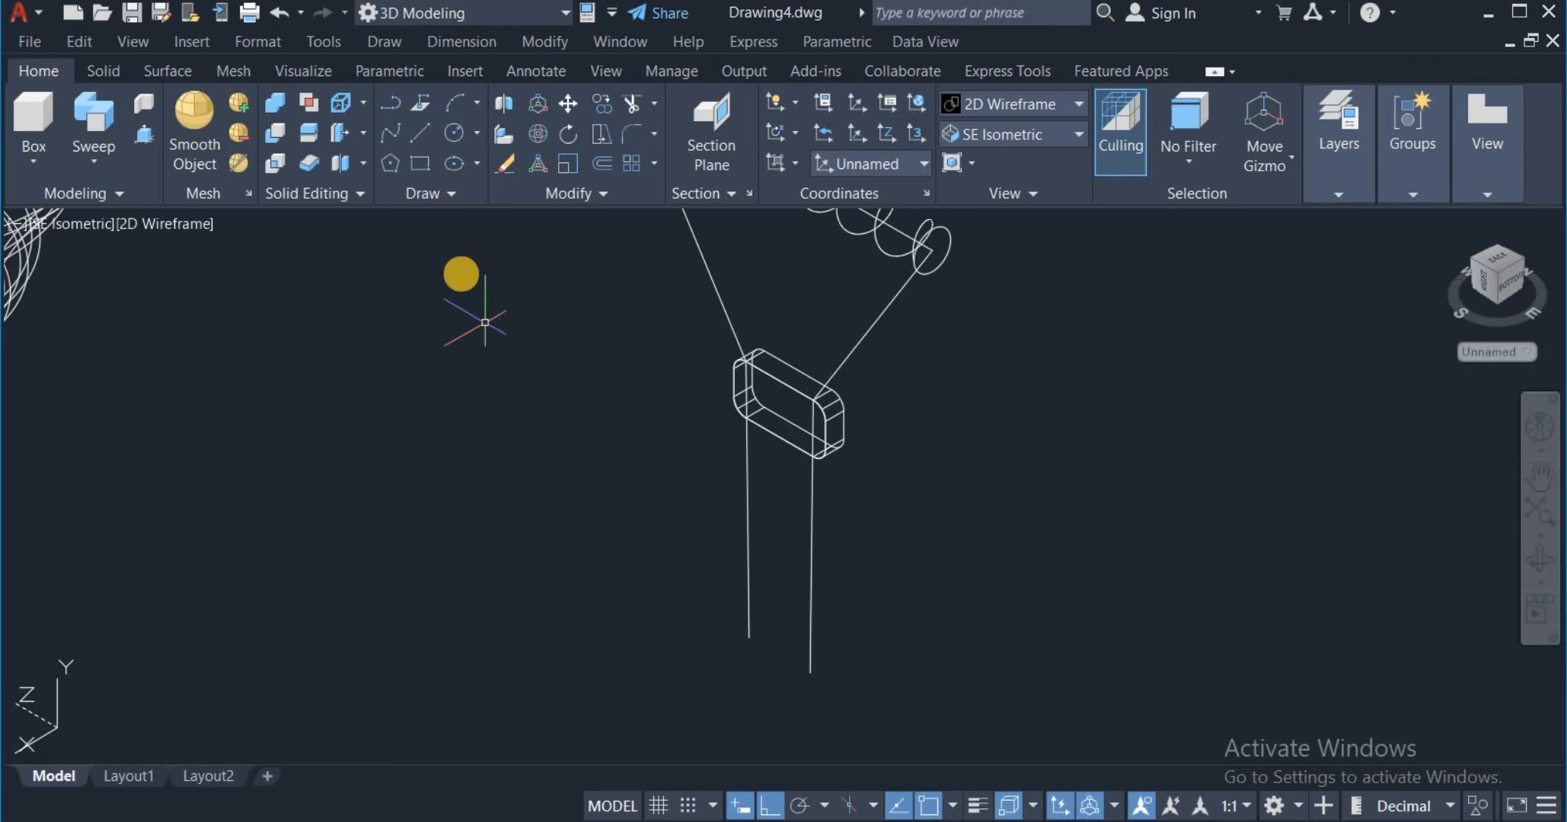
left_click(569, 103)
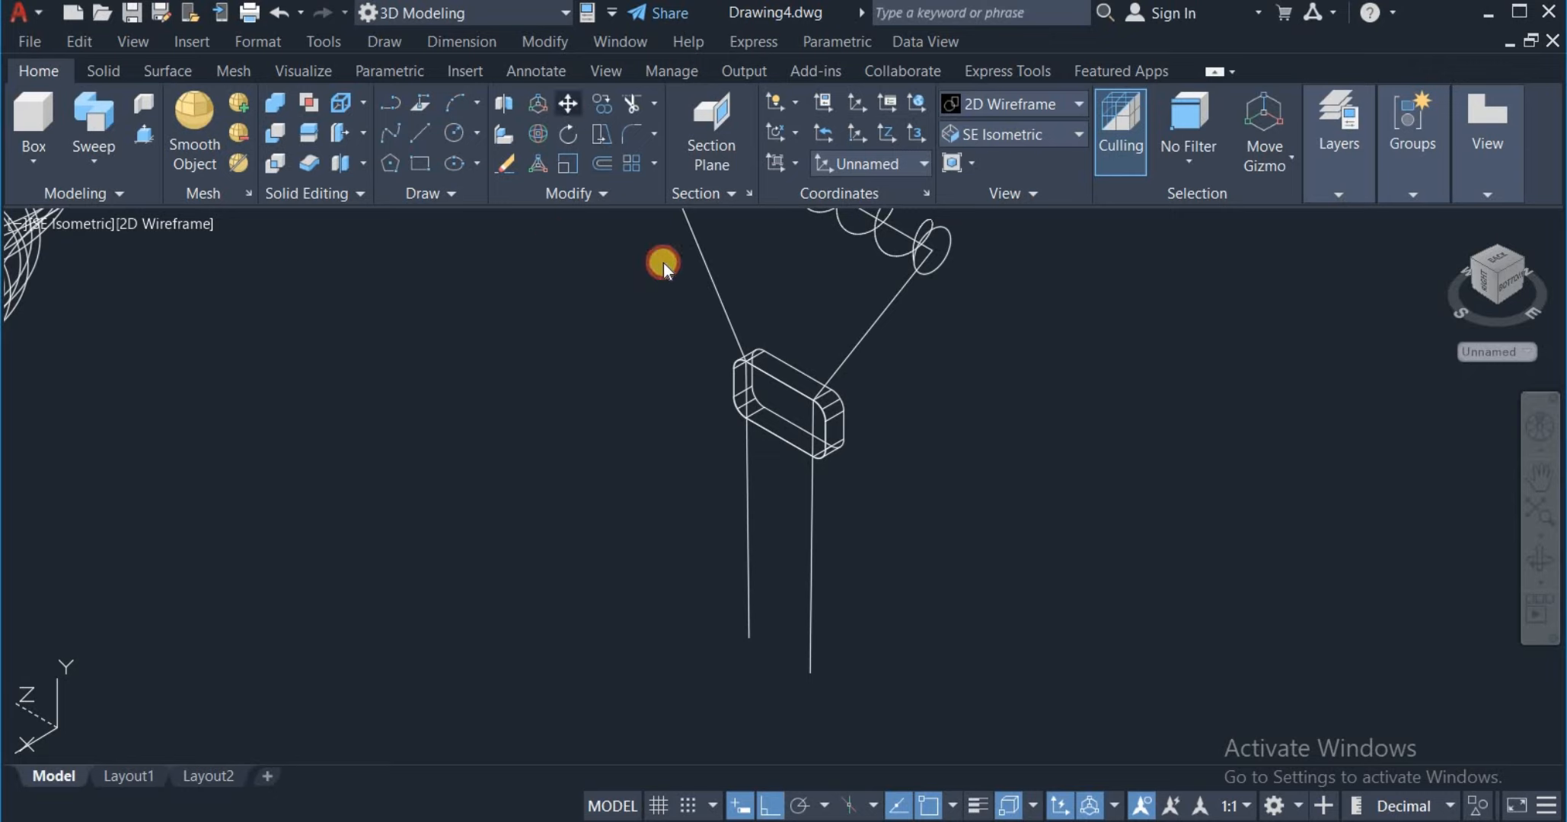
left_click(770, 366)
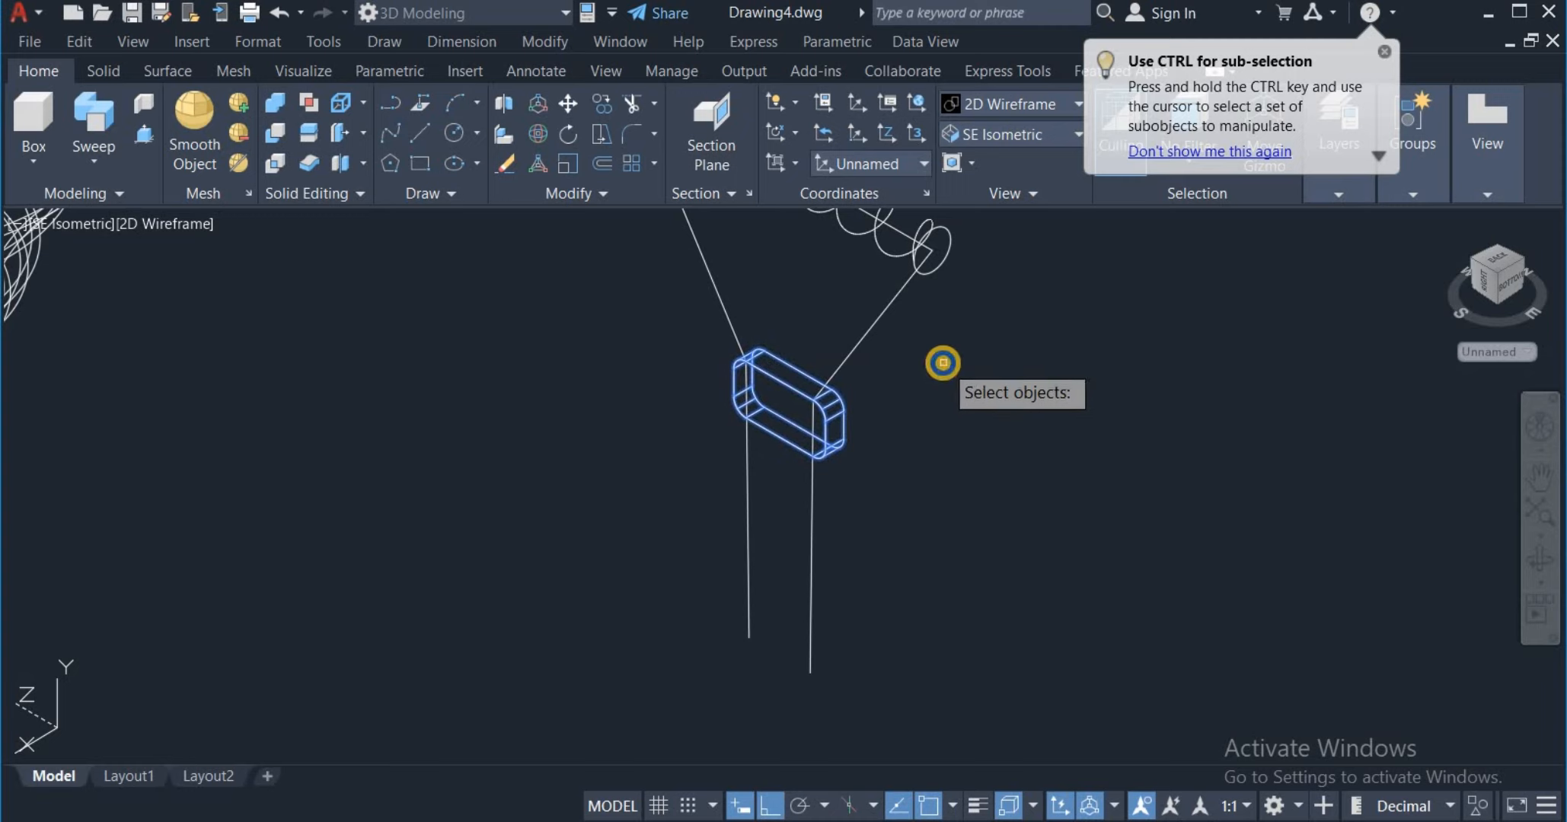
key("Return")
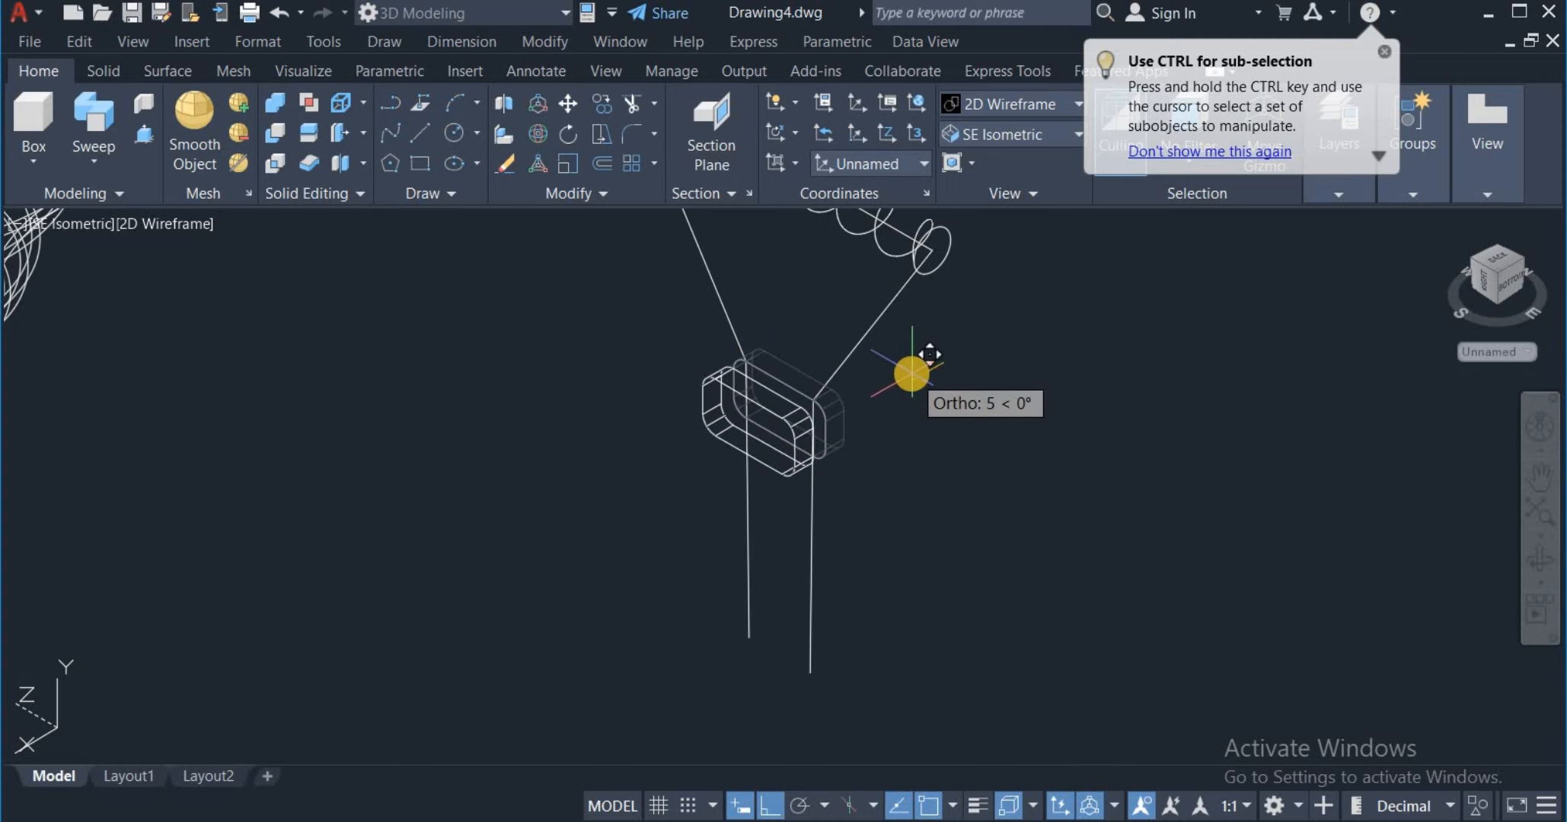
type("1.")
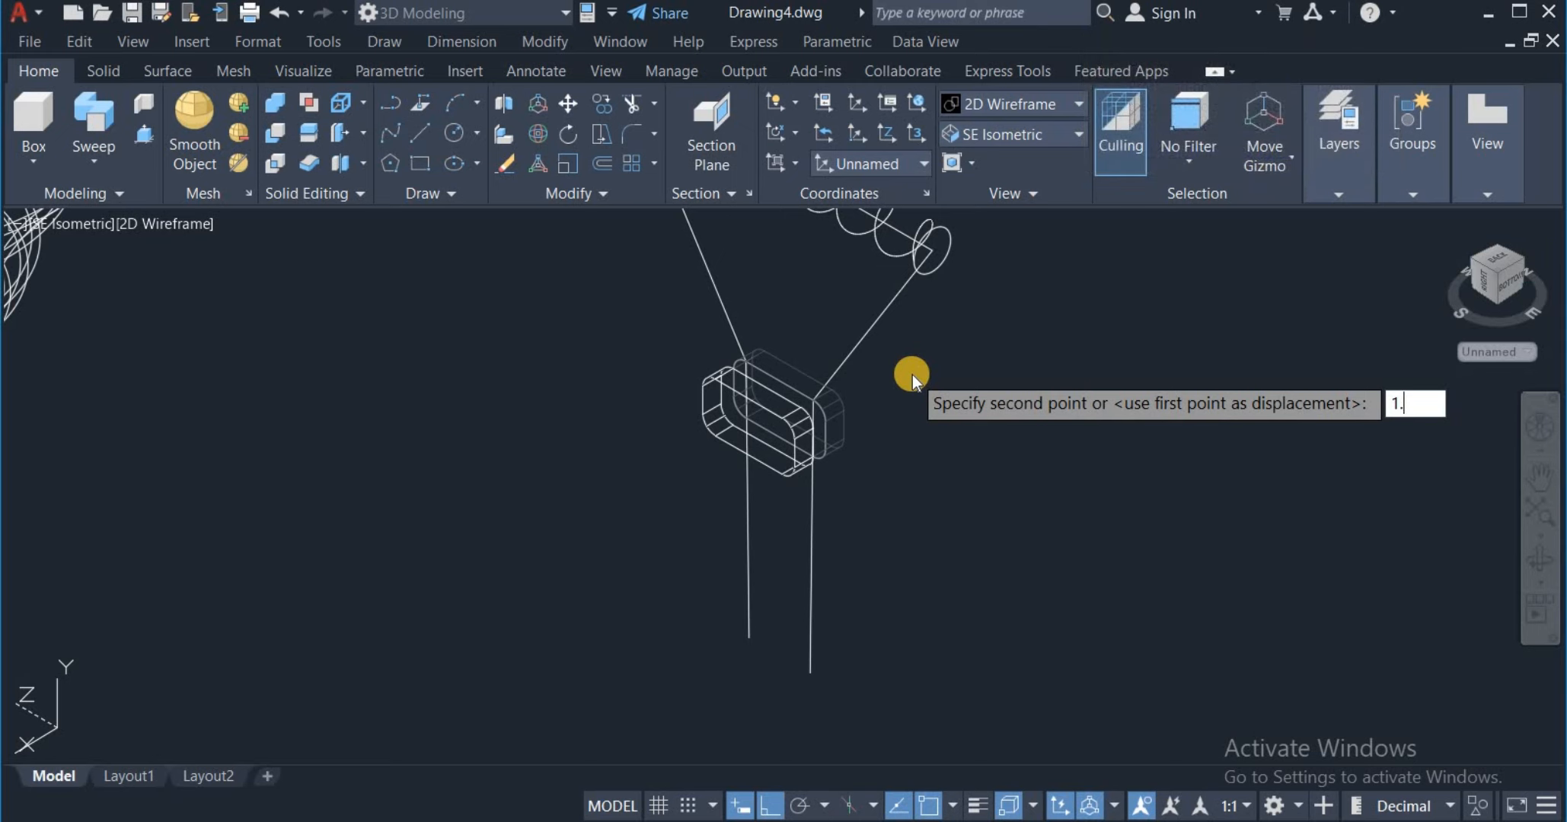
type("5")
key("Return")
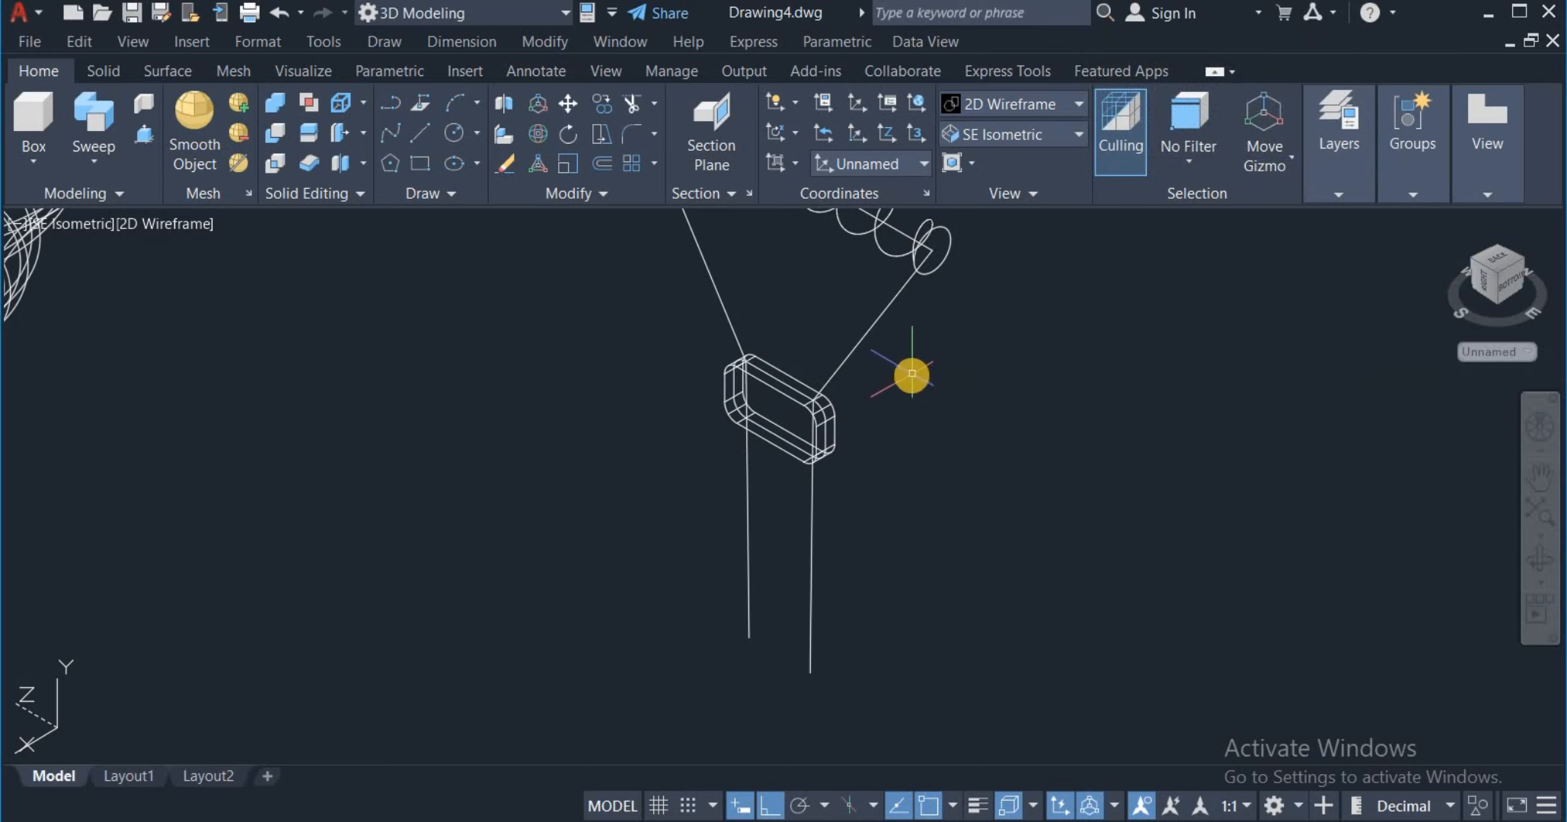
Step: Draw a circle of diameter 1.5 mm in the empty space beside the filament as a sweep profile
scroll(911, 374, "down", 2)
scroll(960, 314, "down", 1)
scroll(964, 313, "up", 1)
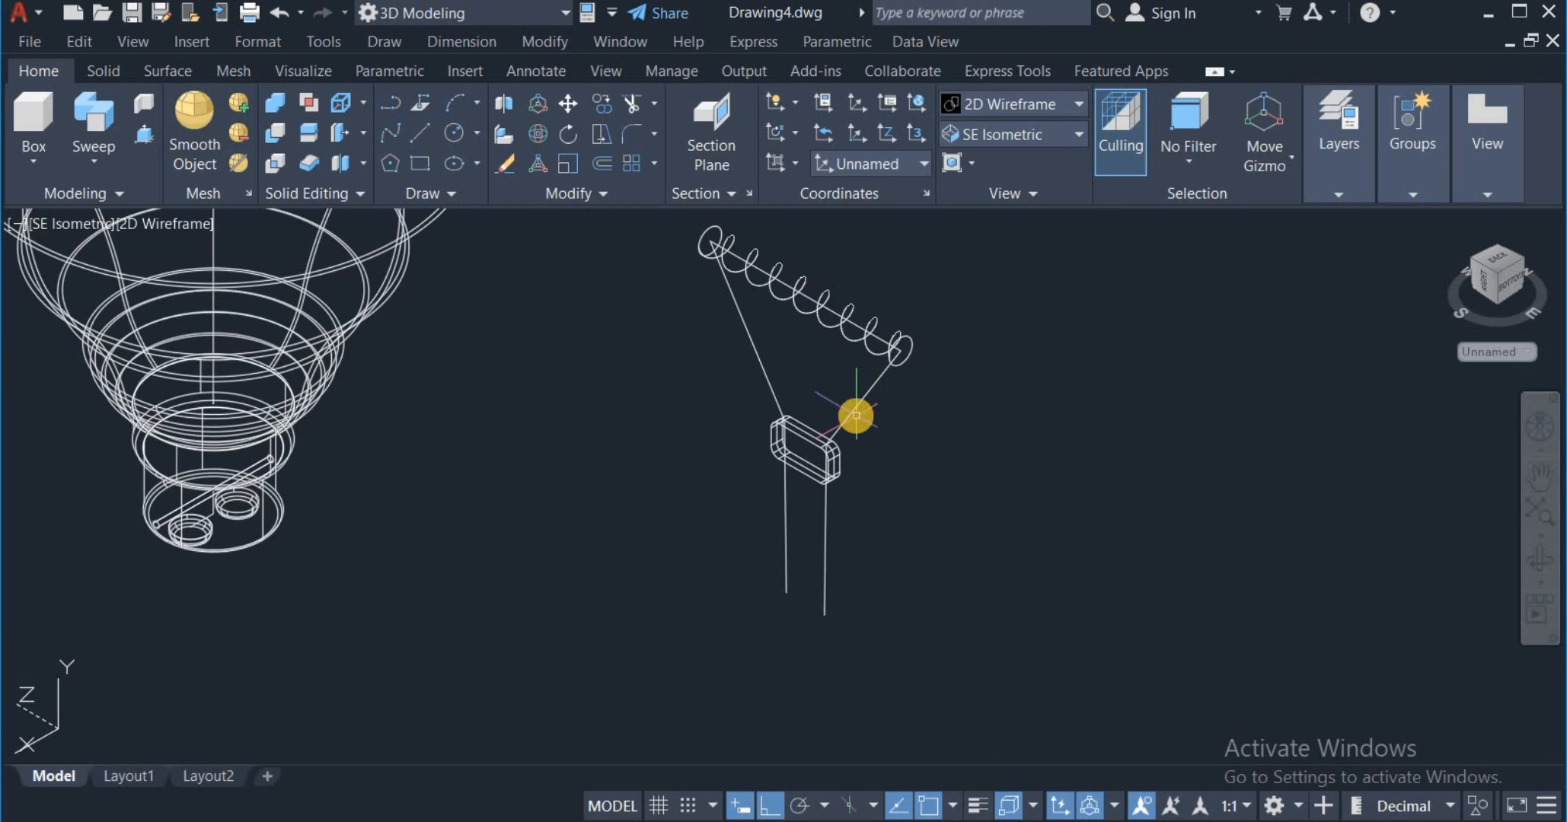
left_click(453, 133)
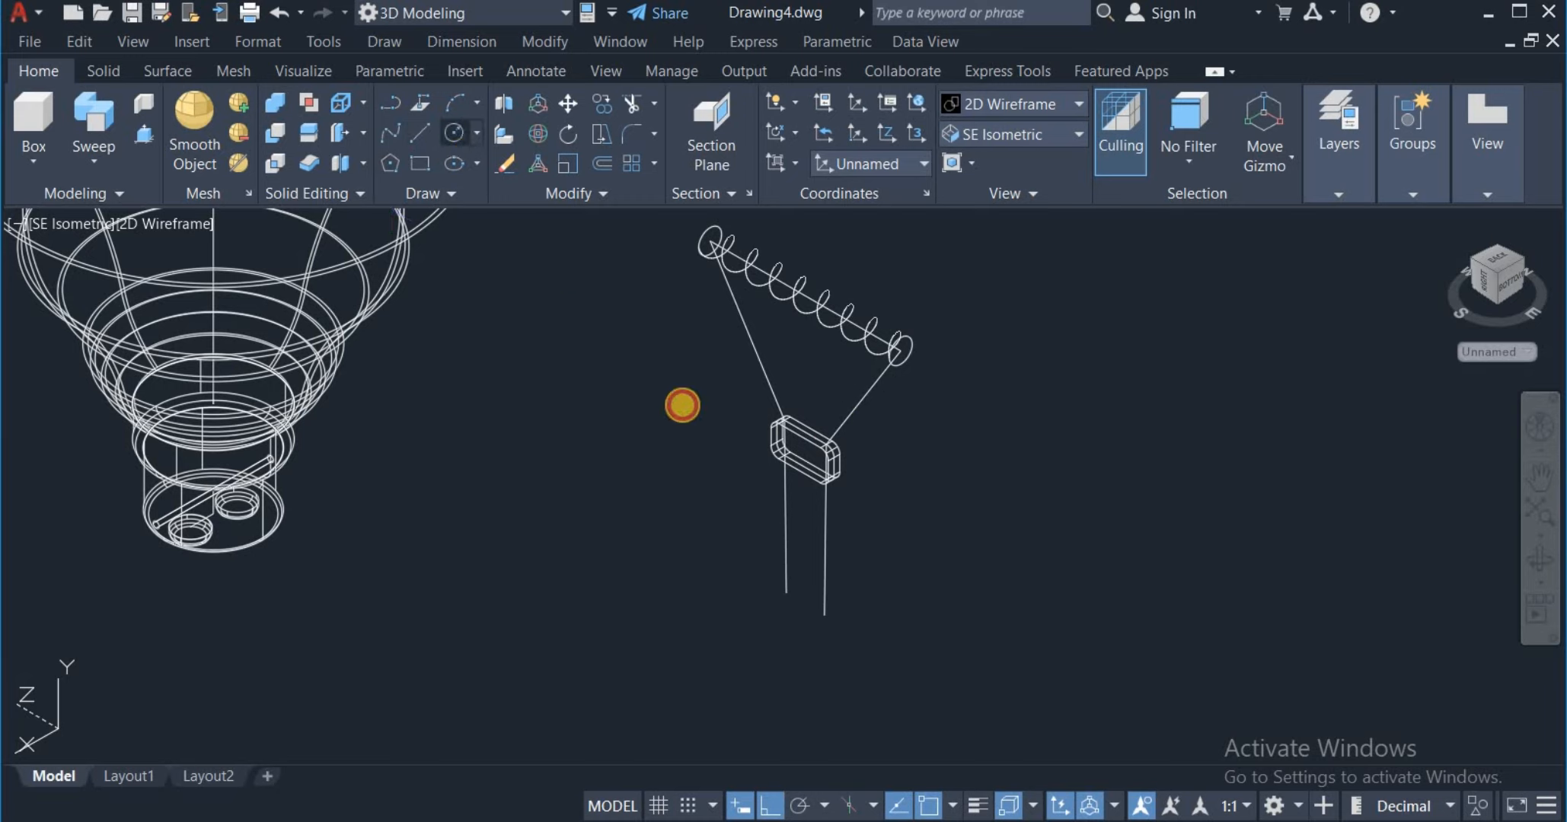
left_click(1077, 409)
right_click(1098, 460)
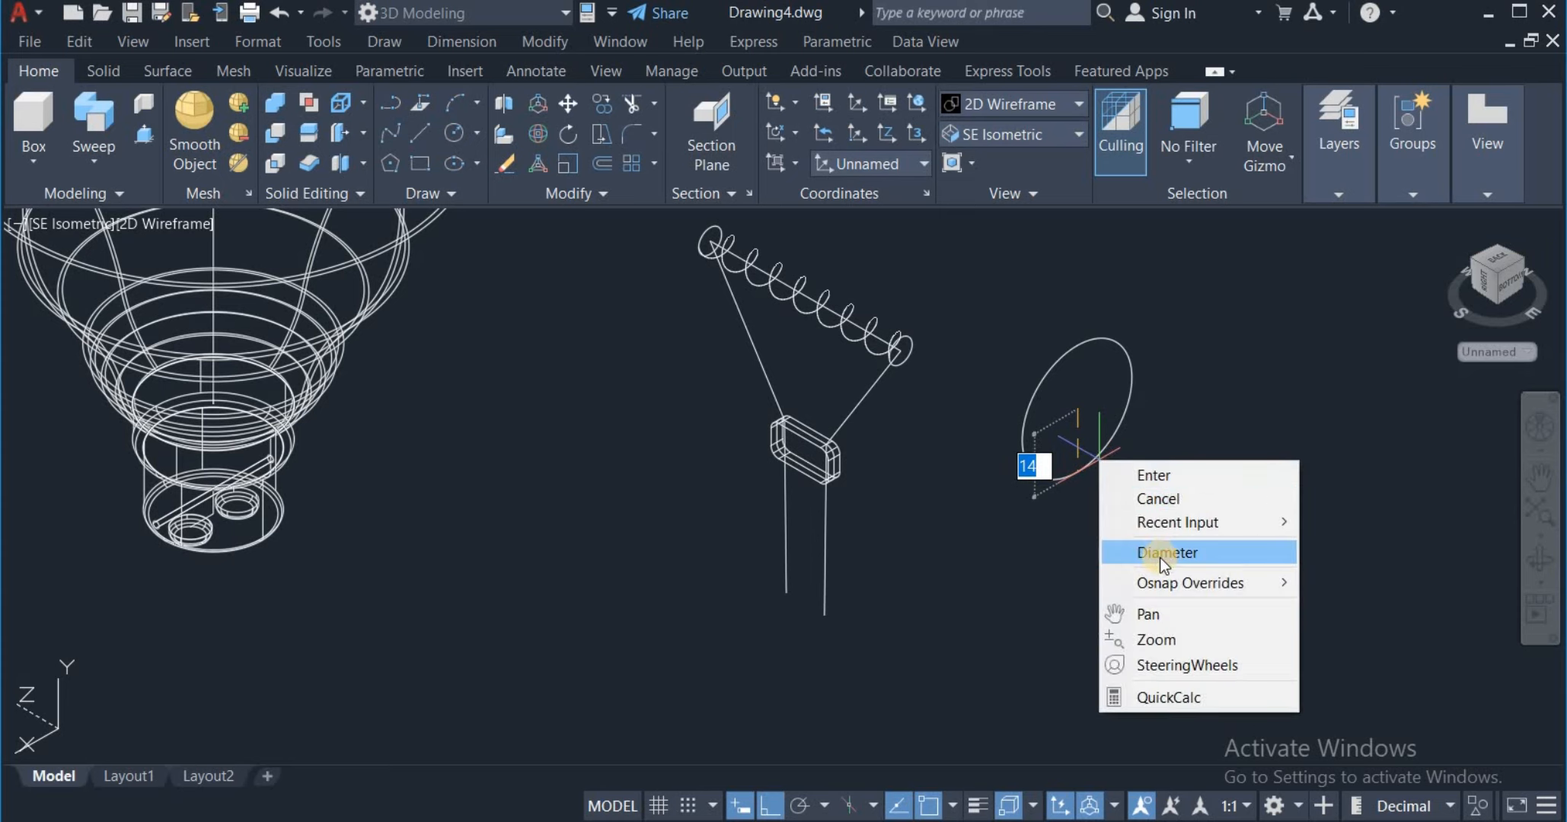
left_click(1165, 554)
type("1.5")
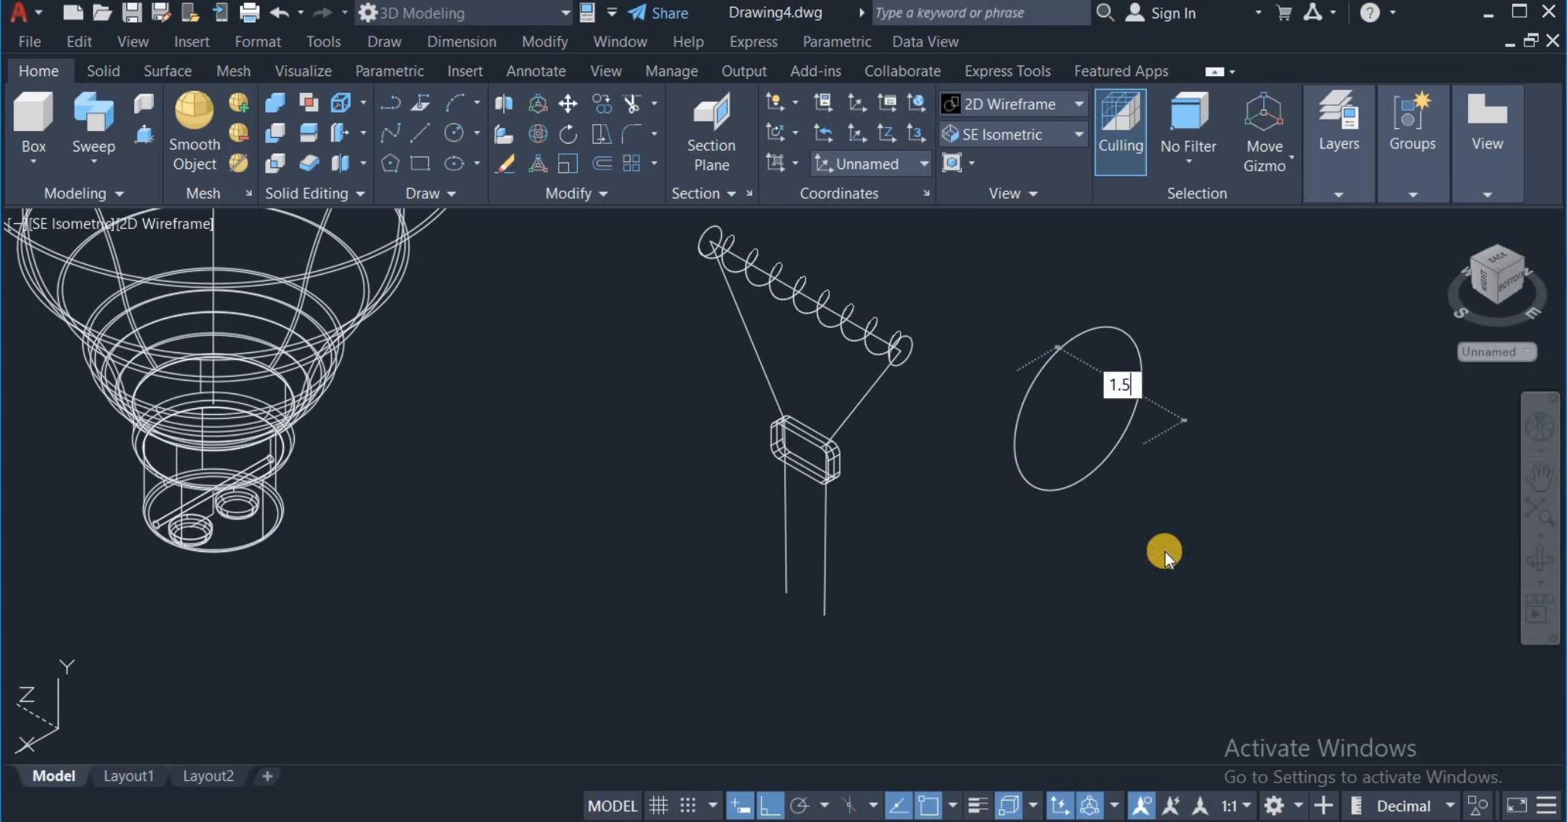
key("Return")
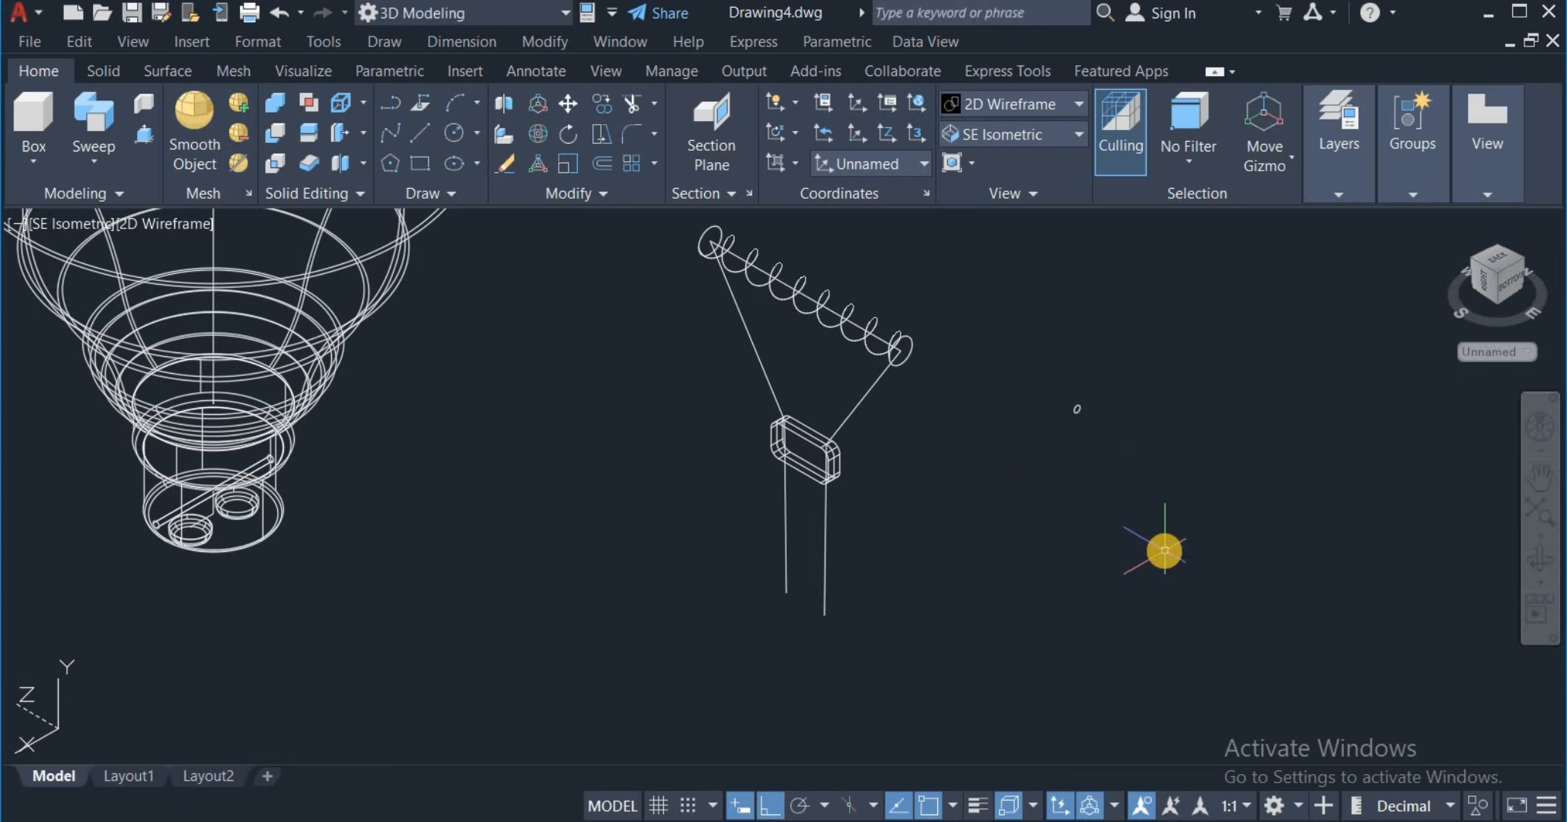
Step: Copy the small profile circle to a spot just below the original
left_click(1051, 371)
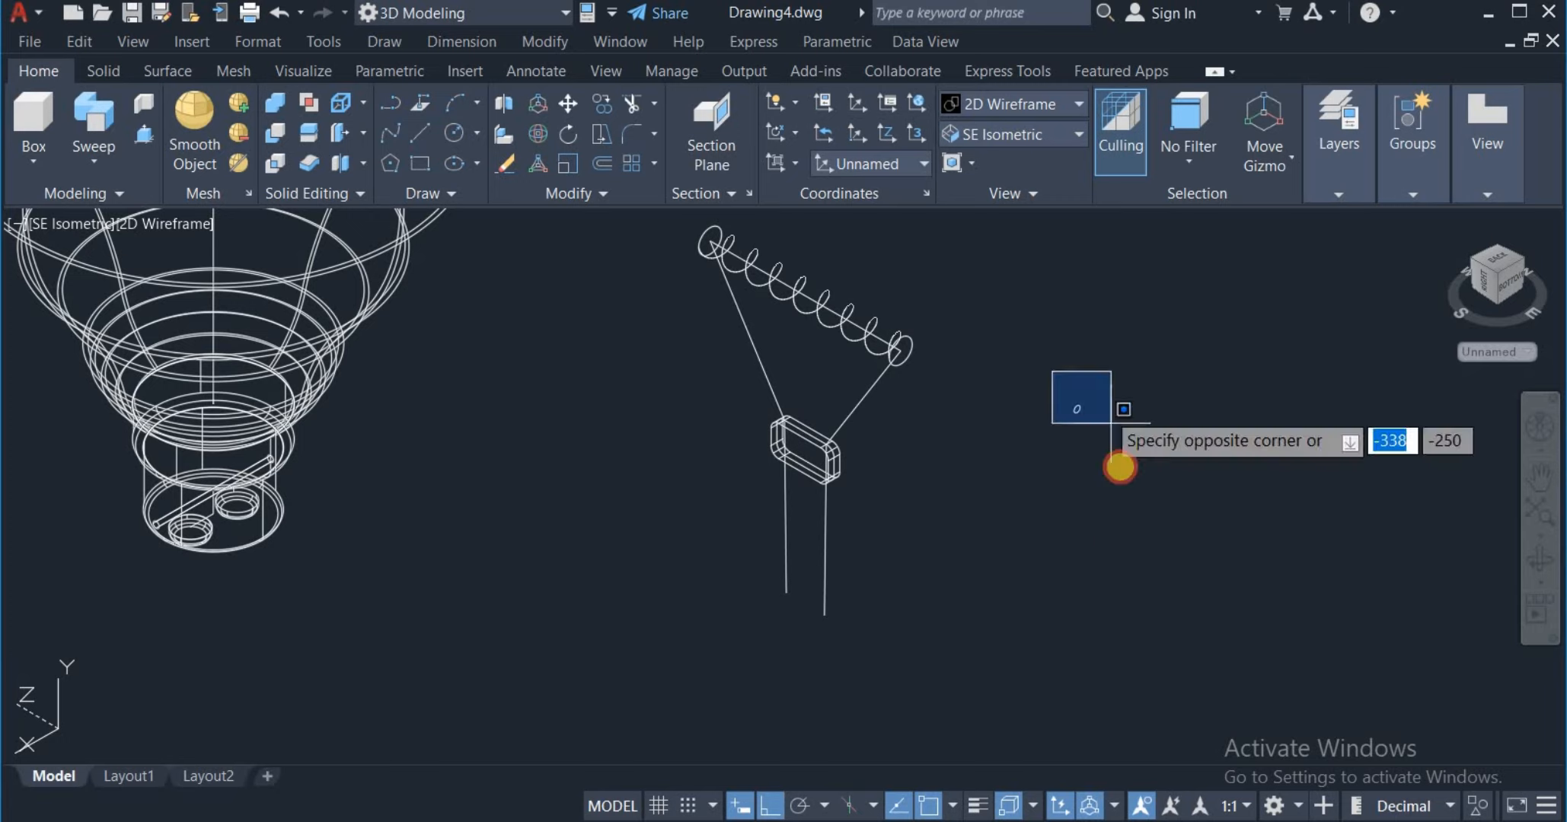
left_click(1119, 466)
right_click_drag(1120, 466, 1125, 504)
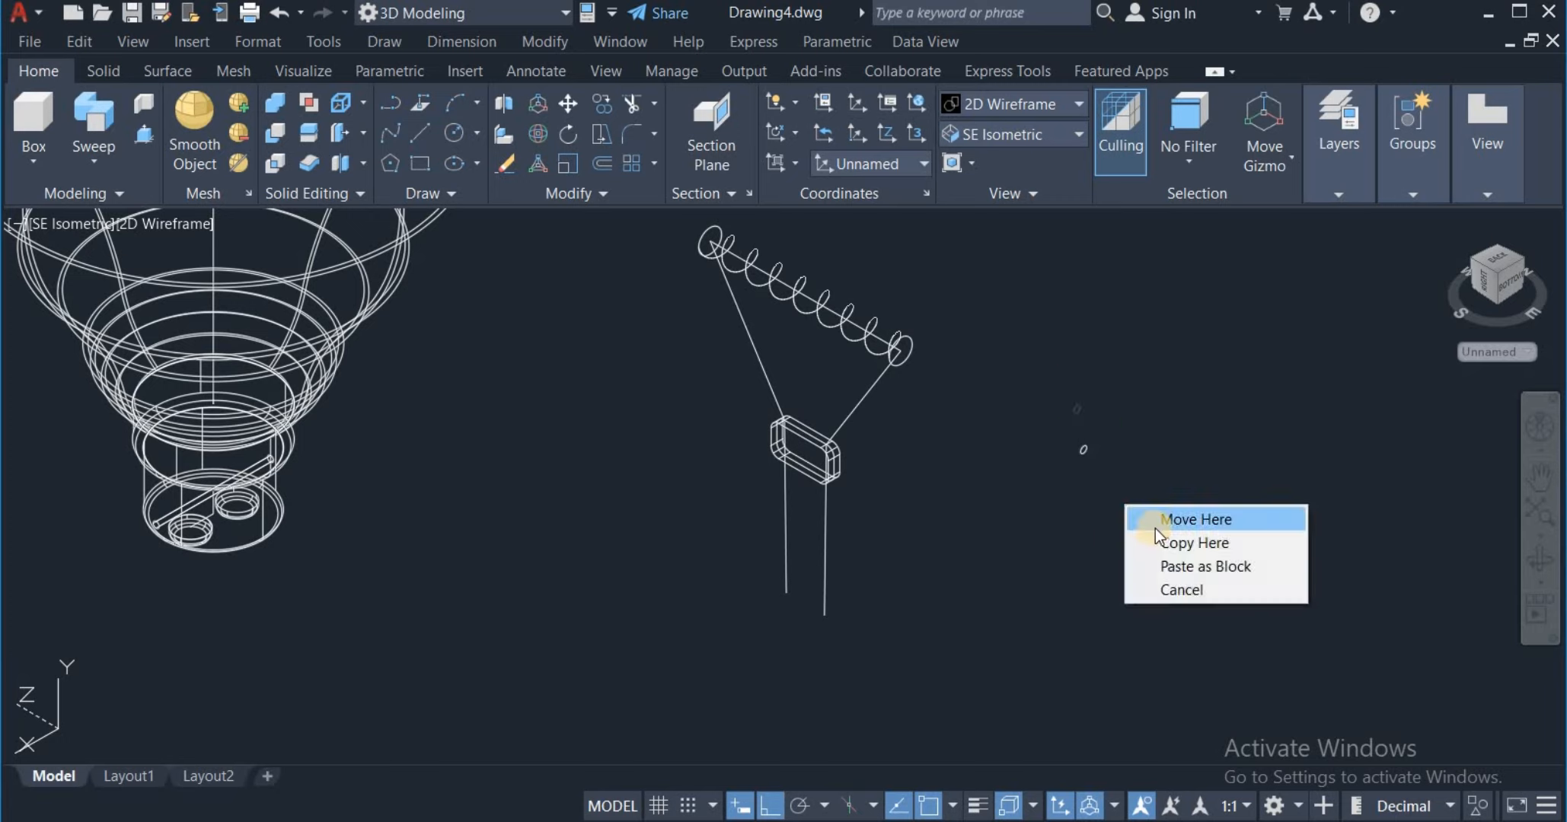
left_click(1155, 546)
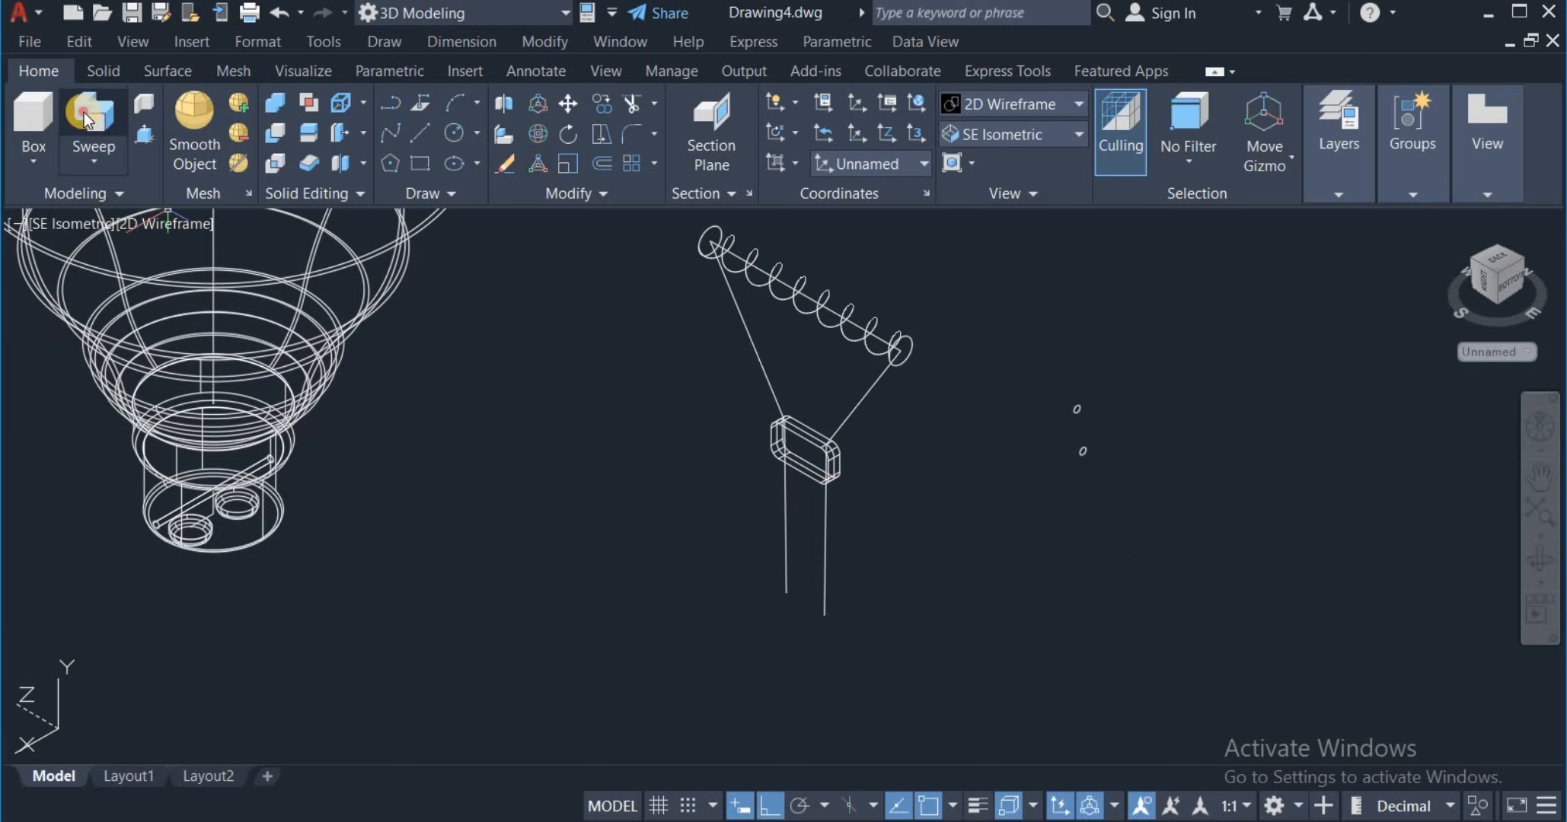
Step: Sweep the copied profile circle along the helix to form the solid filament coil
left_click(1072, 415)
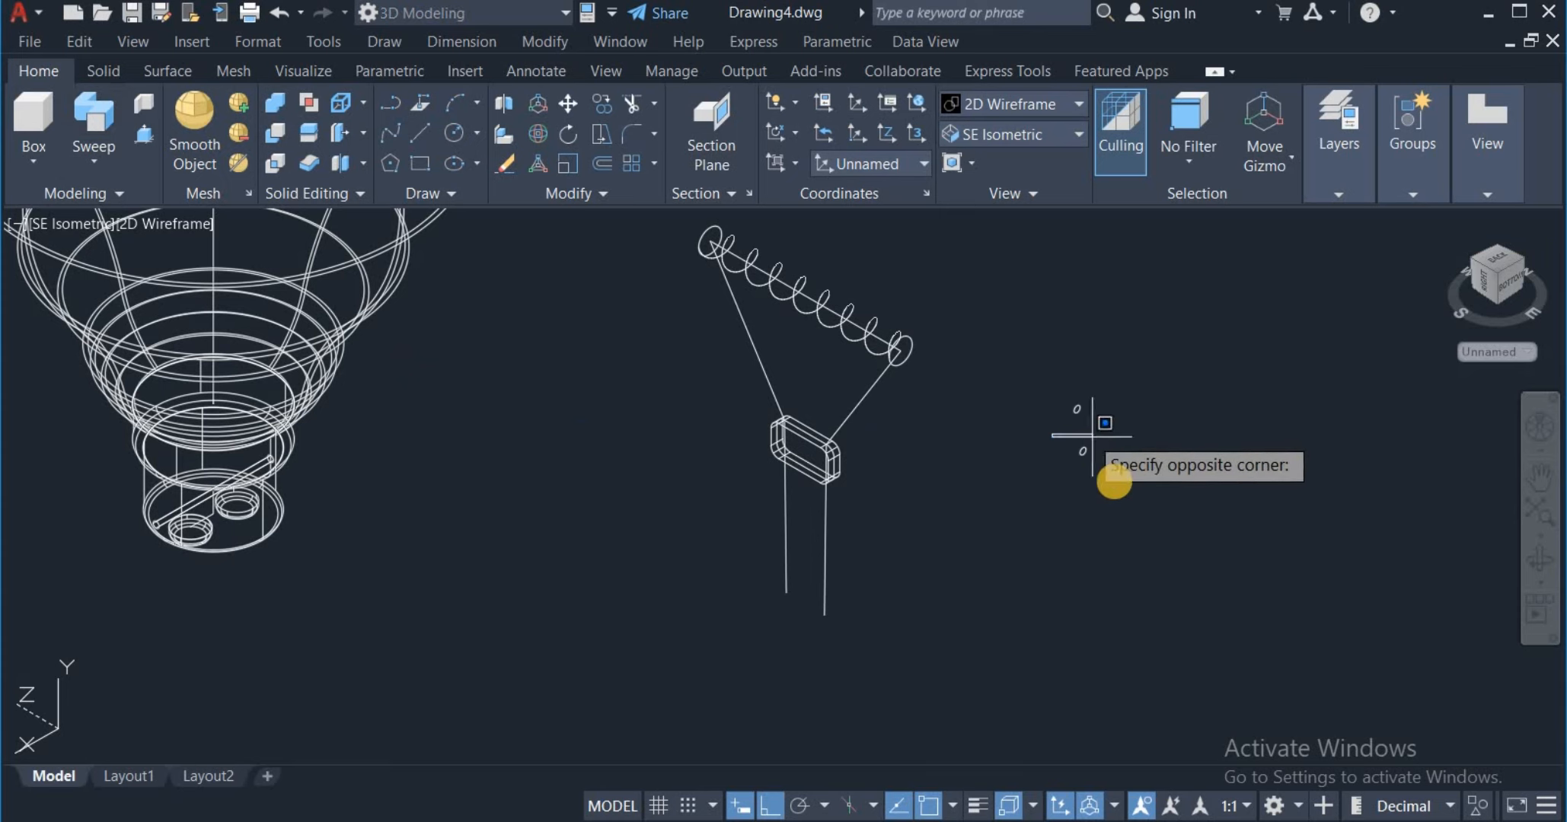
left_click(1114, 484)
right_click(1114, 484)
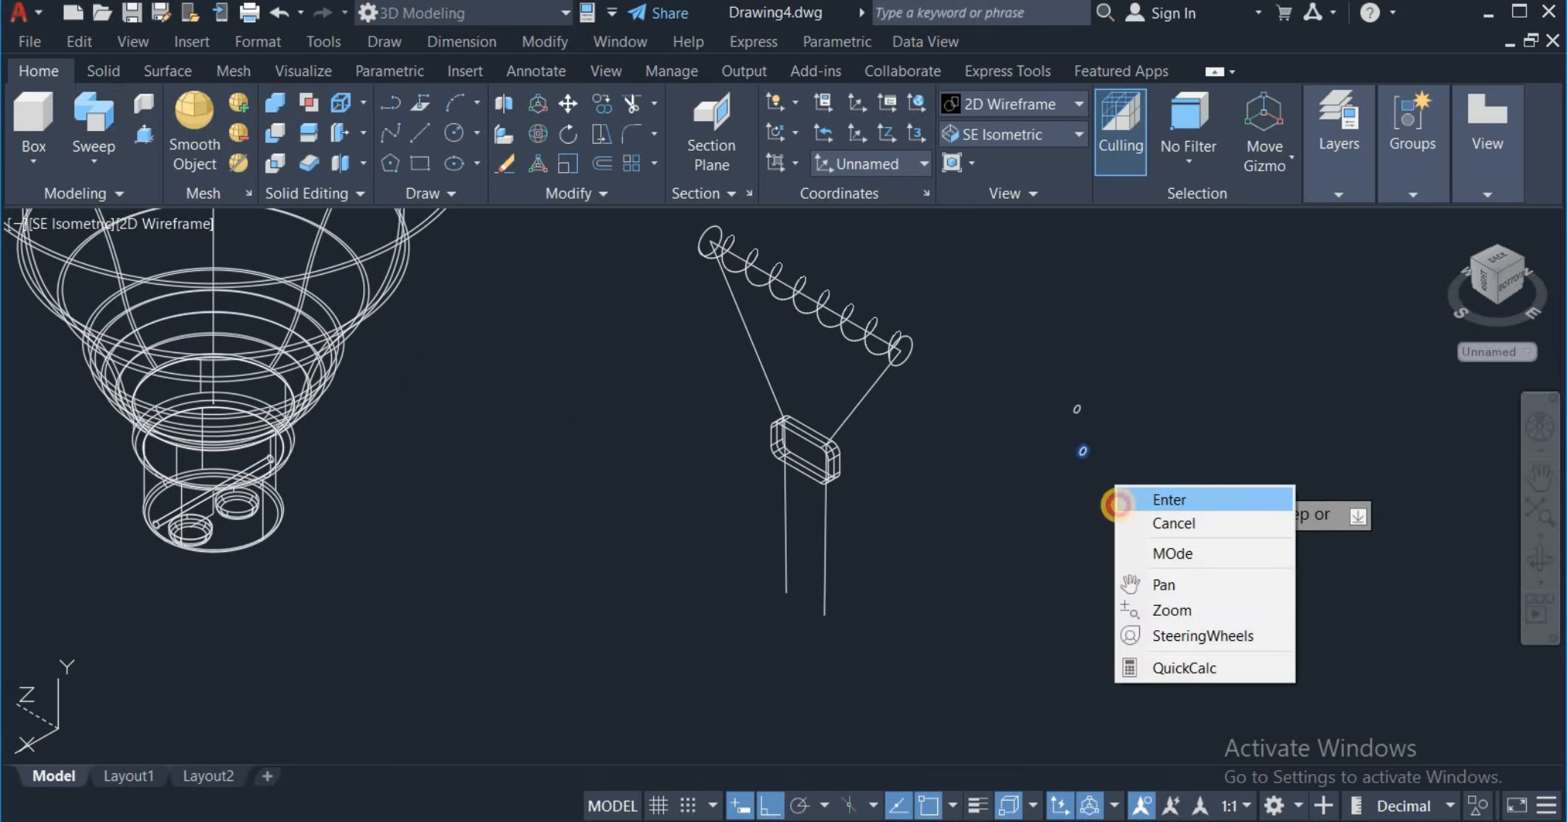
left_click(1144, 497)
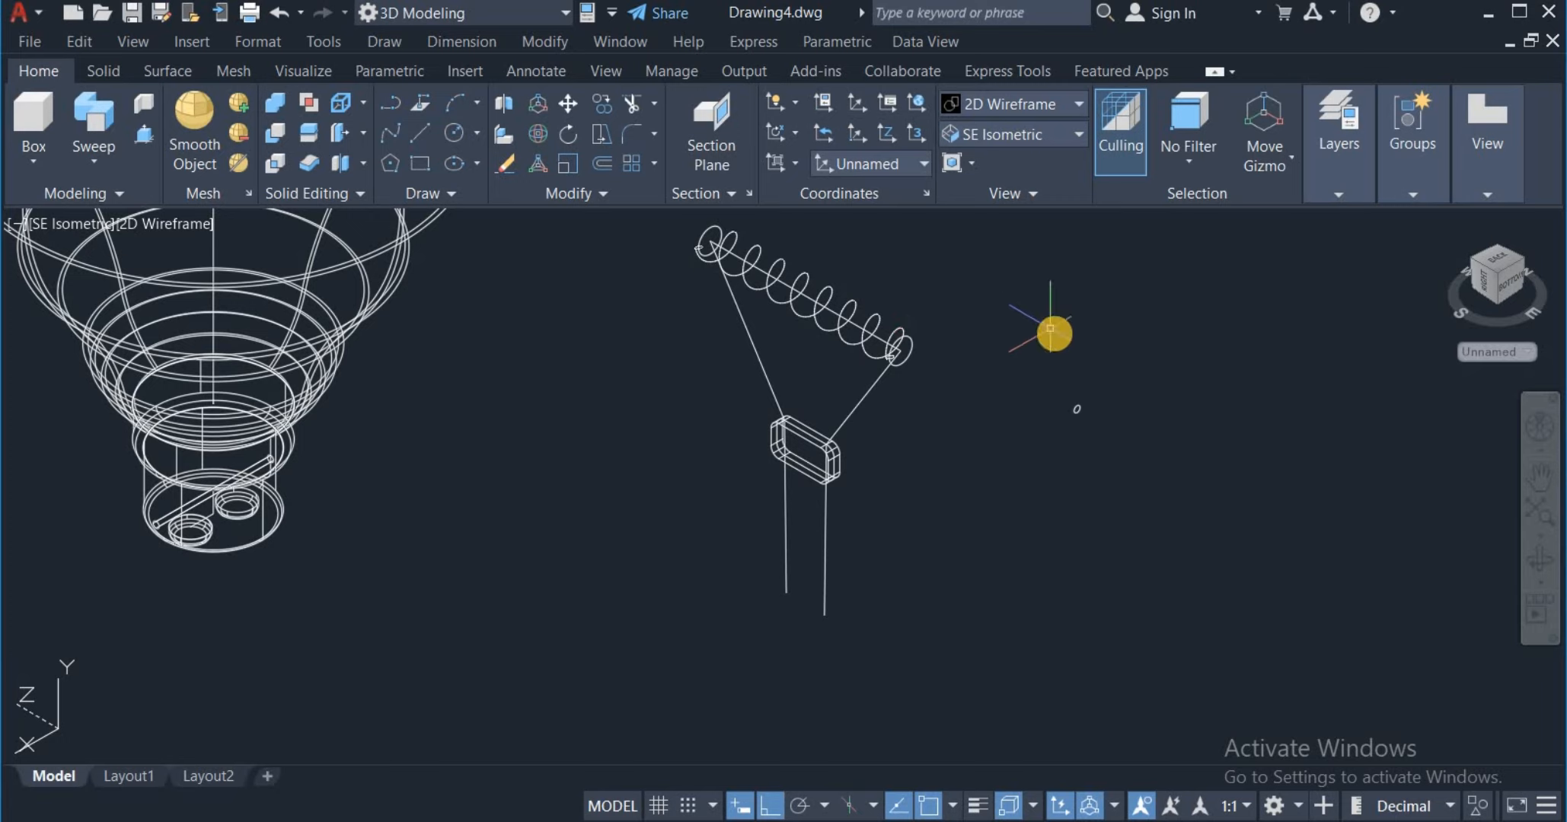
Step: Copy the small sweep profile circle to a spot just below the original
left_click(1052, 358)
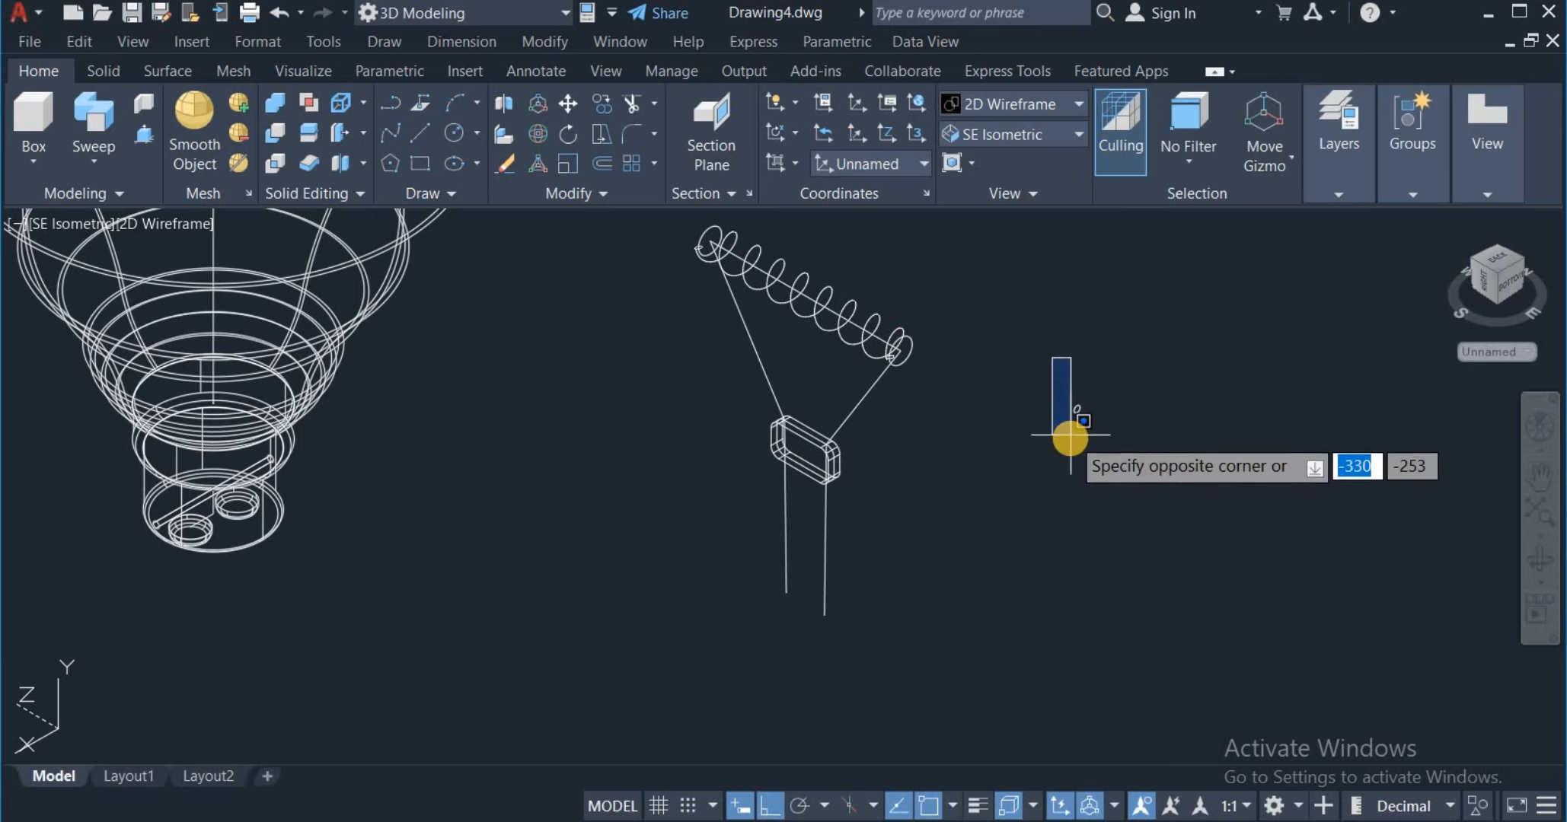
left_click(1096, 431)
right_click_drag(1140, 351, 1147, 378)
left_click(1180, 417)
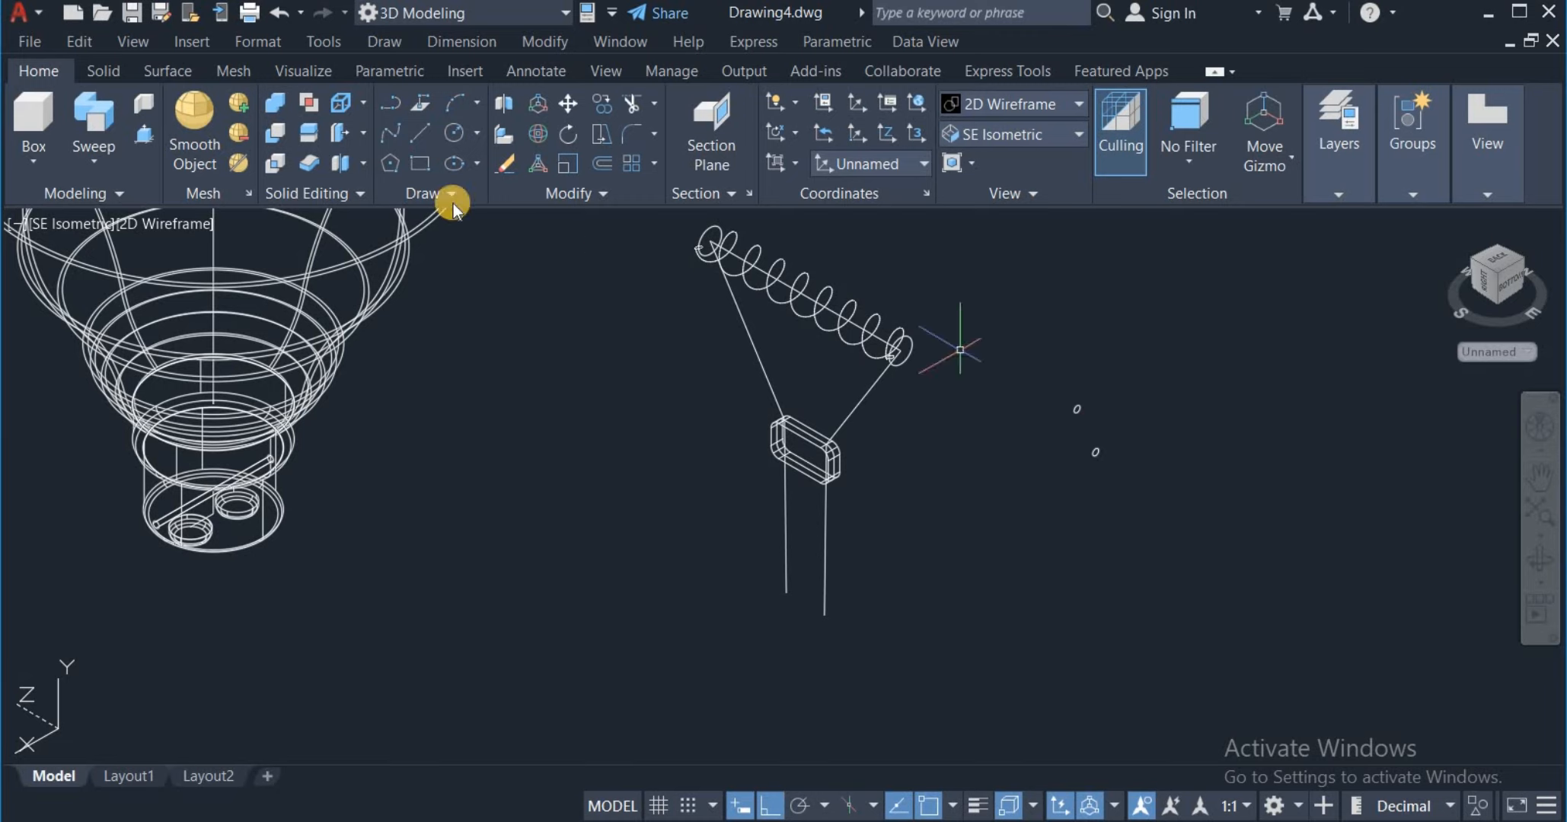
Step: Sweep the copied profile circle along the circle at the near end of the coil to form a solid ring
left_click(104, 117)
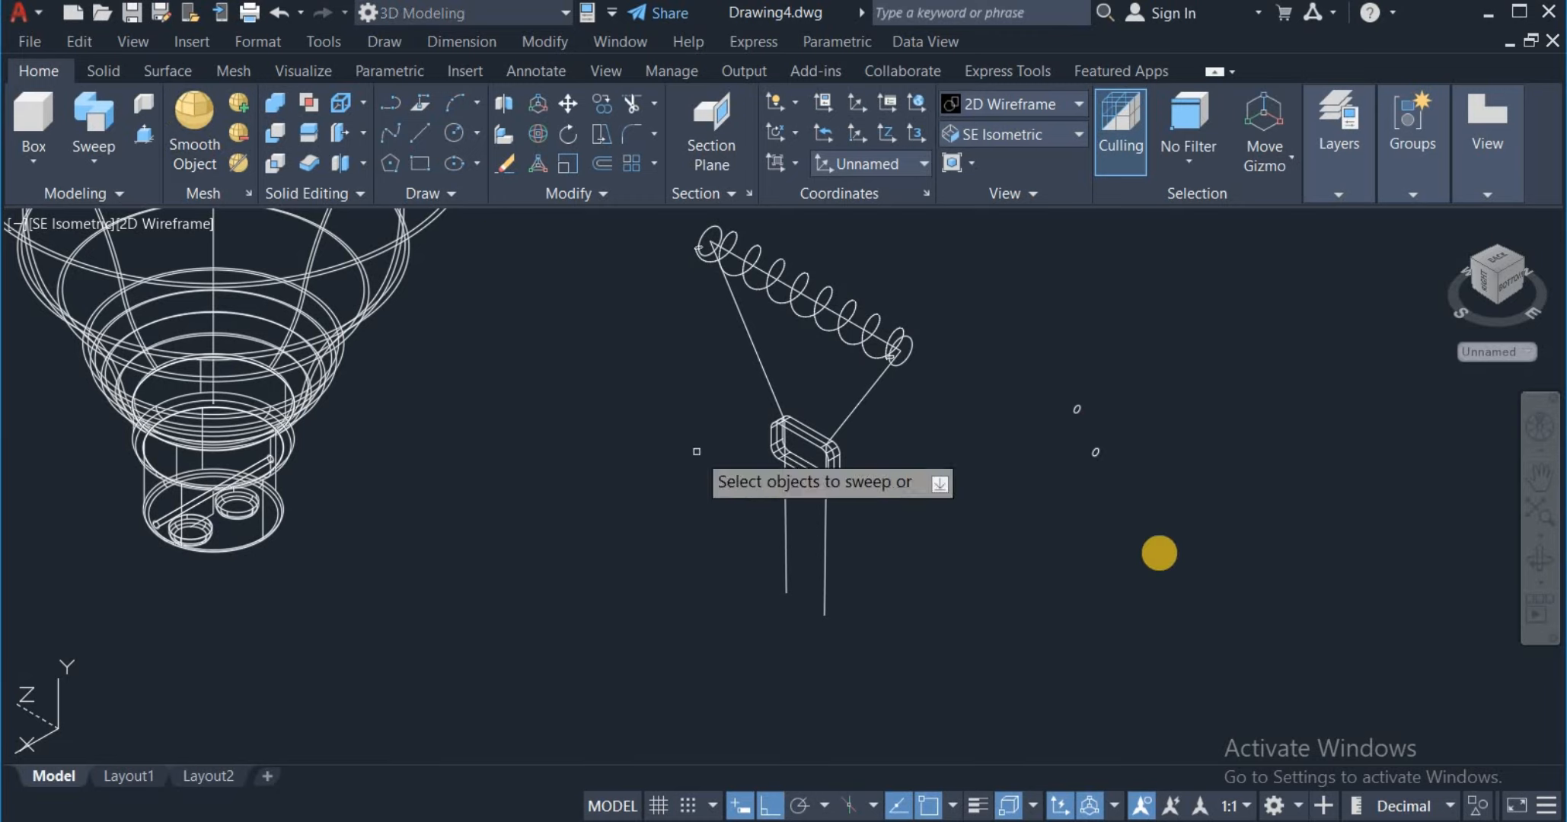
left_click(1083, 435)
left_click(1146, 491)
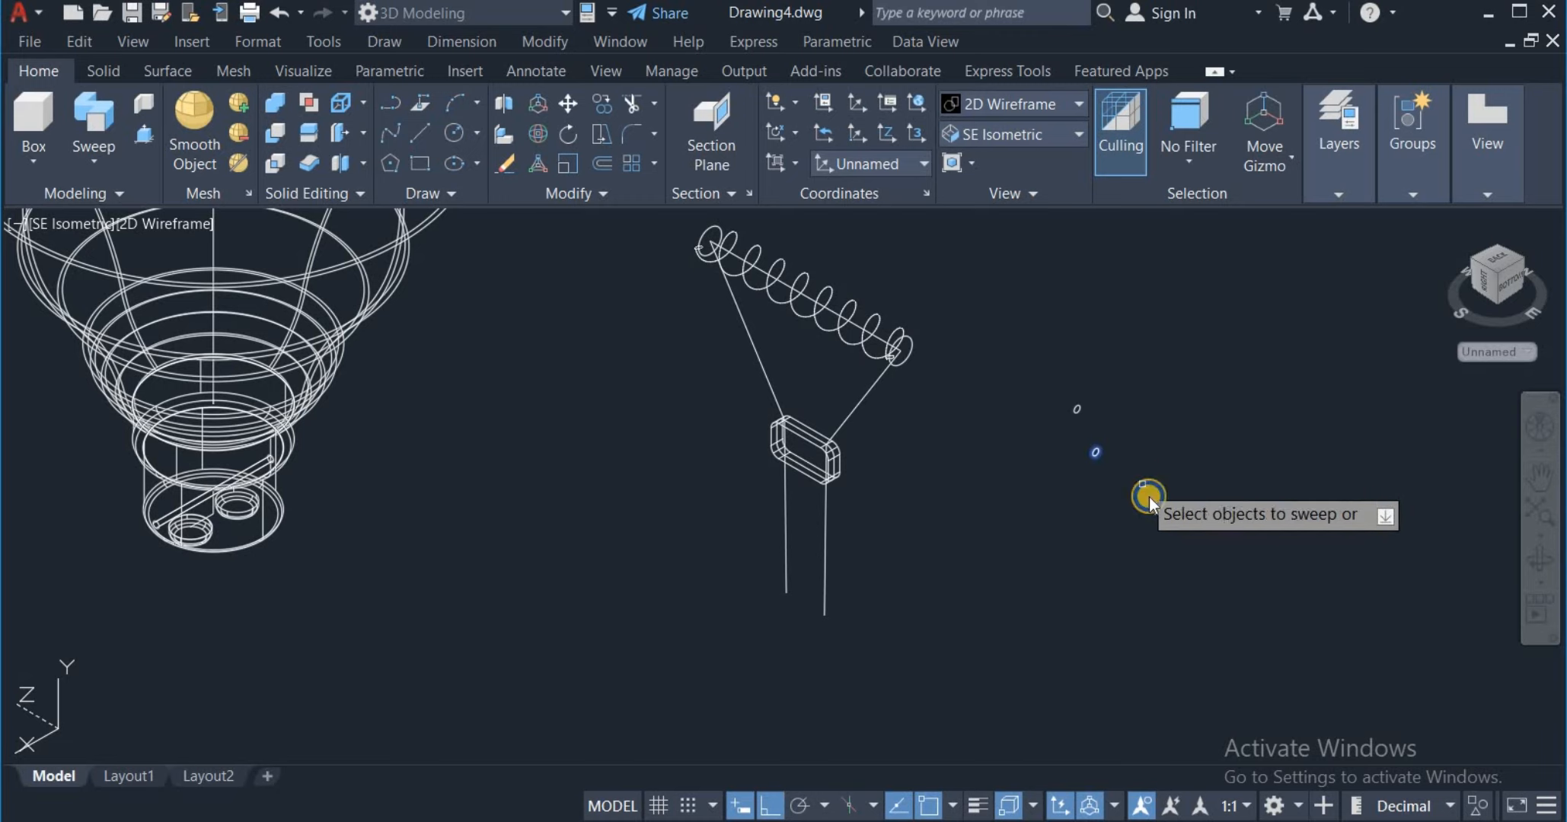
right_click(1153, 497)
left_click(1176, 500)
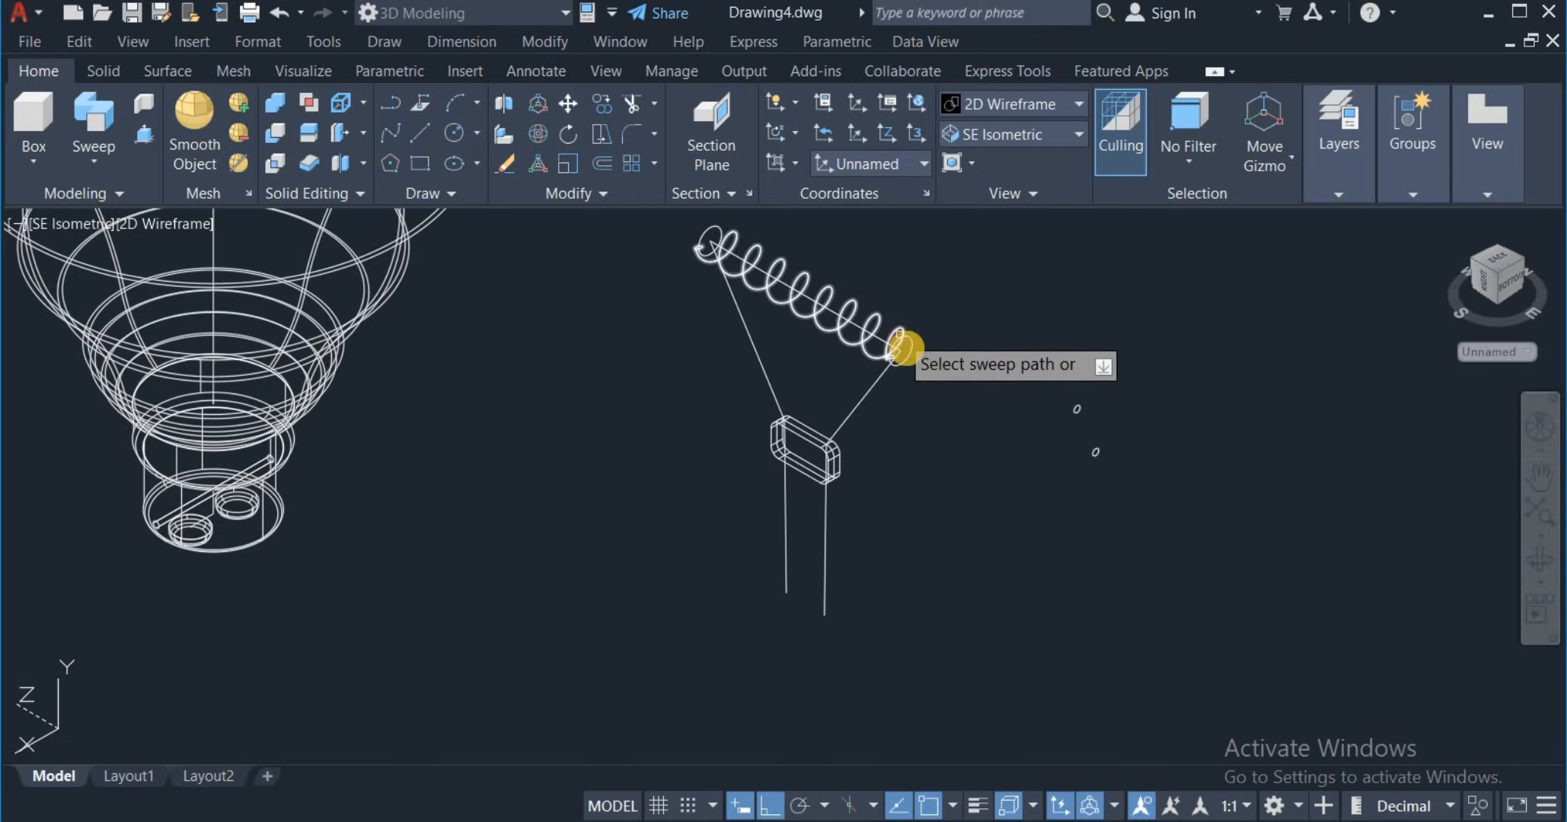
left_click(911, 345)
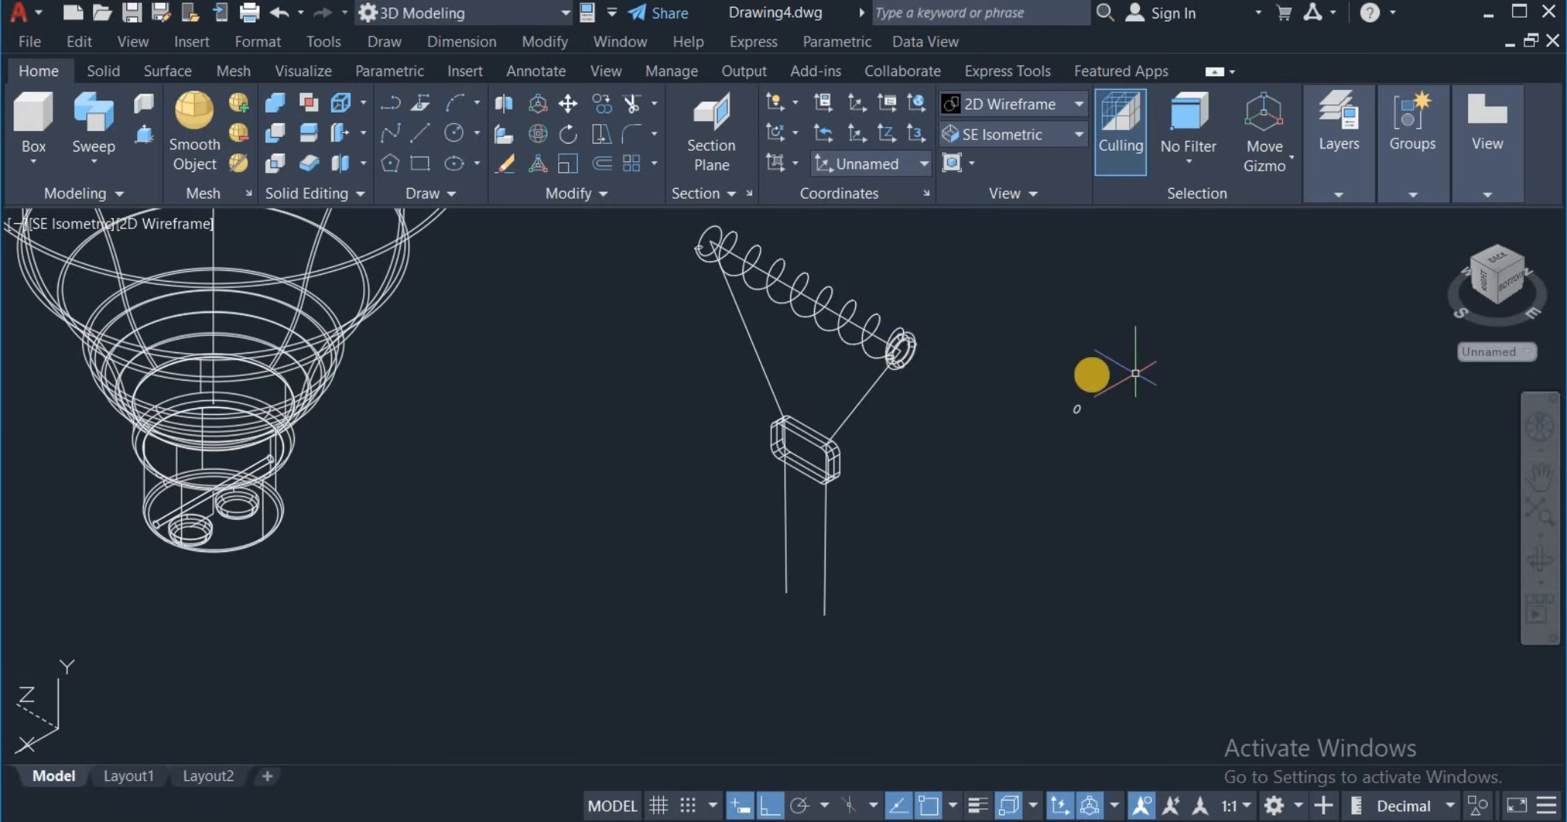
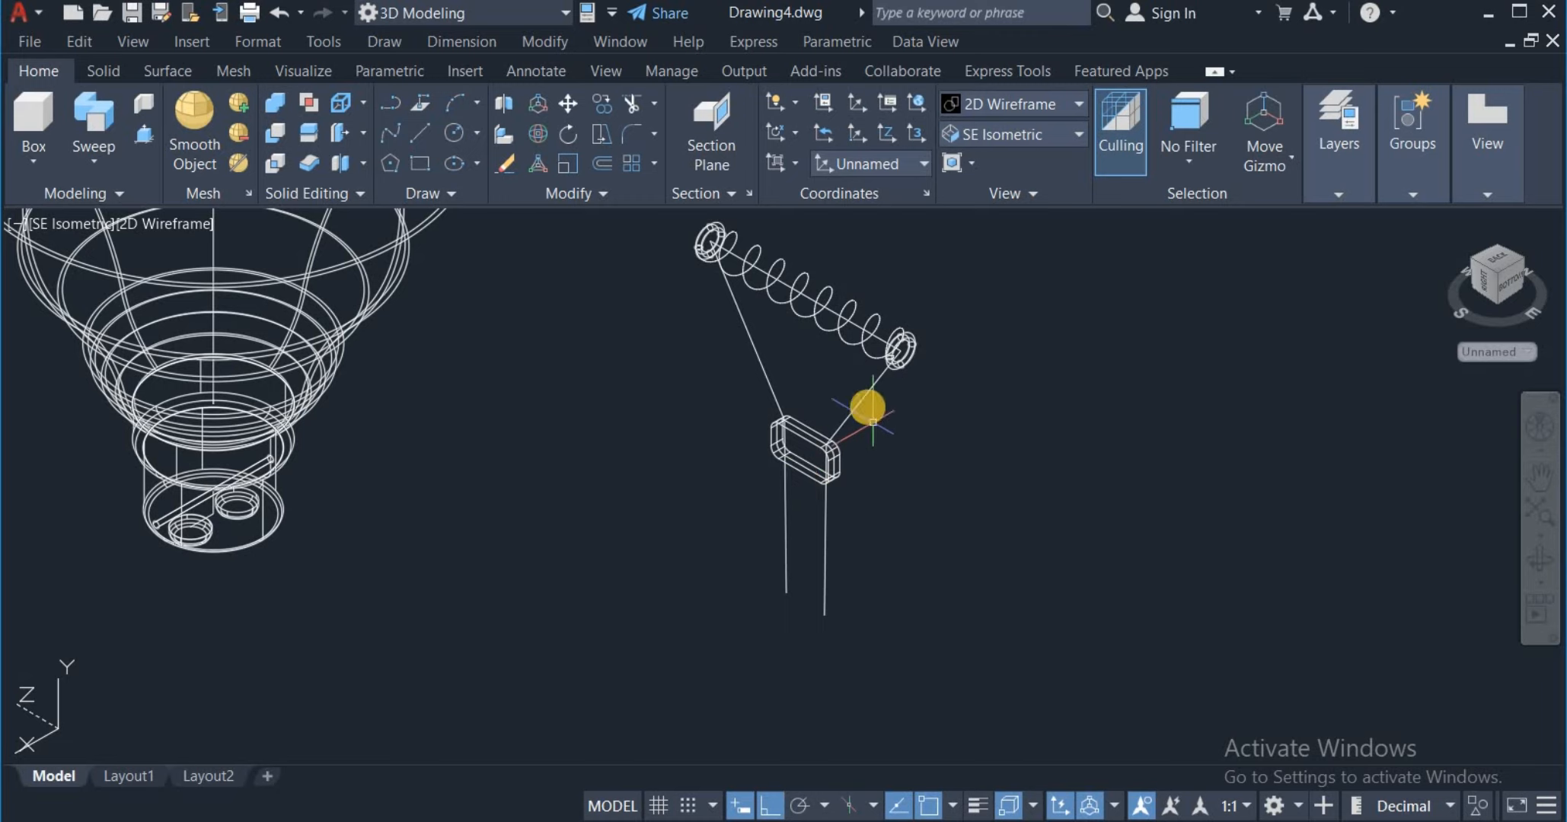
Step: Join the slanted and vertical lines of both support wires into continuous sweep paths
left_click(544, 196)
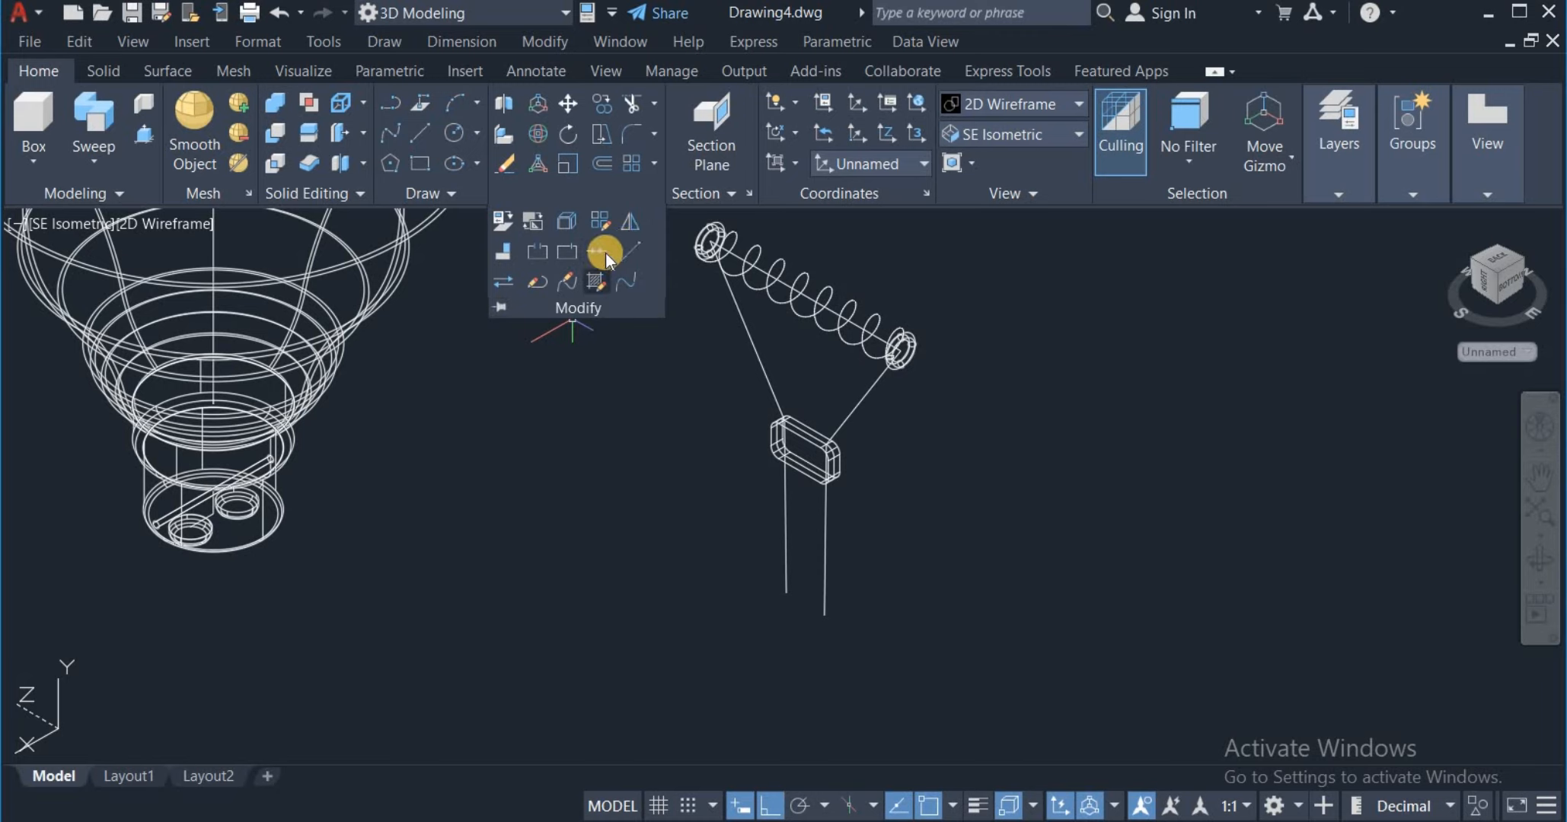
left_click(604, 252)
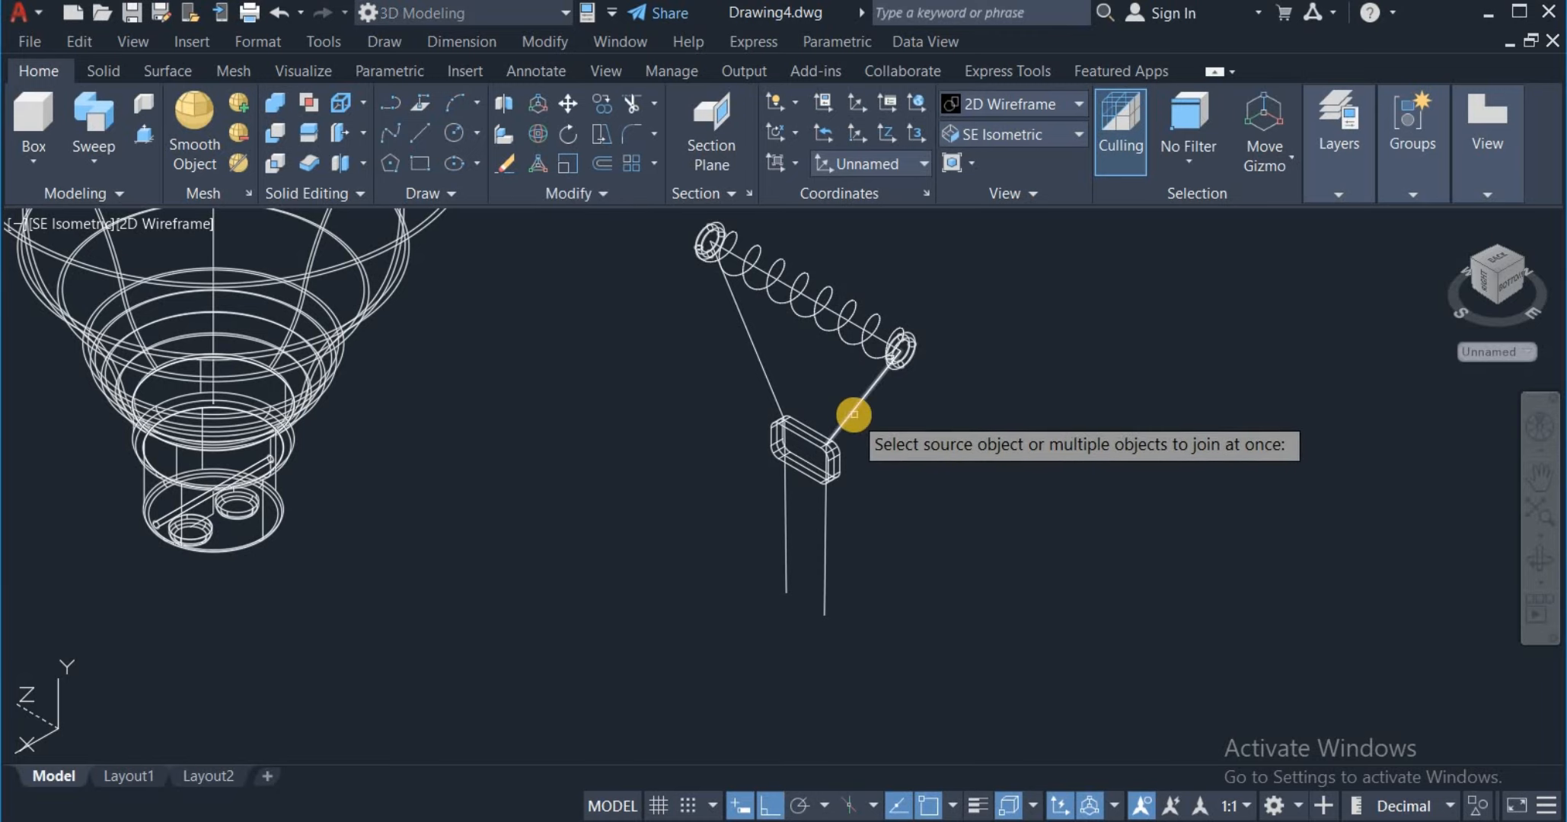
left_click(847, 479)
left_click(824, 550)
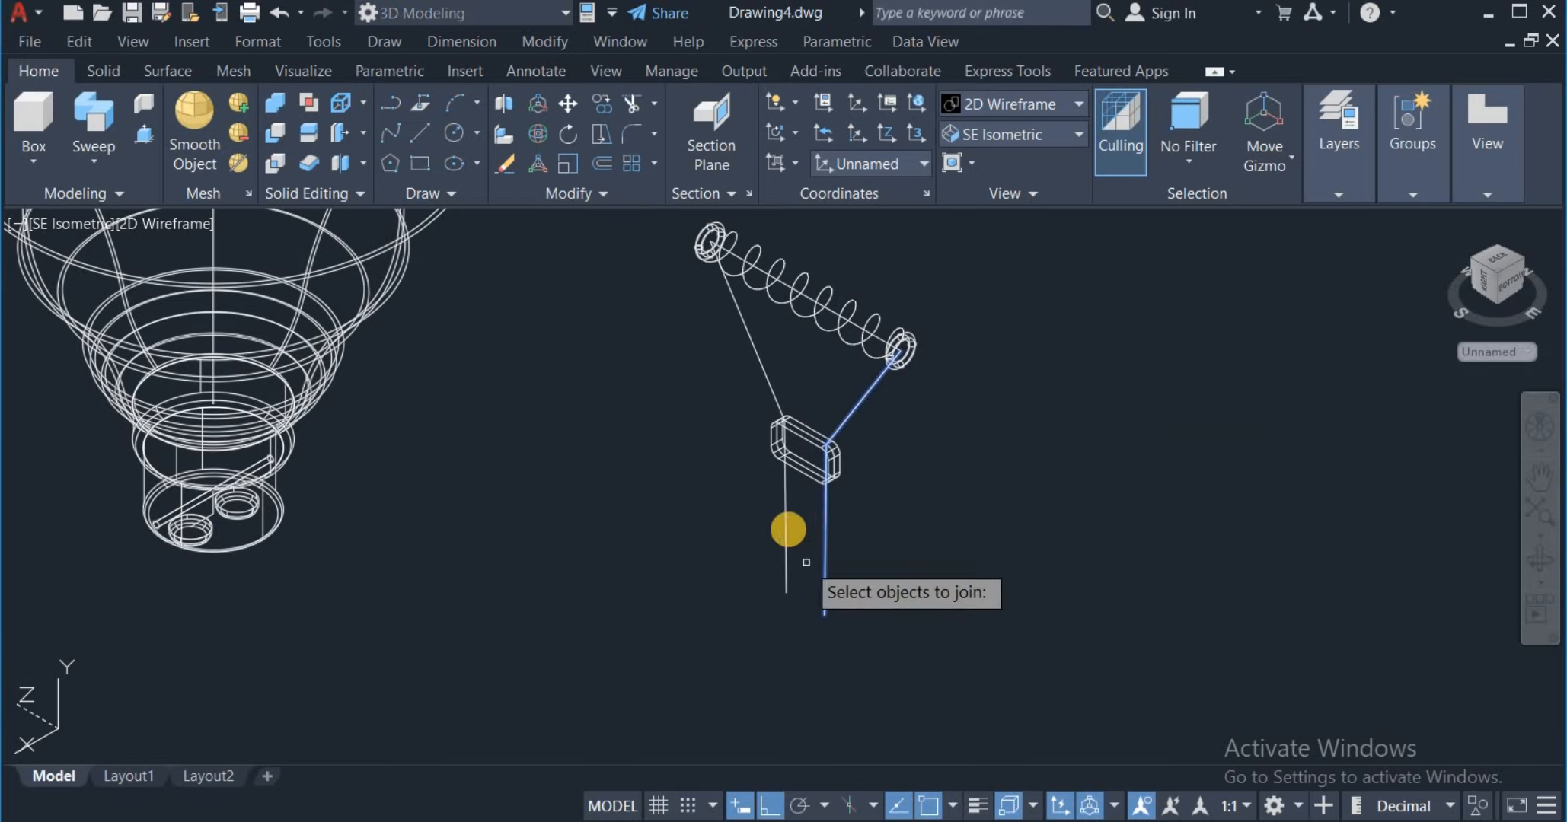
left_click(772, 393)
left_click(785, 518)
key("Return")
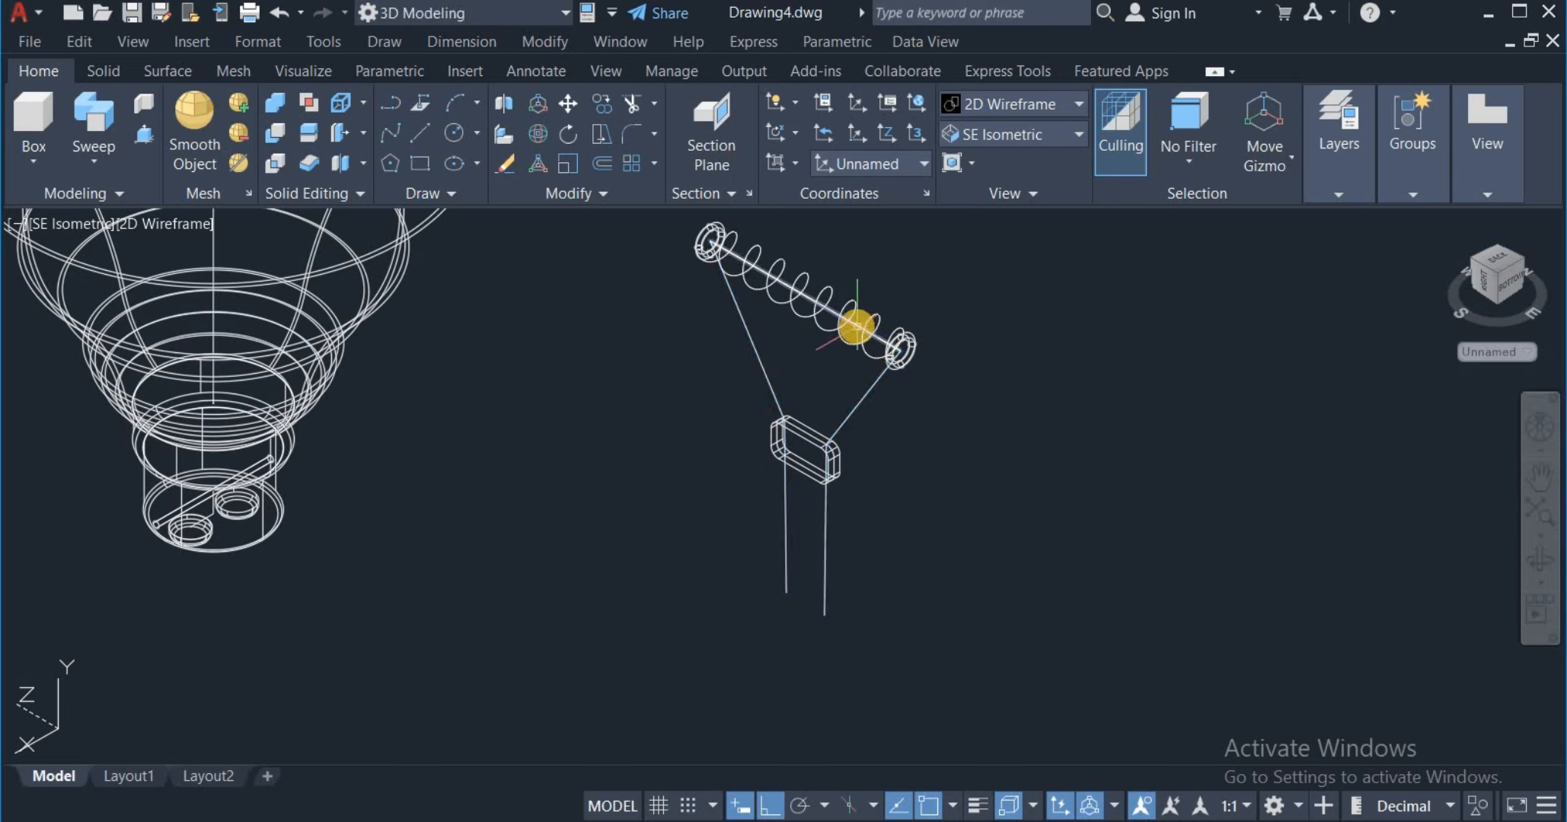
Step: Erase the straight centre line running through the filament coil
left_click(850, 323)
right_click(961, 316)
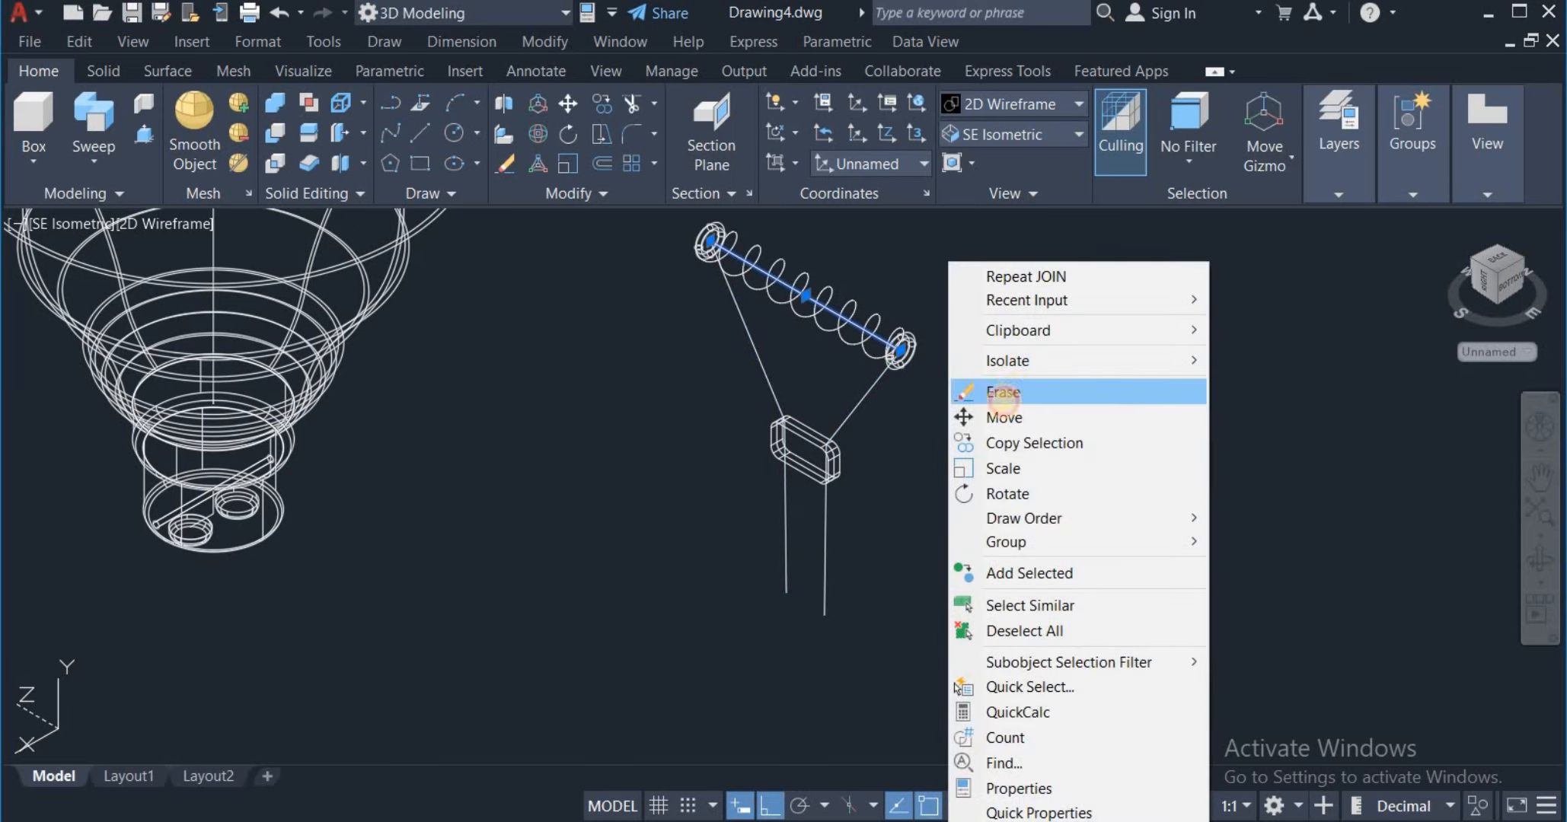
left_click(1013, 389)
Step: Draw a line connecting the lower ends of the two support wires
type("l")
key("Return")
left_click(786, 592)
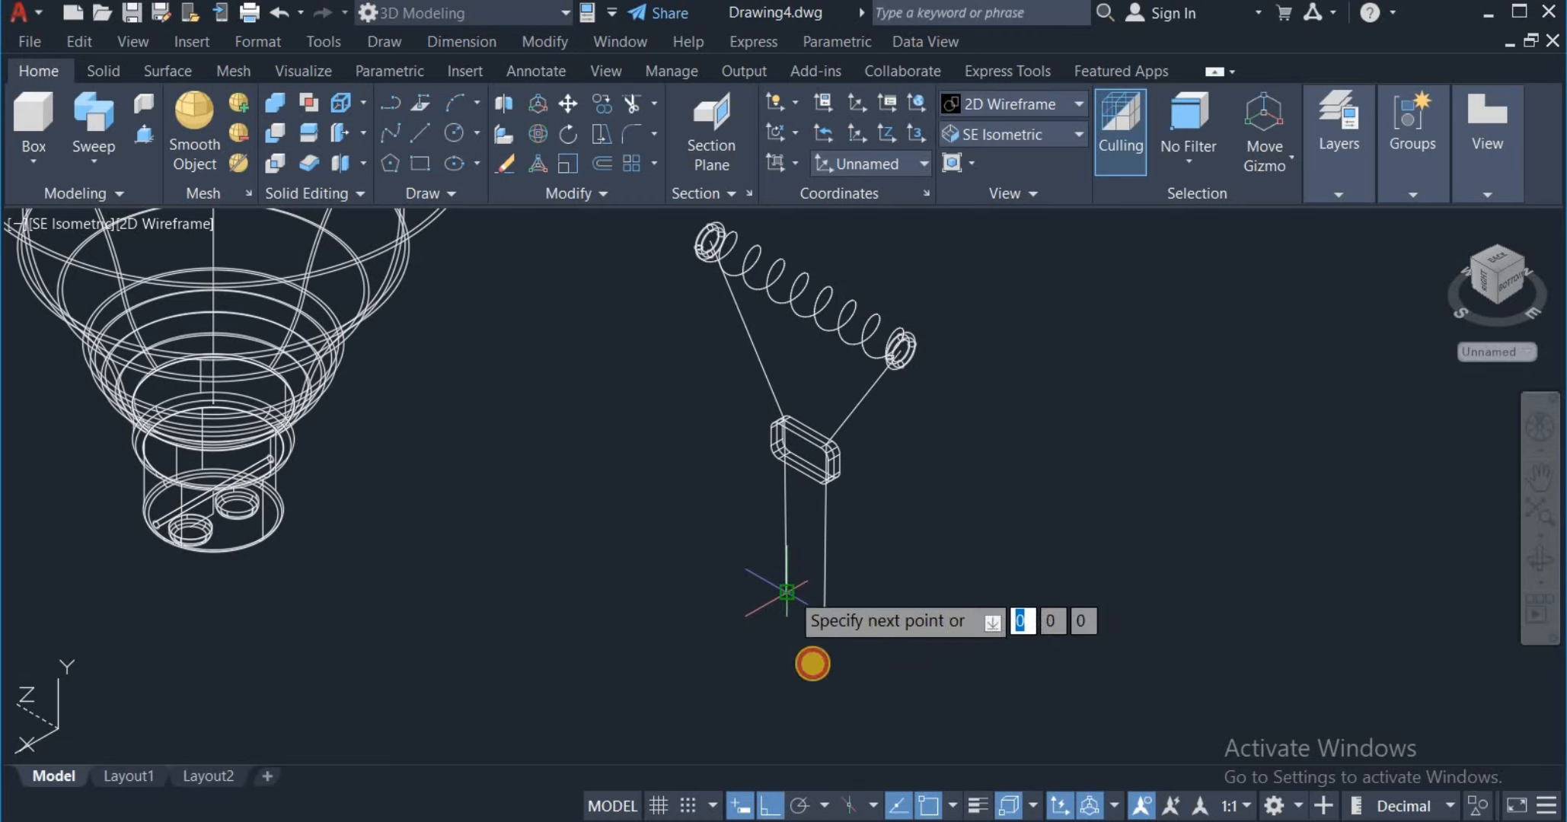
left_click(823, 615)
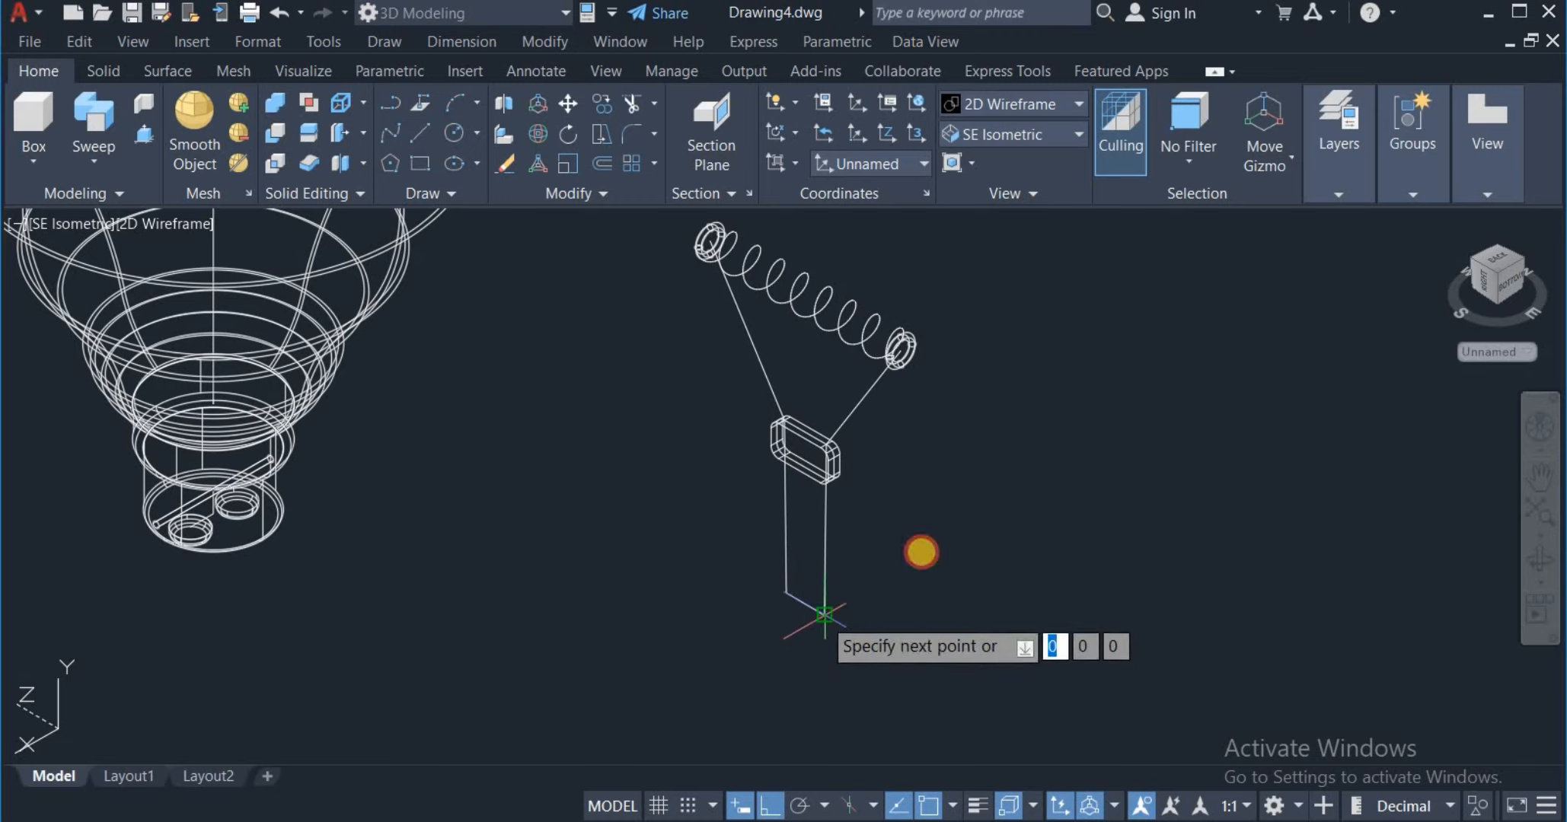
right_click(947, 560)
left_click(961, 563)
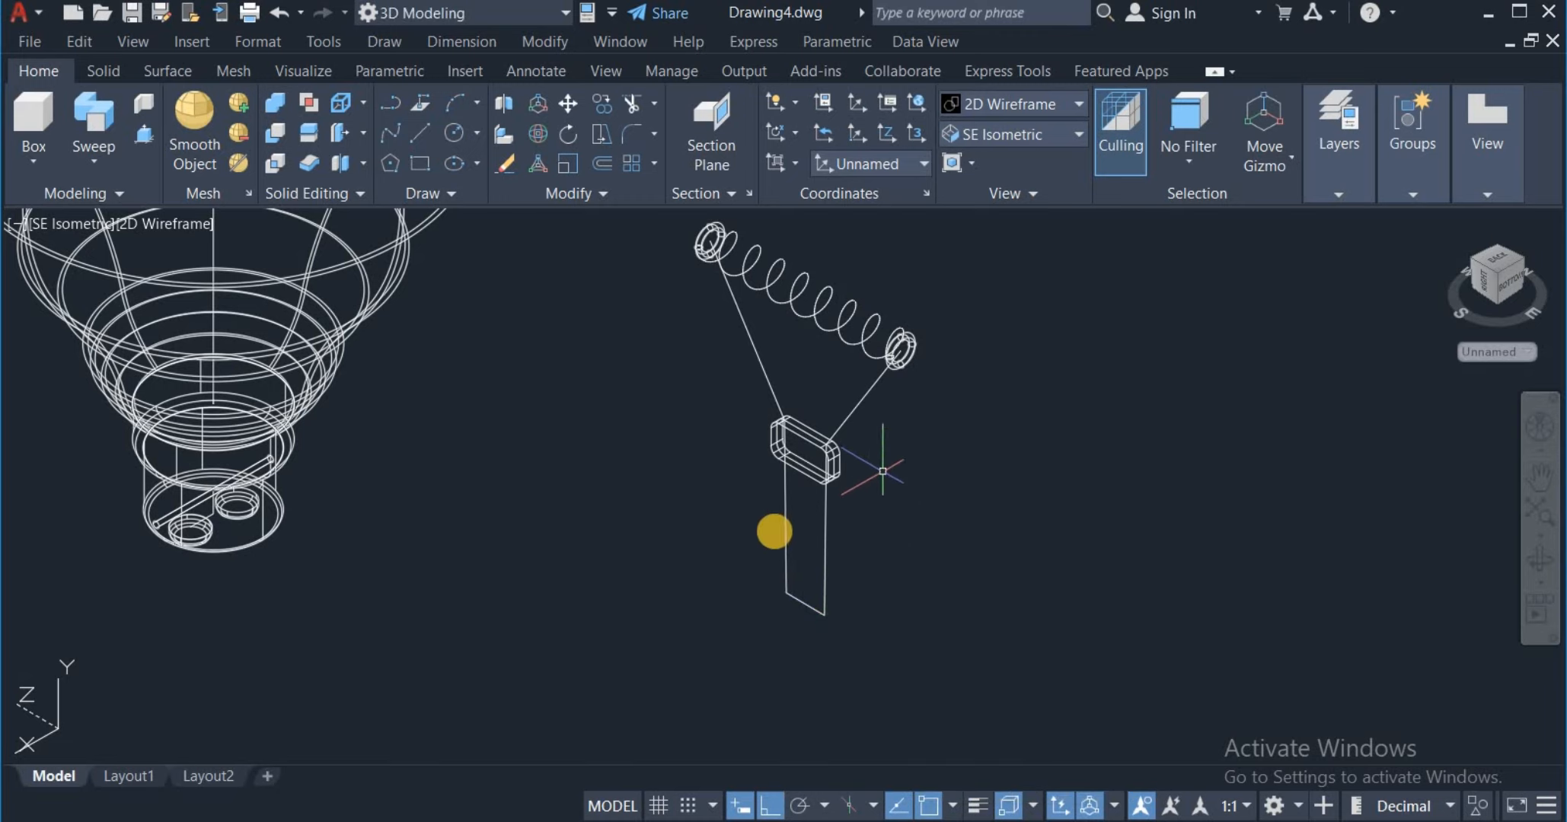
Step: Draw a circle of diameter 1.5 mm beside the filament as the profile for the first wire
type("c")
key("Return")
left_click(1047, 418)
type("d")
key("Return")
type("1")
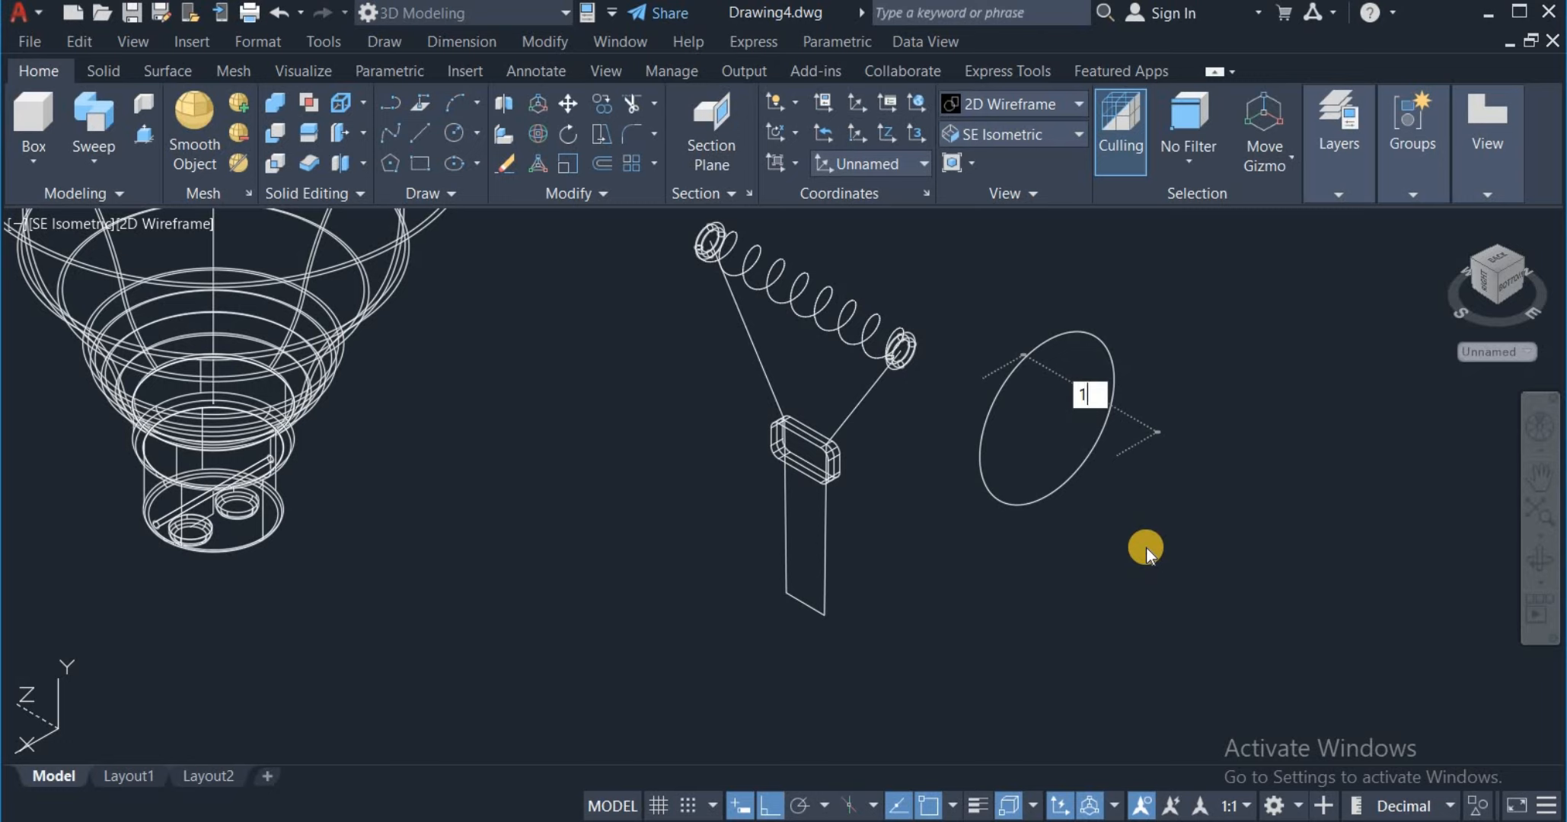
type(".5")
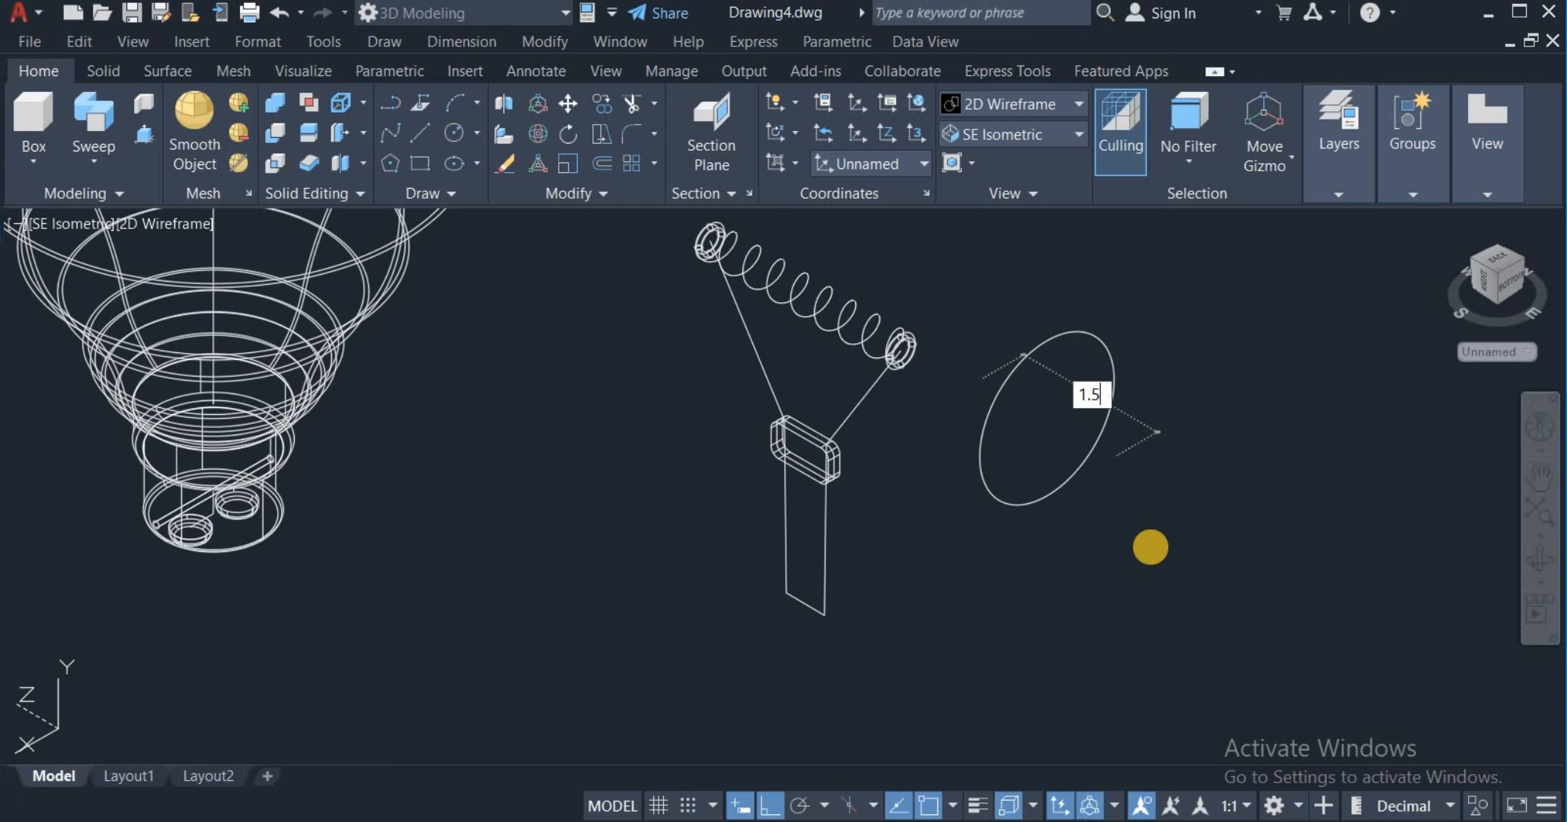
key("Return")
Step: Sweep the profile circle along the joined wire path at the near end of the coil to make it solid
left_click(84, 116)
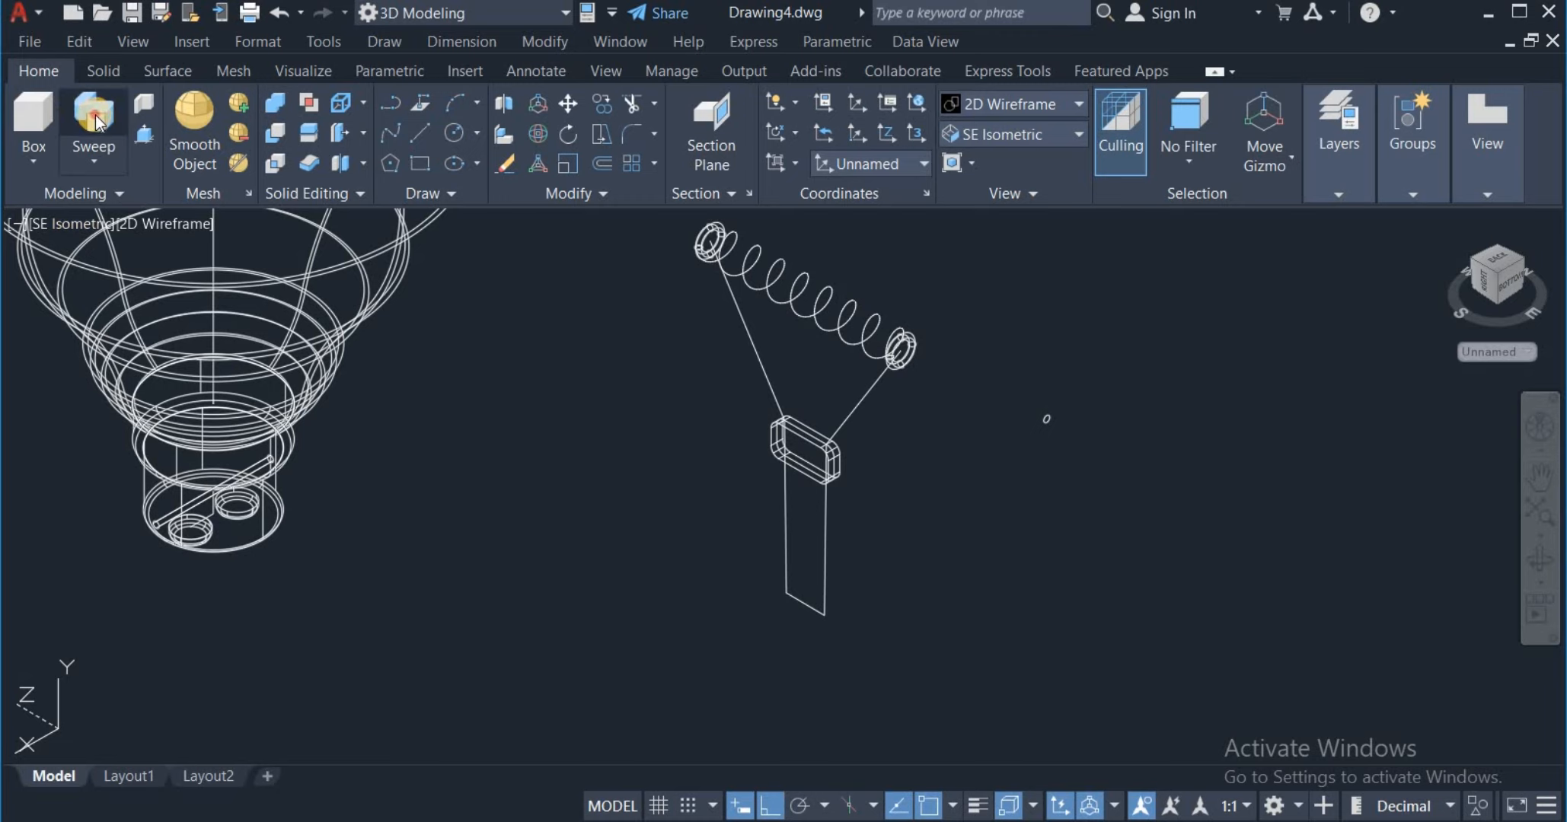
left_click(1018, 371)
left_click(1150, 527)
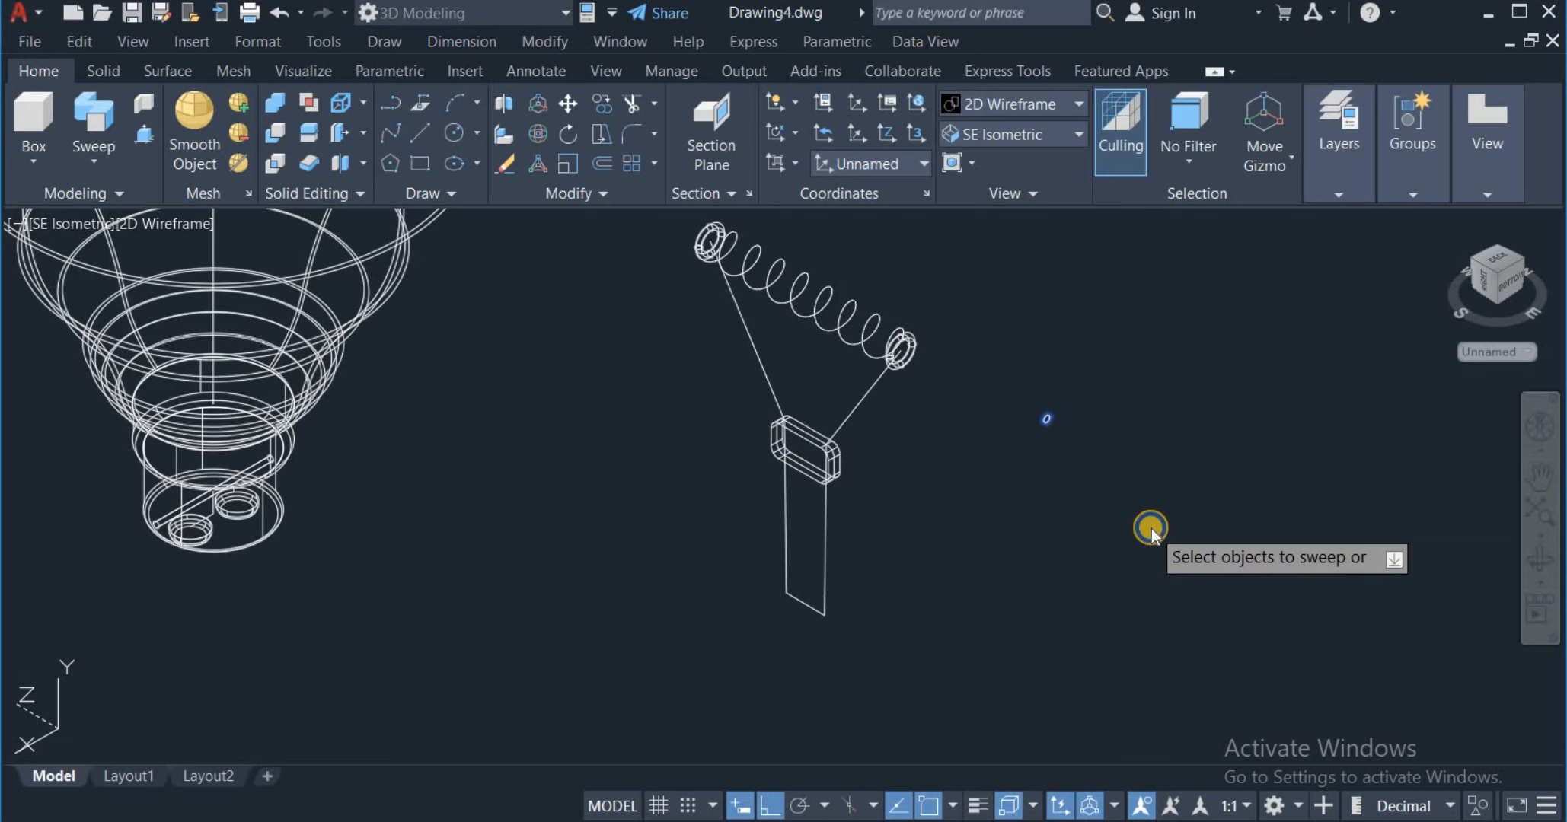
right_click(1150, 526)
left_click(1202, 542)
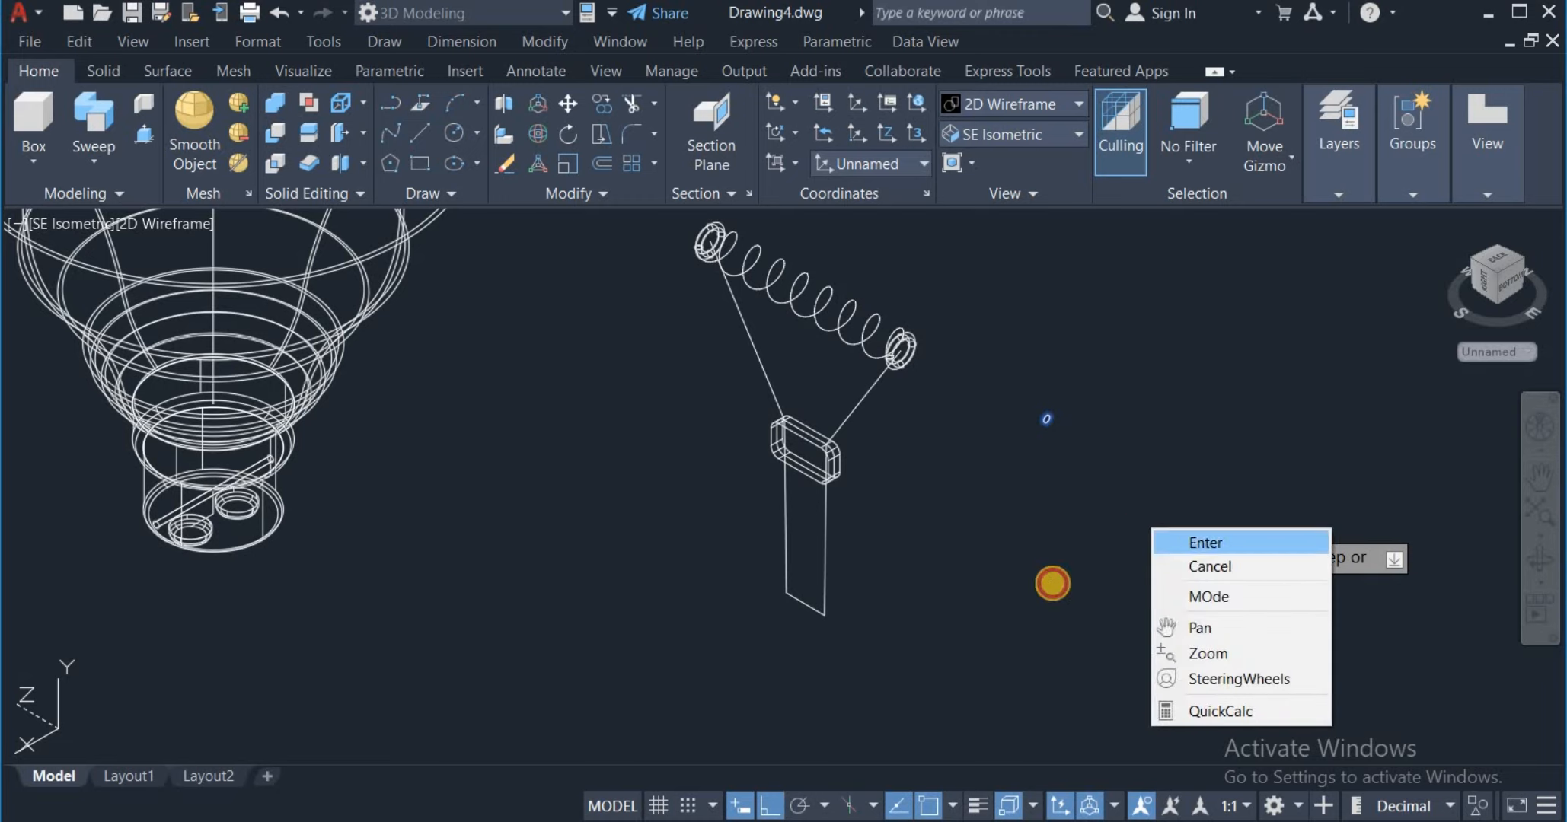
left_click(822, 545)
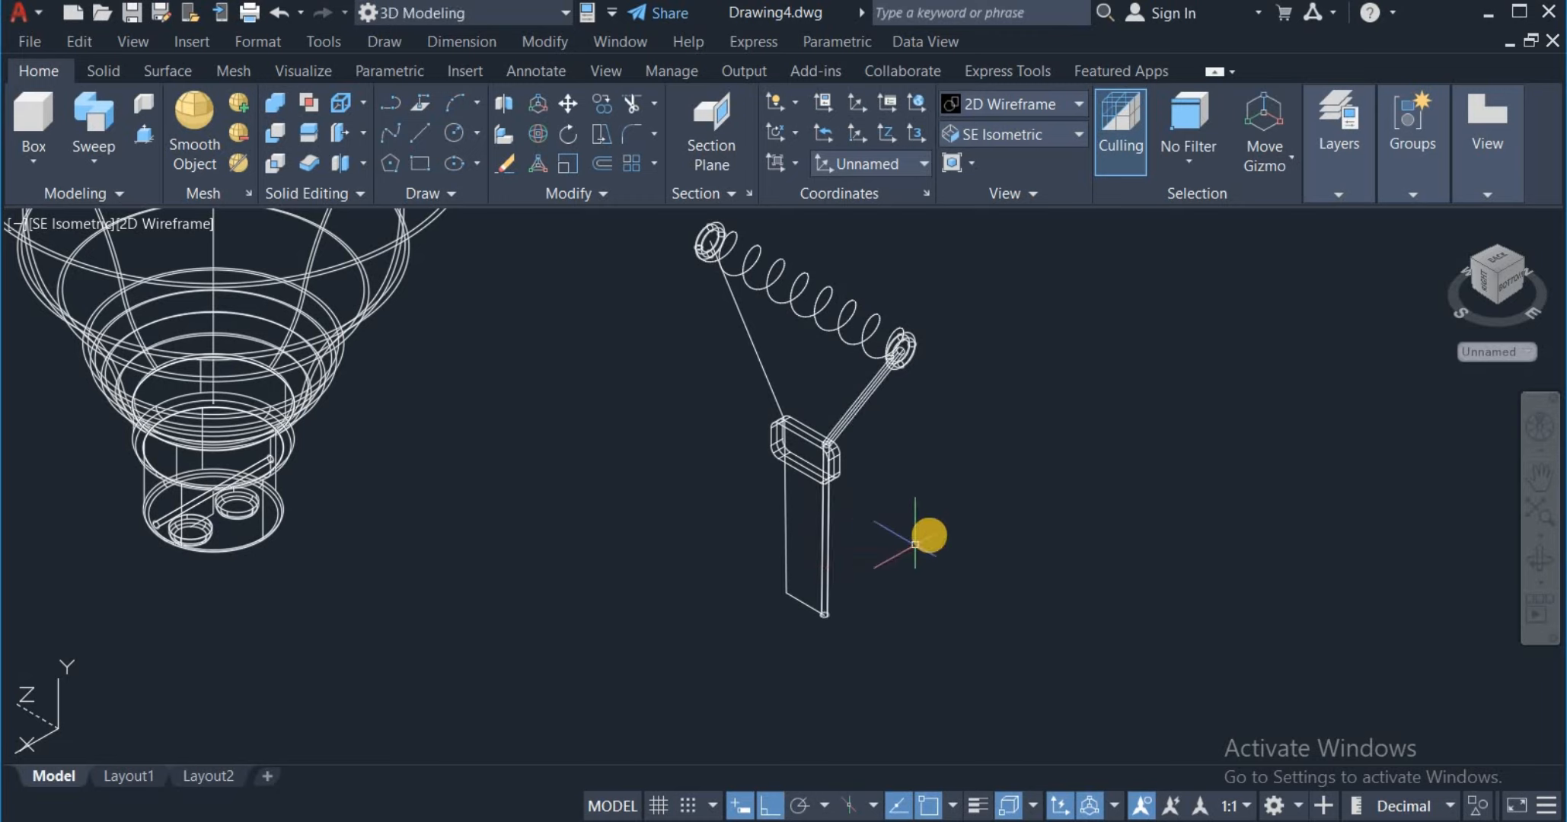
Step: Draw another circle of diameter 1.5 mm beside the filament as the profile for the second wire
left_click(453, 133)
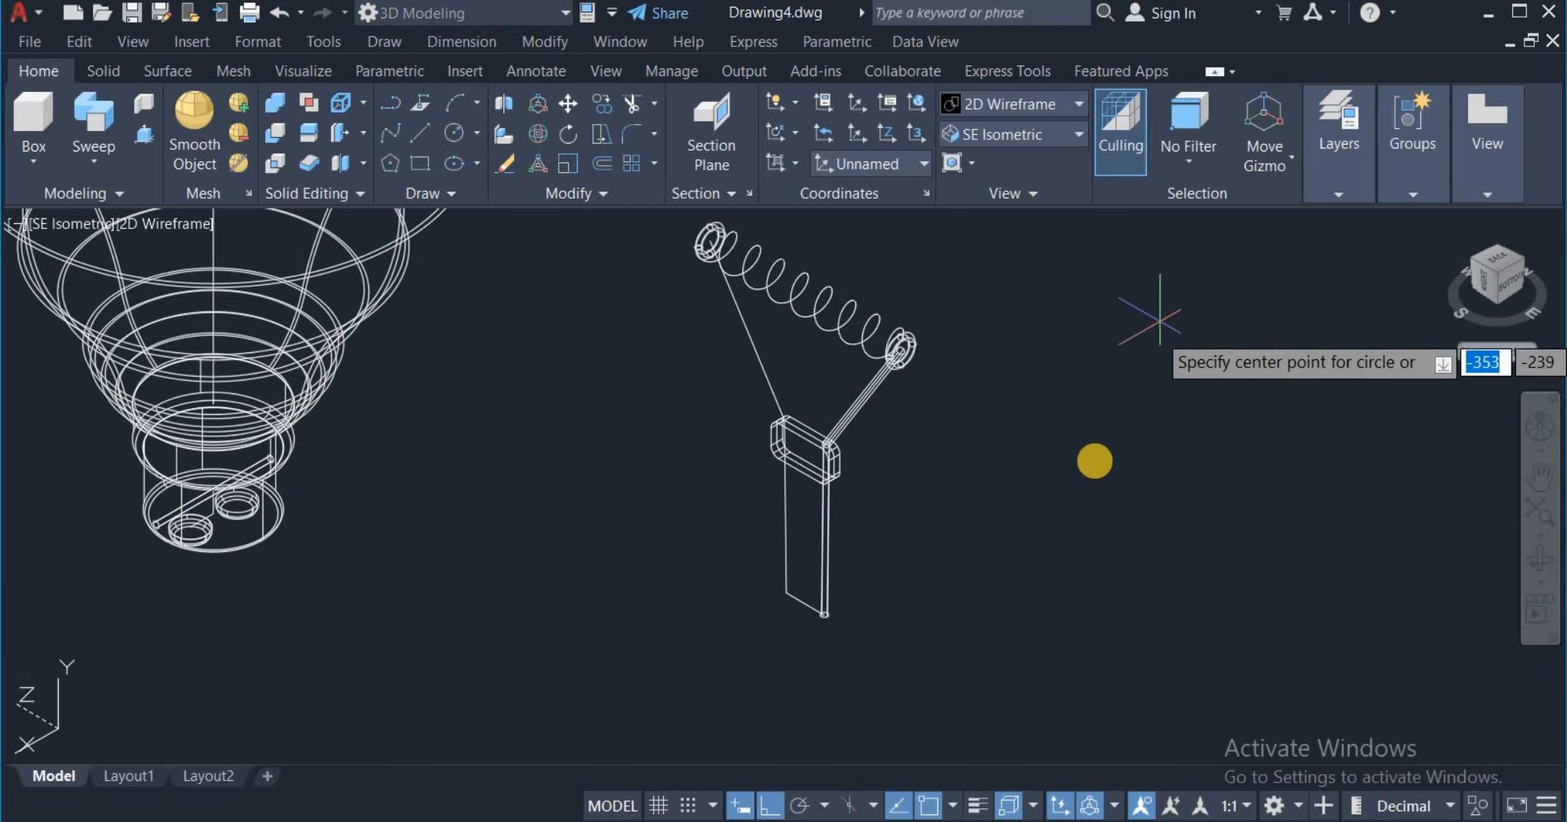
left_click(1081, 470)
right_click(1139, 613)
left_click(1200, 627)
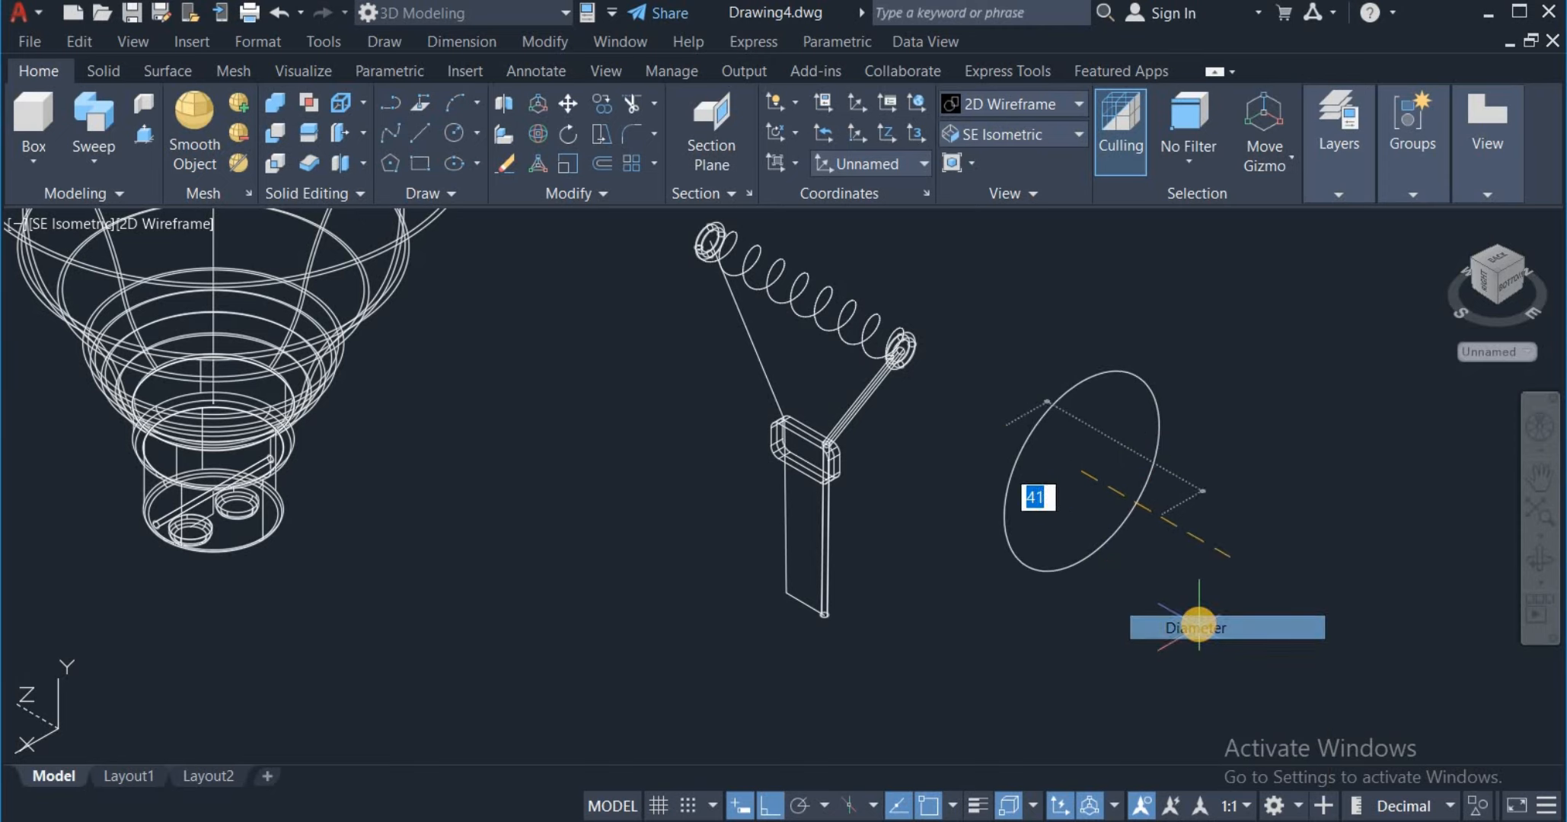
type("1.5")
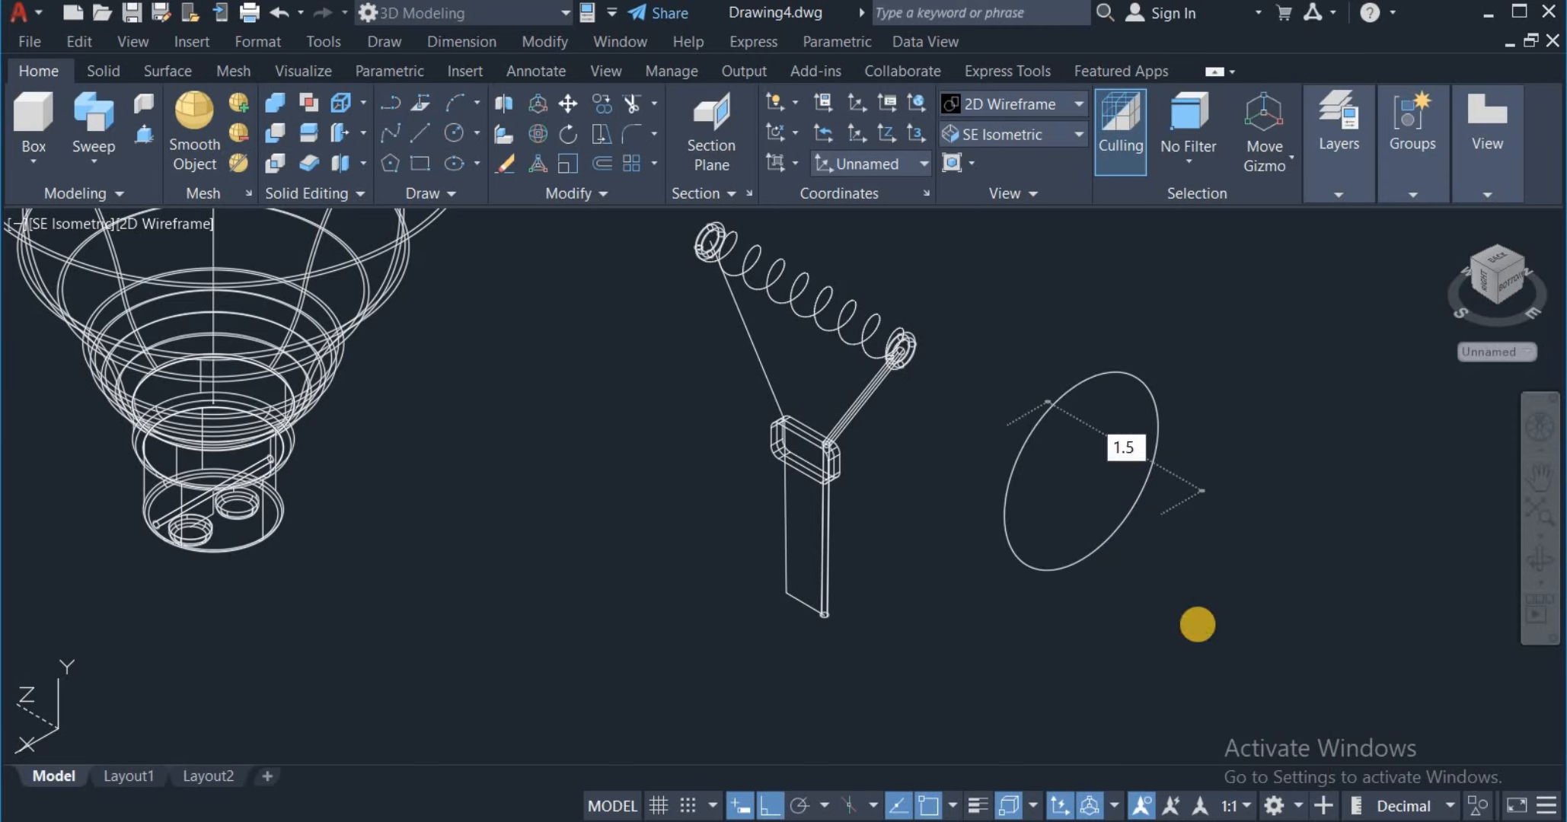
key("Return")
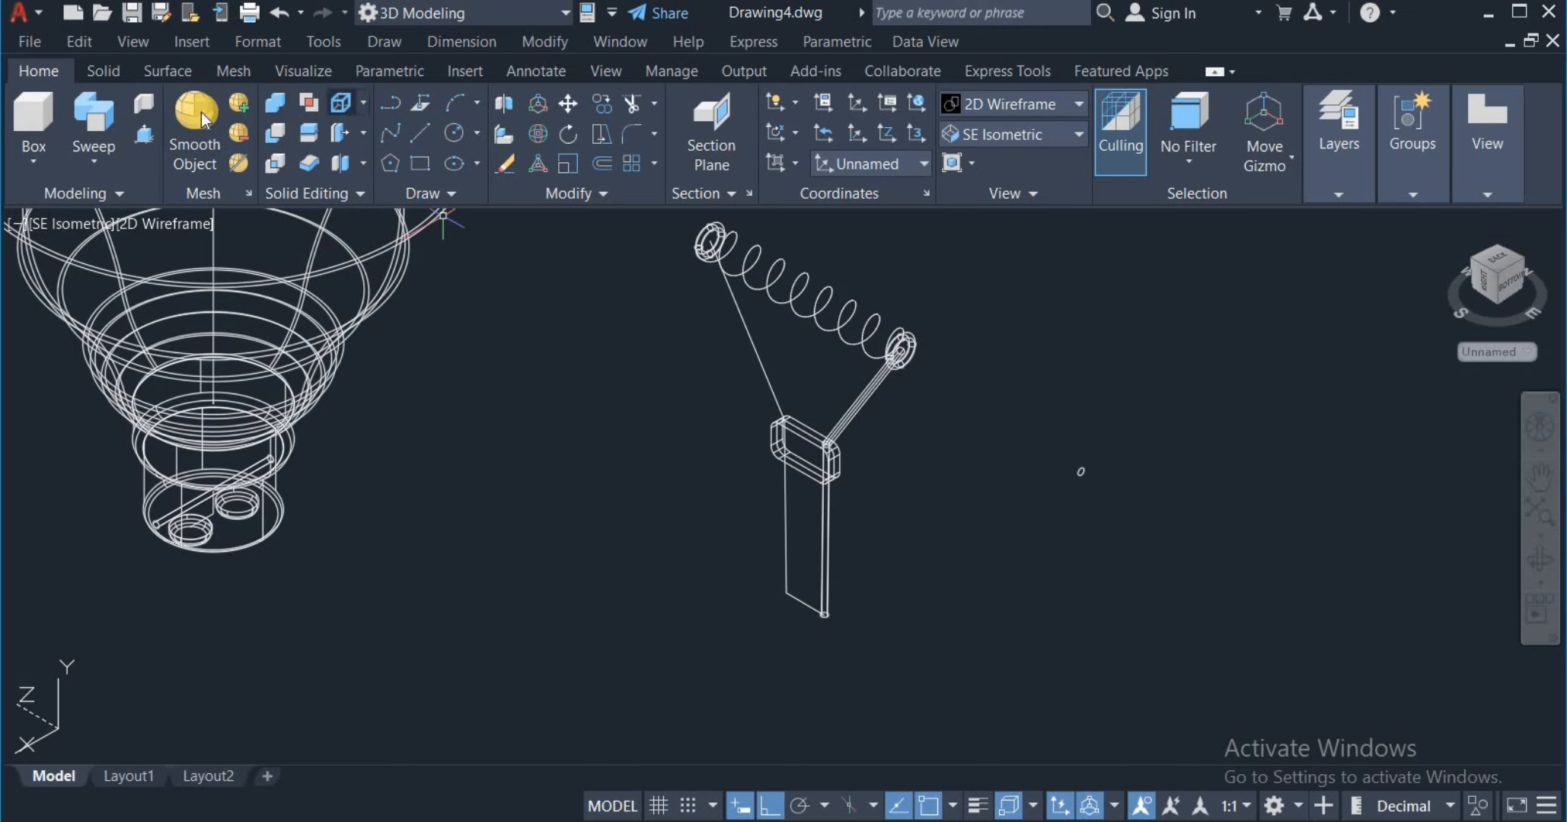
Step: Sweep the new profile circle along the remaining joined wire path to make the second wire solid
left_click(93, 114)
left_click(1045, 429)
left_click(1154, 531)
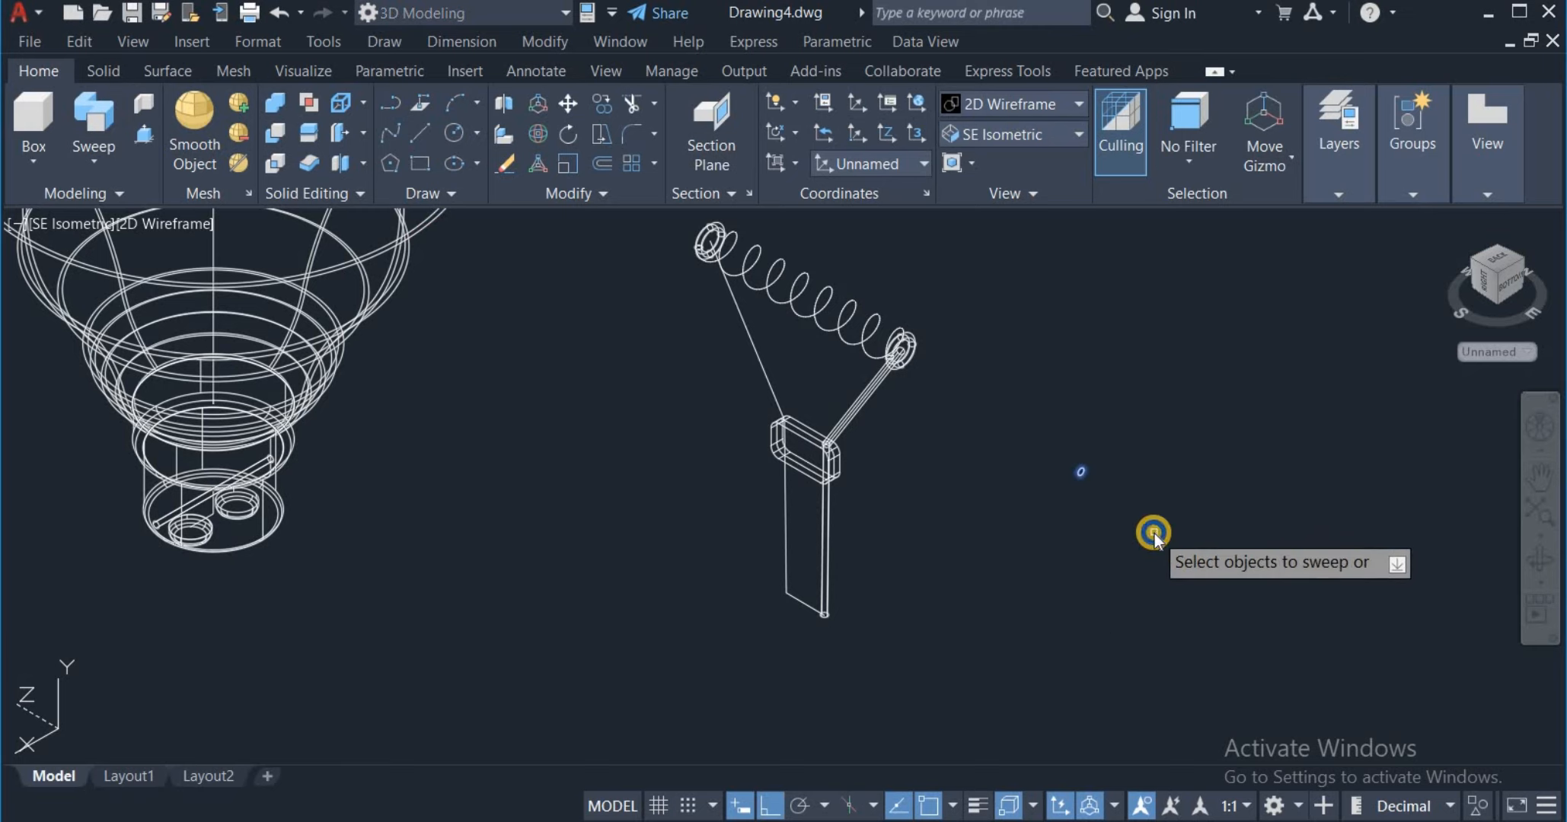
right_click(1154, 531)
left_click(1176, 547)
left_click(786, 529)
scroll(902, 598, "down", 5)
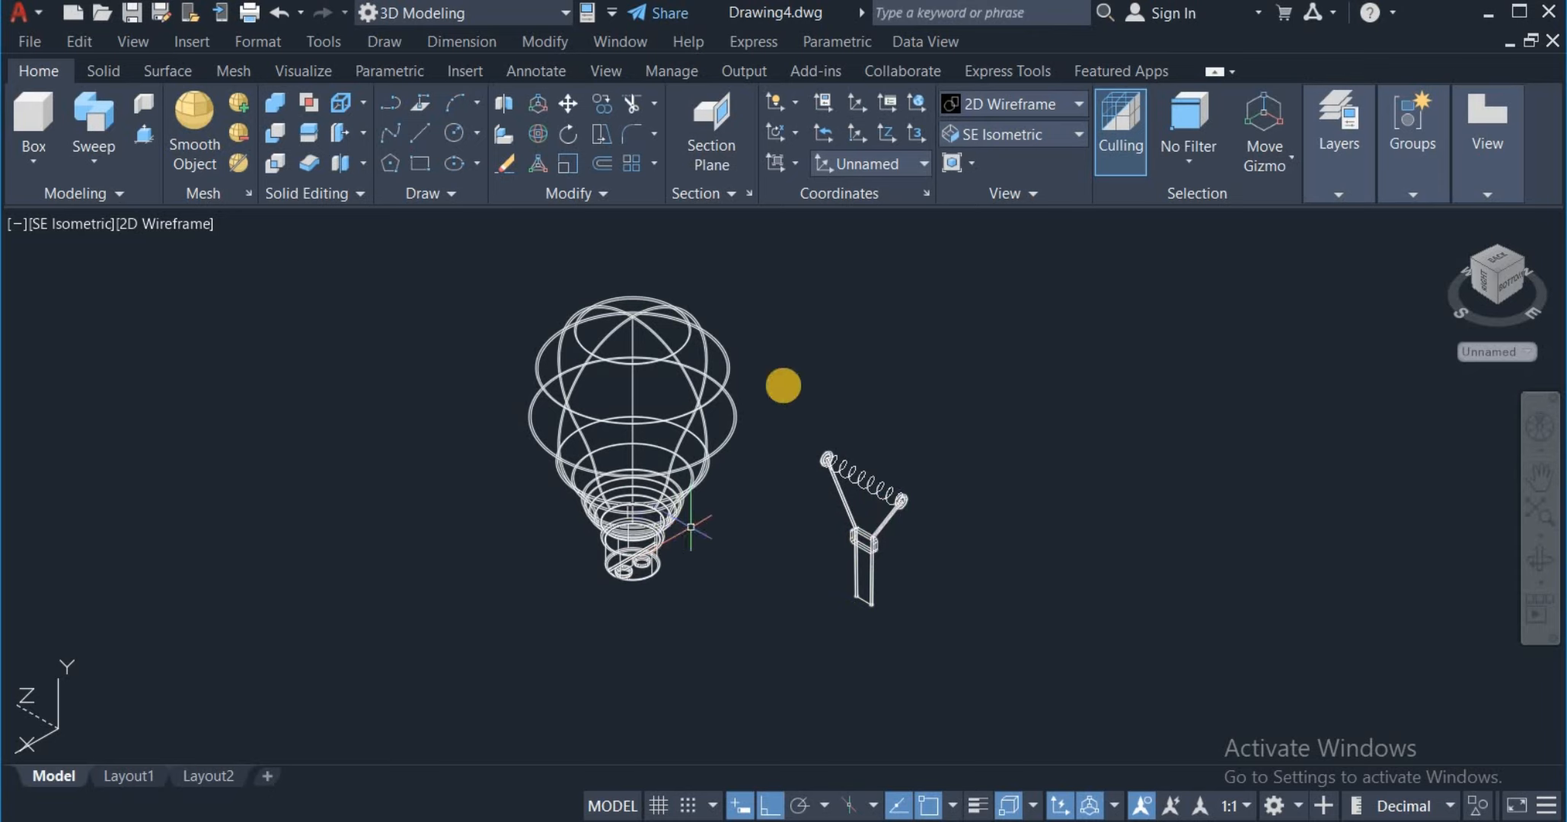
Step: Move the whole filament assembly from the midpoint of its bottom connecting line to the centre of the bulb's neck
left_click(565, 131)
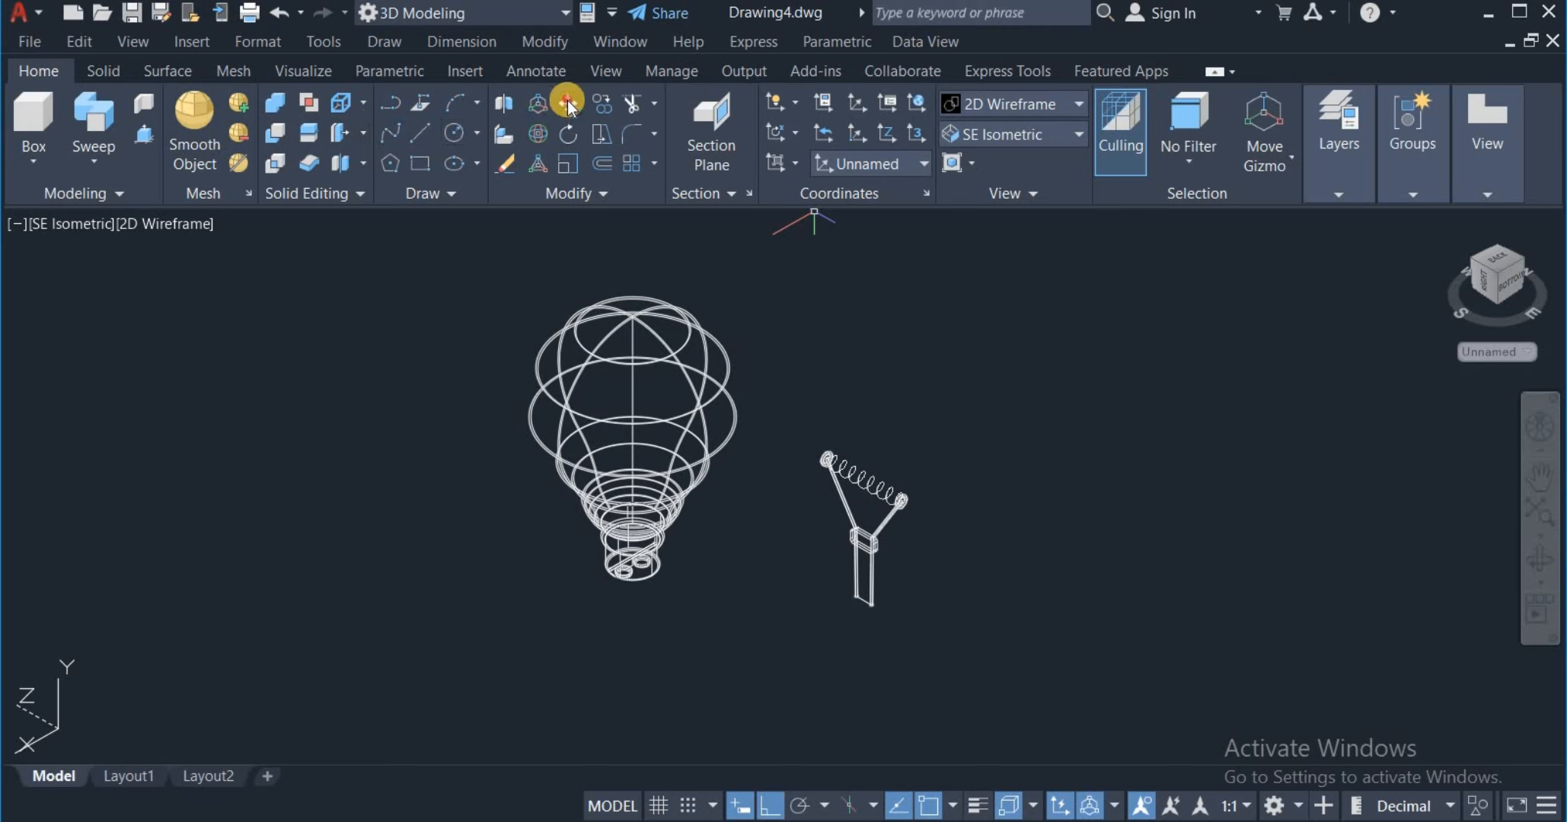
left_click(789, 407)
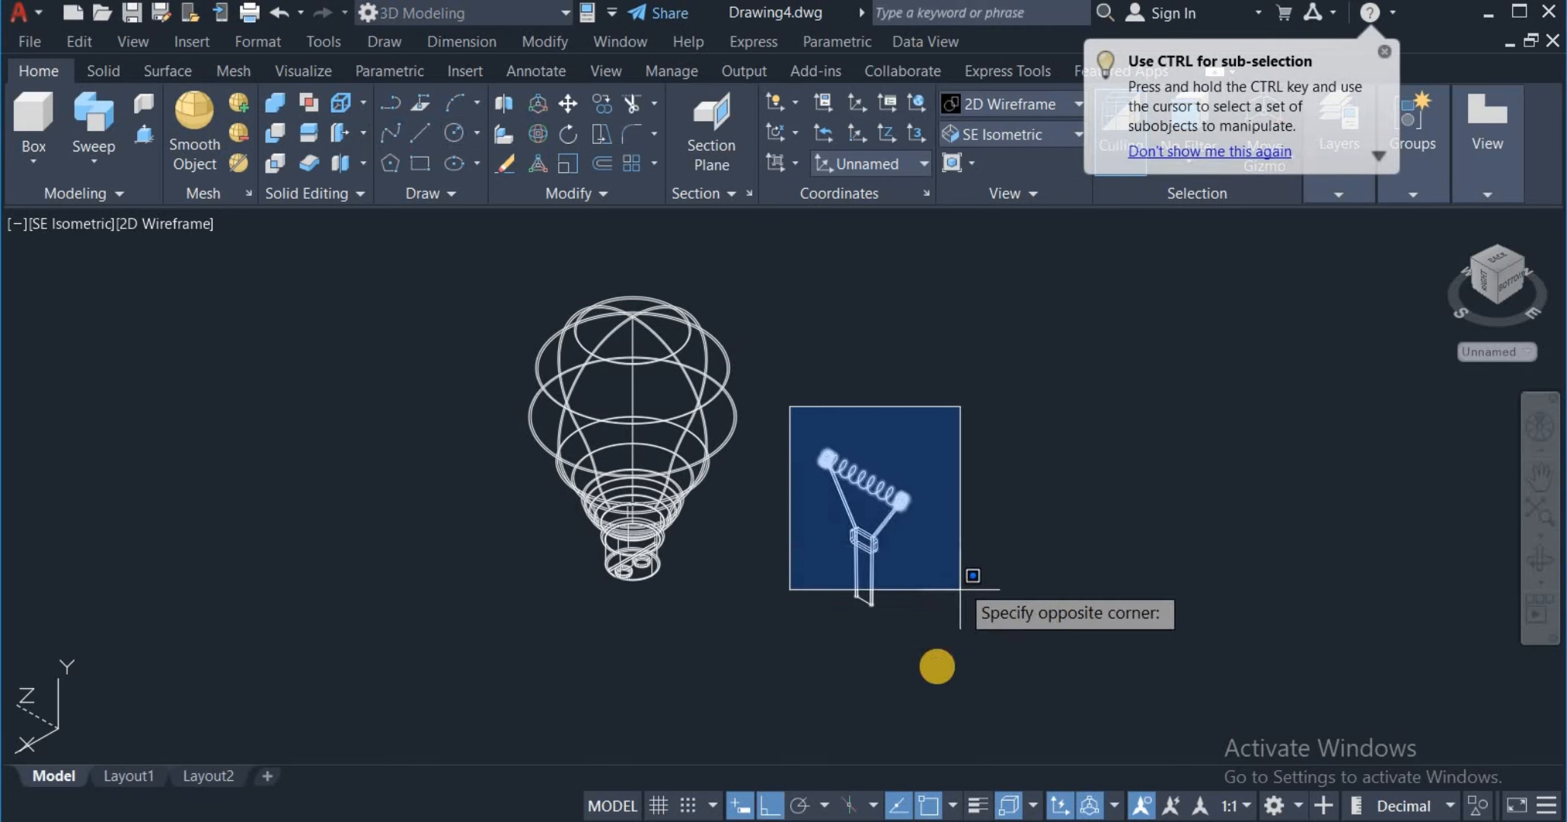
left_click(952, 617)
key("Return")
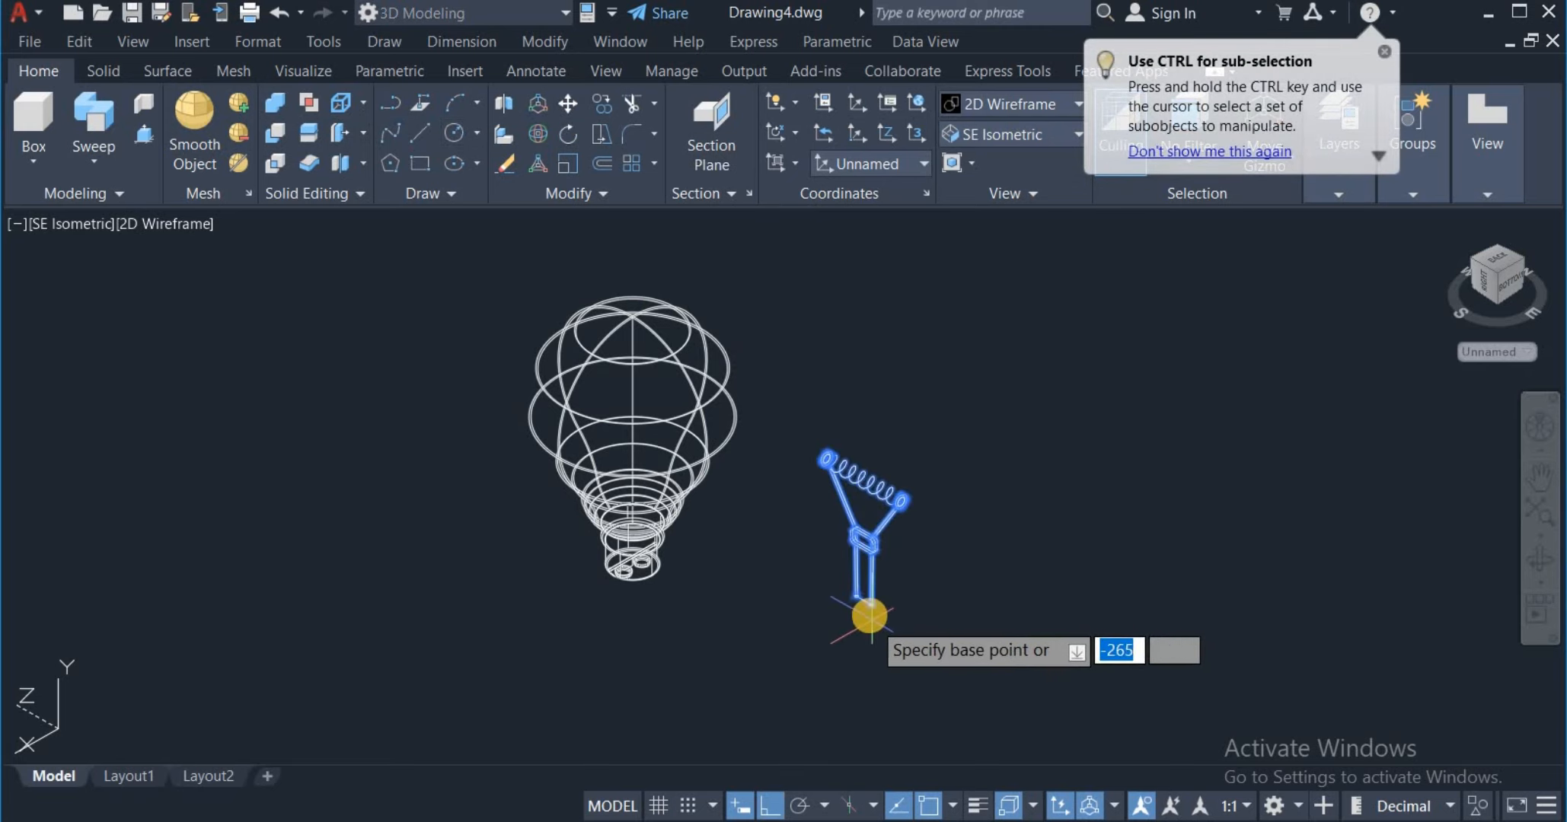
scroll(835, 554, "up", 5)
left_click(827, 524)
scroll(827, 524, "down", 8)
left_click(610, 549)
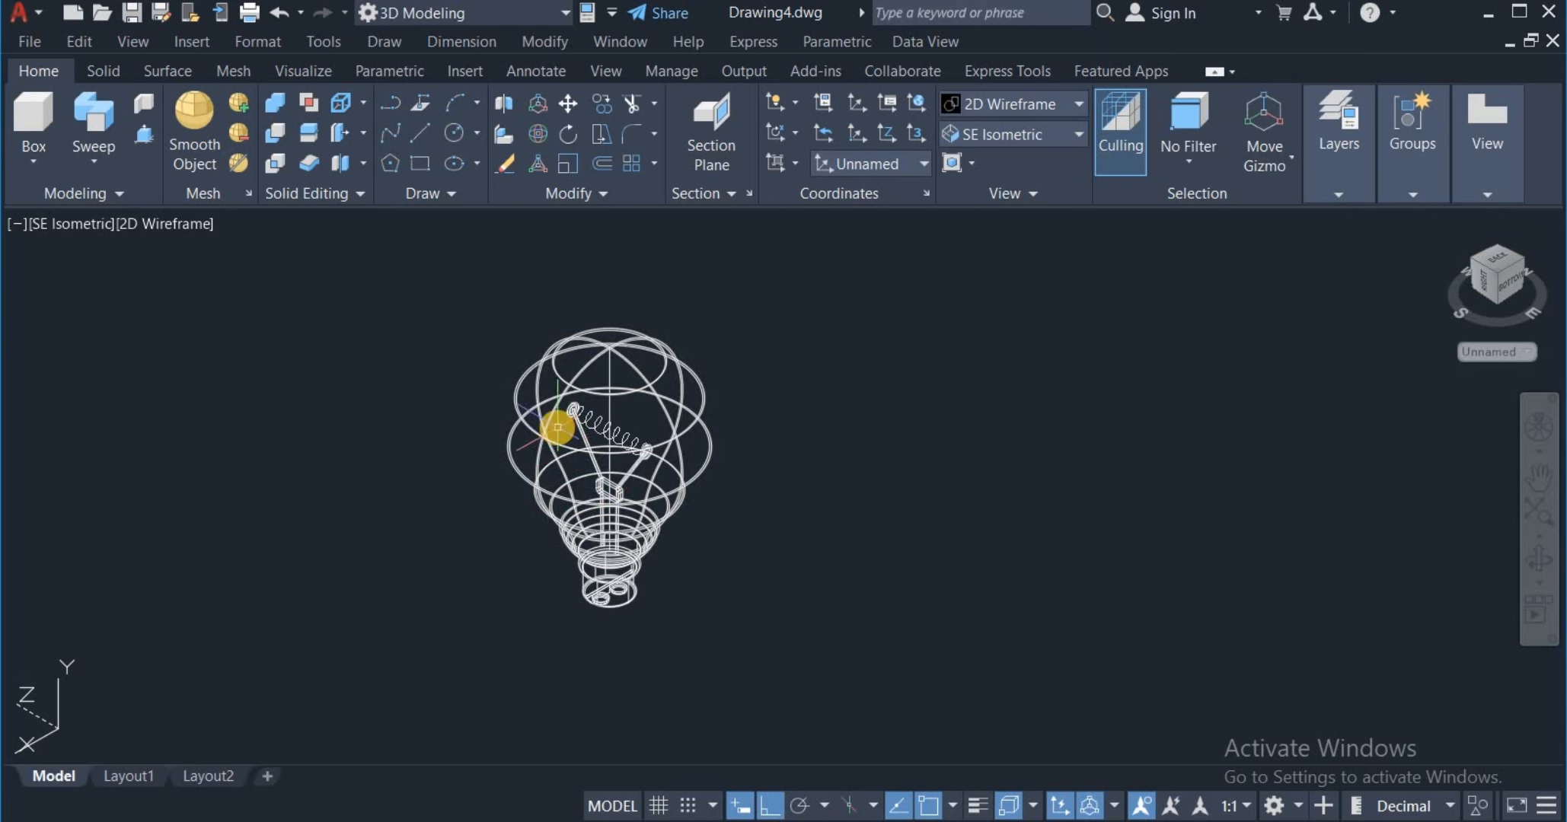
Step: Show the assembled bulb in the Realistic visual style and bring up the visualization and material tools
scroll(557, 427, "up", 2)
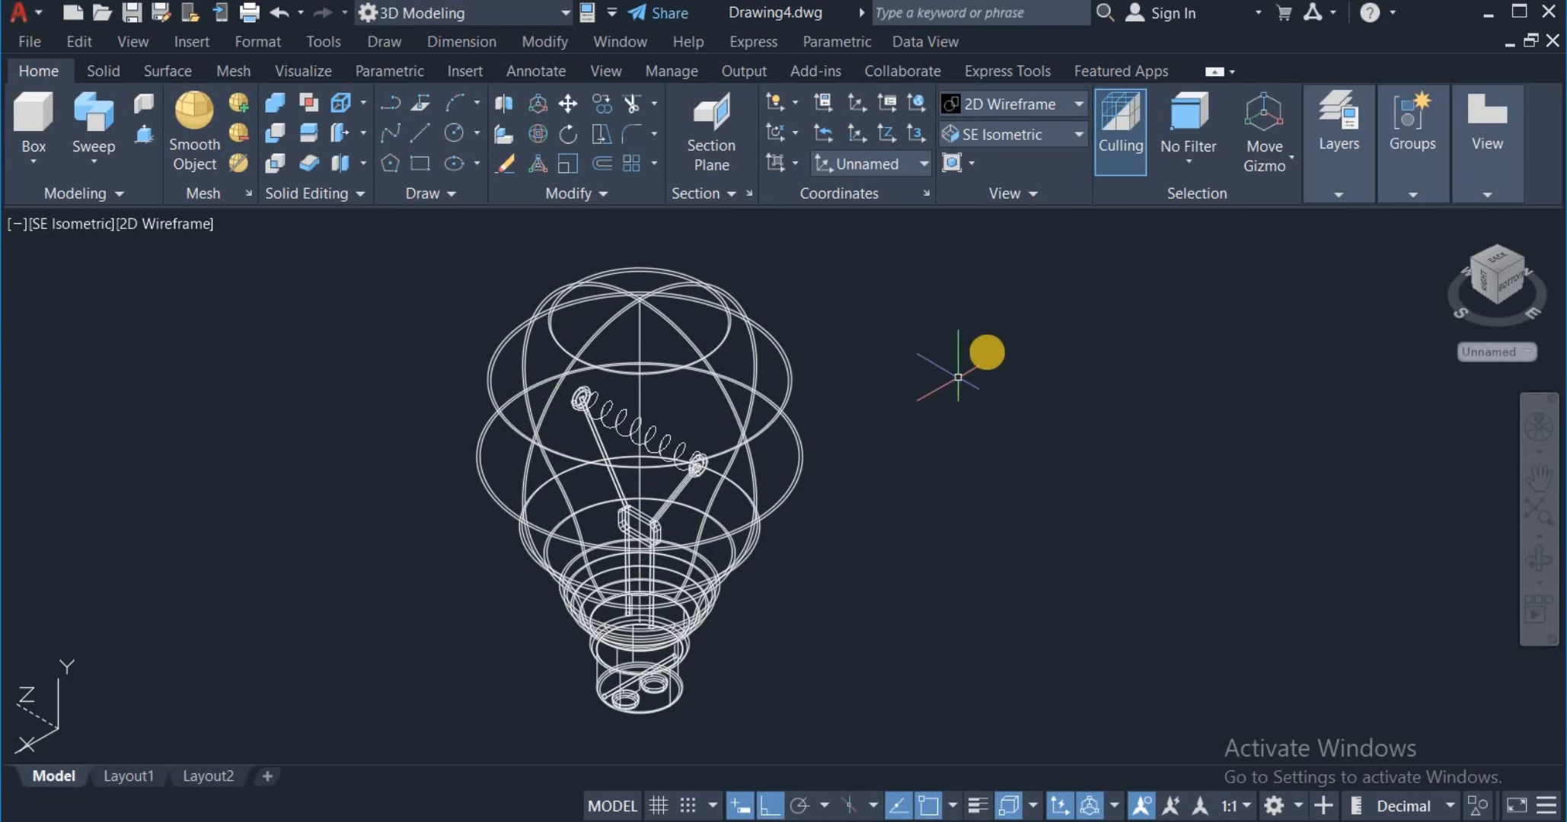
left_click(1006, 107)
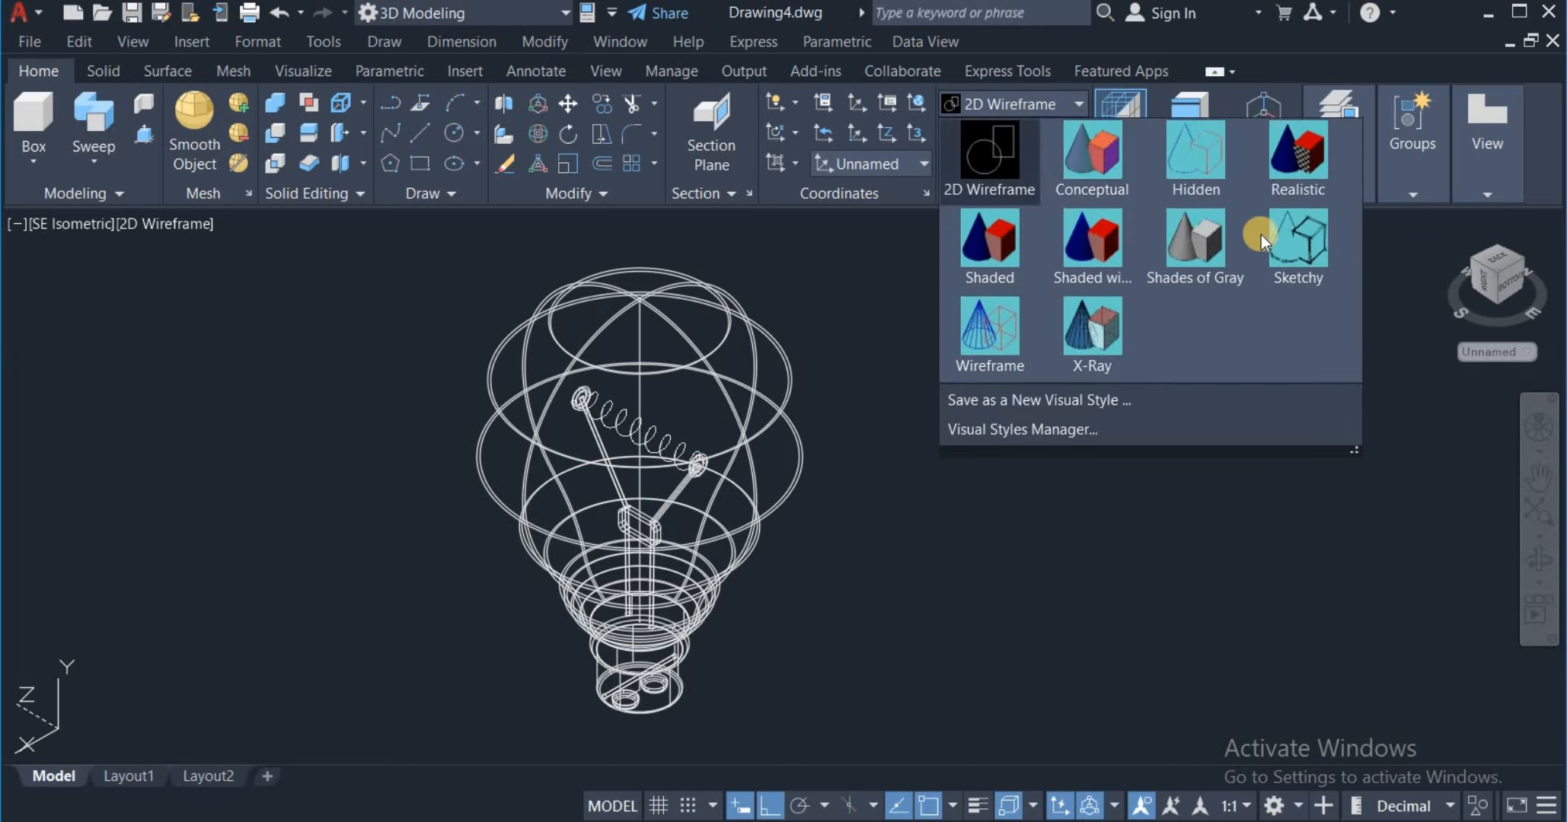
left_click(1303, 157)
middle_click_drag(721, 440, 538, 441)
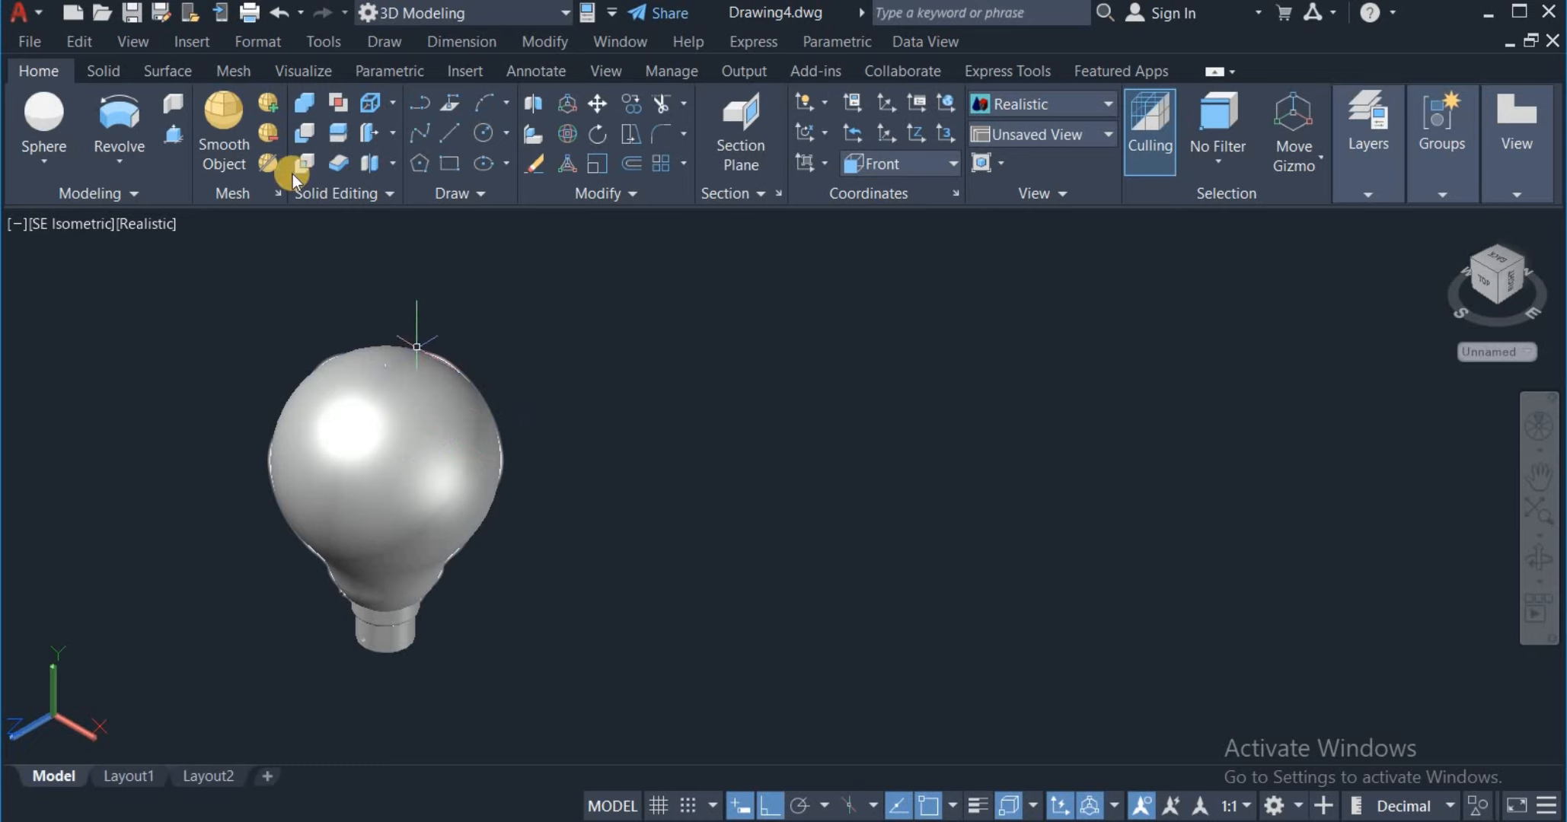
left_click(302, 71)
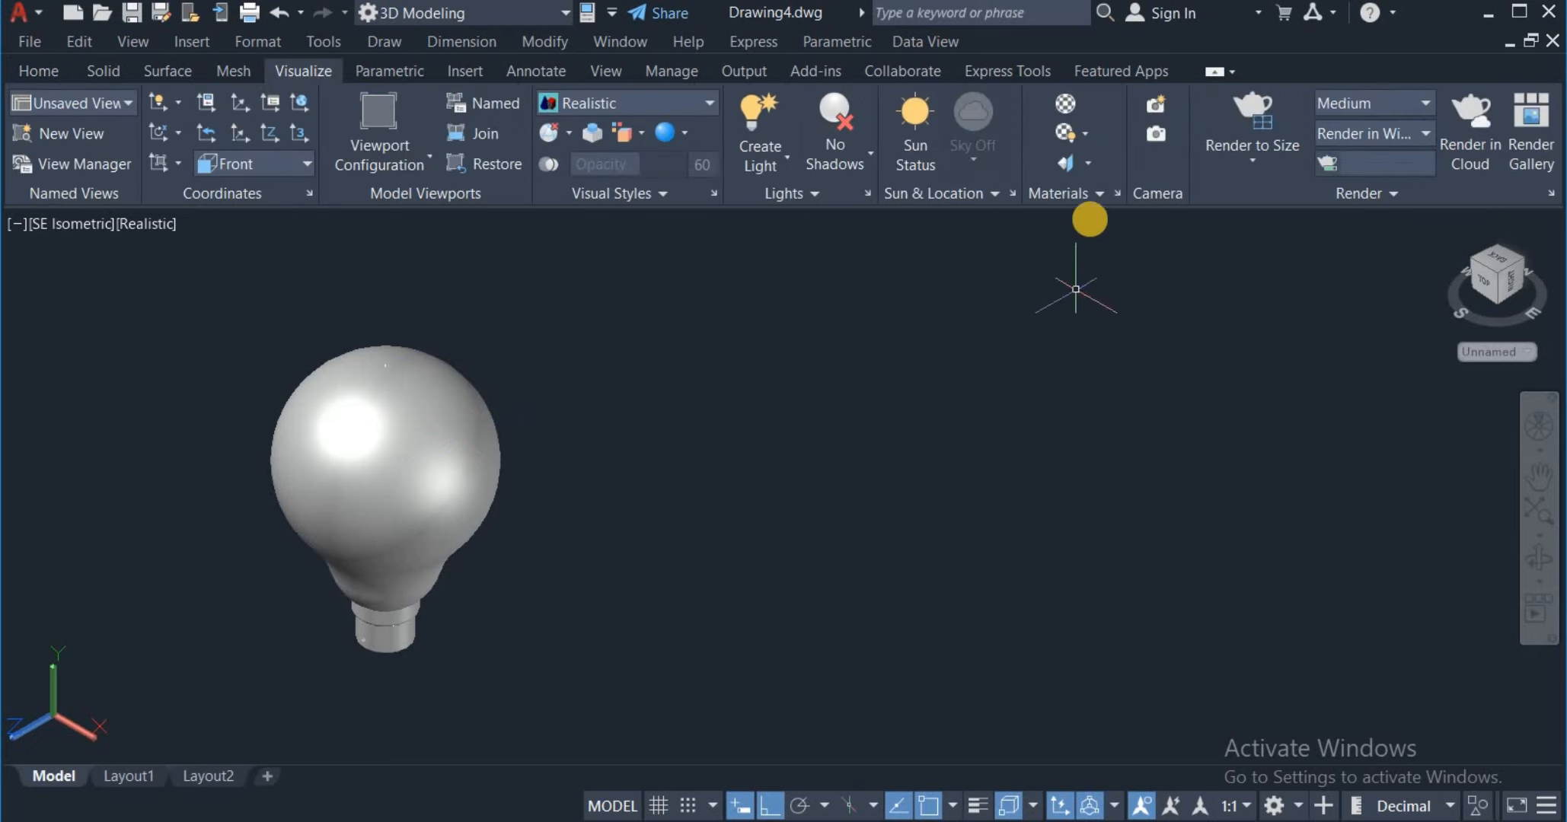
Step: Assign the Clear glass material from the Autodesk Library's Glass category to the bulb body, and close the materials browser
left_click(1062, 111)
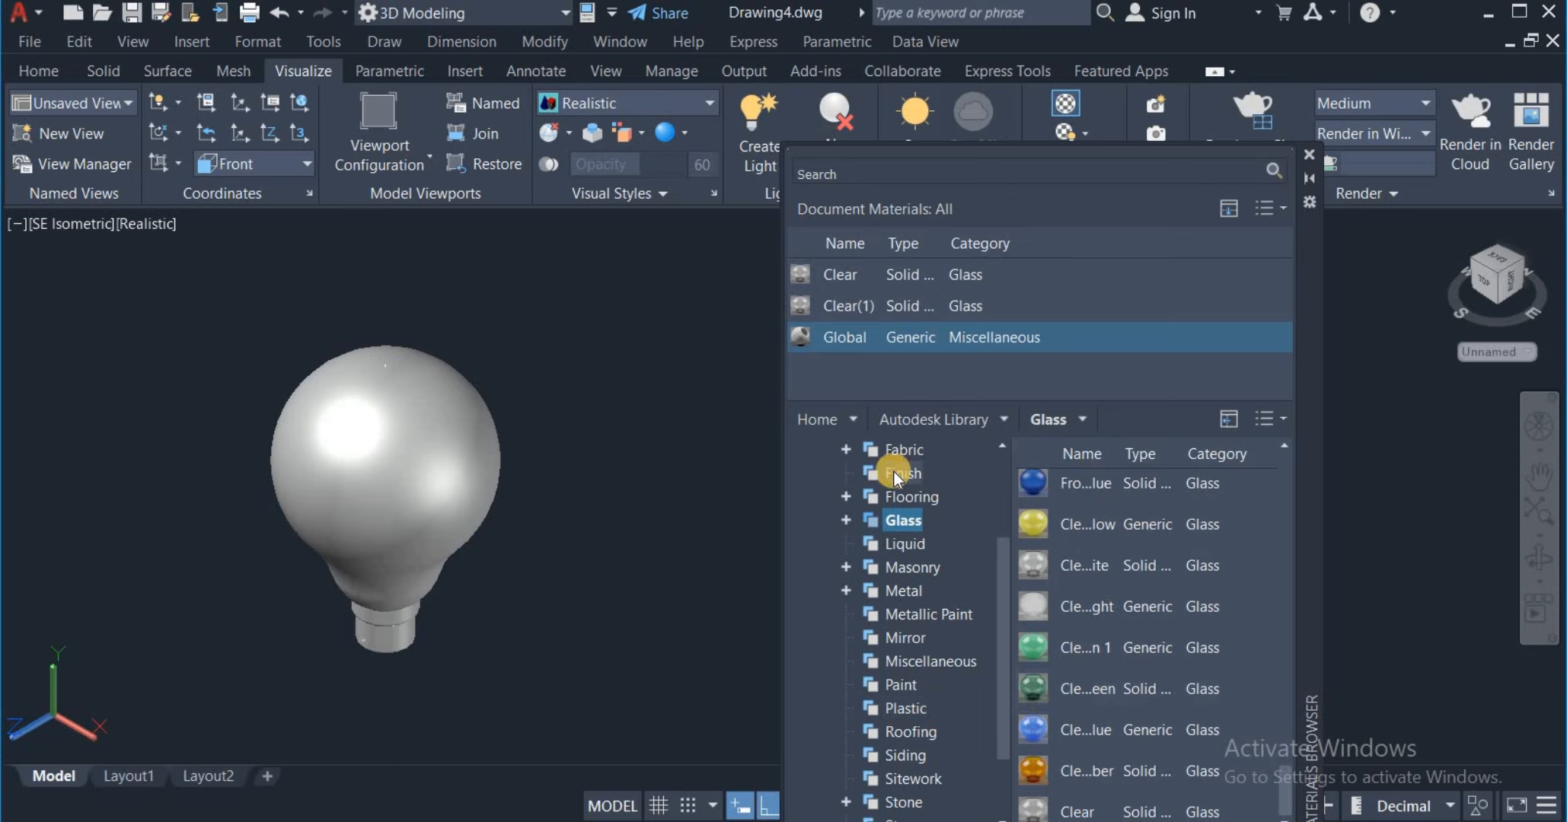
scroll(863, 495, "up", 2)
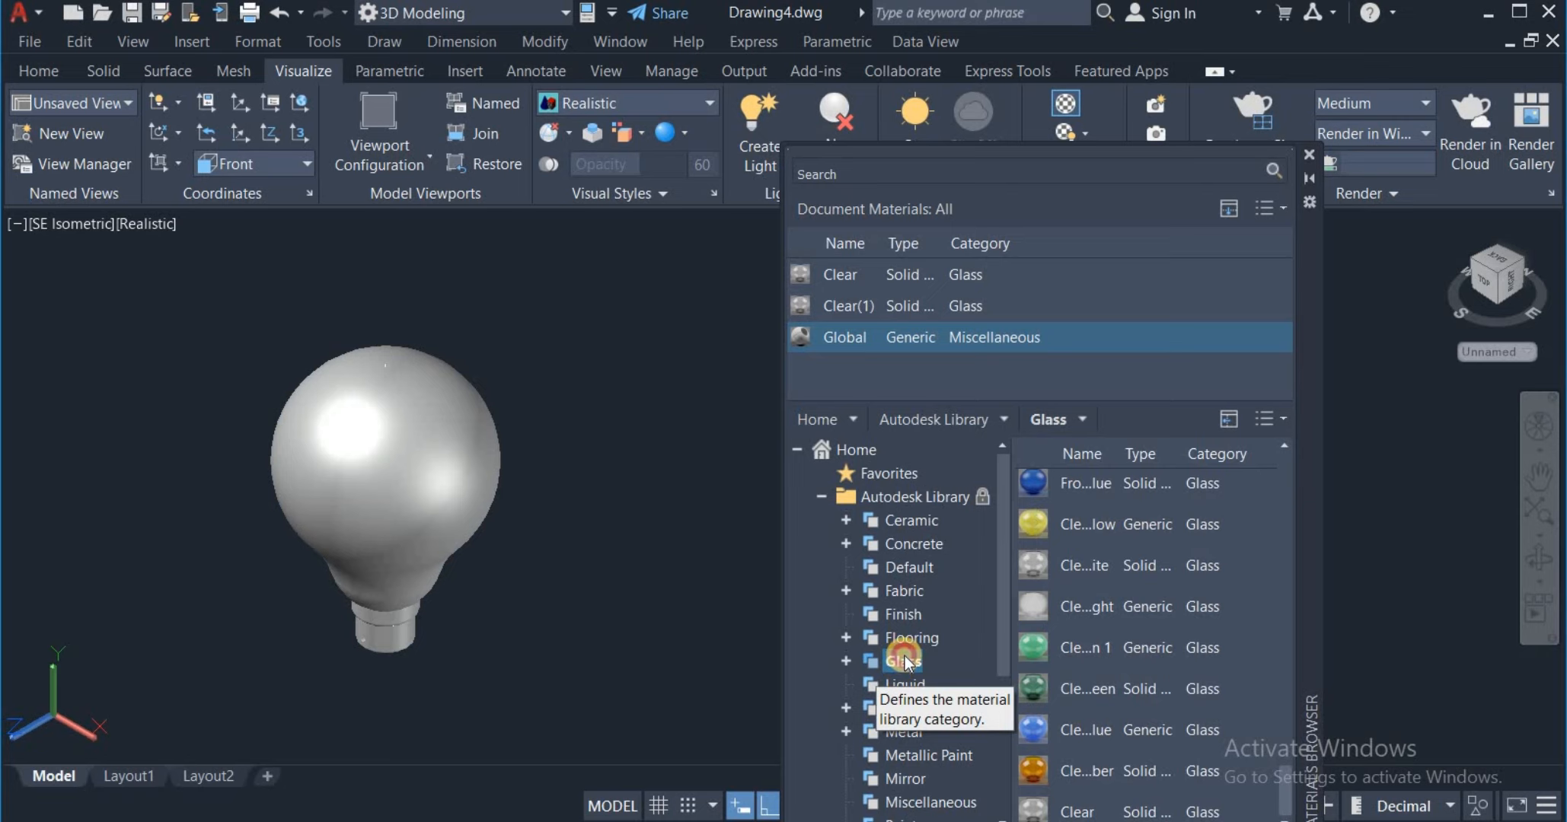
scroll(913, 631, "down", 4)
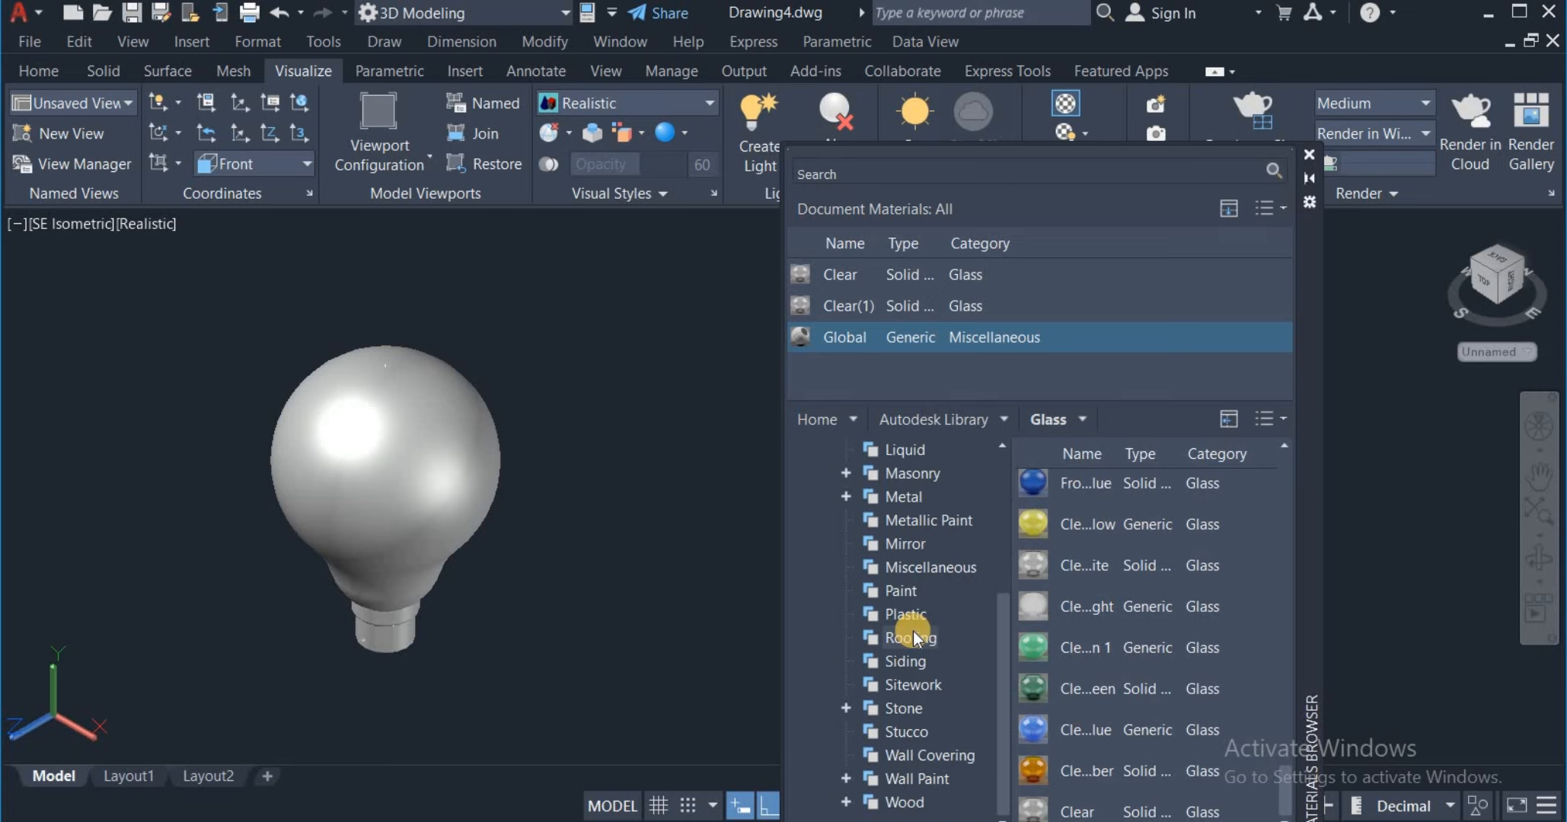
scroll(912, 632, "up", 2)
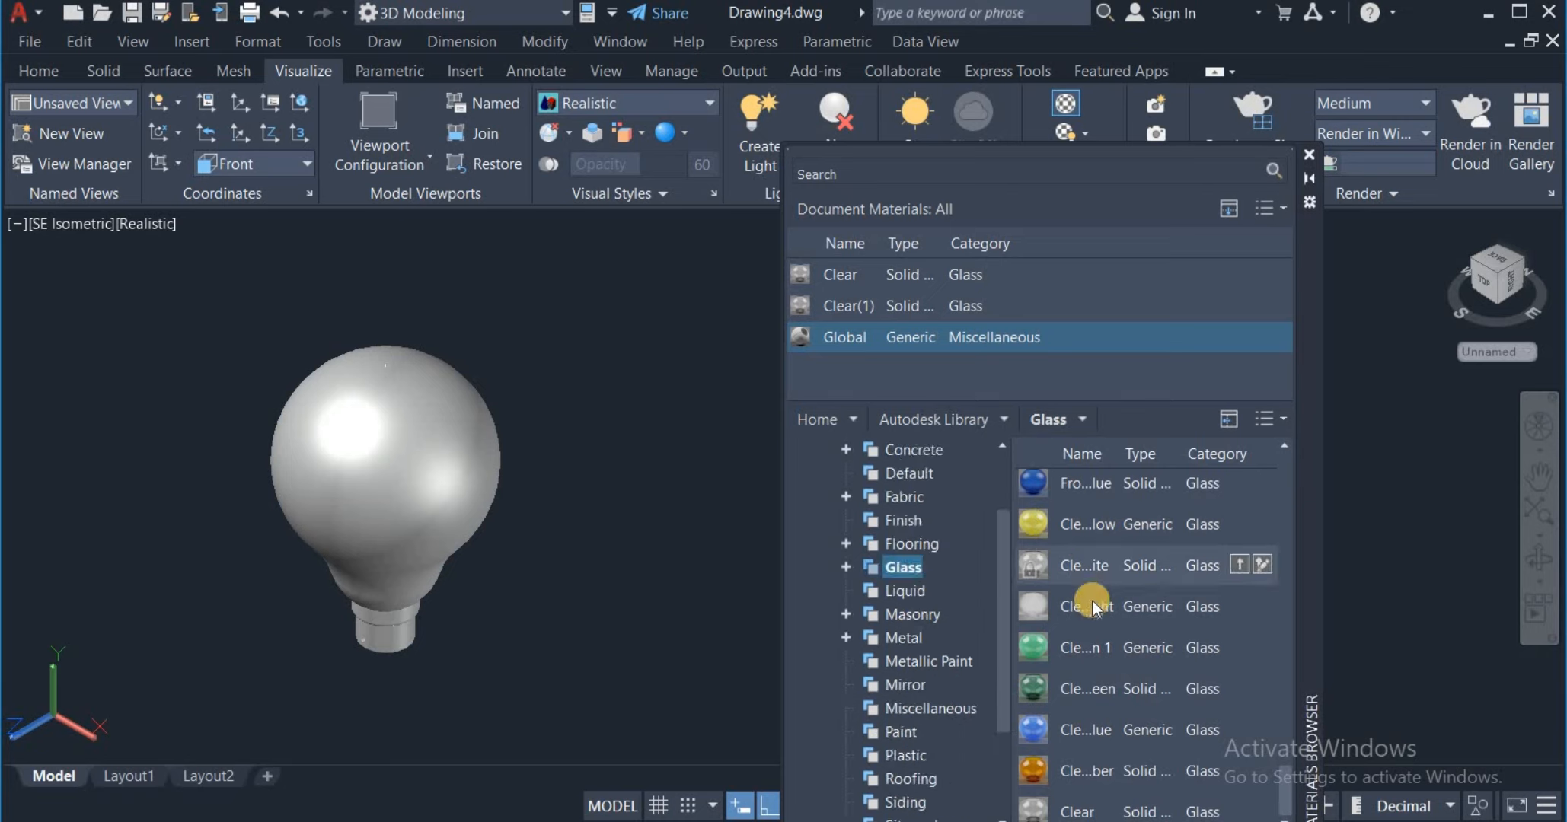
left_click_drag(1093, 614, 1036, 697)
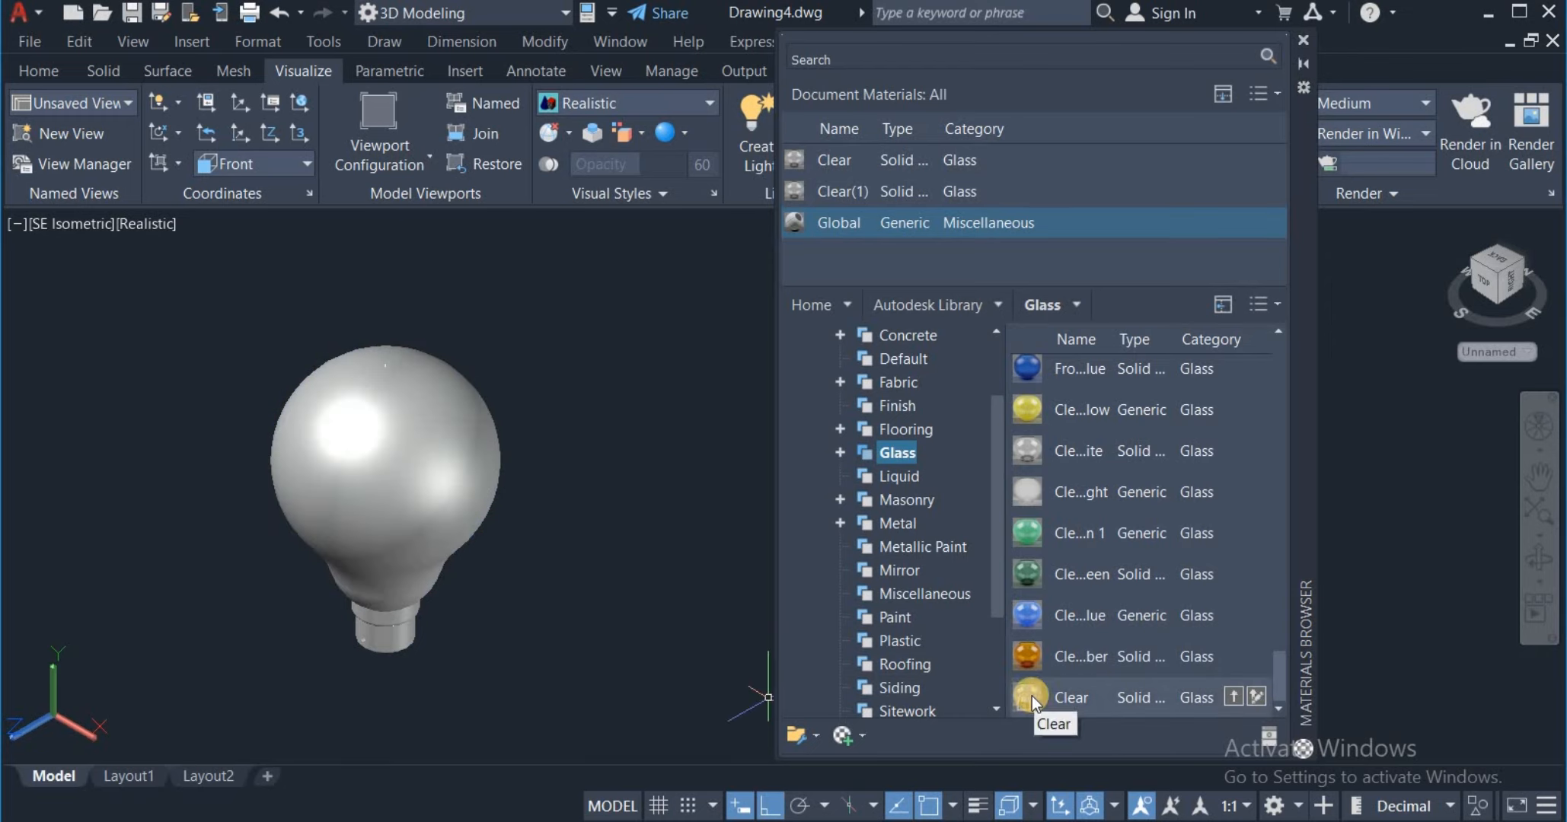
left_click_drag(1032, 695, 455, 497)
left_click(486, 512)
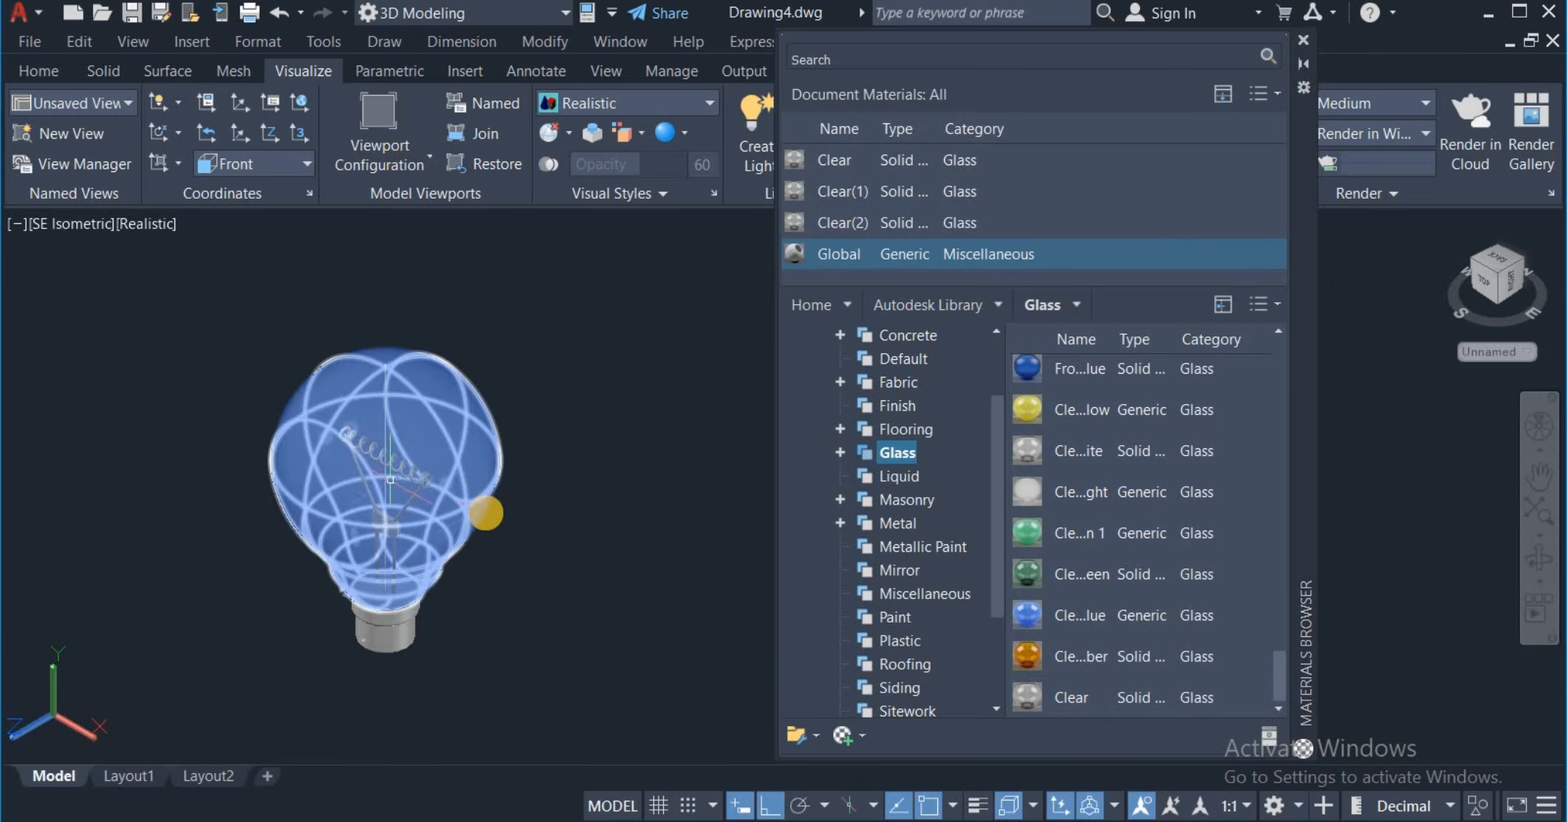
key("Escape")
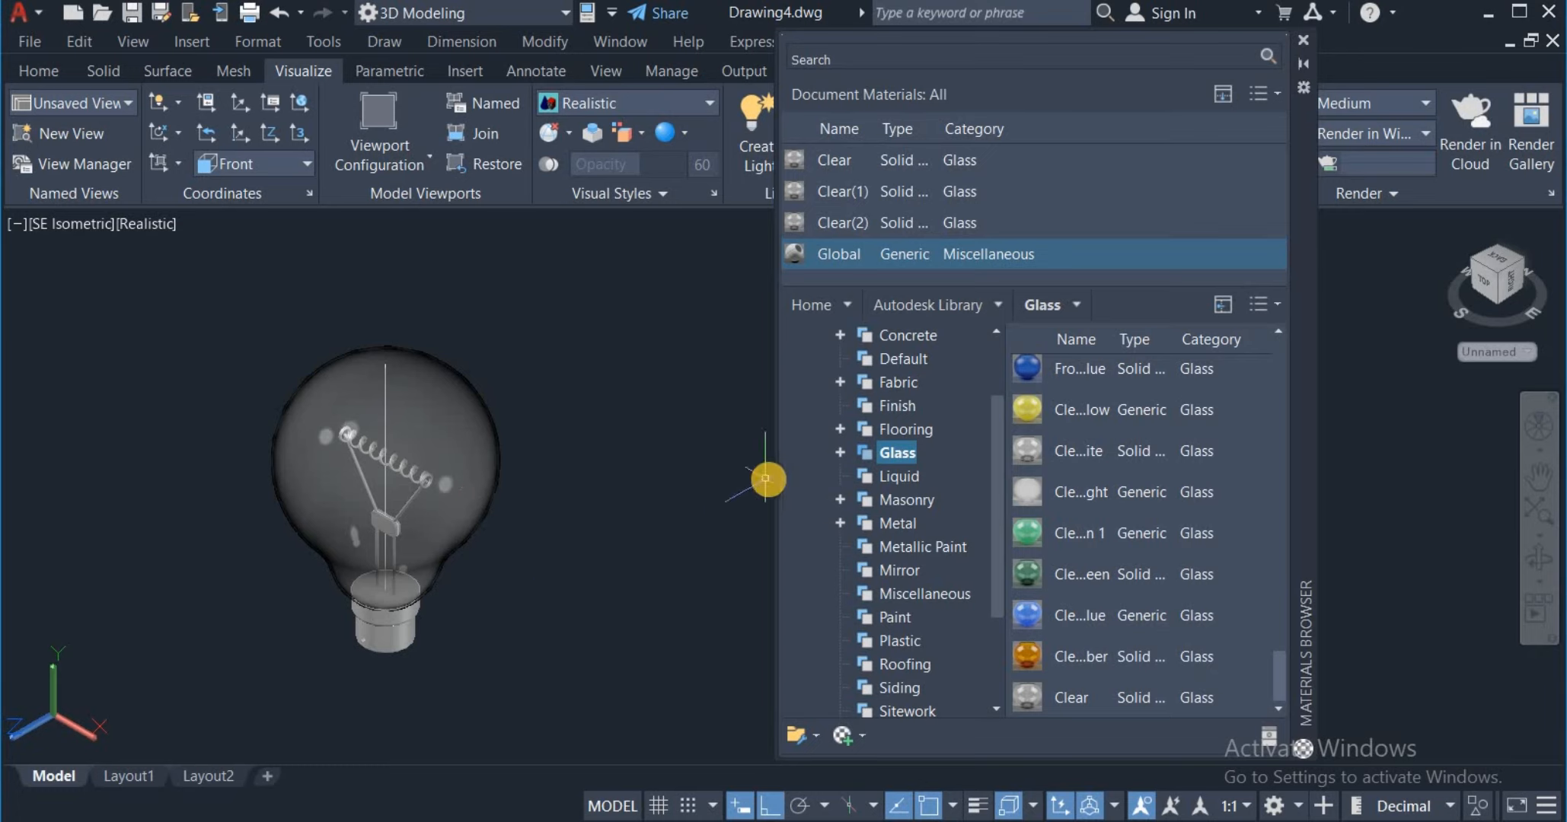
left_click(1303, 42)
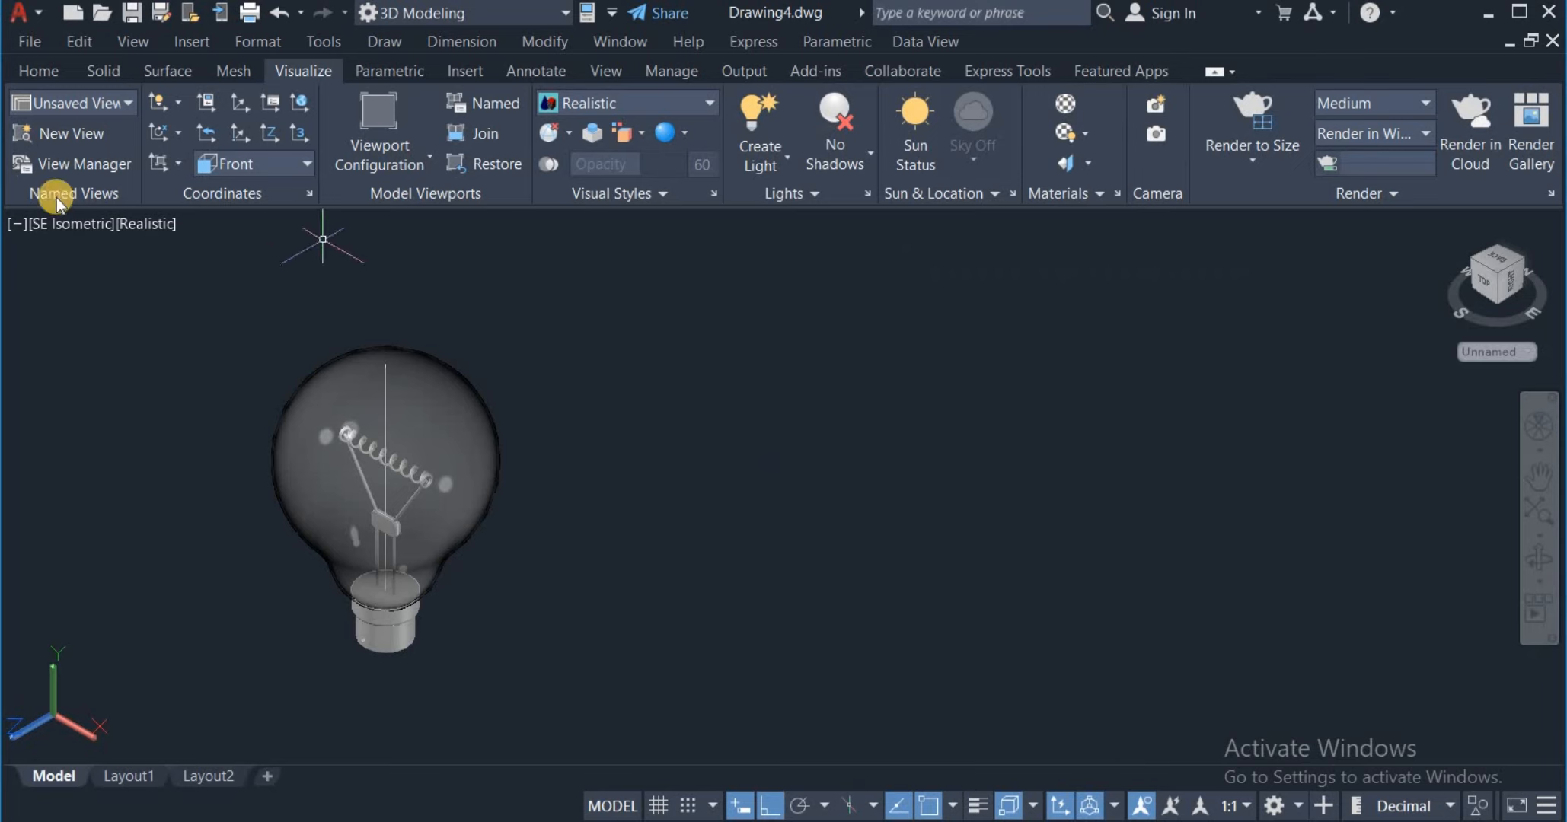
Step: Show the model in 2D Wireframe and erase the leftover vertical axis line through the middle of the bulb
left_click(52, 73)
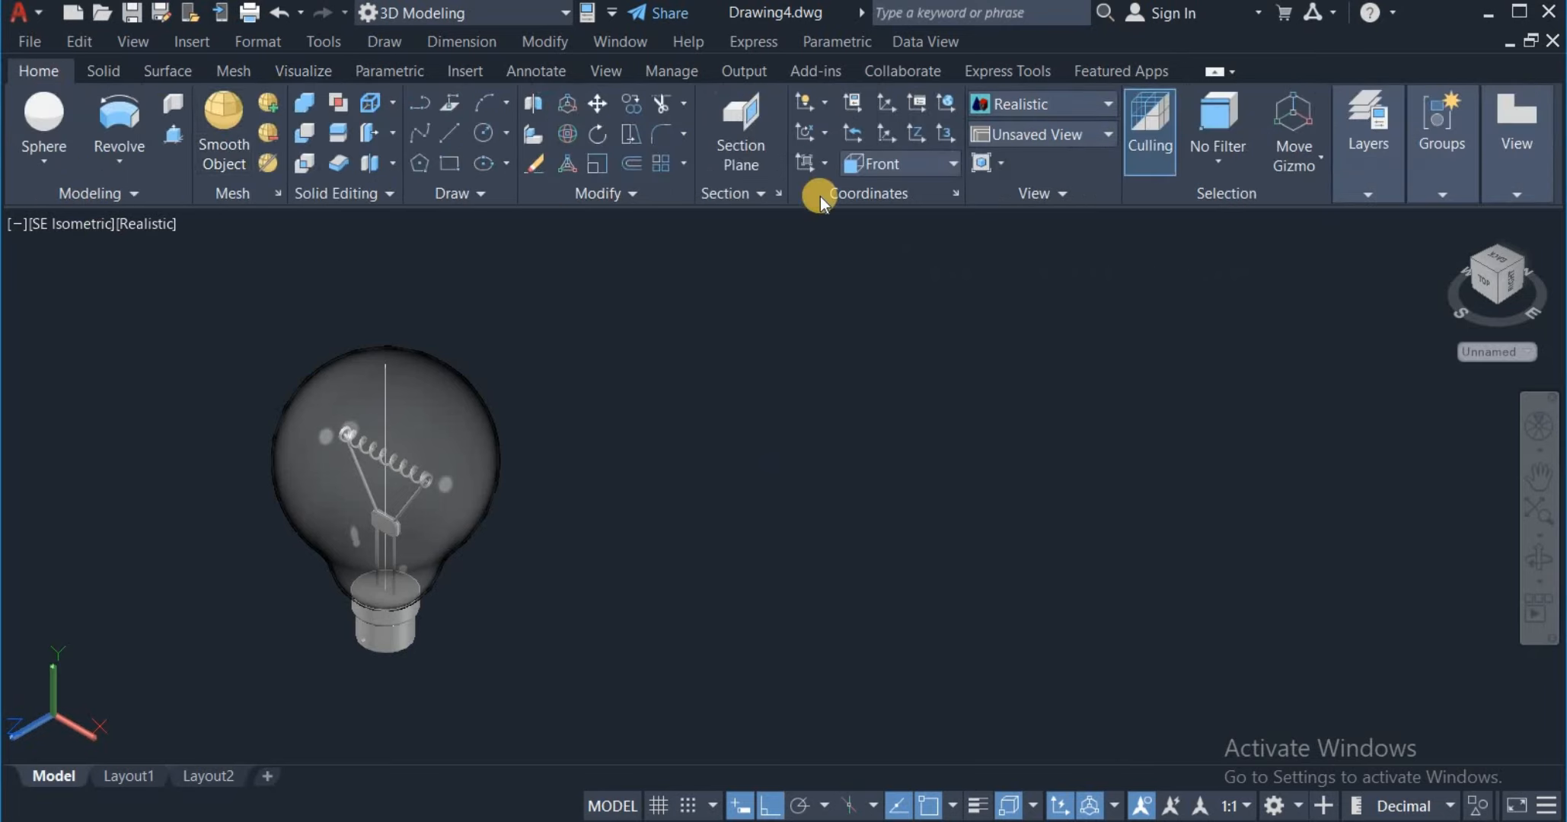
left_click(1002, 105)
left_click(1020, 148)
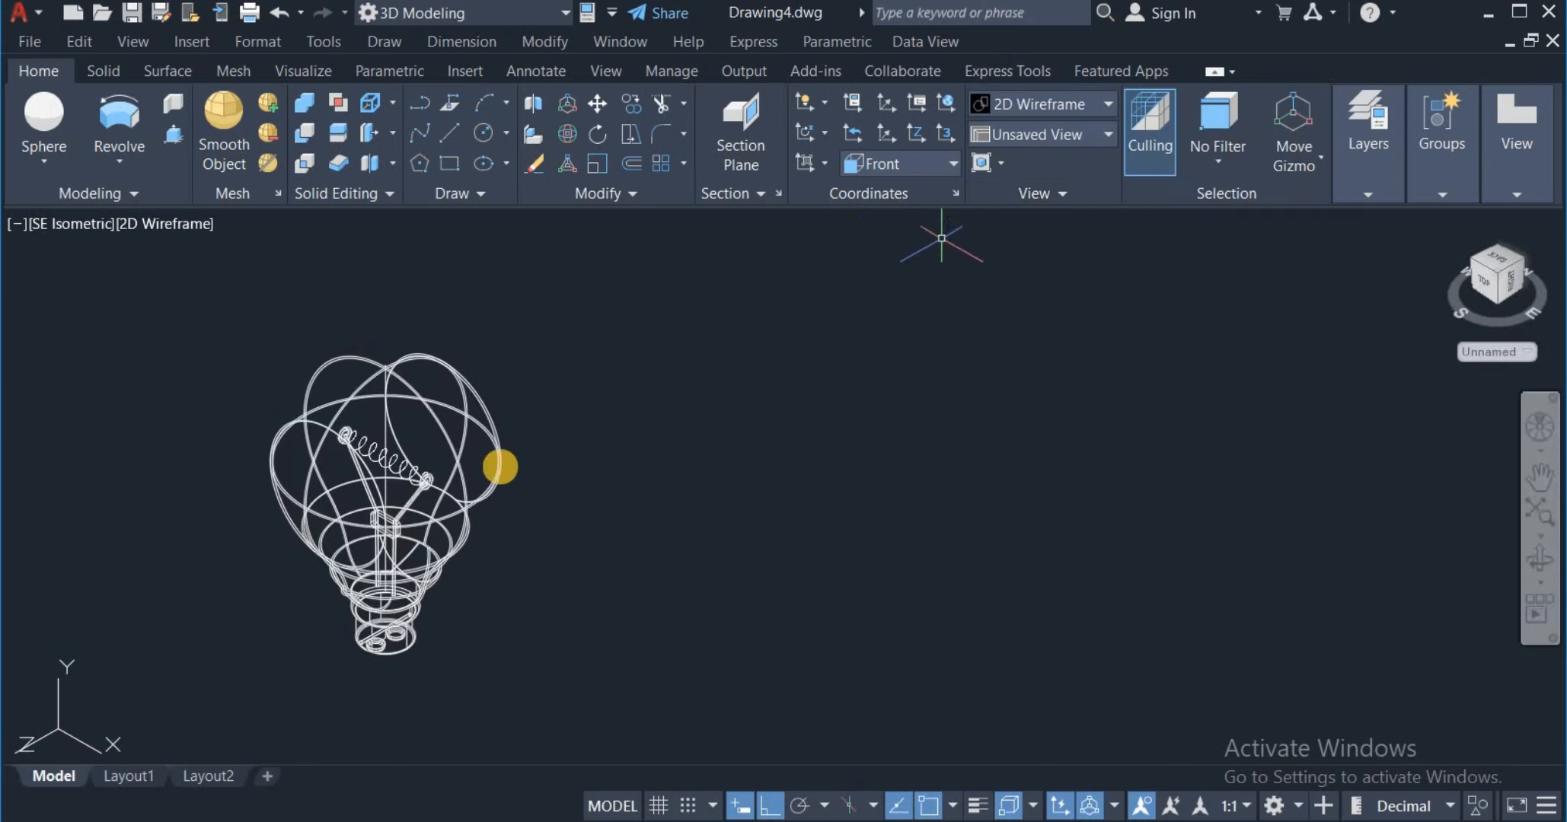
scroll(397, 455, "up", 8)
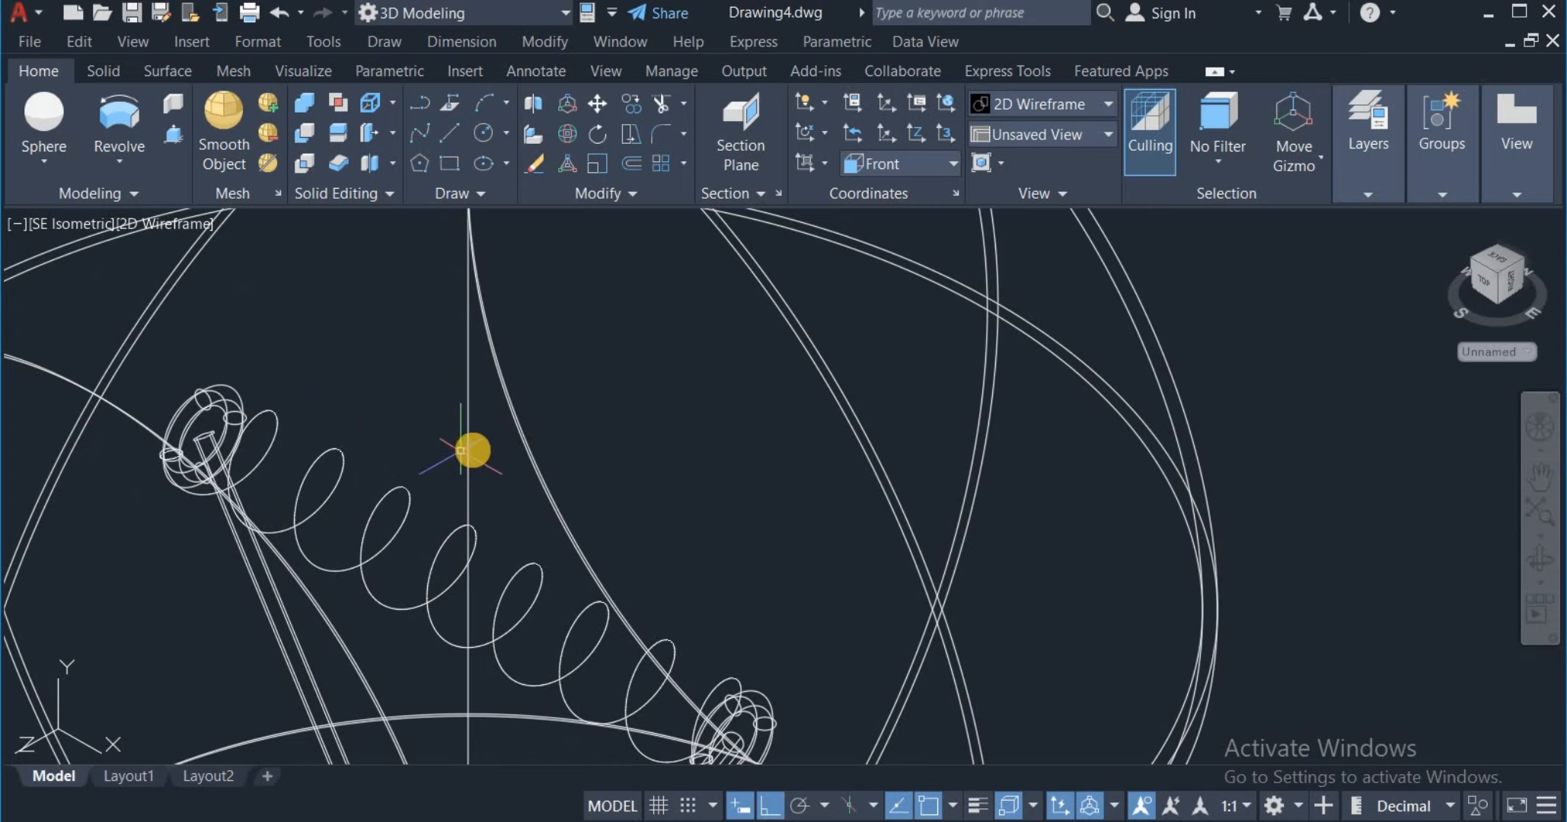
left_click(469, 450)
right_click(584, 362)
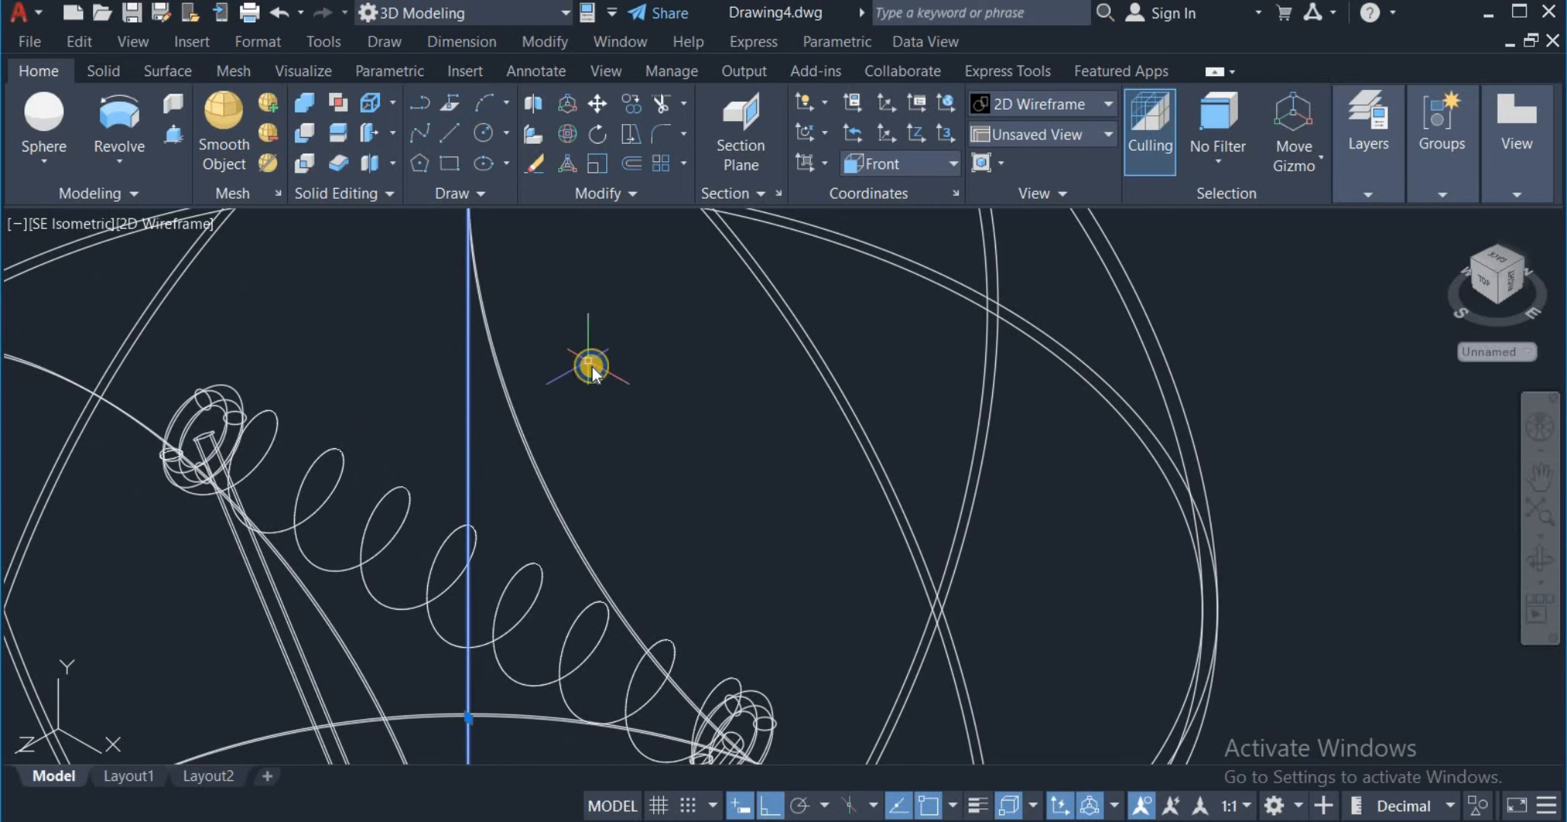
left_click(644, 396)
scroll(643, 364, "down", 10)
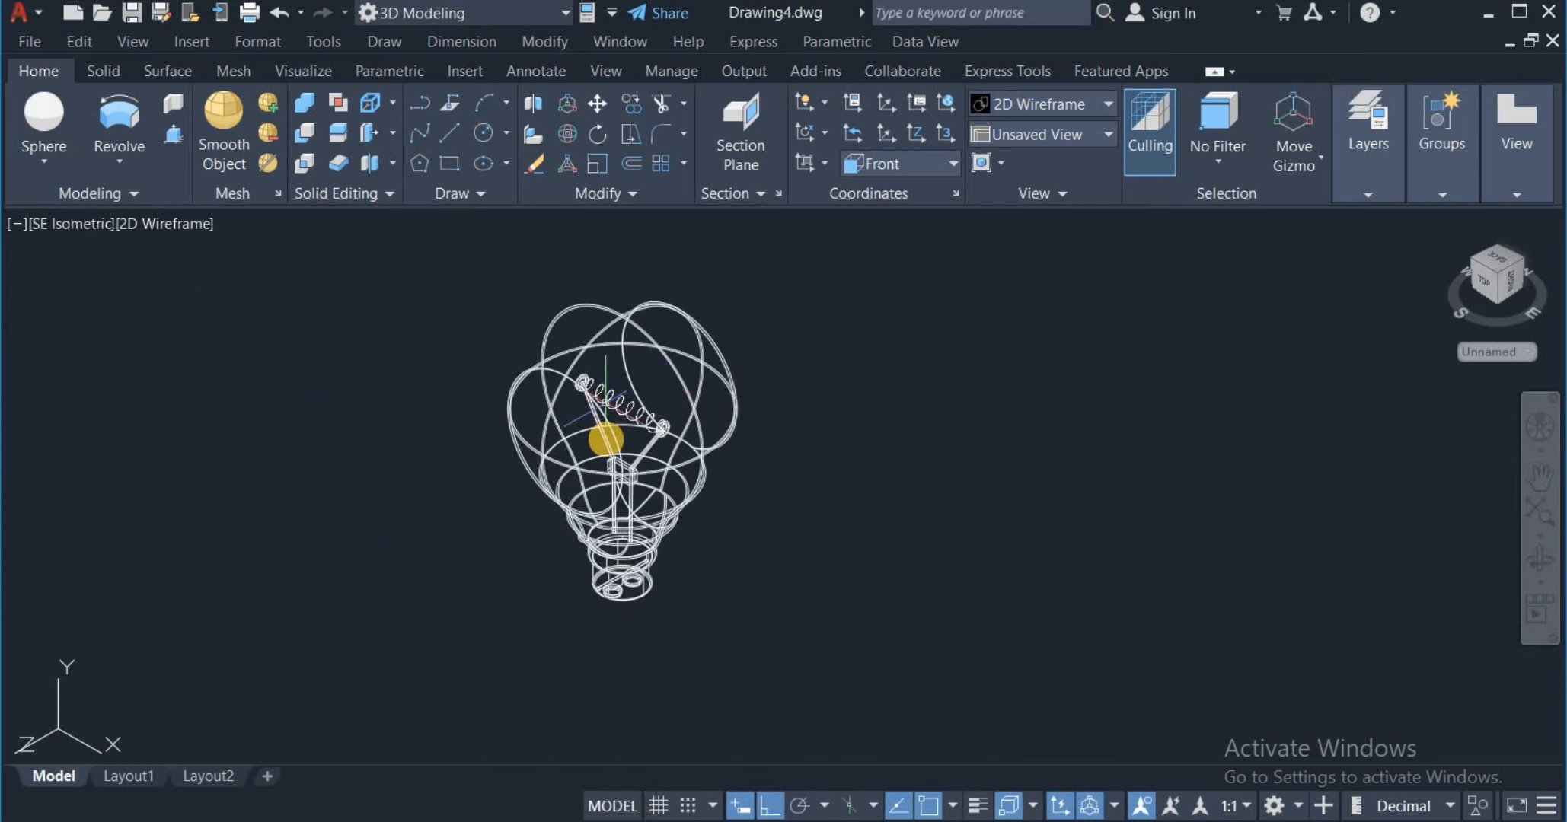
Step: Restore the Realistic visual style and orbit to view the bulb from the front and slightly below
left_click(1107, 104)
left_click(1294, 164)
left_click(1538, 558)
left_click_drag(776, 468, 746, 446)
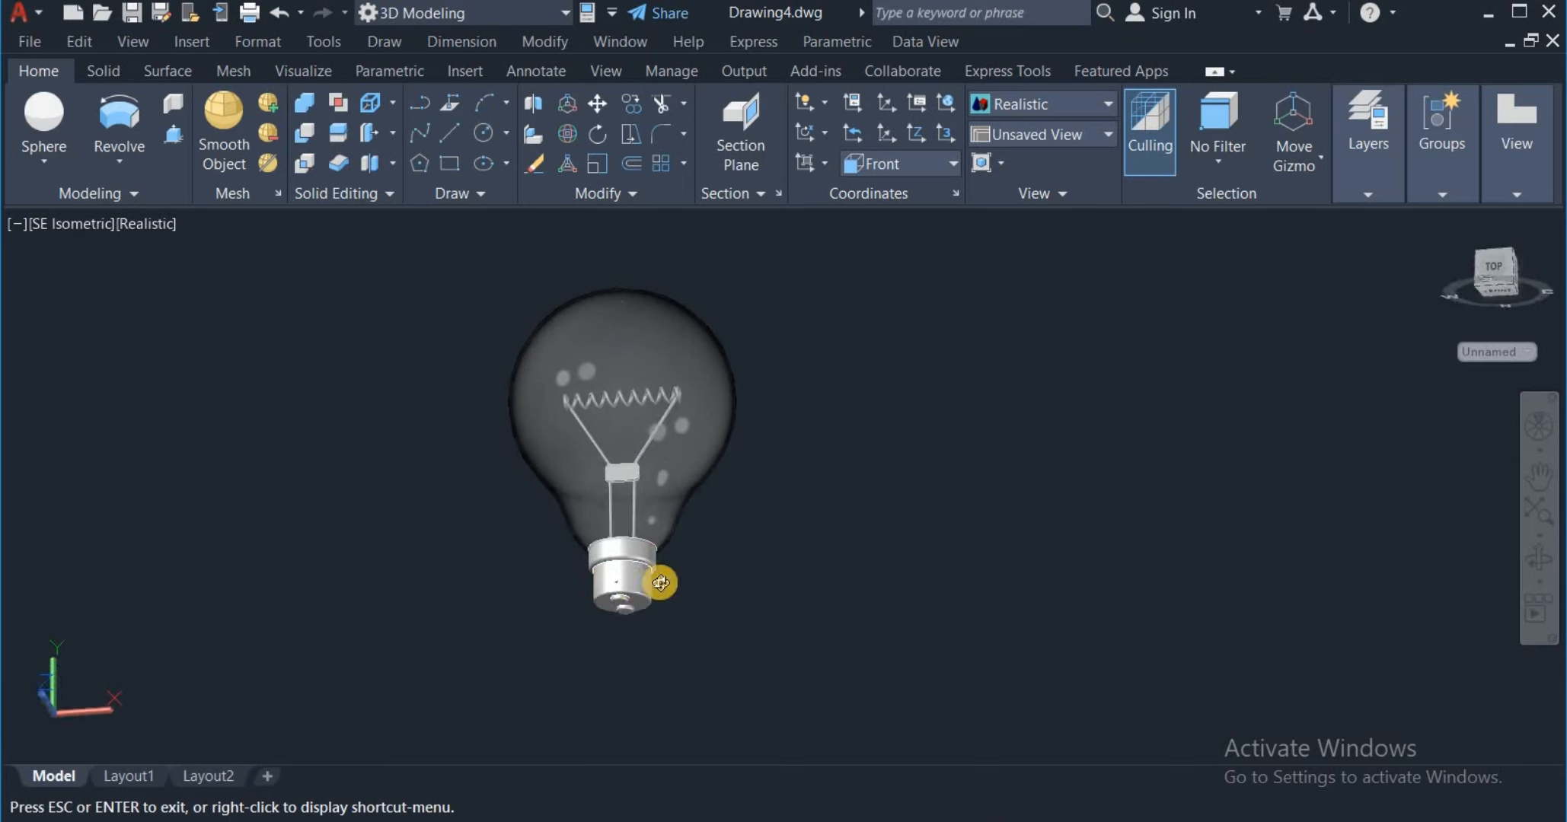
right_click(808, 509)
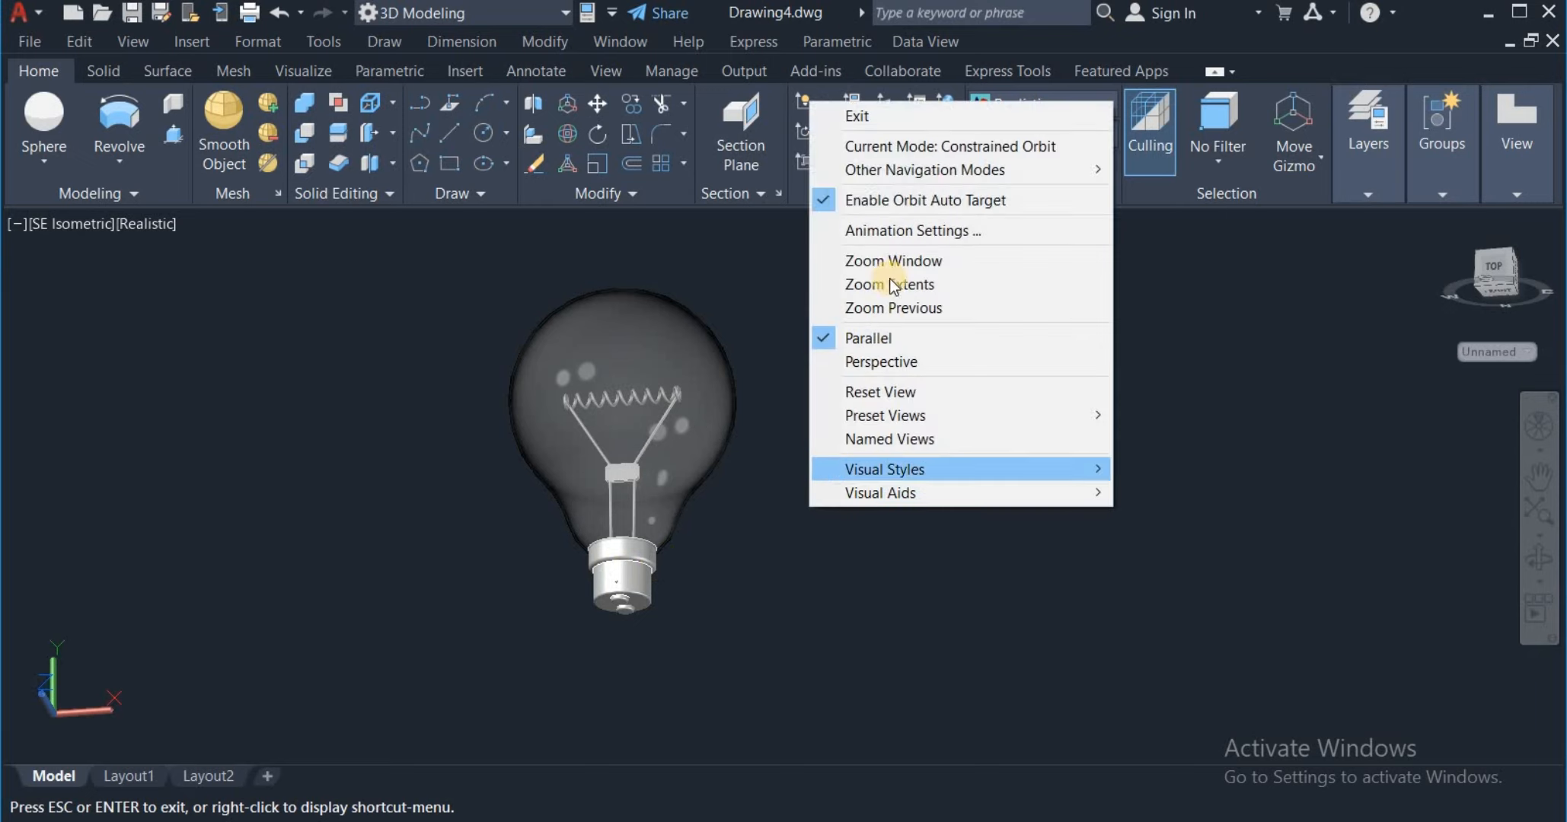
left_click(910, 119)
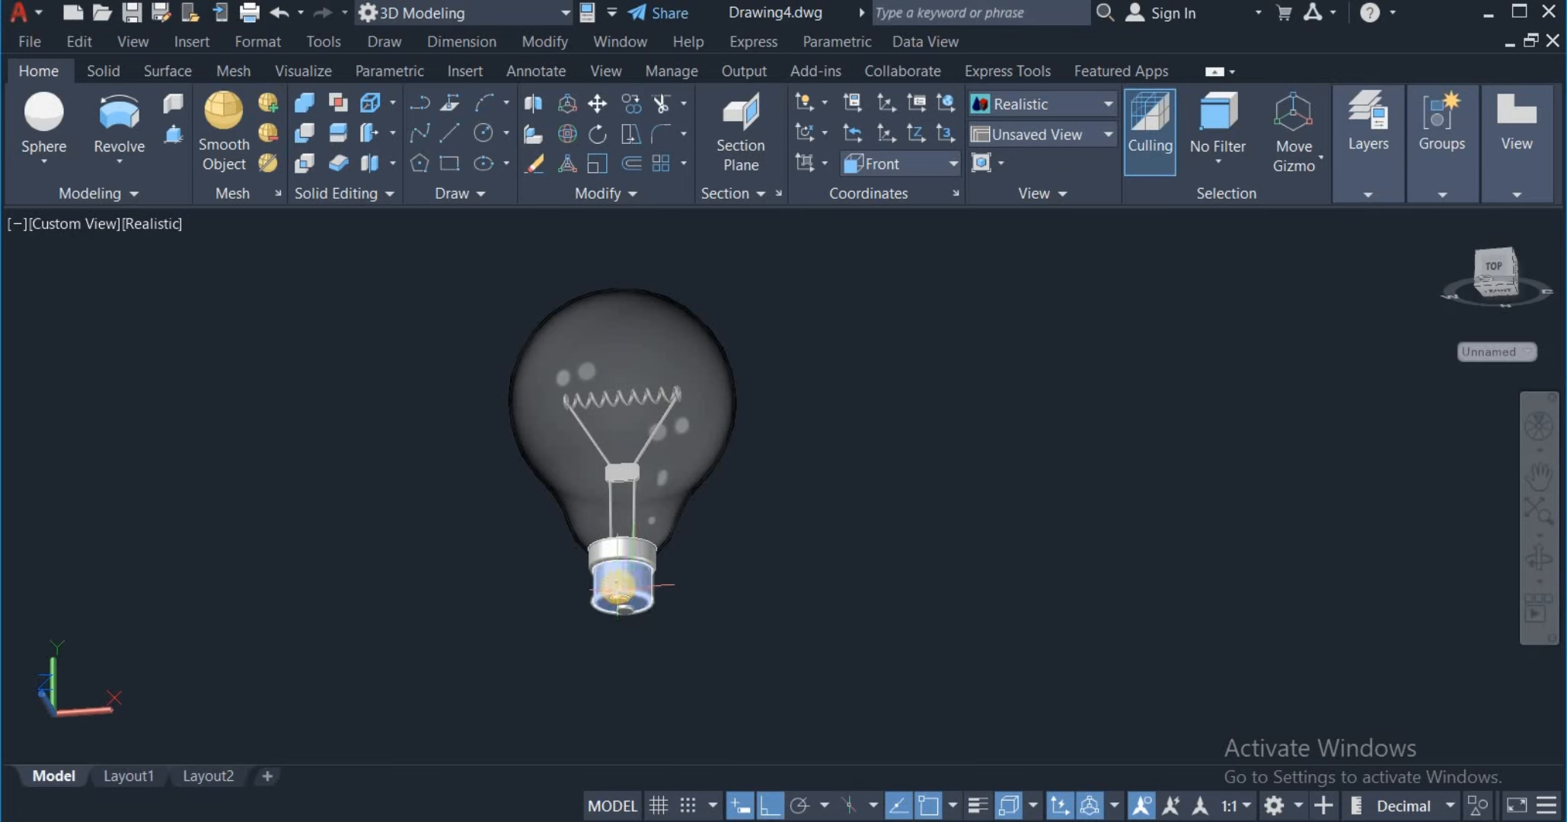
Step: Union the upper collar and the lower cylinder of the bulb's cap into one solid
left_click(308, 99)
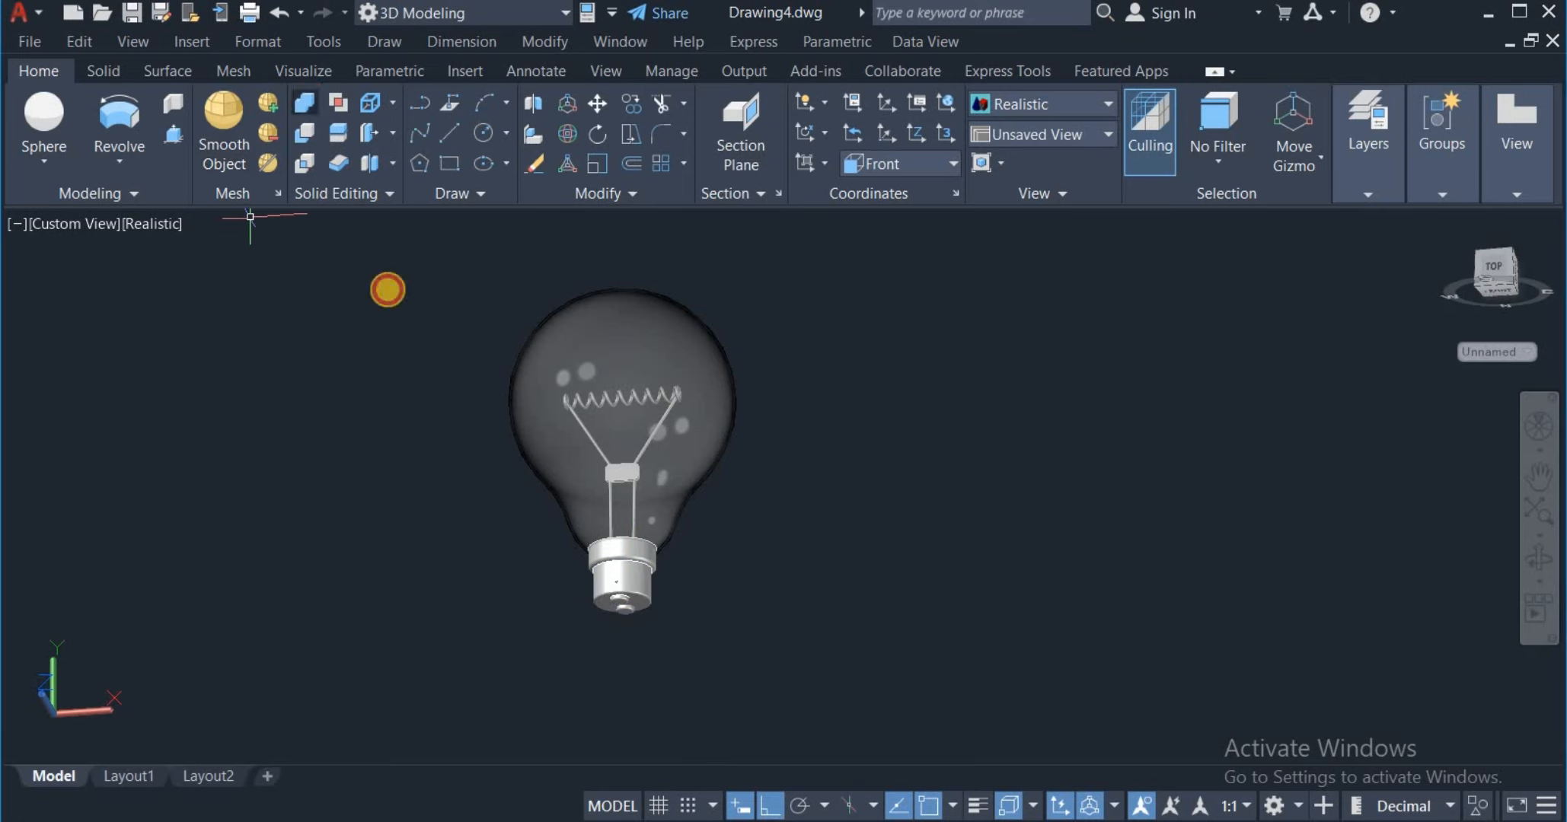
scroll(556, 563, "up", 3)
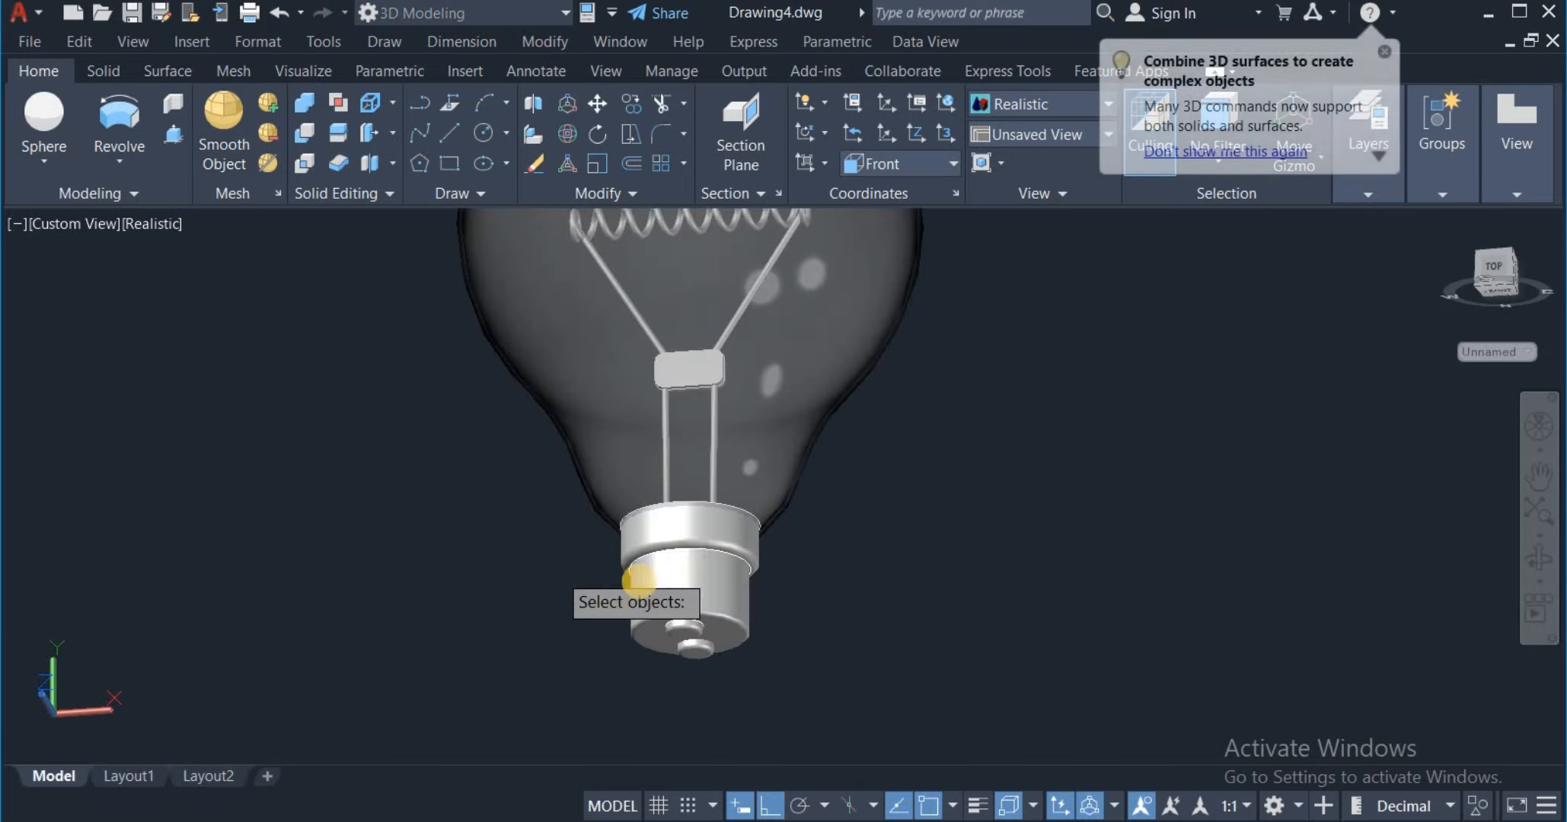
left_click(712, 529)
left_click(711, 571)
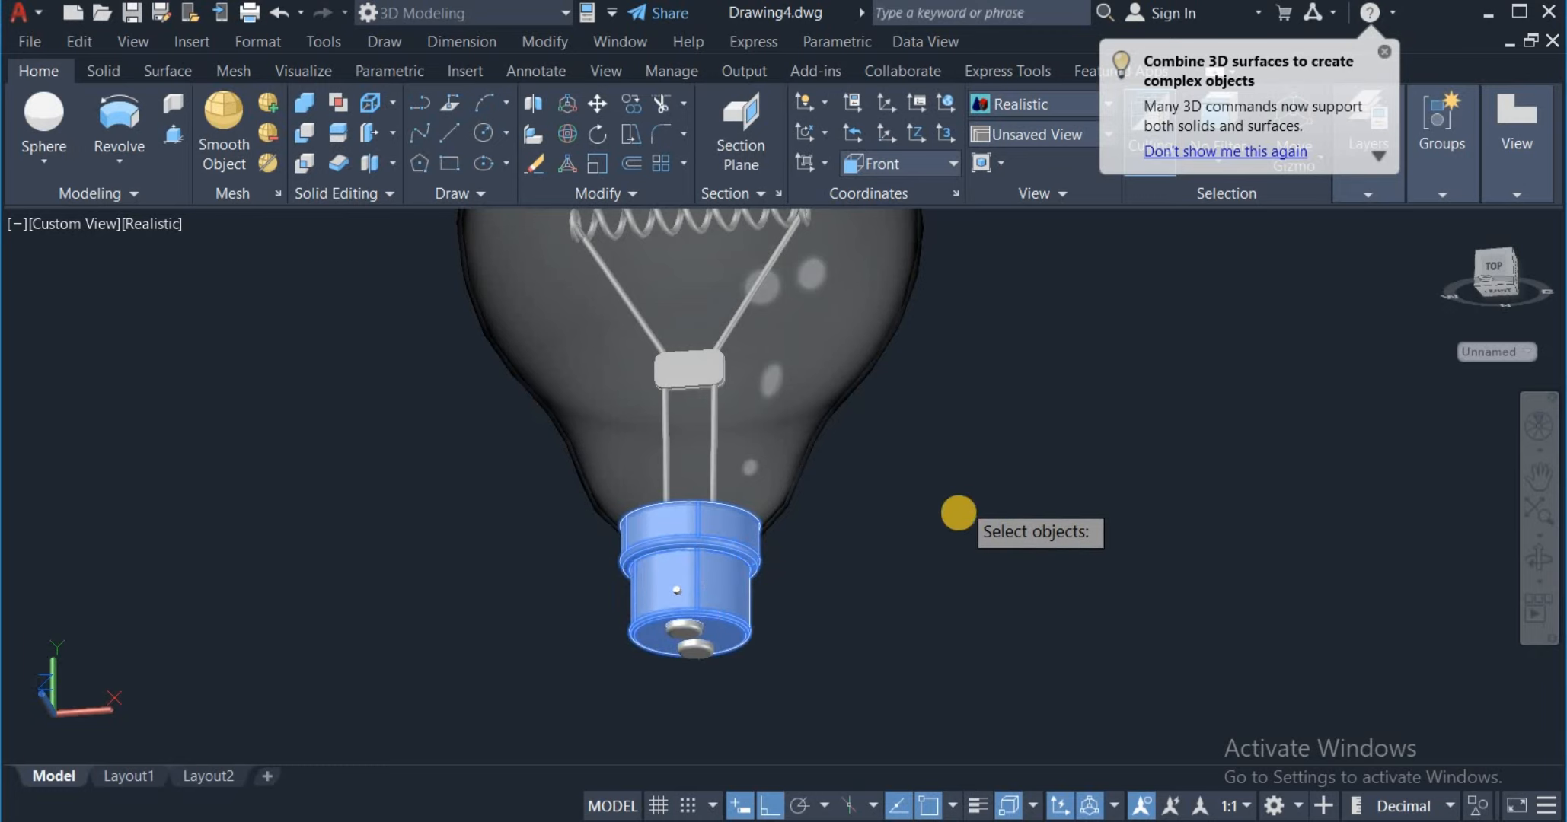
right_click(954, 514)
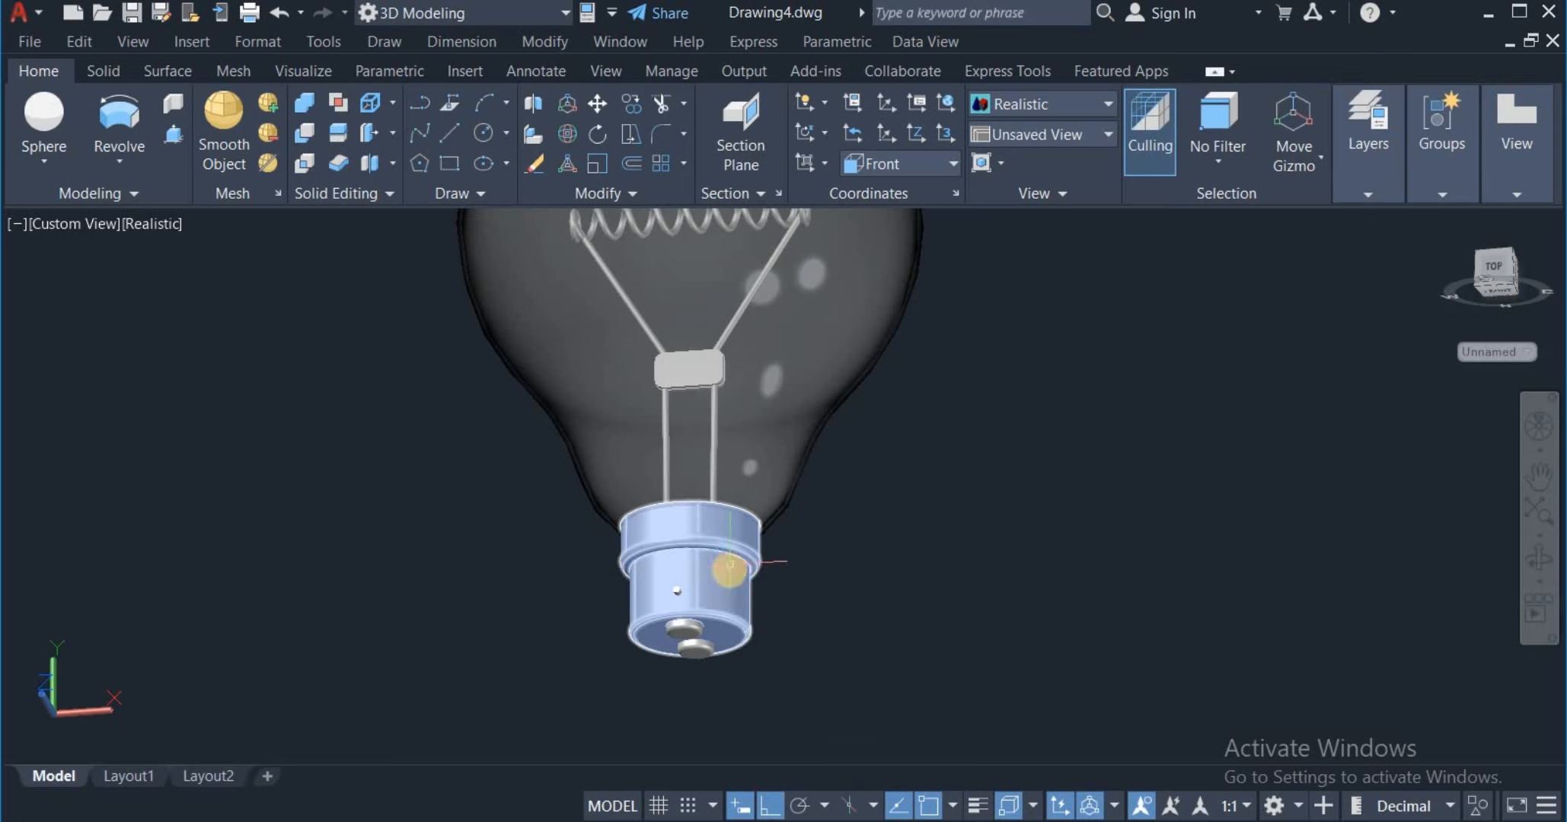
Step: Set the color of the joined cap solid to index color 51 and clear the selection
left_click(729, 570)
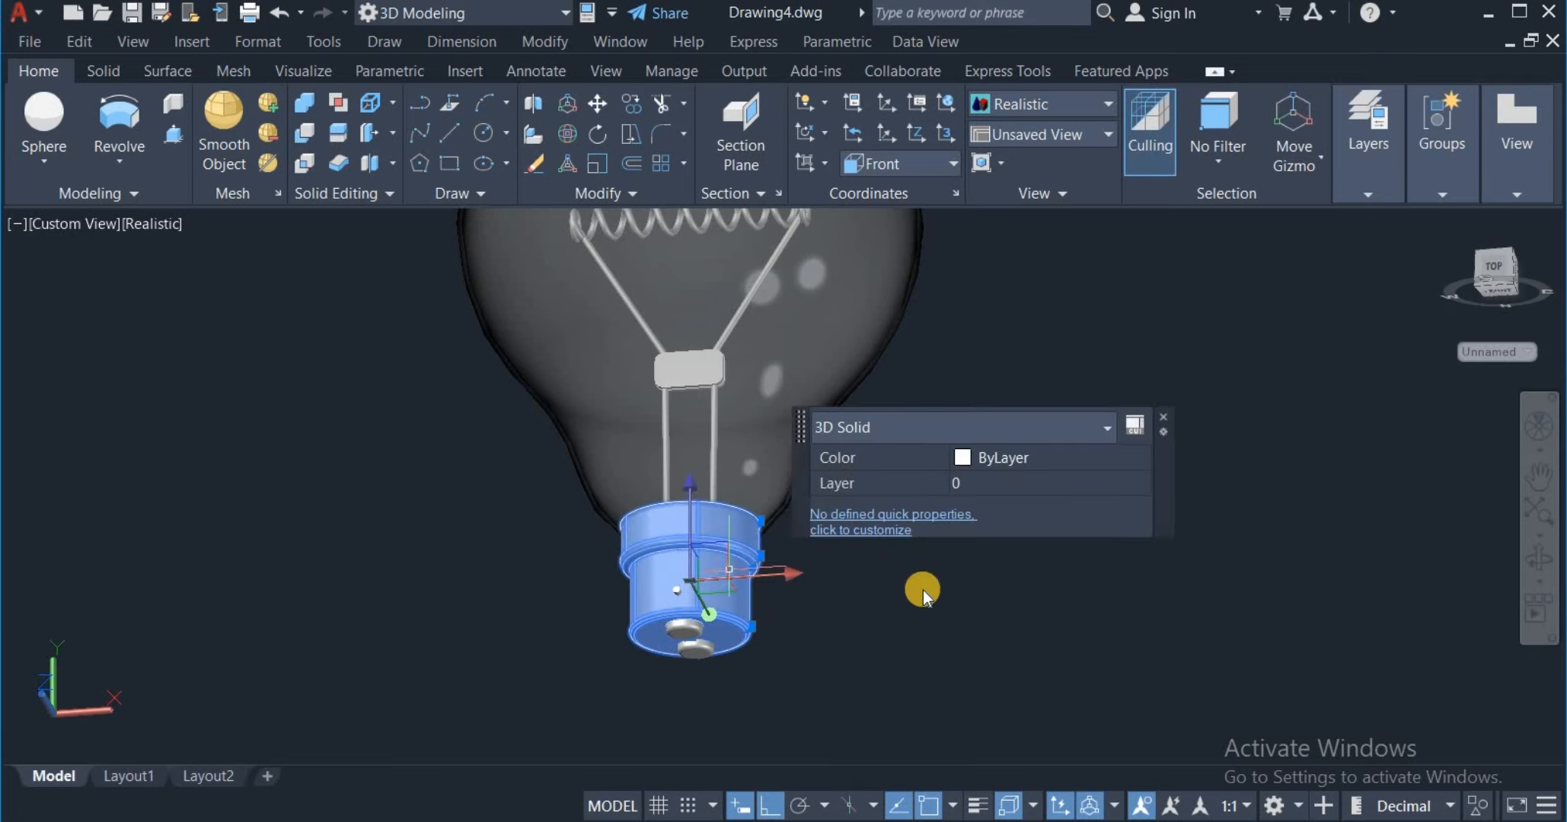
left_click(1019, 456)
left_click(1019, 457)
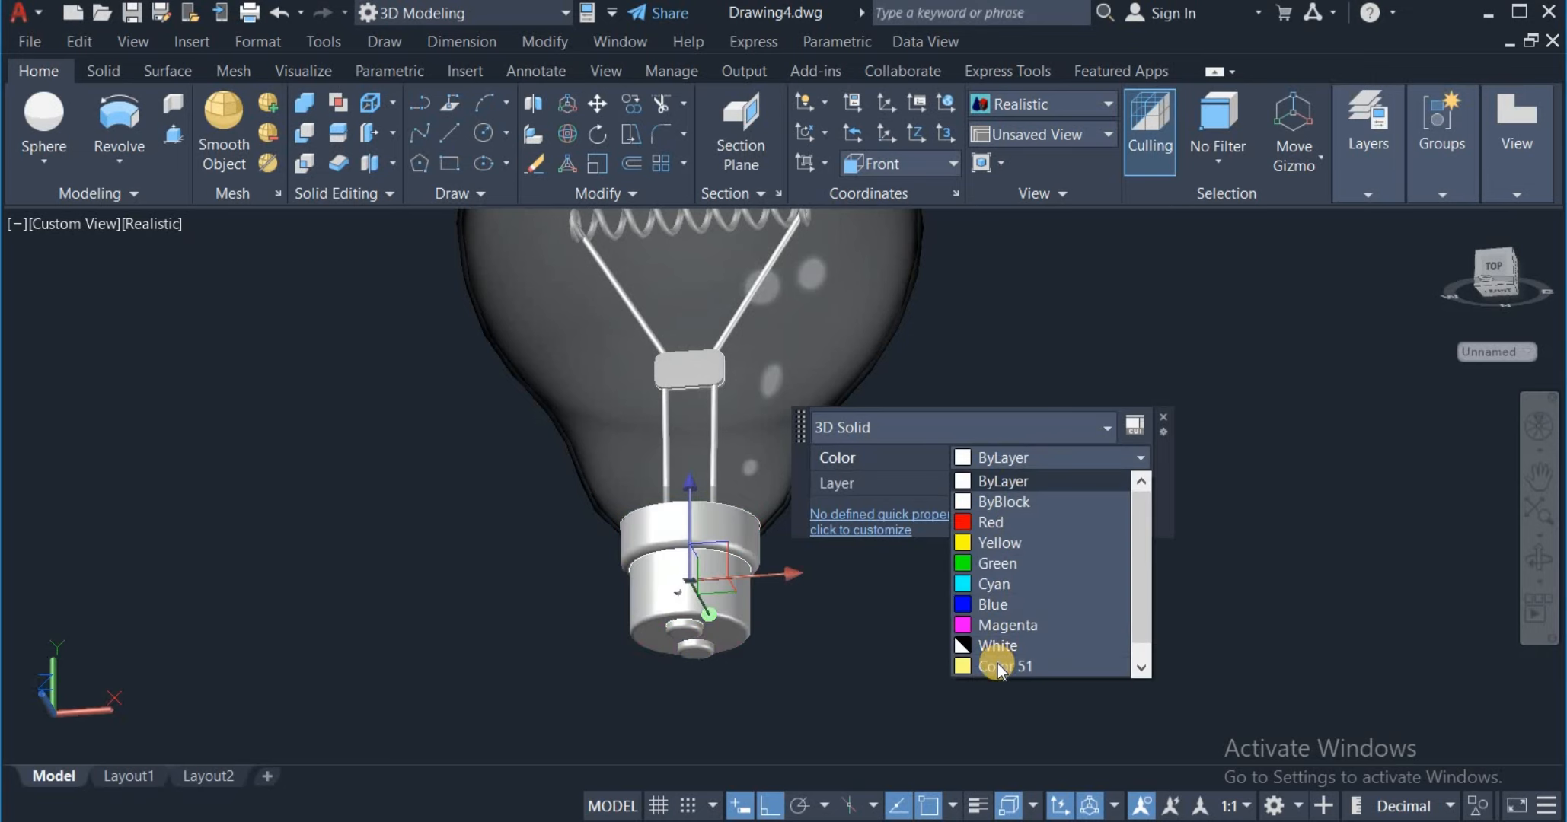
left_click(997, 663)
key("alt+Down")
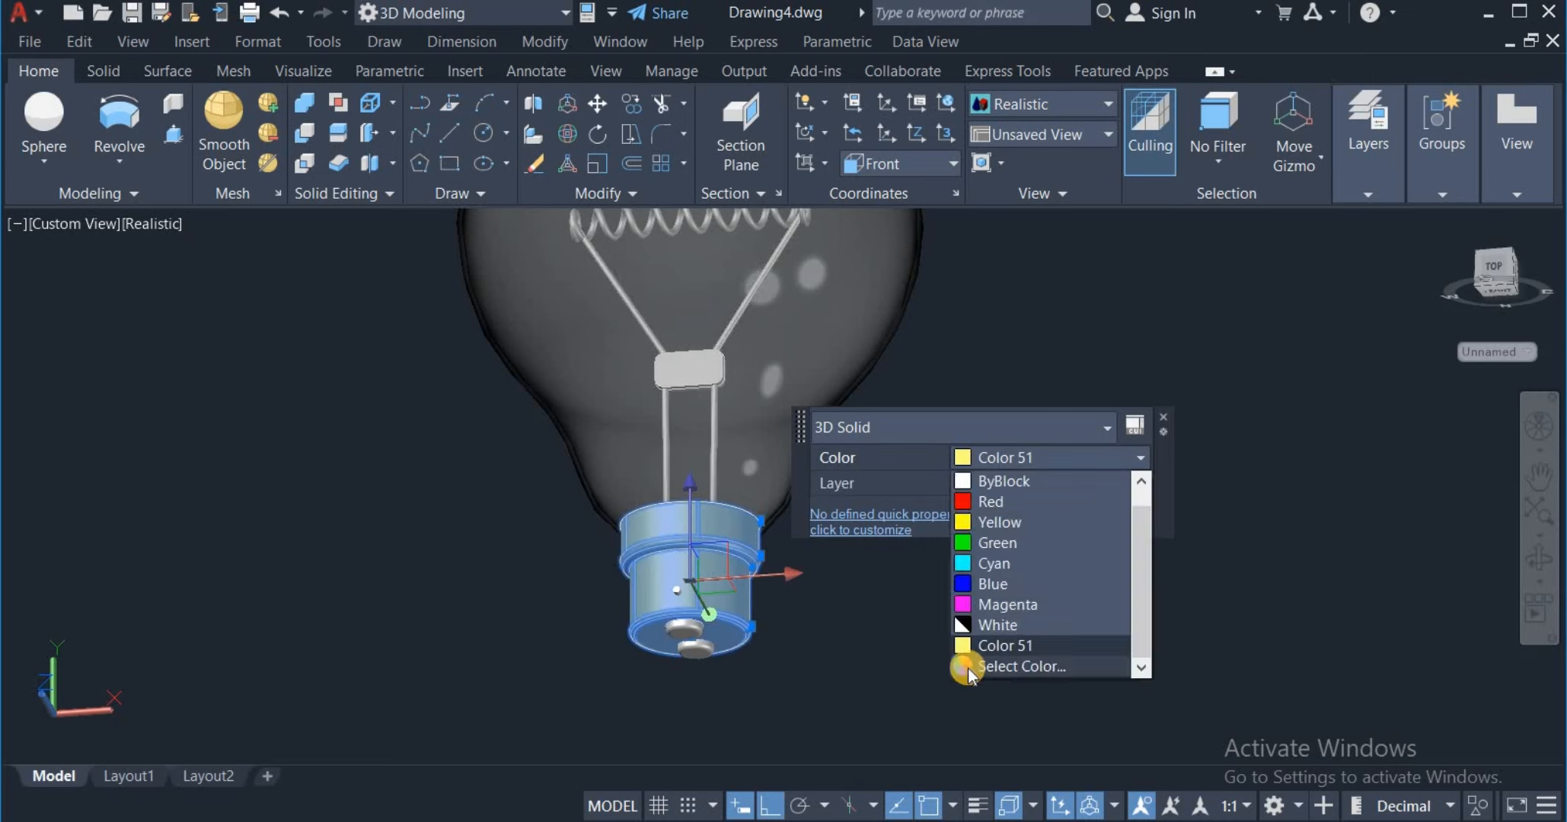
left_click(968, 667)
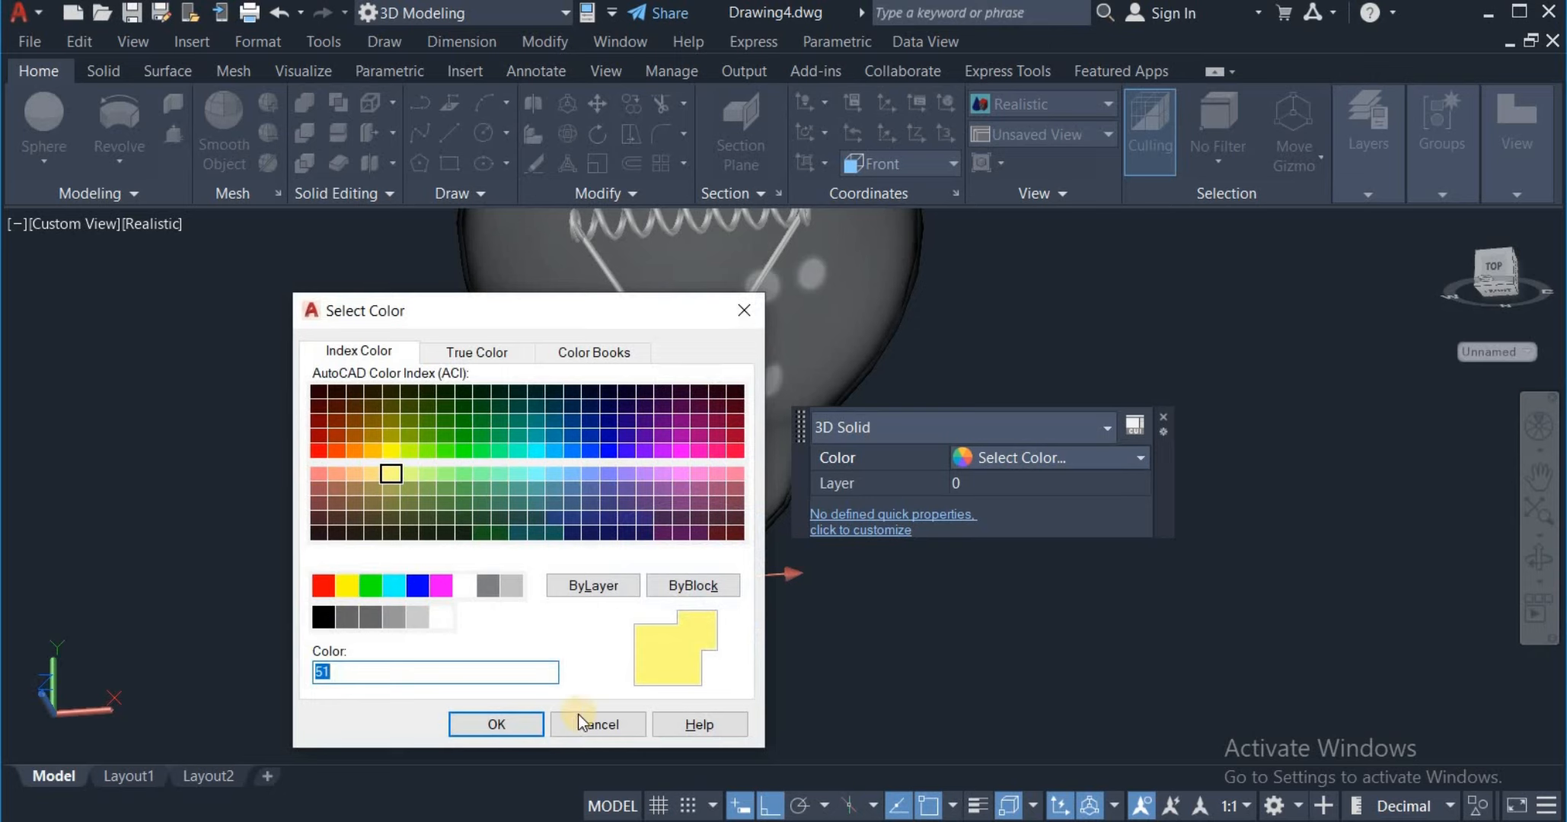
left_click(383, 473)
left_click(487, 726)
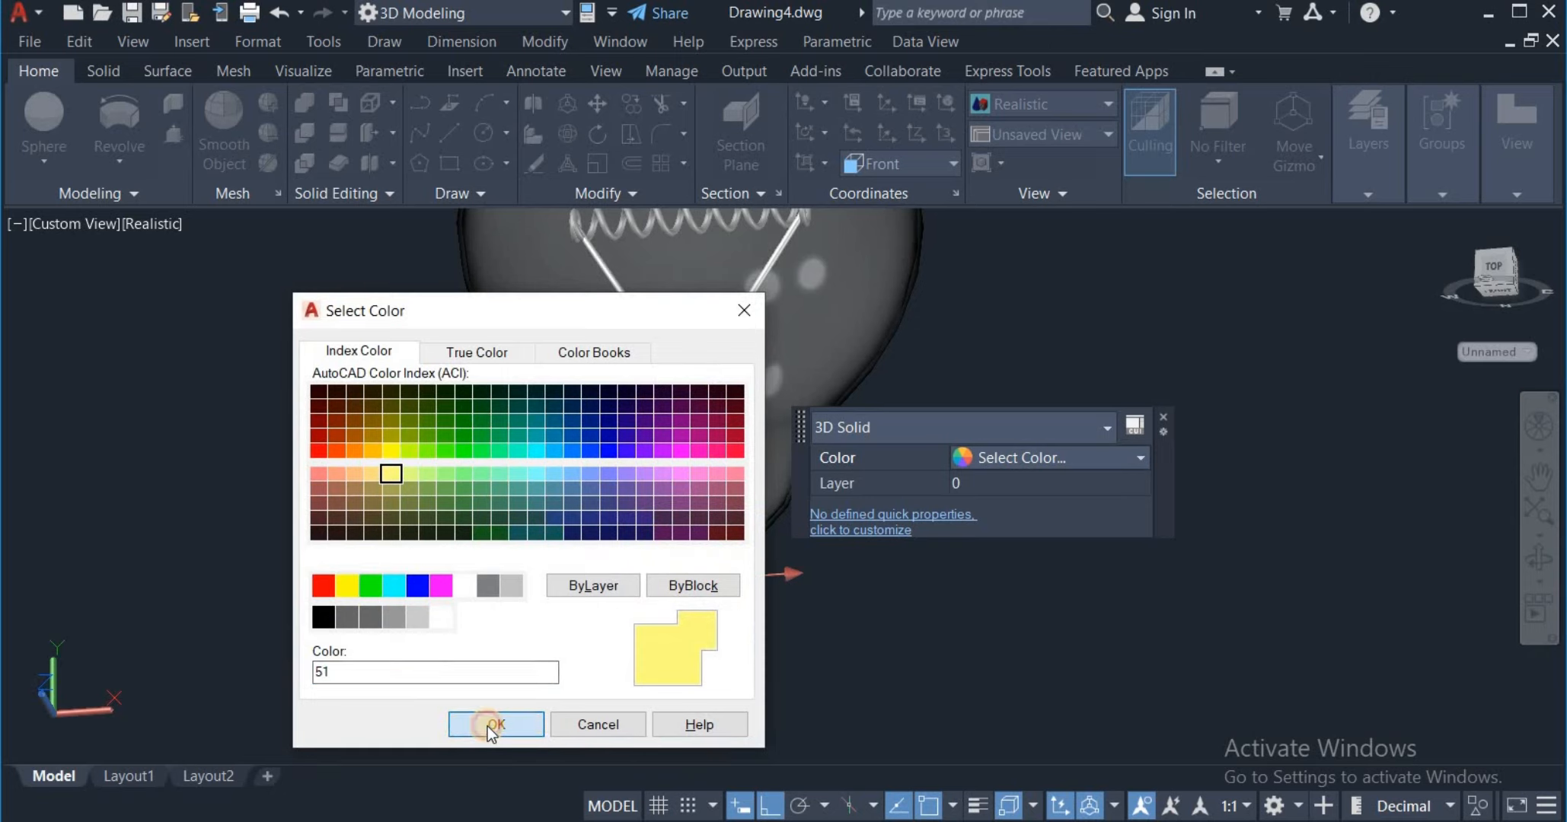
key("Escape")
Step: Examine the colored cap with its bottom contacts and the whole bulb from a nearly frontal angle
scroll(723, 643, "up", 6)
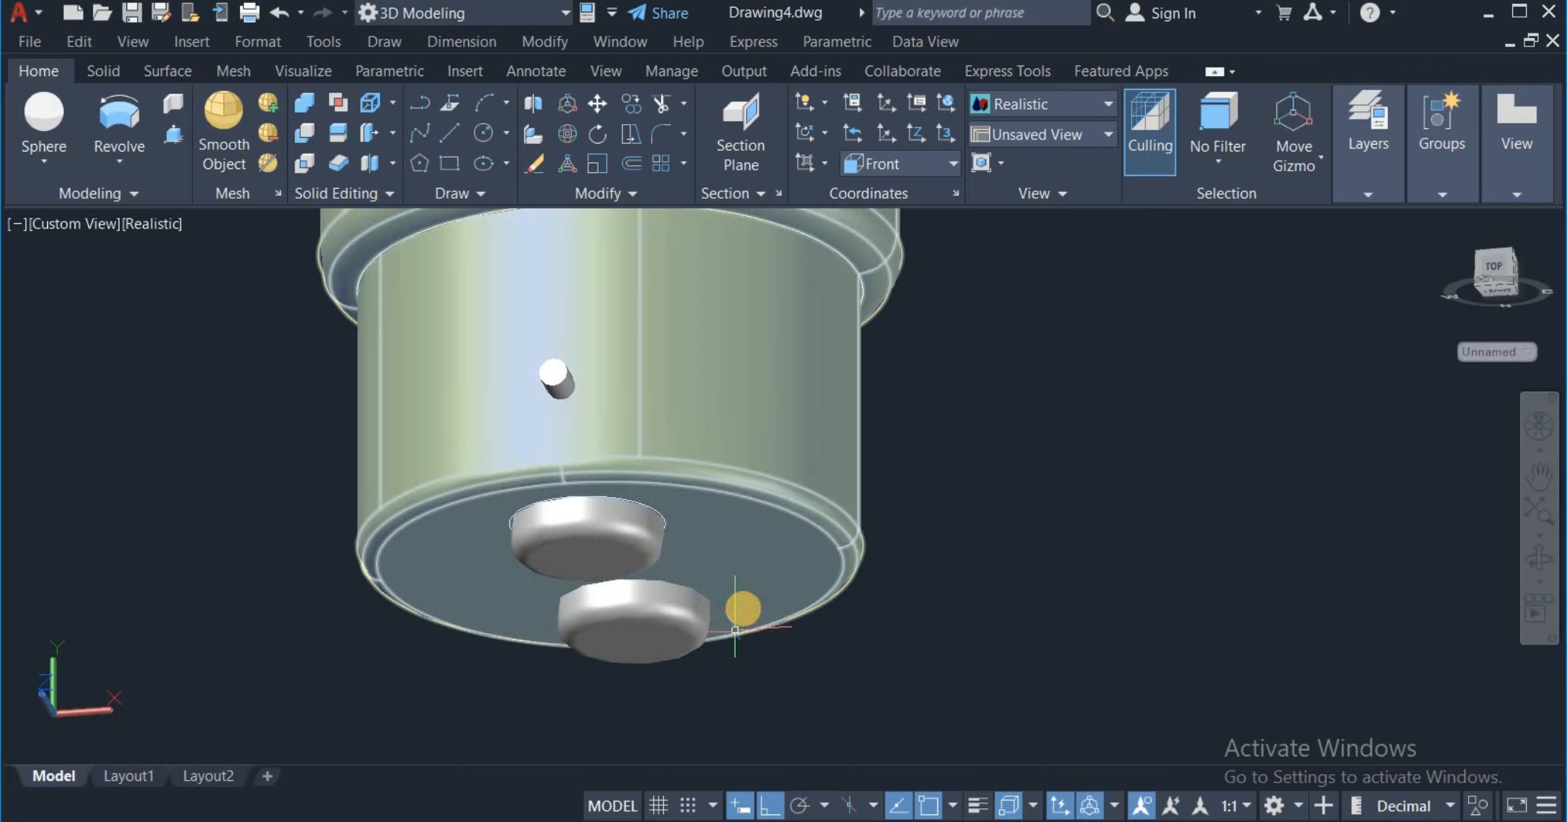
scroll(742, 607, "down", 6)
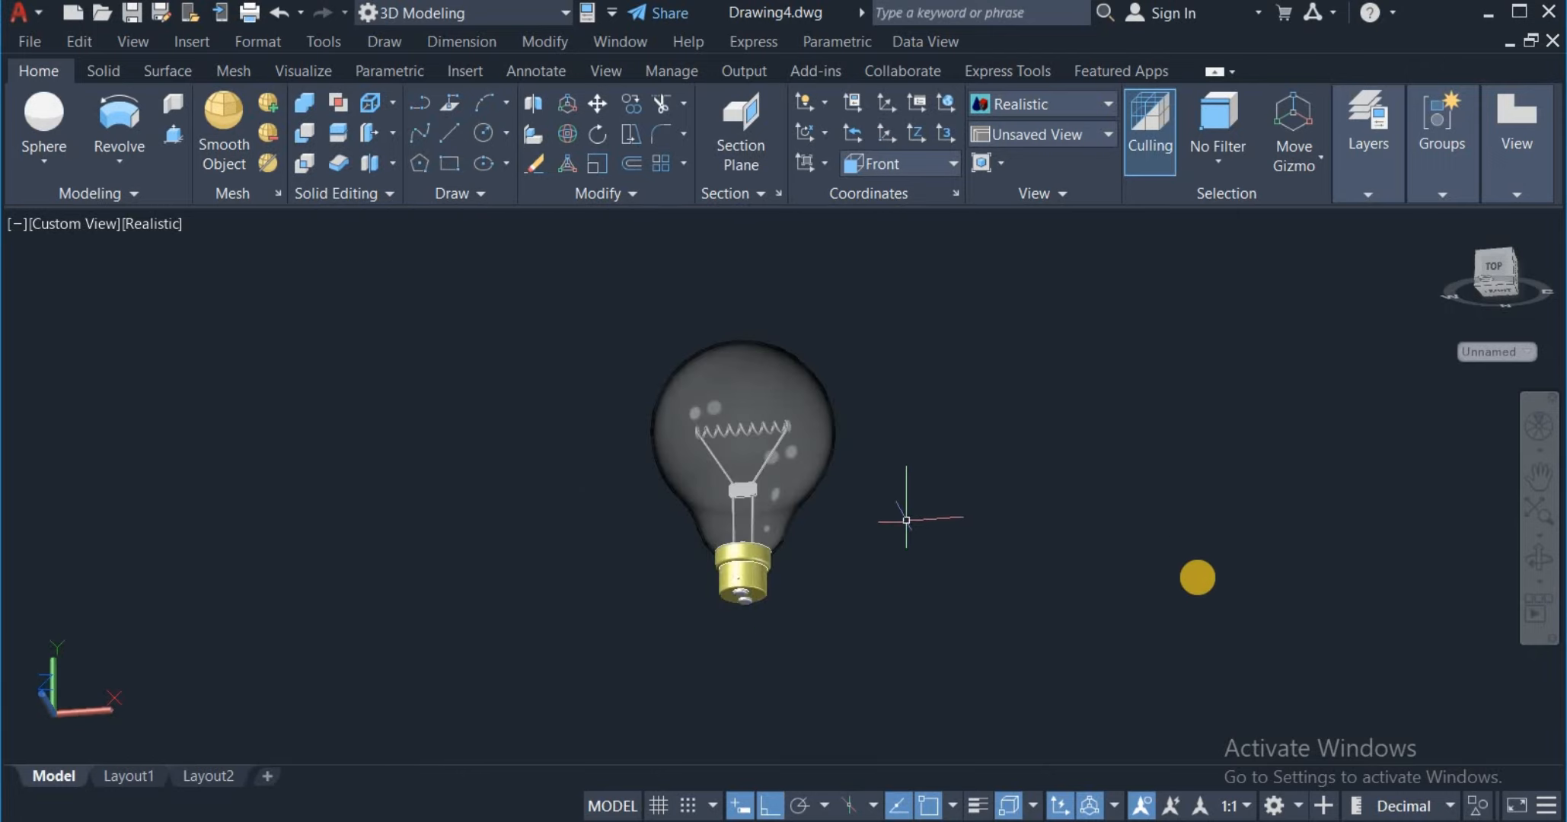
left_click_drag(1139, 557, 1052, 514)
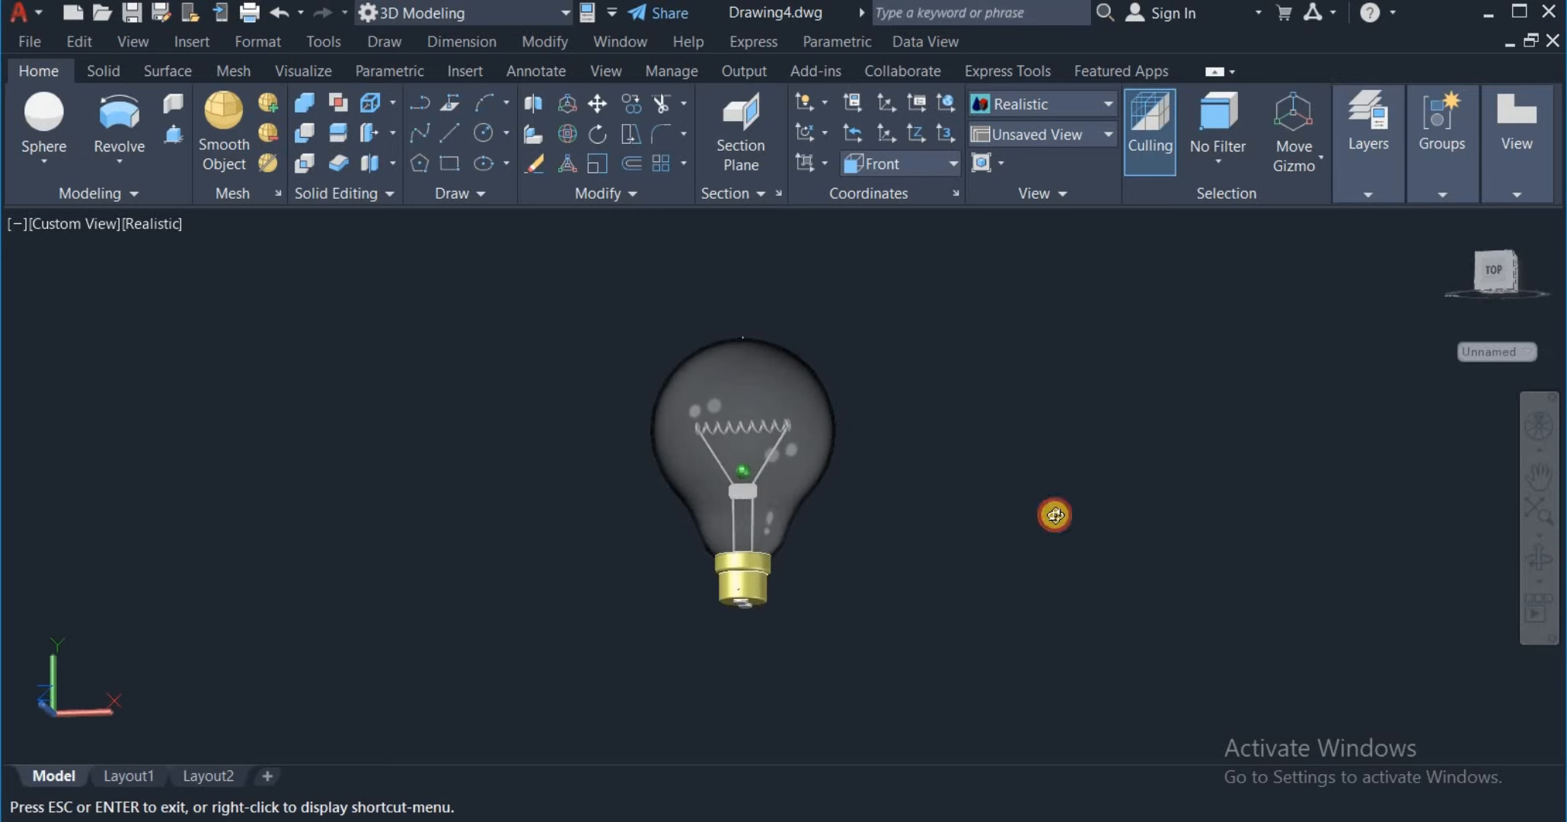
scroll(1032, 457, "up", 2)
scroll(965, 488, "up", 2)
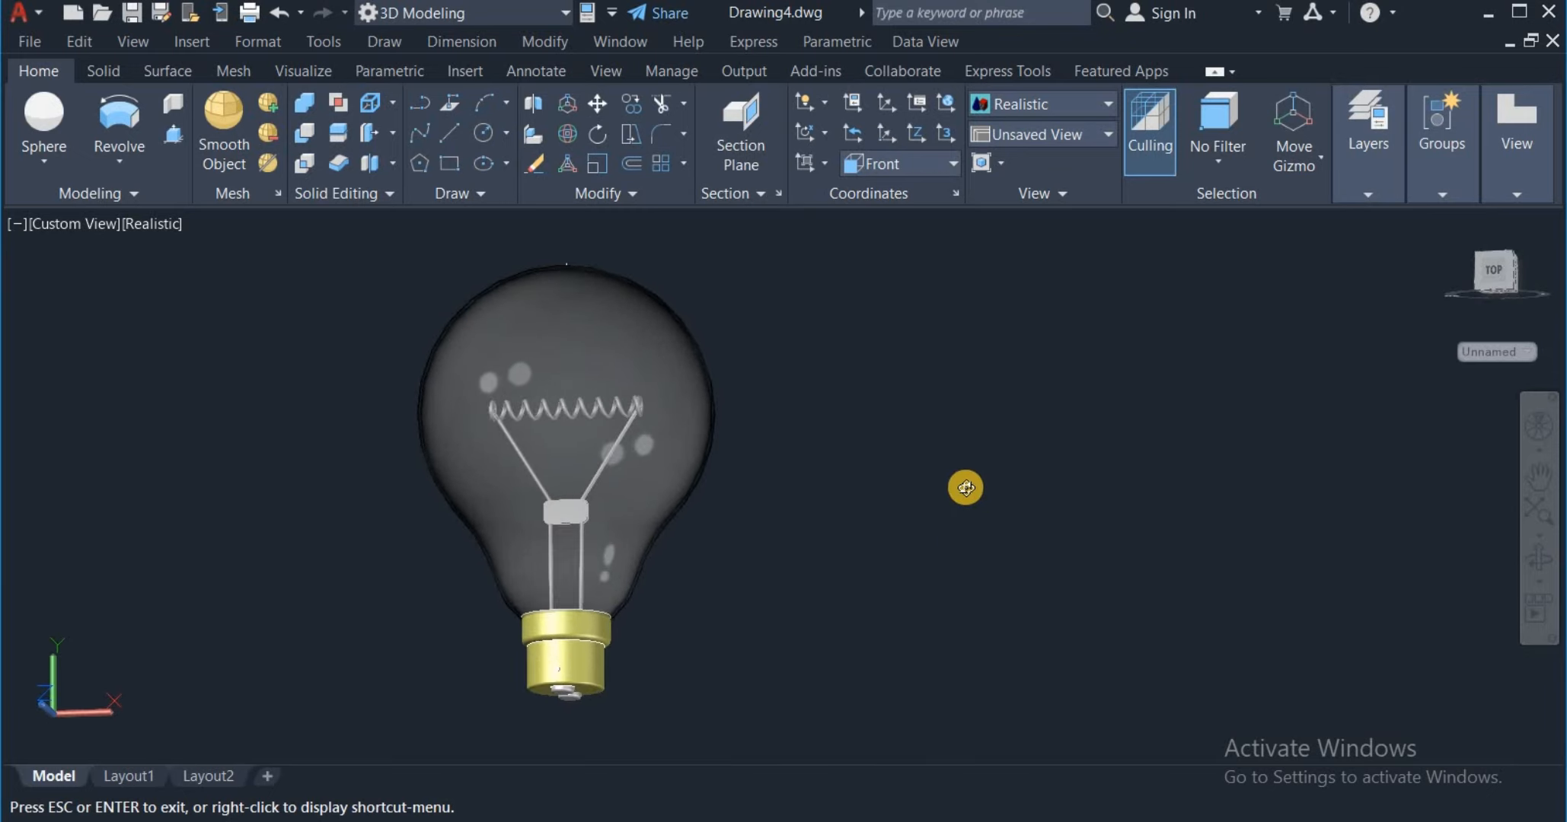
scroll(948, 495, "down", 1)
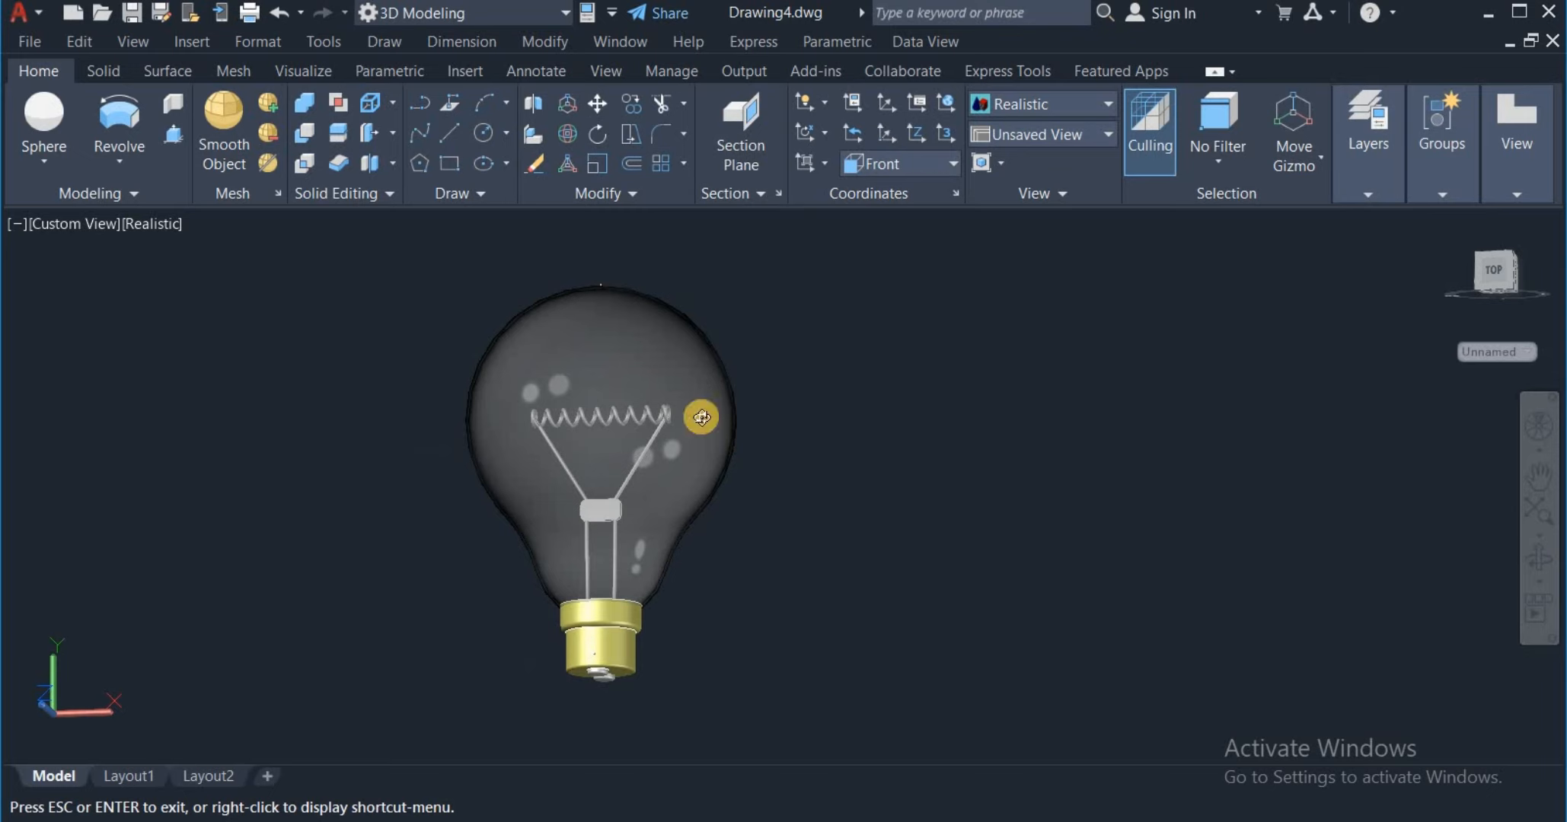
right_click(786, 431)
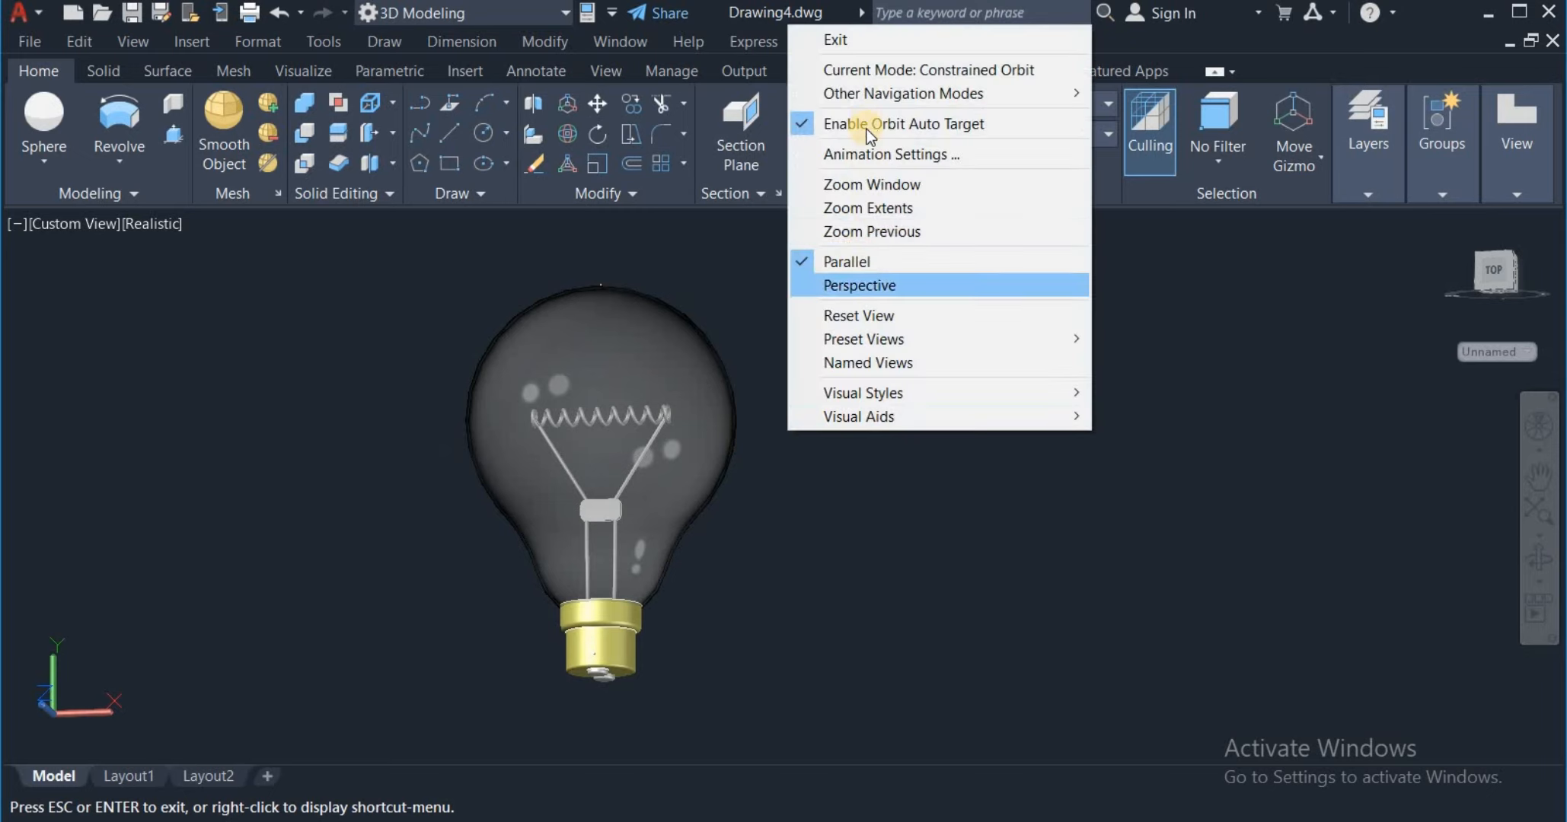
left_click(860, 32)
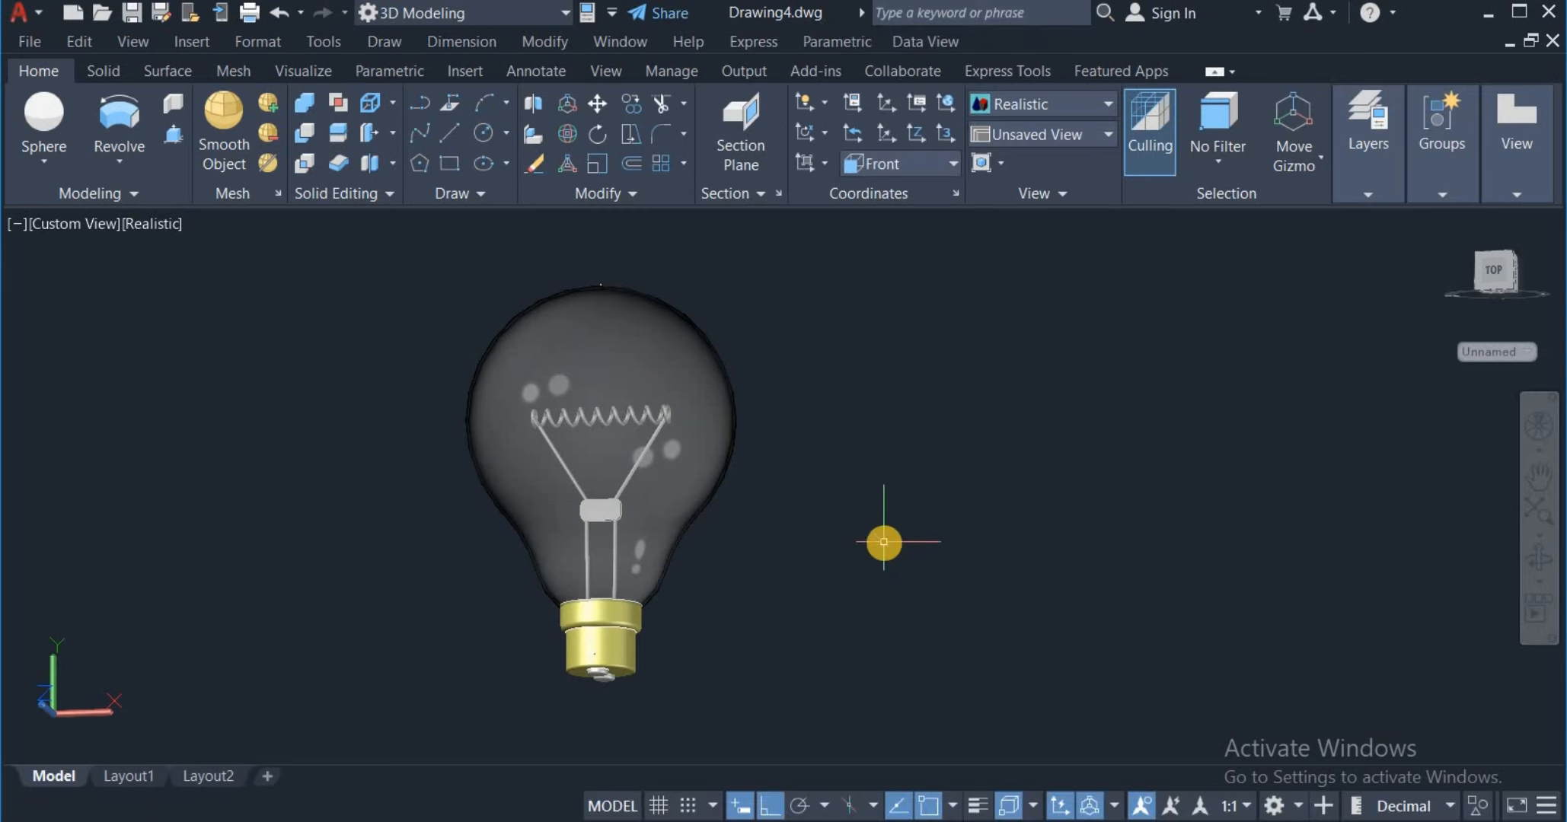
Step: Select the entire bulb and place a copy of it beside the original
middle_click_drag(882, 542, 746, 555)
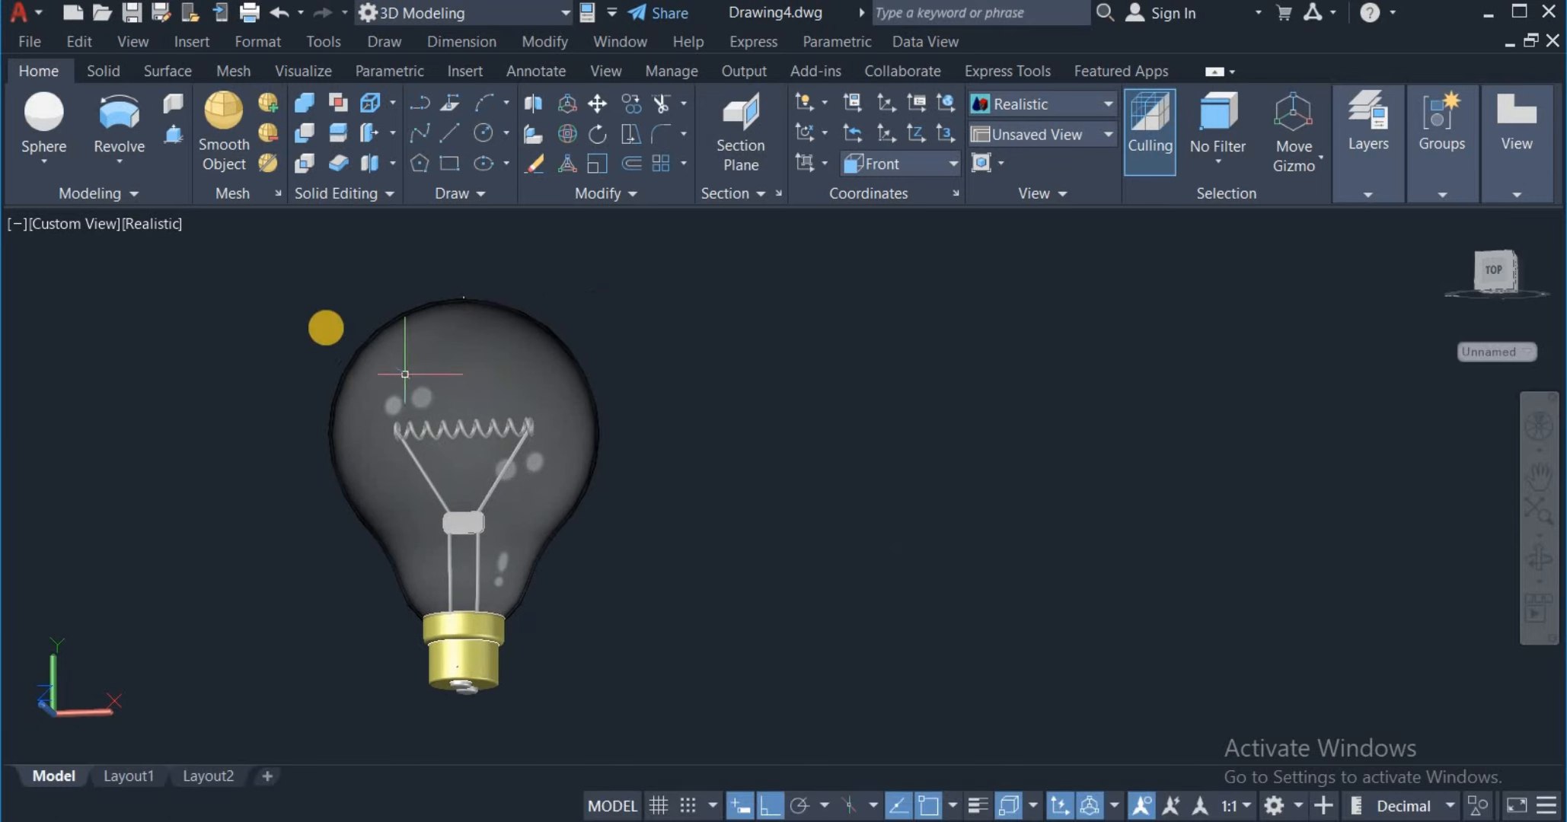
left_click(301, 290)
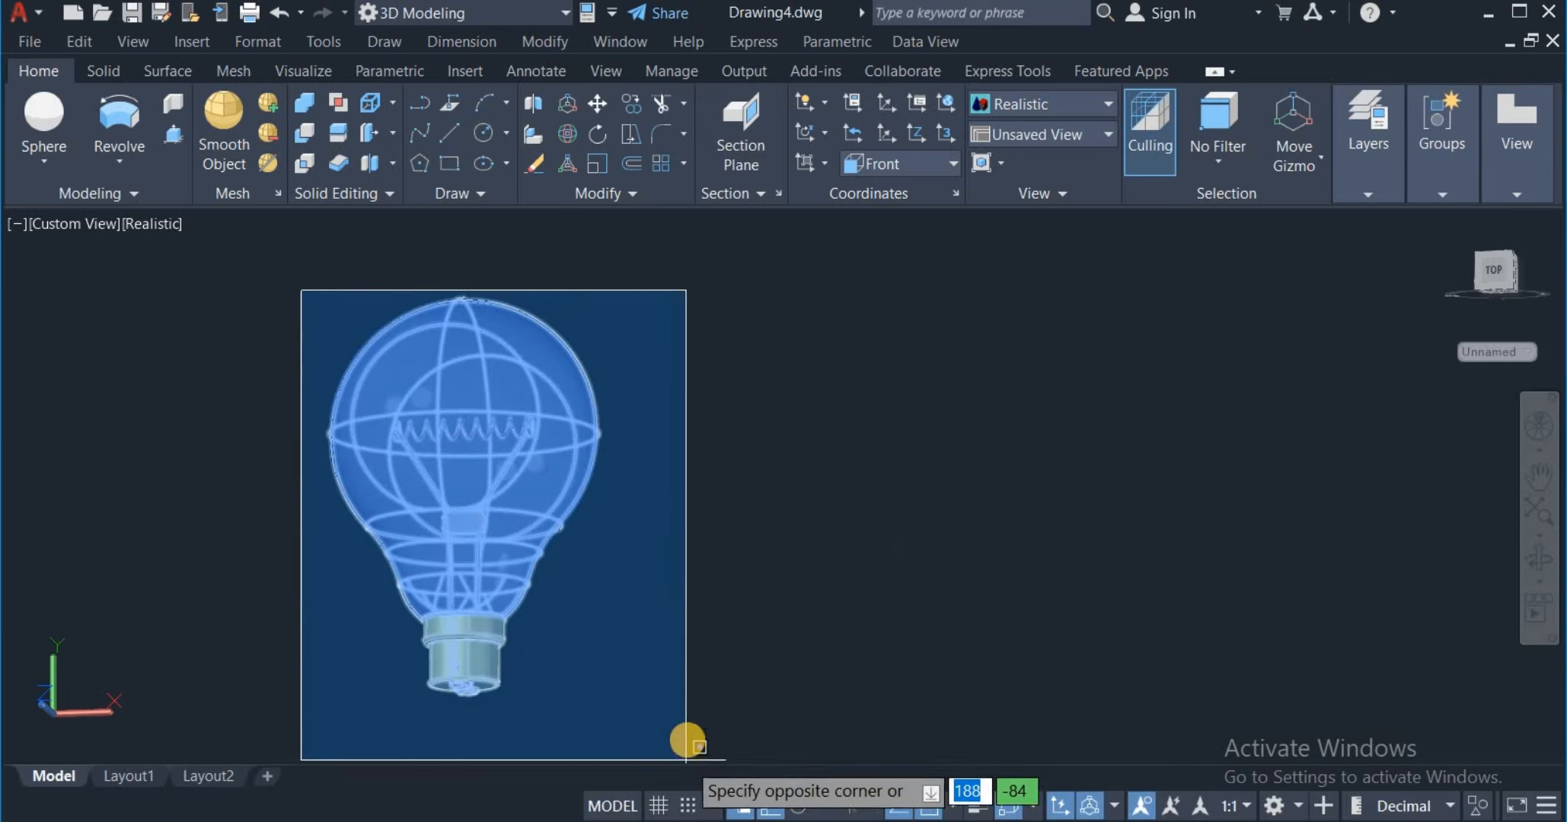
left_click(683, 727)
right_click_drag(665, 674, 1028, 668)
left_click(1093, 707)
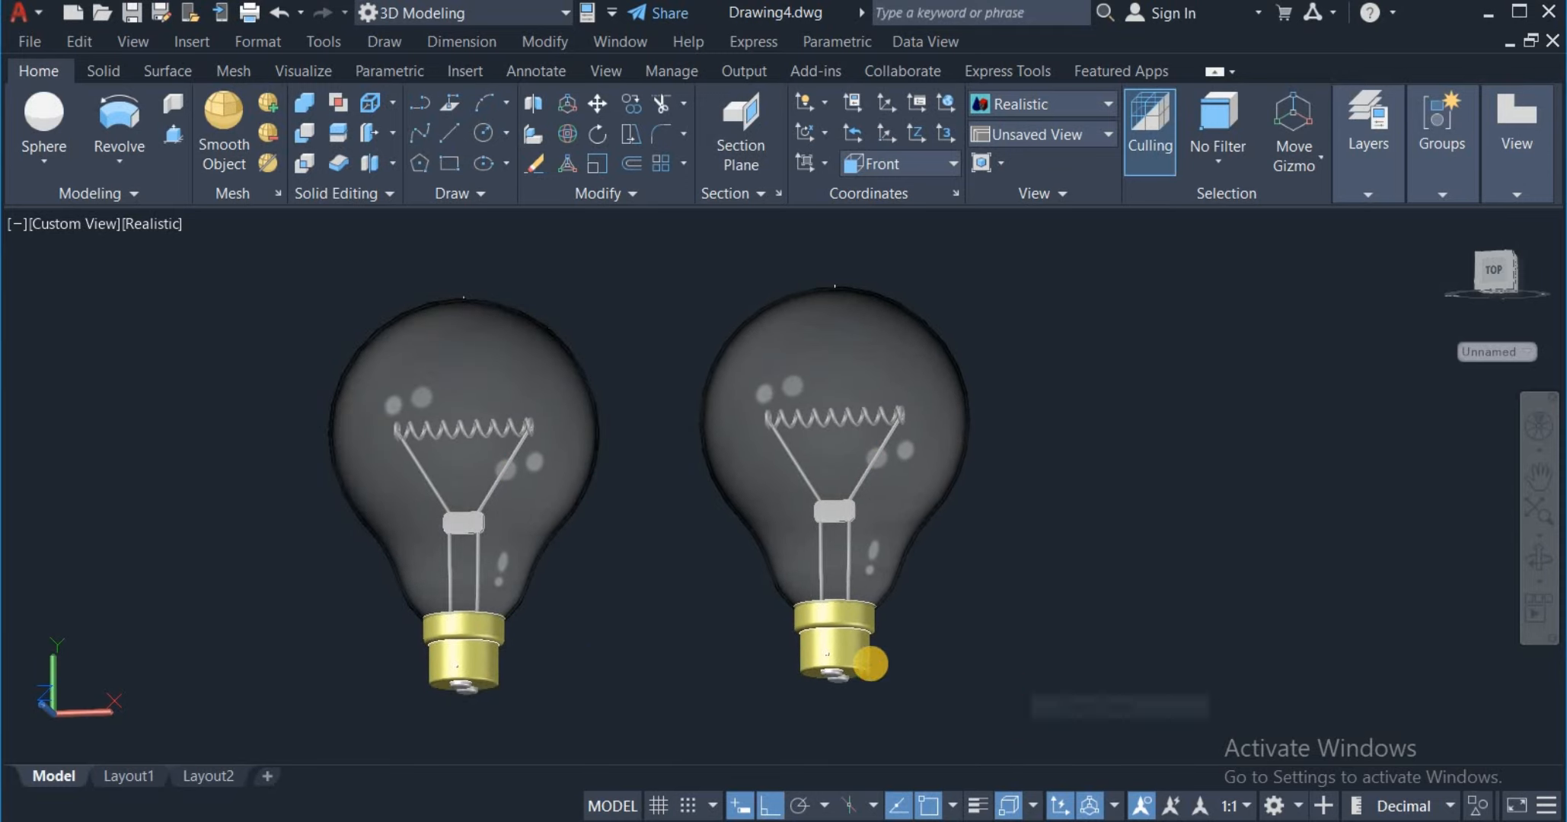
Step: Apply the Clear - Green 1 glass material from the Autodesk Library to the copied bulb's glass body and close the materials browser
left_click(303, 70)
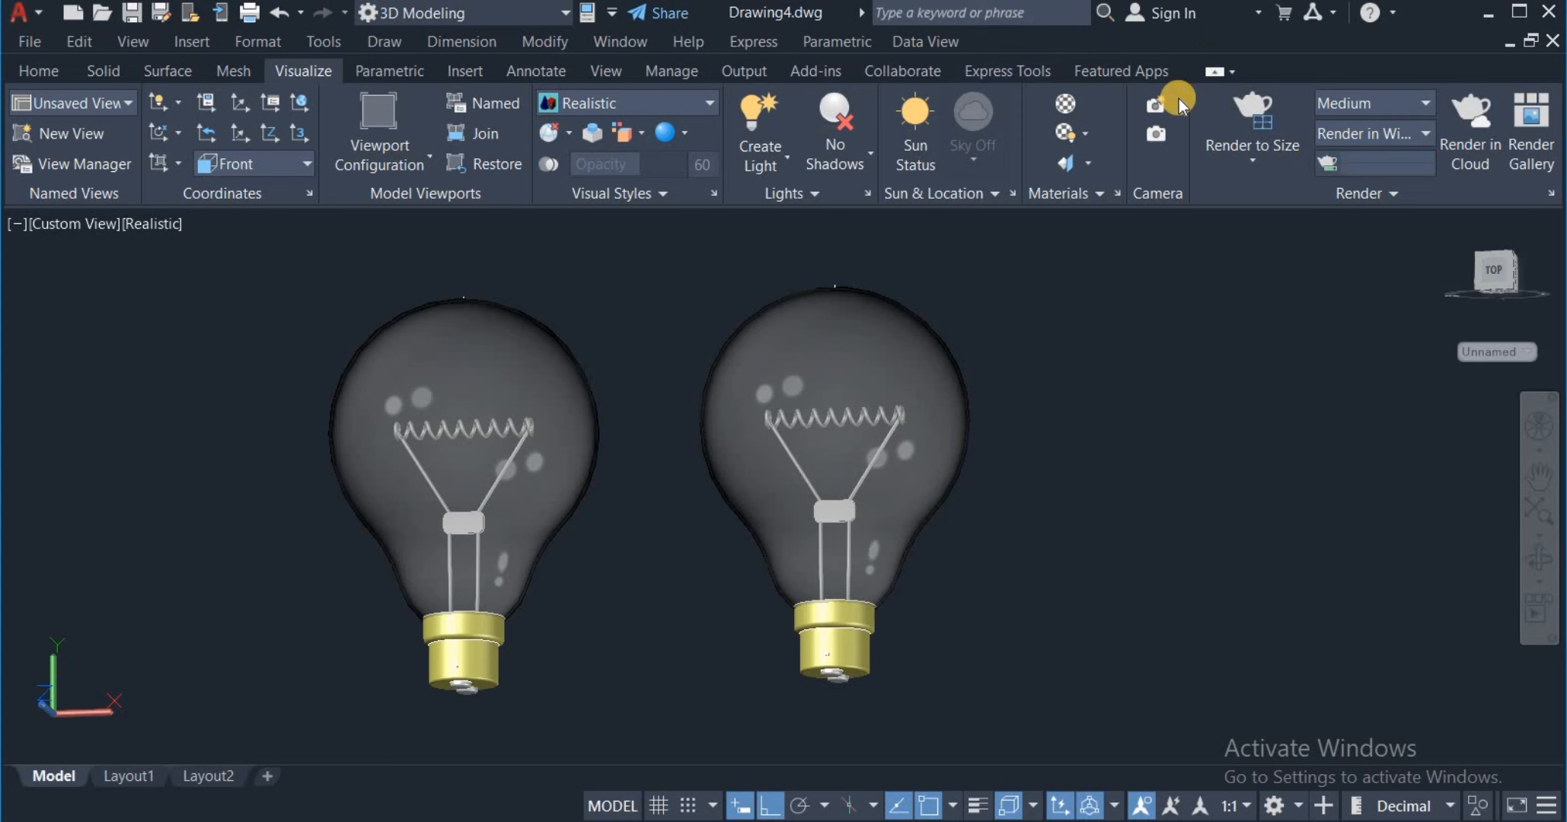
left_click(1064, 109)
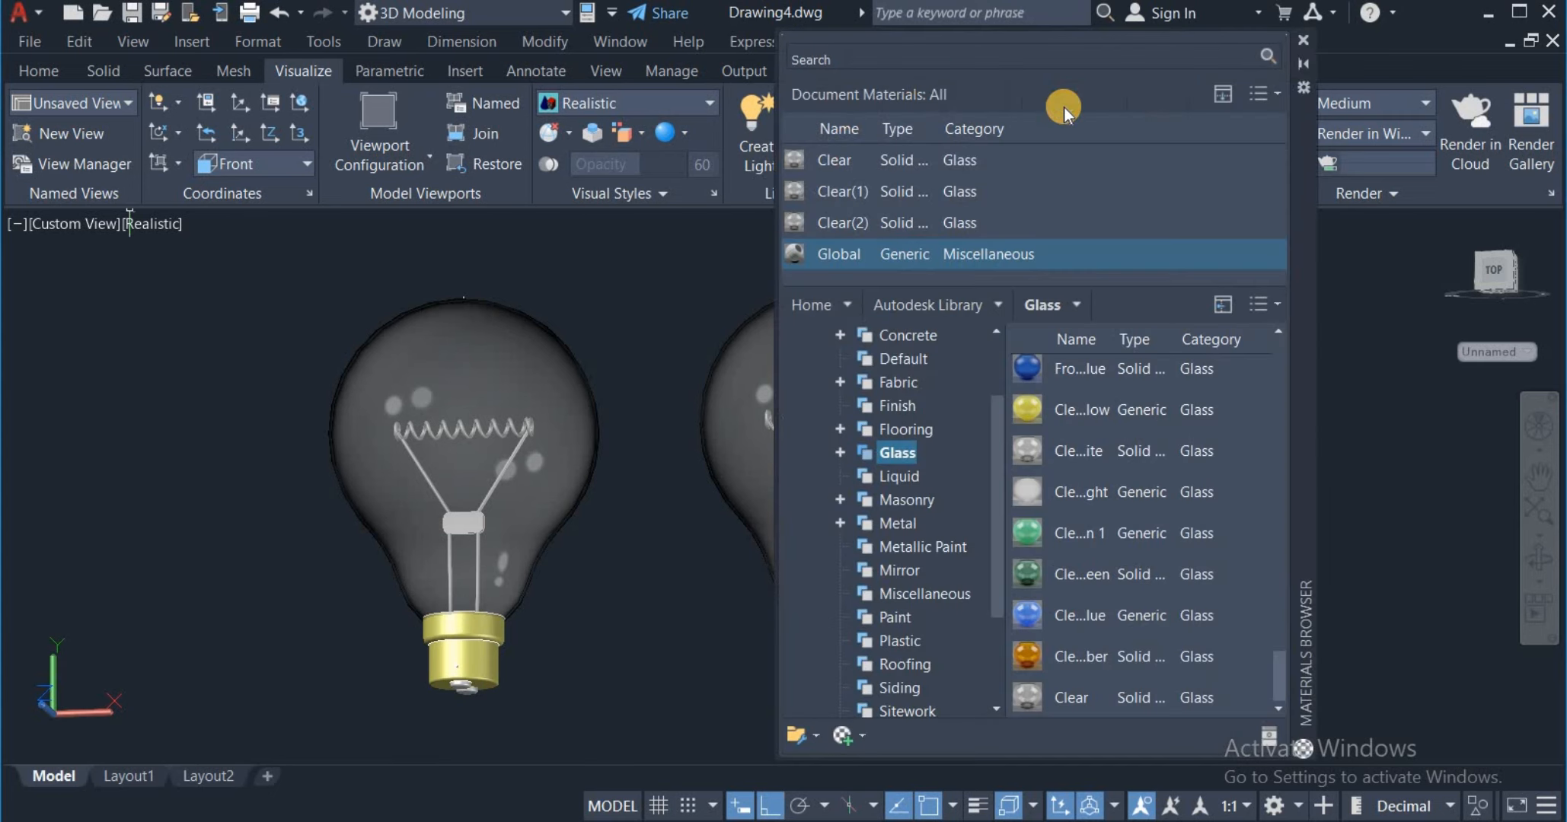
left_click_drag(1068, 530, 680, 549)
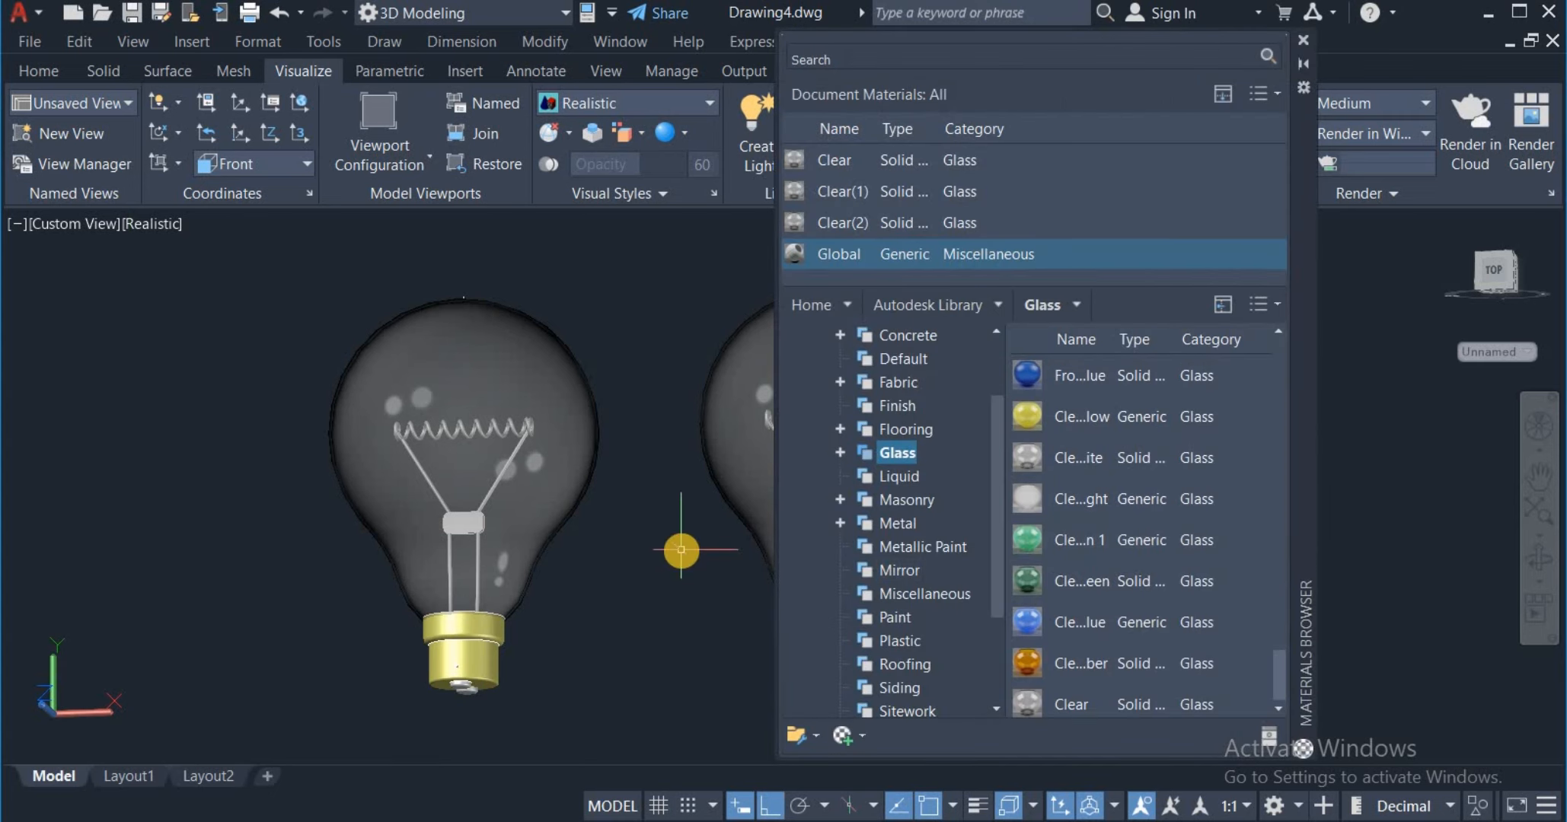
middle_click_drag(681, 549, 449, 533)
scroll(1079, 594, "down", 1)
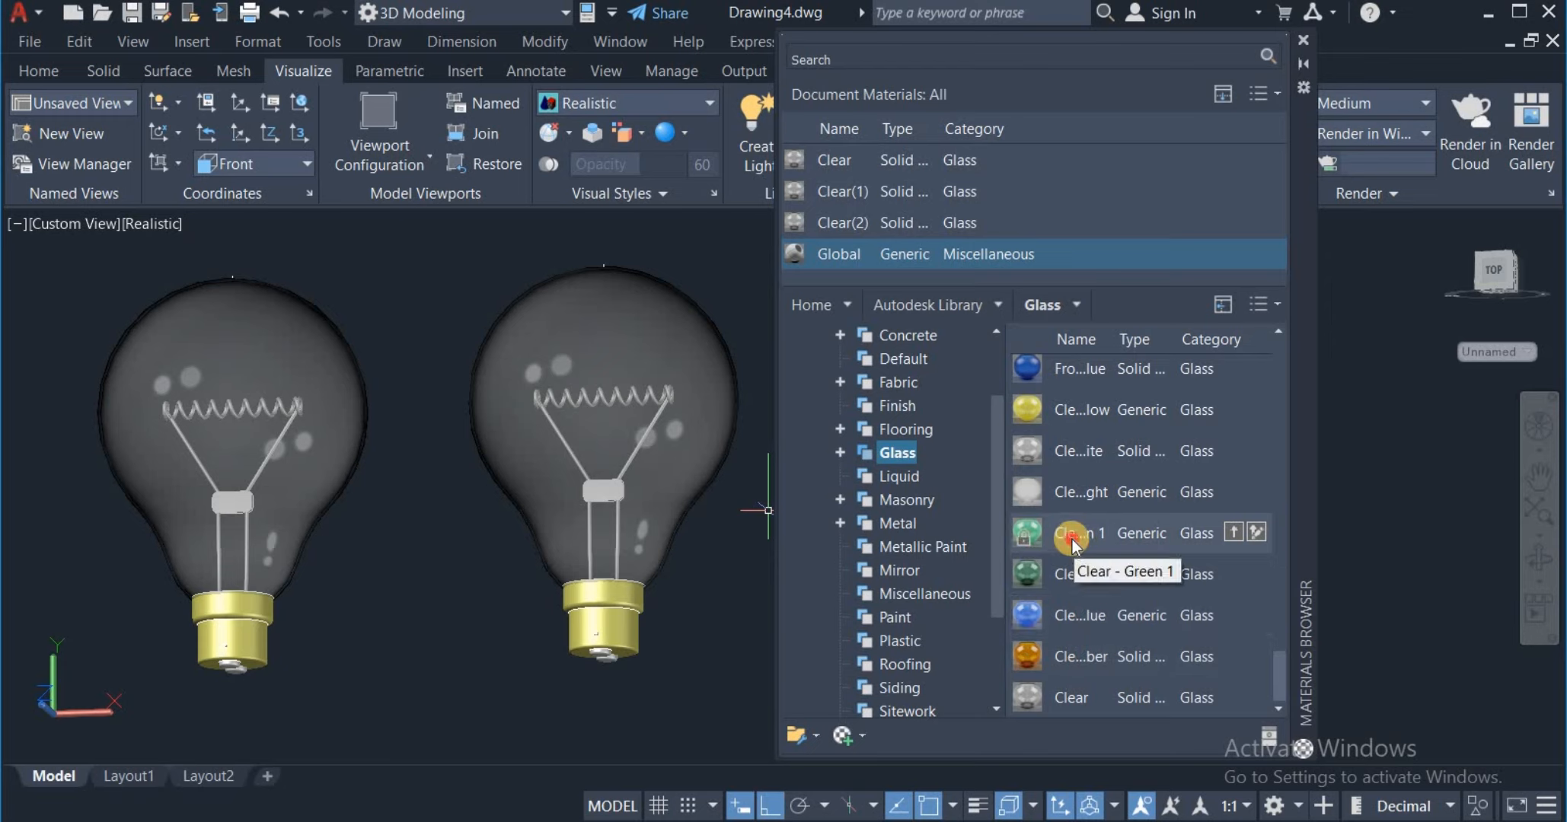
left_click_drag(1071, 538, 685, 478)
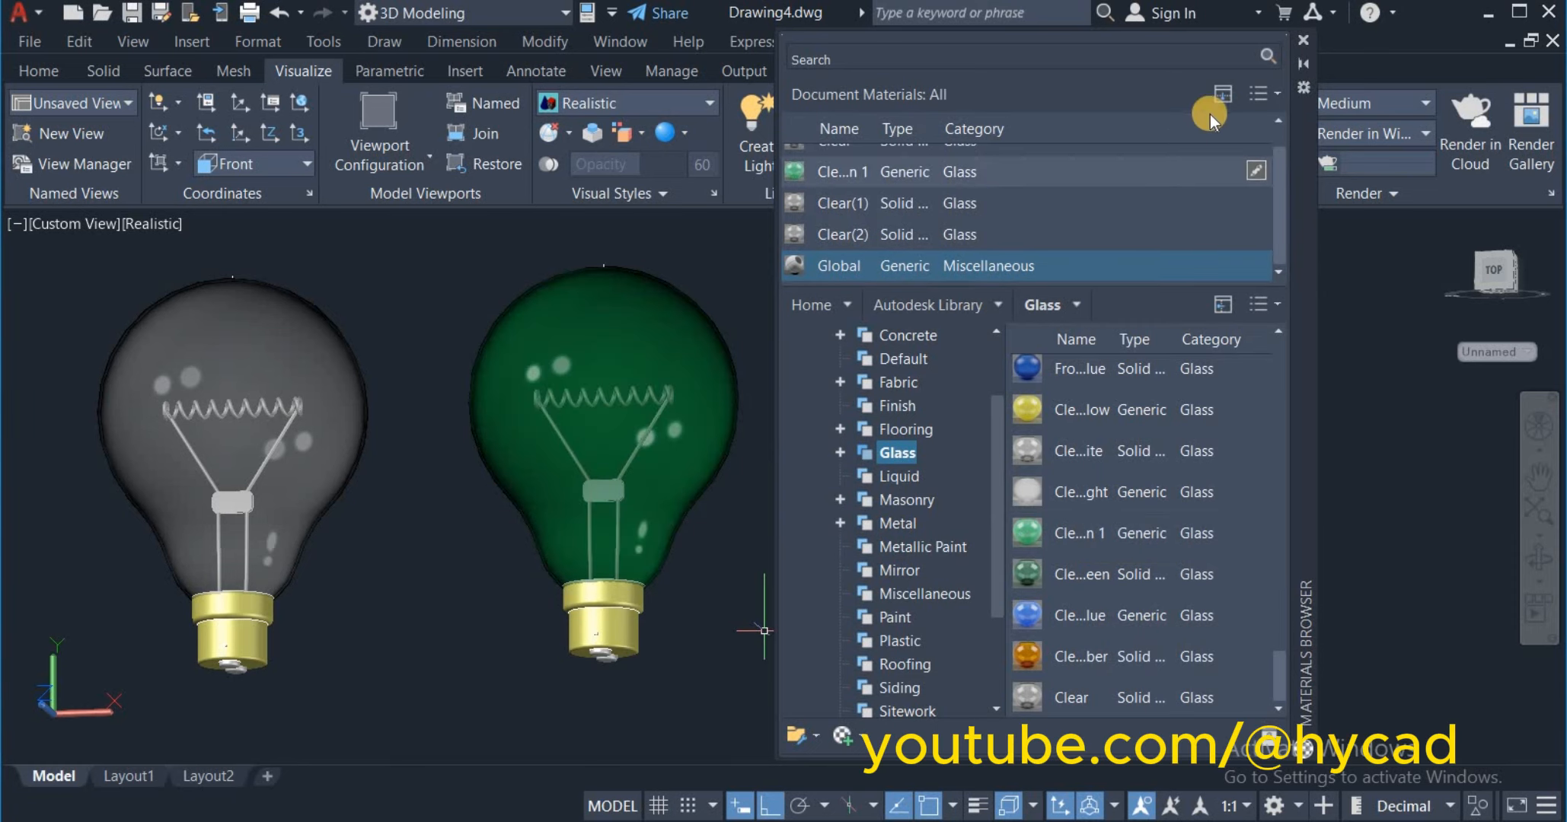
left_click(1301, 39)
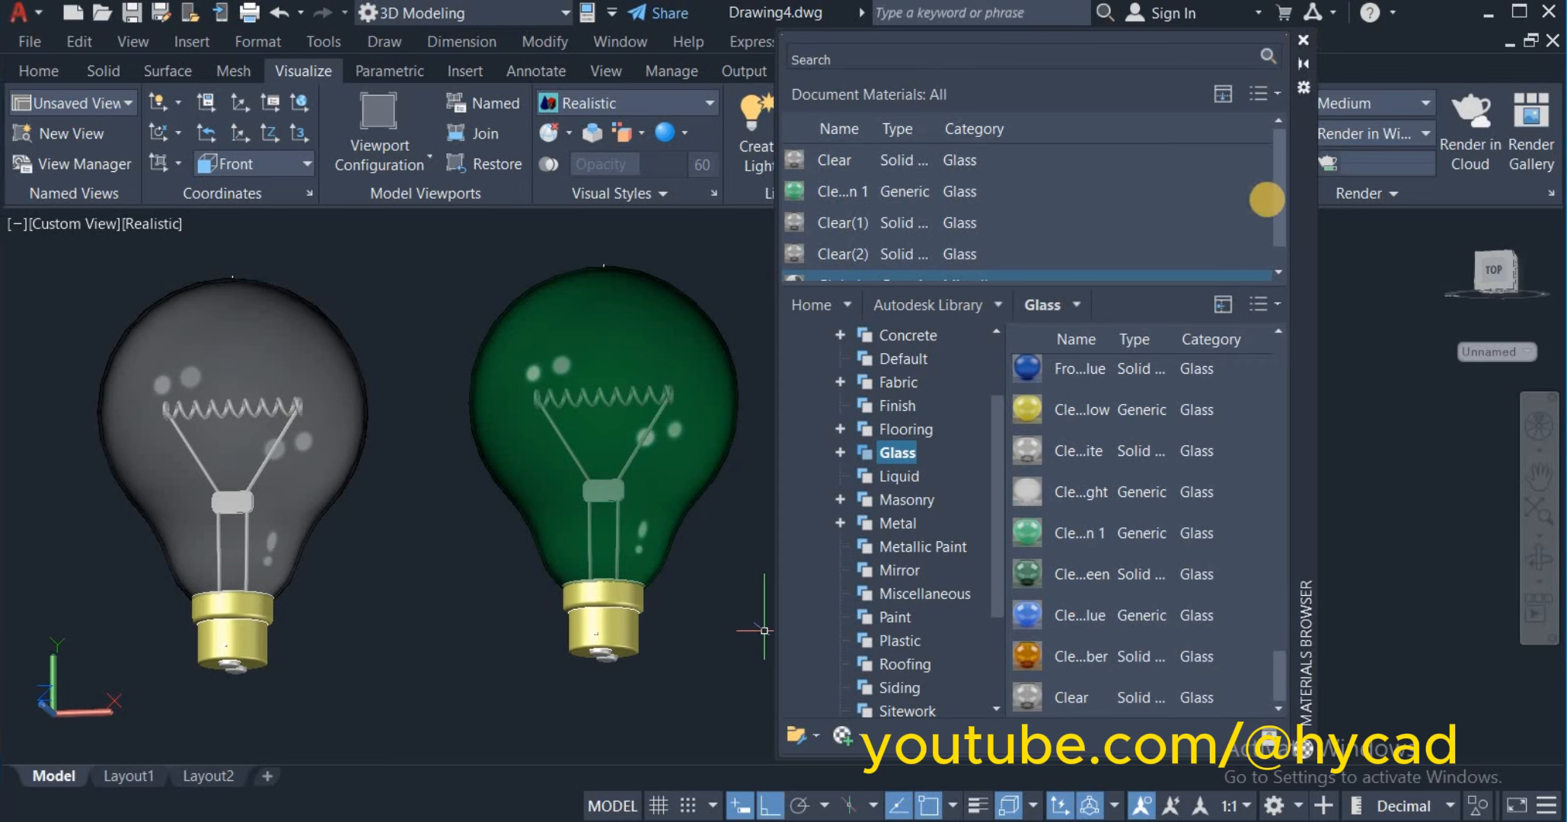
Step: Examine the clear bulb and the green bulb side by side from slightly different angles
middle_click_drag(1119, 380, 1349, 389)
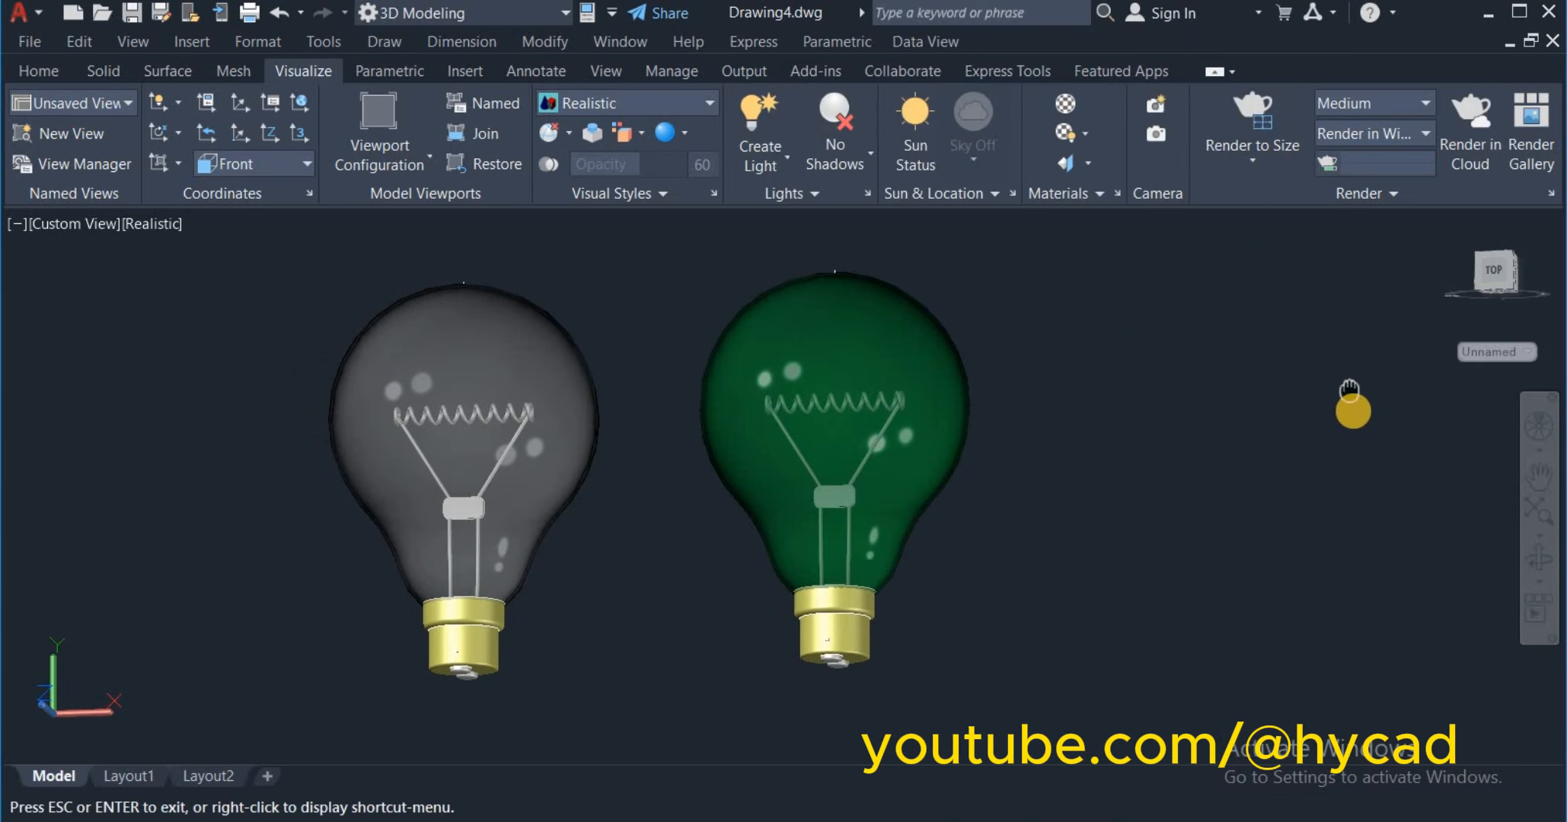
left_click(1539, 562)
left_click_drag(632, 599, 700, 648)
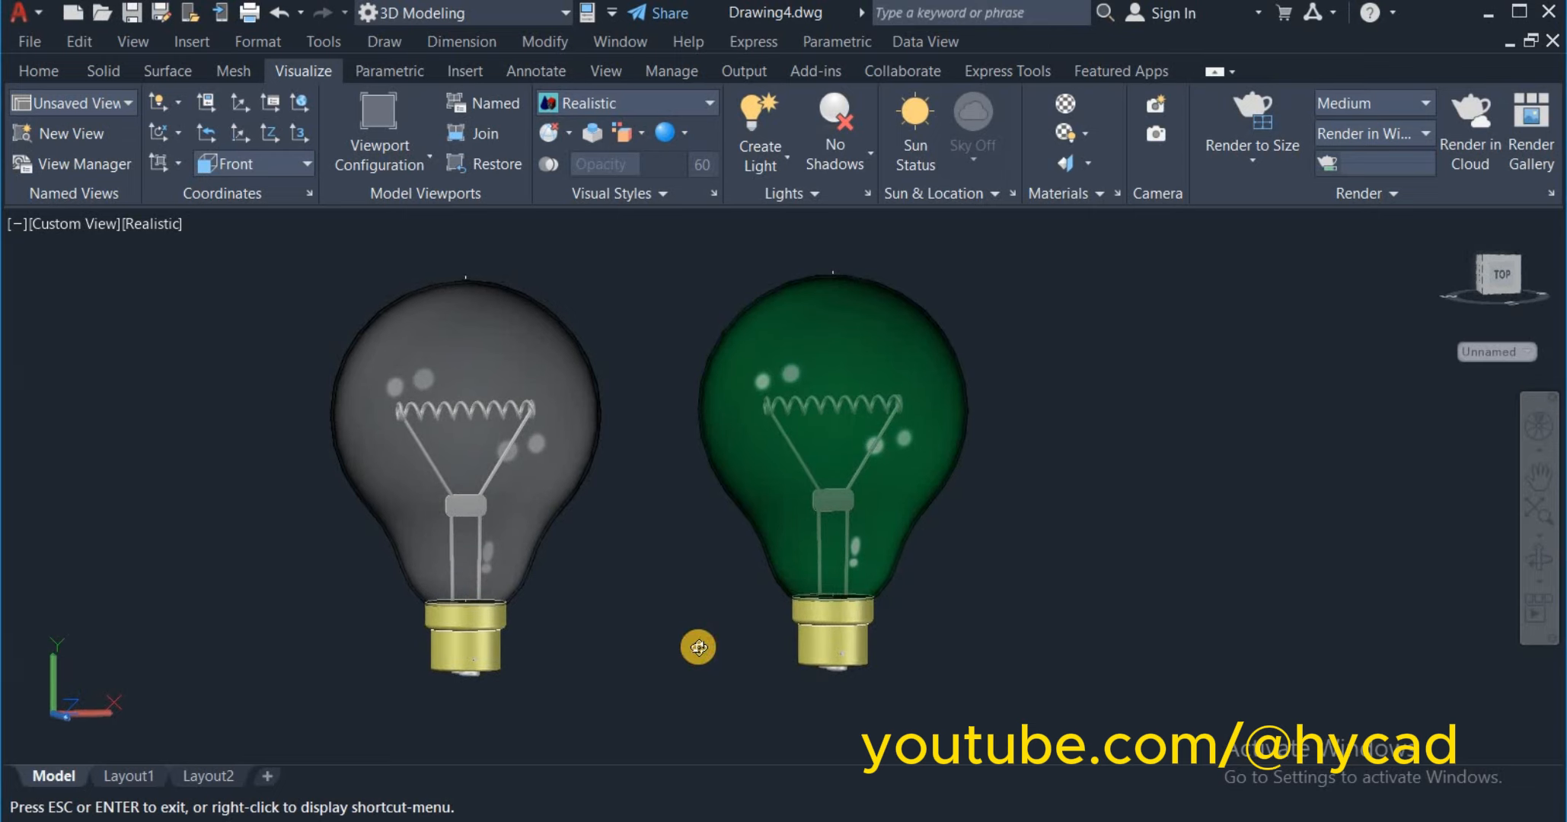
middle_click_drag(699, 648, 791, 645)
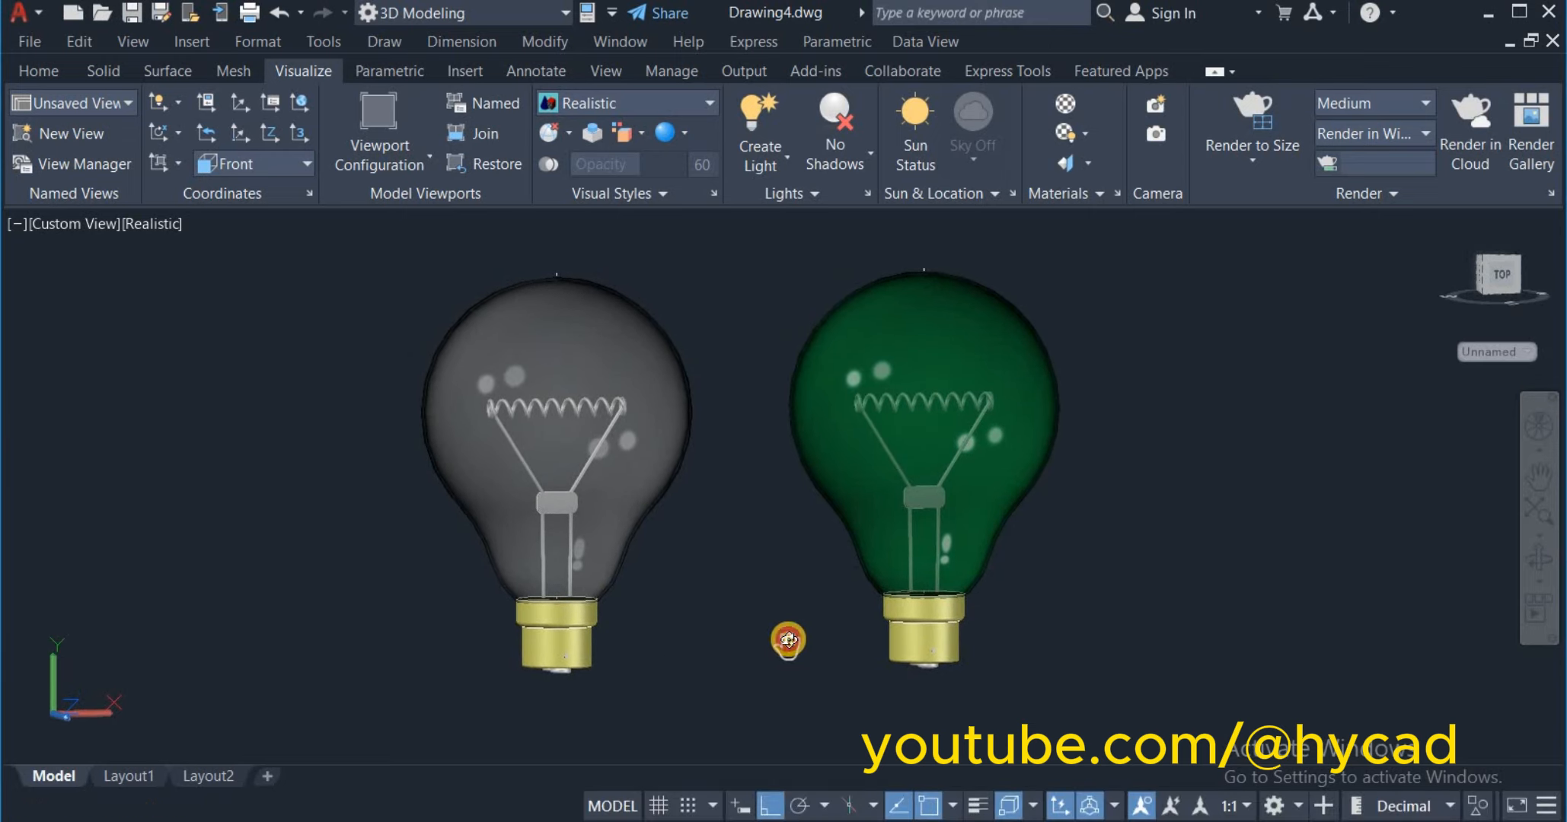
mouse_move(788, 639)
left_mouse_down()
mouse_move(779, 595)
mouse_move(781, 615)
mouse_move(819, 605)
mouse_move(928, 627)
mouse_move(819, 640)
left_mouse_up()
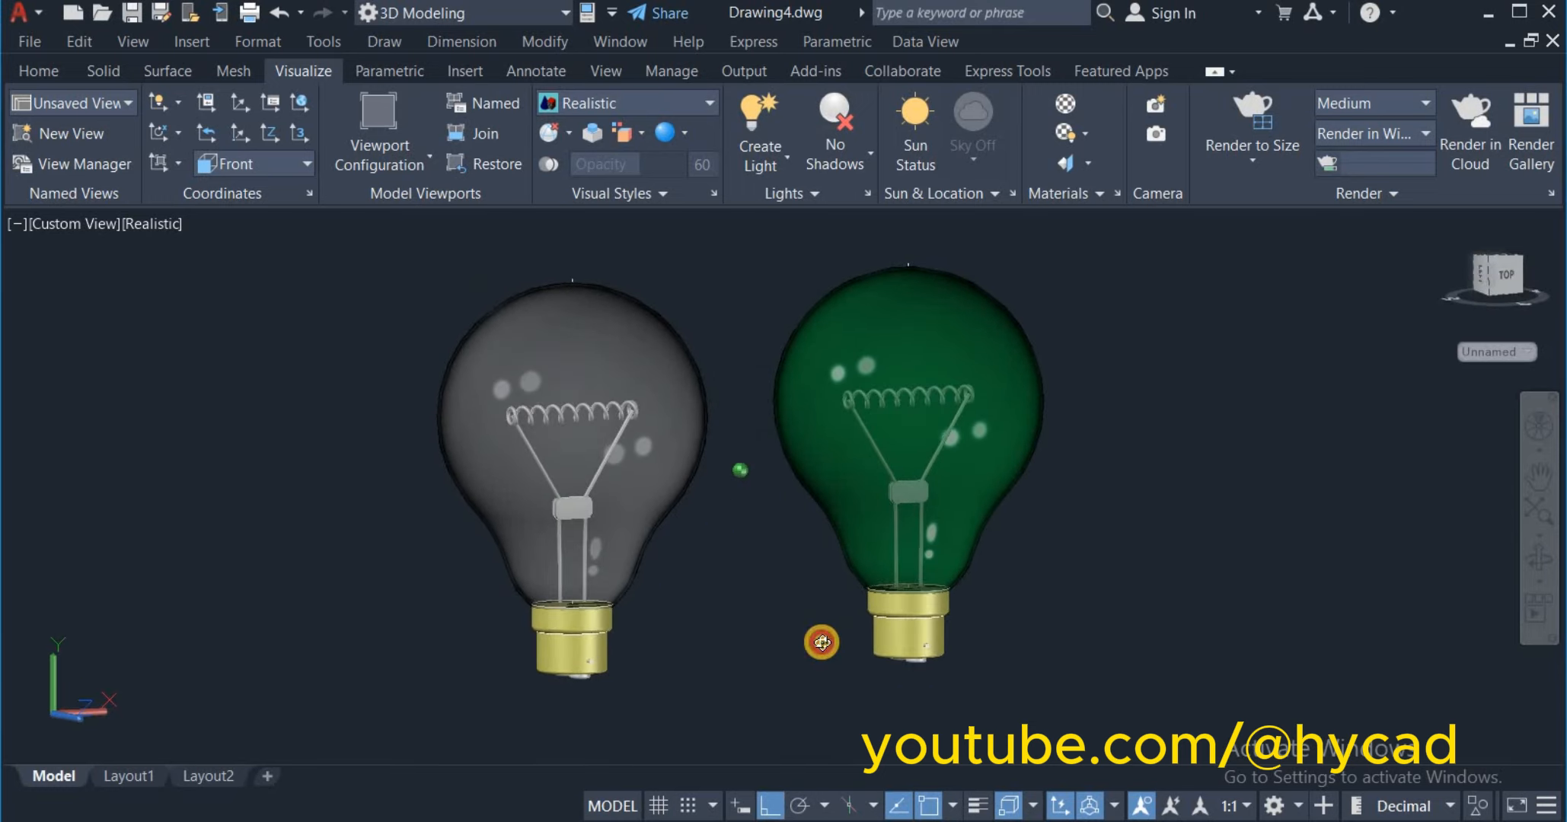
right_click(1146, 366)
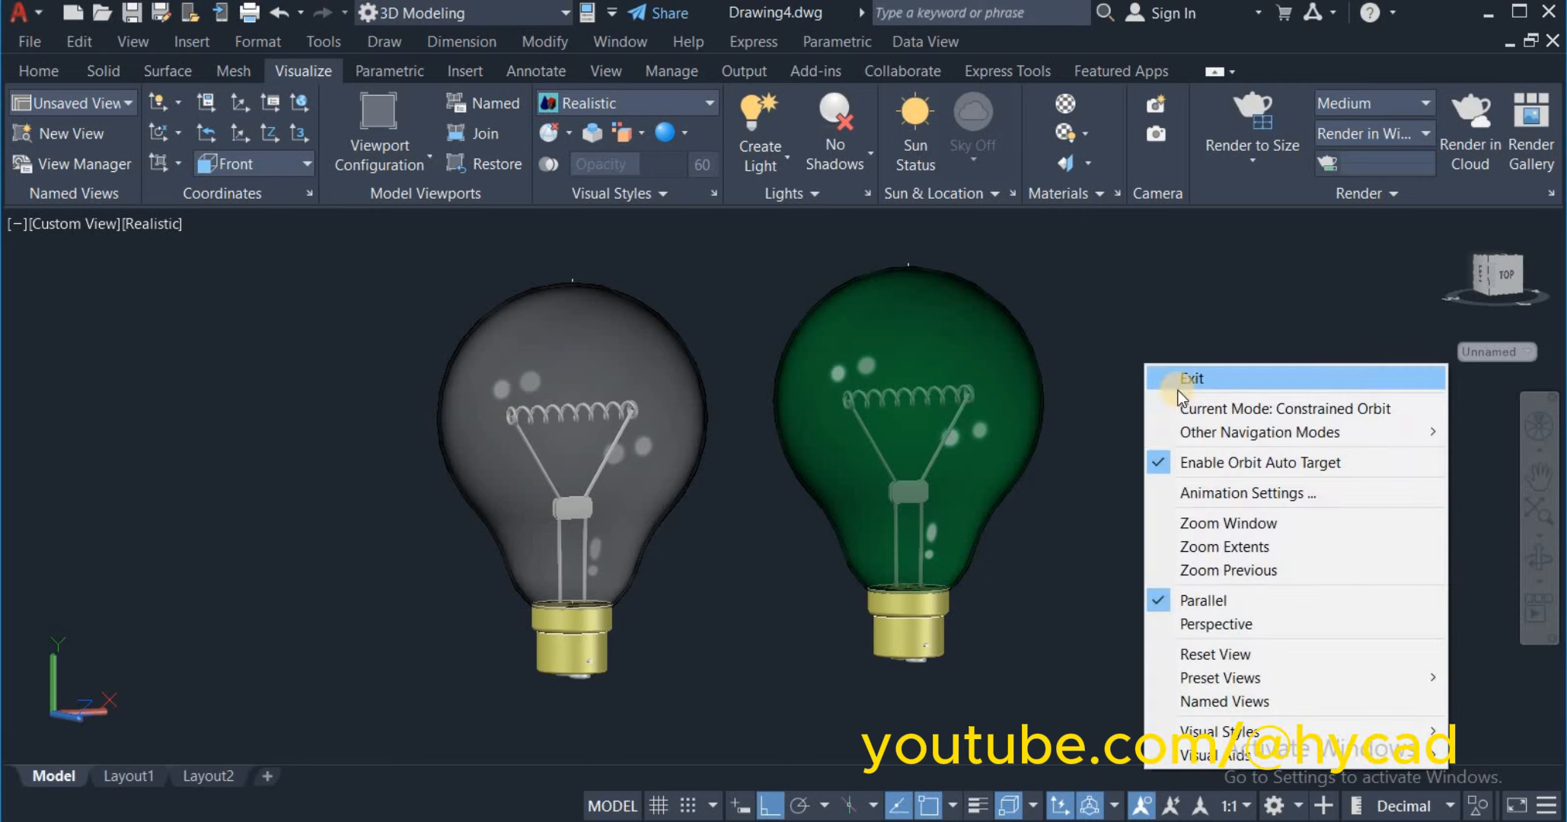
left_click(1179, 378)
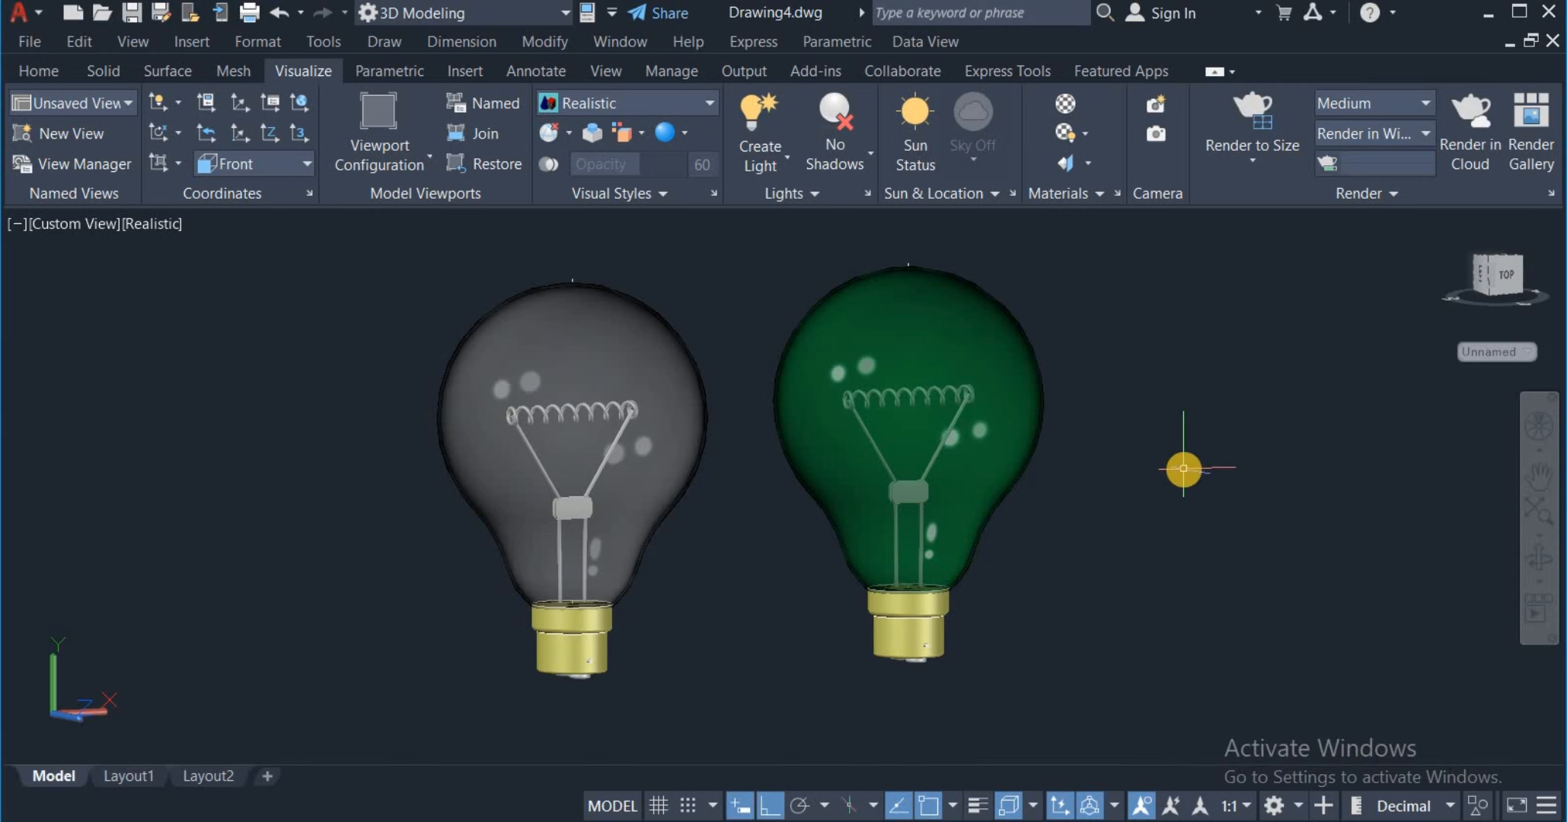